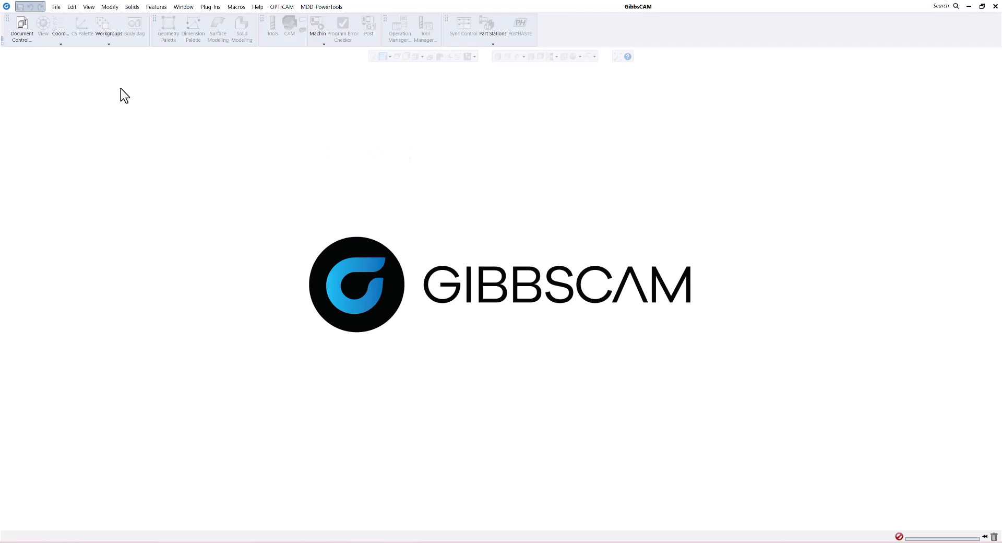
Create a new part file named DOOSAN LYNX PUMA in the Doosan Lynx-Puma folder
{"action": "left_click", "coordinate": [56, 7]}
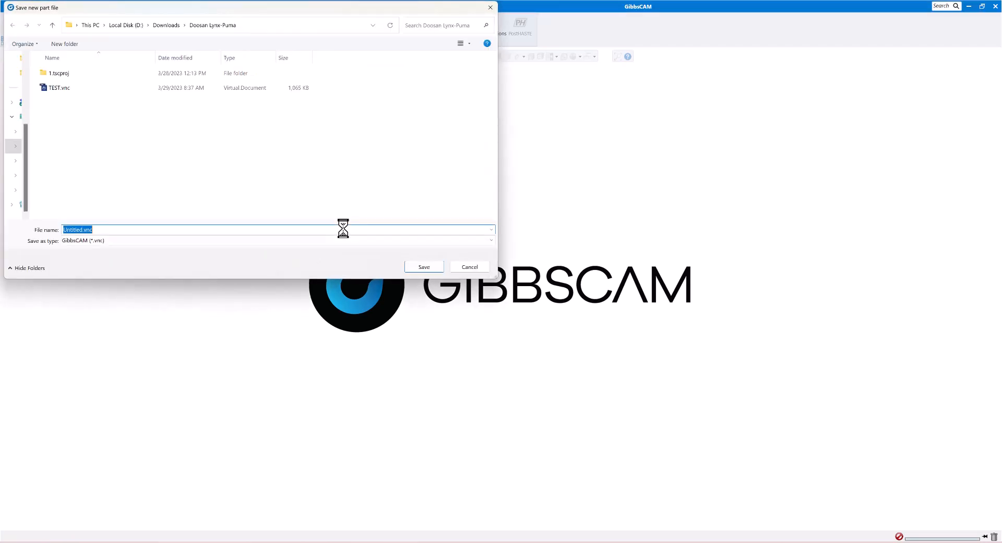
{"action": "type", "text": "DOOSAN LYNX PUMA"}
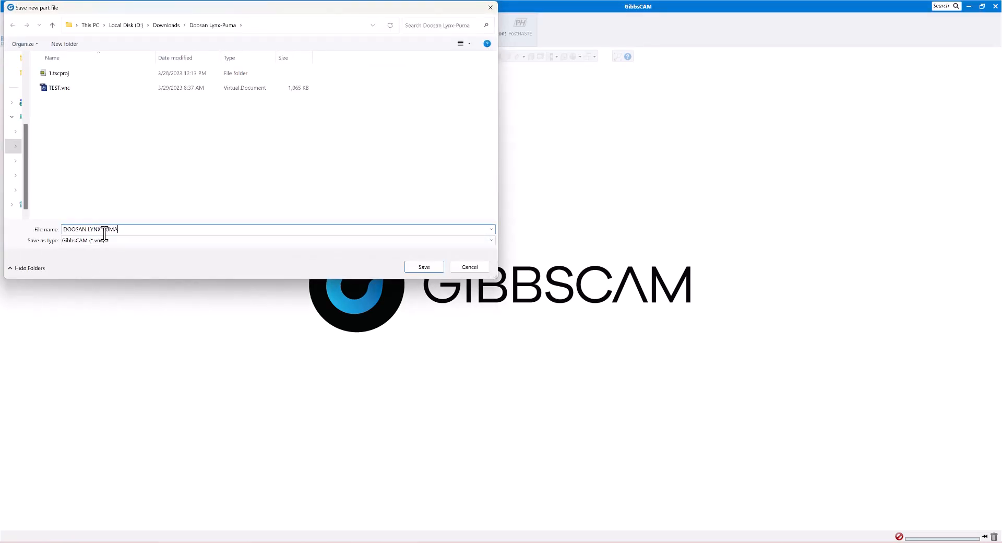
{"action": "left_click", "coordinate": [423, 267]}
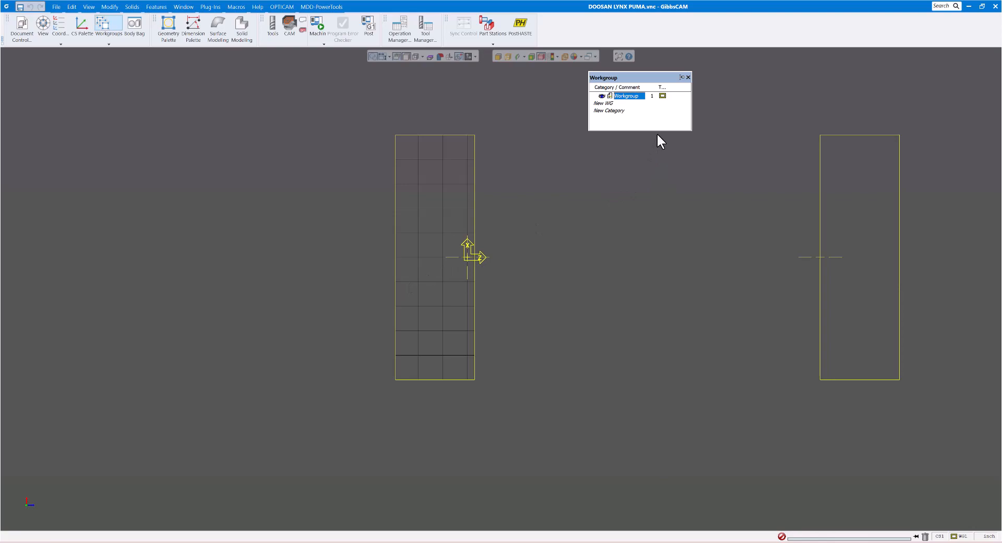
{"action": "mouse_move", "coordinate": [644, 78]}
{"action": "left_mouse_down"}
{"action": "mouse_move", "coordinate": [664, 104]}
{"action": "mouse_move", "coordinate": [642, 95]}
{"action": "left_mouse_up"}
{"action": "scroll", "coordinate": [503, 299], "scroll_direction": "down", "scroll_amount": 1}
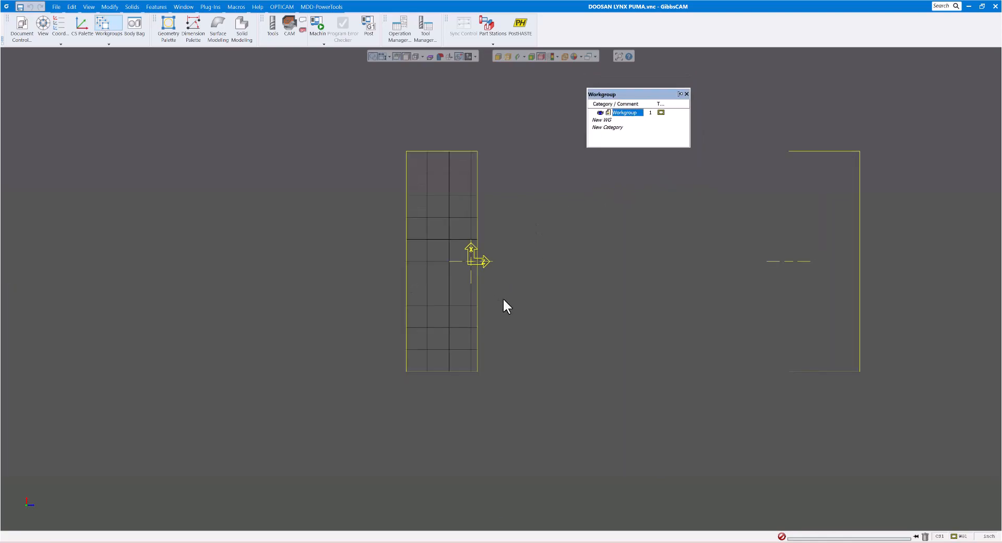
Choose the Doosan Puma 2500SY (Trinity Tool) [1T2S-YC] machine in the document settings and close them
{"action": "left_click", "coordinate": [22, 30]}
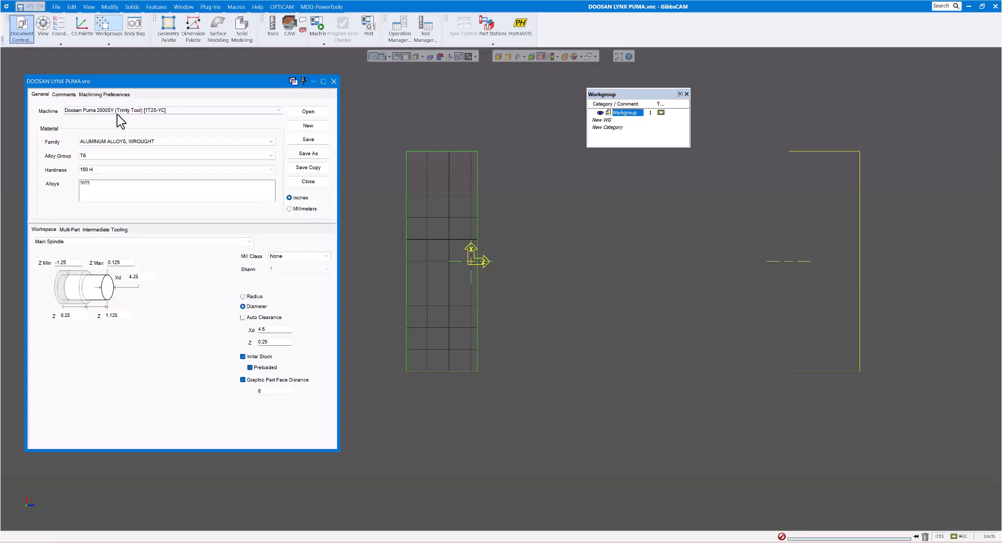
{"action": "left_click", "coordinate": [173, 111]}
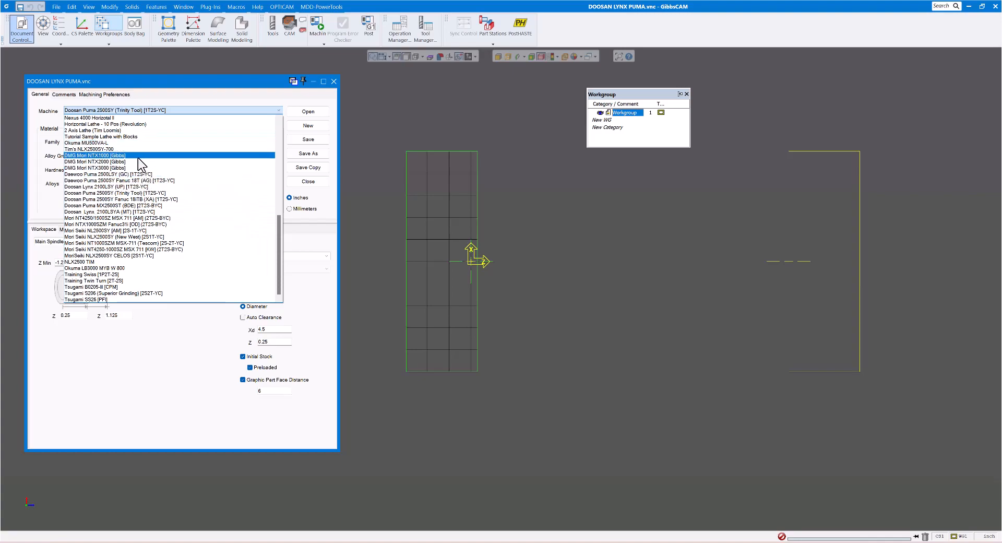
{"action": "left_click", "coordinate": [95, 195]}
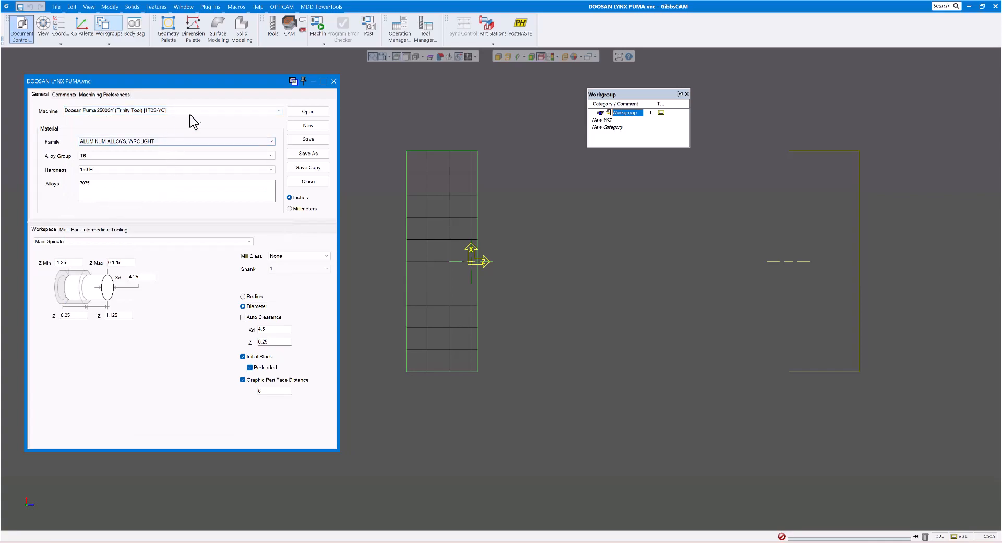
{"action": "left_click_drag", "start_coordinate": [196, 80], "coordinate": [224, 64]}
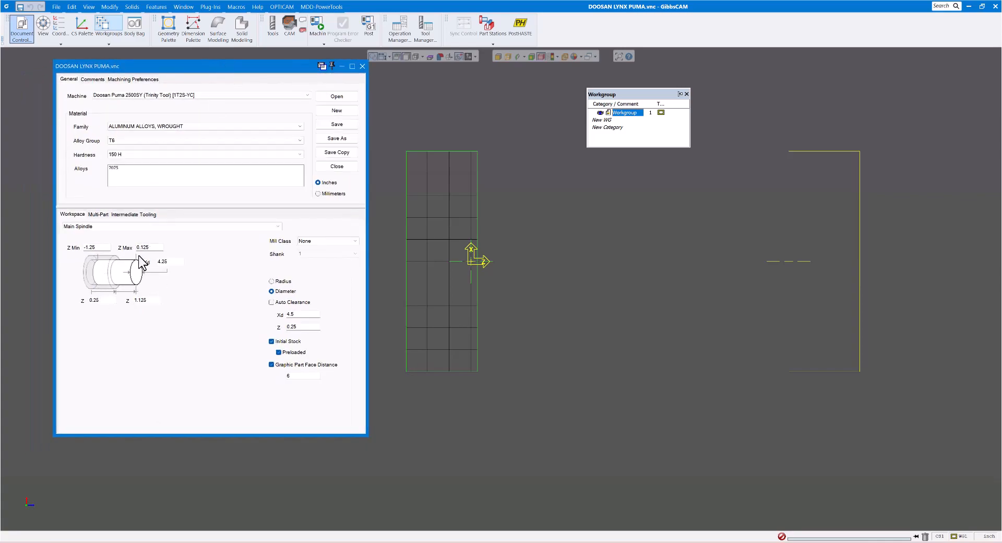
{"action": "left_click", "coordinate": [361, 67]}
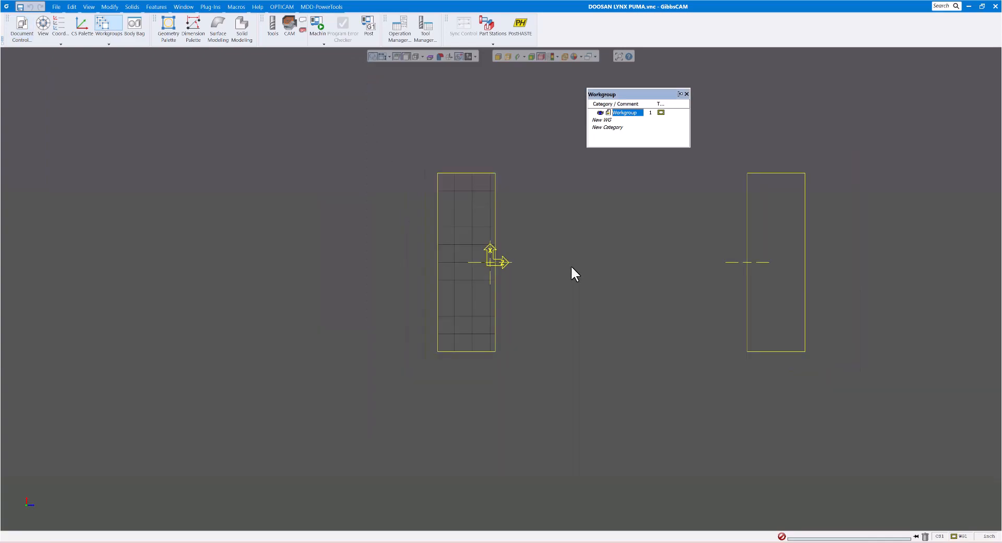
Import the SOLIDWORKS file MTM Part 4 new.SLDPRT into the part and deselect the imported solid
{"action": "left_click_drag", "start_coordinate": [598, 255], "coordinate": [522, 297]}
{"action": "scroll", "coordinate": [540, 277], "scroll_direction": "down", "scroll_amount": 3}
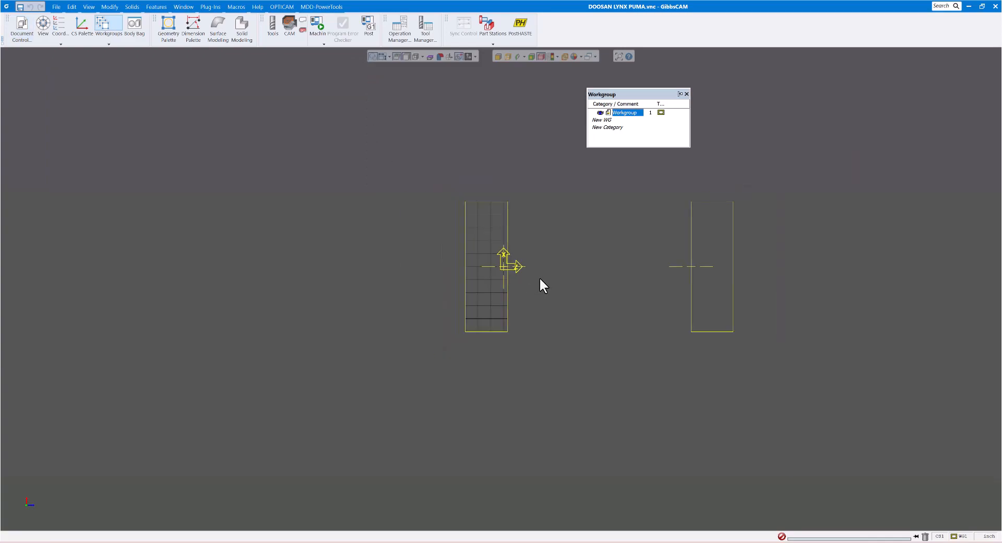
{"action": "left_click_drag", "start_coordinate": [582, 264], "coordinate": [471, 266]}
{"action": "scroll", "coordinate": [471, 267], "scroll_direction": "up", "scroll_amount": 2}
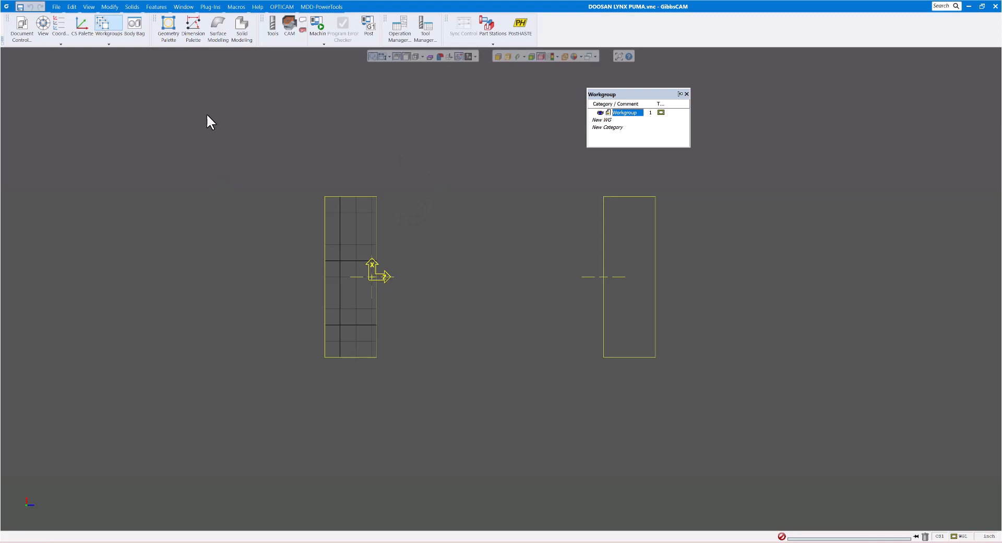
{"action": "left_click", "coordinate": [56, 7]}
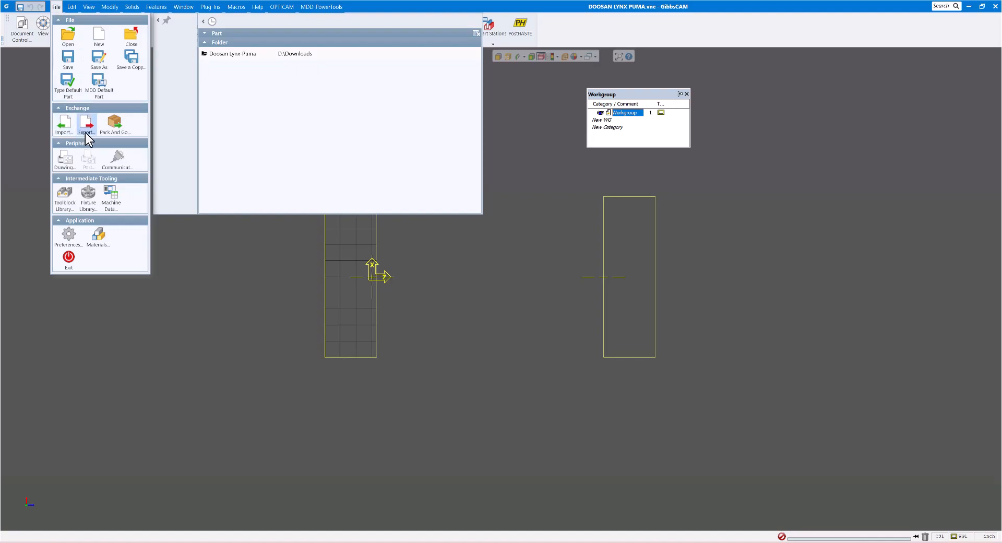
{"action": "left_click", "coordinate": [64, 126]}
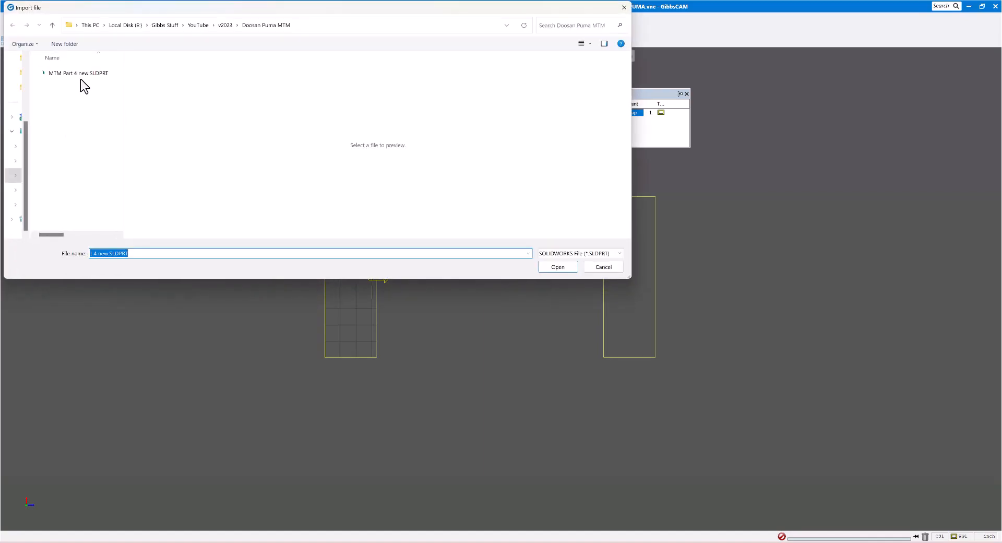
{"action": "left_click", "coordinate": [76, 74]}
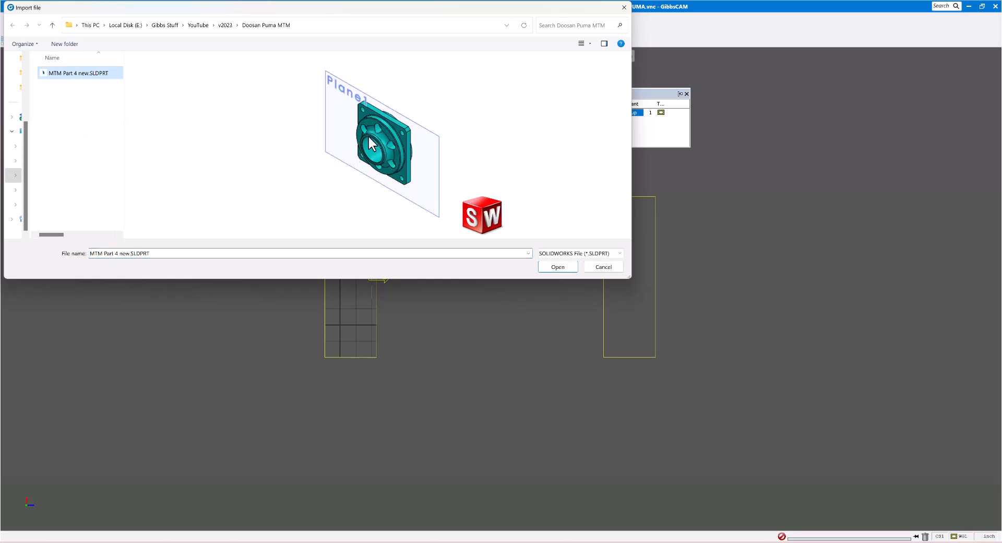
{"action": "left_click", "coordinate": [555, 268]}
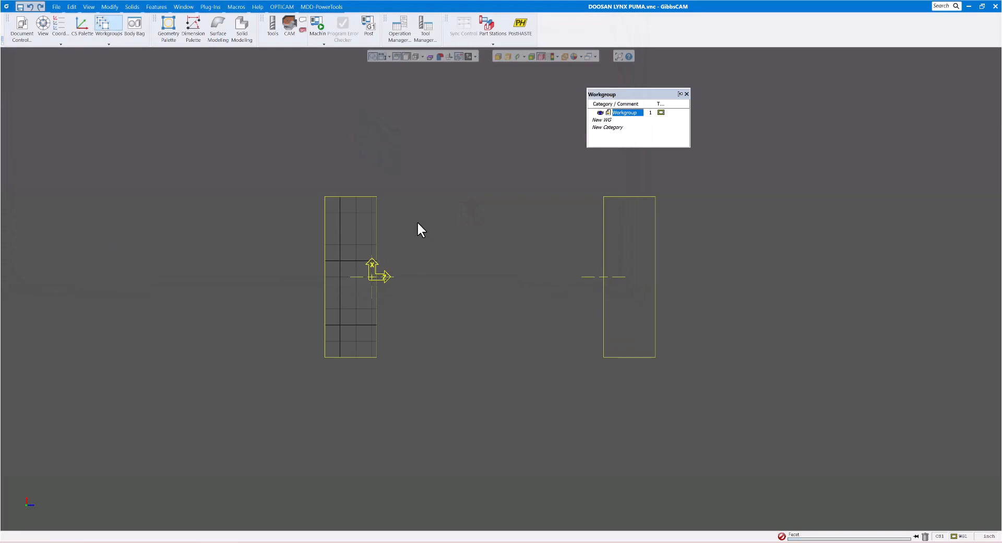
{"action": "scroll", "coordinate": [374, 306], "scroll_direction": "up", "scroll_amount": 2}
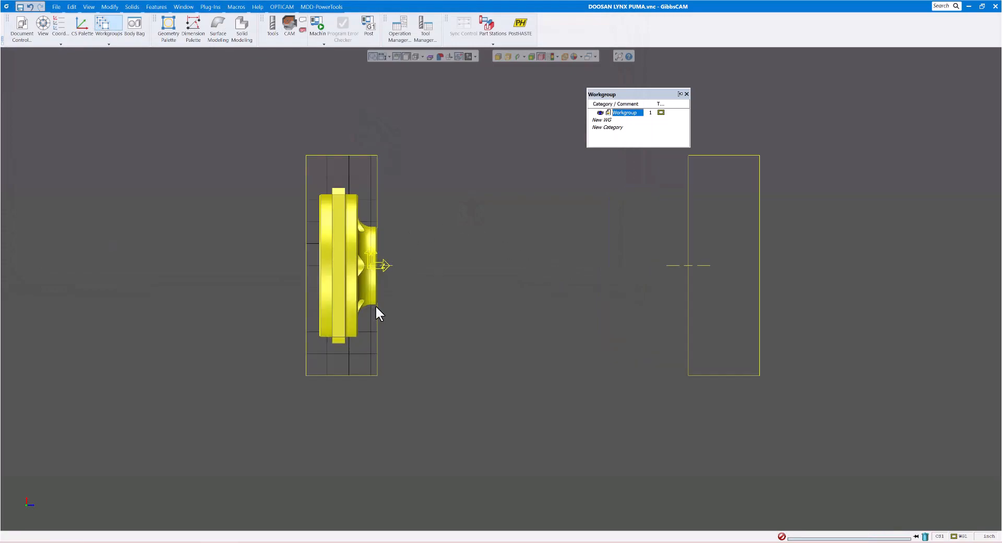
{"action": "scroll", "coordinate": [376, 306], "scroll_direction": "up", "scroll_amount": 1}
{"action": "left_click", "coordinate": [397, 272]}
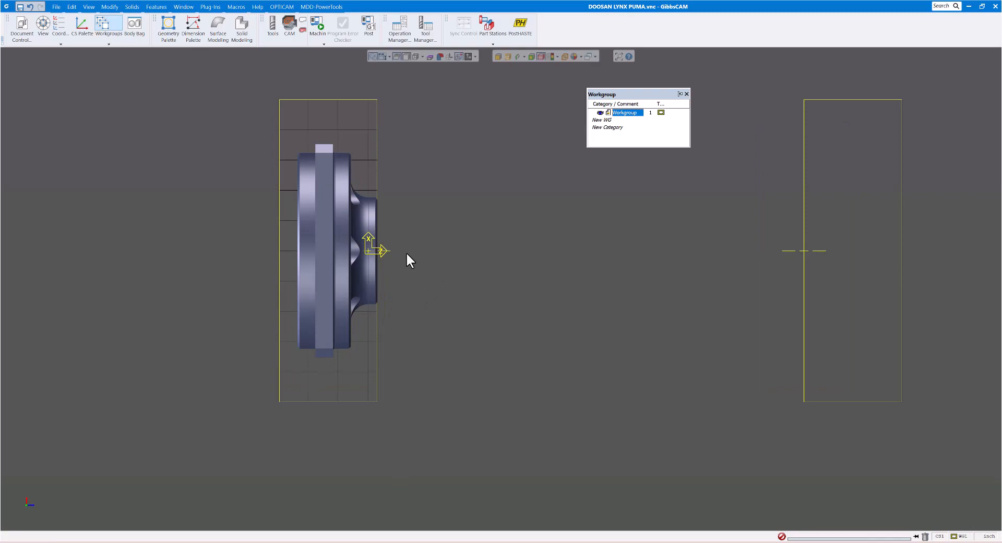
Shrink wrap the stock around the imported flange solid
{"action": "scroll", "coordinate": [391, 251], "scroll_direction": "up", "scroll_amount": 1}
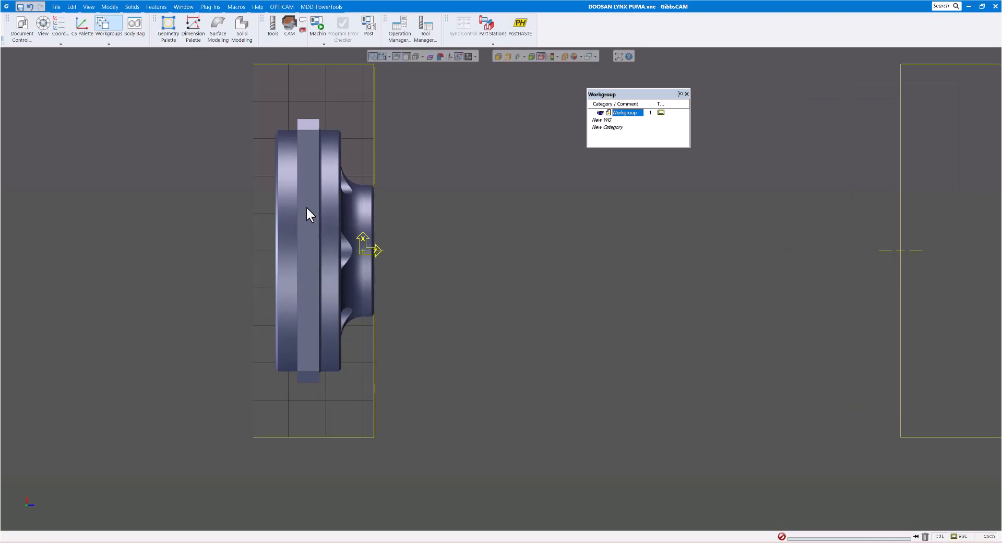
{"action": "scroll", "coordinate": [331, 225], "scroll_direction": "up", "scroll_amount": 2}
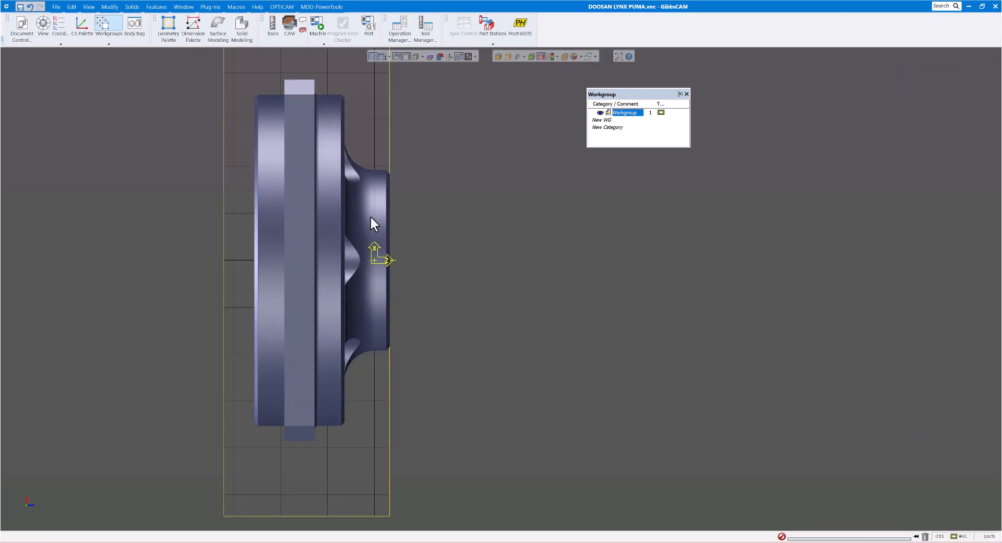
{"action": "scroll", "coordinate": [411, 233], "scroll_direction": "down", "scroll_amount": 4}
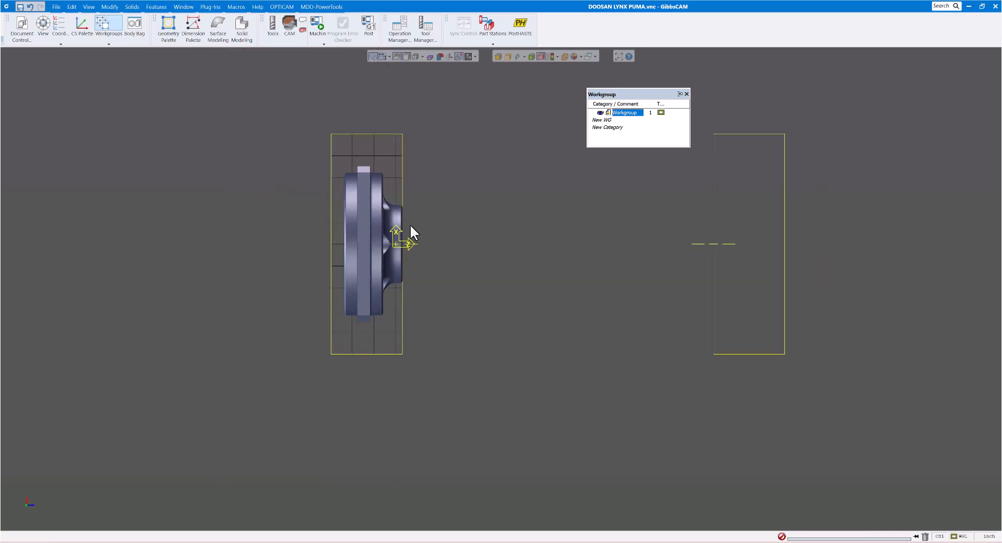
{"action": "middle_click_drag", "start_coordinate": [452, 237], "coordinate": [339, 250]}
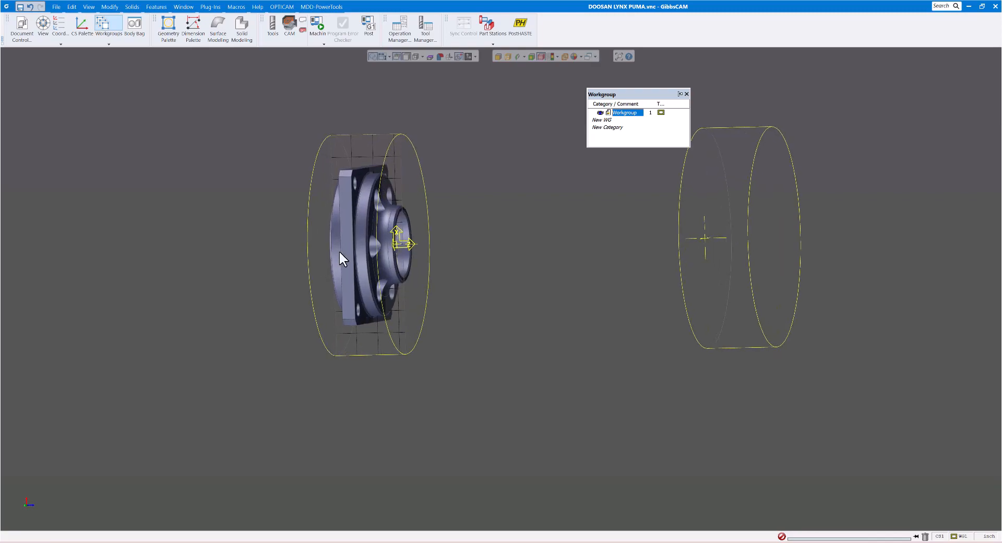
{"action": "right_click", "coordinate": [400, 211]}
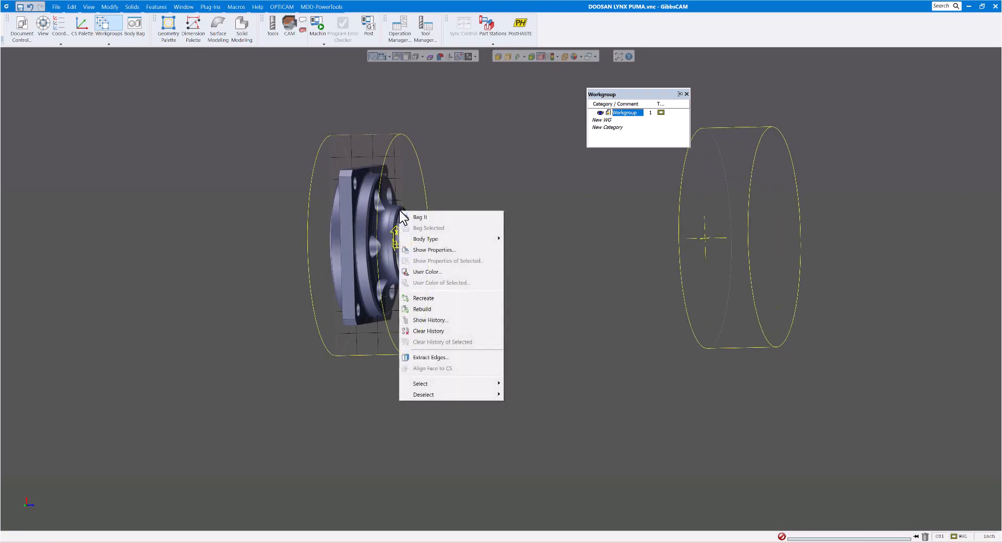
{"action": "left_click", "coordinate": [427, 357]}
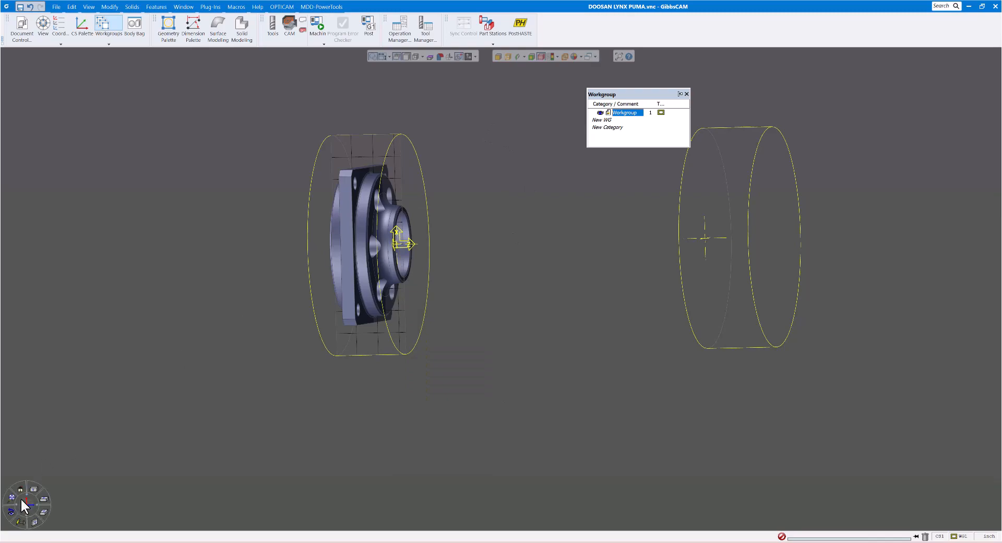
{"action": "left_click", "coordinate": [34, 486]}
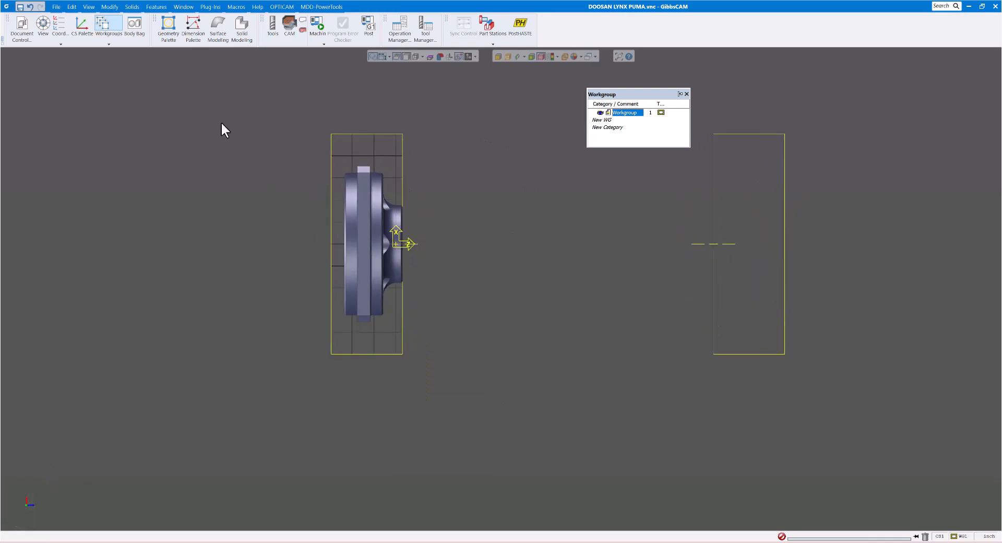
{"action": "left_click", "coordinate": [110, 6]}
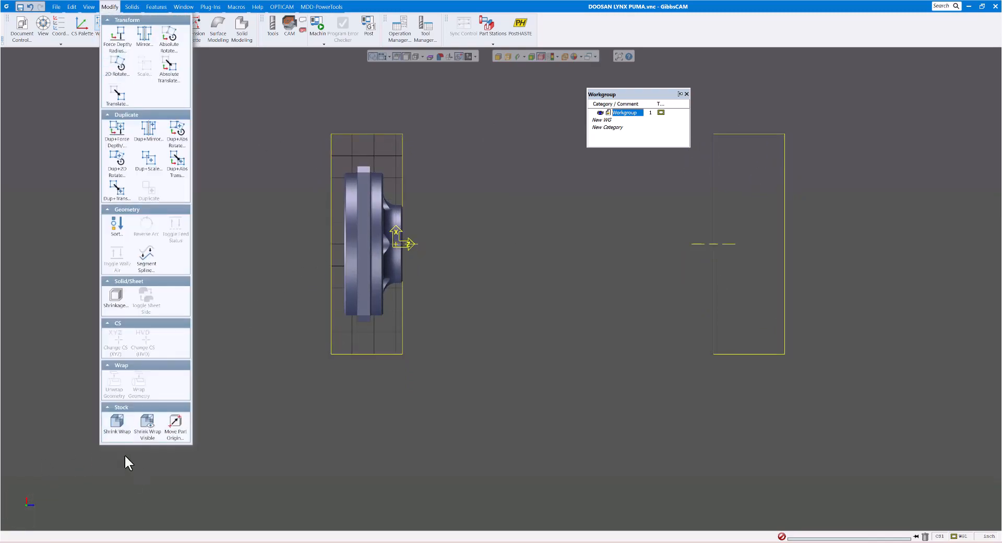
{"action": "left_click", "coordinate": [118, 423]}
Examine how the shrink-wrapped stock fits the part on the main spindle and compare it with the sub spindle stock
{"action": "scroll", "coordinate": [290, 318], "scroll_direction": "down", "scroll_amount": 1}
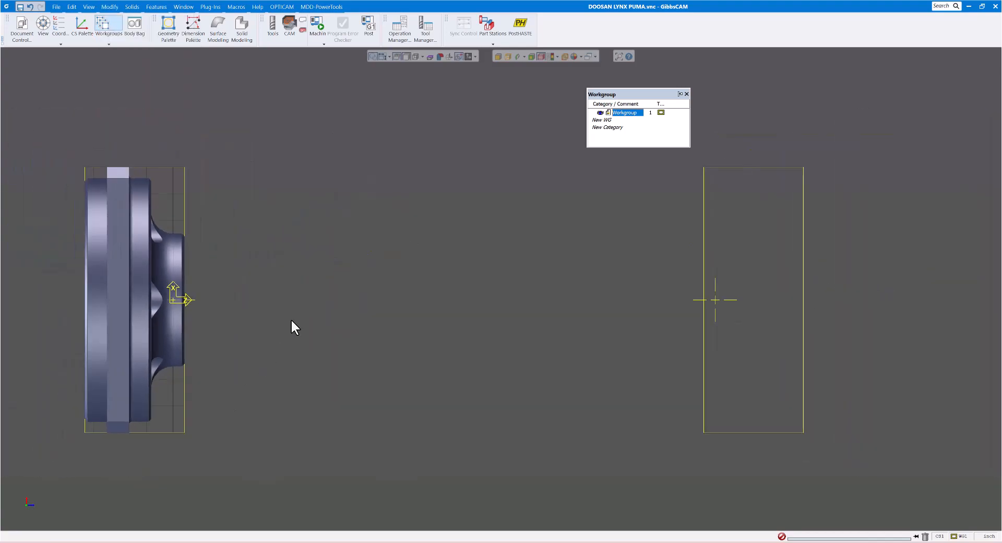
{"action": "scroll", "coordinate": [290, 319], "scroll_direction": "down", "scroll_amount": 1}
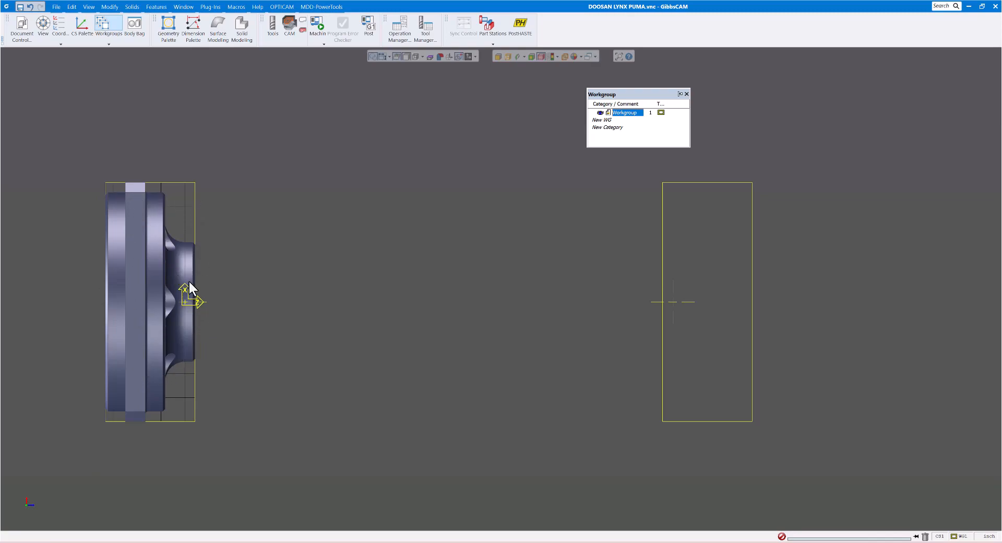
{"action": "scroll", "coordinate": [472, 247], "scroll_direction": "down", "scroll_amount": 2}
{"action": "scroll", "coordinate": [474, 249], "scroll_direction": "up", "scroll_amount": 1}
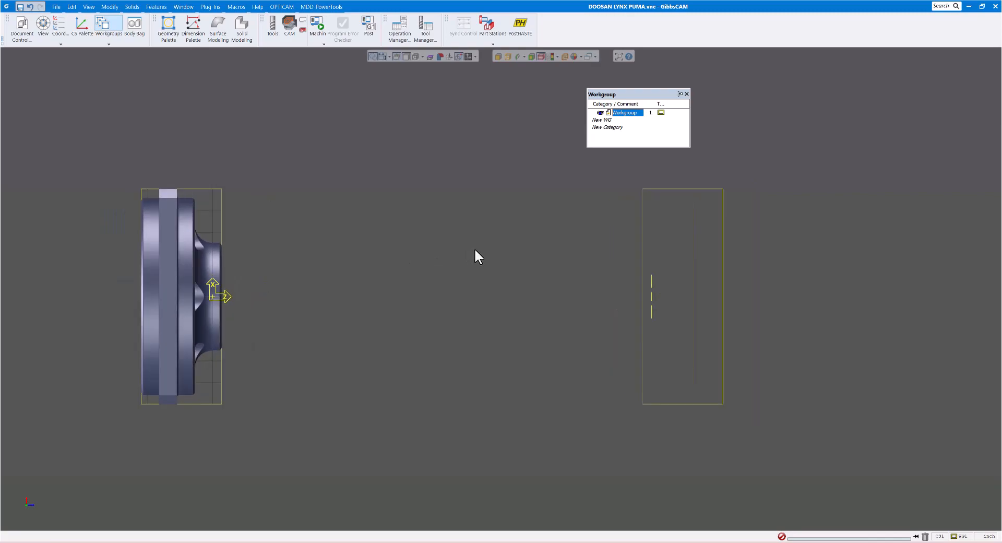
{"action": "scroll", "coordinate": [337, 272], "scroll_direction": "up", "scroll_amount": 2}
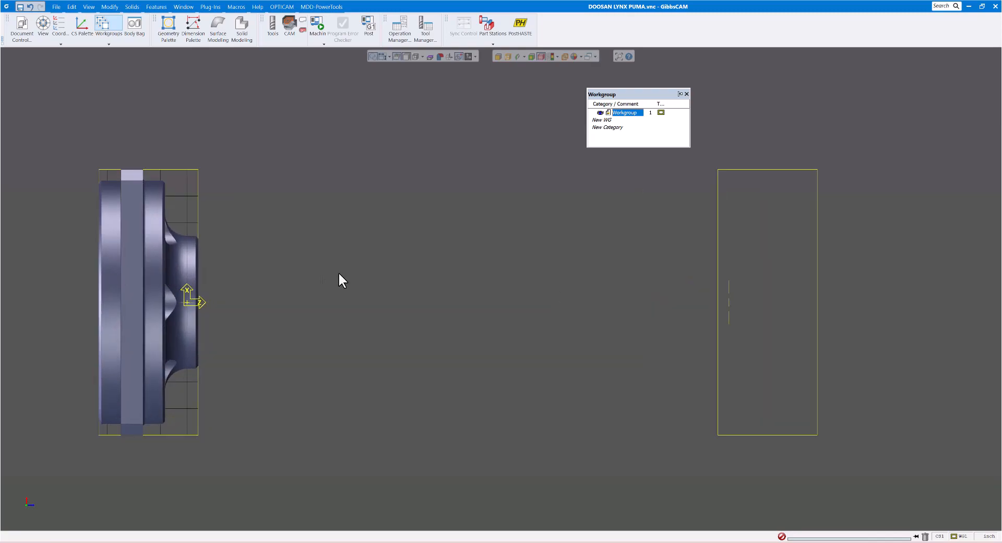
{"action": "scroll", "coordinate": [341, 270], "scroll_direction": "down", "scroll_amount": 2}
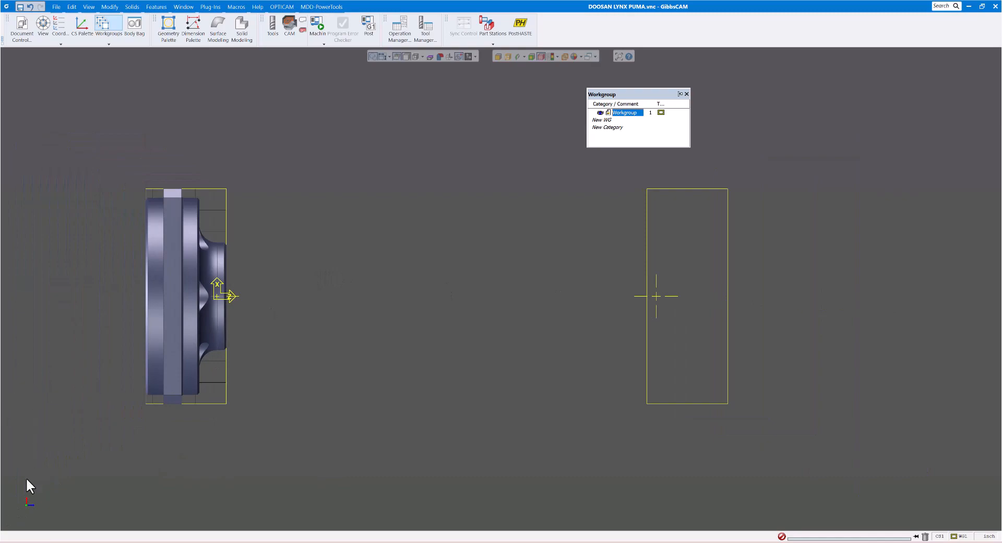
{"action": "scroll", "coordinate": [7, 501], "scroll_direction": "up", "scroll_amount": 2}
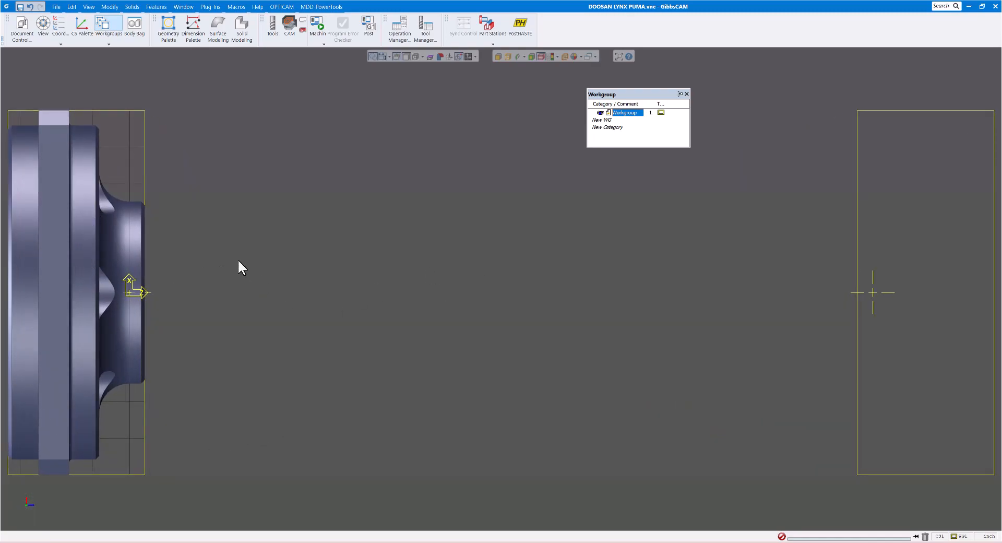
{"action": "middle_click_drag", "start_coordinate": [229, 259], "coordinate": [629, 284]}
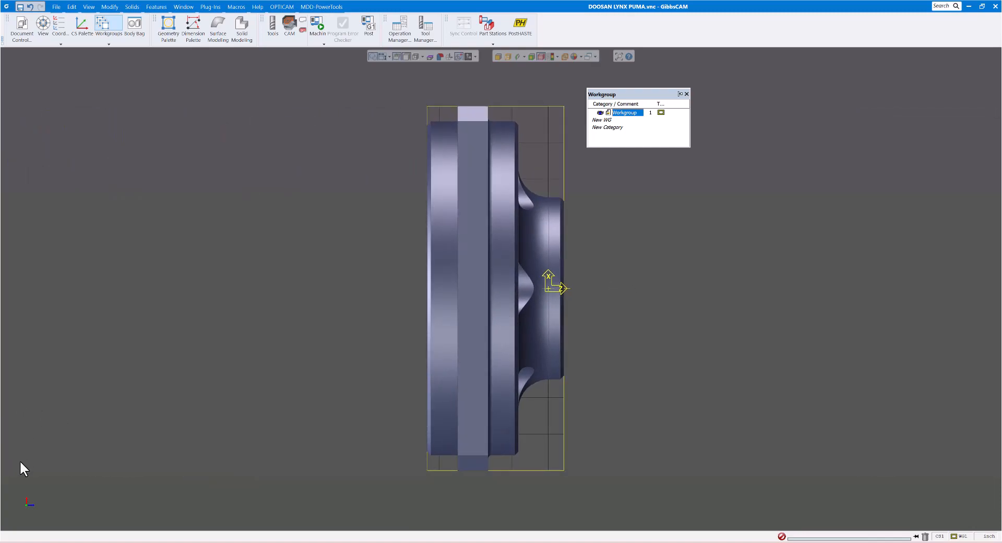
Hide the 2: Sub Spindle part station so only the main spindle stays displayed
{"action": "left_click", "coordinate": [7, 498]}
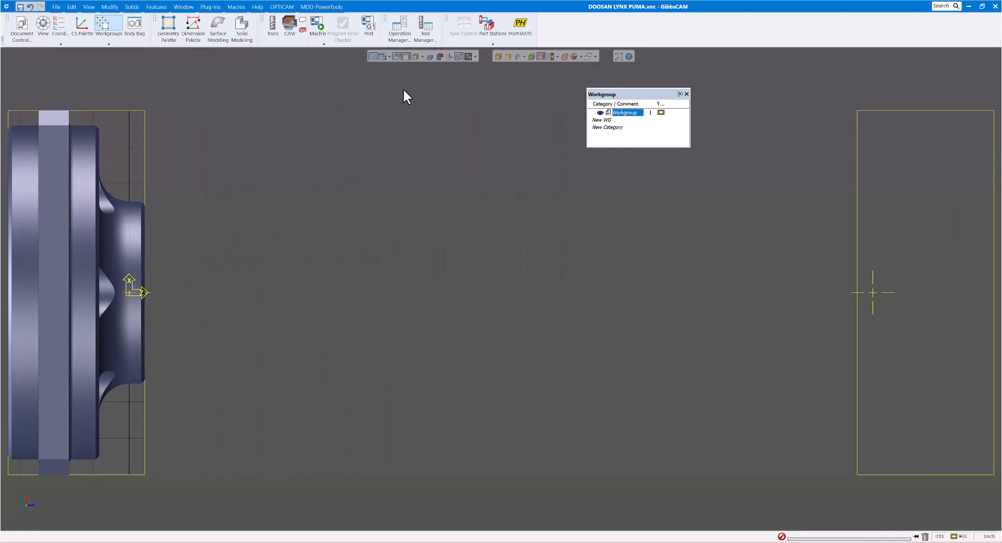
{"action": "left_click", "coordinate": [493, 34]}
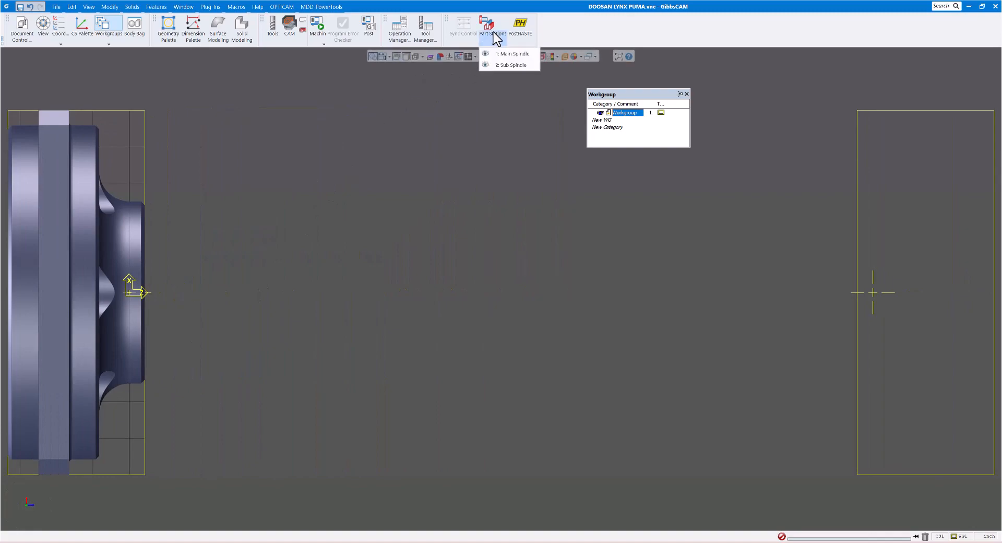
{"action": "left_click", "coordinate": [484, 64]}
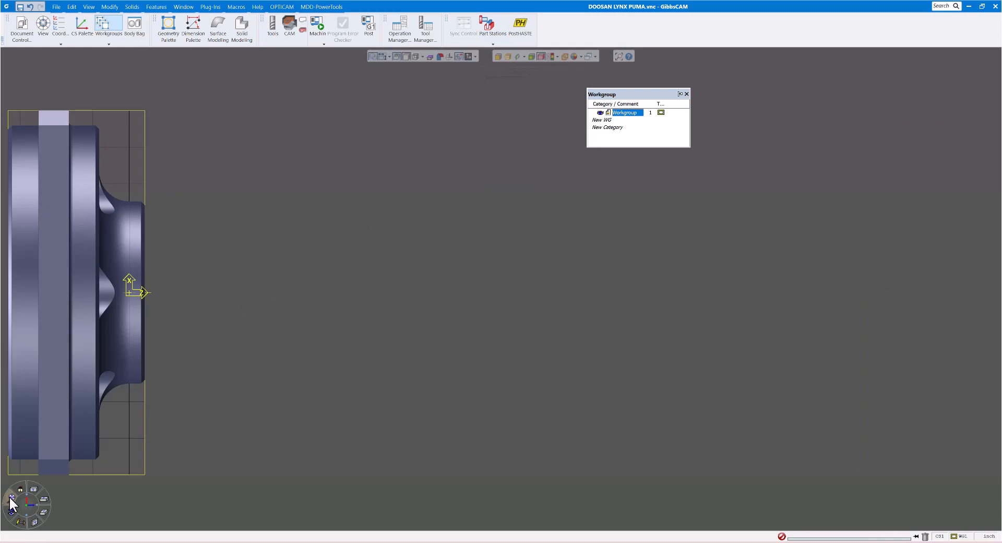
Check which part stations are displayed and open the document settings showing the main spindle stock's Z extents
{"action": "left_click", "coordinate": [11, 498]}
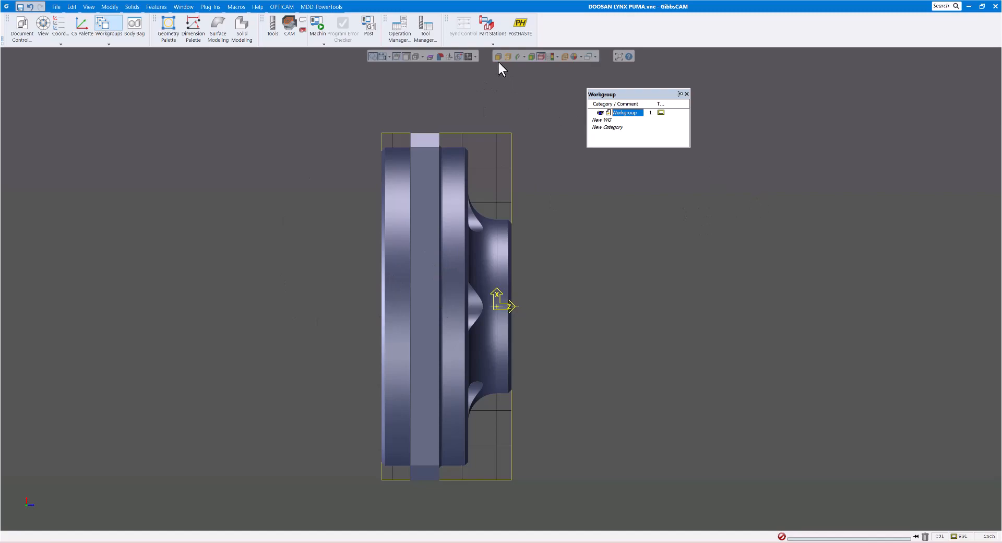
{"action": "left_click", "coordinate": [494, 42]}
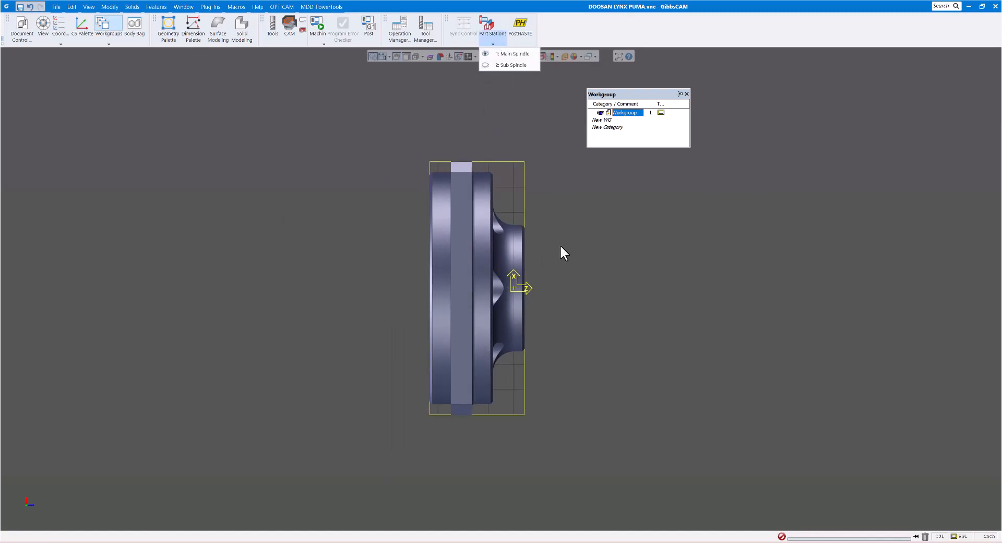
{"action": "scroll", "coordinate": [560, 242], "scroll_direction": "down", "scroll_amount": 1}
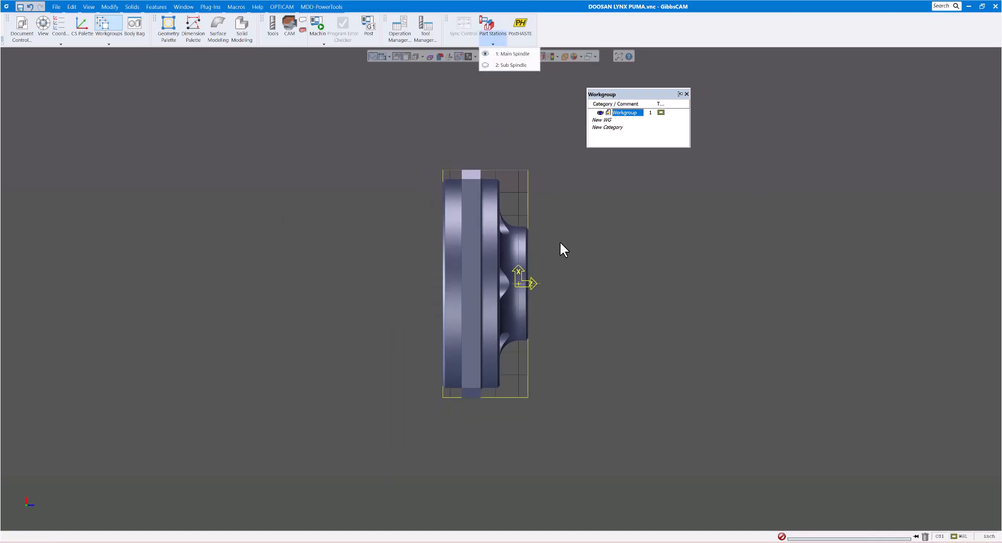
{"action": "left_click", "coordinate": [27, 28]}
{"action": "left_click", "coordinate": [28, 31]}
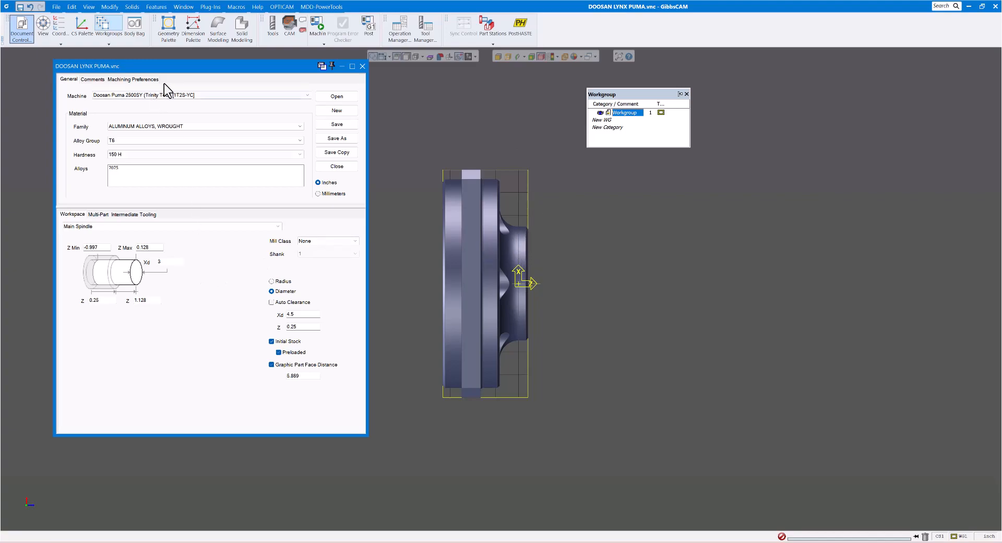
Move the S1:Main Spindle part origin by Z 0.128, with Xr and Y at 0, onto the part's front face
{"action": "left_click", "coordinate": [110, 7]}
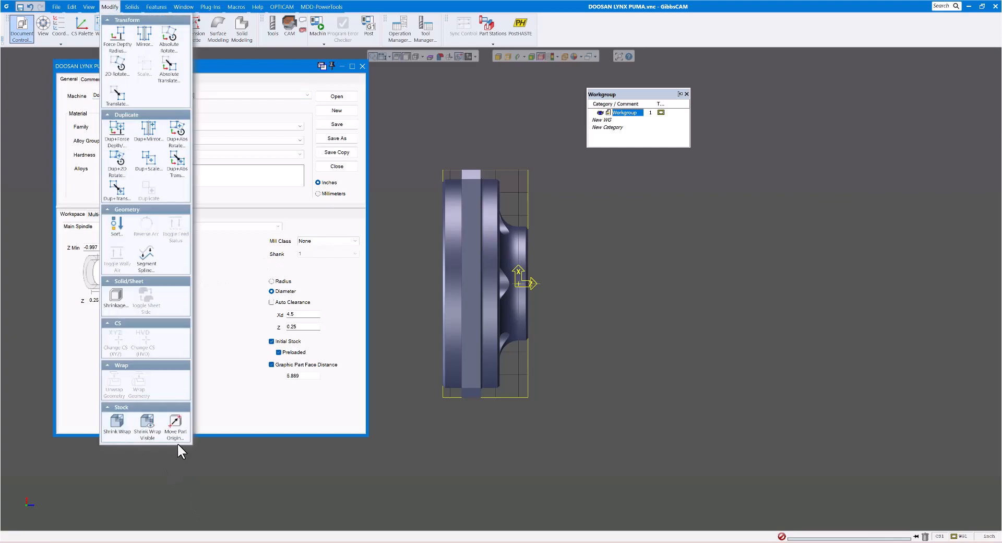
{"action": "left_click", "coordinate": [174, 428]}
{"action": "left_click", "coordinate": [213, 229]}
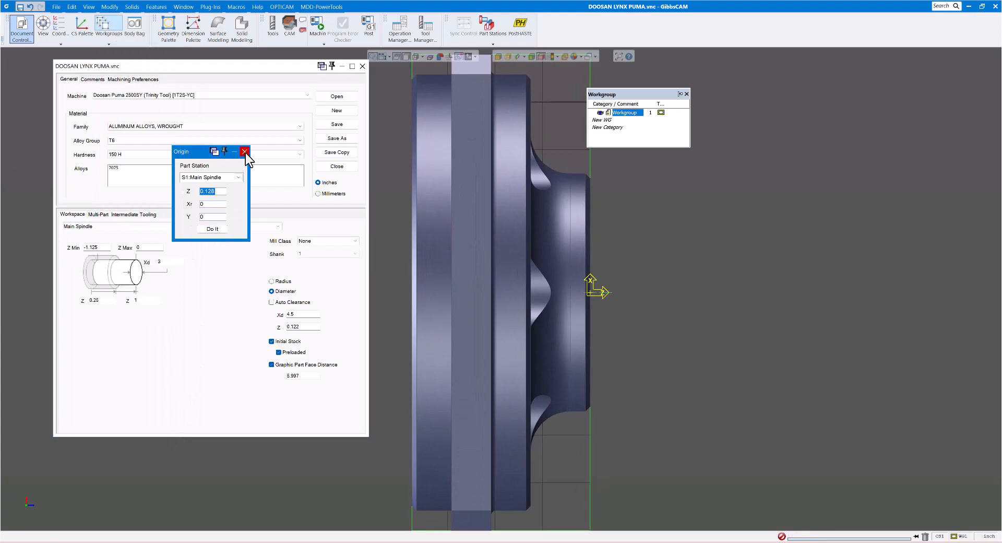
{"action": "left_click", "coordinate": [244, 151]}
Examine the moved origin against the flange and stock in the round, and return to the side view
{"action": "scroll", "coordinate": [637, 314], "scroll_direction": "down", "scroll_amount": 3}
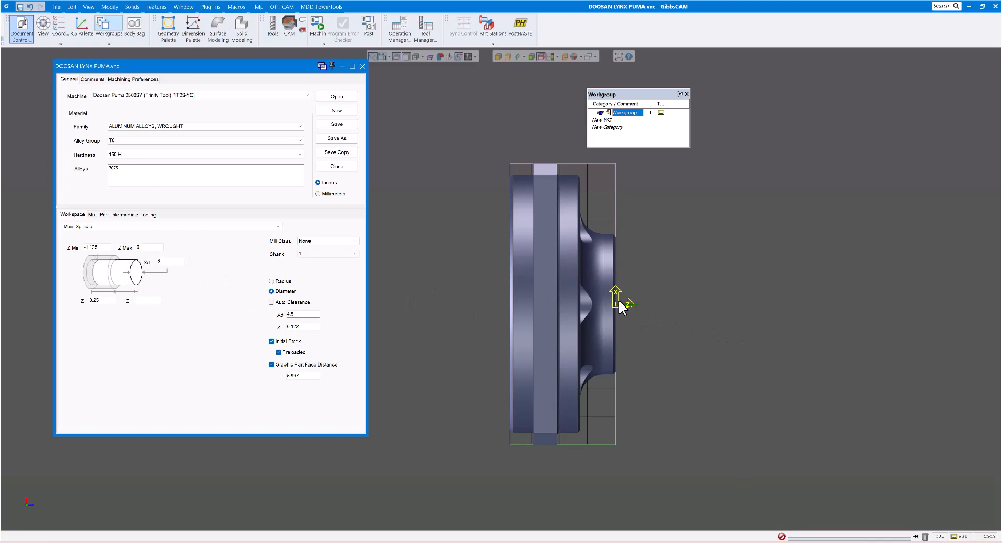
{"action": "scroll", "coordinate": [616, 302], "scroll_direction": "down", "scroll_amount": 2}
{"action": "scroll", "coordinate": [694, 299], "scroll_direction": "up", "scroll_amount": 2}
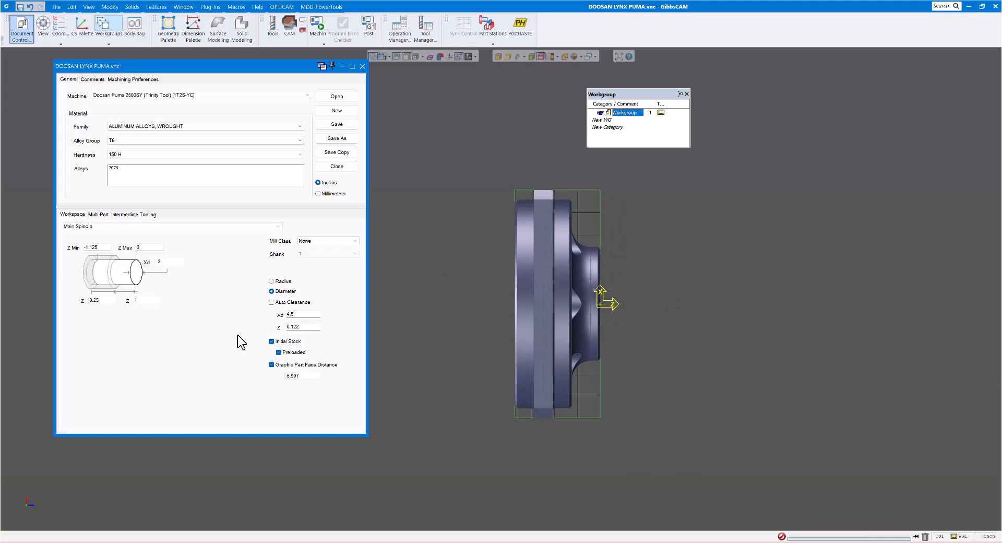
{"action": "middle_click_drag", "start_coordinate": [571, 260], "coordinate": [579, 236]}
{"action": "middle_click_drag", "start_coordinate": [527, 205], "coordinate": [459, 272]}
{"action": "mouse_move", "coordinate": [43, 504]}
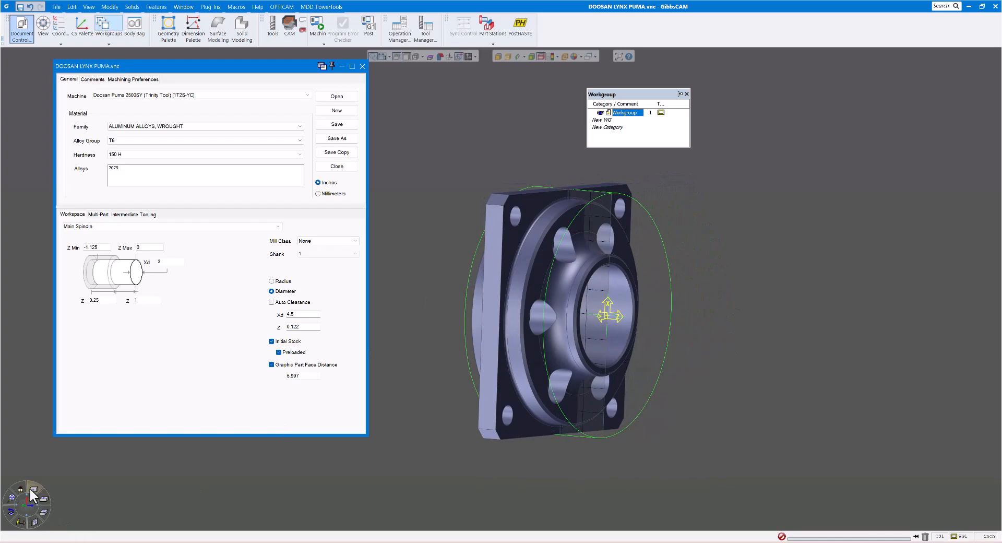
{"action": "left_click", "coordinate": [29, 488]}
Select the flange solid, close the document settings and turn on the Slice Spun Body profiler
{"action": "left_click", "coordinate": [524, 246]}
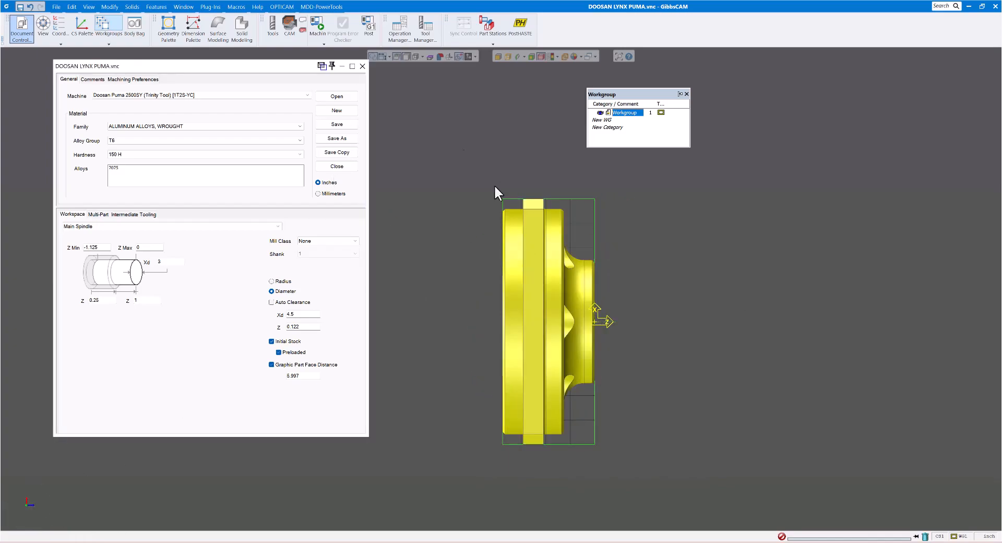
{"action": "left_click", "coordinate": [361, 67]}
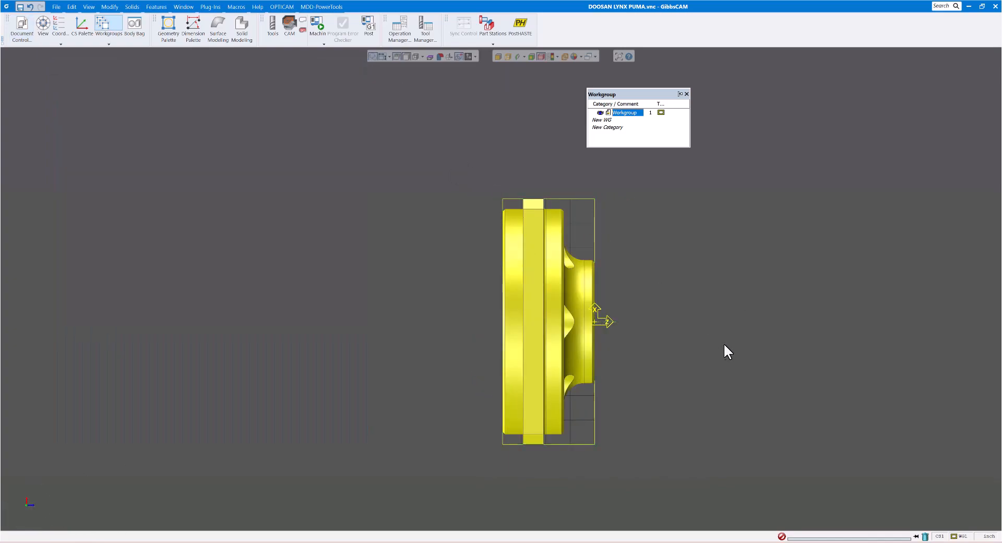
{"action": "scroll", "coordinate": [724, 343], "scroll_direction": "up", "scroll_amount": 1}
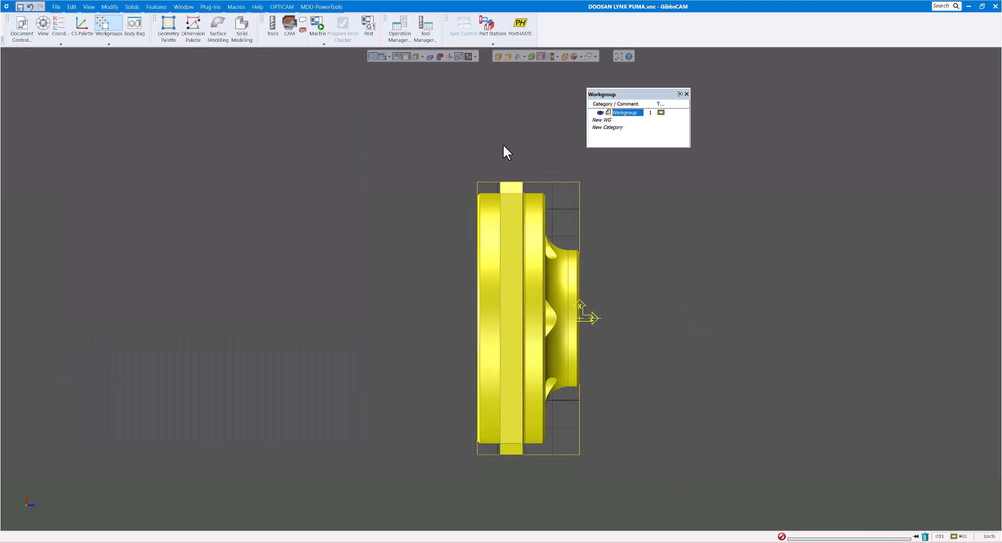
{"action": "left_click", "coordinate": [523, 57]}
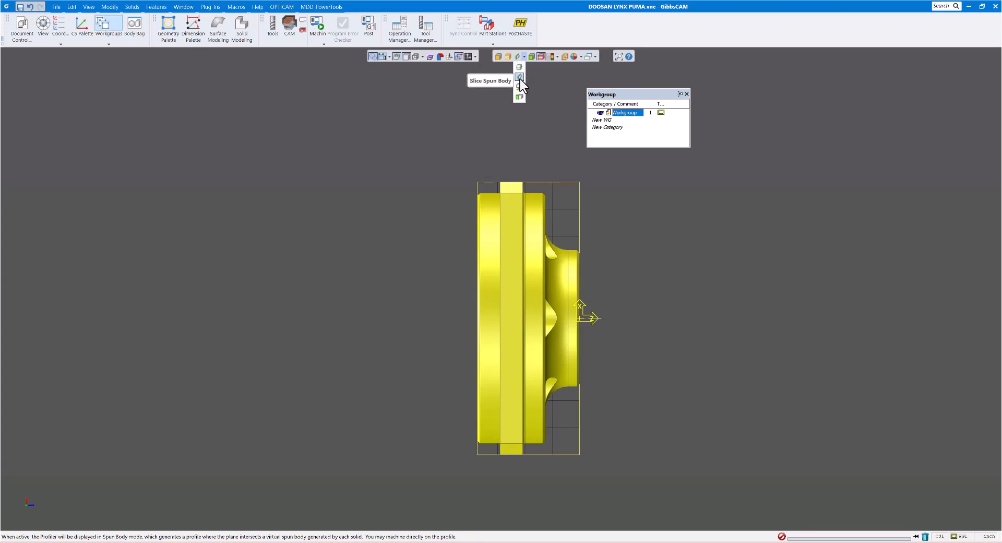
{"action": "left_click", "coordinate": [519, 77]}
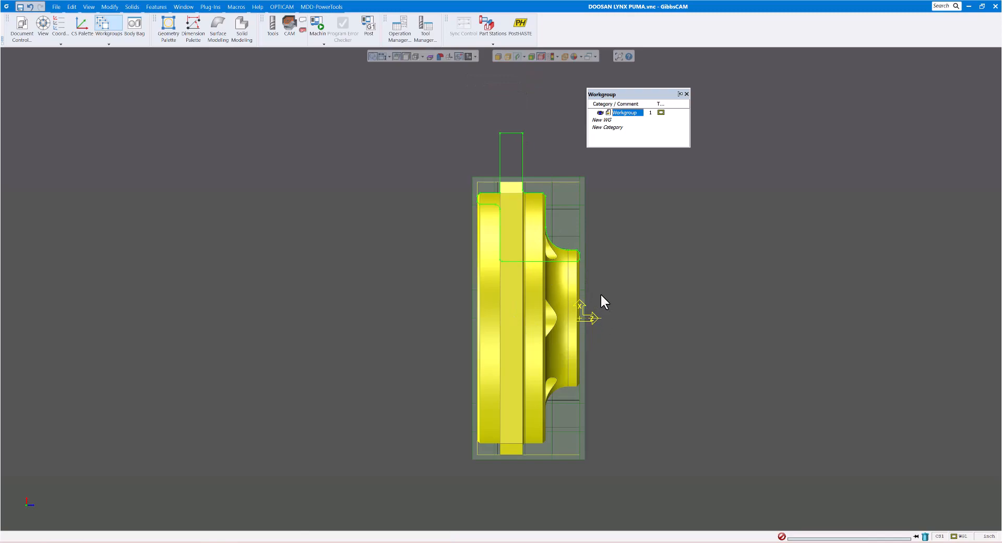
Extract the flange's spun profile as geometry and turn off the profiler
{"action": "left_click", "coordinate": [523, 144]}
{"action": "right_click", "coordinate": [522, 145]}
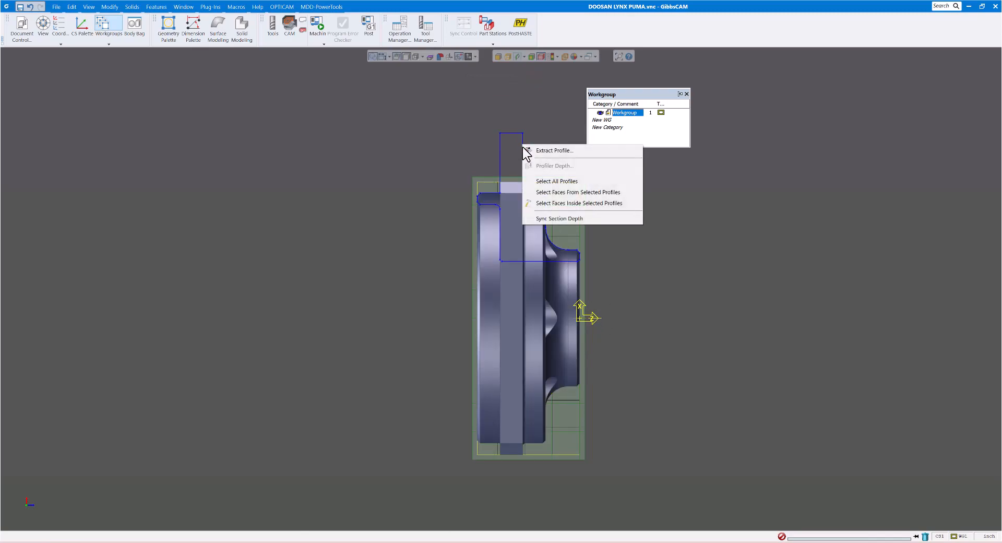
{"action": "left_click", "coordinate": [544, 150]}
{"action": "left_click", "coordinate": [586, 98]}
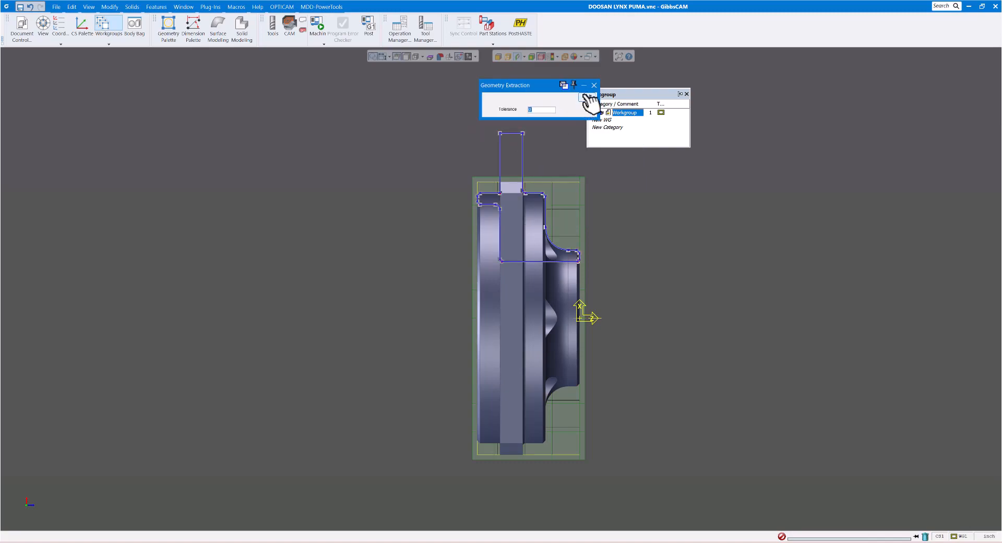
{"action": "left_click", "coordinate": [594, 85]}
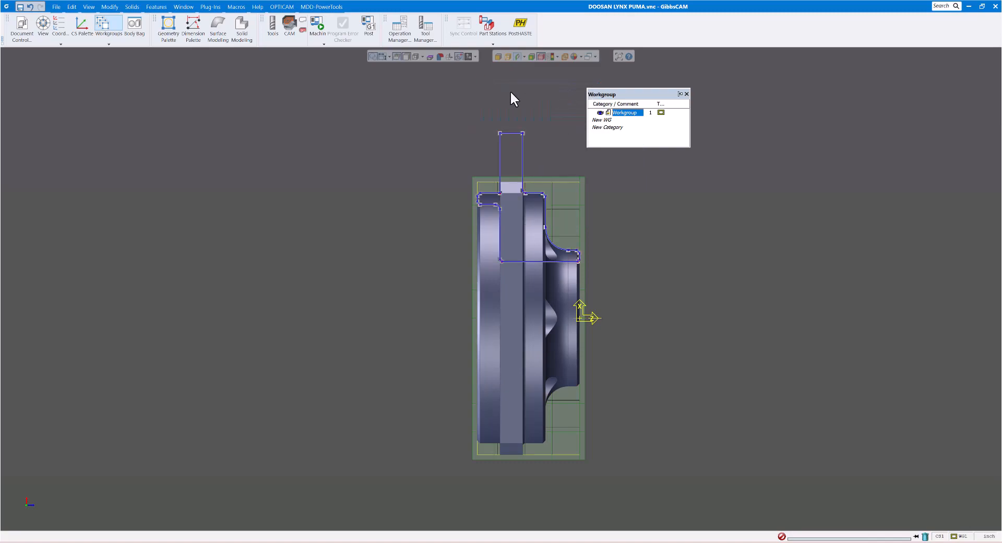
{"action": "left_click", "coordinate": [517, 56]}
Shrink wrap the stock around the extracted spun profile of the flange
{"action": "scroll", "coordinate": [636, 234], "scroll_direction": "down", "scroll_amount": 1}
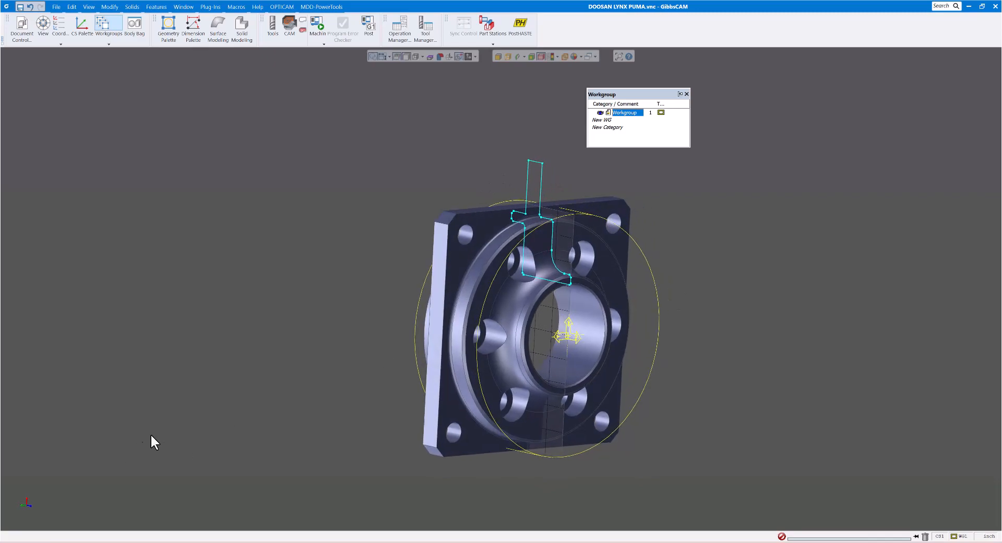
{"action": "left_click", "coordinate": [32, 486]}
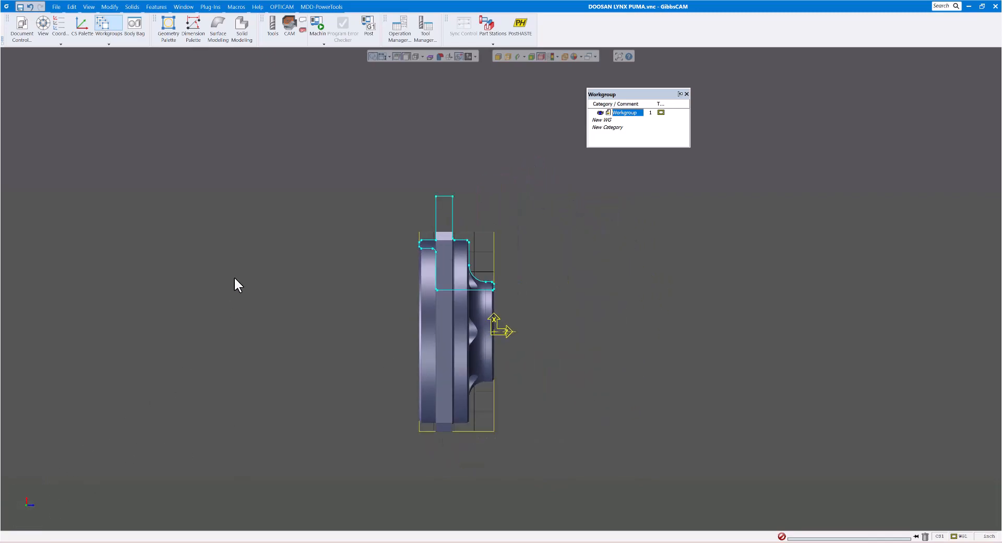
{"action": "left_click", "coordinate": [108, 6]}
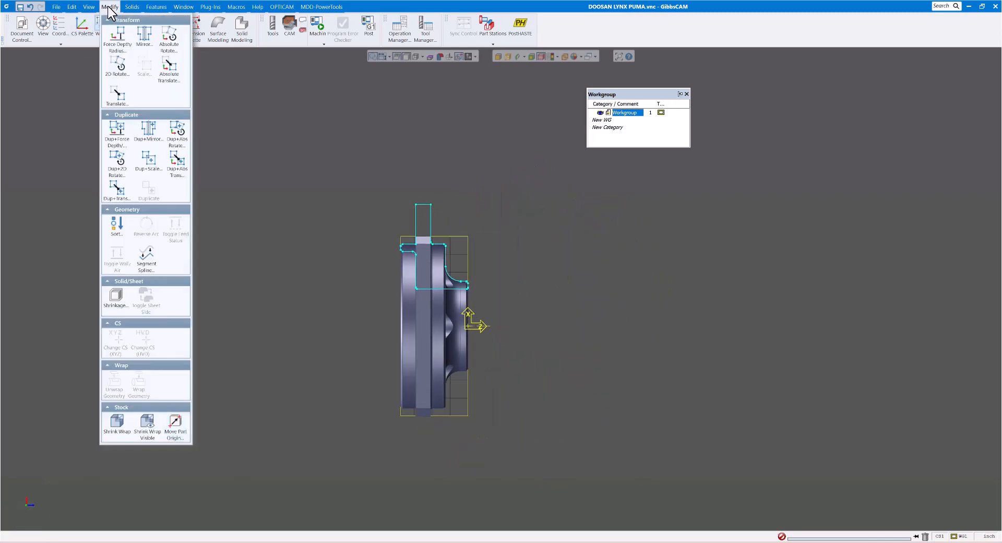
{"action": "left_click", "coordinate": [119, 423]}
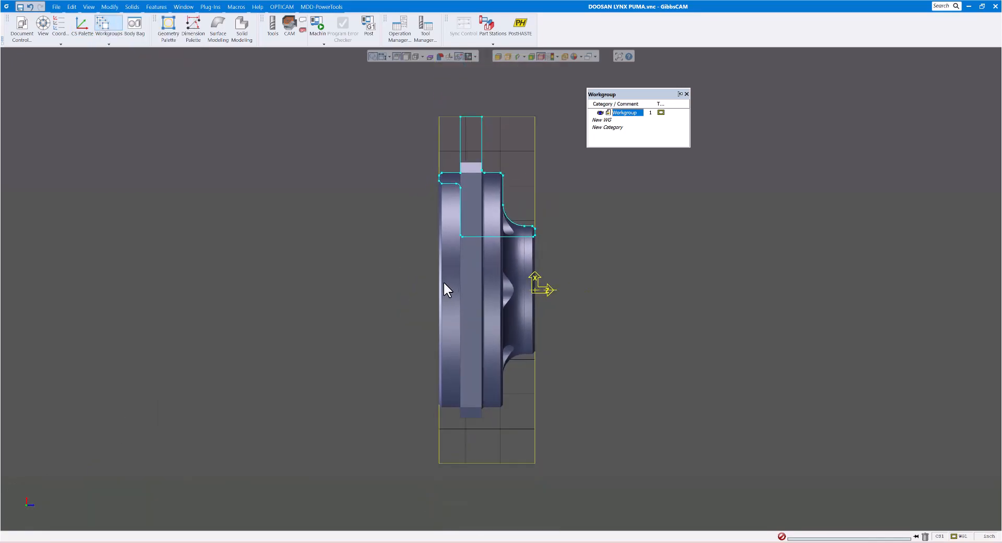
{"action": "scroll", "coordinate": [439, 280], "scroll_direction": "down", "scroll_amount": 2}
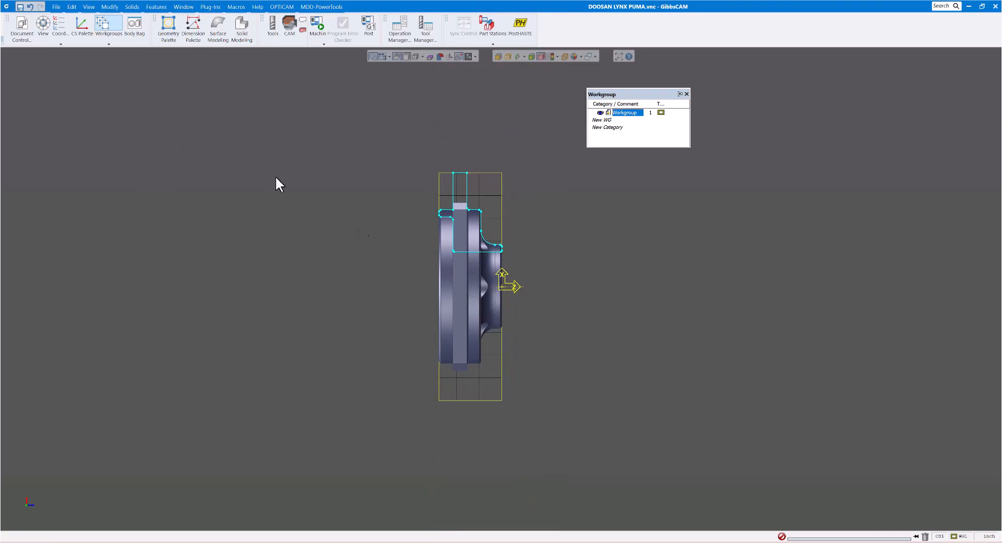
Set the main spindle stock to diameter 4.25, Z Max 0.125 and Z Min -1.25
{"action": "left_click", "coordinate": [22, 31]}
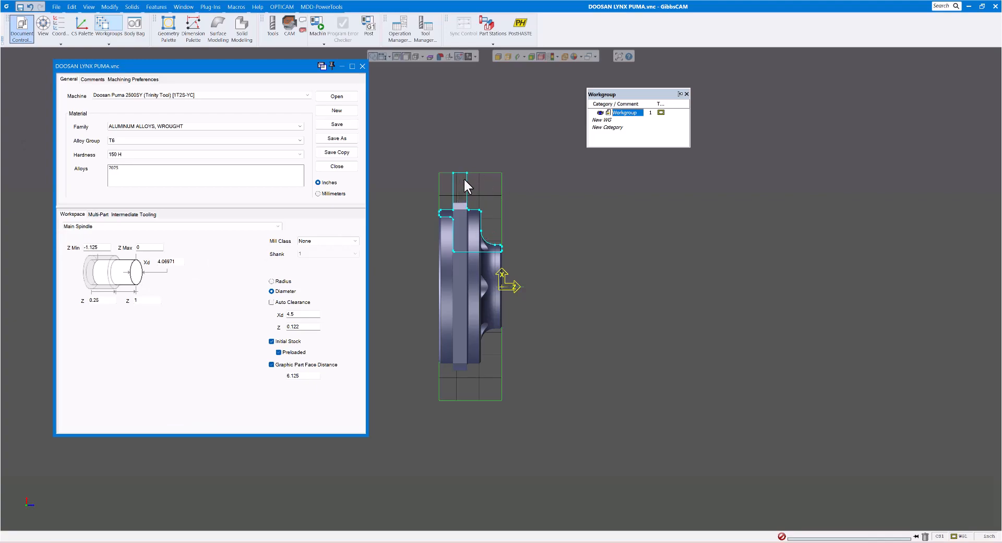
{"action": "double_click", "coordinate": [177, 262]}
{"action": "type", "text": "4.25"}
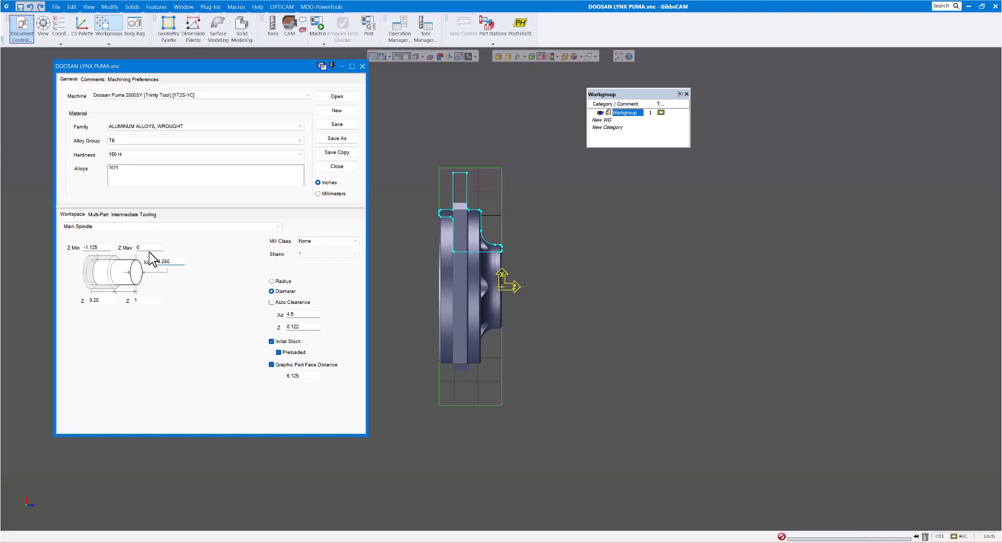
{"action": "left_click", "coordinate": [140, 248]}
{"action": "type", "text": ".125"}
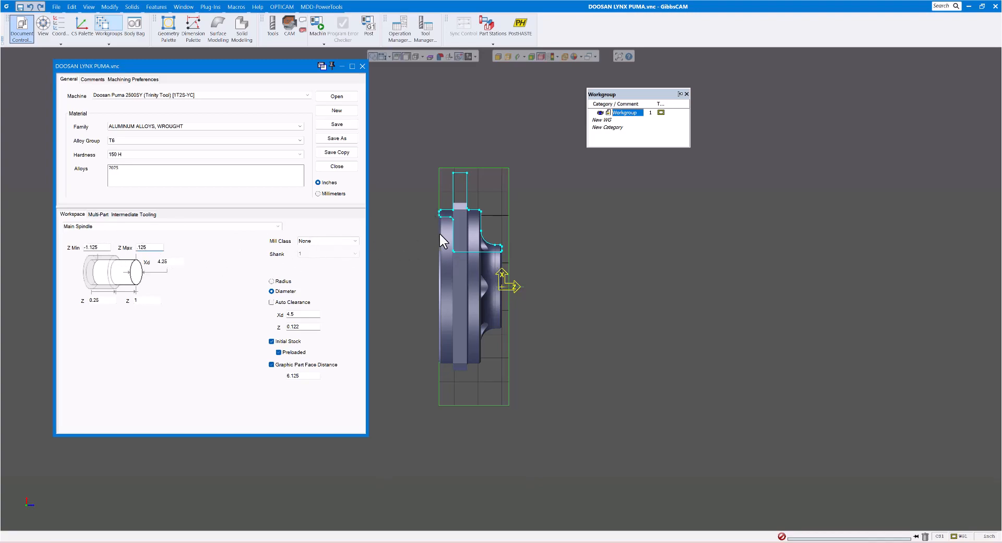
{"action": "left_click", "coordinate": [101, 248]}
{"action": "type", "text": "-1.25"}
{"action": "key", "text": "Tab"}
{"action": "scroll", "coordinate": [452, 238], "scroll_direction": "up", "scroll_amount": 1}
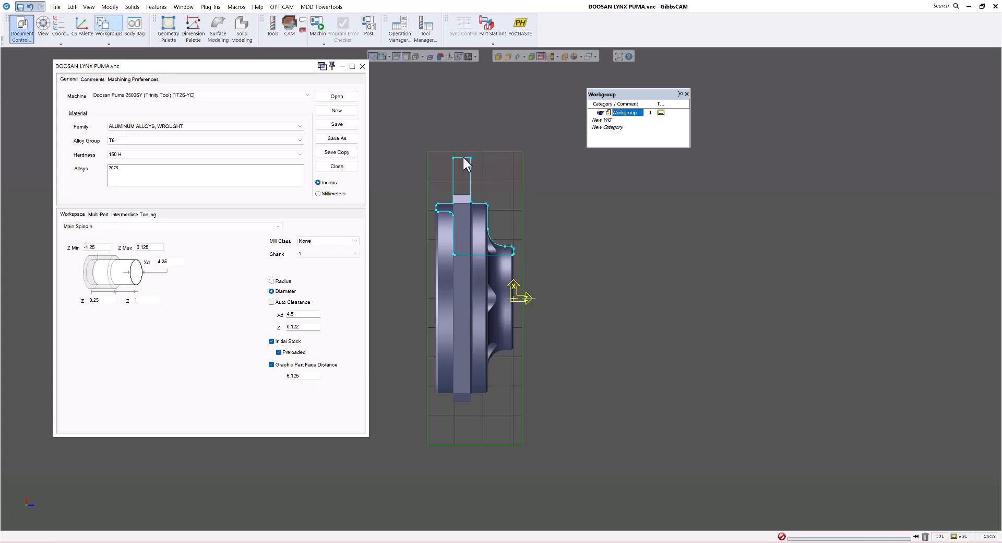
Create a point at the upper corner of the stock's back face, at Z -1.25 and Xd 4.25
{"action": "left_click", "coordinate": [246, 68]}
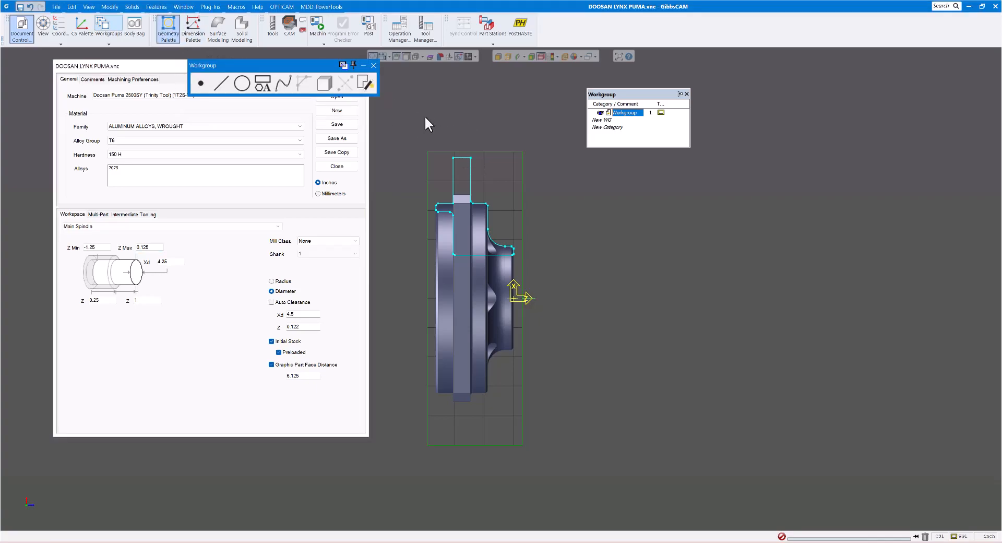
{"action": "left_click_drag", "start_coordinate": [261, 68], "coordinate": [485, 87]}
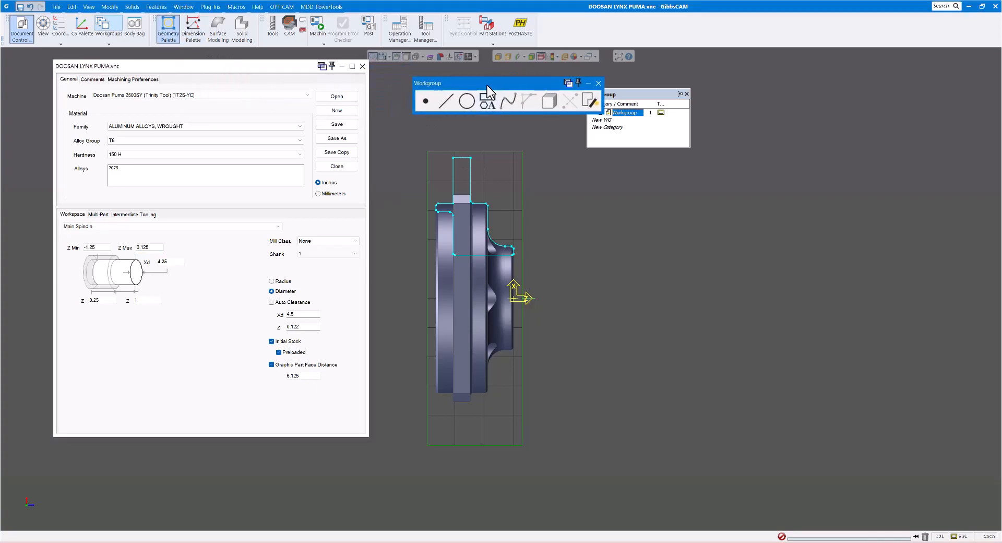
{"action": "left_click", "coordinate": [425, 102]}
{"action": "left_click", "coordinate": [424, 103]}
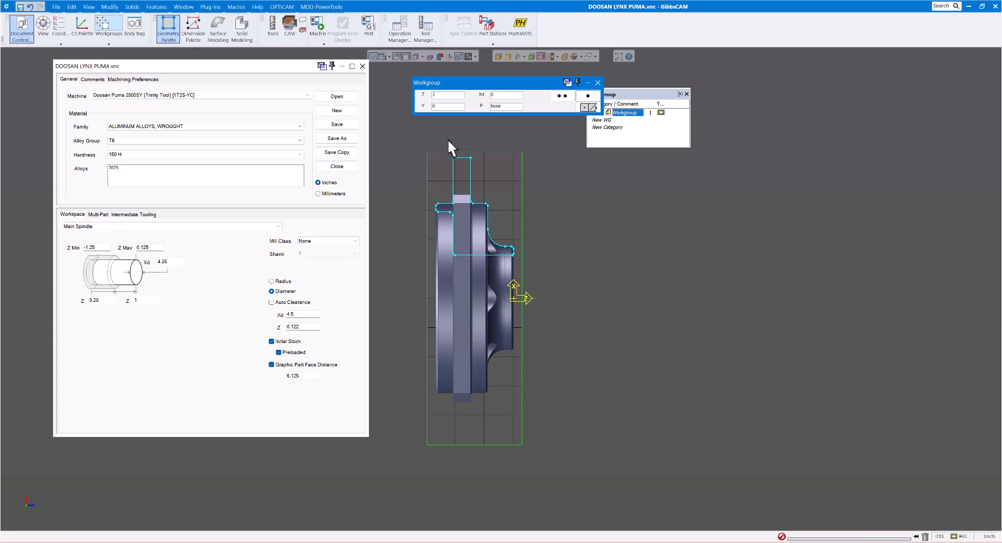
{"action": "type", "text": "250"}
{"action": "left_click", "coordinate": [563, 97]}
{"action": "left_click", "coordinate": [588, 108]}
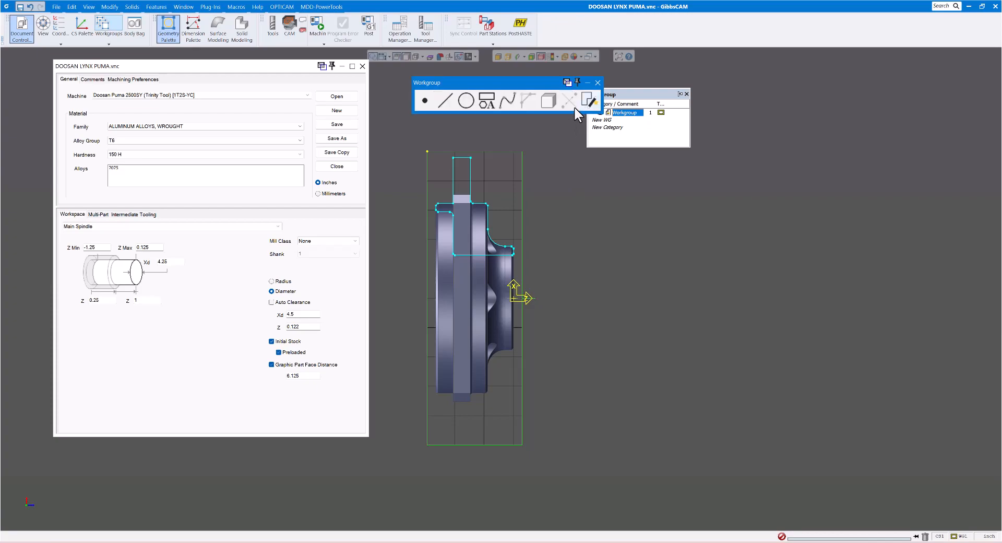
Create a second point 0.25 from the stock corner point at an angle of 0
{"action": "left_click", "coordinate": [427, 107]}
{"action": "left_click", "coordinate": [445, 102]}
{"action": "left_click", "coordinate": [427, 151]}
{"action": "type", "text": "0.25"}
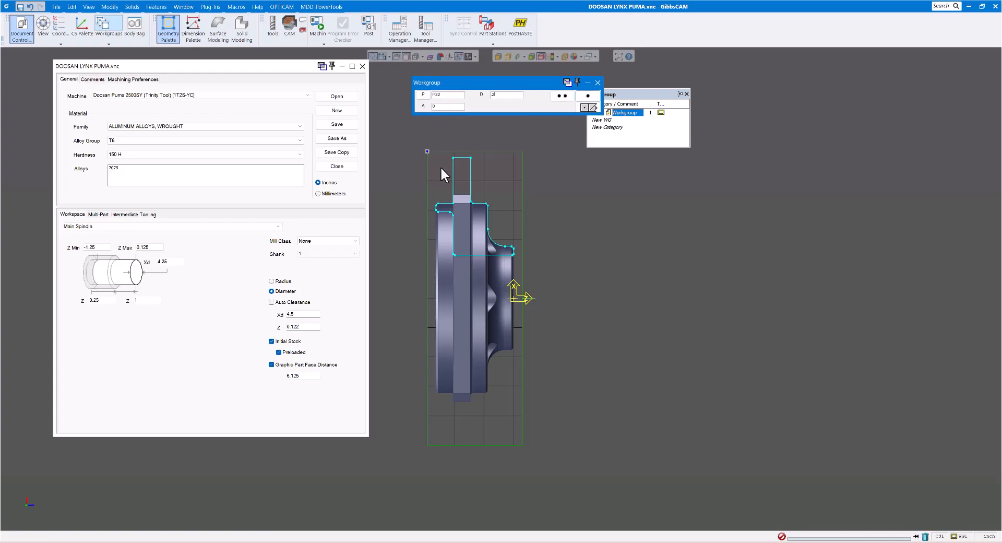
{"action": "key", "text": "Tab"}
{"action": "key", "text": "Return"}
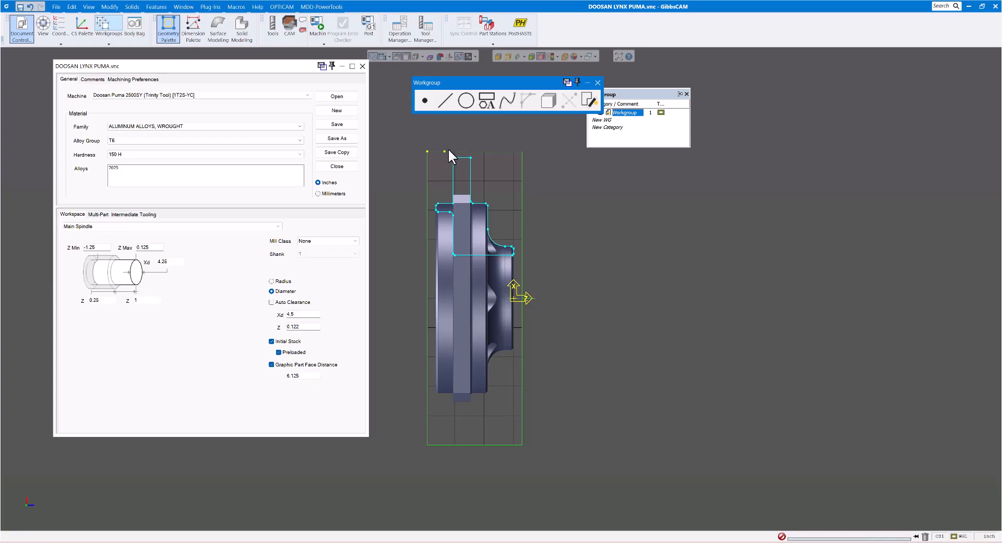
Add a coordinate dimension to the profile corner where the square flange's front face meets the front shoulder
{"action": "scroll", "coordinate": [473, 205], "scroll_direction": "up", "scroll_amount": 2}
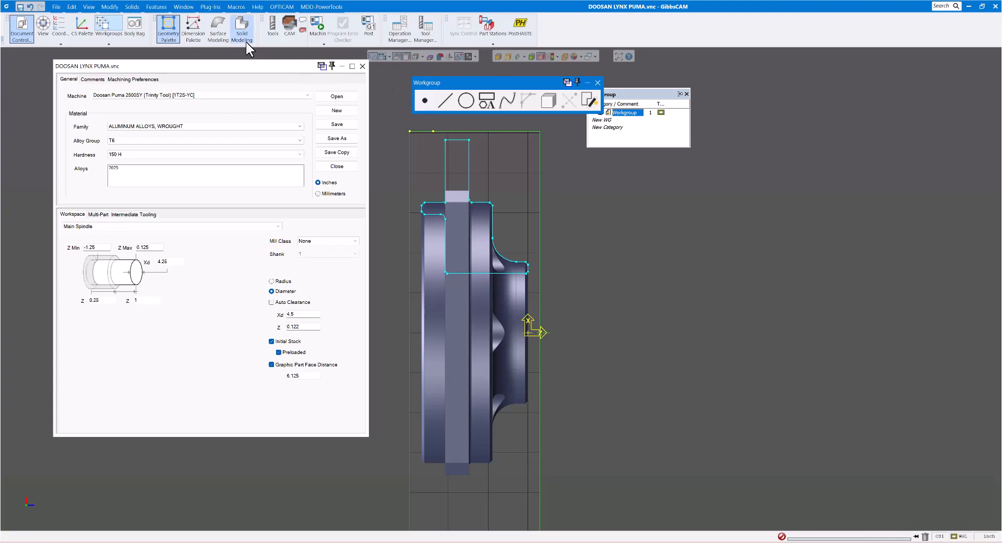
{"action": "left_click", "coordinate": [197, 30]}
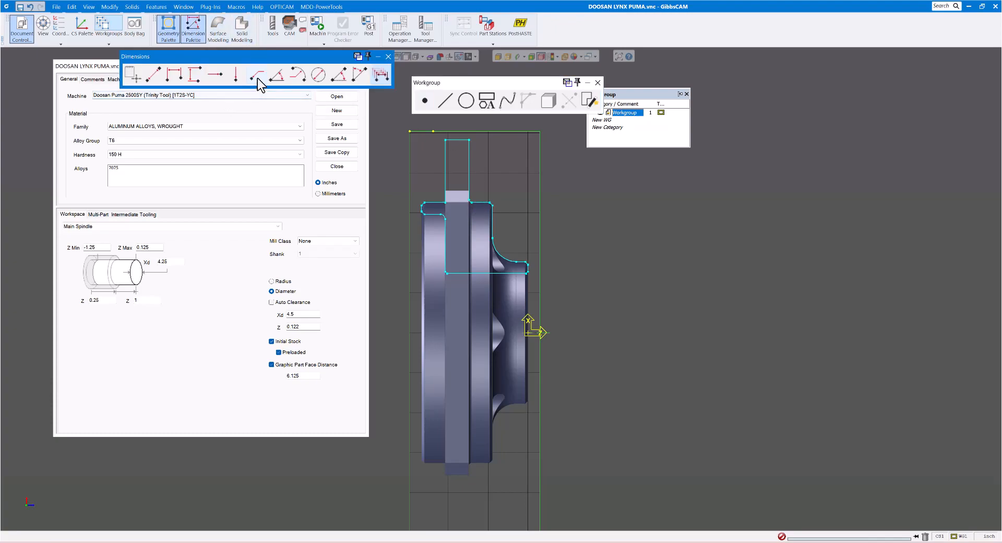
{"action": "left_click", "coordinate": [256, 76]}
{"action": "left_click", "coordinate": [472, 201]}
{"action": "left_click", "coordinate": [519, 176]}
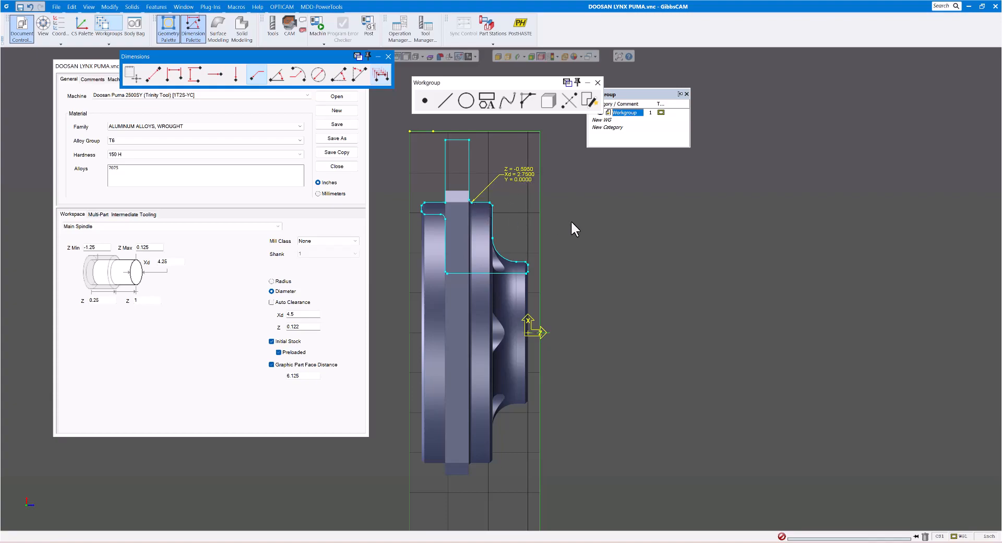
Create a point on the front shoulder's outer diameter at Z -0.5 and Xd 2.75, and close the geometry and document setup windows
{"action": "left_click", "coordinate": [388, 55]}
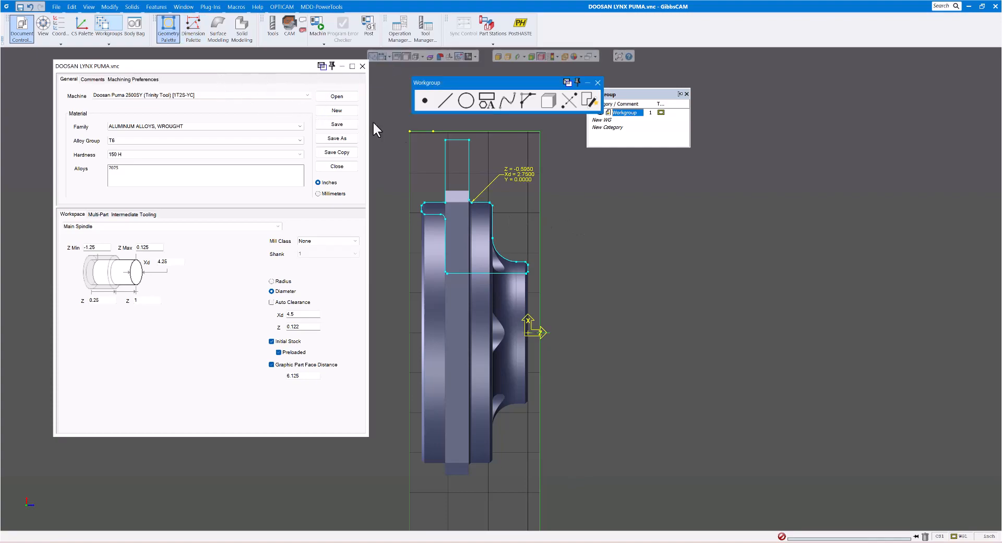
{"action": "left_click", "coordinate": [427, 102]}
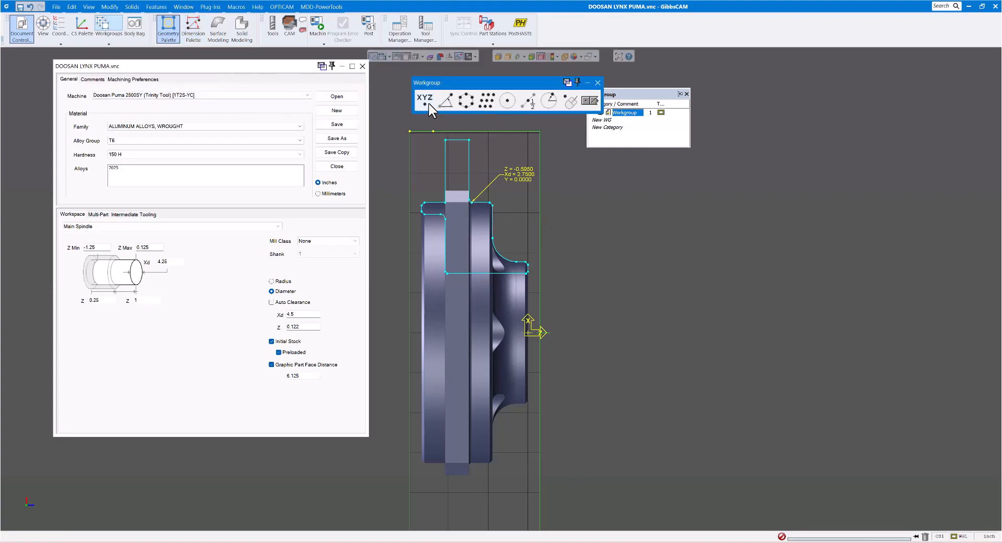
{"action": "left_click", "coordinate": [429, 103]}
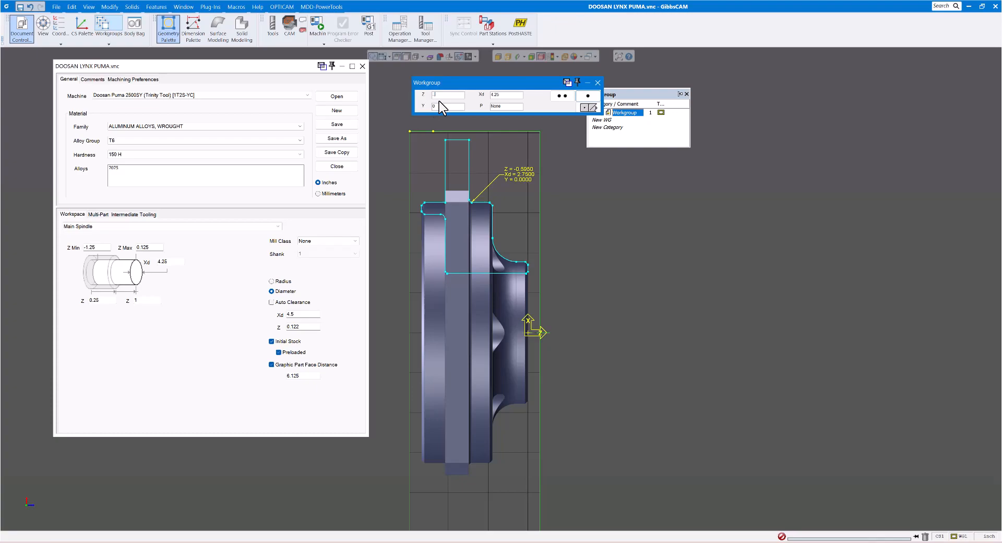
{"action": "key", "text": "Tab"}
{"action": "key", "text": "Return"}
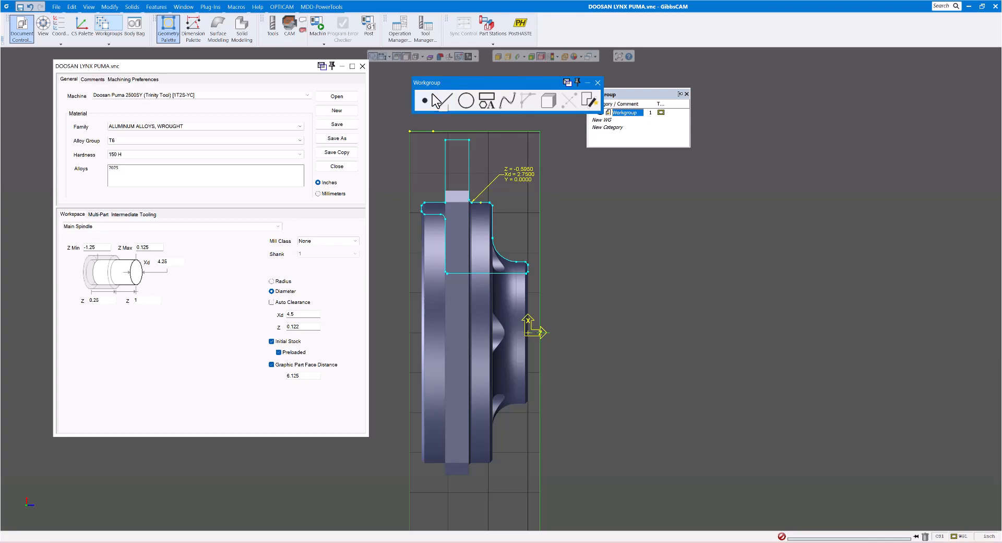
{"action": "left_click", "coordinate": [598, 83]}
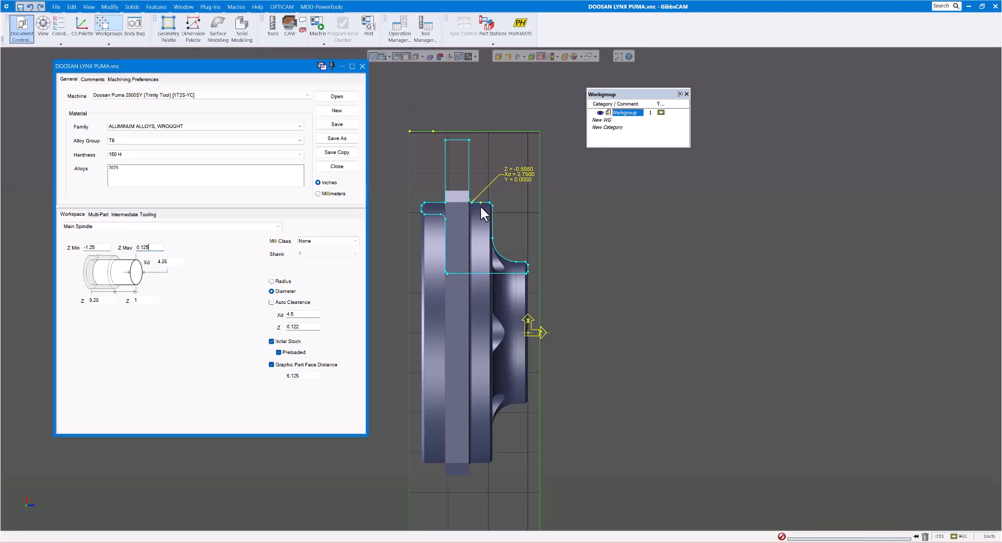
{"action": "left_click", "coordinate": [362, 66]}
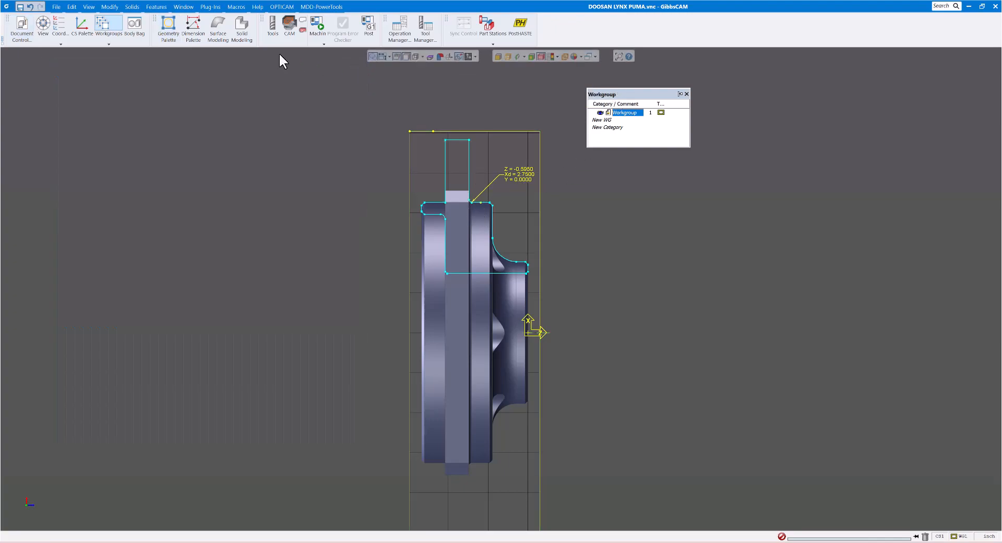
Add horizontal dimensions from the stock's upper back corner to the square flange's back face and to the neighbouring point on the stock edge
{"action": "left_click", "coordinate": [193, 35]}
{"action": "left_click", "coordinate": [175, 76]}
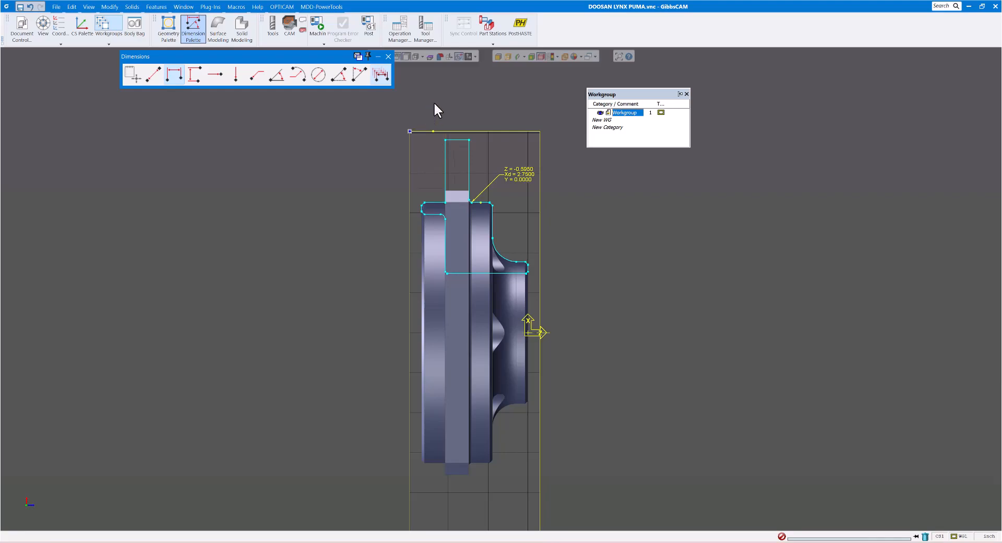
{"action": "scroll", "coordinate": [434, 102], "scroll_direction": "up", "scroll_amount": 5}
{"action": "scroll", "coordinate": [439, 171], "scroll_direction": "down", "scroll_amount": 5}
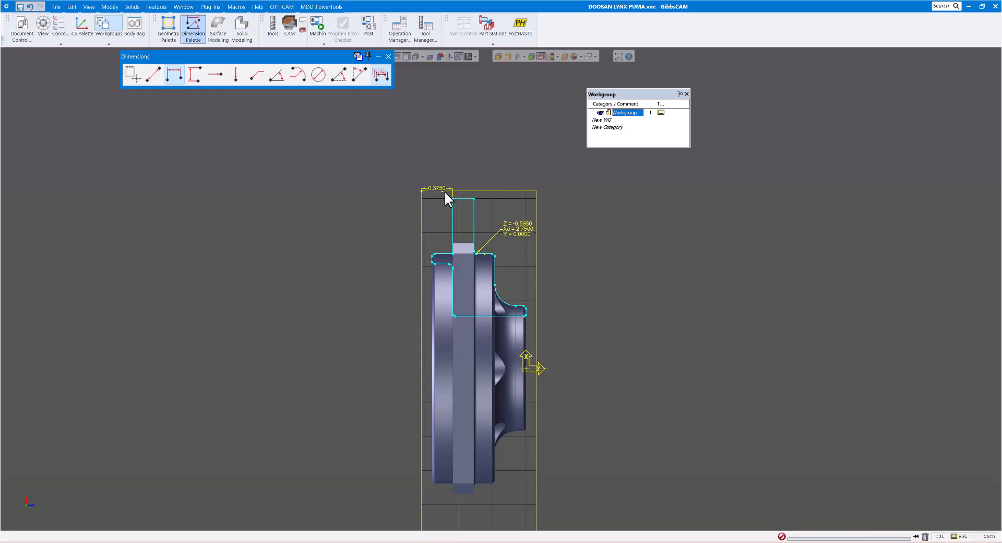
{"action": "left_click_drag", "start_coordinate": [443, 186], "coordinate": [449, 156]}
{"action": "left_click", "coordinate": [422, 191]}
{"action": "left_click_drag", "start_coordinate": [434, 157], "coordinate": [433, 126]}
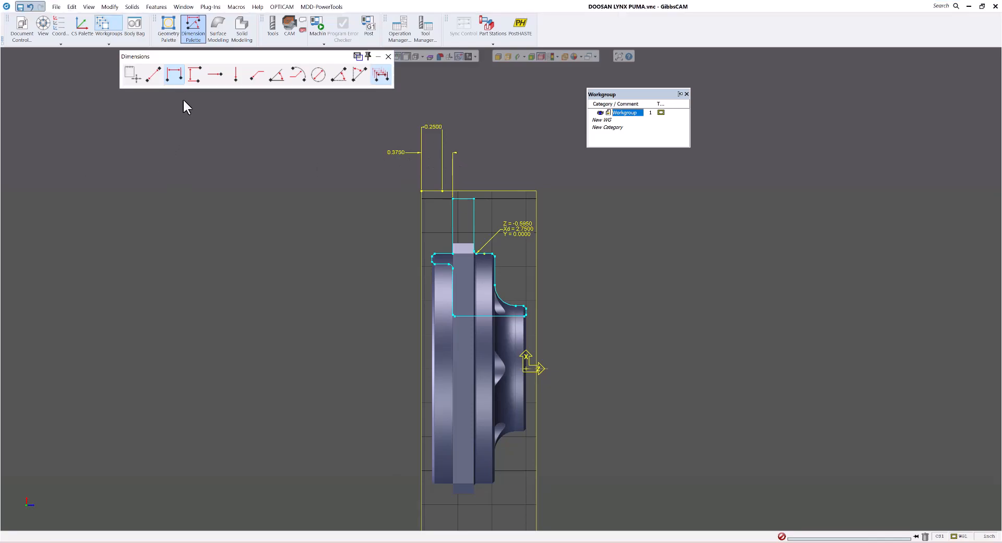
Add a horizontal dimension from the part's front face to the point on the front shoulder, and finish dimensioning
{"action": "left_click", "coordinate": [525, 308]}
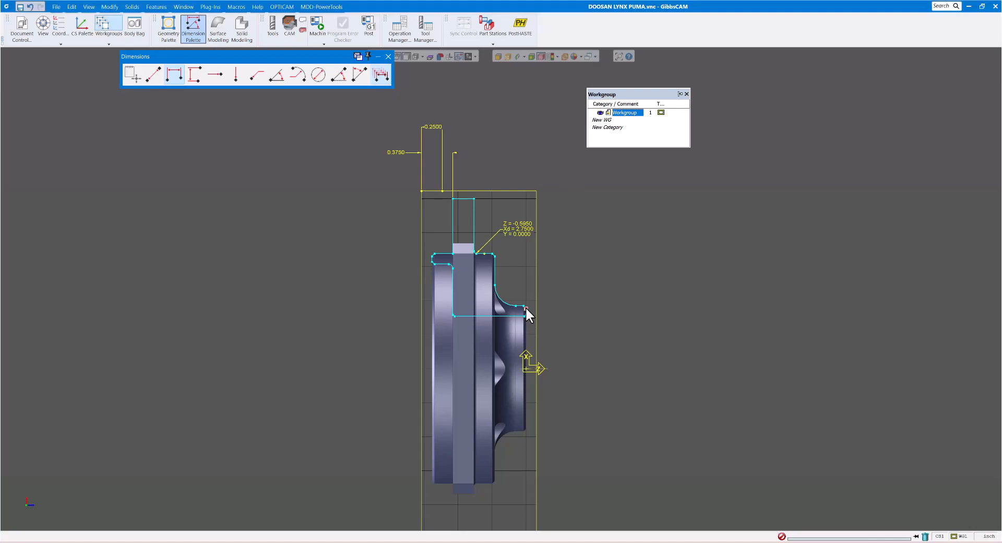
{"action": "left_click", "coordinate": [485, 255]}
{"action": "left_click_drag", "start_coordinate": [508, 251], "coordinate": [511, 247]}
{"action": "left_click", "coordinate": [387, 57]}
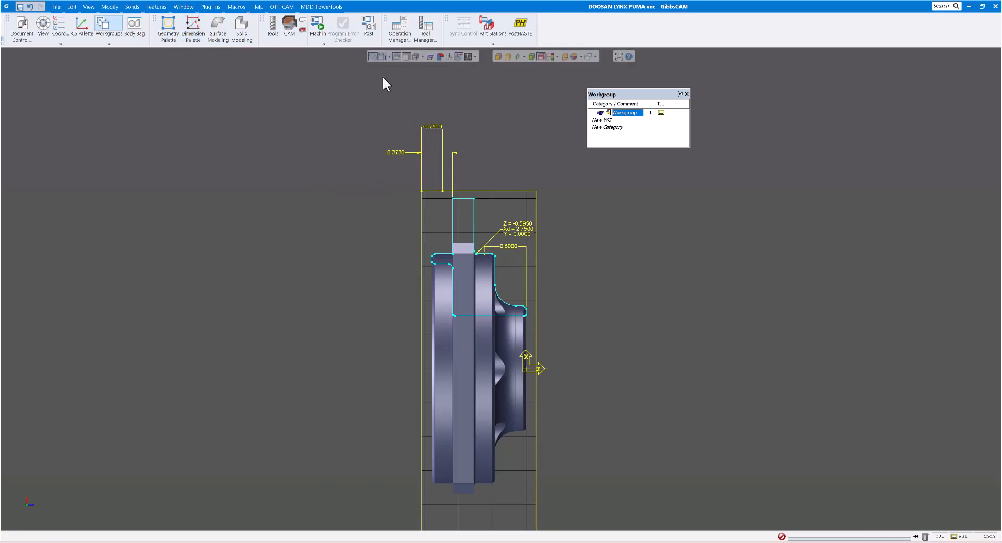
{"action": "left_click", "coordinate": [381, 56]}
{"action": "left_click", "coordinate": [381, 56]}
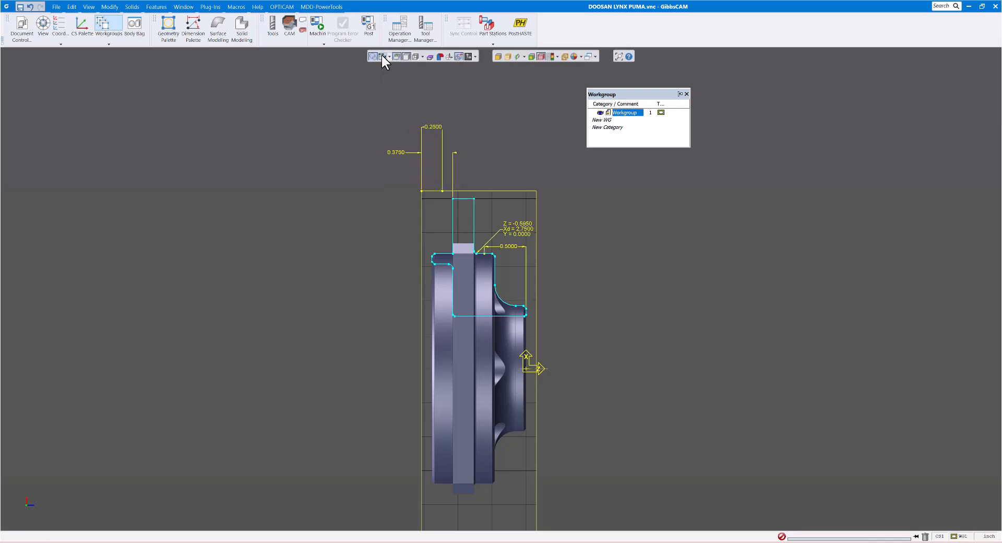
{"action": "left_click", "coordinate": [381, 56]}
{"action": "left_click", "coordinate": [381, 56]}
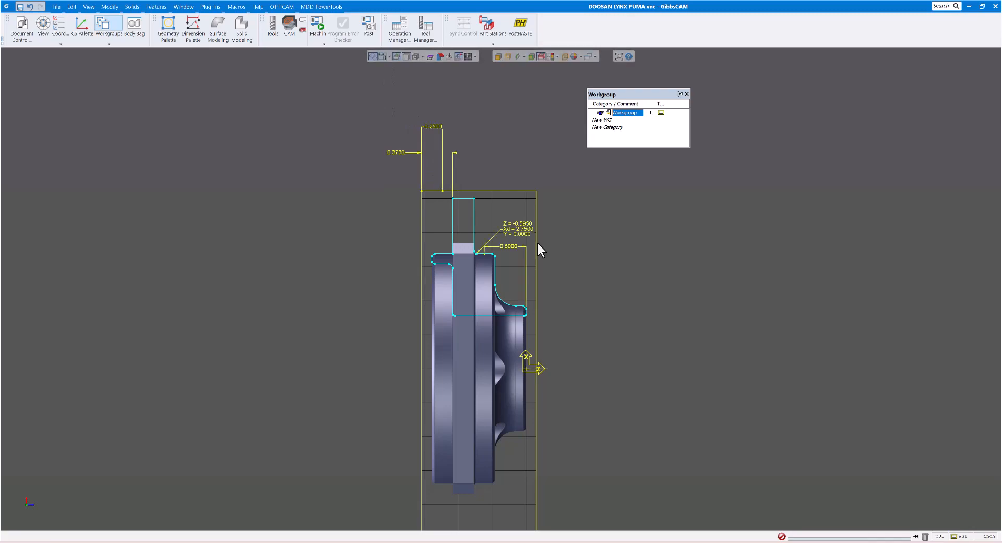
{"action": "scroll", "coordinate": [660, 316], "scroll_direction": "down", "scroll_amount": 1}
{"action": "scroll", "coordinate": [661, 317], "scroll_direction": "down", "scroll_amount": 1}
{"action": "middle_click_drag", "start_coordinate": [650, 340], "coordinate": [592, 260]}
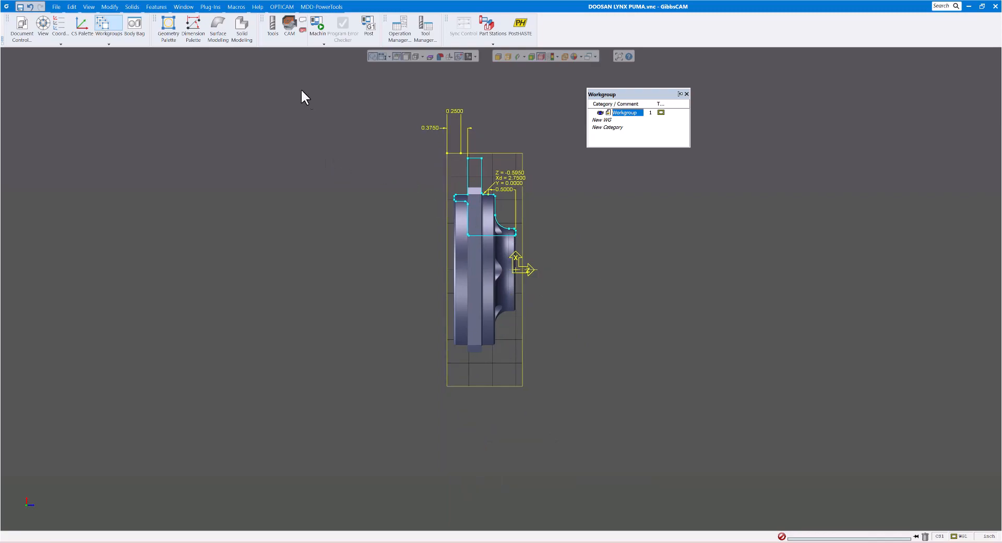
Load the saved Doosan Tool List into the part's empty tool list
{"action": "left_click", "coordinate": [275, 28]}
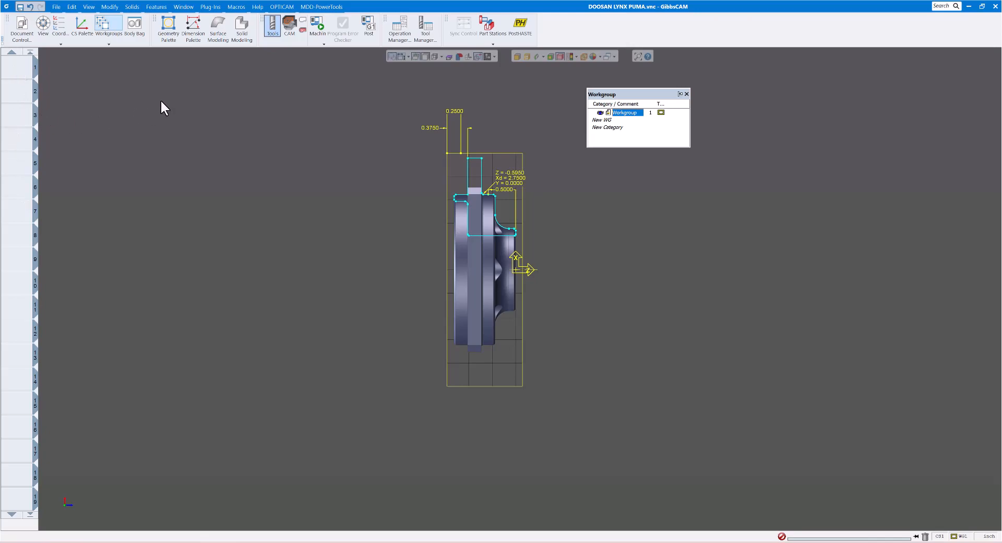
{"action": "right_click", "coordinate": [17, 70]}
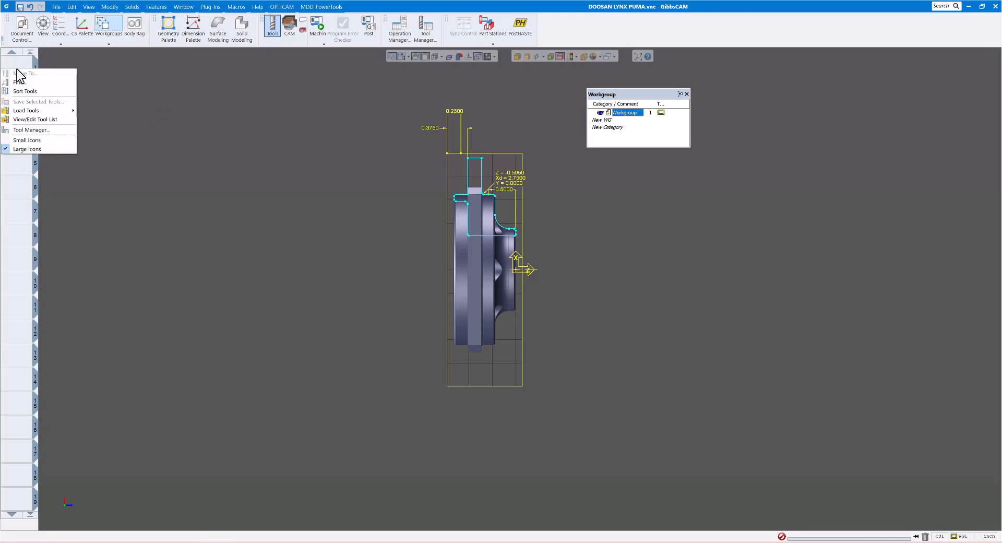
{"action": "mouse_move", "coordinate": [61, 111]}
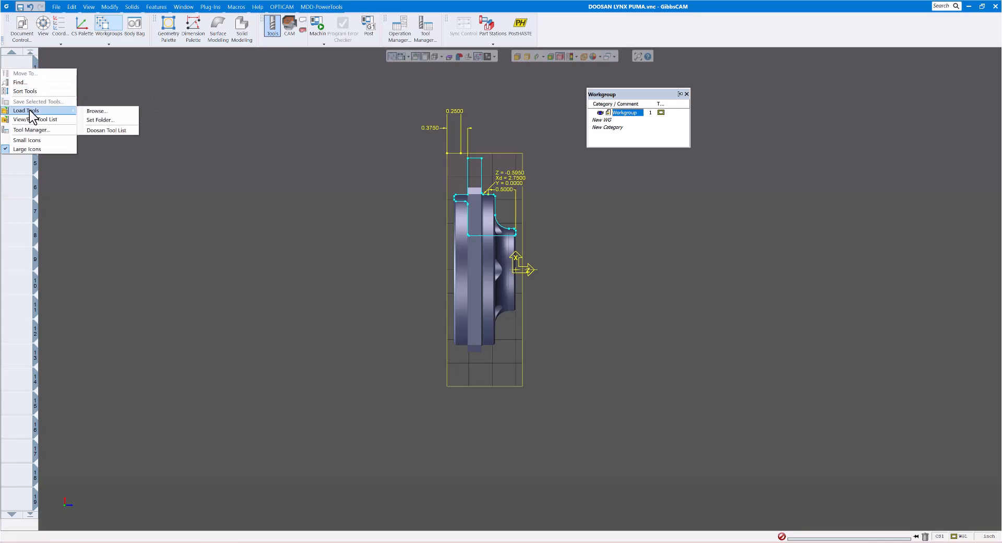
{"action": "left_click", "coordinate": [103, 131]}
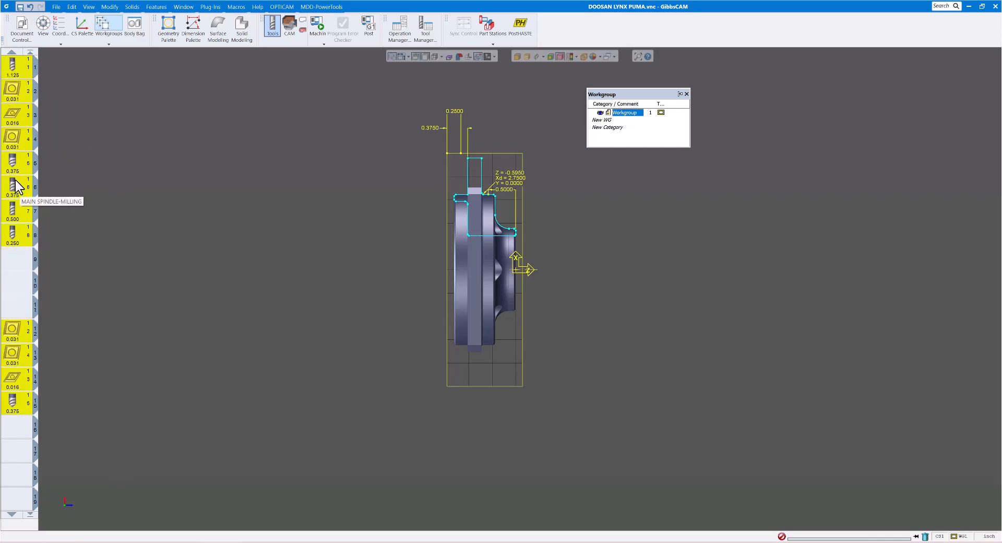
Set the tool material of the main spindle static drill, tool 1, to Carbide Insert, Coated
{"action": "left_click", "coordinate": [17, 81]}
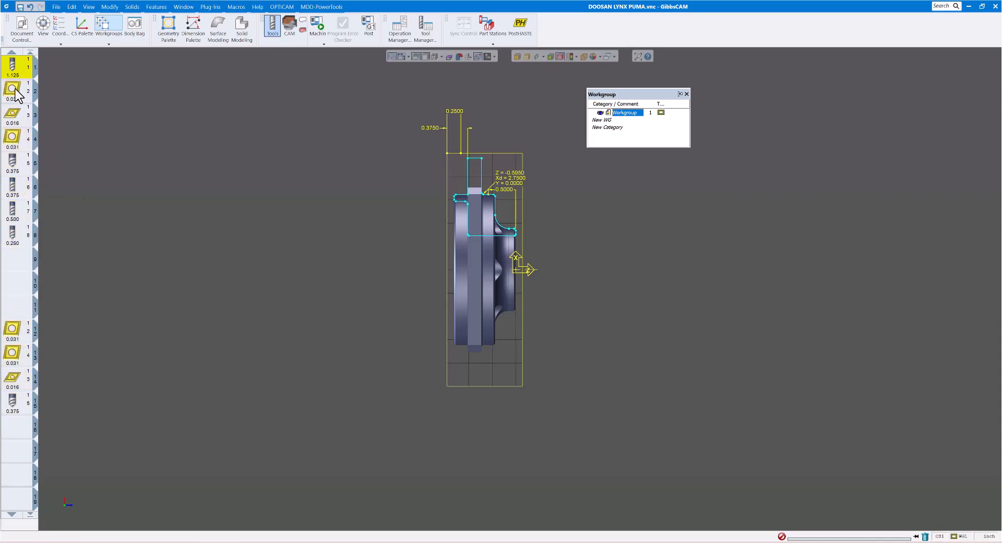
{"action": "double_click", "coordinate": [13, 73]}
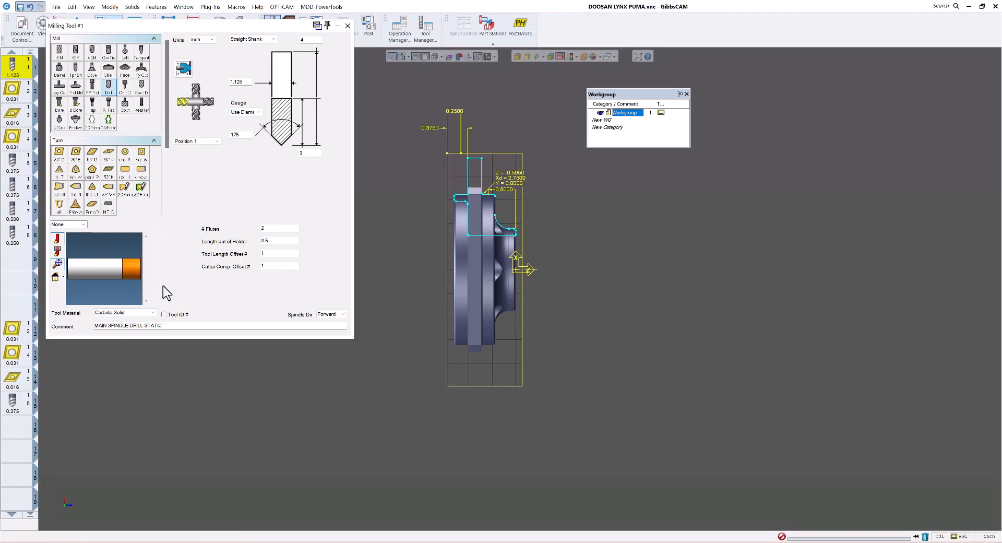
{"action": "left_click", "coordinate": [149, 318]}
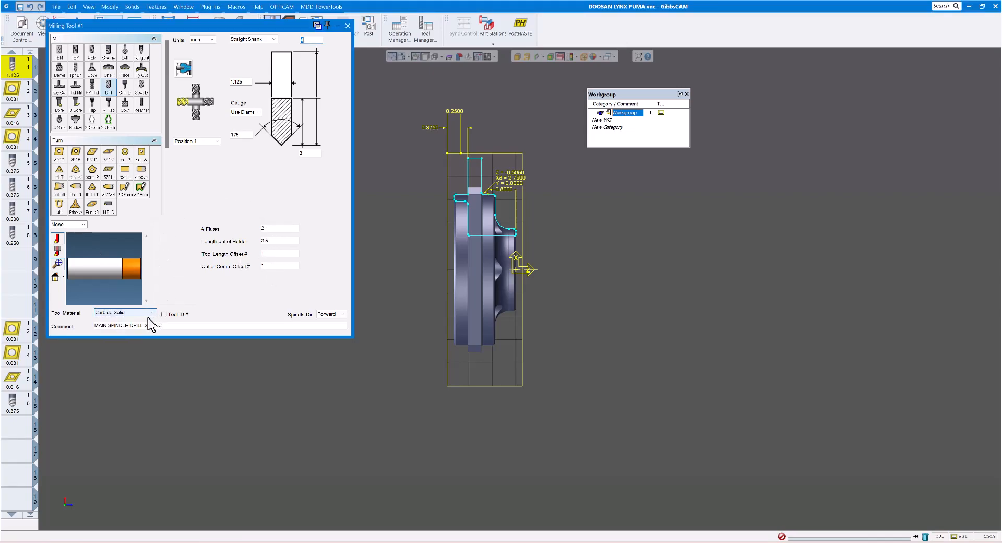
{"action": "left_click", "coordinate": [152, 313]}
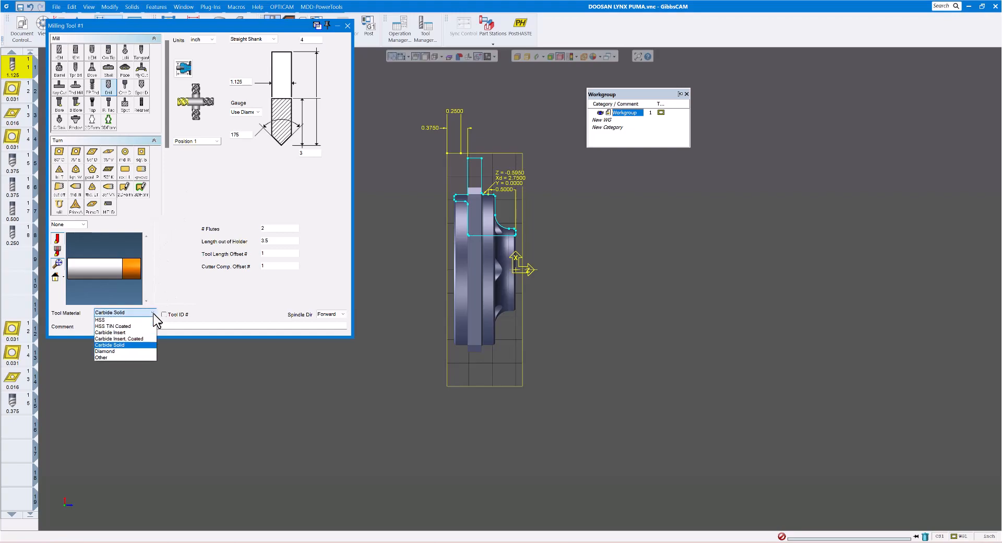
{"action": "left_click", "coordinate": [131, 339]}
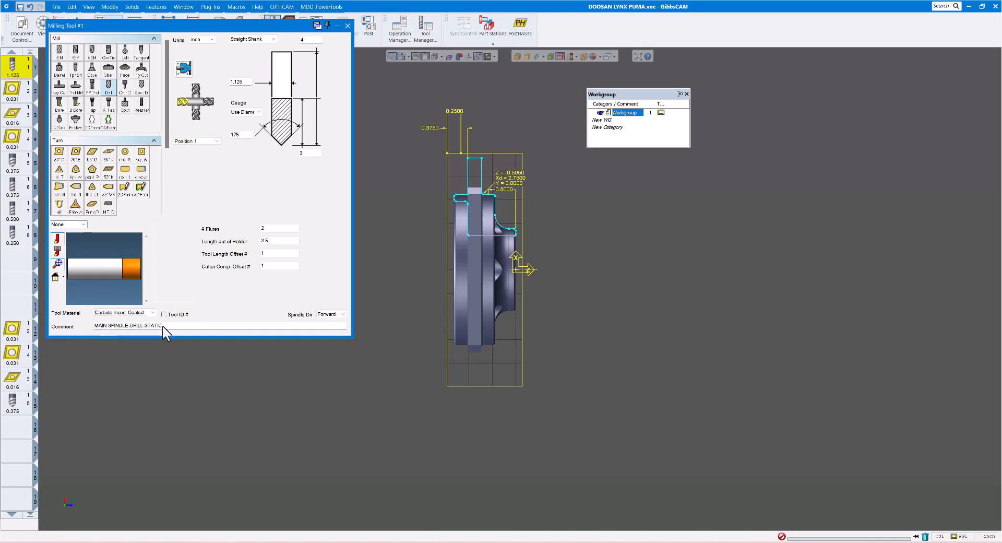
{"action": "left_click", "coordinate": [347, 25]}
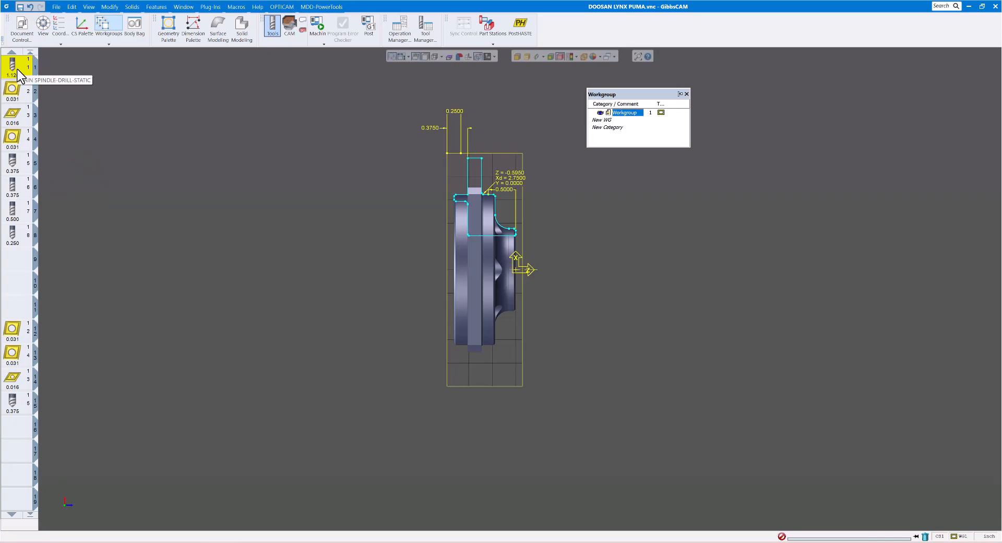
Set the insert thickness of the main spindle rough face and turn tool, tool 2, to 3/16
{"action": "double_click", "coordinate": [13, 94]}
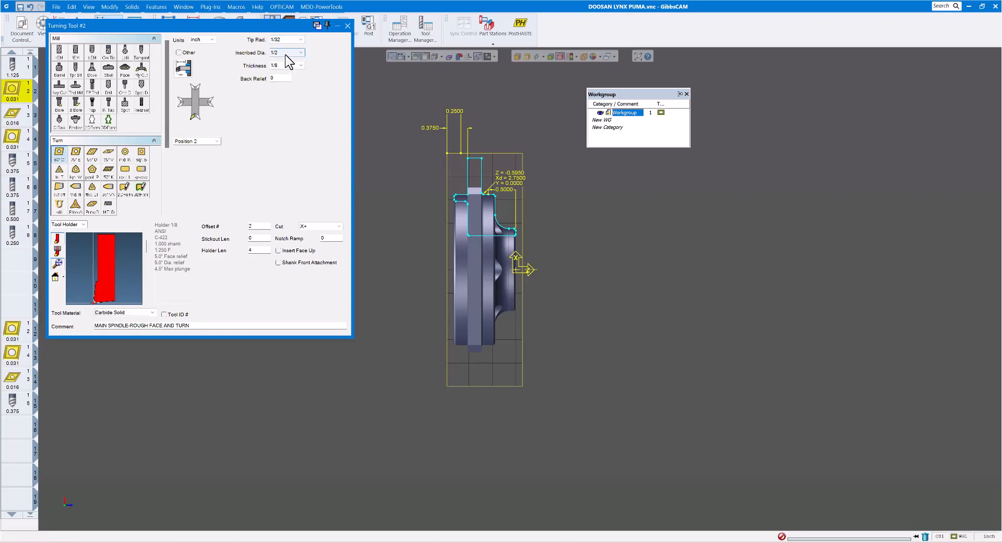
{"action": "left_click", "coordinate": [280, 67]}
{"action": "left_click", "coordinate": [278, 80]}
{"action": "left_click", "coordinate": [282, 68]}
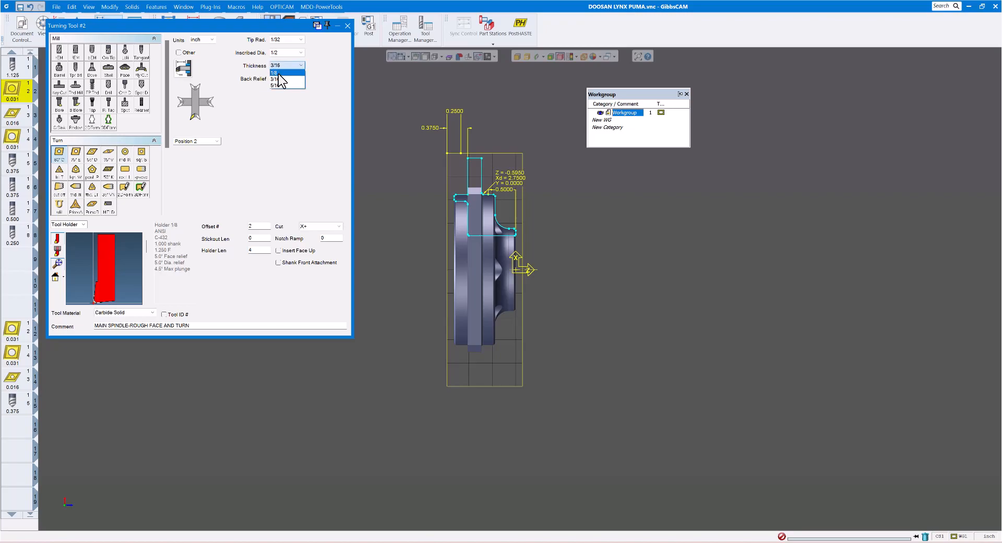
{"action": "left_click", "coordinate": [279, 79]}
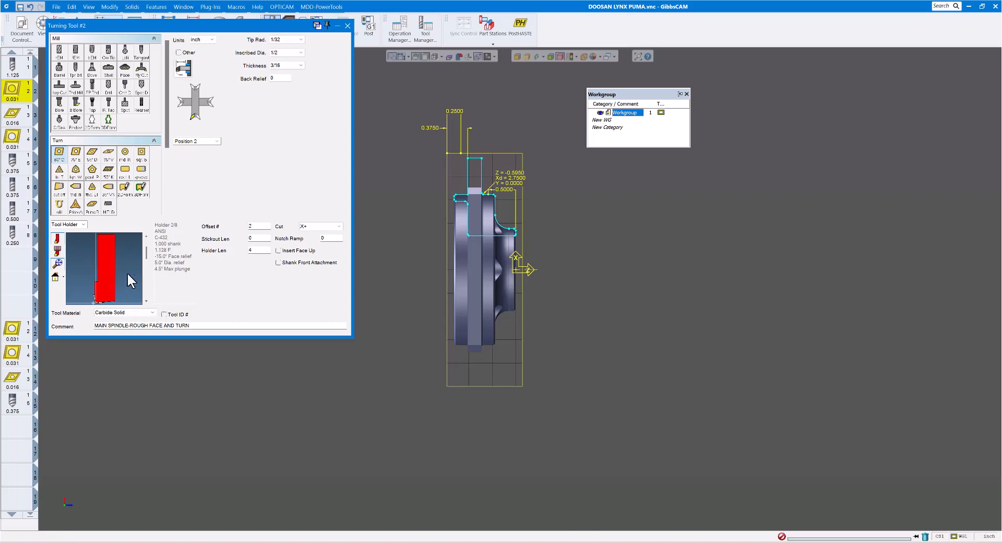
Browse the available holders for the rough face and turn tool and choose holder 1/8
{"action": "scroll", "coordinate": [91, 303], "scroll_direction": "down", "scroll_amount": 1}
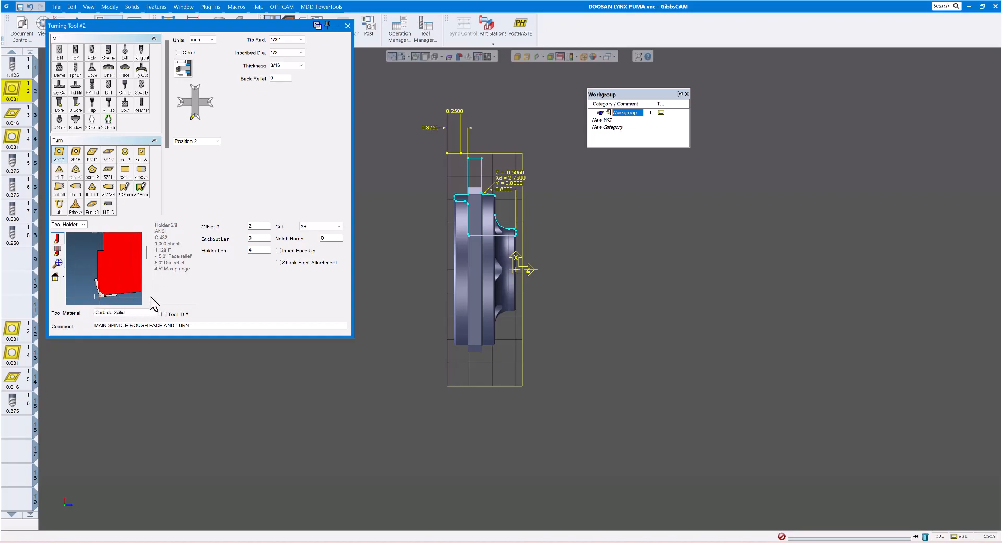
{"action": "scroll", "coordinate": [147, 301], "scroll_direction": "down", "scroll_amount": 2}
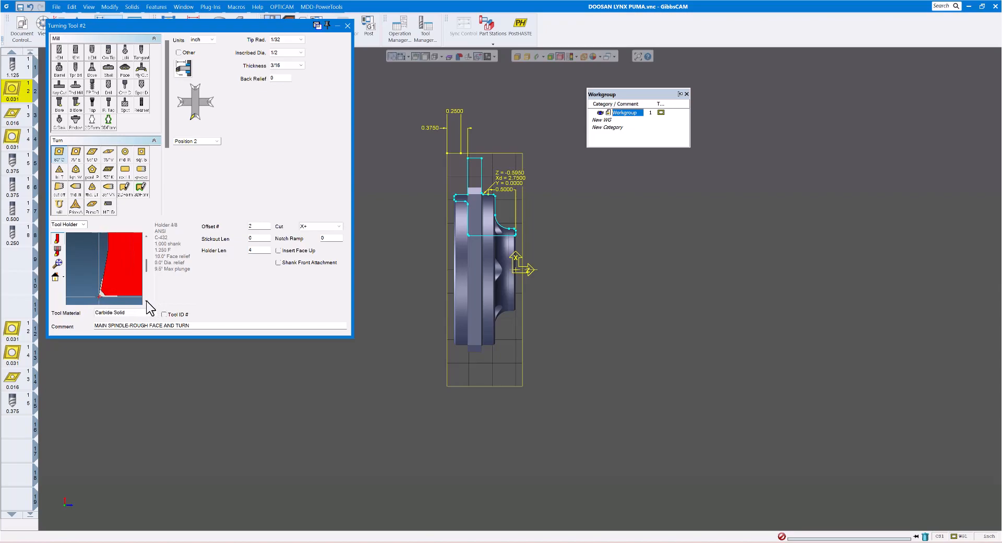
{"action": "scroll", "coordinate": [146, 301], "scroll_direction": "down", "scroll_amount": 2}
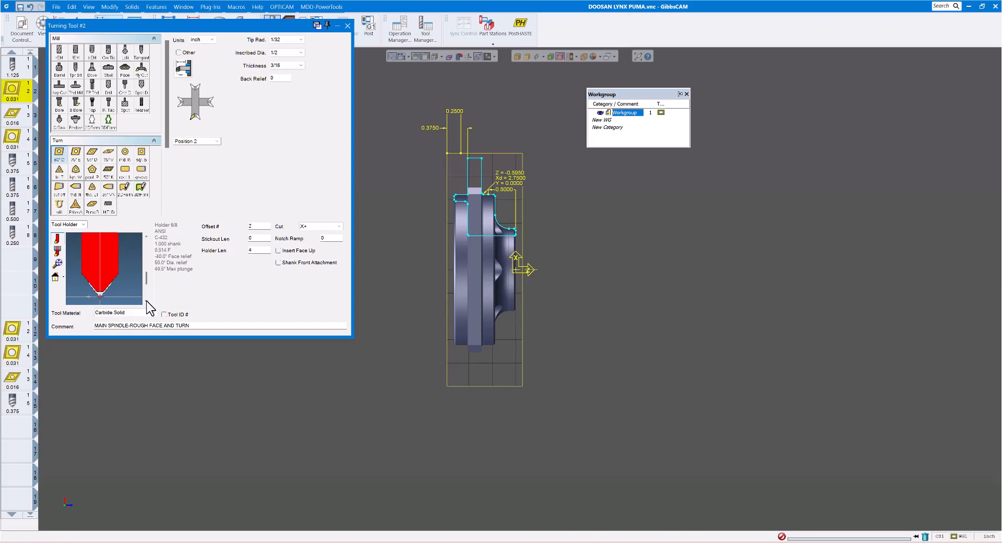
{"action": "left_click_drag", "start_coordinate": [148, 283], "coordinate": [147, 244]}
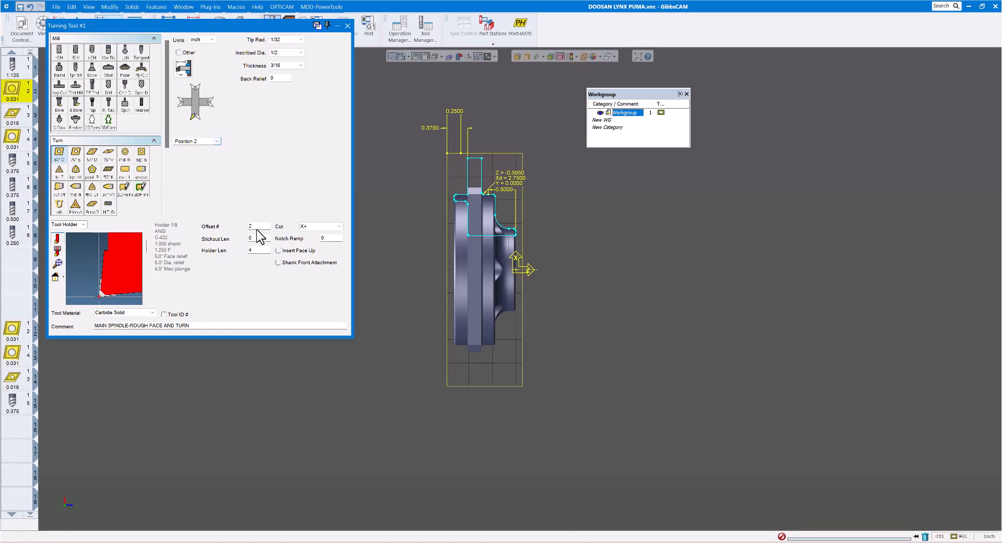
Try the Insert Face Up option on the rough face and turn tool to compare the insert's orientation in the holder
{"action": "left_click", "coordinate": [278, 250]}
{"action": "left_click", "coordinate": [278, 250]}
{"action": "left_click", "coordinate": [278, 251]}
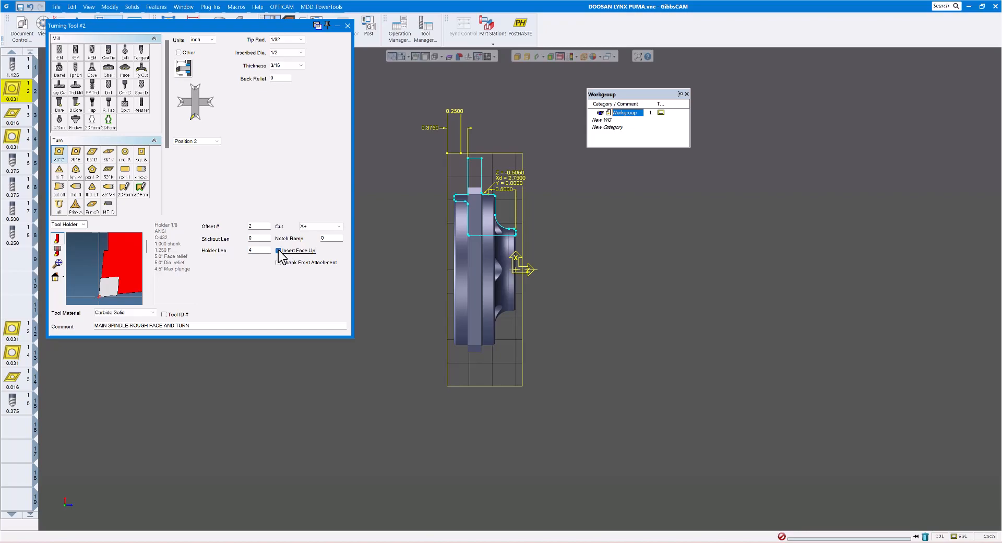
{"action": "left_click", "coordinate": [278, 251]}
Review the definitions of the main spindle finish turning tool, tool 3, and the boring bar, tool 4
{"action": "left_click", "coordinate": [13, 116]}
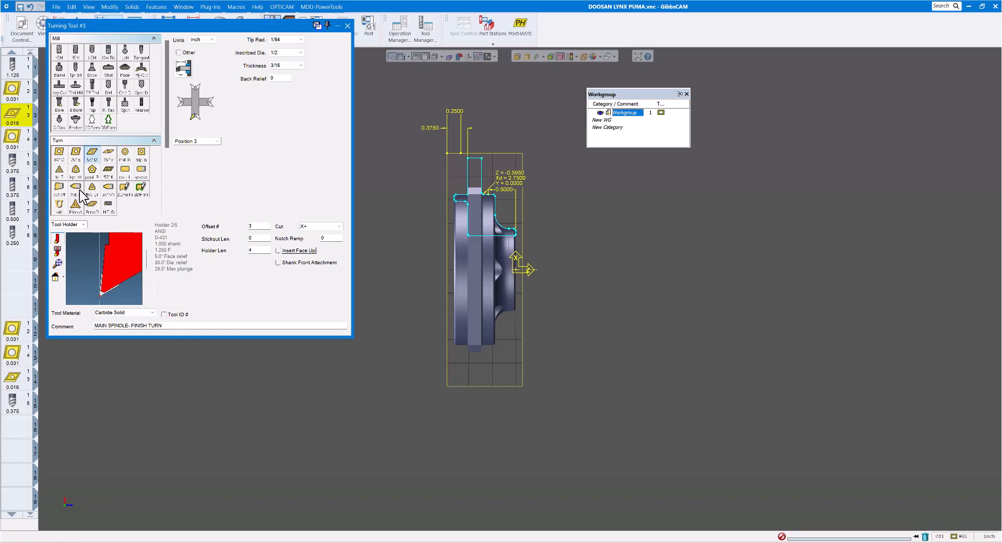
{"action": "left_click", "coordinate": [18, 167]}
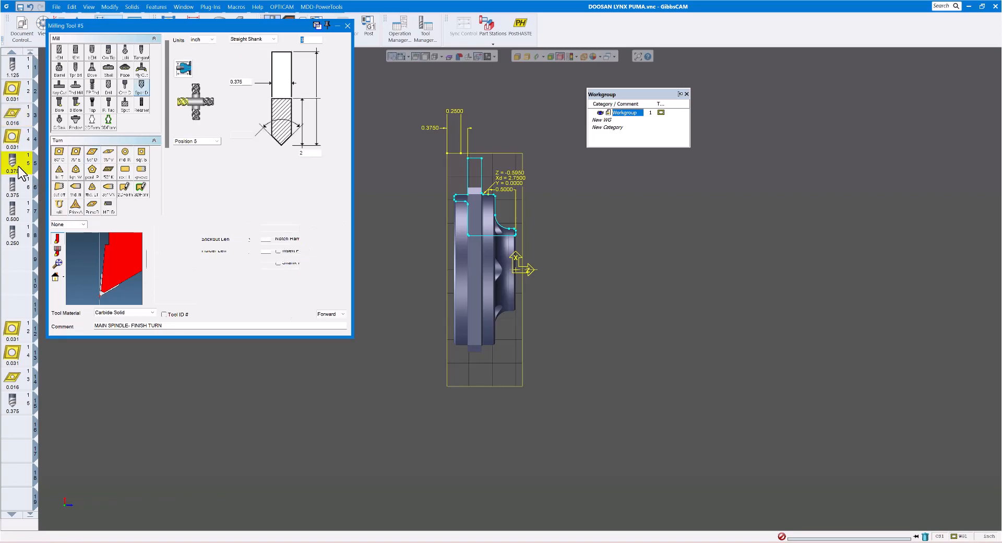
{"action": "left_click", "coordinate": [15, 138]}
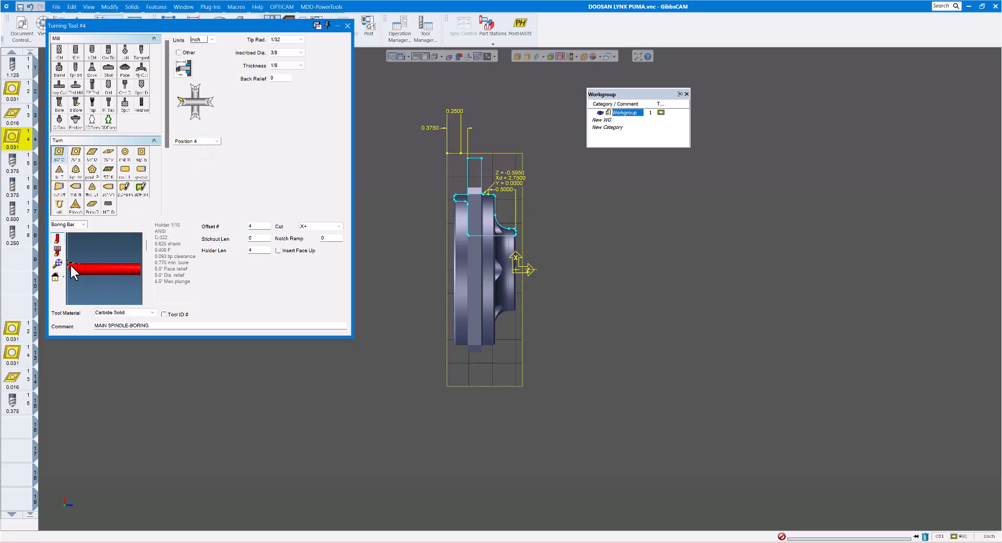
Review the definitions of the main spindle spot drill, milling tools and drill, tools 5 to 8
{"action": "left_click", "coordinate": [19, 174]}
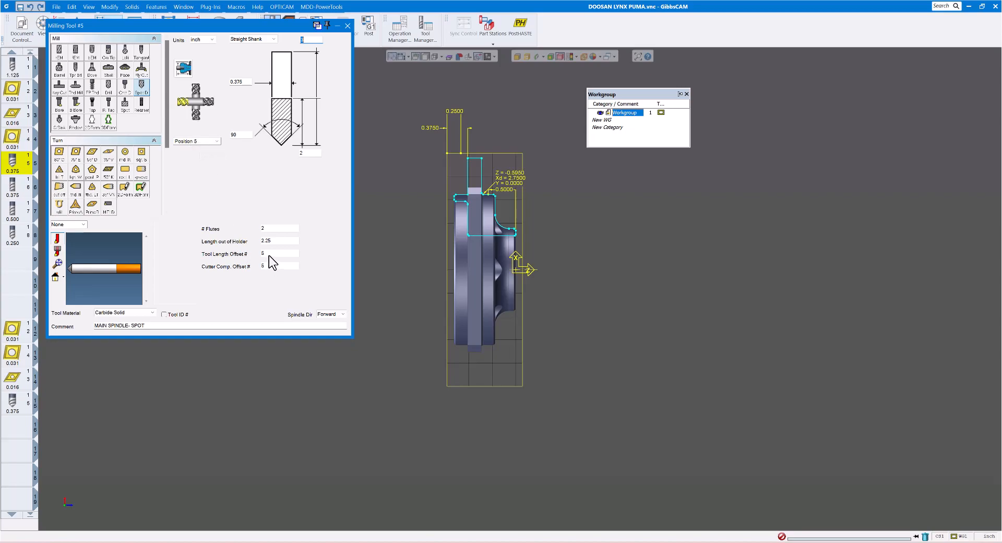
{"action": "left_click", "coordinate": [21, 190]}
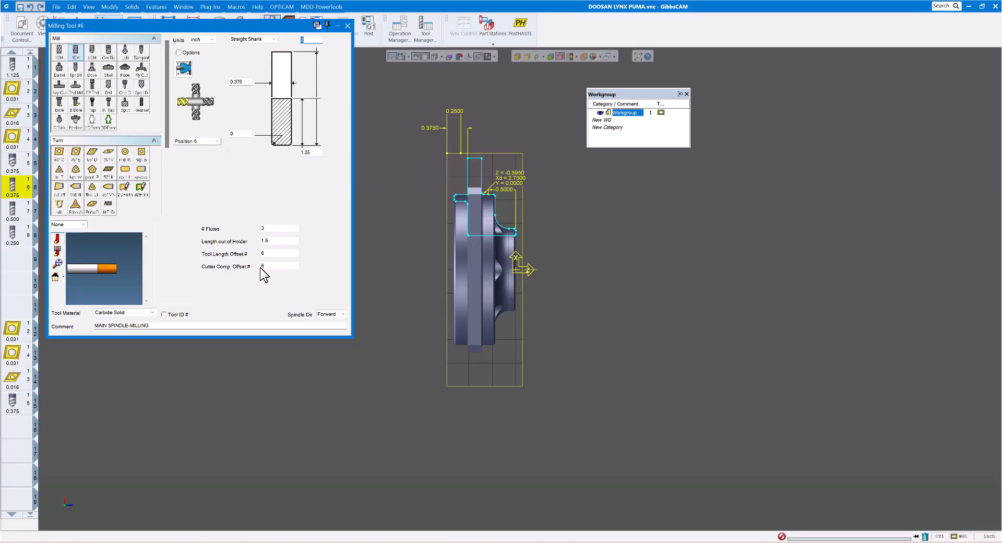
{"action": "left_click", "coordinate": [17, 213]}
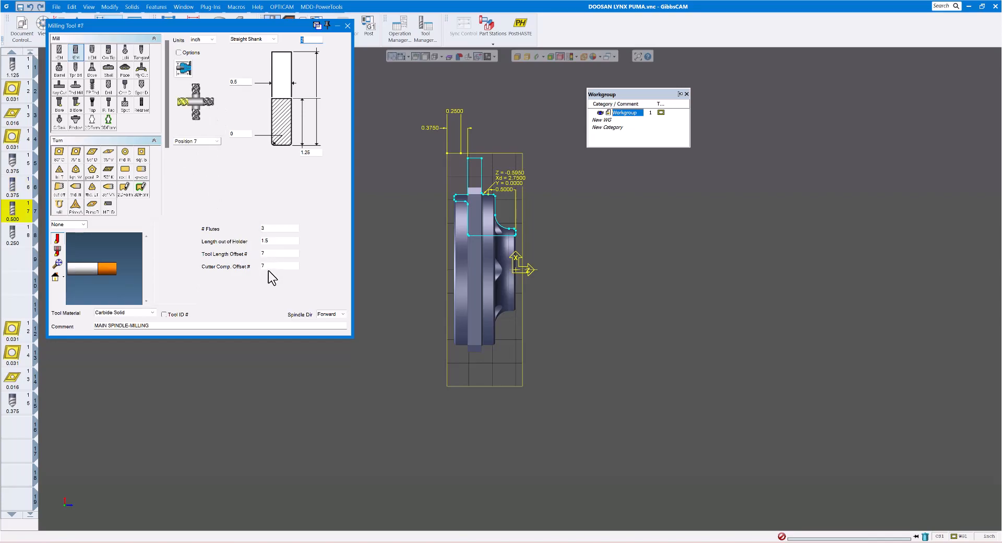
{"action": "left_click", "coordinate": [17, 240]}
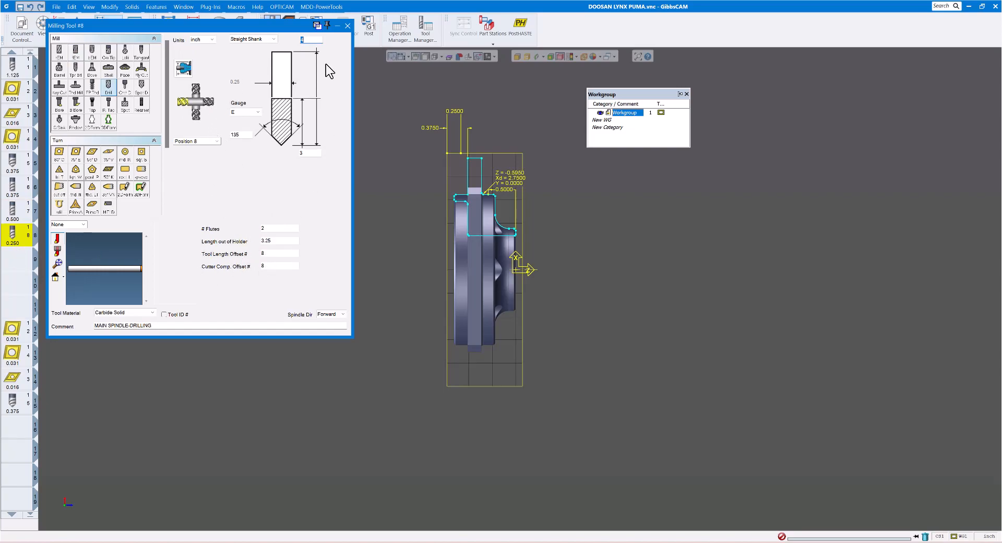
{"action": "left_click", "coordinate": [348, 26]}
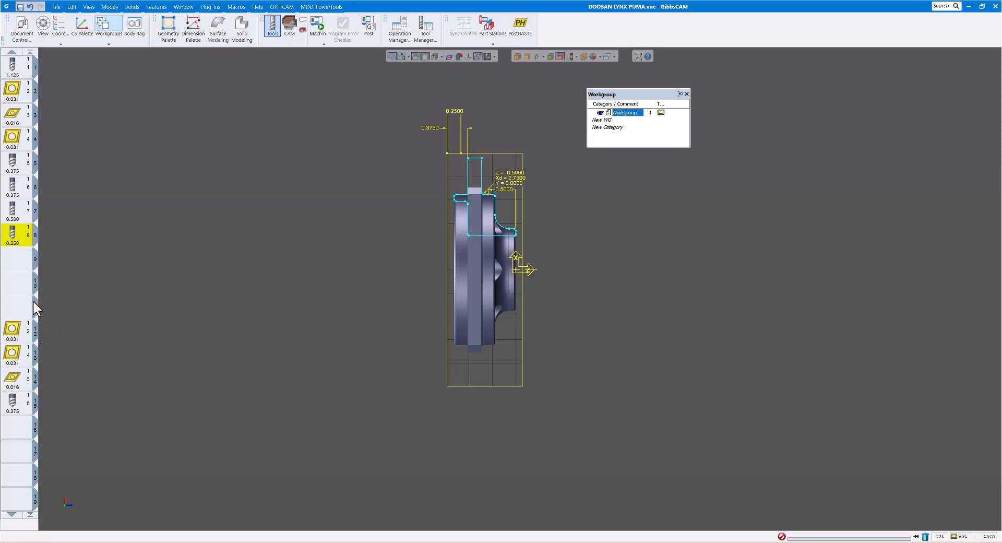
Review the sub-spindle turning and boring tools 12 to 14, comparing tool 12 with main-turret tool 2
{"action": "double_click", "coordinate": [20, 333]}
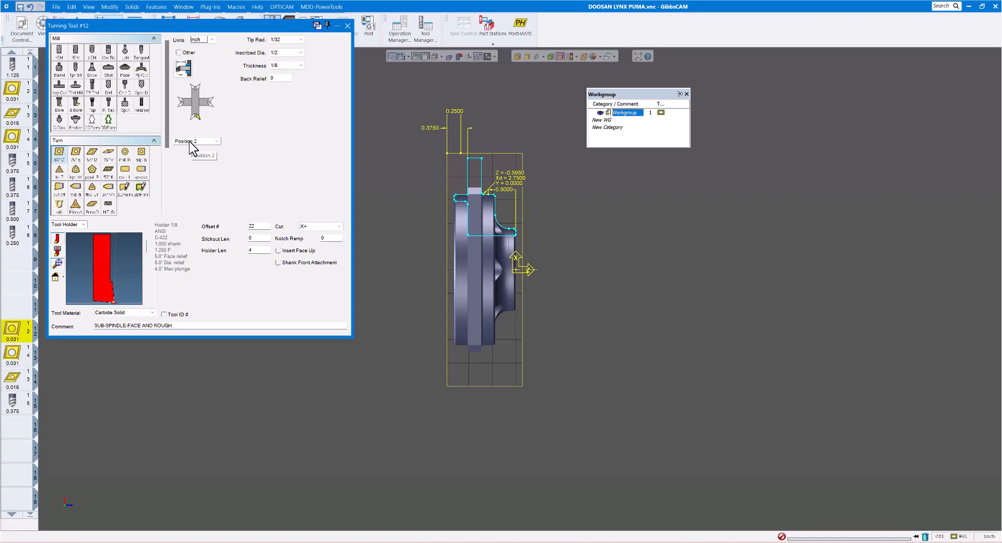
{"action": "left_click", "coordinate": [18, 95]}
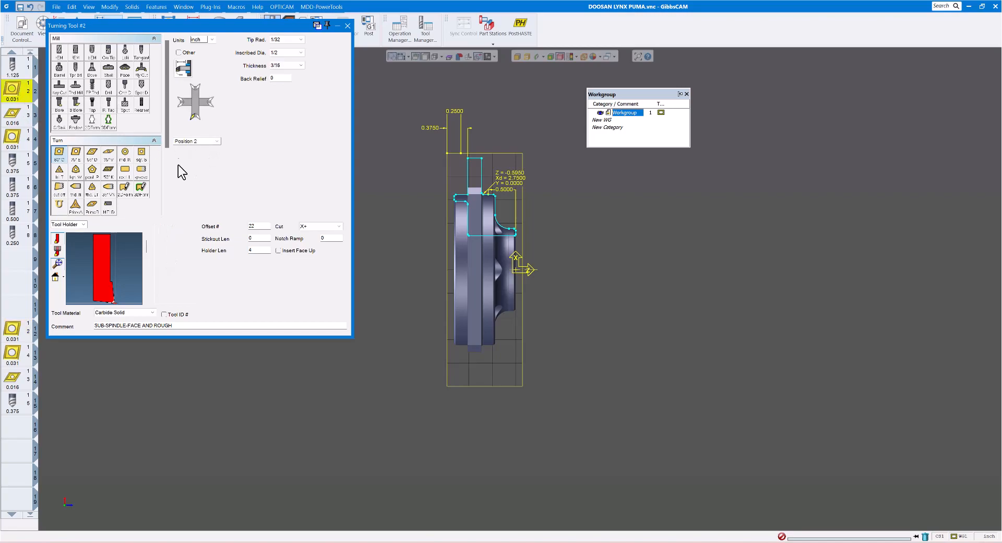
{"action": "left_click", "coordinate": [16, 332]}
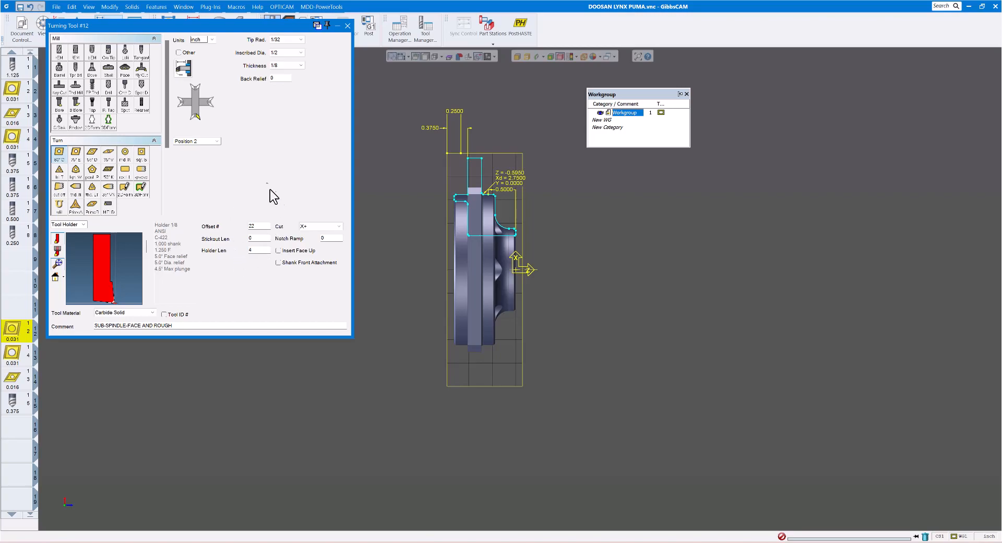
{"action": "left_click", "coordinate": [279, 251]}
{"action": "left_click", "coordinate": [13, 360]}
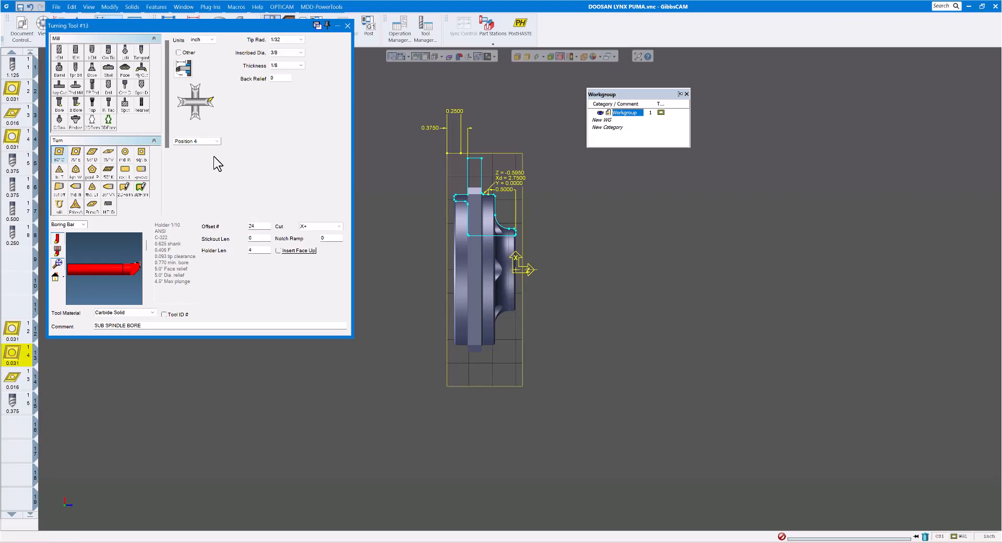
{"action": "left_click", "coordinate": [27, 383]}
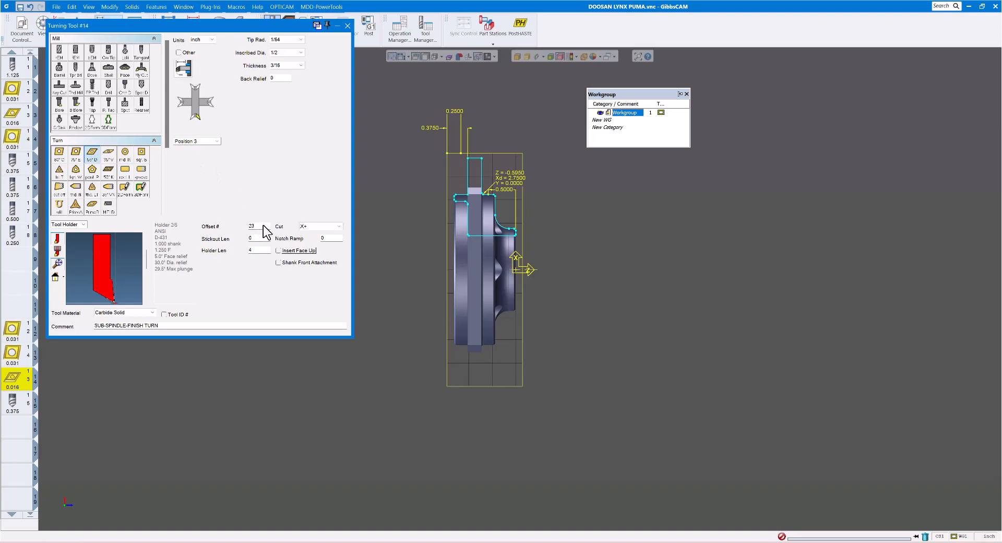
Set the tool length offset and cutter compensation offset of the sub-spindle spot drill, tool 15, to 25
{"action": "left_click", "coordinate": [13, 409]}
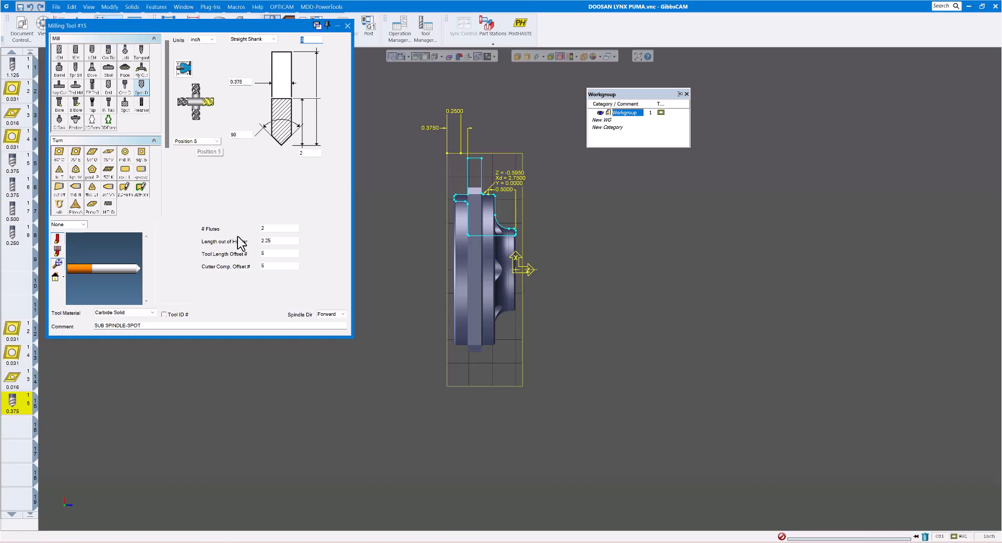
{"action": "left_click", "coordinate": [263, 253]}
{"action": "key", "text": "Tab"}
{"action": "type", "text": "25"}
Show the CAM process lists, close the tool definition and lengthen the tool list to show tools 1 to 8
{"action": "key", "text": "ctrl+4"}
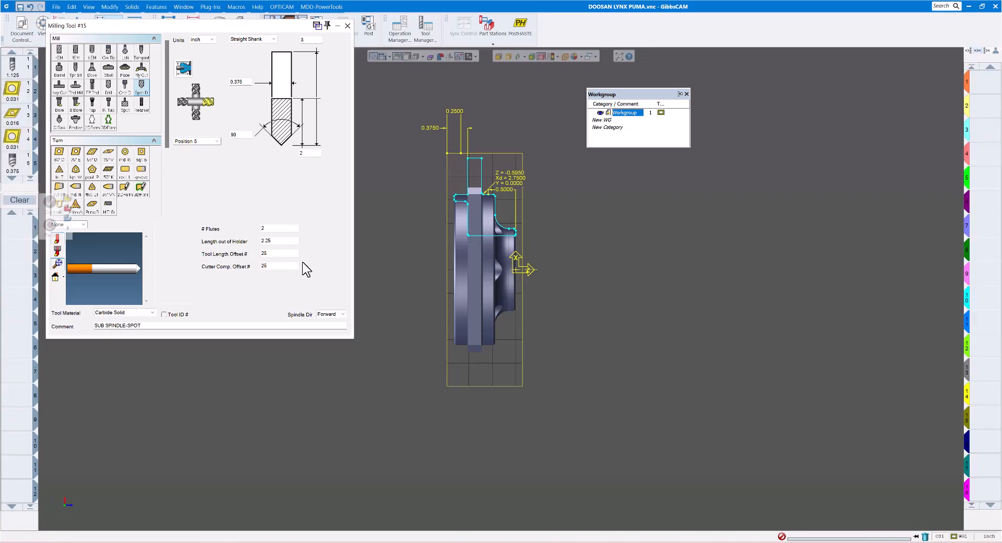
{"action": "left_click", "coordinate": [348, 26]}
{"action": "scroll", "coordinate": [210, 239], "scroll_direction": "down", "scroll_amount": 2}
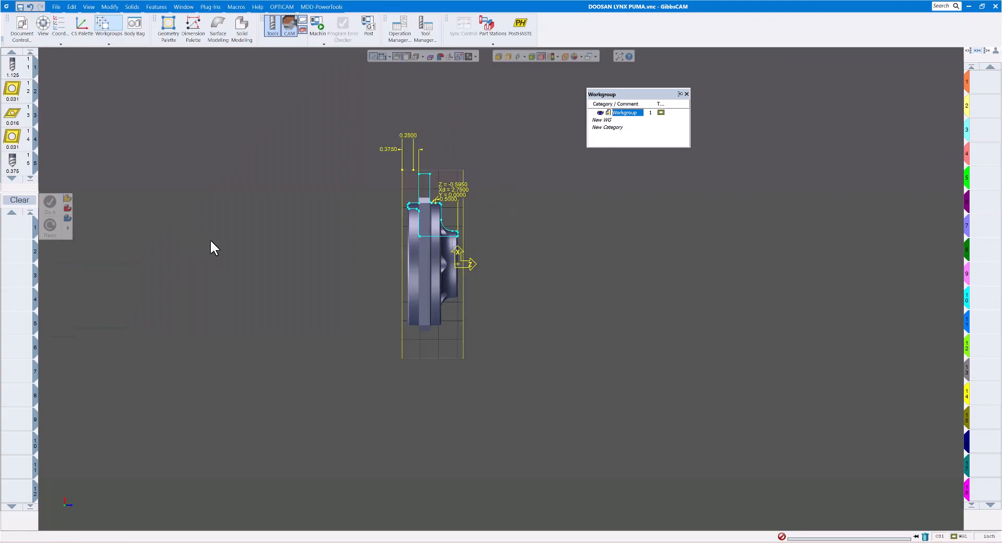
{"action": "left_click_drag", "start_coordinate": [22, 193], "coordinate": [23, 351]}
{"action": "scroll", "coordinate": [583, 253], "scroll_direction": "up", "scroll_amount": 4}
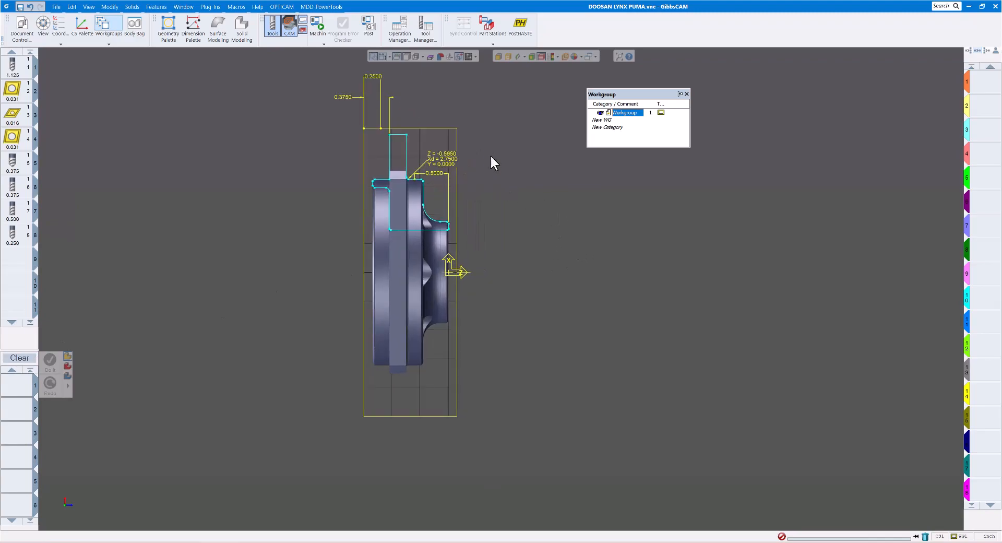
Hide the dimension labels and rename the workgroup MAINS AND SUB TURNING, enlarging the workgroup list to fit the name
{"action": "left_click", "coordinate": [380, 56]}
{"action": "left_click_drag", "start_coordinate": [633, 95], "coordinate": [281, 67]}
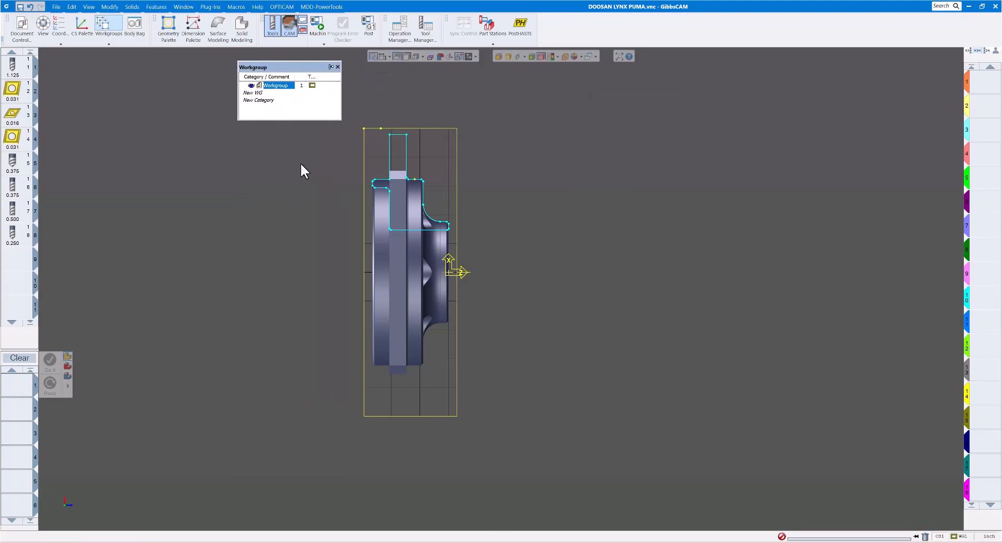
{"action": "left_click_drag", "start_coordinate": [286, 120], "coordinate": [284, 141]}
{"action": "left_click", "coordinate": [276, 85]}
{"action": "type", "text": "MAINS AN"}
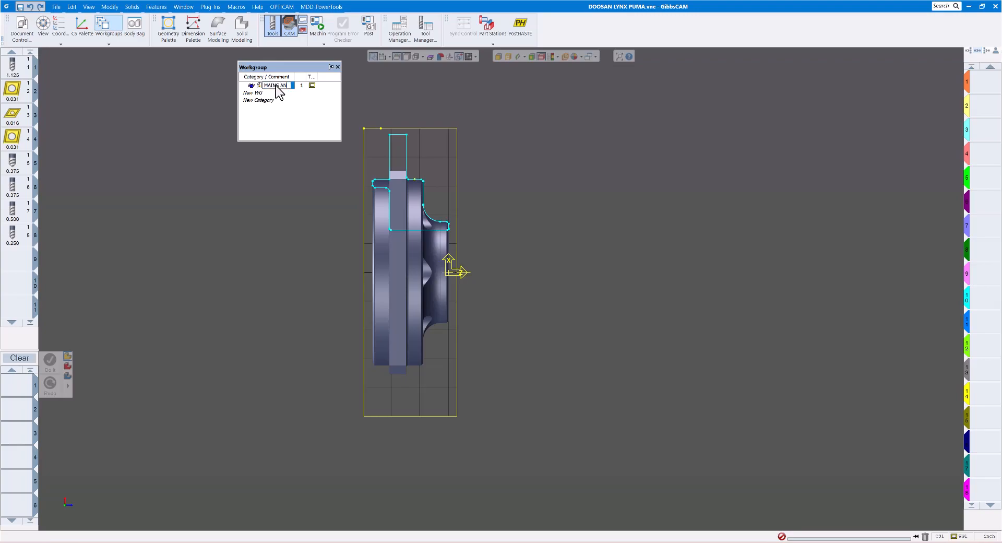
{"action": "type", "text": "D SUB TURNING"}
{"action": "left_click_drag", "start_coordinate": [341, 101], "coordinate": [386, 102]}
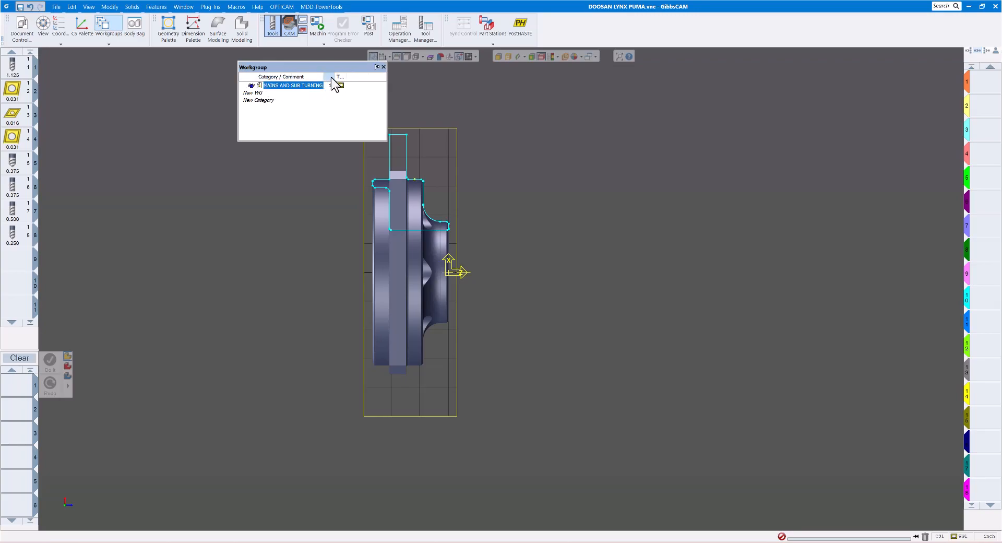
{"action": "left_click_drag", "start_coordinate": [320, 77], "coordinate": [341, 78]}
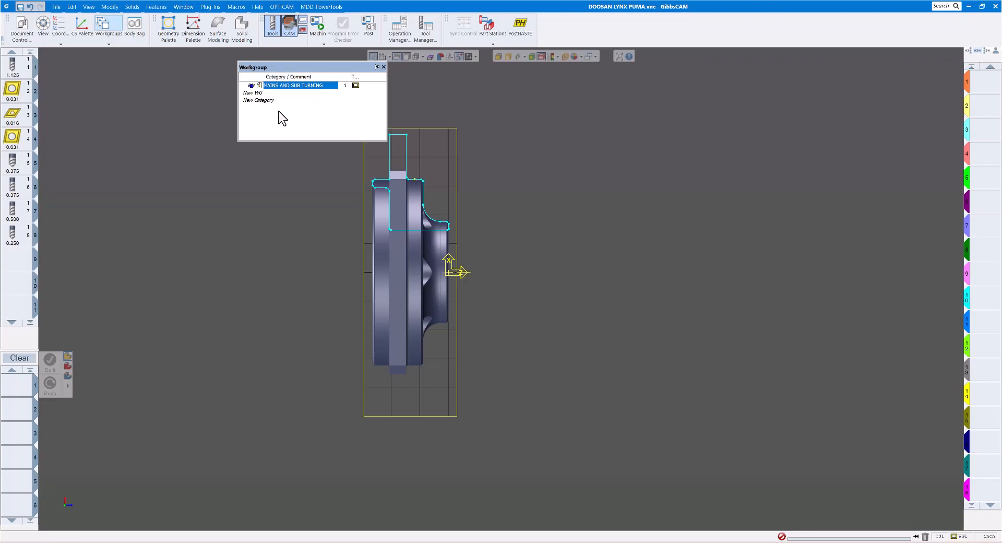
Add a second workgroup named MILLING MAIN SUB and correct the first workgroup's name to MAIN AND SUB TURNING
{"action": "double_click", "coordinate": [277, 86]}
{"action": "key", "text": "Return"}
{"action": "double_click", "coordinate": [270, 93]}
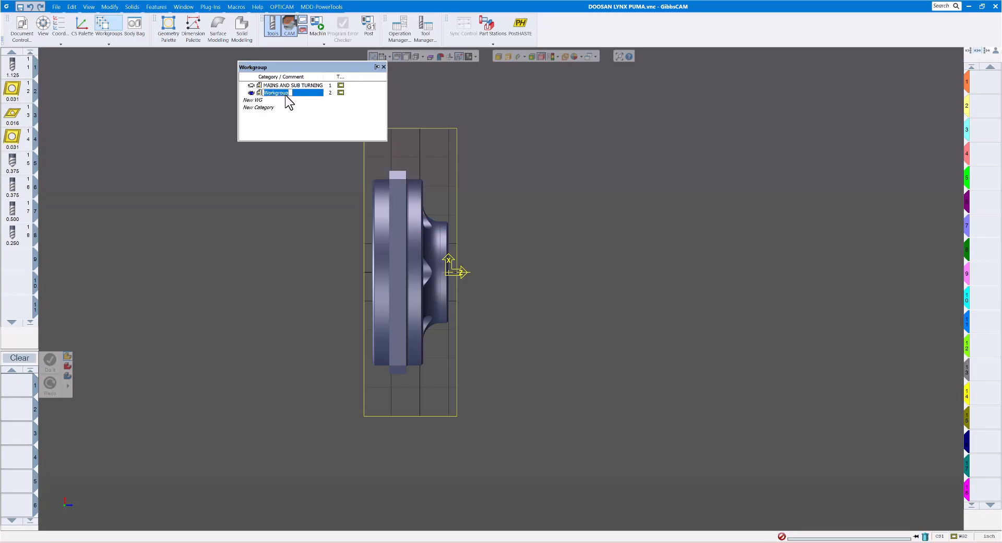
{"action": "key", "text": "BackSpace"}
{"action": "type", "text": "MILLING MAIN SUB"}
{"action": "left_click", "coordinate": [311, 86]}
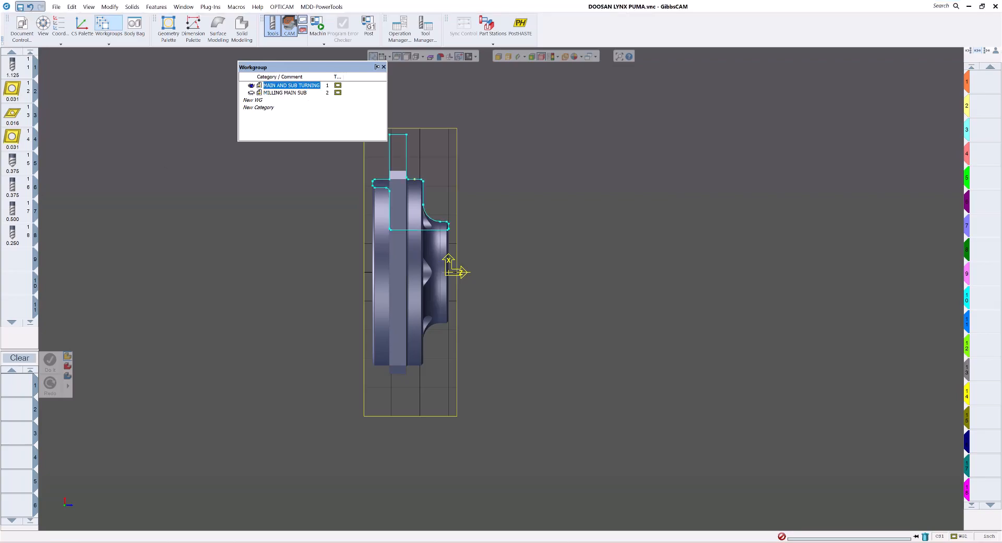
Show the coordinate system list beside the workgroup list and size the combined window to fit both lists
{"action": "left_click_drag", "start_coordinate": [290, 65], "coordinate": [261, 53]}
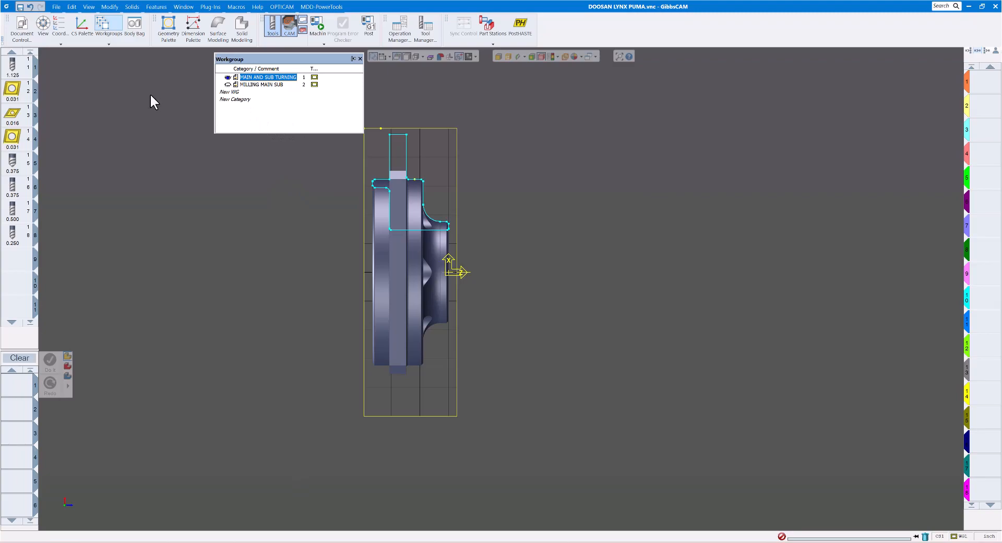
{"action": "left_click", "coordinate": [60, 25]}
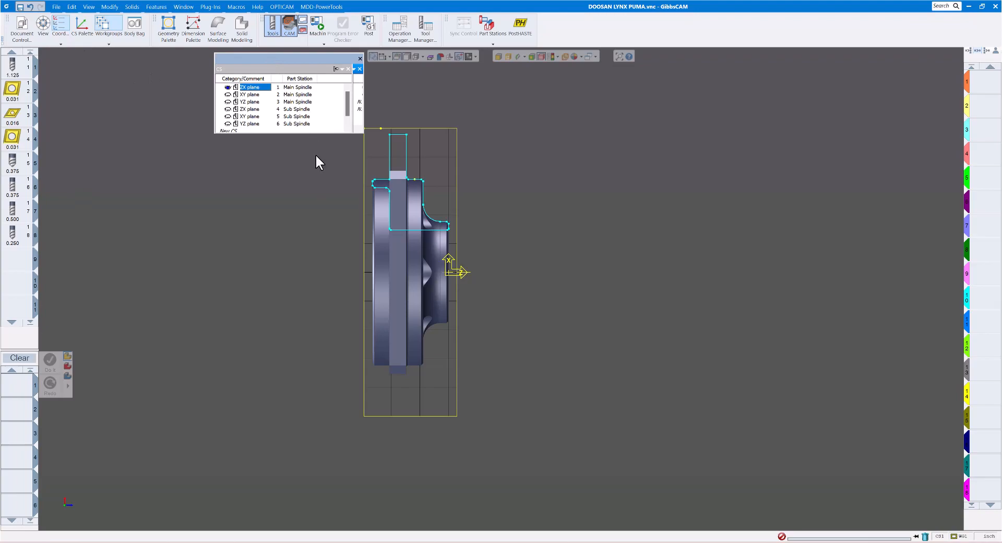
{"action": "left_click_drag", "start_coordinate": [312, 132], "coordinate": [308, 223]}
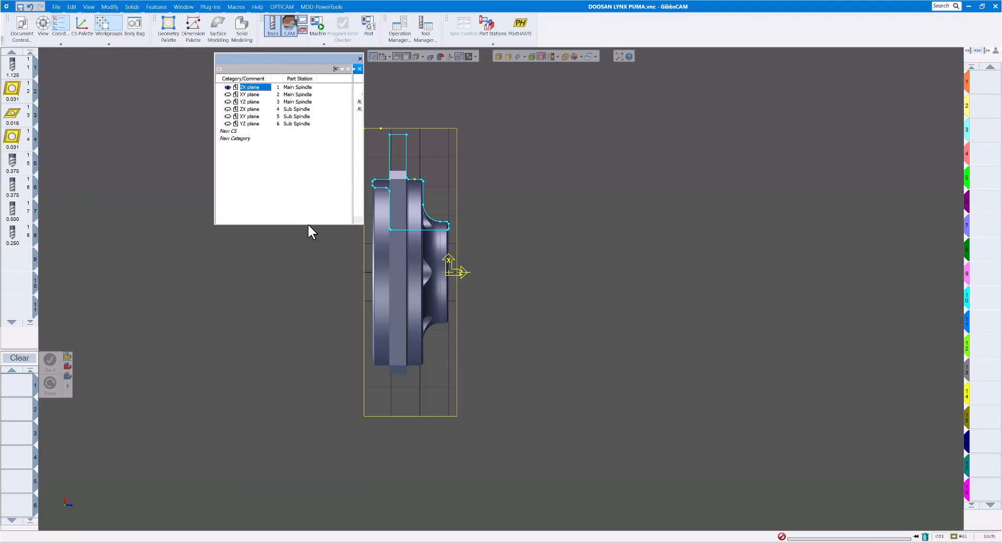
{"action": "left_click_drag", "start_coordinate": [297, 60], "coordinate": [234, 62]}
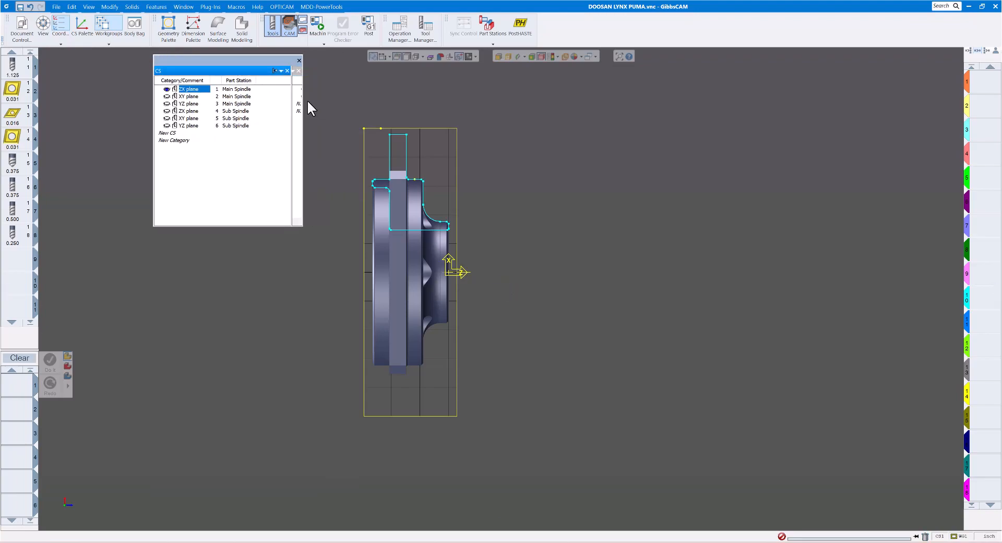
{"action": "left_click_drag", "start_coordinate": [303, 104], "coordinate": [321, 104]}
{"action": "left_click_drag", "start_coordinate": [320, 104], "coordinate": [408, 136]}
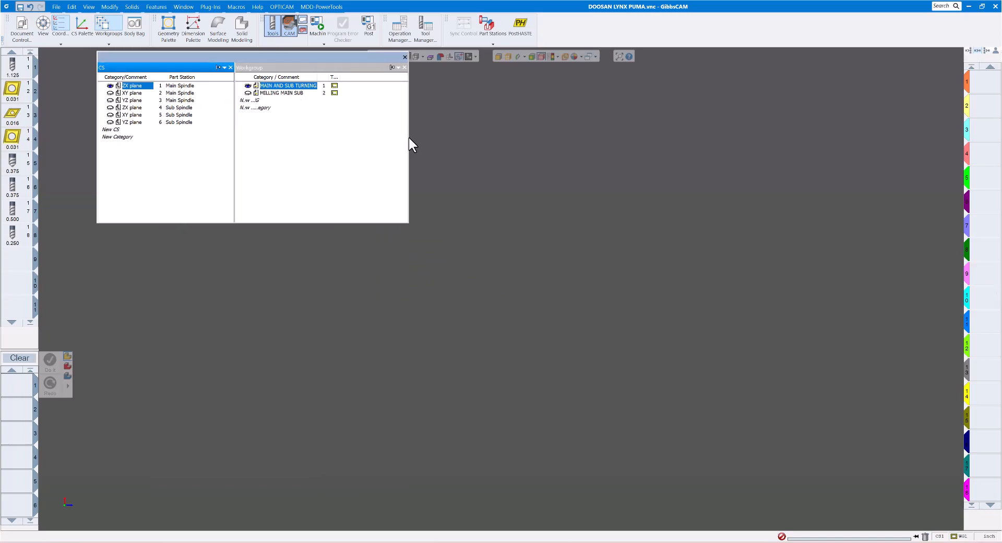
{"action": "left_click_drag", "start_coordinate": [242, 55], "coordinate": [274, 89]}
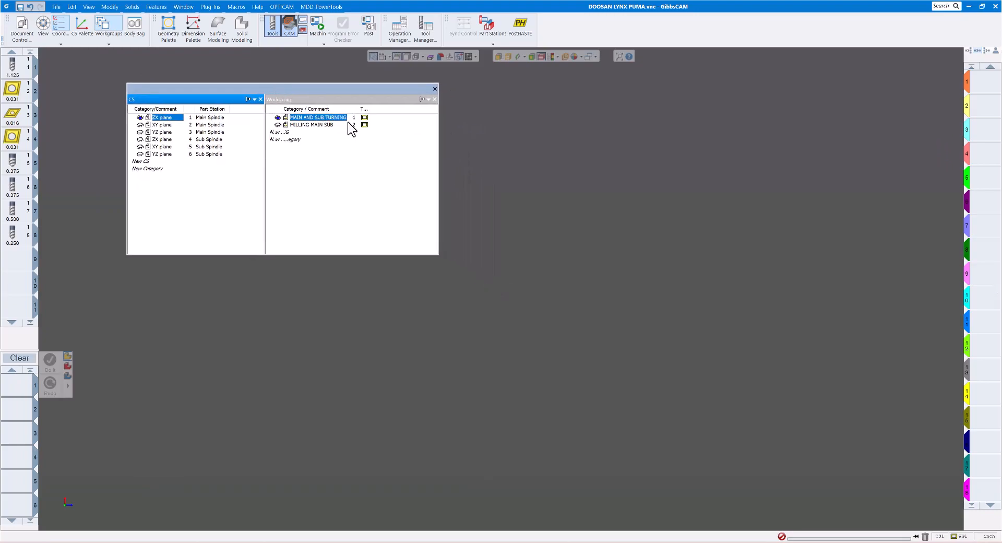
{"action": "left_click", "coordinate": [439, 138]}
{"action": "left_click_drag", "start_coordinate": [438, 137], "coordinate": [383, 138]}
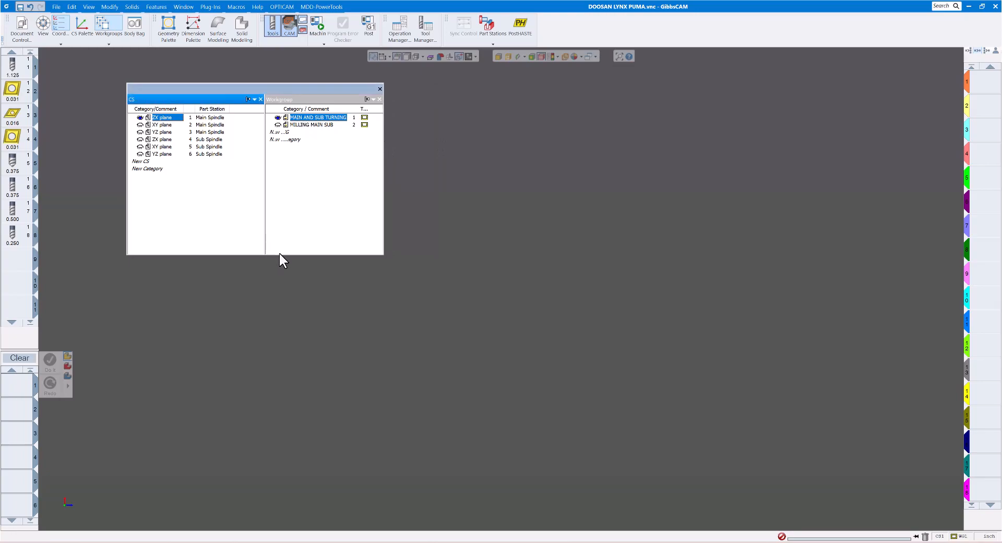
{"action": "left_click_drag", "start_coordinate": [279, 254], "coordinate": [290, 175]}
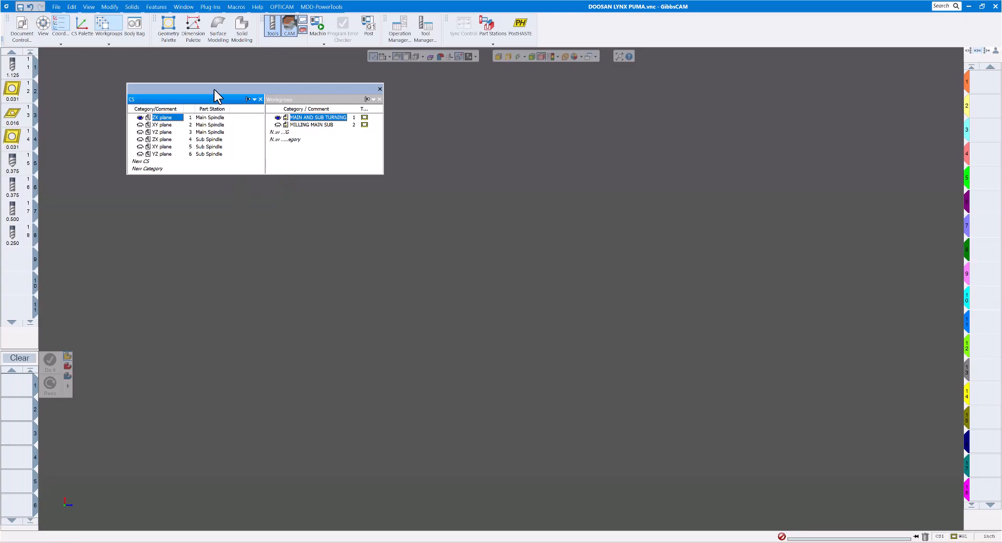
{"action": "left_click_drag", "start_coordinate": [214, 89], "coordinate": [212, 78]}
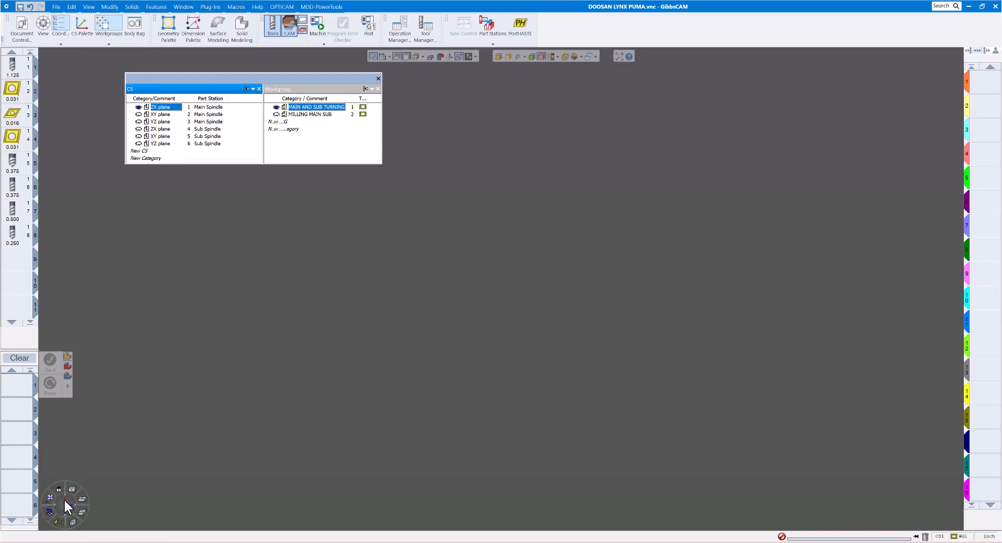
Activate the main spindle XY plane and select only the wall face of the upper hole beside the central boss
{"action": "left_click", "coordinate": [48, 499]}
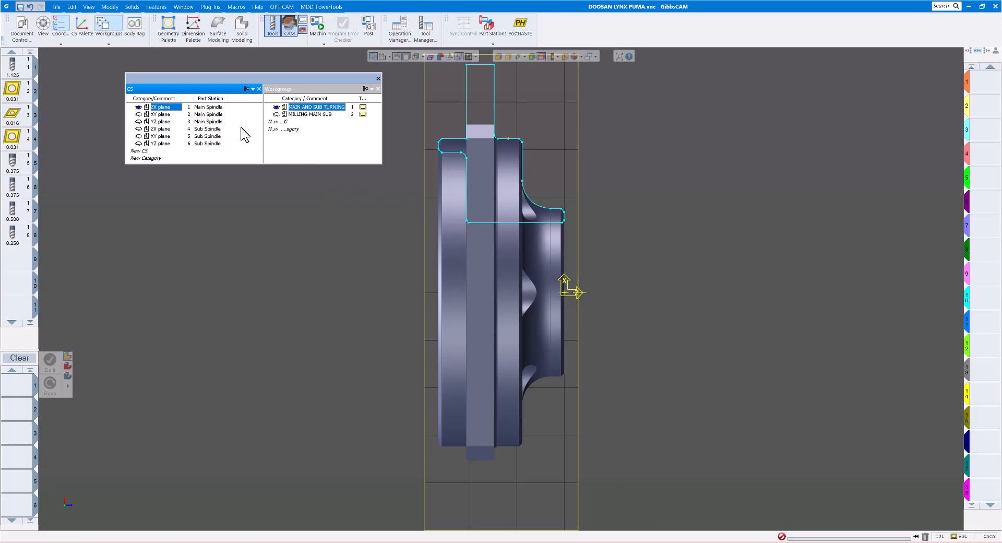
{"action": "left_click", "coordinate": [161, 115]}
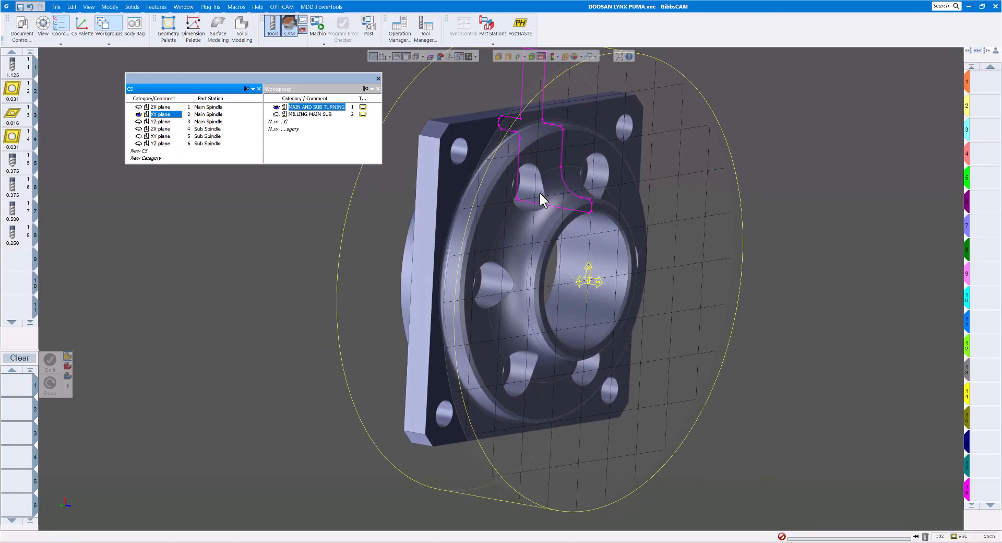
{"action": "left_click", "coordinate": [532, 186]}
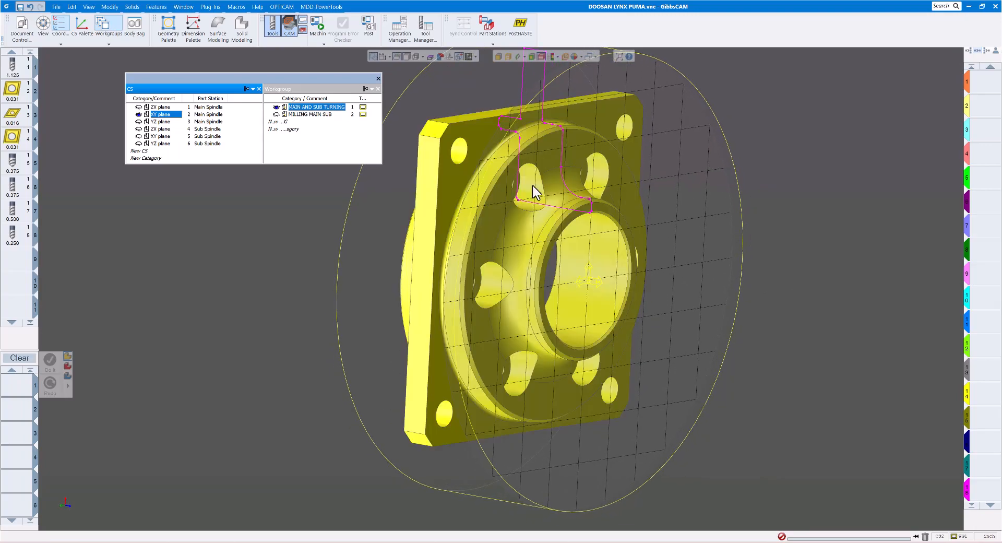
{"action": "left_click", "coordinate": [509, 58]}
{"action": "left_click", "coordinate": [509, 58]}
{"action": "left_click", "coordinate": [498, 57]}
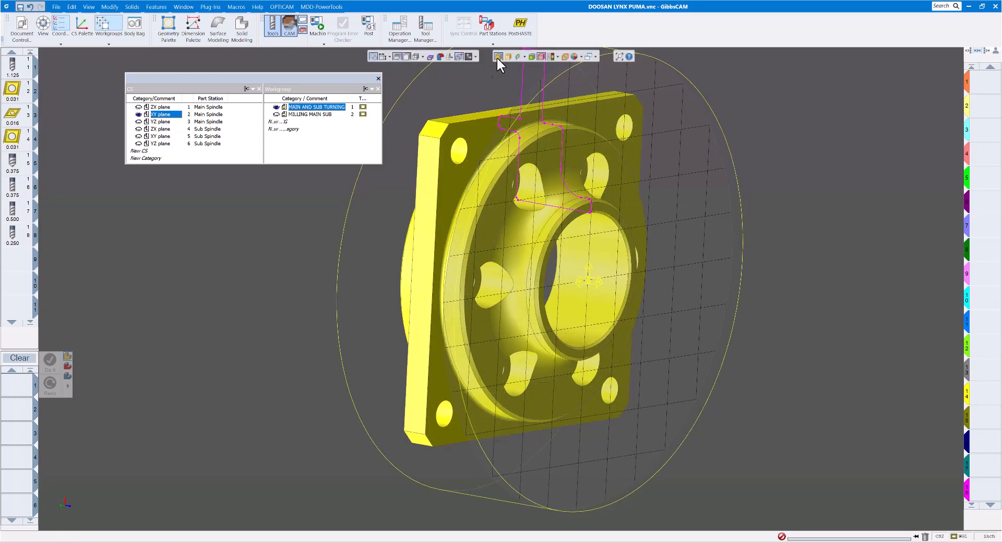
{"action": "left_click", "coordinate": [457, 150]}
{"action": "left_click", "coordinate": [539, 191]}
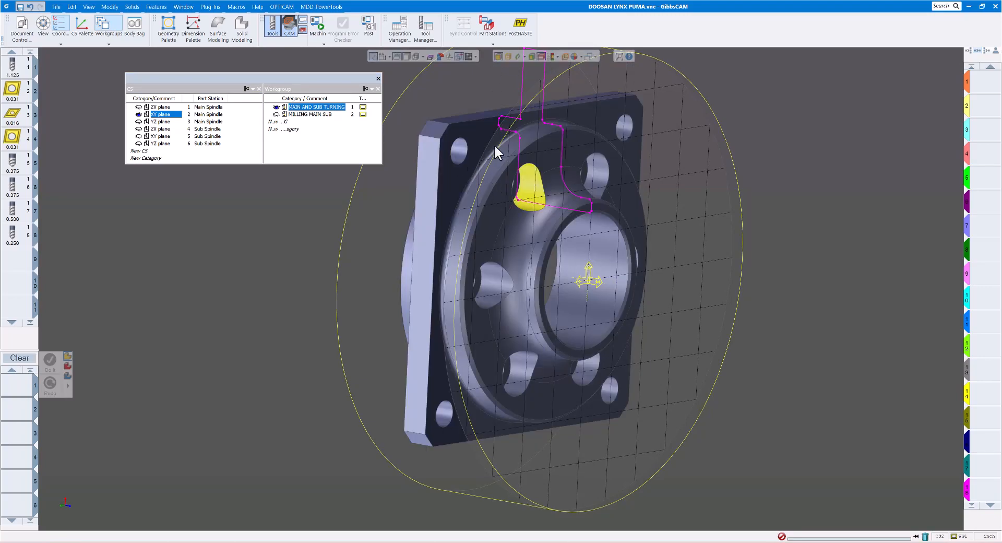
Activate the main spindle YZ plane and examine its orientation on the part from several angles
{"action": "left_click", "coordinate": [164, 122]}
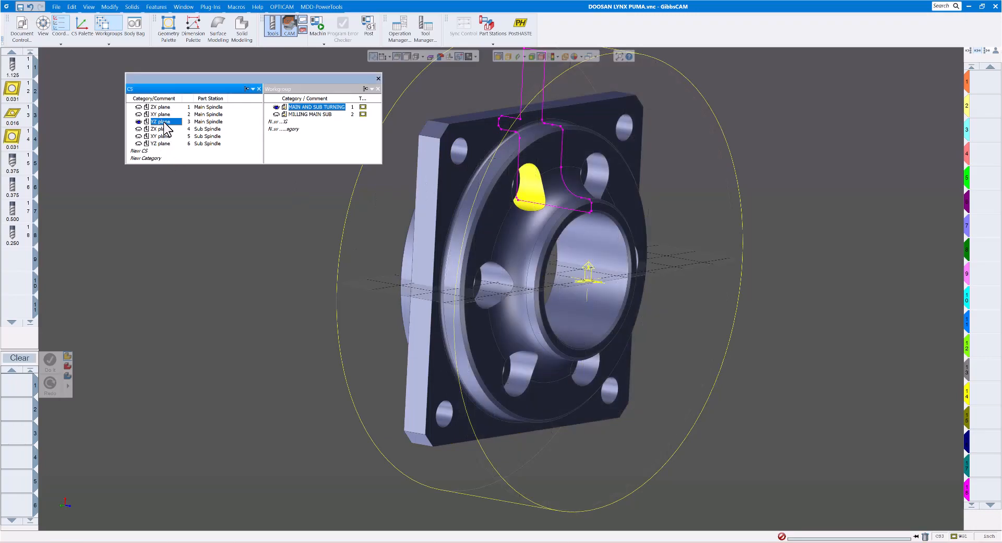
{"action": "middle_click_drag", "start_coordinate": [700, 271], "coordinate": [669, 256]}
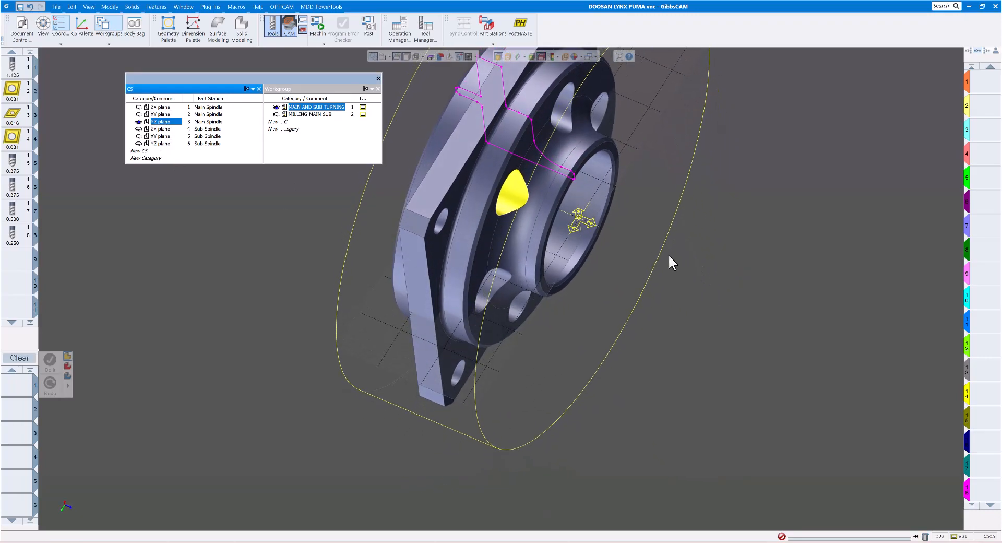
{"action": "middle_click_drag", "start_coordinate": [597, 242], "coordinate": [533, 100]}
{"action": "middle_click_drag", "start_coordinate": [547, 147], "coordinate": [525, 129]}
Activate the sub spindle ZX, XY and YZ planes in turn and examine each one's orientation relative to the part
{"action": "left_click", "coordinate": [162, 128]}
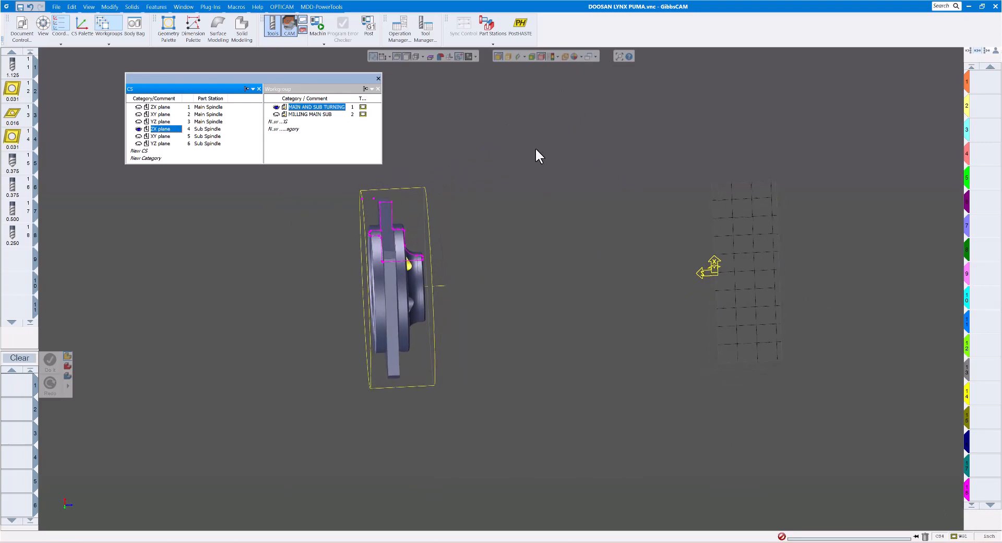
{"action": "left_click", "coordinate": [73, 488]}
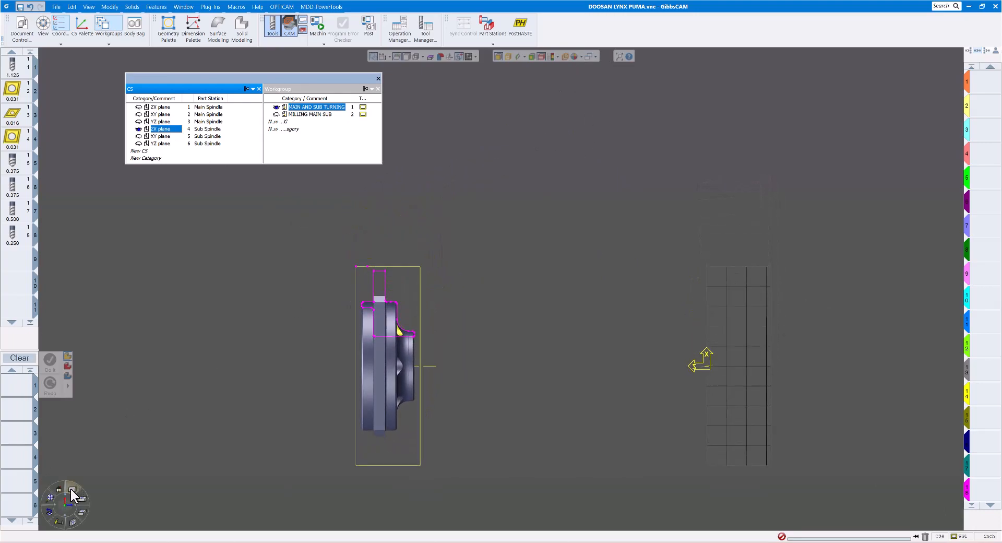
{"action": "left_click", "coordinate": [164, 136]}
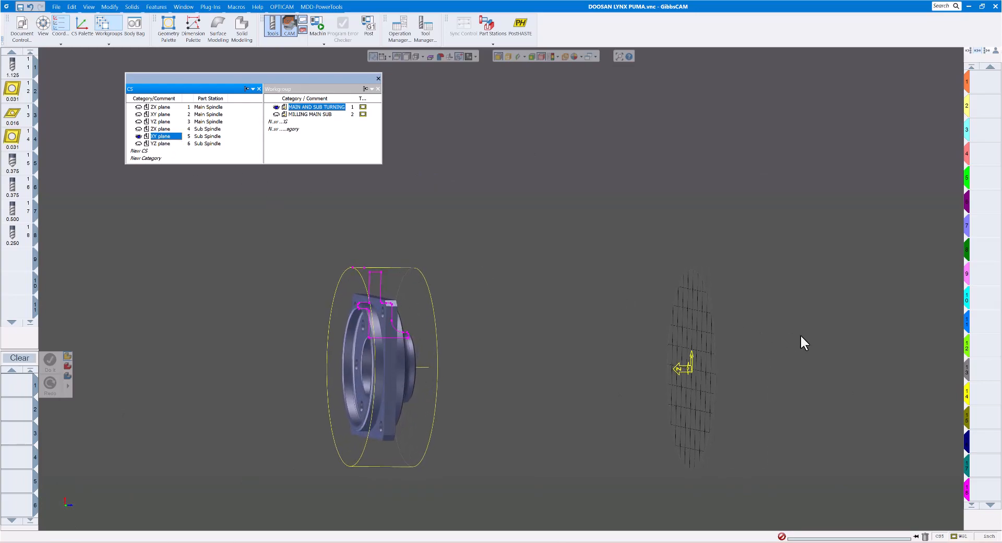
{"action": "left_click", "coordinate": [159, 143]}
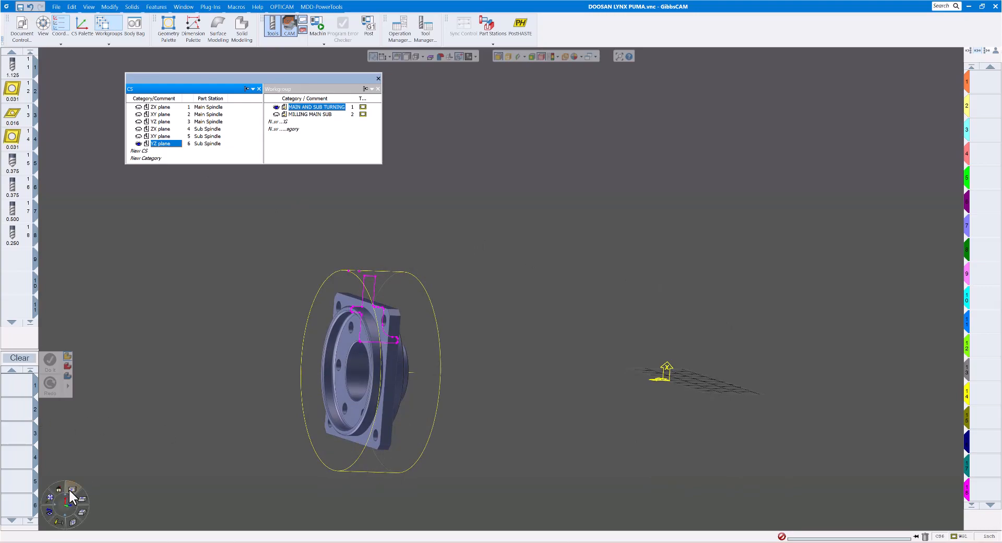
{"action": "left_click", "coordinate": [68, 488]}
{"action": "scroll", "coordinate": [276, 237], "scroll_direction": "down", "scroll_amount": 1}
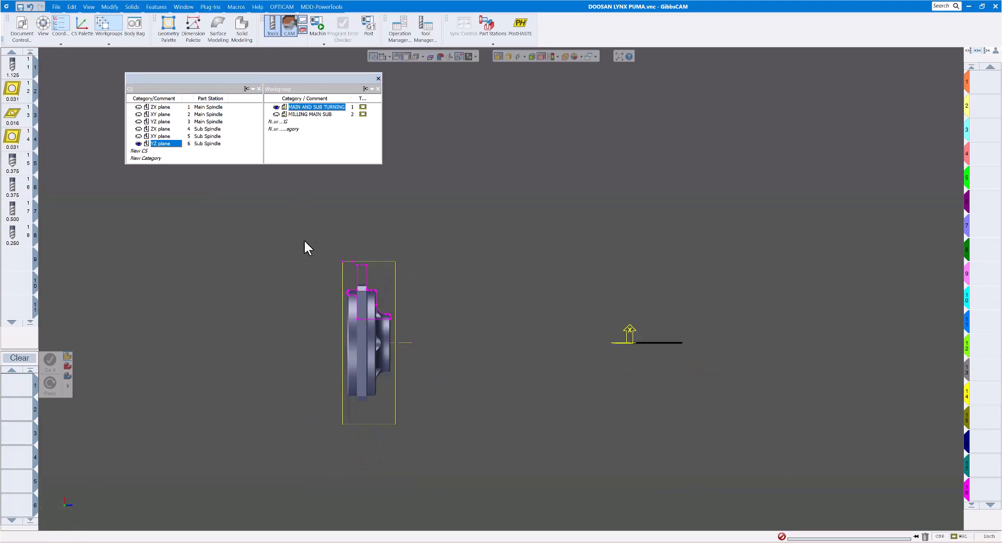
Make the main spindle ZX plane the active coordinate system and enlarge the combined coordinate system and workgroup window downward
{"action": "double_click", "coordinate": [161, 107]}
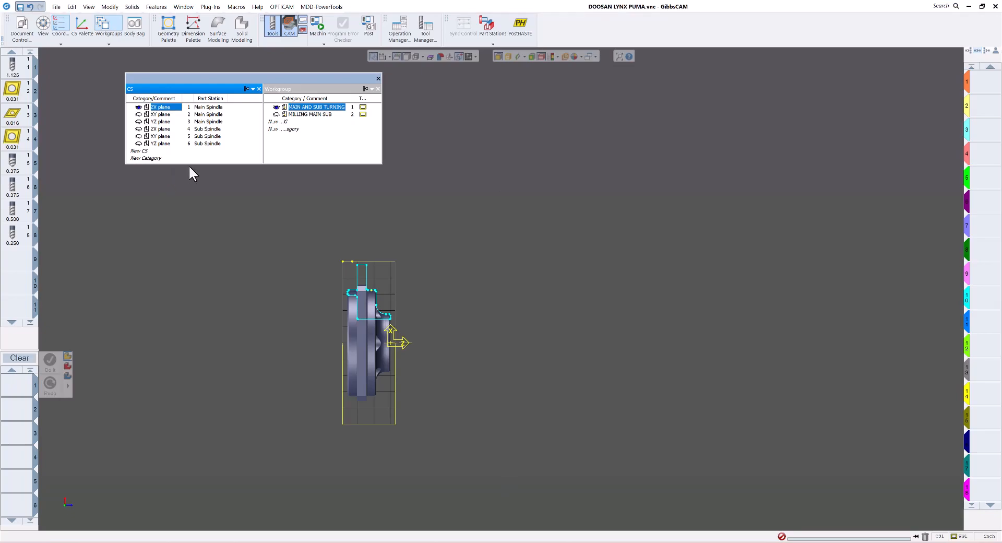
{"action": "left_click_drag", "start_coordinate": [189, 163], "coordinate": [196, 217]}
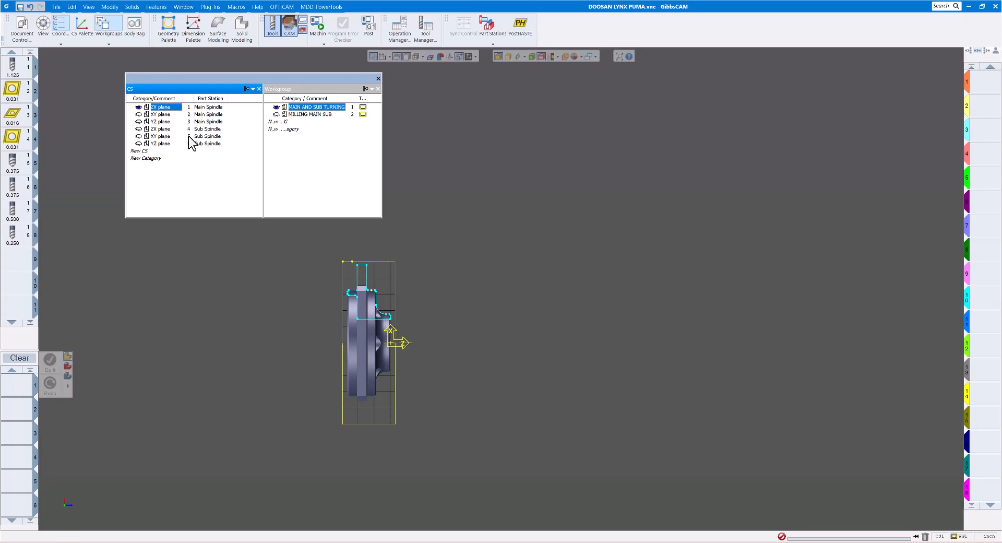
{"action": "scroll", "coordinate": [335, 311], "scroll_direction": "up", "scroll_amount": 1}
{"action": "scroll", "coordinate": [350, 311], "scroll_direction": "up", "scroll_amount": 1}
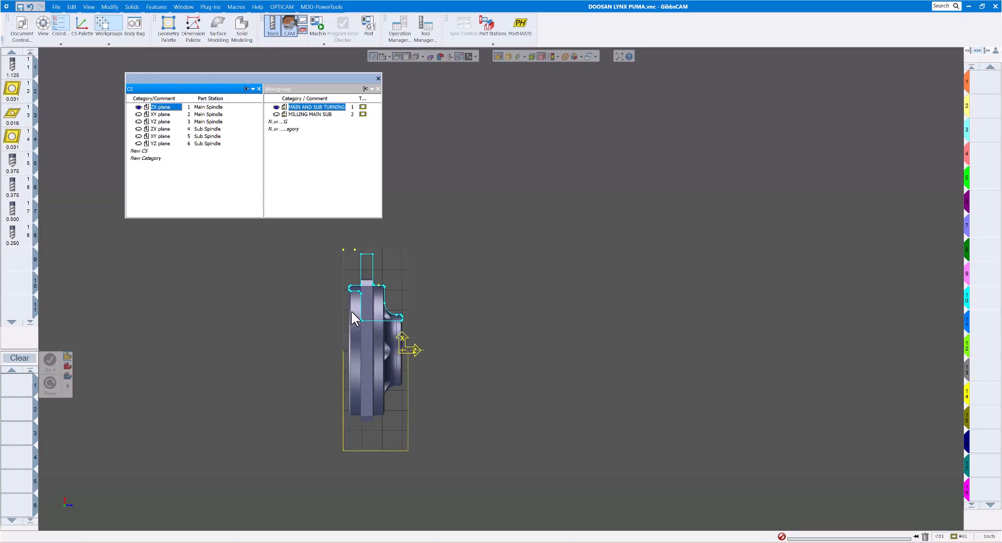
{"action": "middle_click_drag", "start_coordinate": [442, 331], "coordinate": [585, 250]}
{"action": "scroll", "coordinate": [587, 245], "scroll_direction": "up", "scroll_amount": 2}
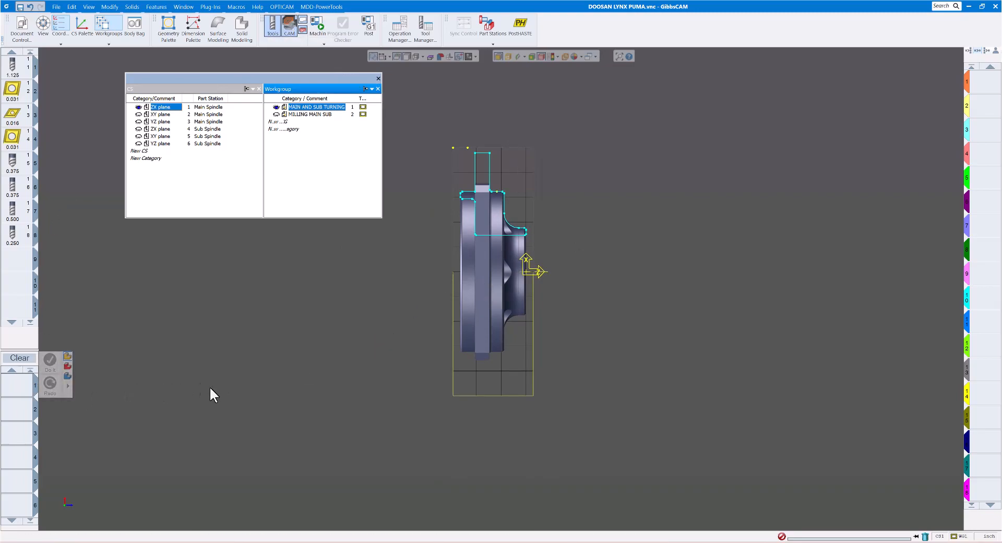
Create a turning Rough process with the 0.031 bulk rough insert of tool 2 and set it to Front Face
{"action": "double_click", "coordinate": [9, 387]}
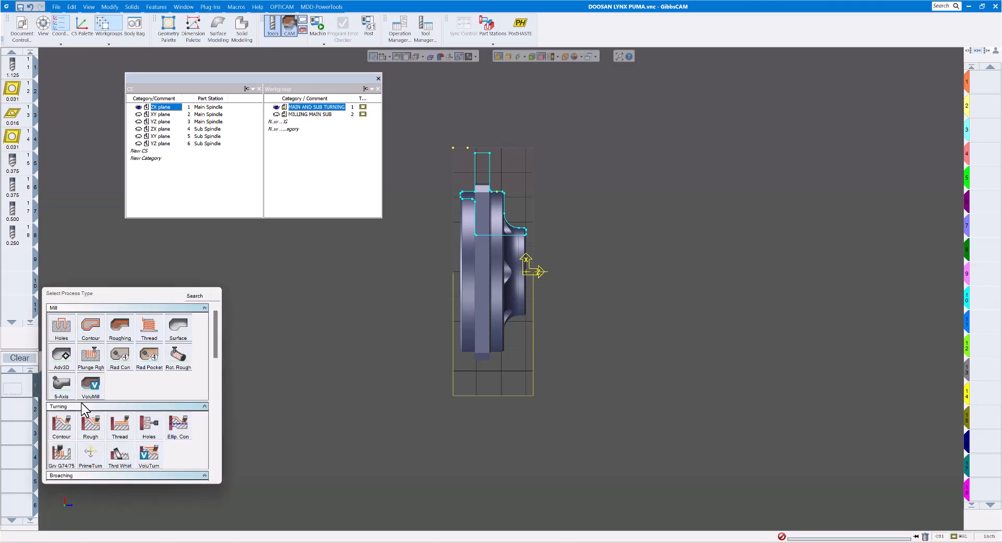
{"action": "left_click", "coordinate": [90, 435]}
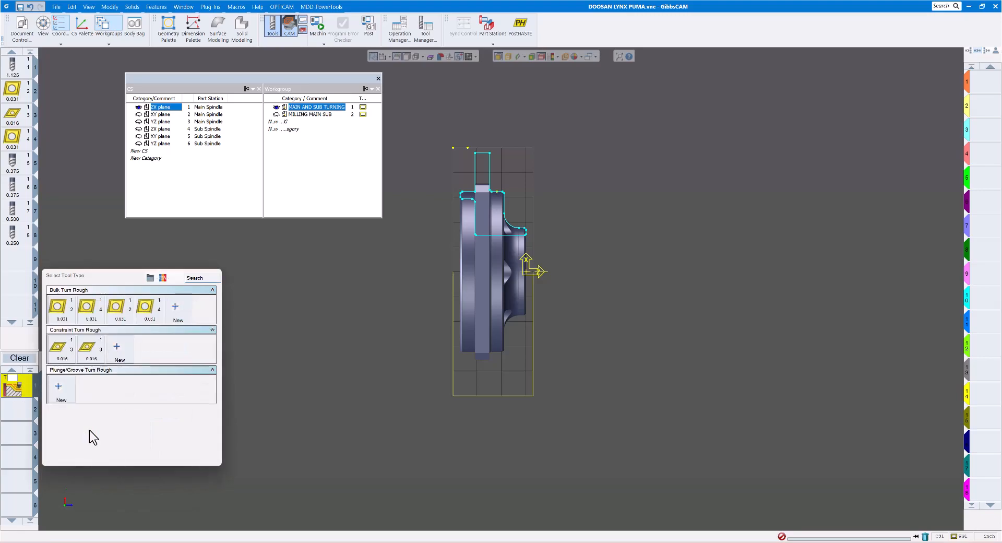
{"action": "left_click", "coordinate": [58, 307]}
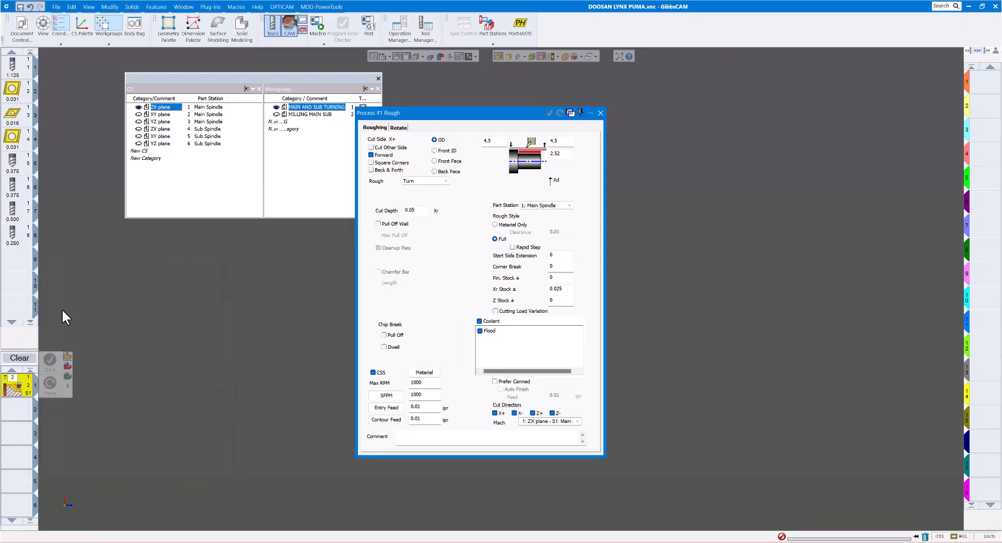
{"action": "left_click", "coordinate": [439, 162]}
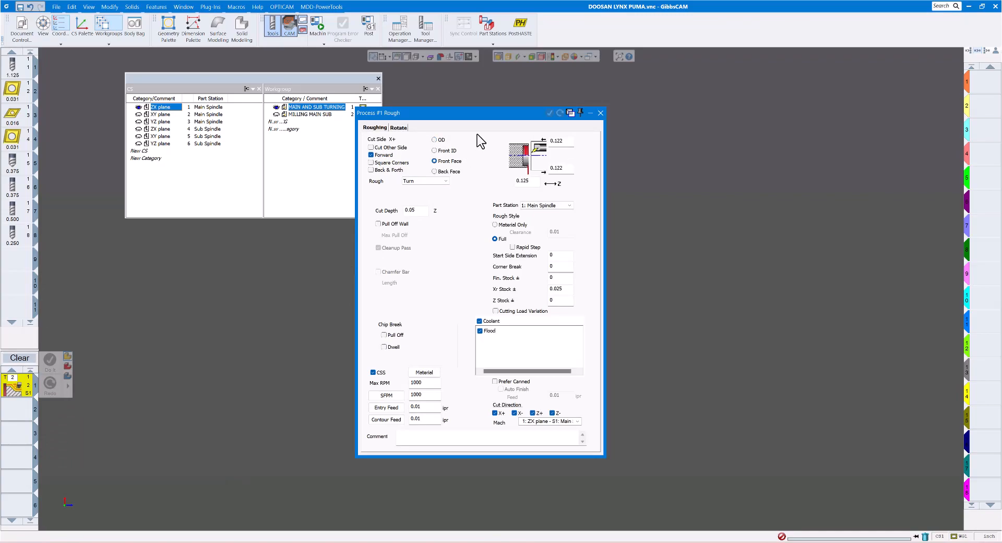
{"action": "left_click_drag", "start_coordinate": [471, 112], "coordinate": [365, 149]}
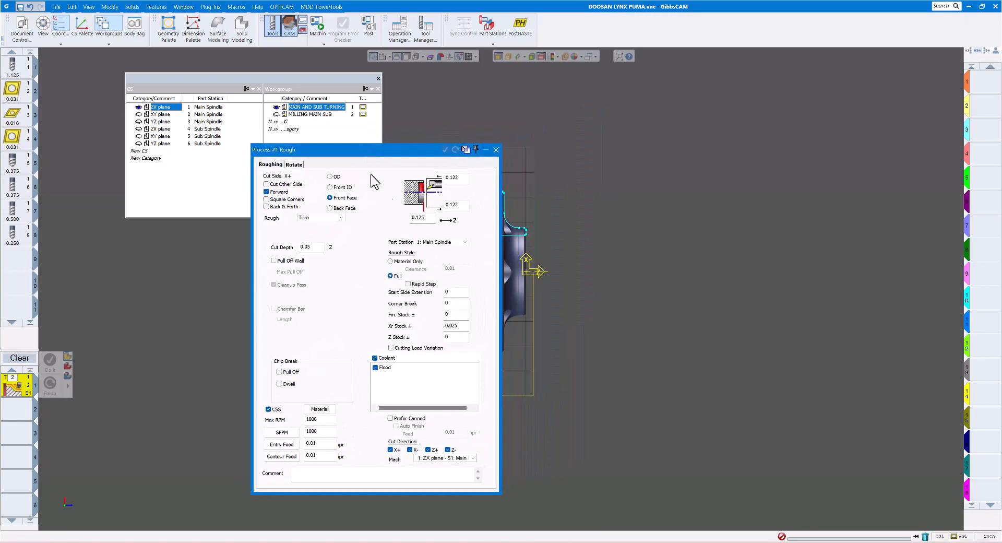
Set the main spindle's clearances in the document settings to Xd 4.5 and Z 0.25
{"action": "left_click", "coordinate": [27, 35]}
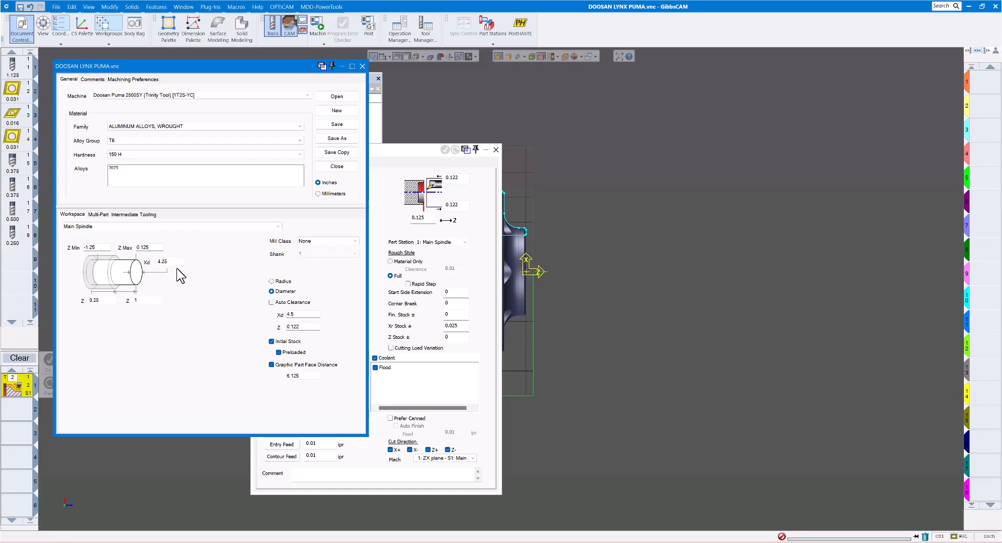
{"action": "double_click", "coordinate": [290, 314]}
{"action": "type", "text": "4.5"}
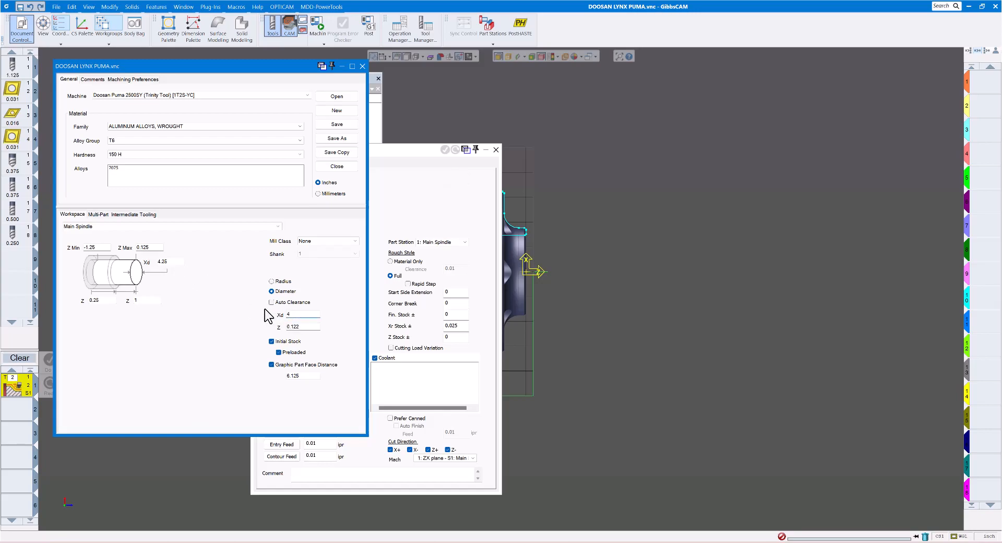
{"action": "type", "text": ".250"}
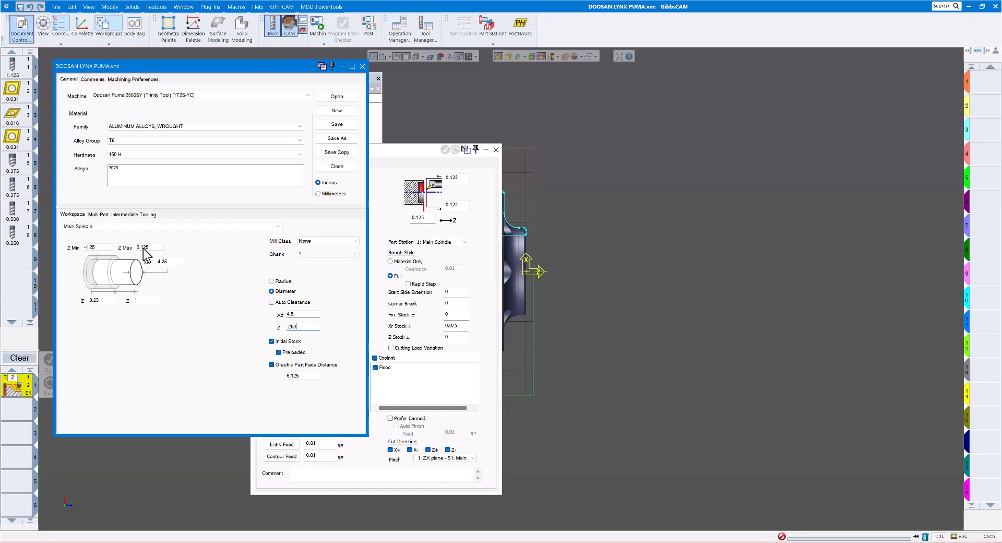
Set the main spindle's graphic part face distance to 6 and close the document settings
{"action": "left_click", "coordinate": [272, 364]}
{"action": "left_click", "coordinate": [271, 364]}
{"action": "left_click_drag", "start_coordinate": [306, 376], "coordinate": [268, 374]}
{"action": "type", "text": "6"}
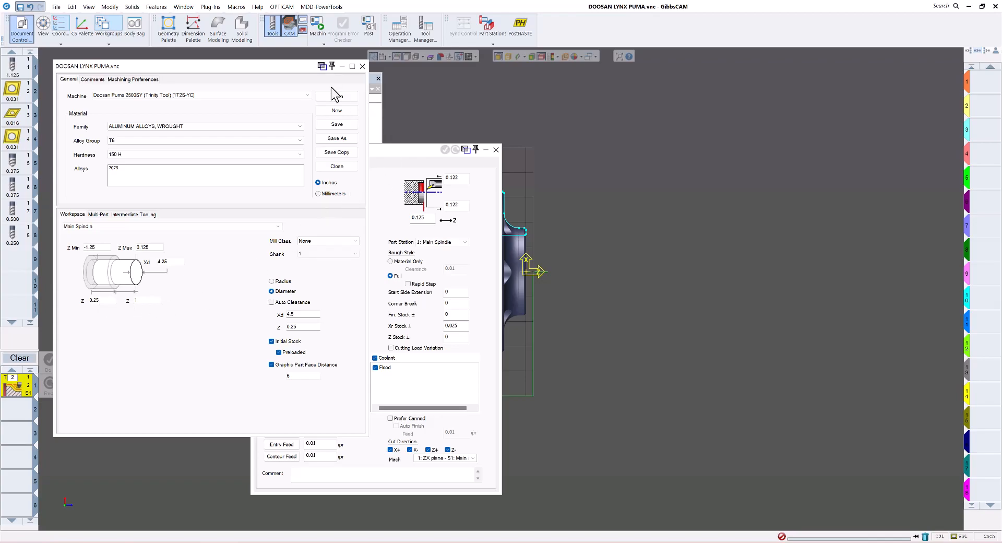
{"action": "left_click", "coordinate": [22, 32]}
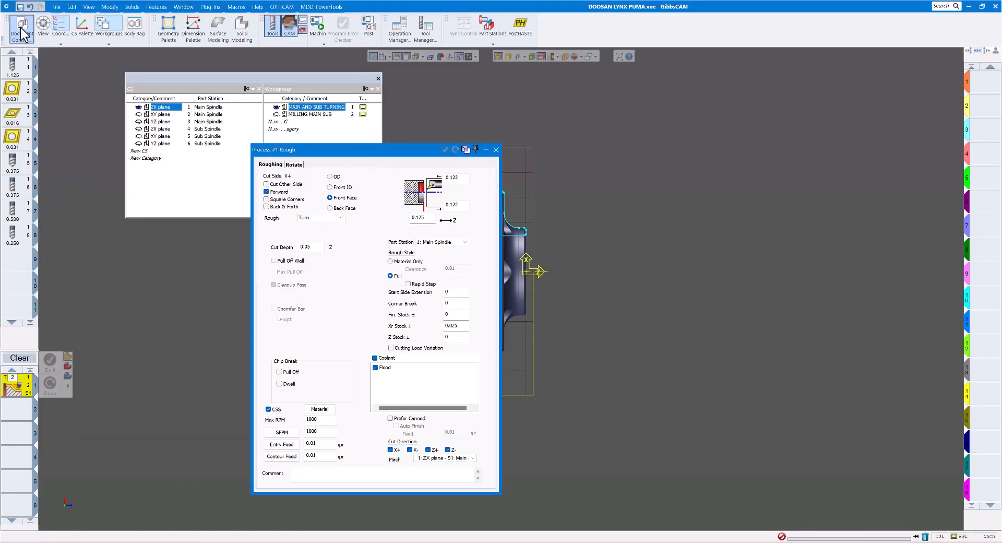
{"action": "left_click", "coordinate": [22, 28]}
{"action": "left_click", "coordinate": [21, 28]}
Close the roughing process and set the main spindle workspace's front Z distance to 1.125, showing the dimension labels only for reference
{"action": "left_click_drag", "start_coordinate": [386, 152], "coordinate": [778, 138]}
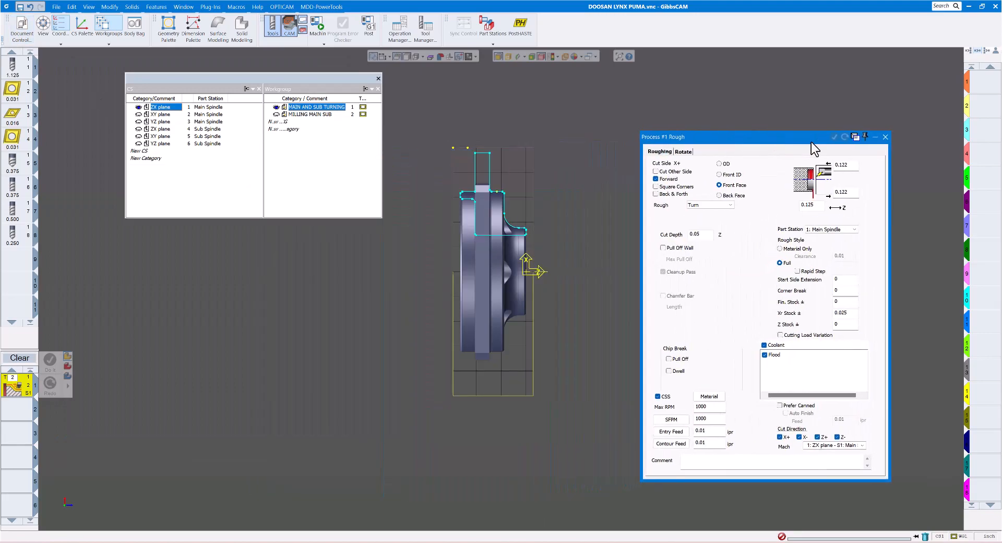
{"action": "left_click", "coordinate": [886, 137]}
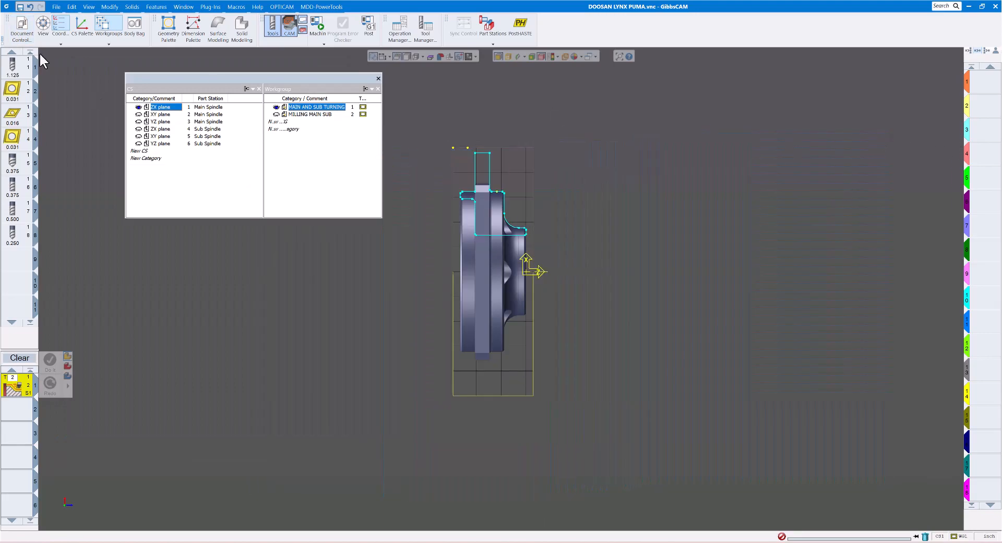
{"action": "left_click", "coordinate": [25, 25]}
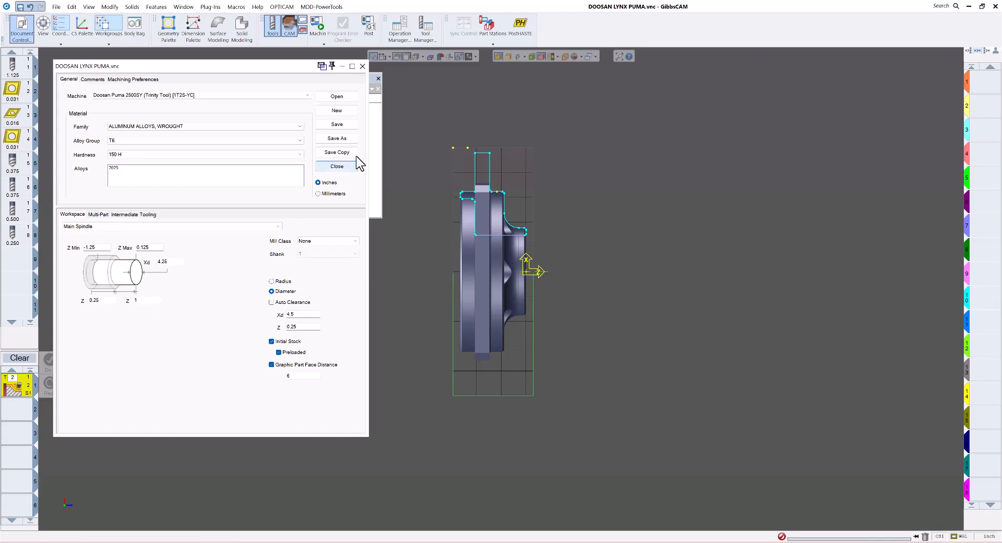
{"action": "left_click", "coordinate": [383, 55]}
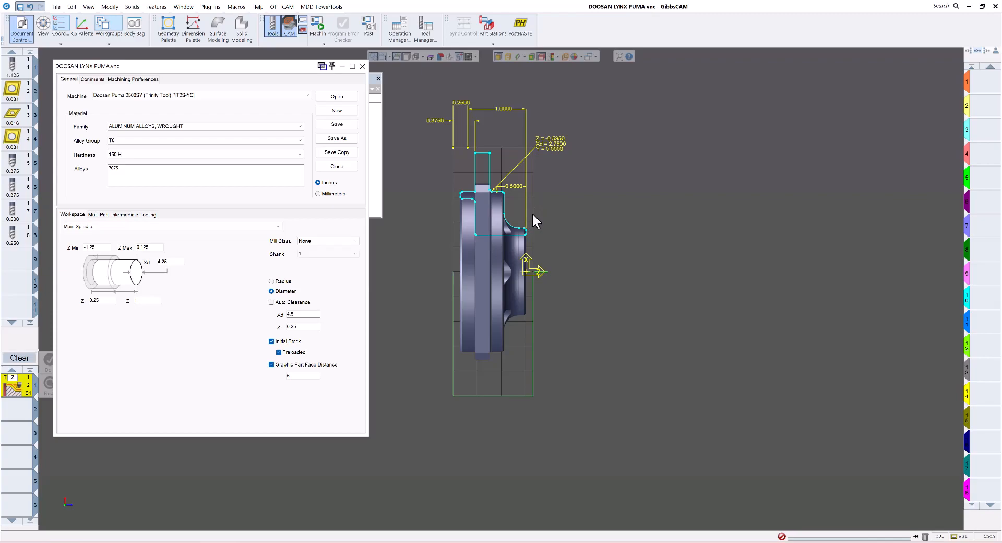
{"action": "double_click", "coordinate": [142, 302]}
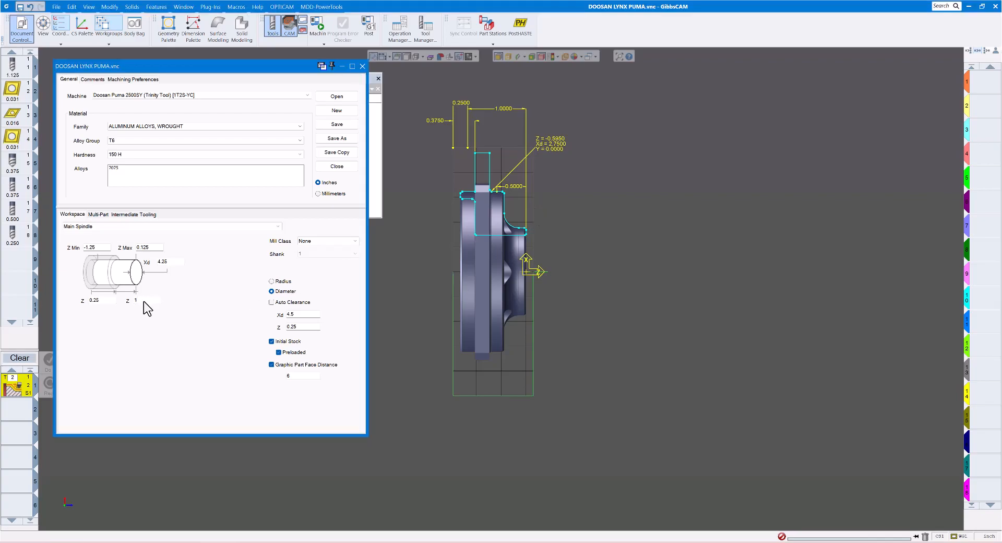
{"action": "type", "text": "1.125"}
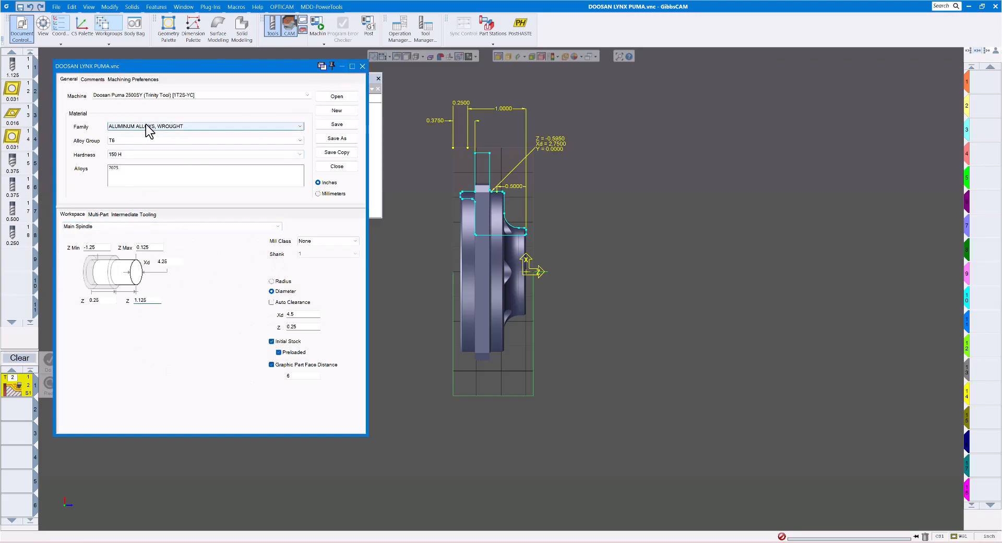
{"action": "left_click", "coordinate": [362, 66]}
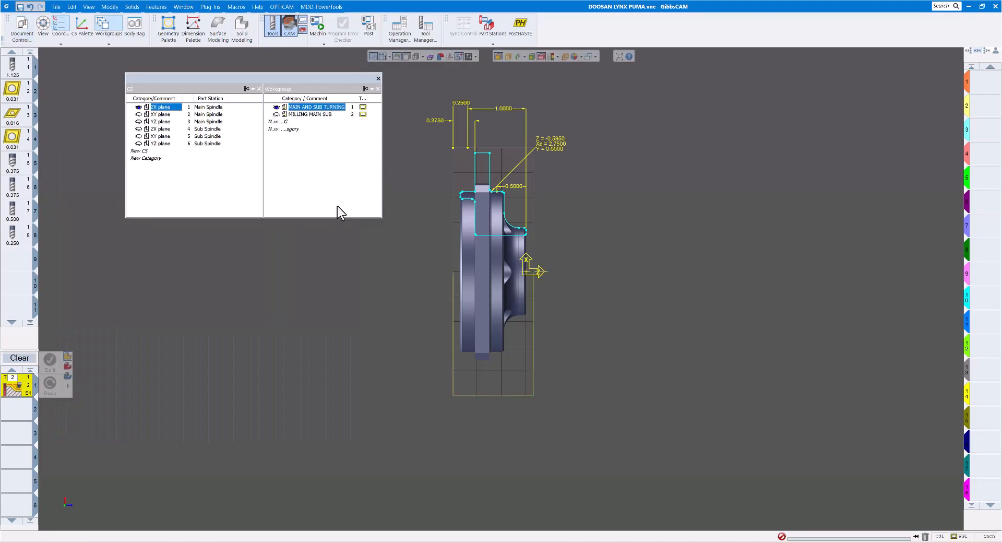
{"action": "left_click", "coordinate": [383, 55]}
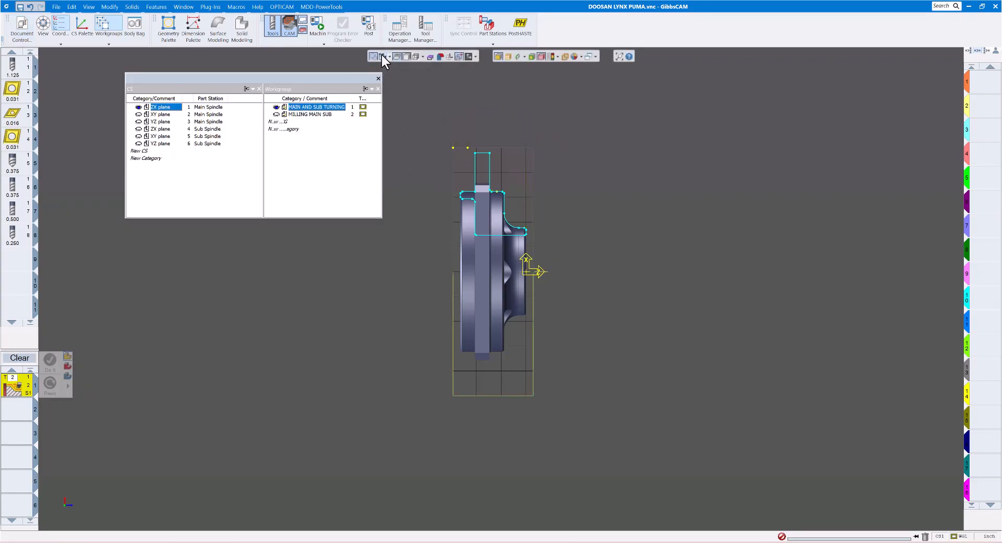
Reopen the front-face roughing process and set both its entry and exit clearances to 0.25
{"action": "double_click", "coordinate": [19, 383]}
{"action": "left_click_drag", "start_coordinate": [732, 134], "coordinate": [697, 84]}
{"action": "left_click", "coordinate": [817, 112]}
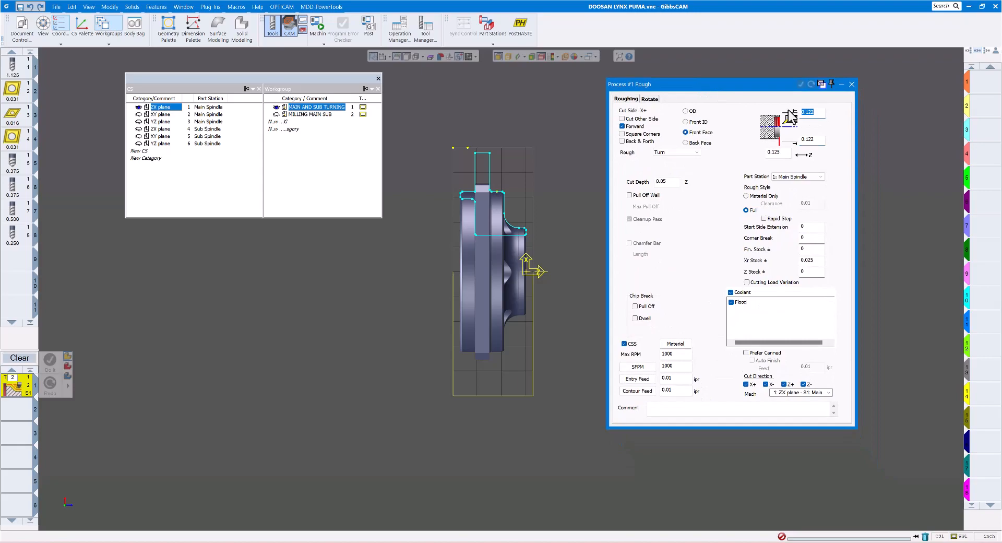
{"action": "type", "text": ".250"}
{"action": "key", "text": "Tab"}
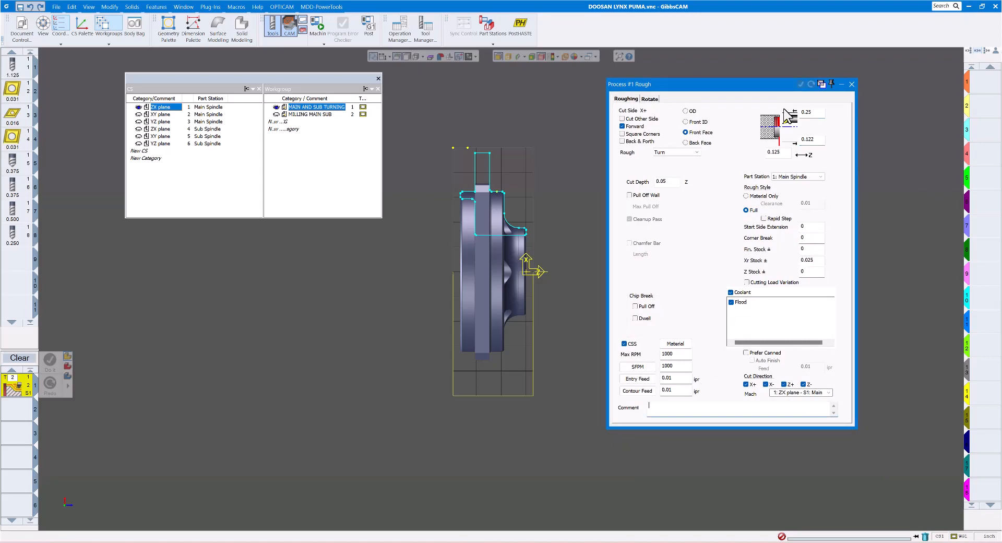
{"action": "left_click", "coordinate": [782, 153]}
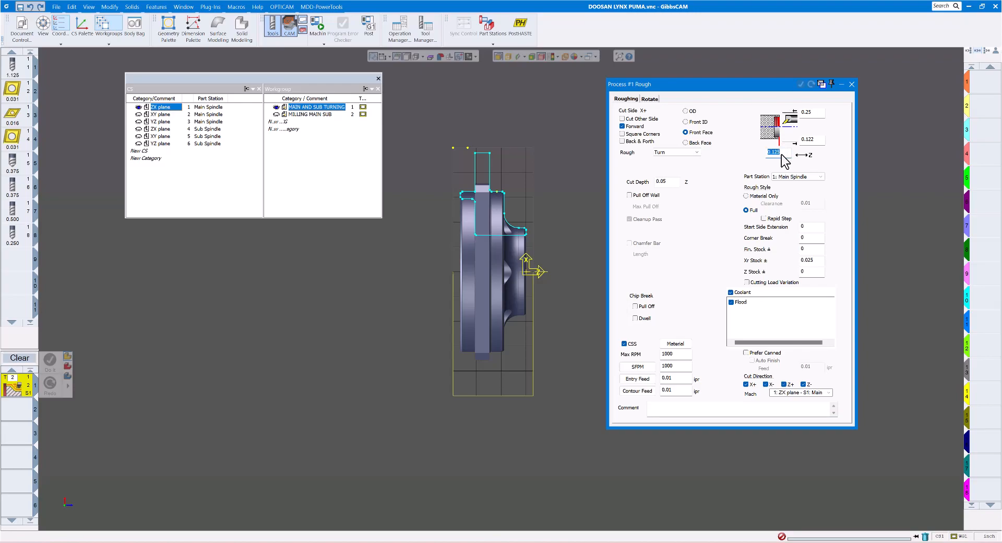
{"action": "left_click", "coordinate": [791, 142]}
{"action": "type", "text": ".25"}
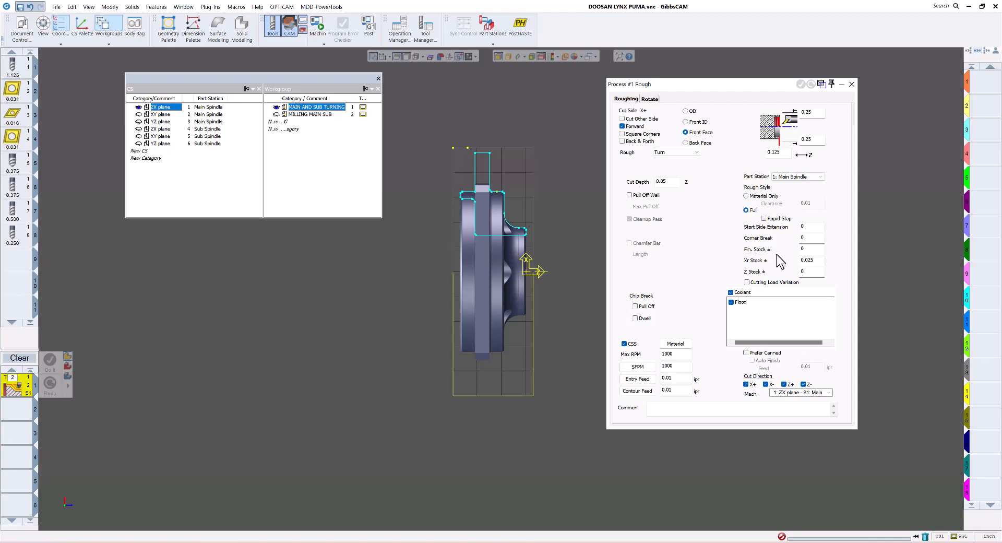
Set the roughing process's Xr stock to 0, Z stock to 0.003 and maximum spindle speed to 2500 RPM
{"action": "left_click", "coordinate": [815, 262]}
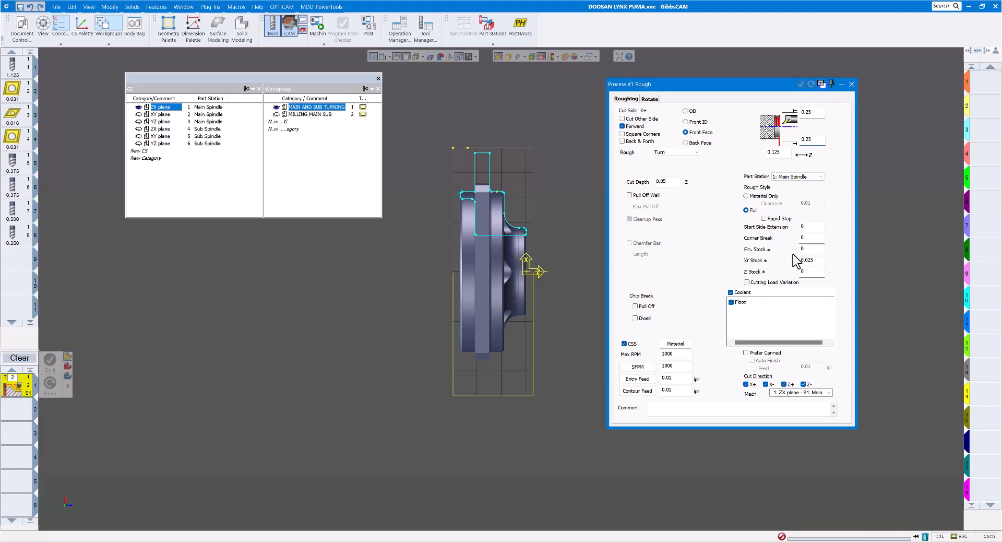
{"action": "left_click_drag", "start_coordinate": [818, 265], "coordinate": [783, 257]}
{"action": "type", "text": "0"}
{"action": "key", "text": "Tab"}
{"action": "type", "text": "."}
{"action": "double_click", "coordinate": [673, 353]}
{"action": "type", "text": "2500"}
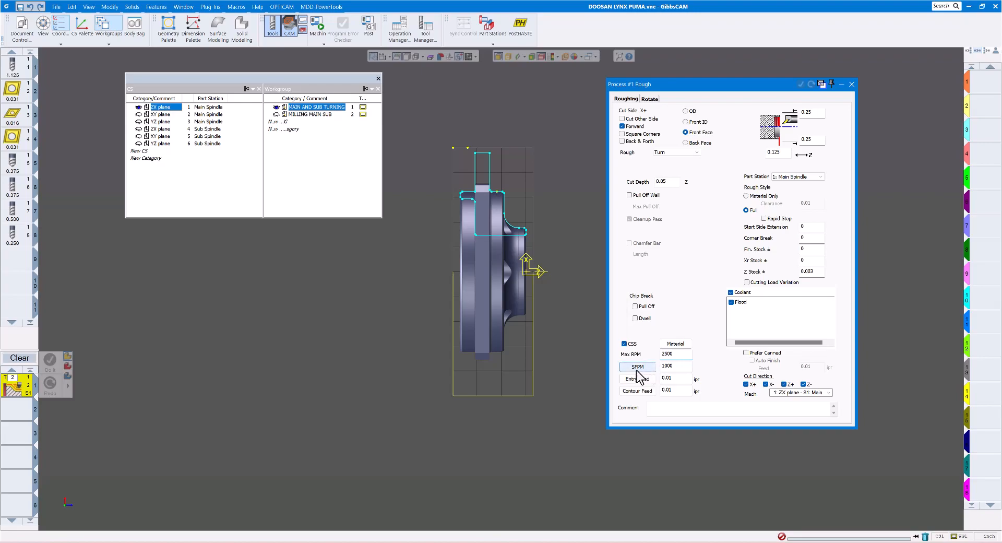
Set the roughing process's entry and contour feeds to 0.012 ipr, apply the material's suggested 7000 SFPM, and close the process
{"action": "left_click", "coordinate": [673, 380]}
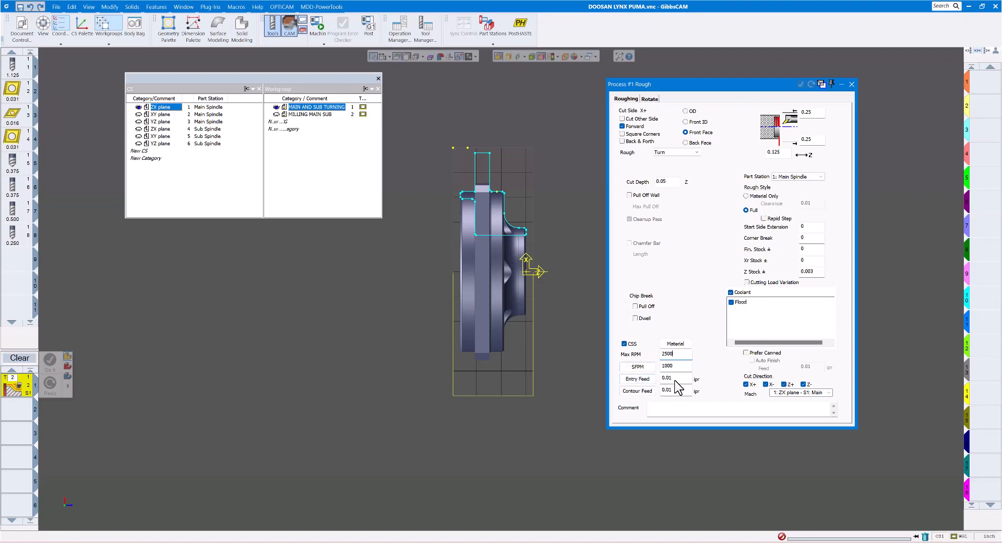
{"action": "type", "text": "0.012"}
{"action": "key", "text": "Tab"}
{"action": "type", "text": ".01"}
{"action": "left_click", "coordinate": [679, 343]}
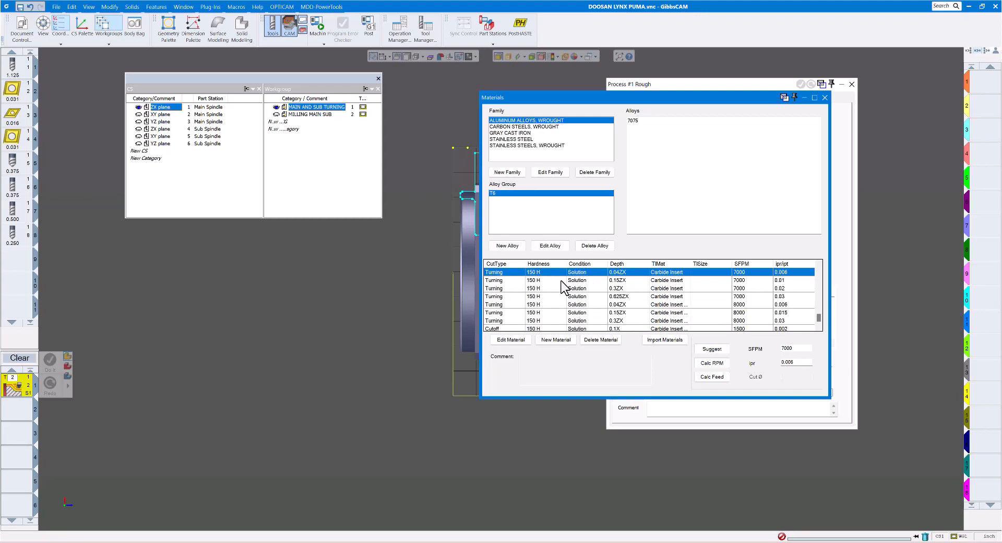
{"action": "left_click", "coordinate": [824, 97]}
{"action": "left_click", "coordinate": [637, 367]}
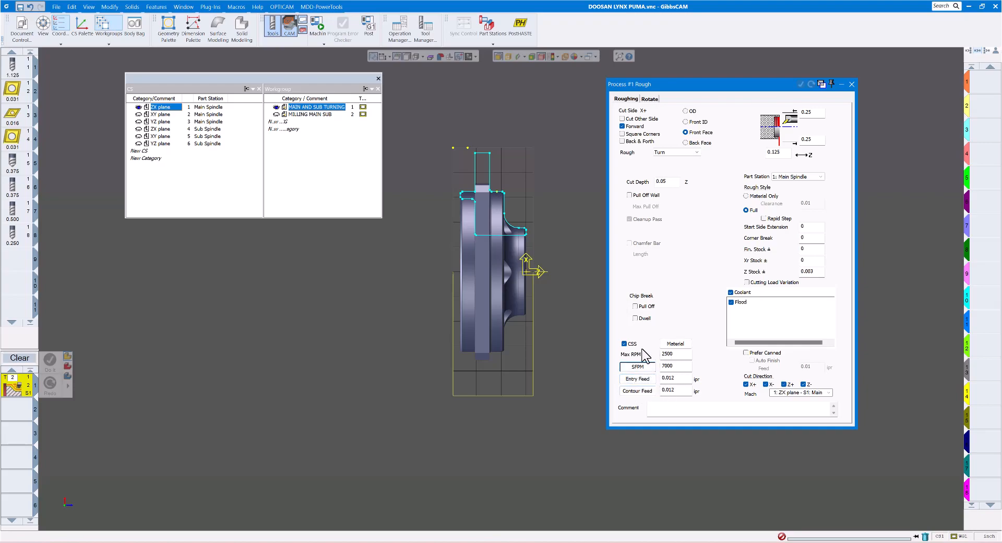
{"action": "left_click", "coordinate": [851, 83]}
Generate the roughing toolpath along the part's front face line, starting above the stock and cutting down toward the centreline
{"action": "scroll", "coordinate": [524, 235], "scroll_direction": "up", "scroll_amount": 5}
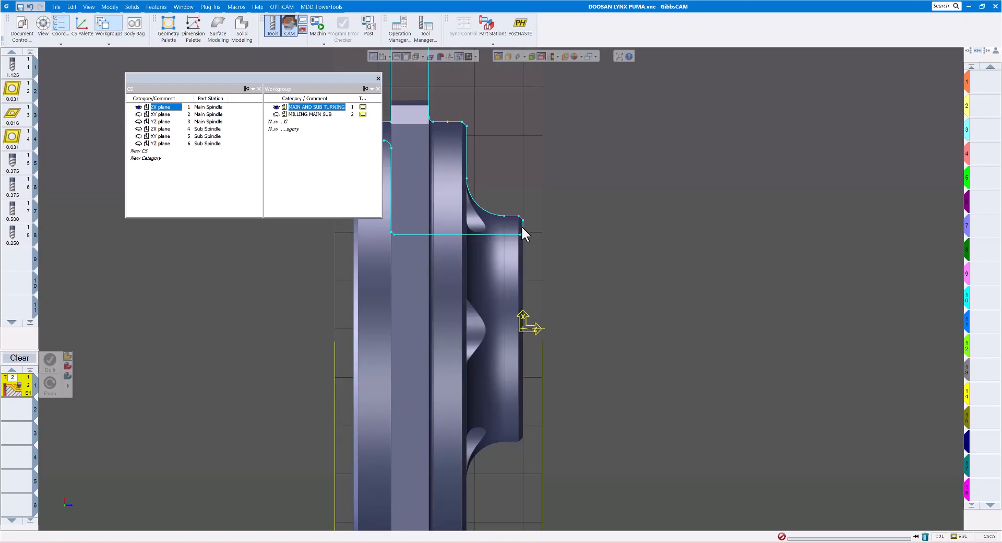
{"action": "left_click", "coordinate": [522, 226]}
{"action": "scroll", "coordinate": [528, 234], "scroll_direction": "down", "scroll_amount": 5}
{"action": "scroll", "coordinate": [535, 248], "scroll_direction": "down", "scroll_amount": 2}
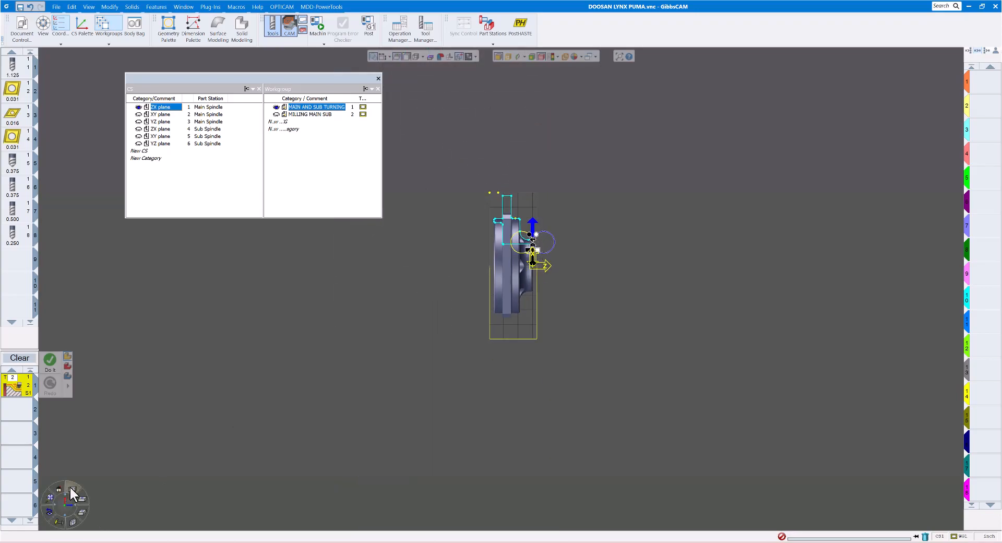
{"action": "left_click", "coordinate": [71, 488]}
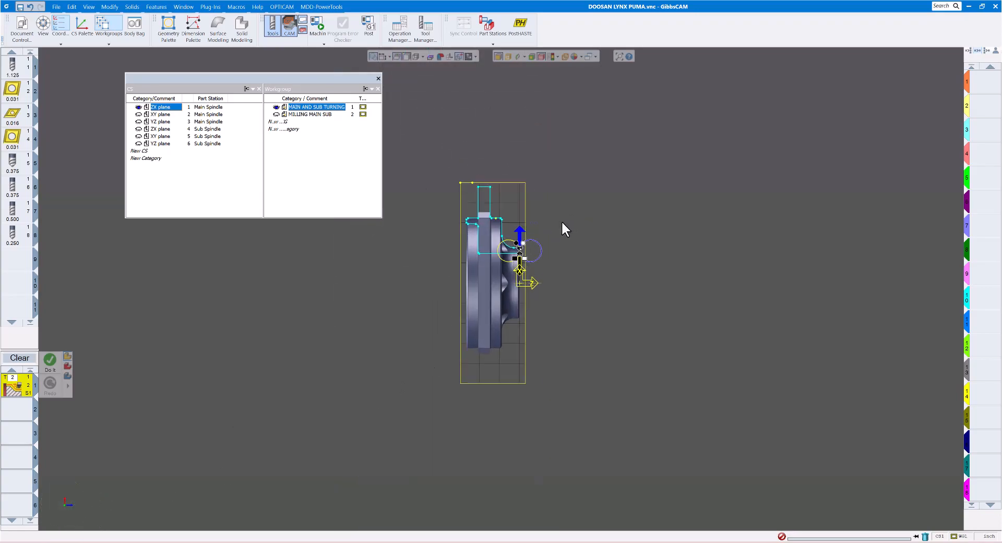
{"action": "scroll", "coordinate": [562, 220], "scroll_direction": "up", "scroll_amount": 1}
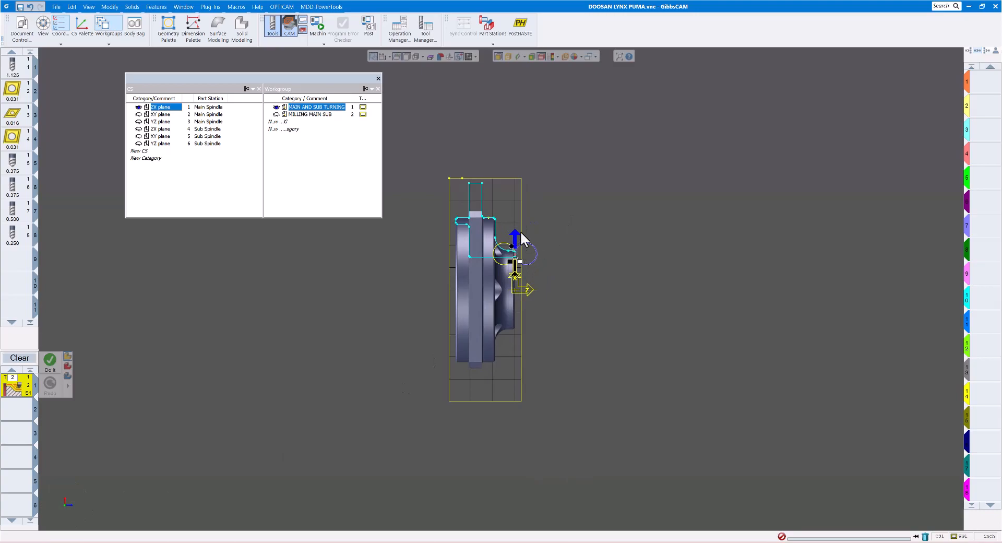
{"action": "left_click_drag", "start_coordinate": [514, 255], "coordinate": [518, 165]}
{"action": "scroll", "coordinate": [506, 311], "scroll_direction": "up", "scroll_amount": 2}
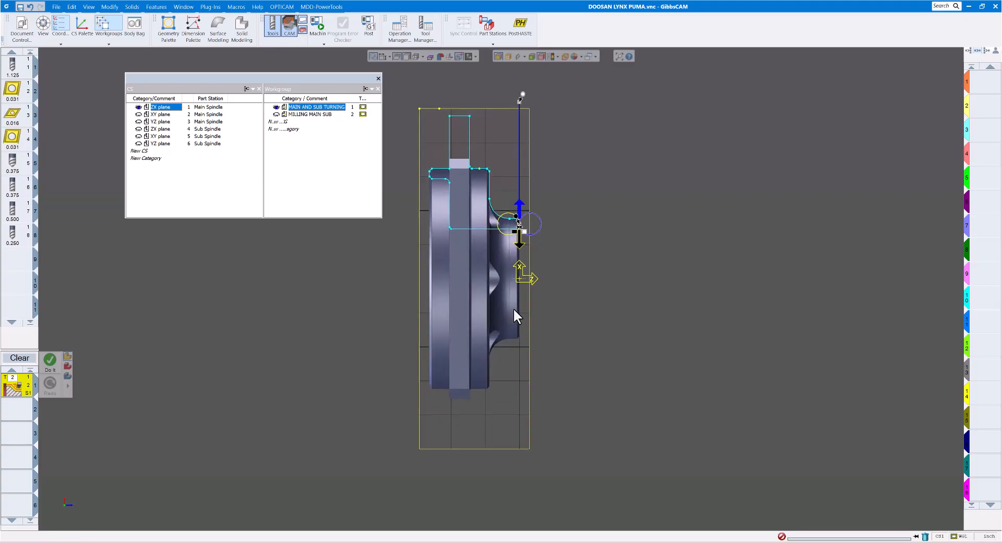
{"action": "left_click", "coordinate": [518, 233]}
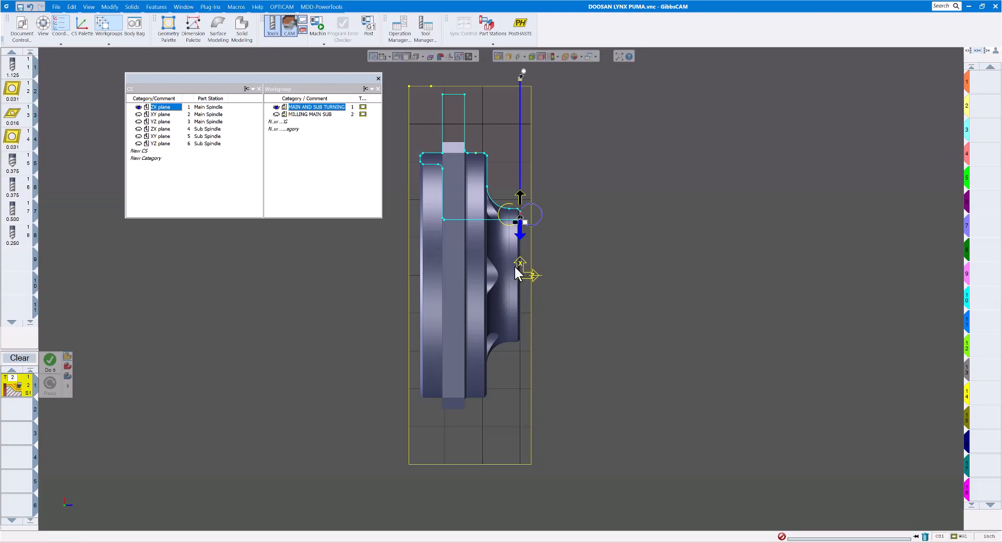
{"action": "scroll", "coordinate": [582, 292], "scroll_direction": "down", "scroll_amount": 3}
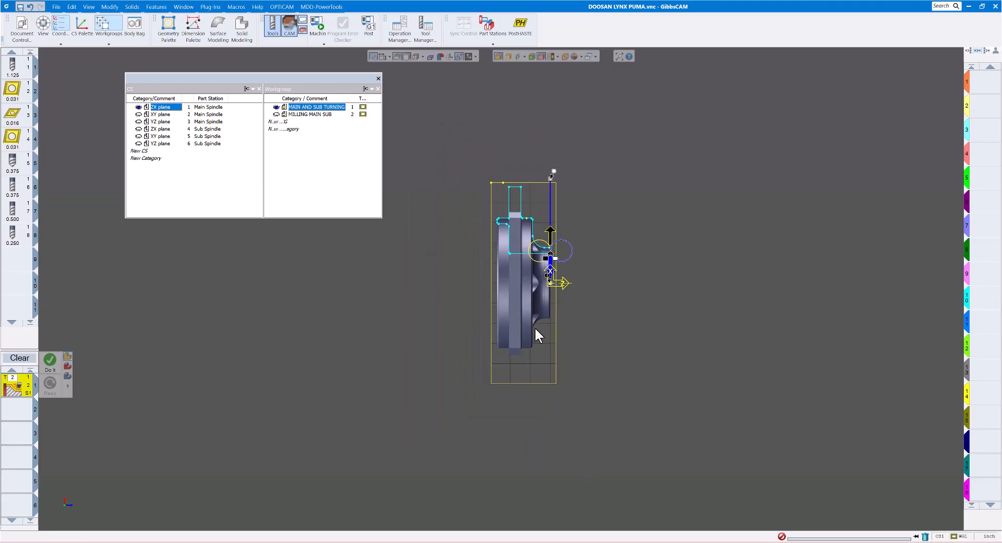
{"action": "left_click", "coordinate": [51, 365]}
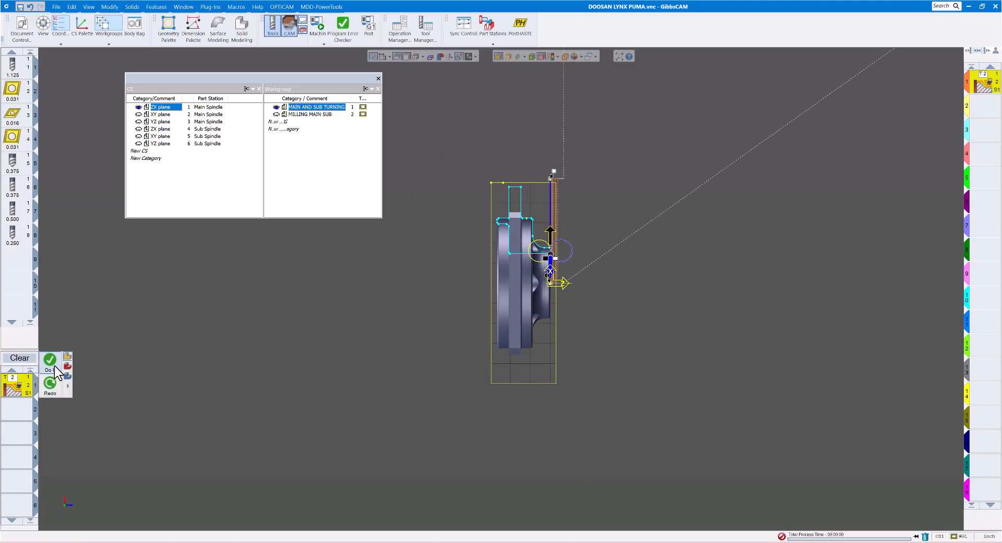
Examine the generated roughing toolpath around the part's front face and its approach and exit moves
{"action": "scroll", "coordinate": [603, 361], "scroll_direction": "up", "scroll_amount": 3}
{"action": "scroll", "coordinate": [562, 336], "scroll_direction": "down", "scroll_amount": 2}
{"action": "scroll", "coordinate": [563, 340], "scroll_direction": "down", "scroll_amount": 1}
{"action": "left_click_drag", "start_coordinate": [610, 146], "coordinate": [399, 404]}
{"action": "scroll", "coordinate": [592, 337], "scroll_direction": "up", "scroll_amount": 2}
{"action": "scroll", "coordinate": [595, 340], "scroll_direction": "up", "scroll_amount": 1}
{"action": "scroll", "coordinate": [589, 337], "scroll_direction": "down", "scroll_amount": 1}
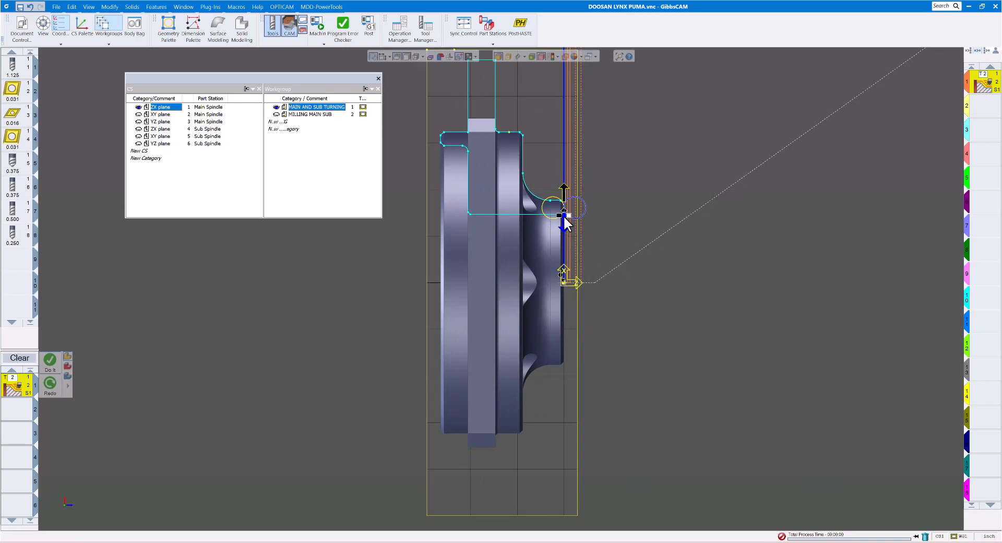
{"action": "scroll", "coordinate": [575, 282], "scroll_direction": "down", "scroll_amount": 3}
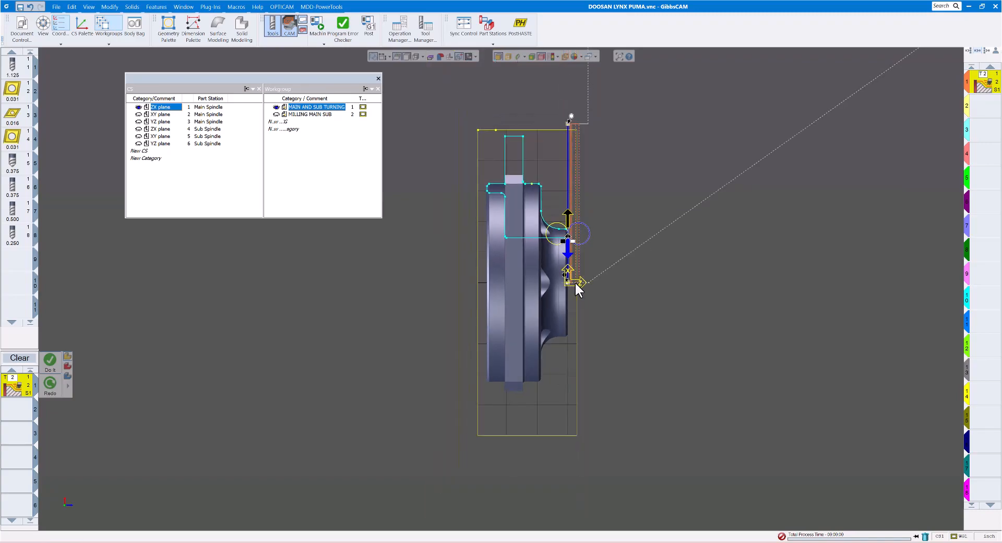
{"action": "scroll", "coordinate": [575, 283], "scroll_direction": "down", "scroll_amount": 1}
{"action": "middle_click_drag", "start_coordinate": [679, 260], "coordinate": [600, 305]}
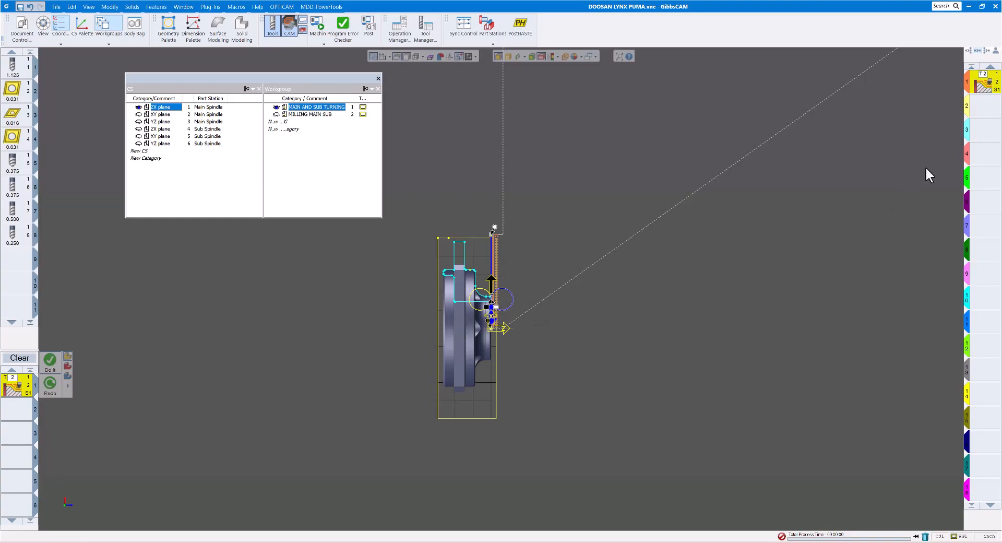
Move the roughing operation to the second slot and replace the current process with a turning Holes process using the 1.125-diameter drill
{"action": "left_click_drag", "start_coordinate": [985, 99], "coordinate": [984, 110]}
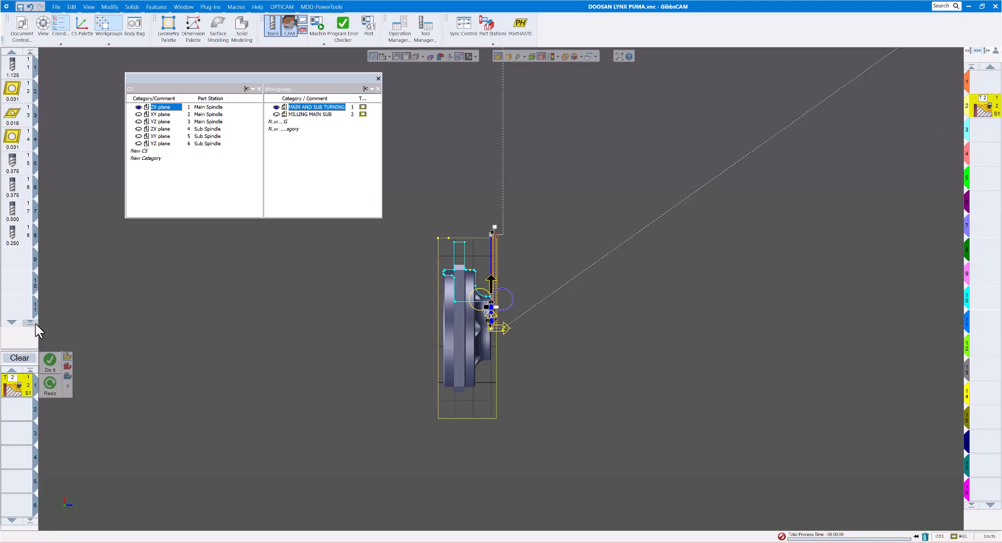
{"action": "left_click", "coordinate": [19, 358]}
{"action": "double_click", "coordinate": [15, 386]}
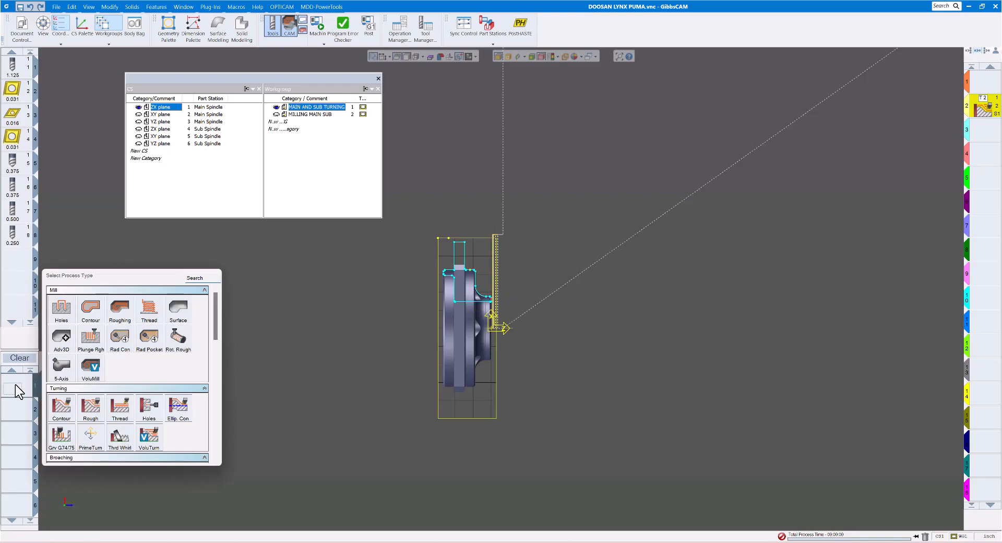
{"action": "left_click", "coordinate": [149, 409]}
{"action": "left_click", "coordinate": [151, 417]}
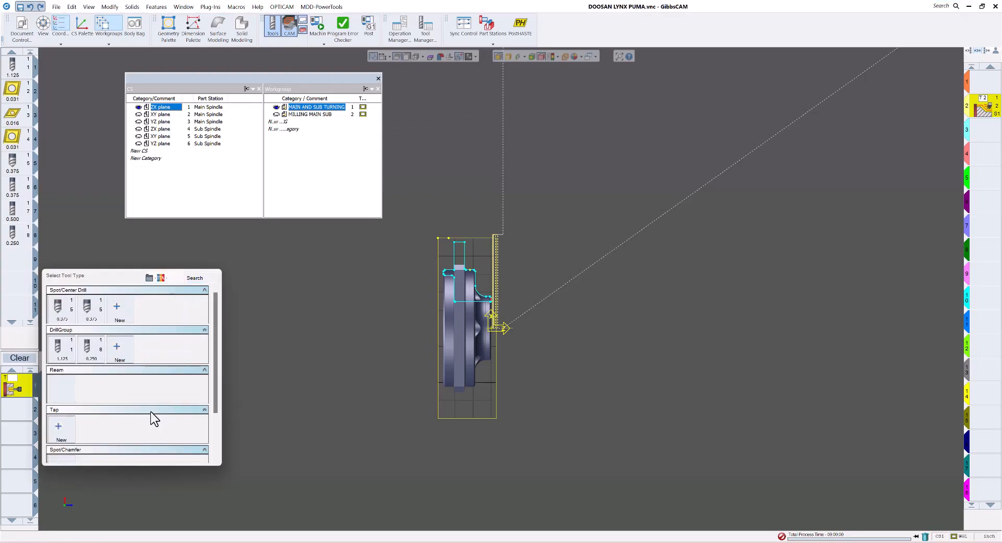
{"action": "mouse_move", "coordinate": [65, 347]}
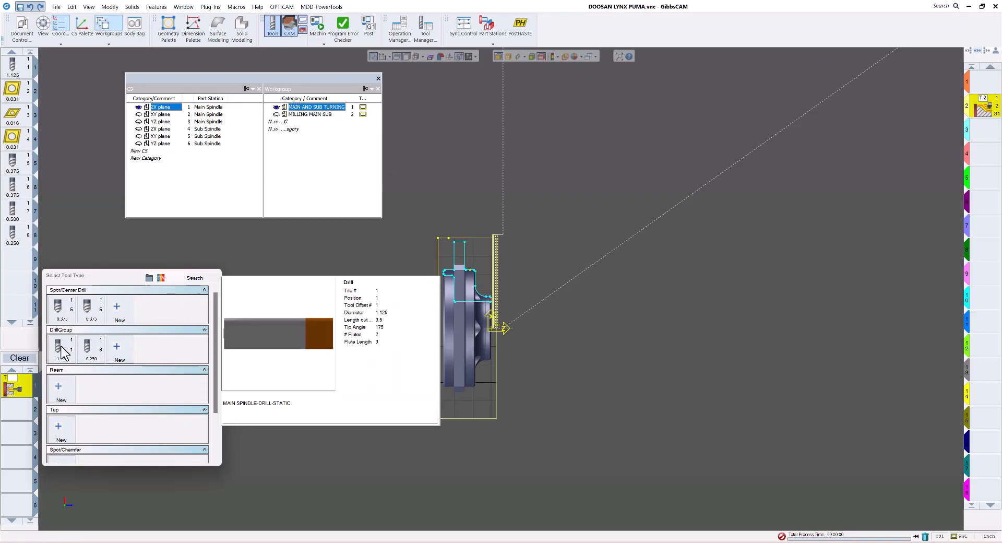
{"action": "left_click", "coordinate": [62, 346]}
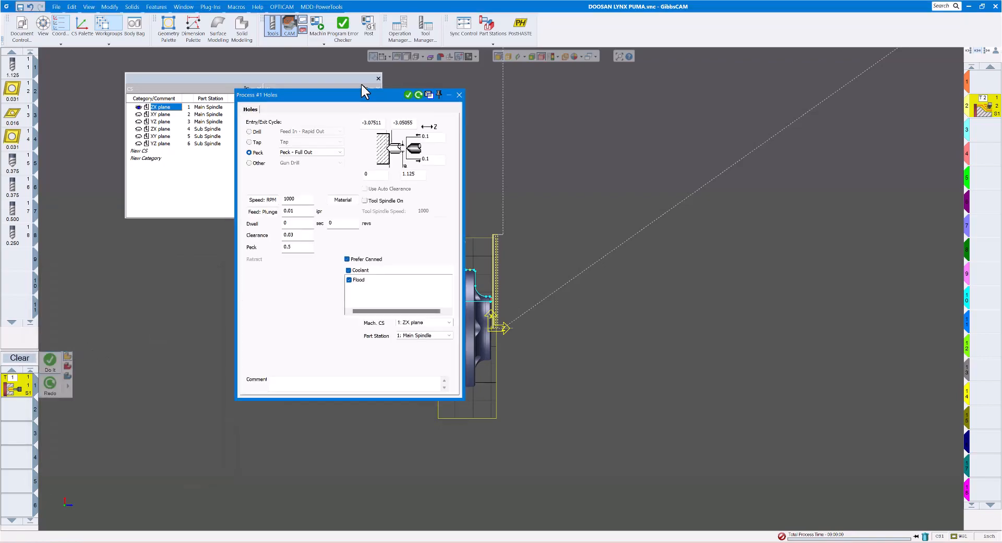
Use the Feed In - Rapid Out drill cycle with both entry and exit clearances 0.25 and a starting surface Z of 0.125
{"action": "left_click_drag", "start_coordinate": [359, 95], "coordinate": [528, 91]}
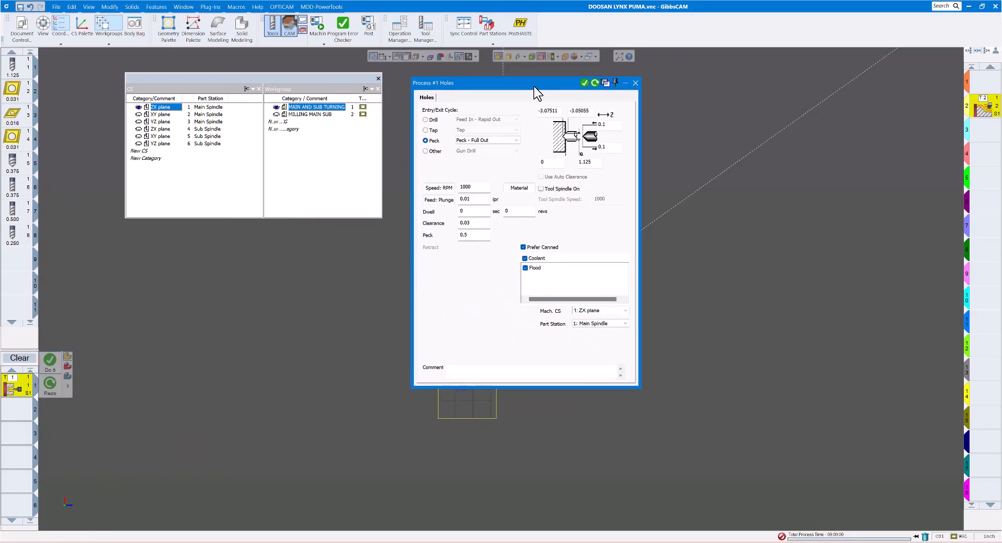
{"action": "left_click", "coordinate": [426, 119]}
{"action": "left_click", "coordinate": [572, 131]}
{"action": "key", "text": "BackSpace"}
{"action": "key", "text": "Tab"}
{"action": "type", "text": ".25"}
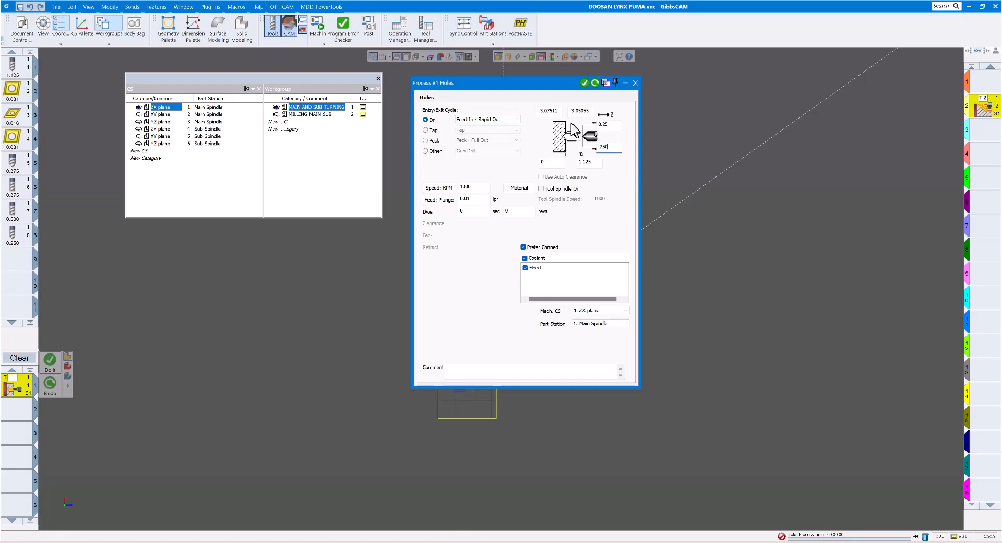
{"action": "left_click", "coordinate": [554, 164]}
Set the full-diameter drill depth to Z -1.375, consulting the part's dimension labels and the main spindle workspace for reference
{"action": "left_click", "coordinate": [579, 111]}
{"action": "left_click_drag", "start_coordinate": [577, 87], "coordinate": [686, 110]}
{"action": "left_click", "coordinate": [381, 56]}
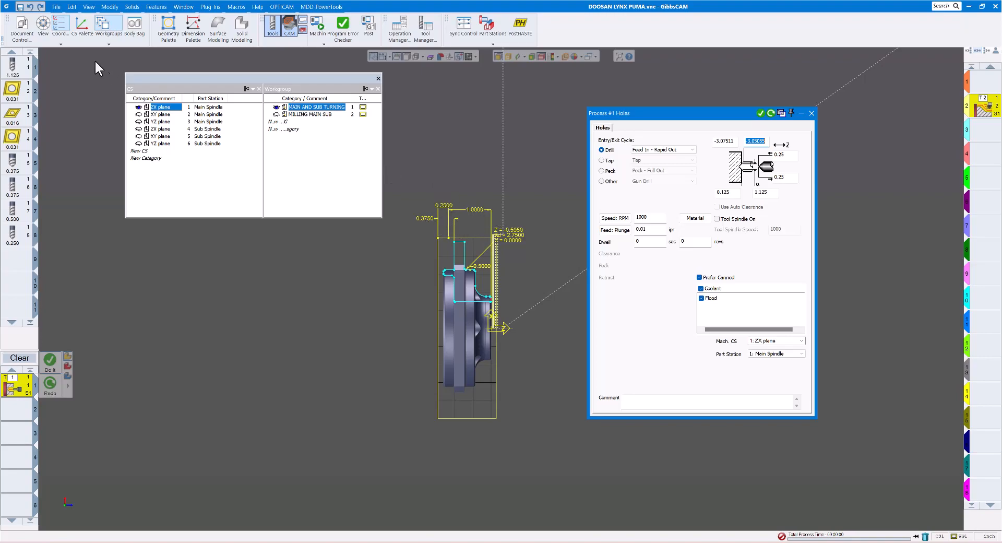
{"action": "left_click", "coordinate": [23, 29]}
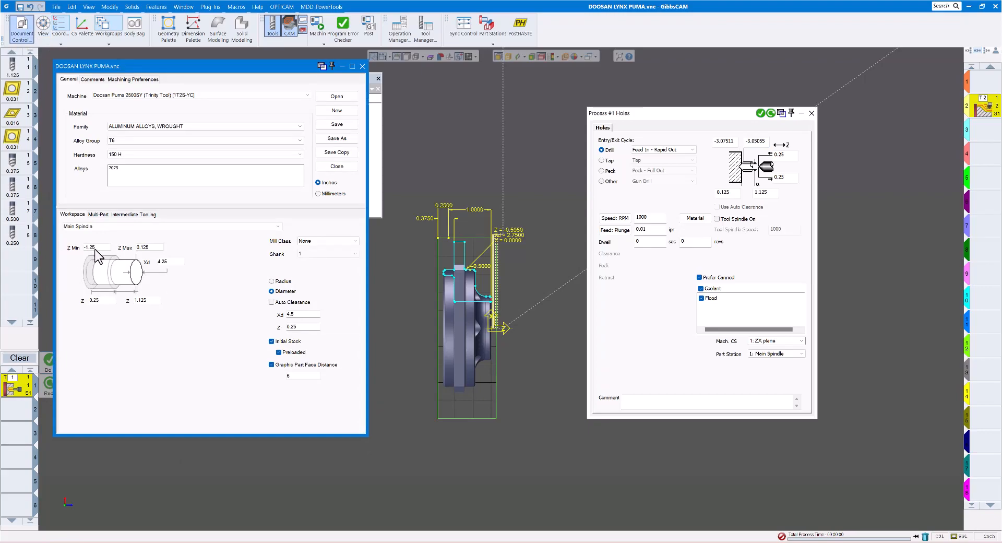
{"action": "left_click", "coordinate": [362, 66]}
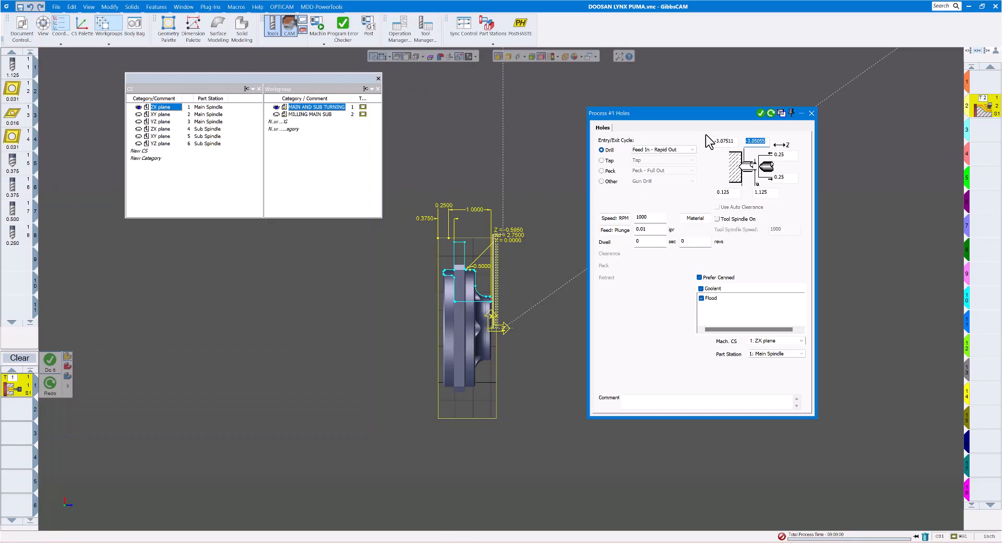
{"action": "type", "text": "-1.375"}
Apply the material's suggested 0.007 ipr plunge feed to the drilling process and set its spindle speed to 2500 RPM
{"action": "left_click", "coordinate": [621, 218]}
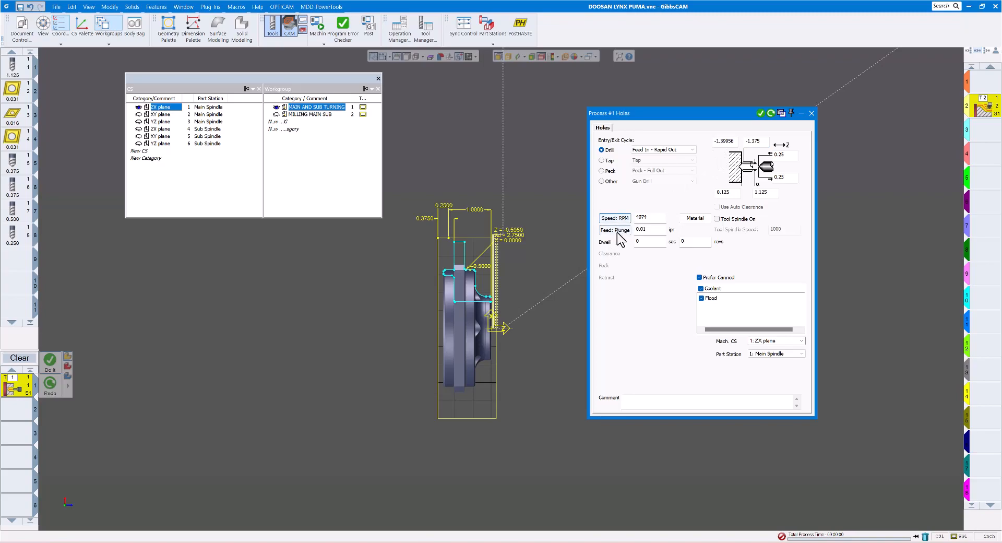
{"action": "left_click", "coordinate": [615, 231]}
{"action": "left_click", "coordinate": [611, 217]}
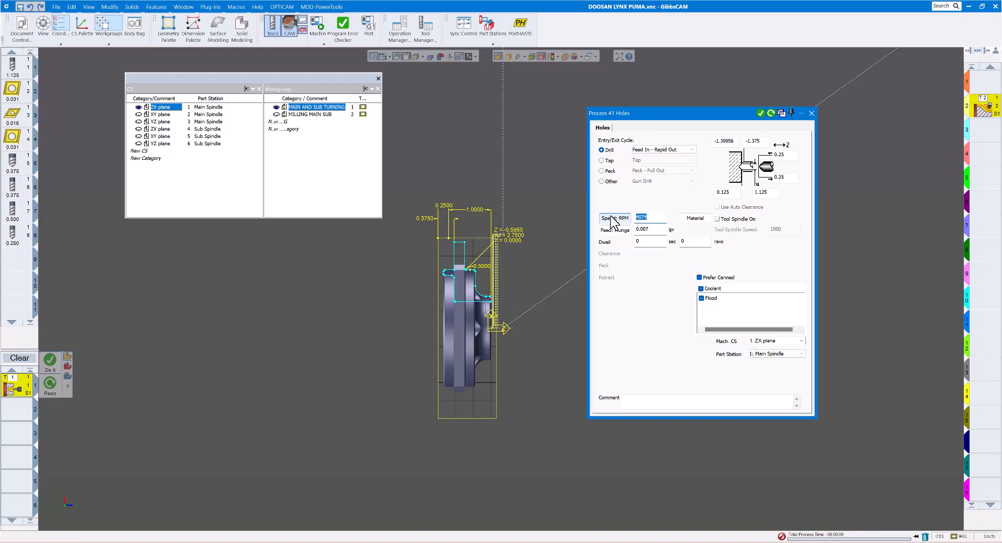
{"action": "type", "text": "2500"}
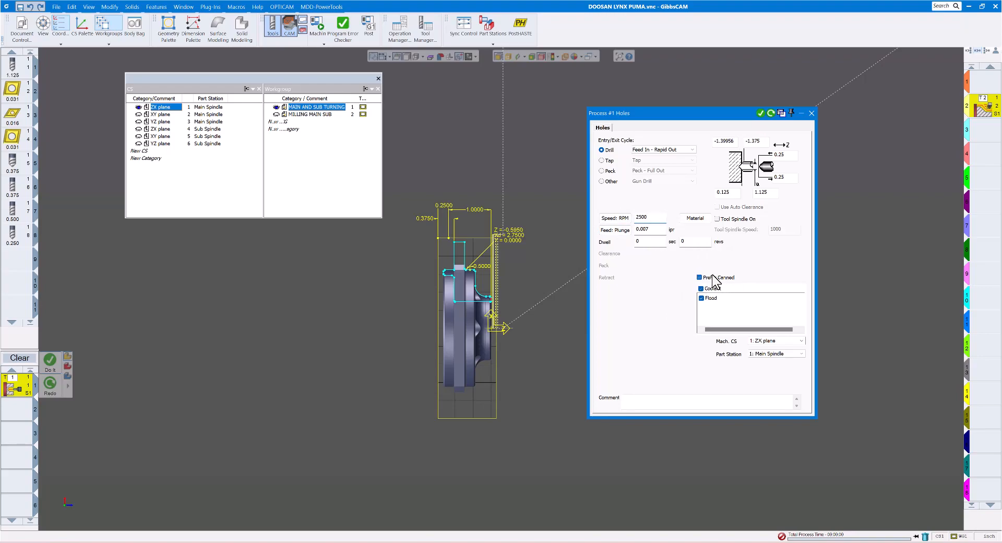
Generate the drilling operation, close its process, and move it ahead of the front-face roughing operation
{"action": "left_click", "coordinate": [760, 113]}
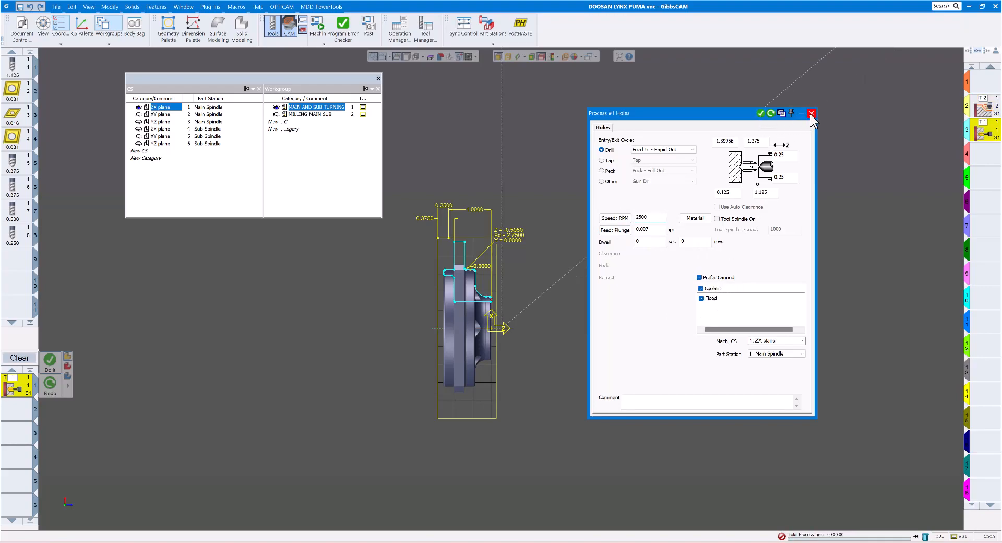
{"action": "left_click", "coordinate": [811, 113]}
{"action": "left_click_drag", "start_coordinate": [984, 137], "coordinate": [986, 86]}
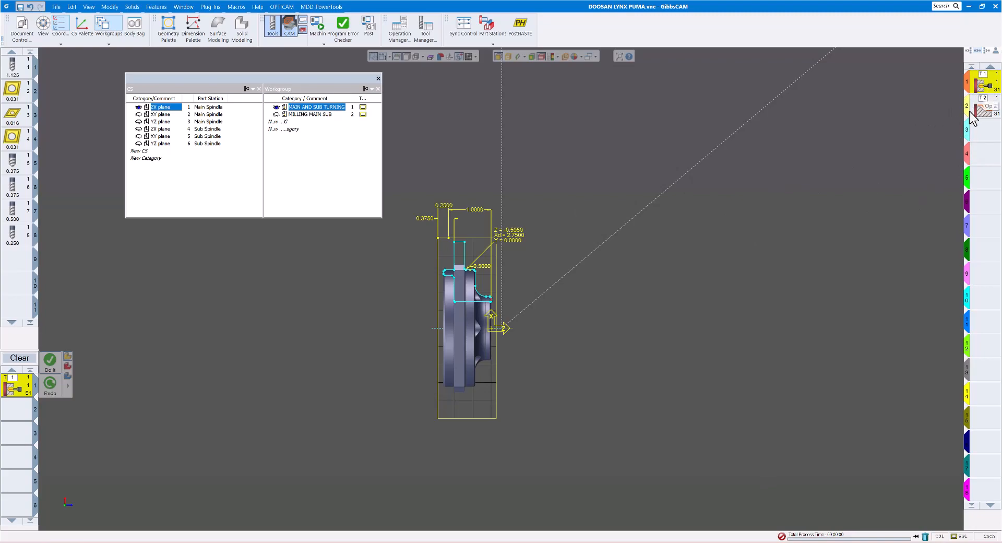
Run the Op Sim rendering of the drilling and facing operations with the stock shown in section
{"action": "left_click", "coordinate": [324, 42]}
{"action": "left_click", "coordinate": [331, 56]}
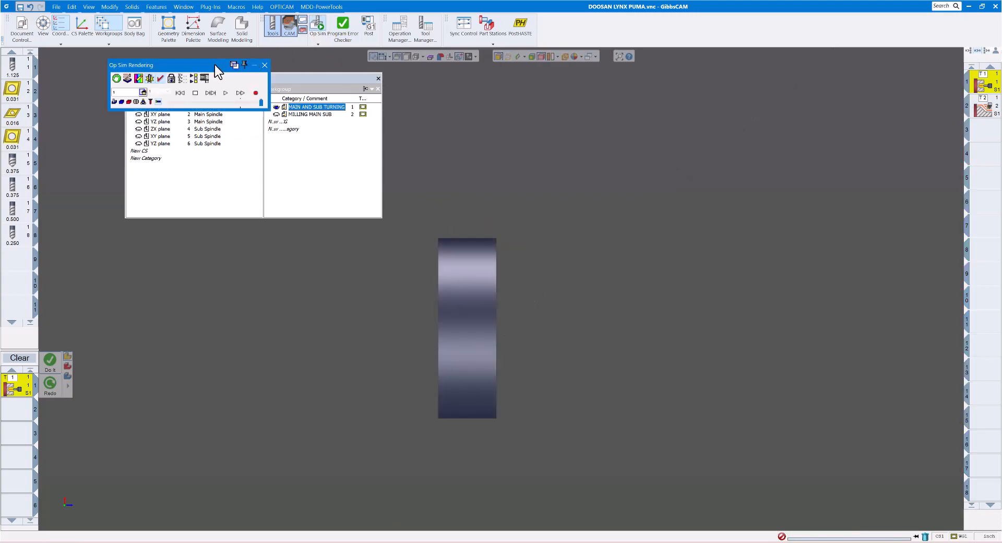
{"action": "left_click_drag", "start_coordinate": [214, 64], "coordinate": [271, 246]}
{"action": "left_click", "coordinate": [257, 283]}
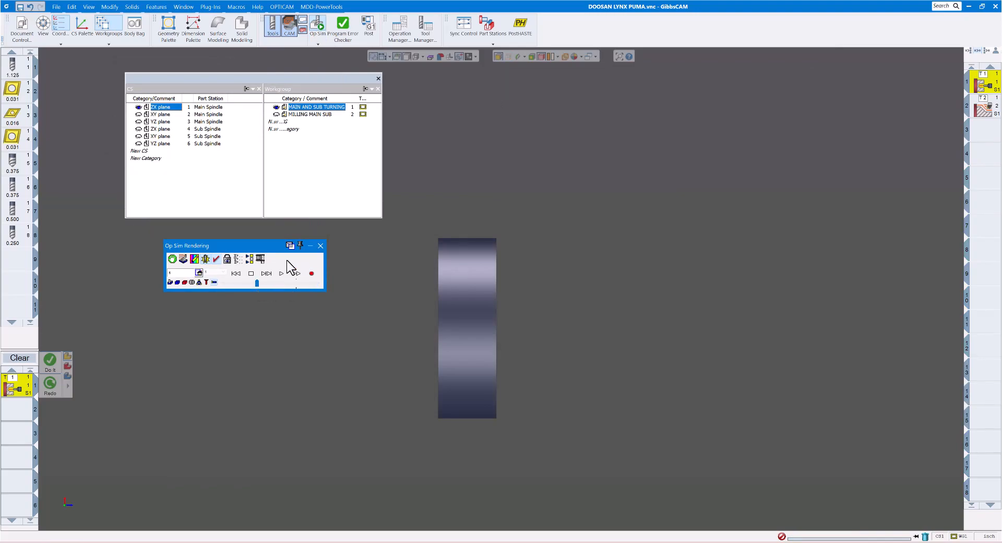
{"action": "left_click", "coordinate": [191, 282]}
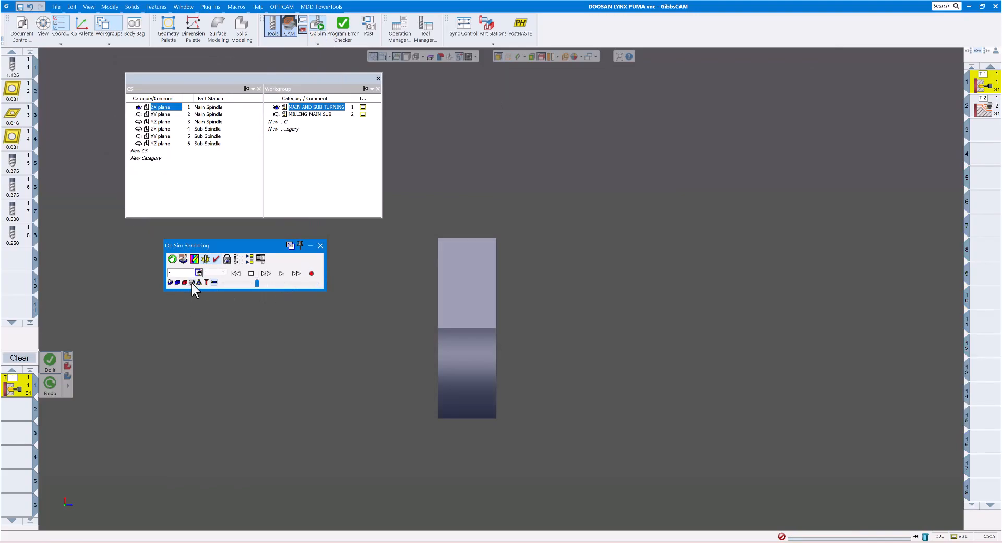
{"action": "left_click", "coordinate": [281, 274]}
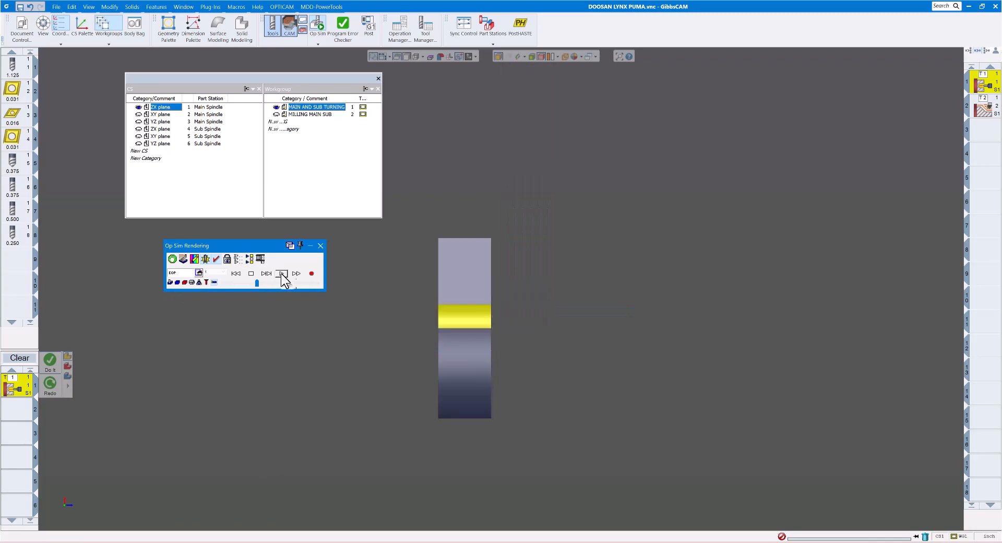
Rewind the simulation and replay the drilling and facing operations at a slower speed
{"action": "left_click", "coordinate": [244, 283]}
{"action": "left_click", "coordinate": [235, 274]}
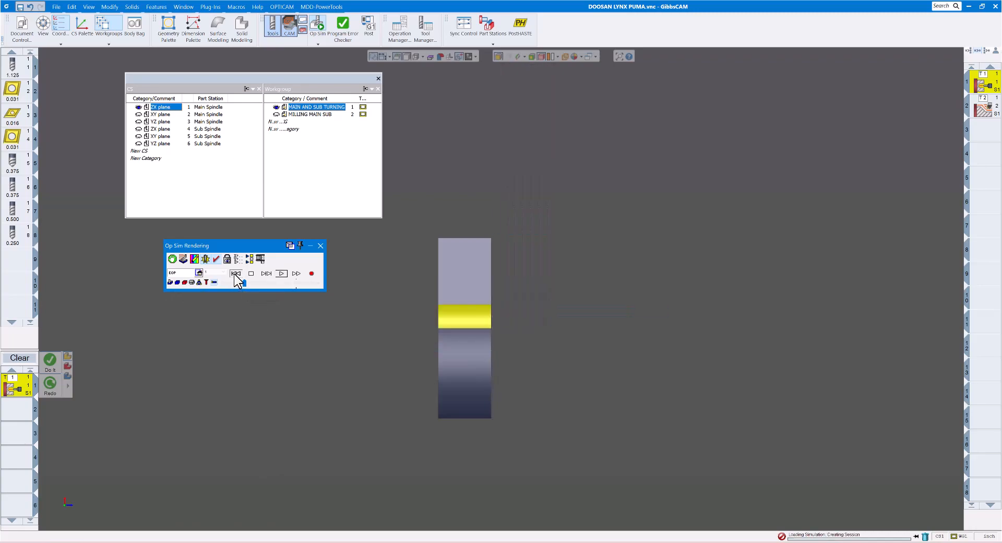
{"action": "left_click", "coordinate": [280, 275]}
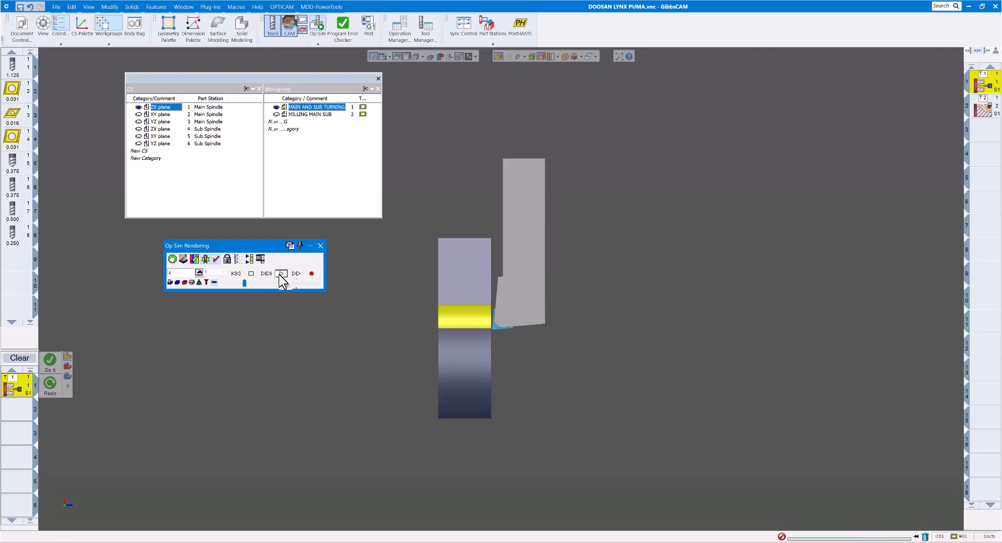
Close the Op Sim rendering of the drilling and facing operations and hide the dimension labels around the part
{"action": "left_click", "coordinate": [199, 282]}
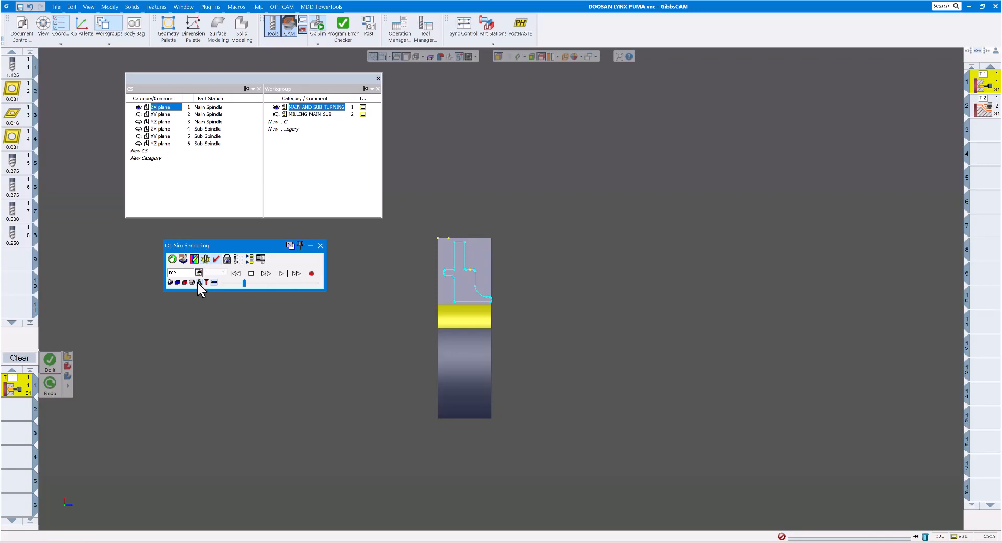
{"action": "left_click", "coordinate": [199, 282]}
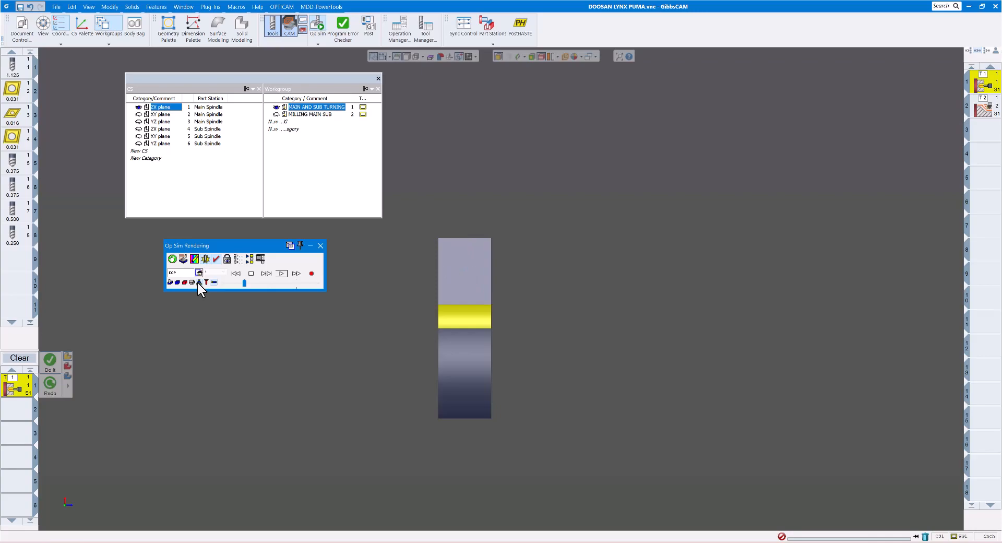
{"action": "left_click", "coordinate": [320, 245]}
{"action": "left_click", "coordinate": [319, 26]}
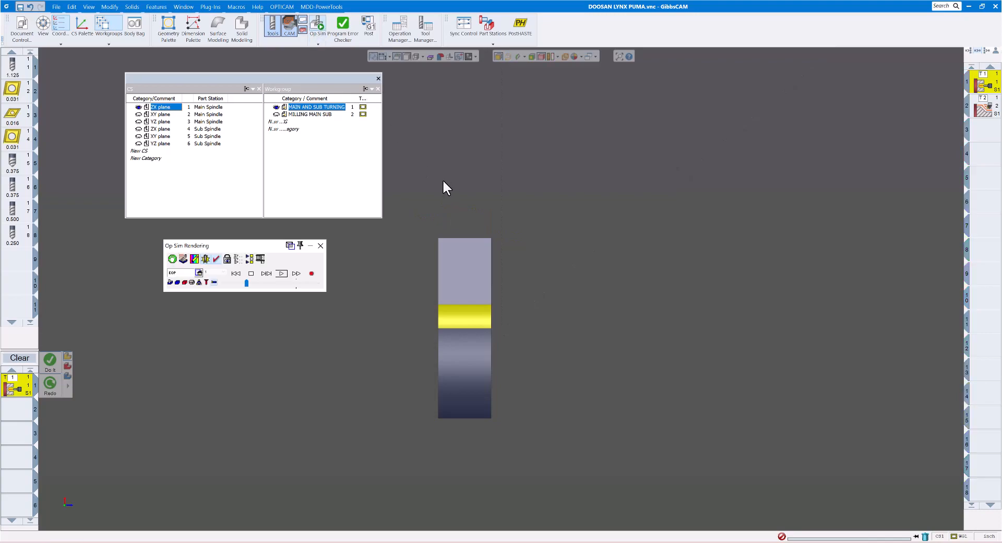
{"action": "left_click", "coordinate": [319, 26]}
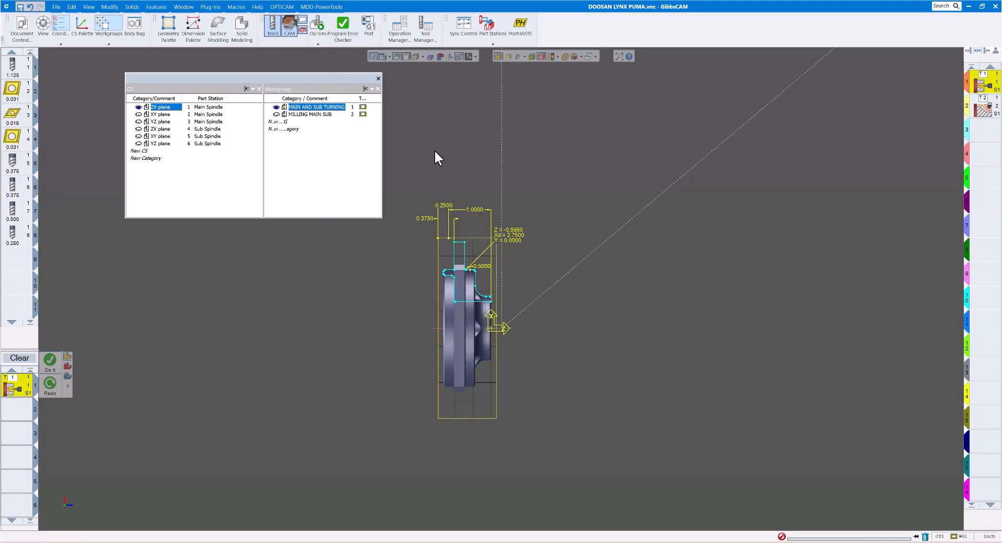
{"action": "left_click", "coordinate": [383, 56]}
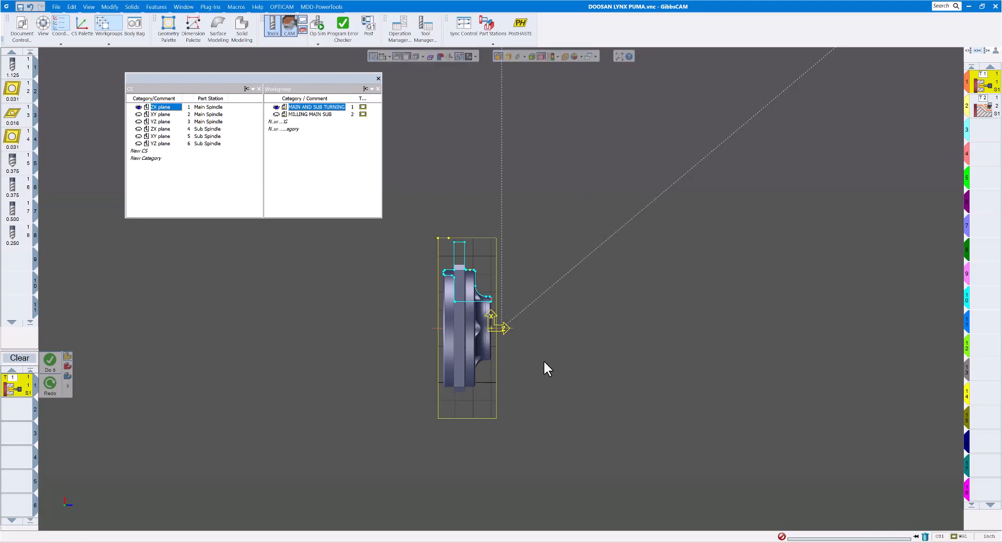
Reopen the front-face roughing process and change it to an OD cut with a stock diameter of 4.25
{"action": "double_click", "coordinate": [985, 109]}
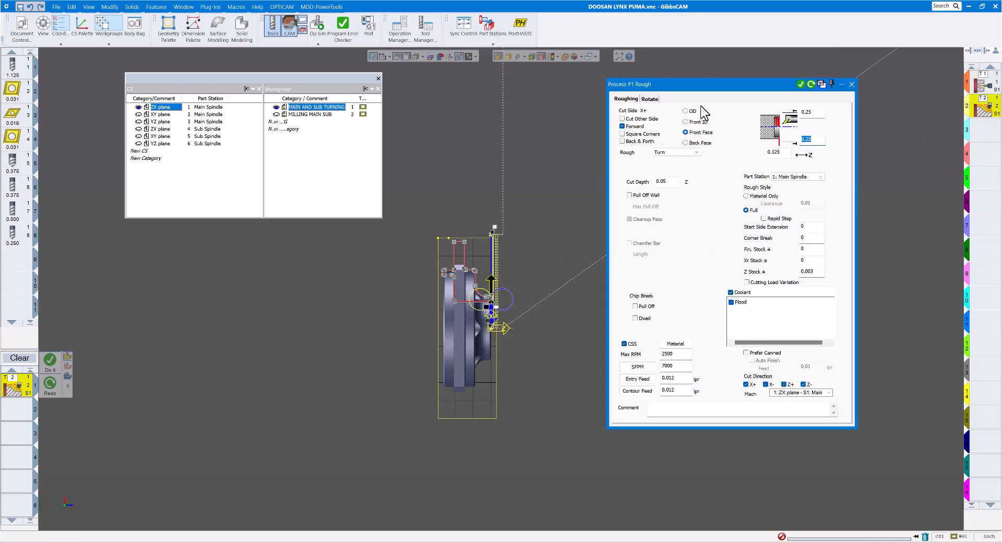
{"action": "left_click_drag", "start_coordinate": [690, 84], "coordinate": [653, 102]}
{"action": "left_click", "coordinate": [649, 129]}
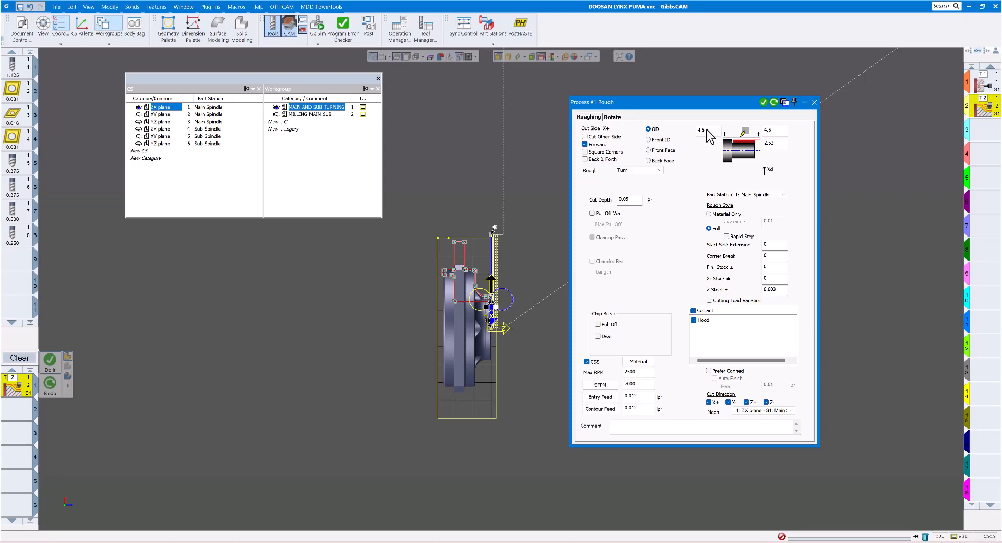
{"action": "left_click", "coordinate": [754, 144]}
{"action": "type", "text": "4.2"}
Set the OD roughing cut depth to 0.125, checking the stock dimensions in the document settings
{"action": "left_click", "coordinate": [628, 201]}
{"action": "type", "text": ".12"}
{"action": "key", "text": "ctrl+1"}
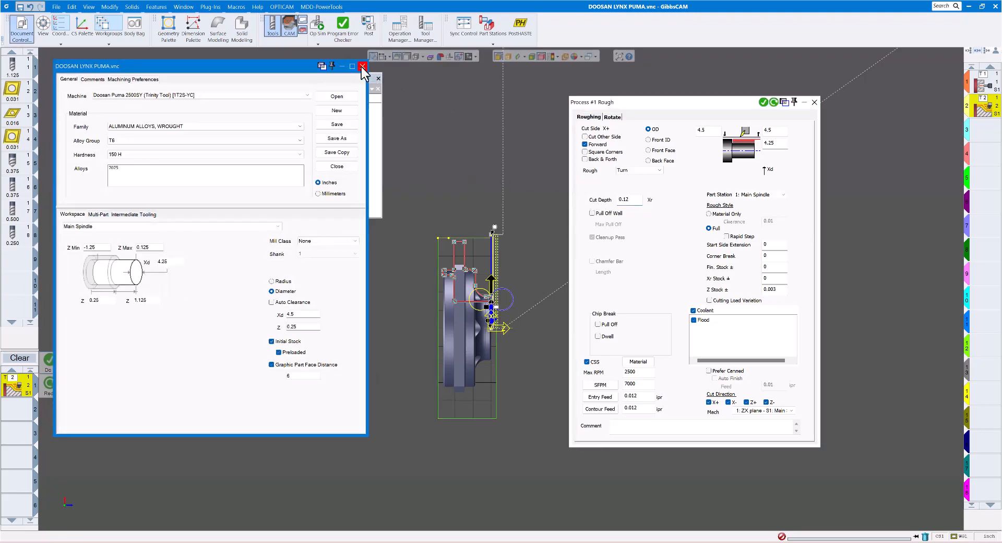
{"action": "key", "text": "ctrl+1"}
{"action": "left_click", "coordinate": [632, 199]}
{"action": "type", "text": "5"}
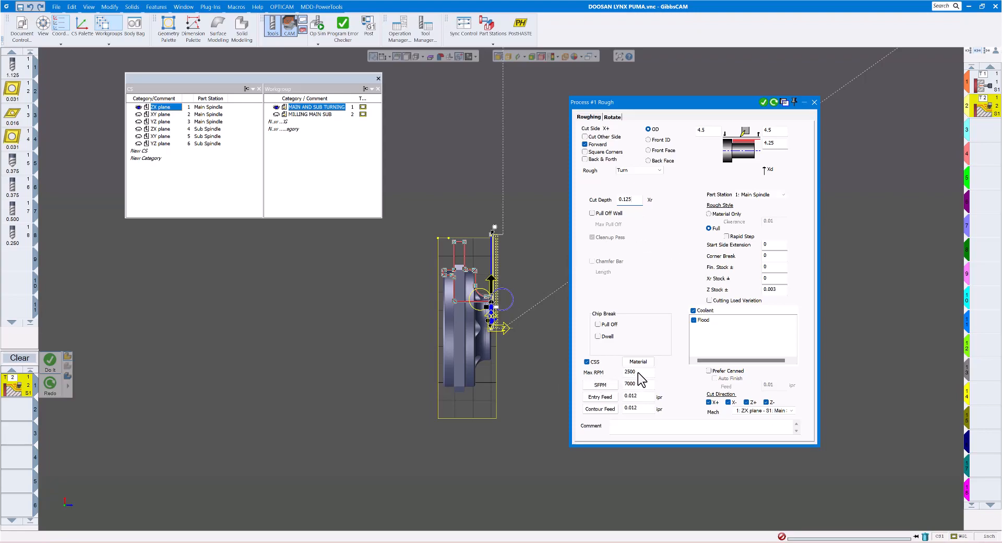
Set the OD roughing speed to 1000 SFPM and Xr stock to 0.01, enable Prefer Canned, and close the process
{"action": "left_click", "coordinate": [600, 386]}
{"action": "type", "text": "1"}
{"action": "key", "text": "Tab"}
{"action": "left_click", "coordinate": [708, 371]}
{"action": "left_click", "coordinate": [770, 278]}
{"action": "left_click", "coordinate": [813, 103]}
Mark the OD cut shape from the outer front chamfer along the profile to the flange's outer edge
{"action": "left_click_drag", "start_coordinate": [398, 231], "coordinate": [512, 324]}
{"action": "left_click", "coordinate": [722, 297]}
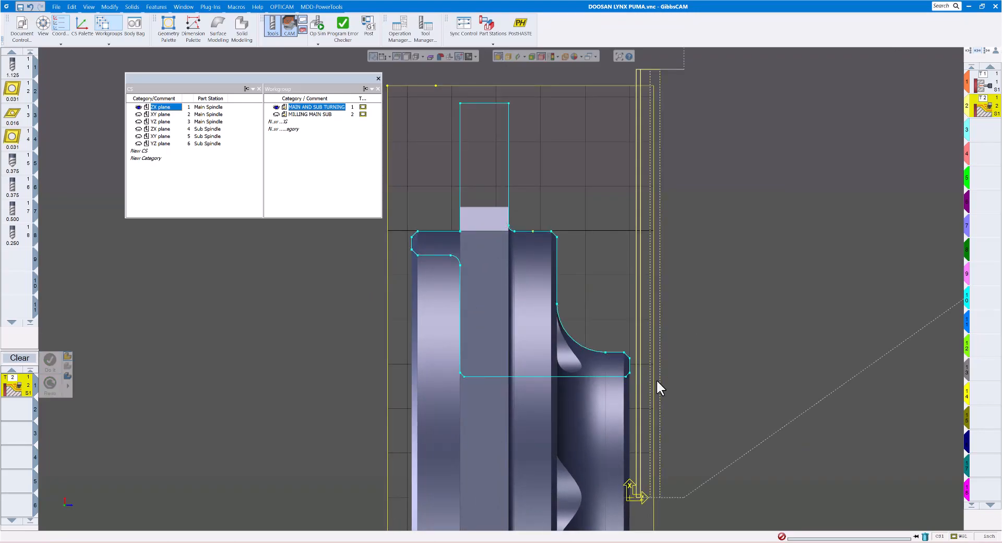
{"action": "left_click", "coordinate": [626, 355]}
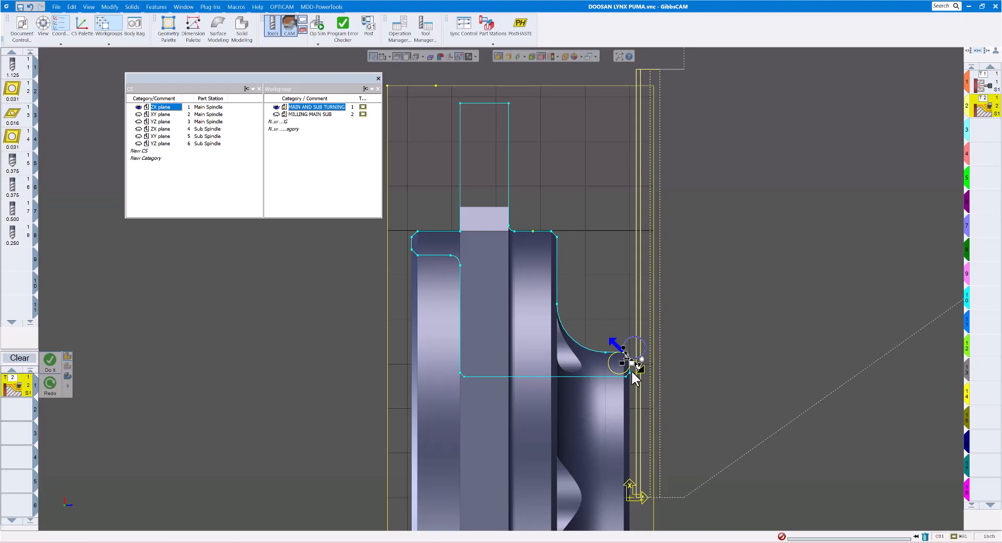
{"action": "left_click", "coordinate": [471, 103]}
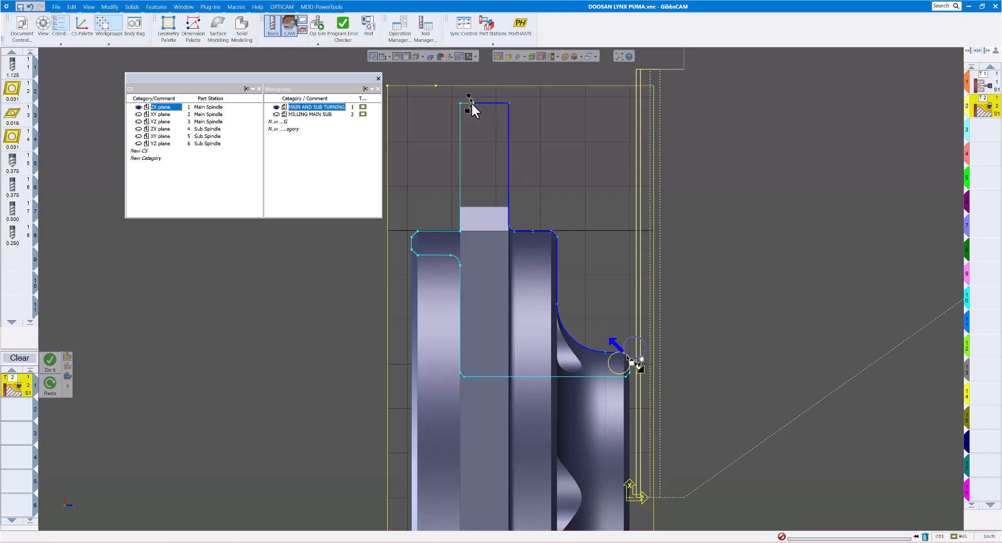
Set the OD cut's relative start point to 0.1 and adjust the Z position of its end point past the flange
{"action": "right_click", "coordinate": [443, 96]}
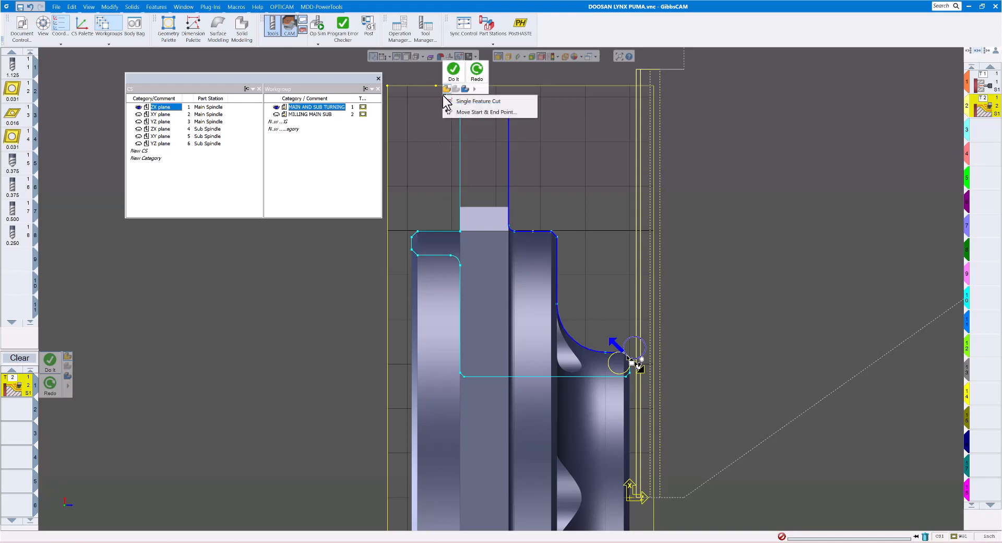
{"action": "left_click", "coordinate": [466, 111]}
{"action": "left_click_drag", "start_coordinate": [488, 238], "coordinate": [750, 89]}
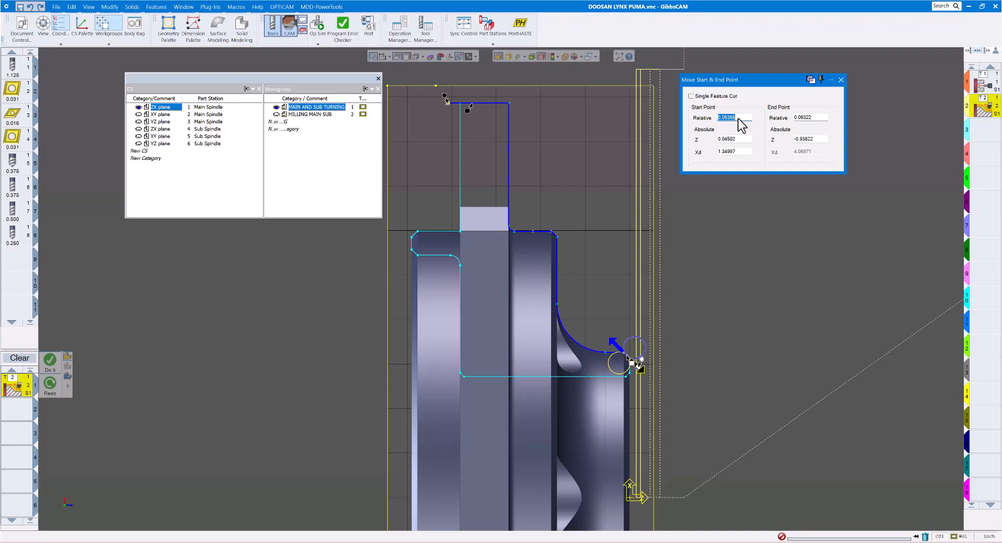
{"action": "type", "text": ".1"}
{"action": "double_click", "coordinate": [814, 139]}
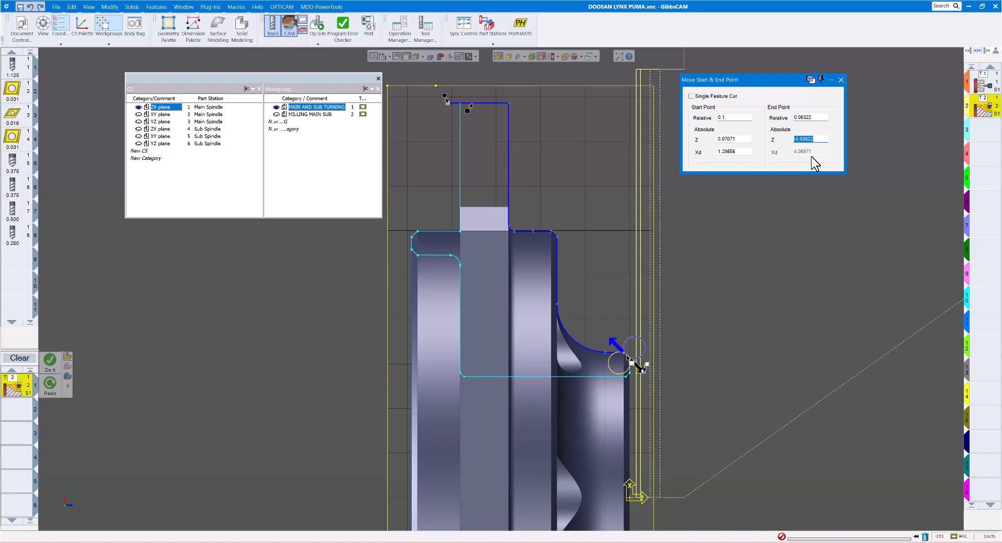
{"action": "key", "text": "Tab"}
{"action": "left_click", "coordinate": [841, 80]}
Generate the OD roughing operation, run its Op Sim rendering, and deselect the cut shape
{"action": "left_click", "coordinate": [50, 360]}
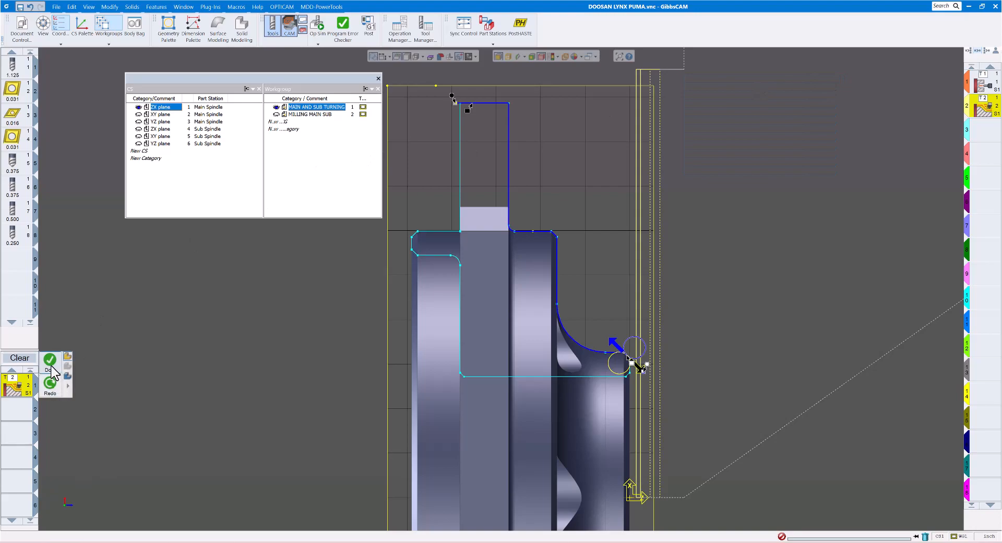
{"action": "scroll", "coordinate": [483, 269], "scroll_direction": "down", "scroll_amount": 5}
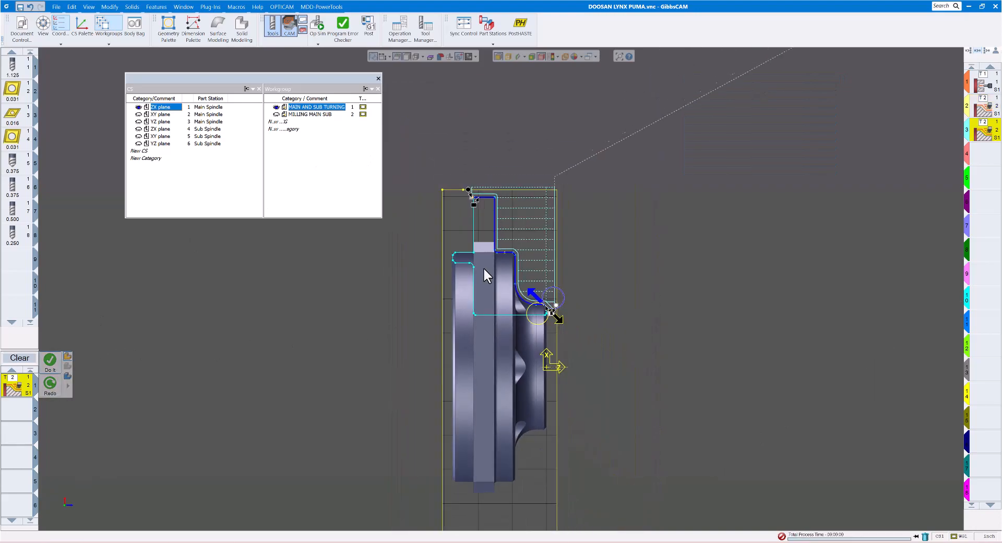
{"action": "scroll", "coordinate": [486, 268], "scroll_direction": "down", "scroll_amount": 1}
{"action": "middle_click_drag", "start_coordinate": [493, 266], "coordinate": [490, 200]}
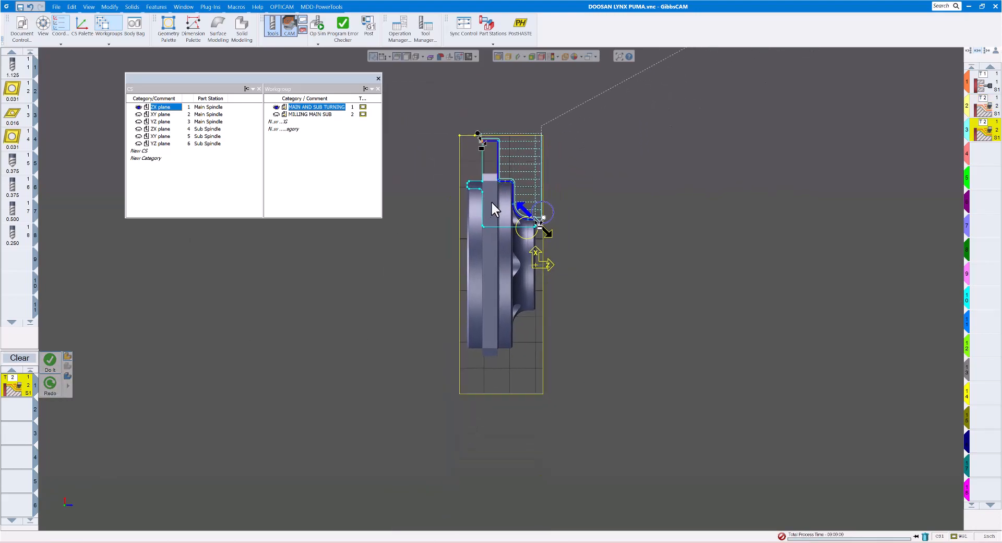
{"action": "left_click", "coordinate": [318, 26]}
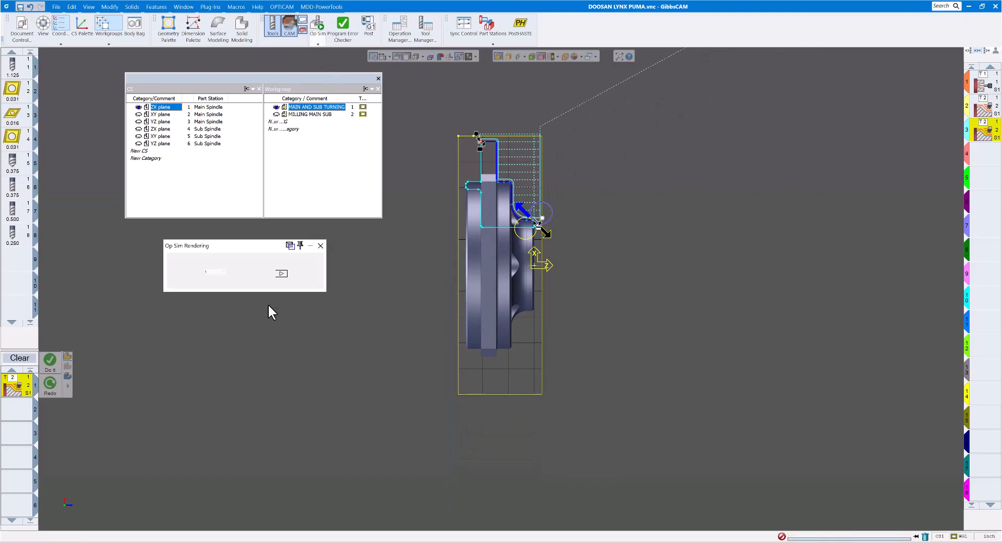
{"action": "left_click", "coordinate": [281, 273]}
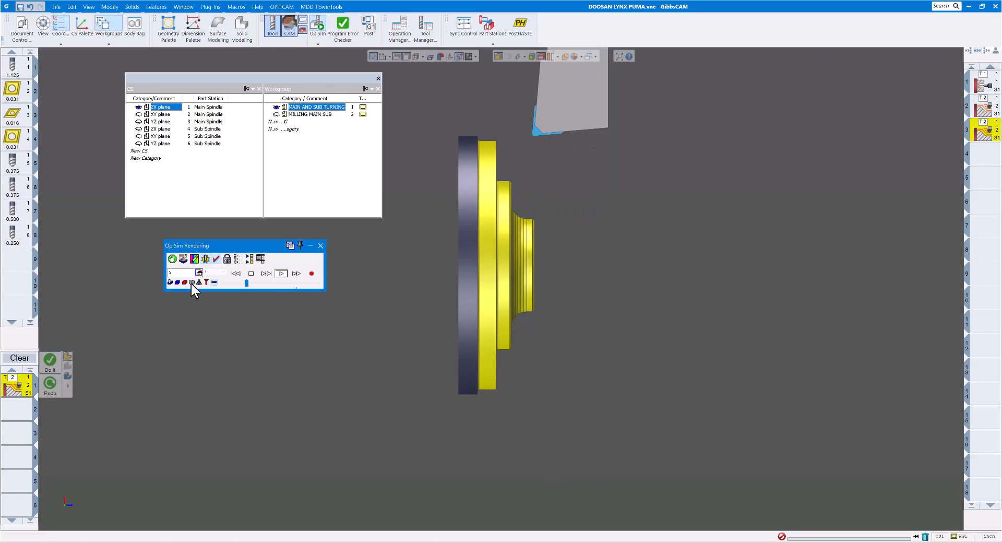
{"action": "left_click", "coordinate": [321, 245]}
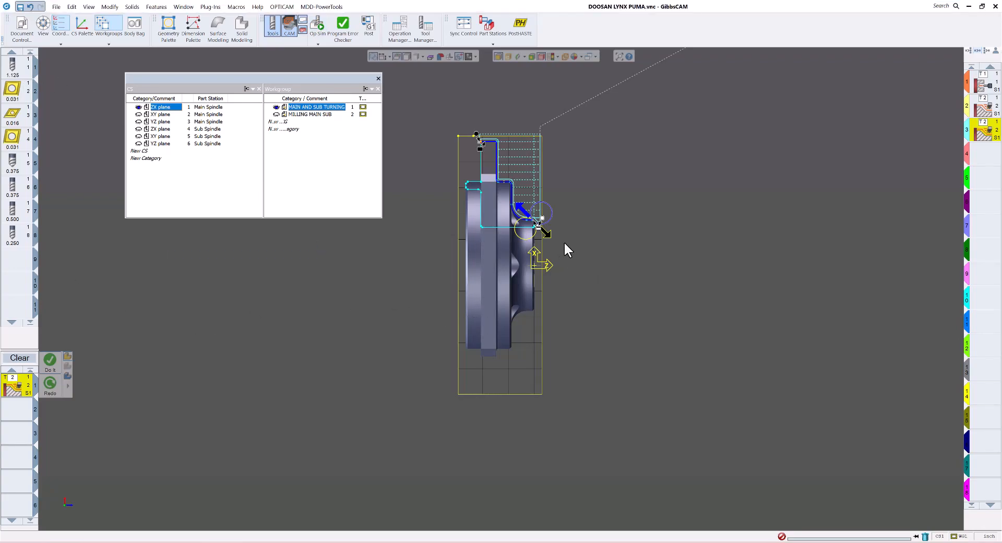
{"action": "left_click", "coordinate": [579, 249]}
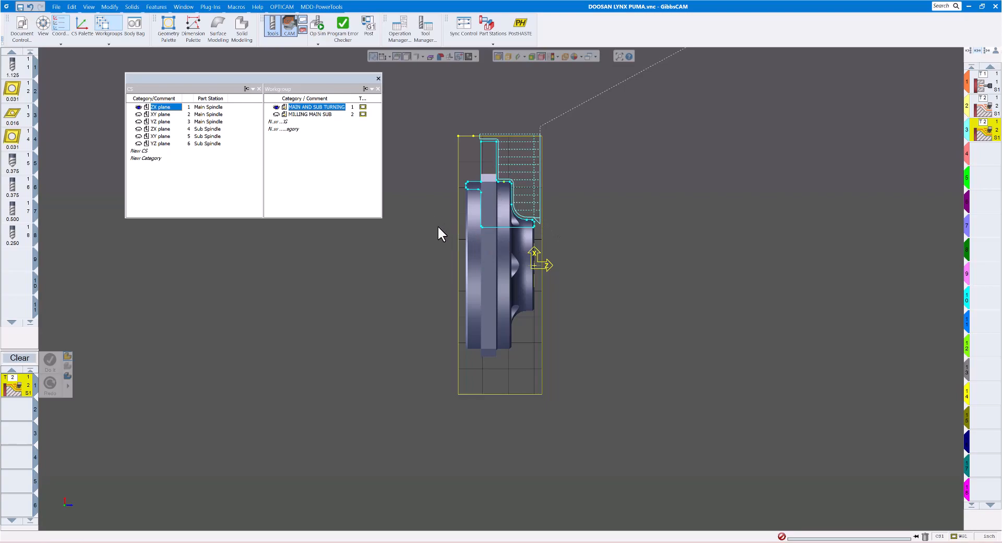
Clear the process list and create a turning Rough process with the main-spindle 80° diamond boring tool at position 4
{"action": "left_click", "coordinate": [24, 360]}
{"action": "double_click", "coordinate": [15, 387]}
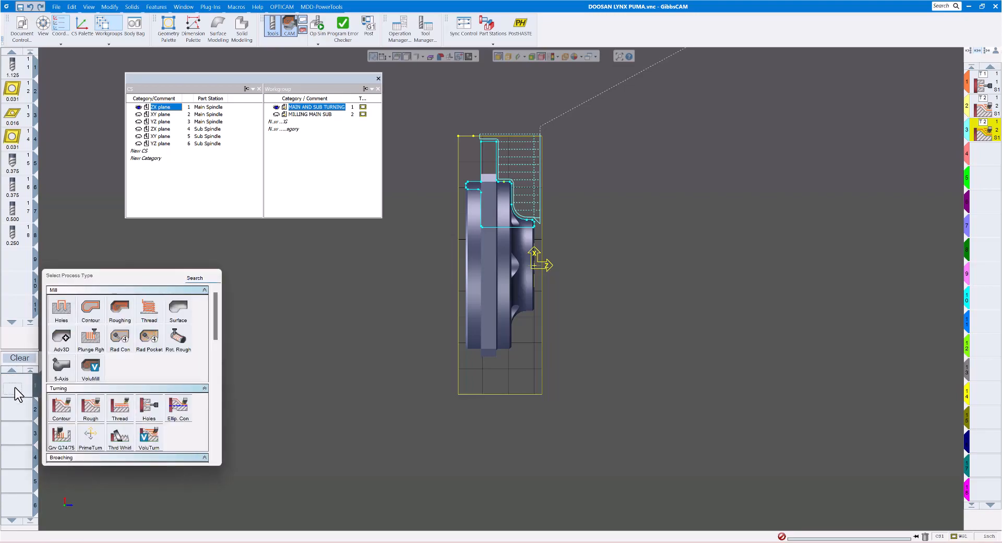
{"action": "left_click", "coordinate": [90, 411]}
{"action": "mouse_move", "coordinate": [90, 314]}
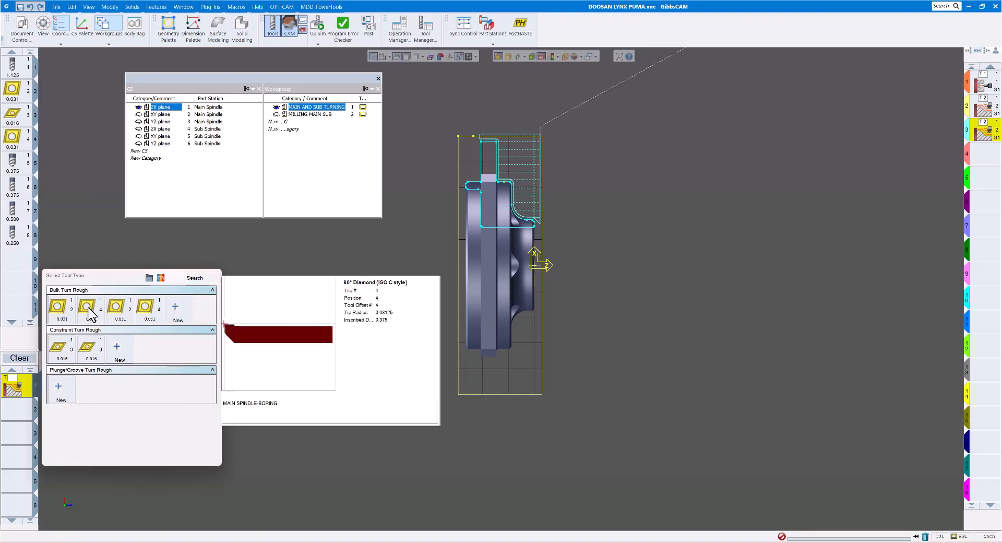
{"action": "left_click", "coordinate": [89, 309]}
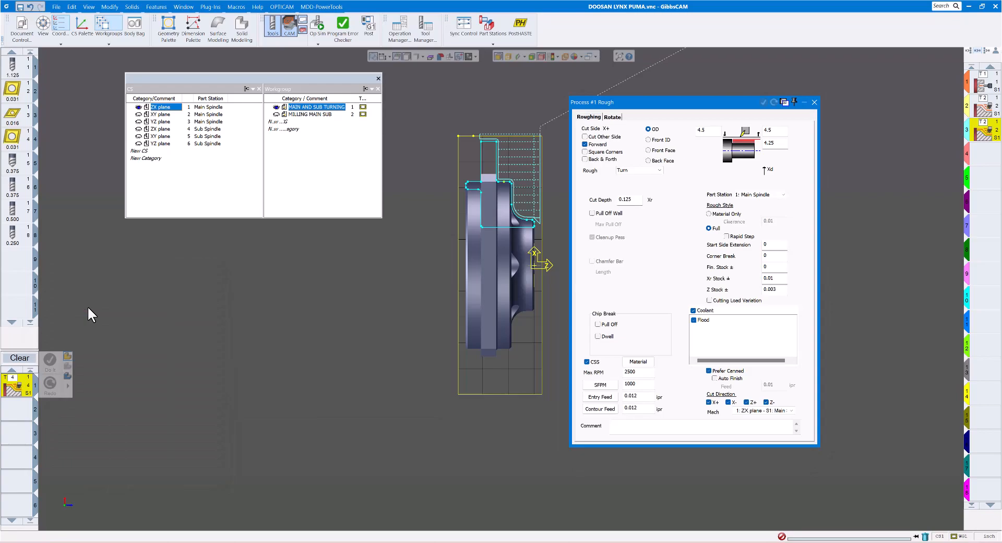
Set the boring tool's roughing process to Front ID with a 0.08 cut depth and close it
{"action": "left_click_drag", "start_coordinate": [693, 102], "coordinate": [734, 106]}
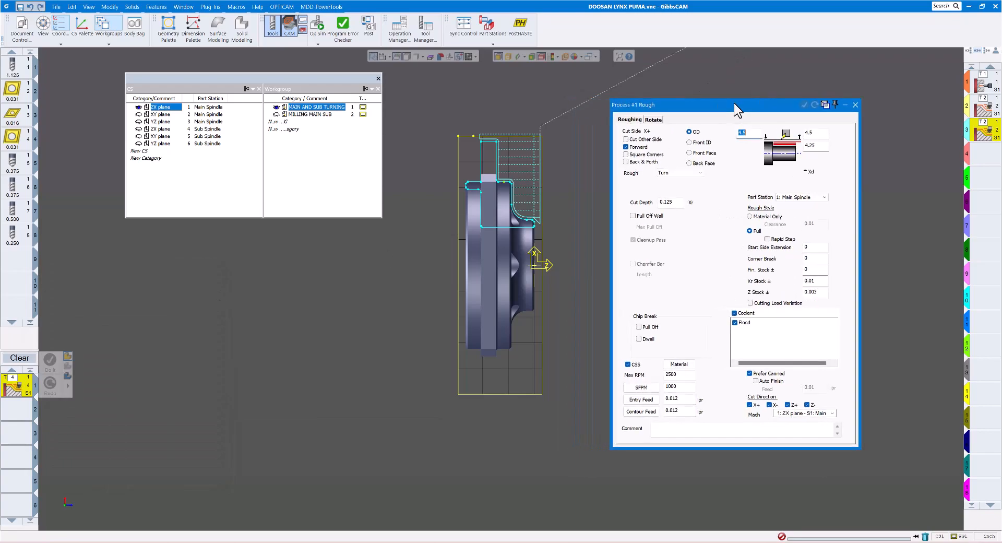
{"action": "left_click", "coordinate": [695, 144]}
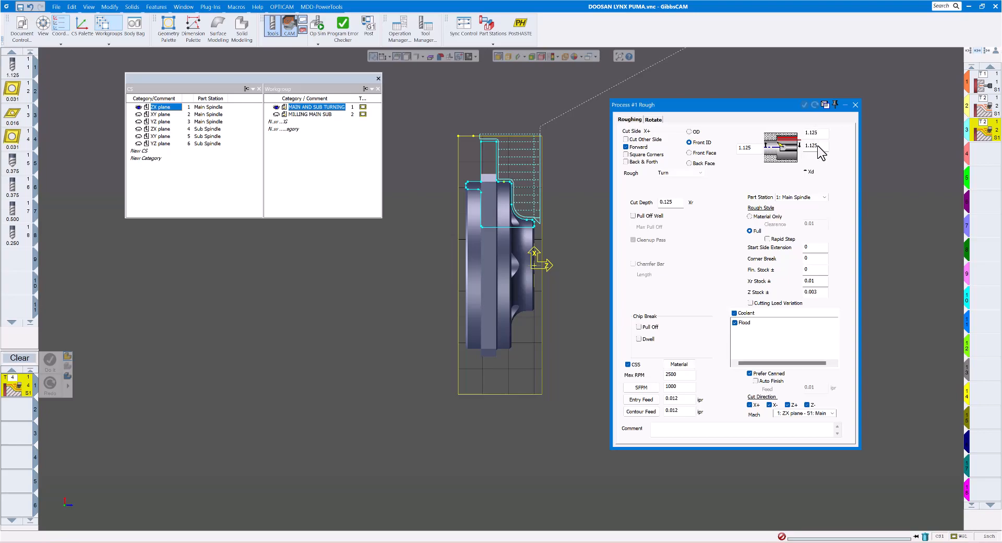
{"action": "double_click", "coordinate": [671, 202]}
{"action": "type", "text": ".08"}
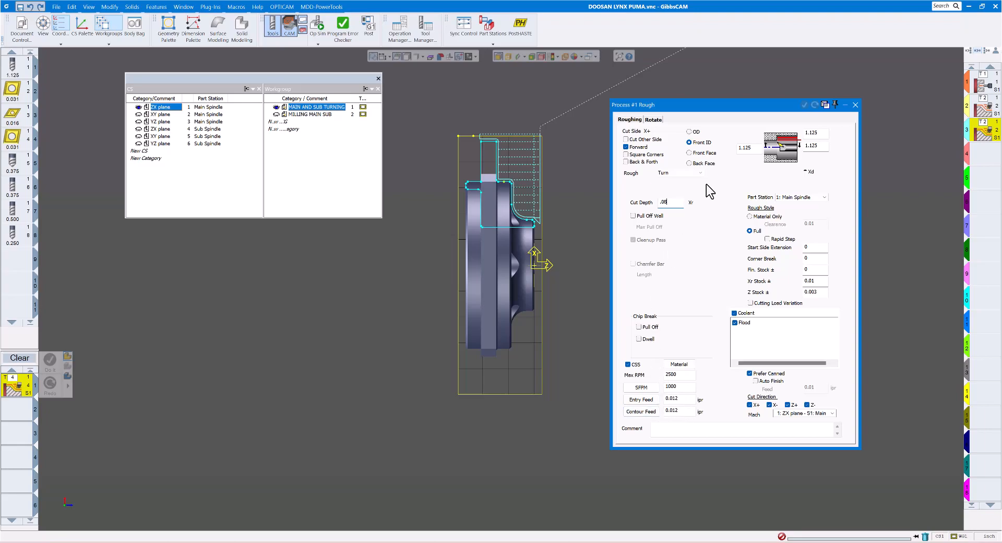
{"action": "left_click", "coordinate": [855, 105]}
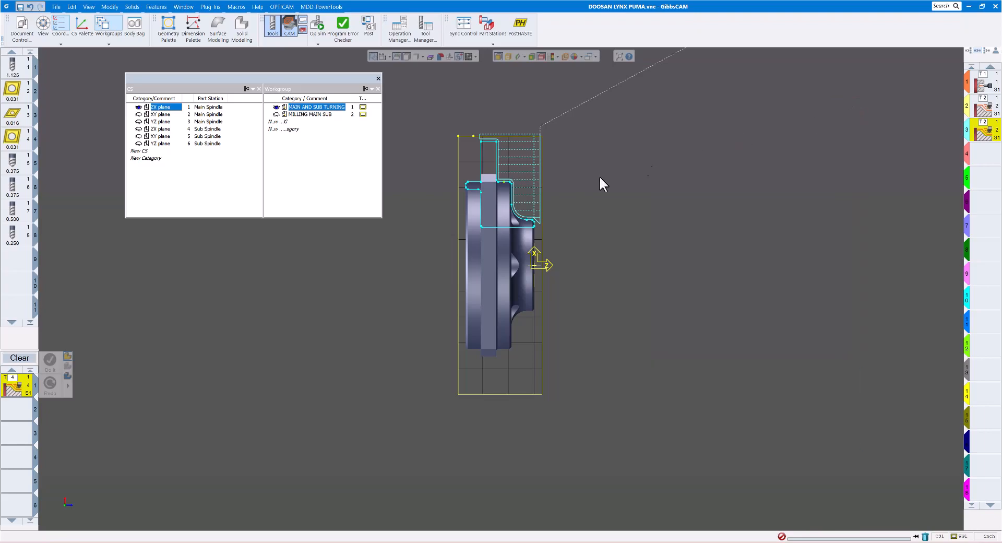
Mark the bore cut shape from the inner front chamfer along the bore line, extending its end to about Z -1.29
{"action": "scroll", "coordinate": [581, 267], "scroll_direction": "up", "scroll_amount": 5}
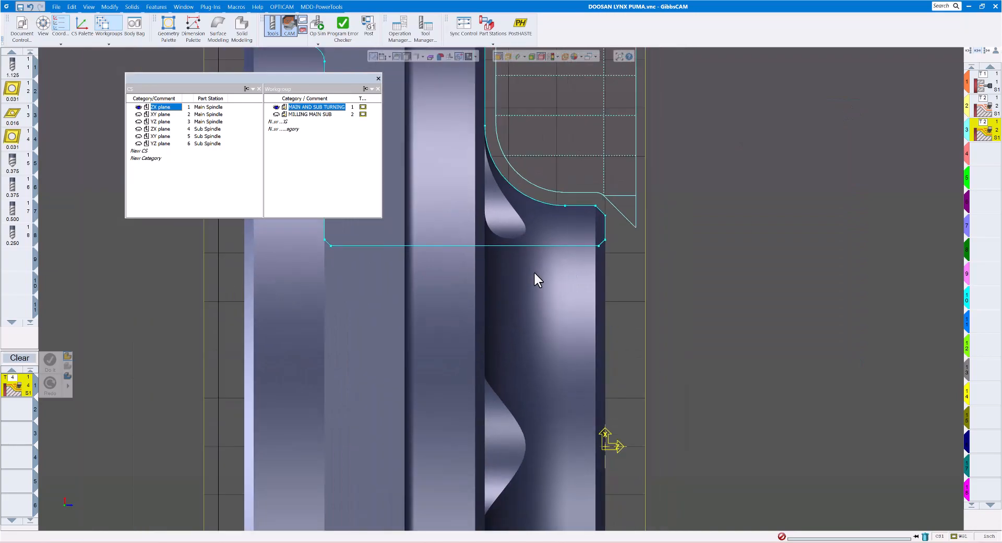
{"action": "scroll", "coordinate": [584, 254], "scroll_direction": "up", "scroll_amount": 3}
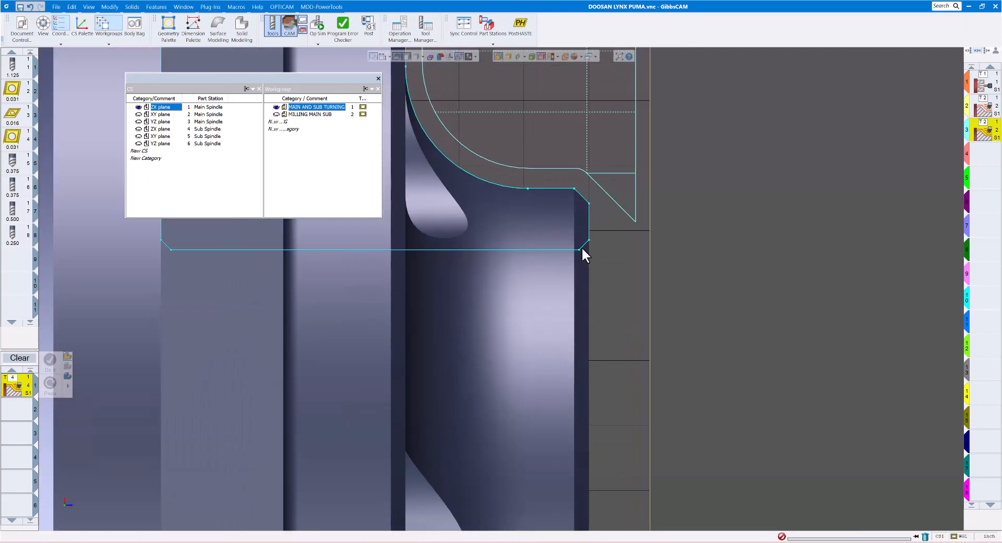
{"action": "left_click", "coordinate": [582, 246]}
{"action": "left_click", "coordinate": [565, 259]}
{"action": "left_click", "coordinate": [312, 250]}
{"action": "scroll", "coordinate": [312, 251], "scroll_direction": "down", "scroll_amount": 3}
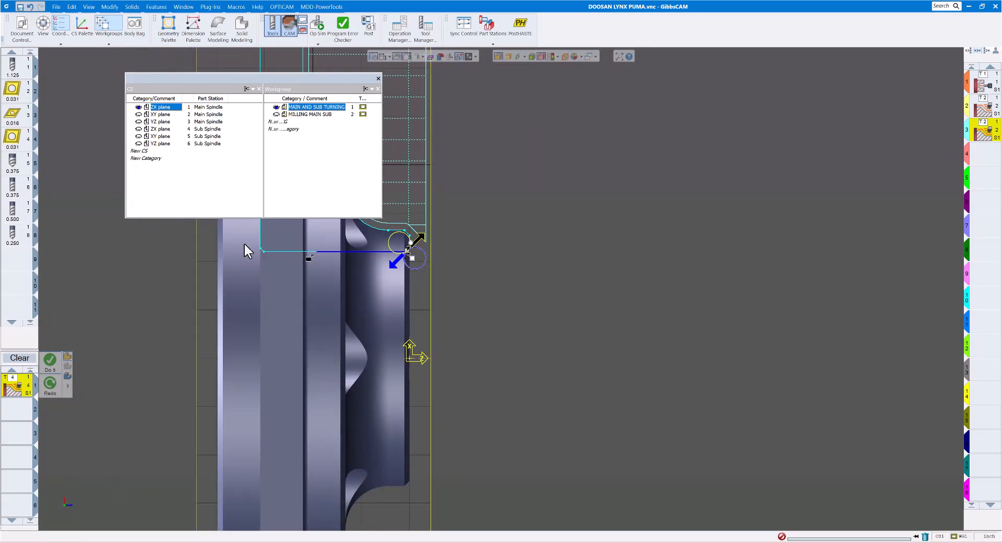
{"action": "left_click", "coordinate": [203, 244]}
{"action": "left_click", "coordinate": [186, 245]}
{"action": "scroll", "coordinate": [201, 271], "scroll_direction": "down", "scroll_amount": 1}
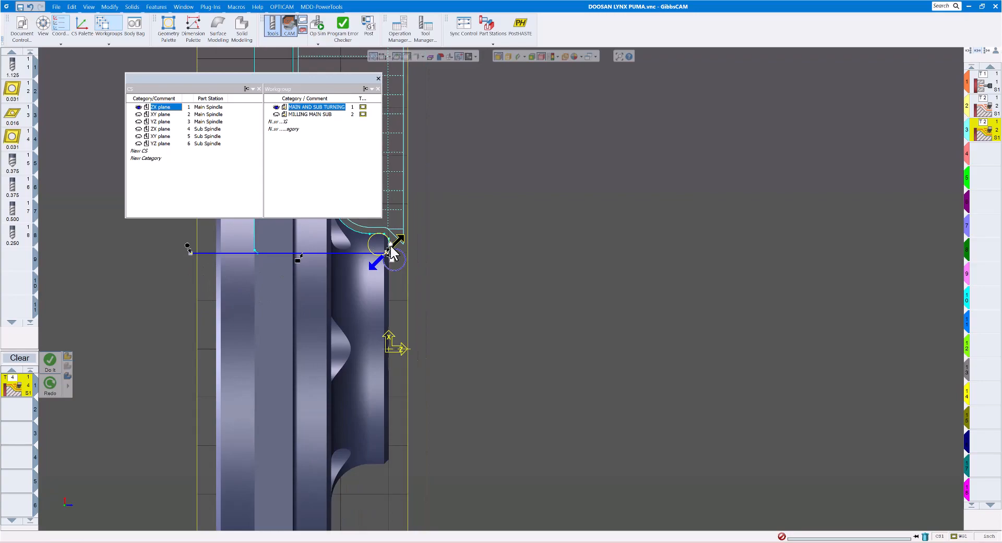
Set the bore cut's relative start point to 0.05 and generate the ID roughing operation
{"action": "right_click", "coordinate": [390, 245]}
{"action": "left_click", "coordinate": [412, 262]}
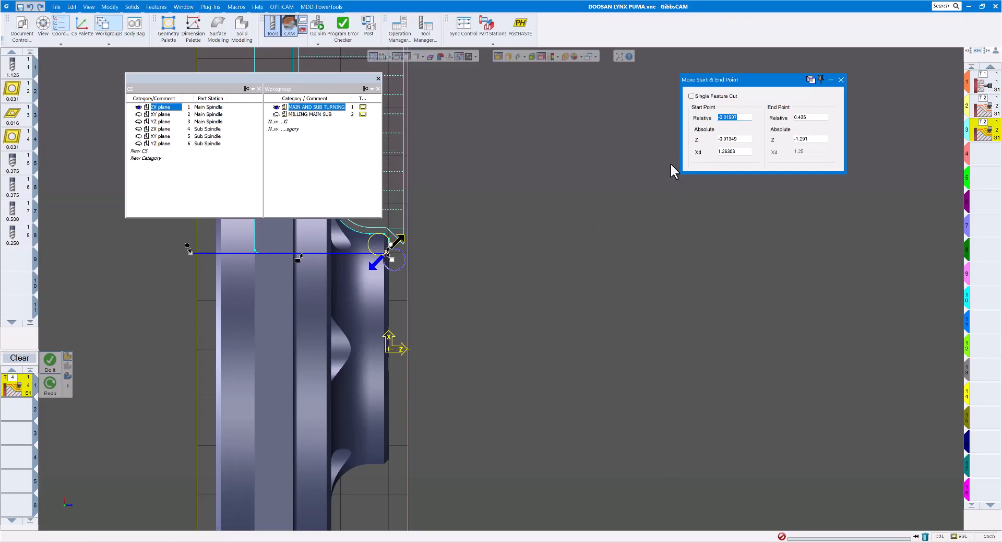
{"action": "type", "text": ".1"}
{"action": "key", "text": "BackSpace"}
{"action": "key", "text": "BackSpace"}
{"action": "type", "text": ".05"}
{"action": "left_click", "coordinate": [841, 79]}
{"action": "left_click", "coordinate": [50, 363]}
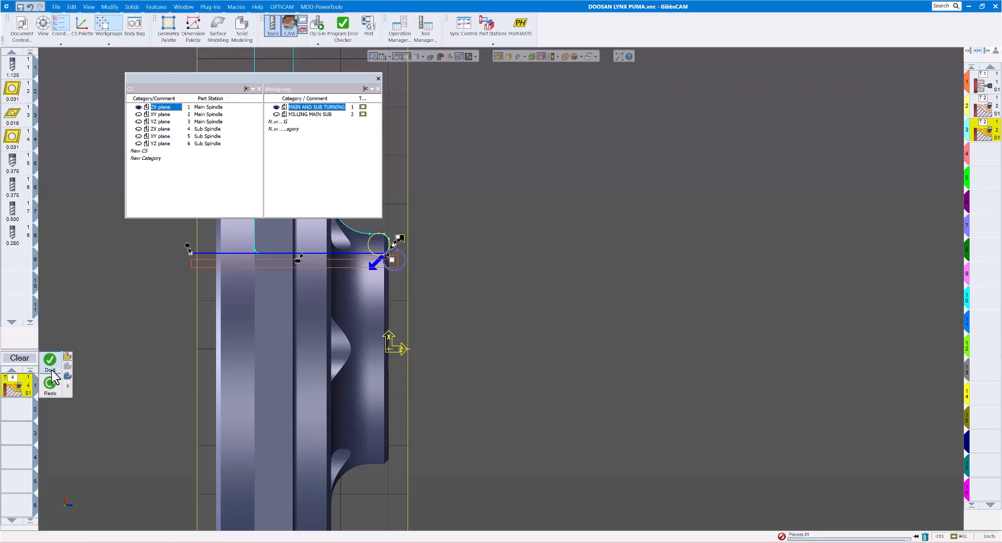
Change the position 4 boring tool's process to a turning Contour and set it to Front ID
{"action": "scroll", "coordinate": [381, 288], "scroll_direction": "down", "scroll_amount": 3}
{"action": "middle_click_drag", "start_coordinate": [428, 305], "coordinate": [552, 308]}
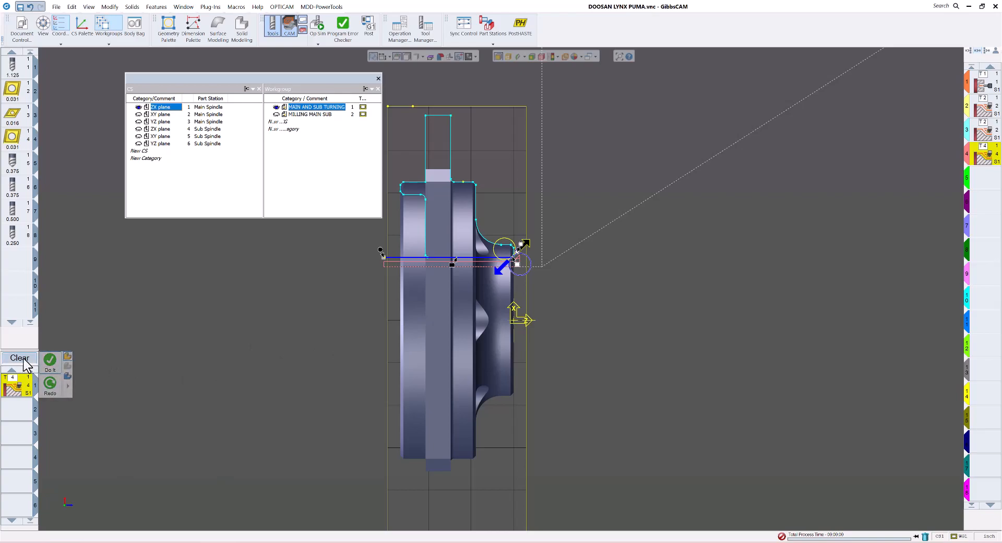
{"action": "left_click", "coordinate": [19, 387]}
{"action": "right_click", "coordinate": [19, 388]}
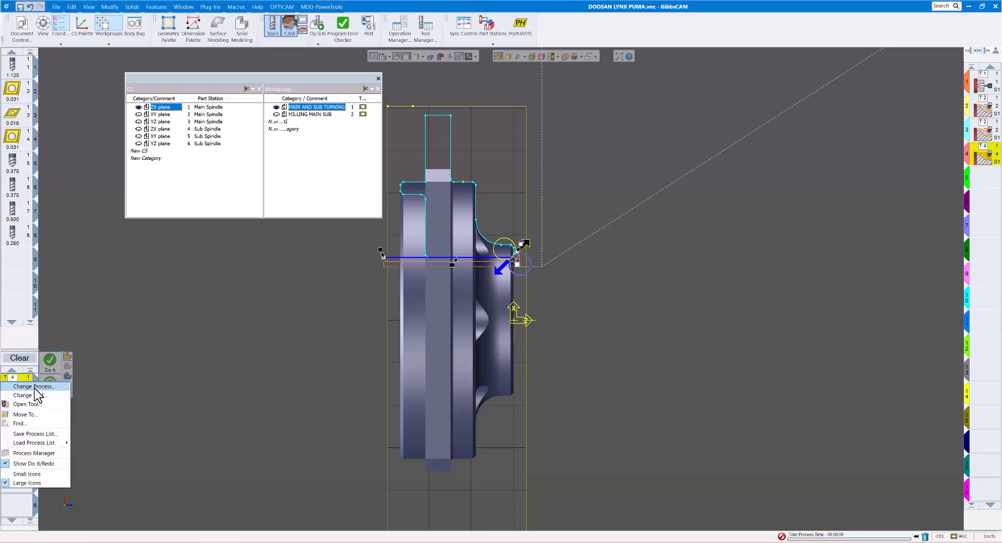
{"action": "left_click", "coordinate": [14, 395]}
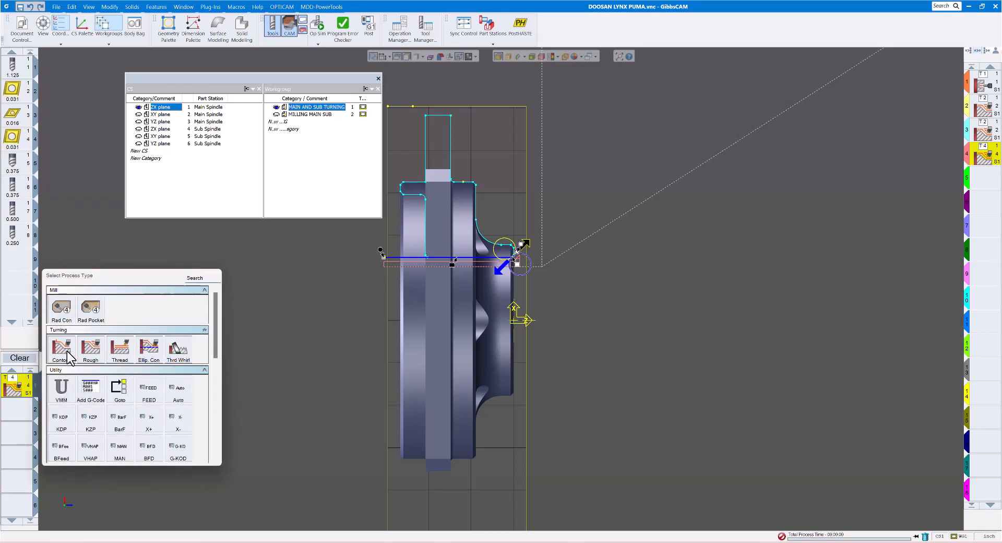
{"action": "left_click", "coordinate": [67, 351]}
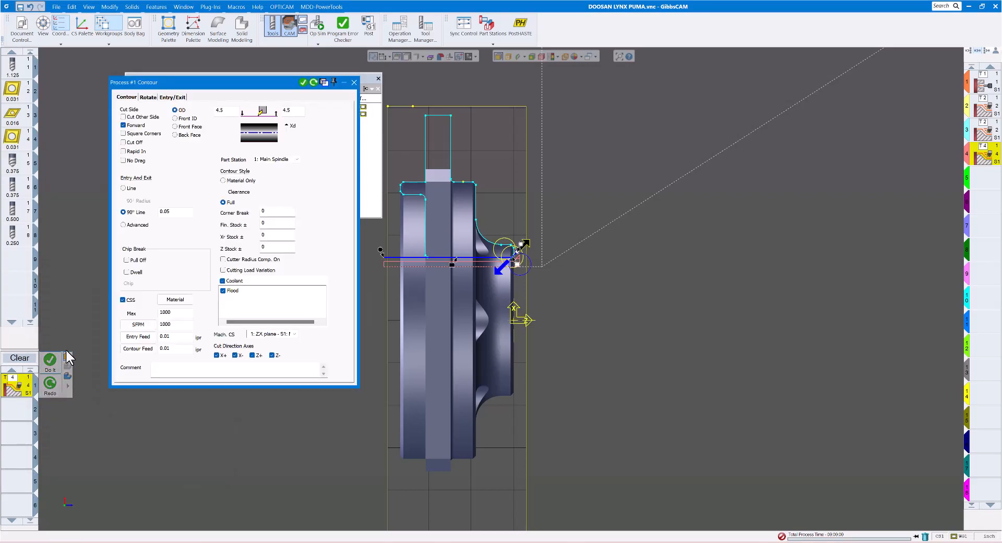
{"action": "left_click", "coordinate": [183, 119]}
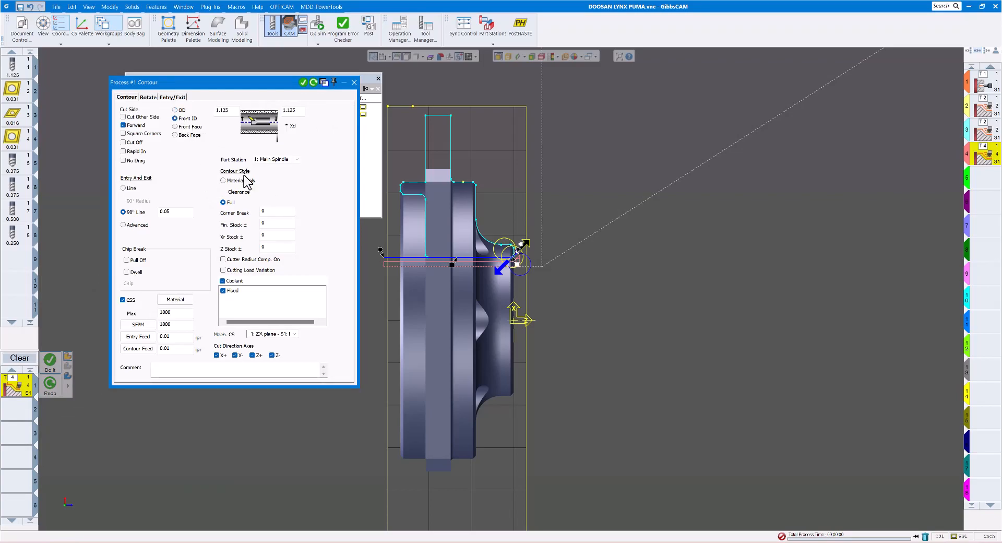
Set the ID contour's SFPM to 1500 and its entry and contour feeds to 0.007, and generate the bore finishing operation
{"action": "left_click", "coordinate": [230, 111]}
{"action": "double_click", "coordinate": [175, 324]}
{"action": "type", "text": "1500"}
{"action": "key", "text": "Tab"}
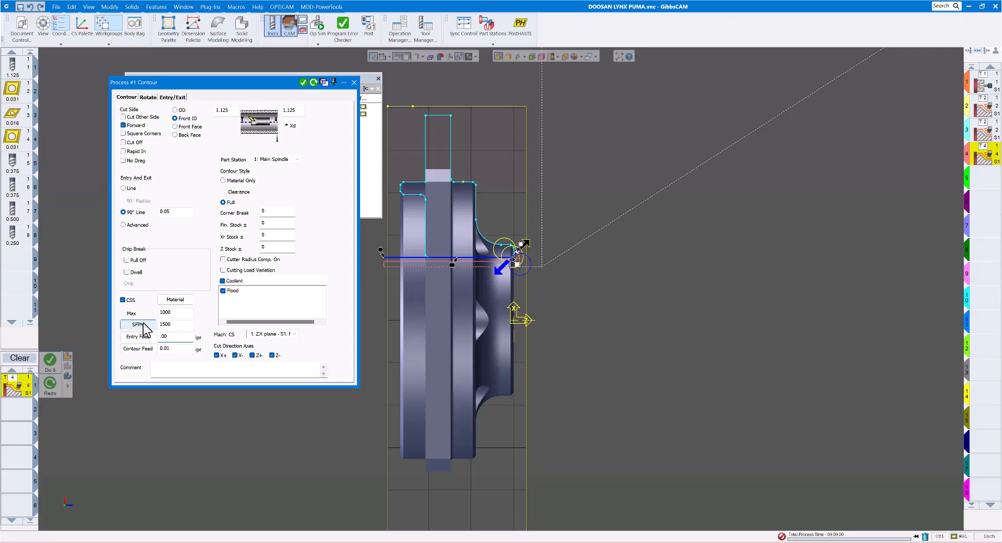
{"action": "key", "text": "Tab"}
{"action": "type", "text": ".00"}
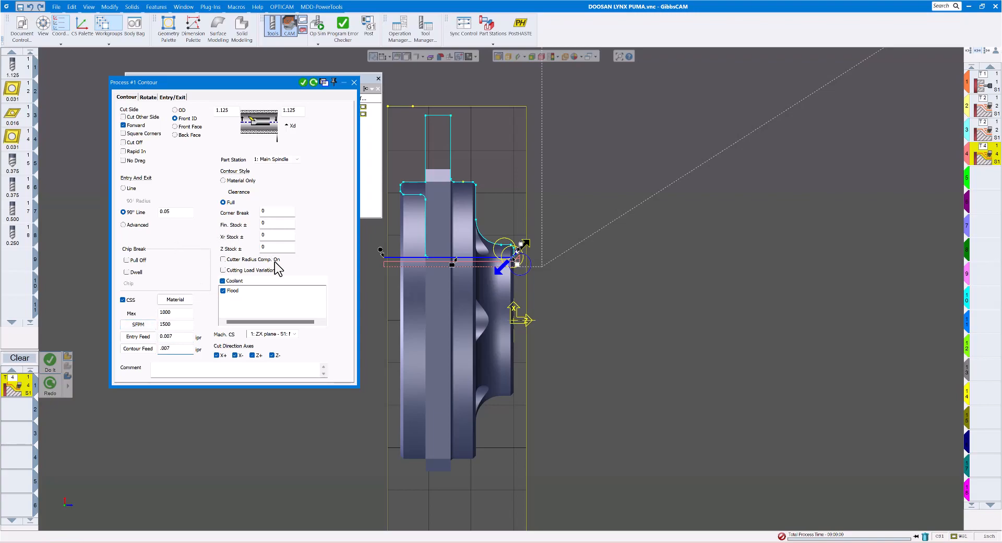
{"action": "left_click", "coordinate": [354, 82]}
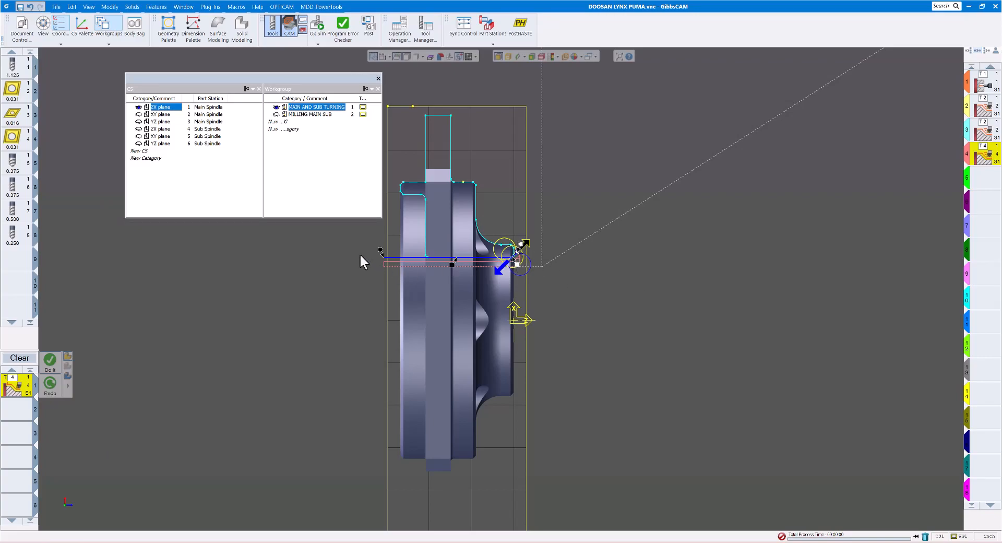
{"action": "left_click", "coordinate": [50, 360]}
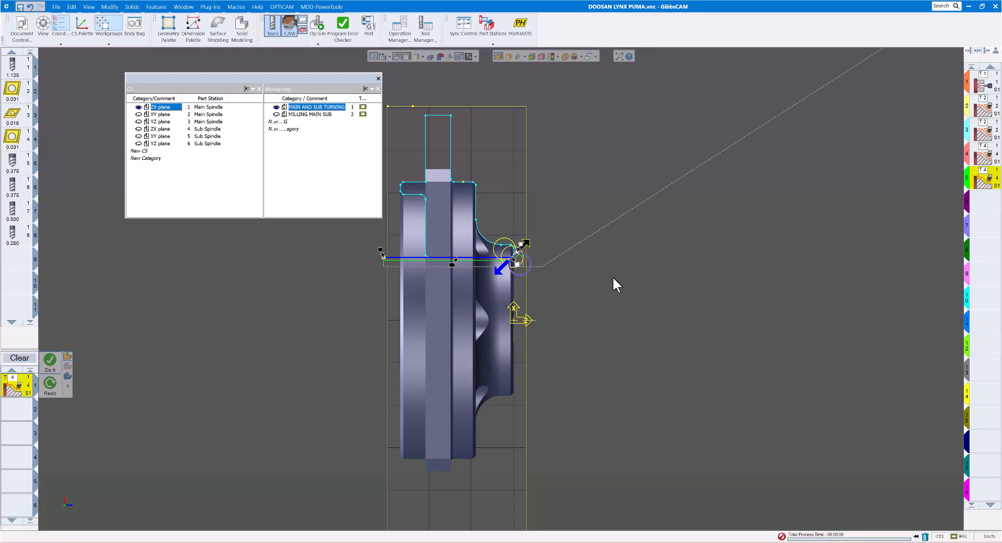
{"action": "scroll", "coordinate": [596, 307], "scroll_direction": "down", "scroll_amount": 2}
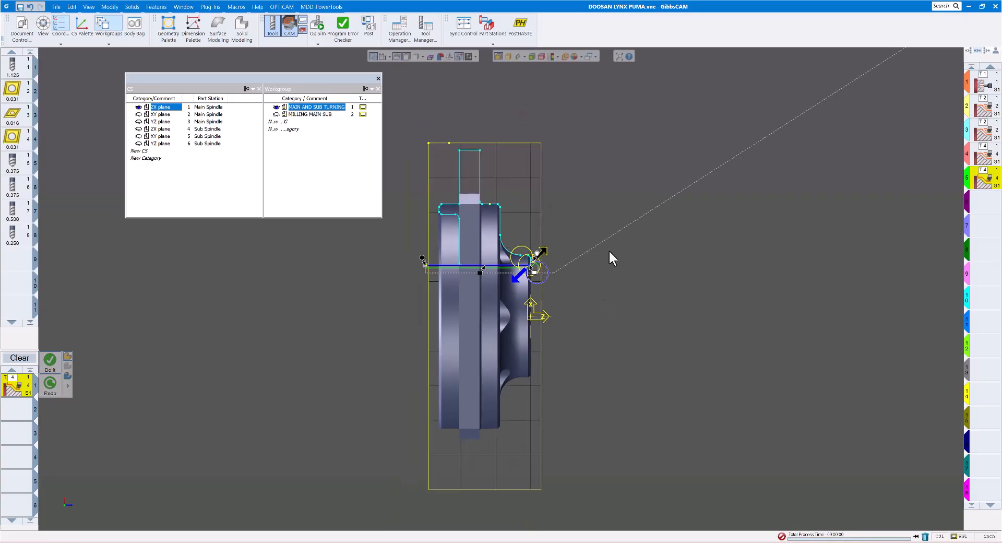
{"action": "left_click", "coordinate": [589, 224]}
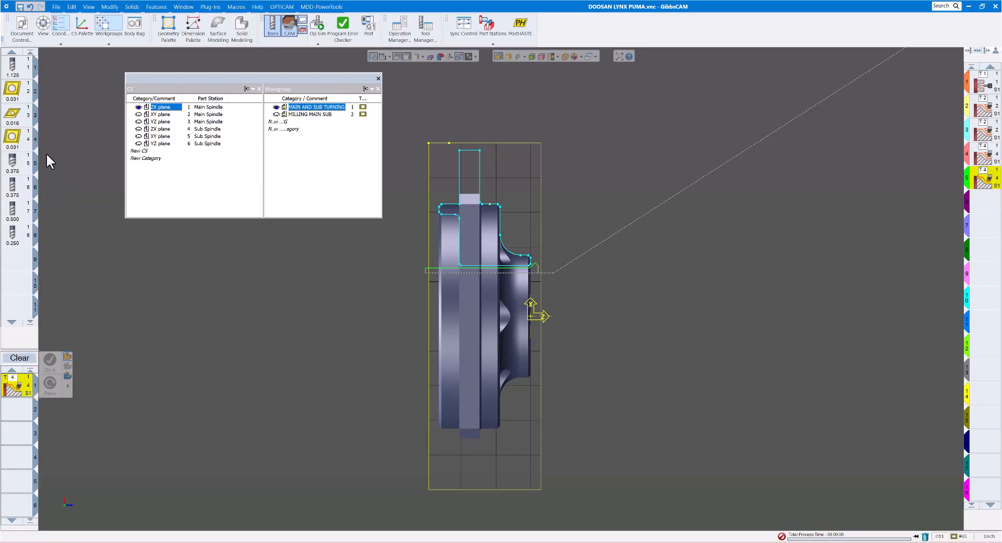
Assign the 0.016 radius turning tool at position 3 to the contour process and set it to OD
{"action": "left_click_drag", "start_coordinate": [18, 118], "coordinate": [48, 152]}
{"action": "left_click_drag", "start_coordinate": [9, 384], "coordinate": [9, 385]}
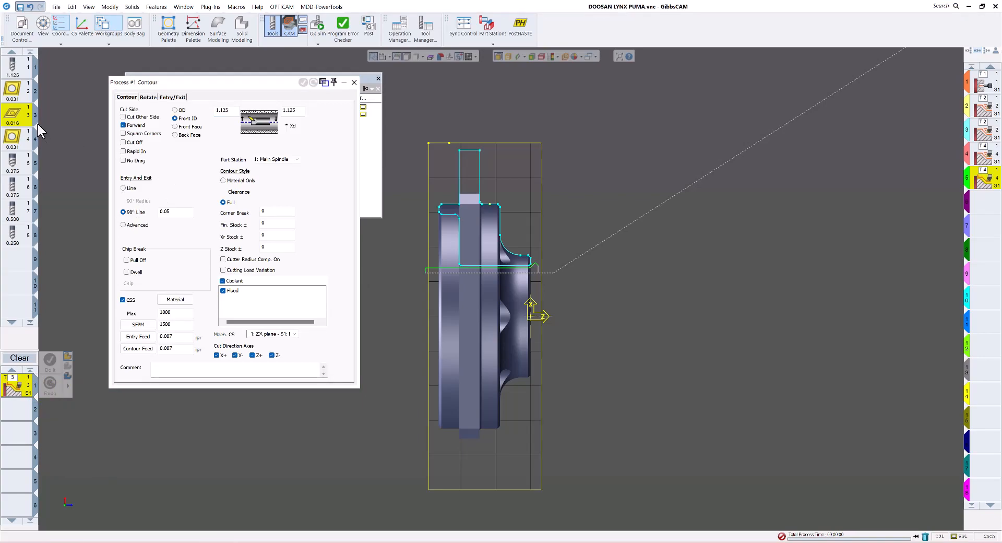
{"action": "left_click", "coordinate": [179, 114]}
{"action": "left_click_drag", "start_coordinate": [248, 82], "coordinate": [281, 156]}
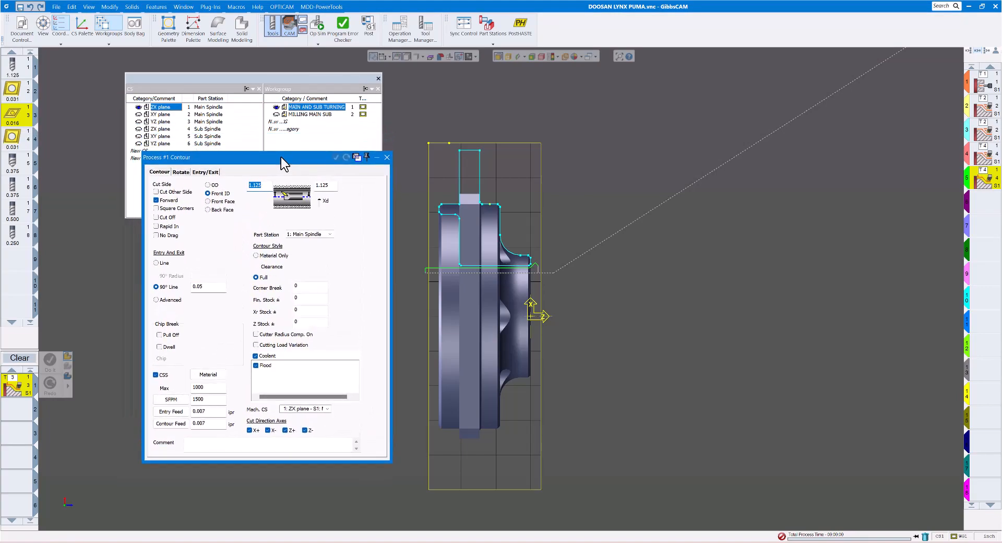
{"action": "left_click", "coordinate": [212, 186]}
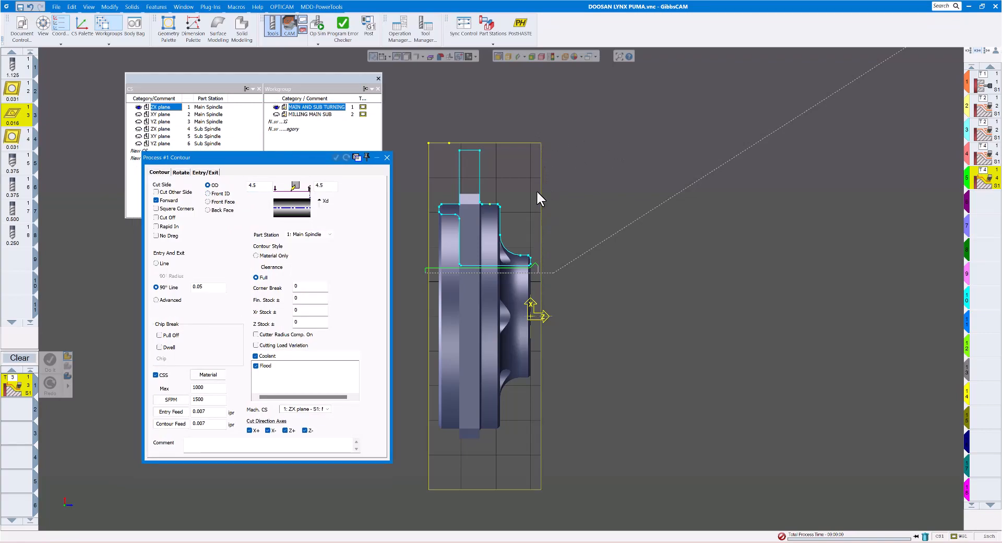
Set the OD contour's entry clearance diameter and maximum spindle speed, and close the process
{"action": "left_click_drag", "start_coordinate": [262, 186], "coordinate": [242, 184]}
{"action": "type", "text": "1"}
{"action": "left_click_drag", "start_coordinate": [206, 389], "coordinate": [173, 390]}
{"action": "type", "text": "1"}
{"action": "key", "text": "Tab"}
{"action": "left_click", "coordinate": [387, 157]}
Mark the OD finishing cut from the front face along the profile to the flange's outer diameter and generate the contour operation
{"action": "left_click_drag", "start_coordinate": [486, 229], "coordinate": [581, 320]}
{"action": "left_click", "coordinate": [483, 221]}
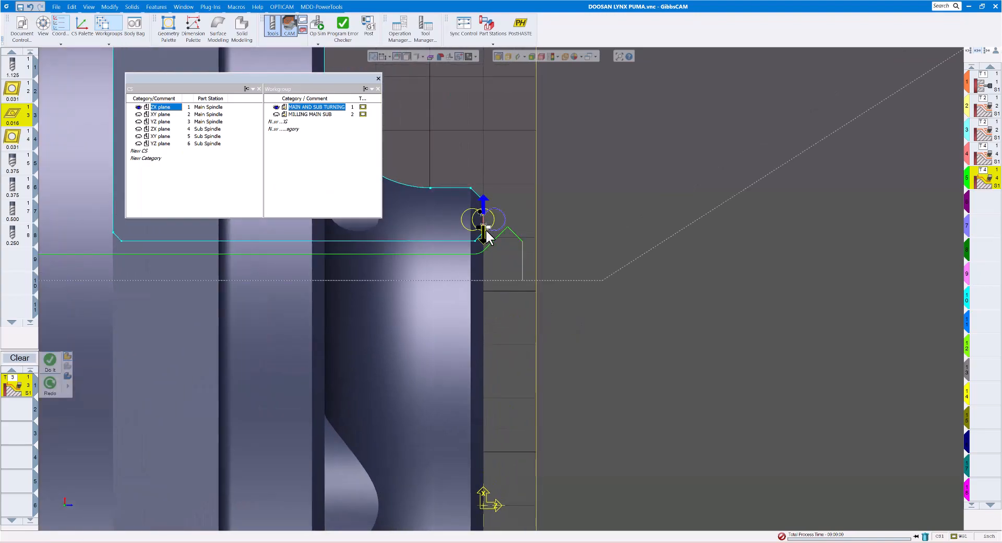
{"action": "scroll", "coordinate": [502, 284], "scroll_direction": "down", "scroll_amount": 2}
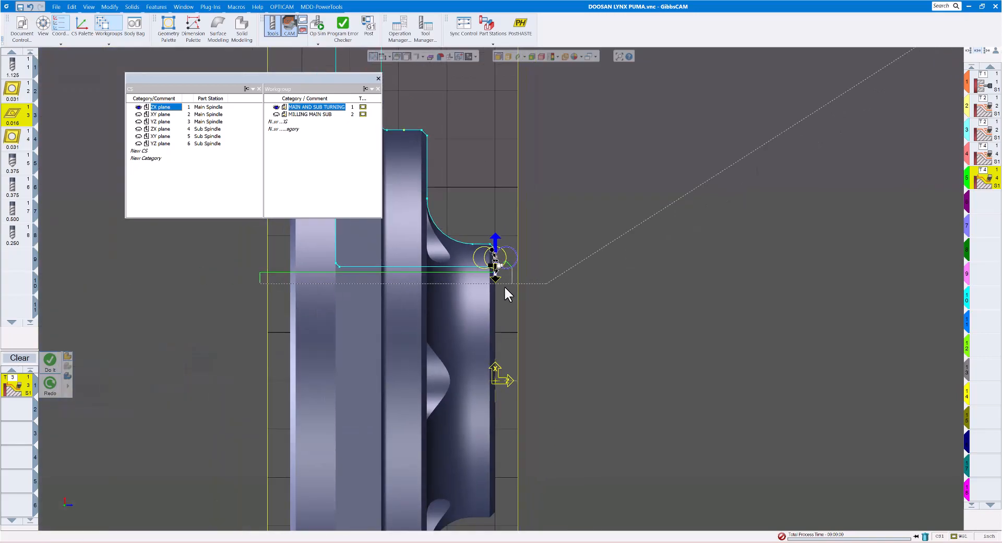
{"action": "scroll", "coordinate": [504, 286], "scroll_direction": "down", "scroll_amount": 2}
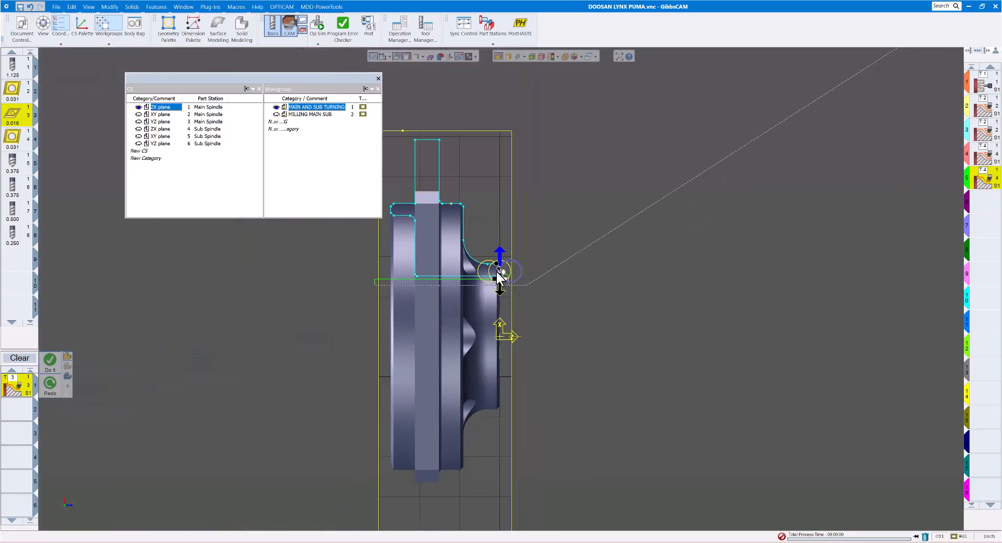
{"action": "left_click", "coordinate": [431, 138]}
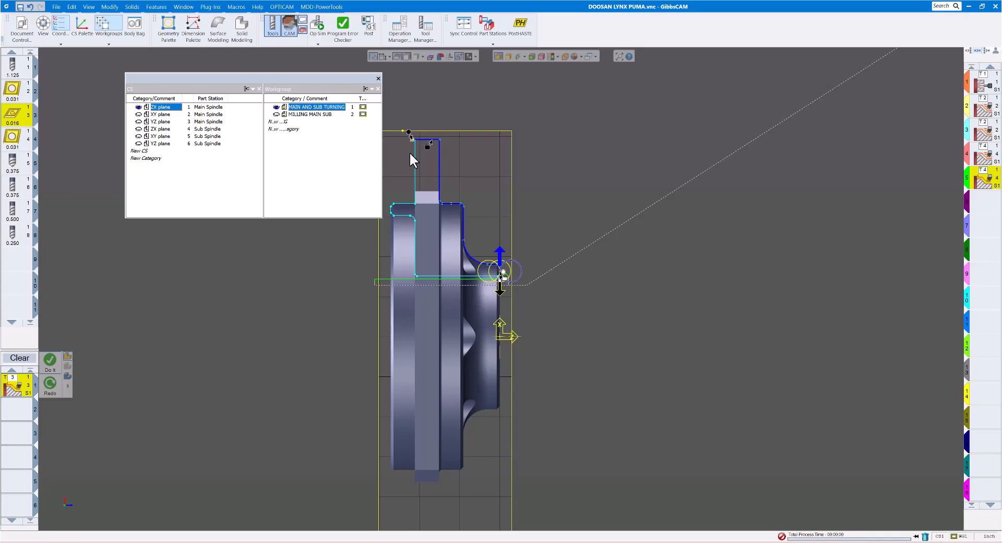
{"action": "left_click", "coordinate": [50, 360]}
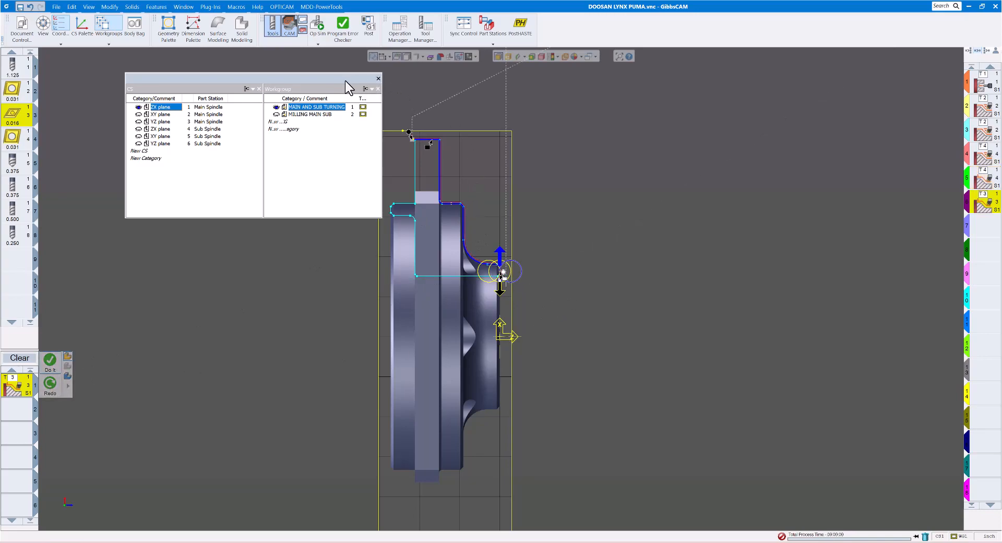
Run the Op Sim rendering of all the main-spindle turning operations from the beginning
{"action": "left_click_drag", "start_coordinate": [319, 79], "coordinate": [253, 77]}
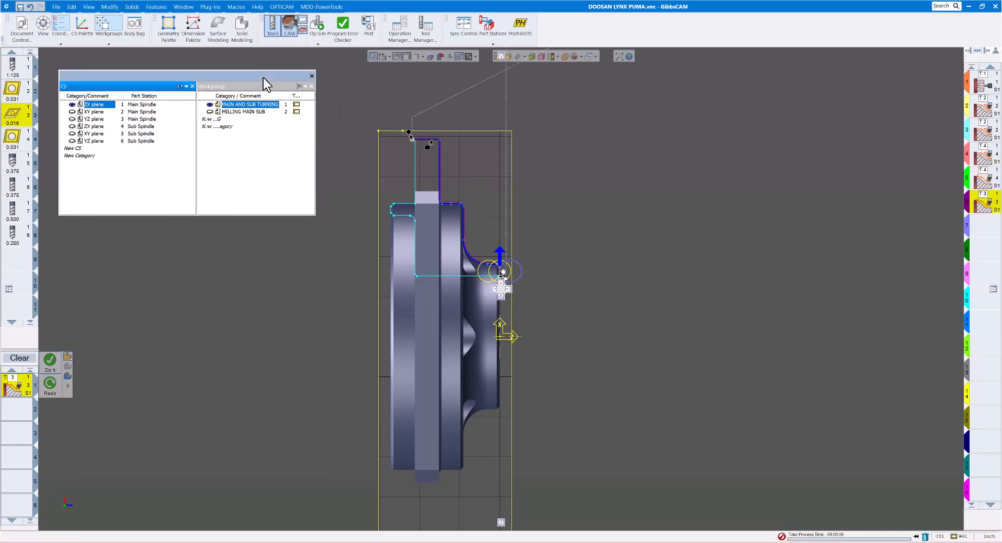
{"action": "left_click", "coordinate": [320, 31]}
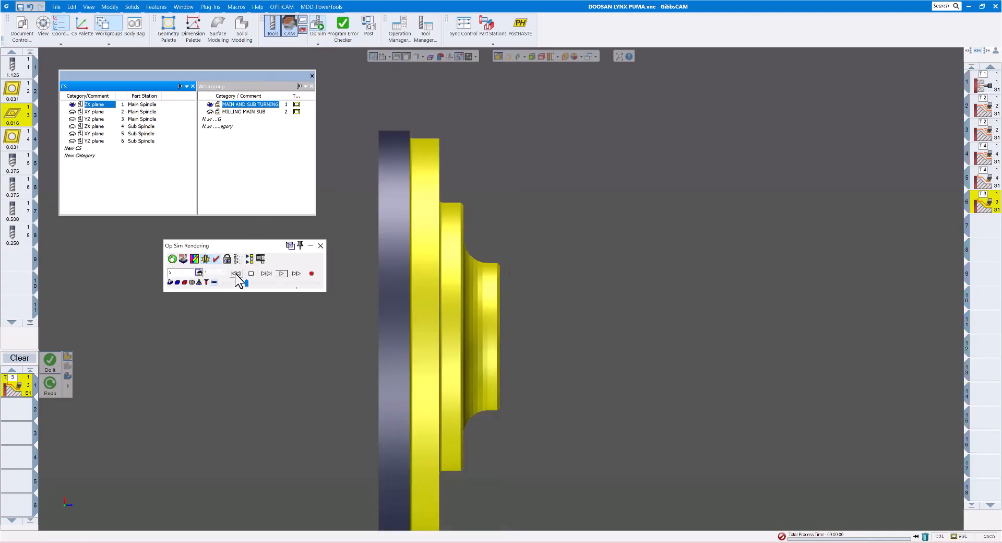
{"action": "left_click", "coordinate": [236, 274]}
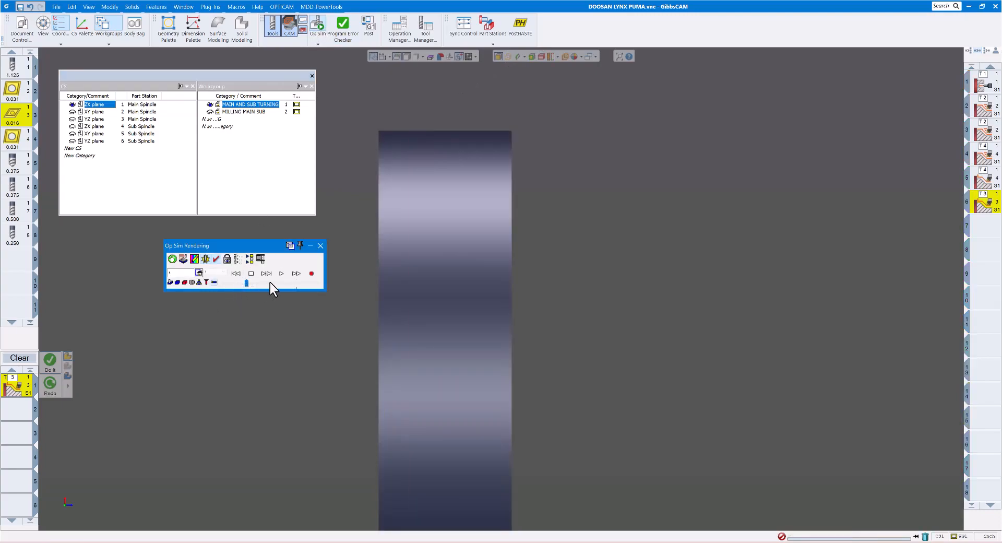
{"action": "left_click", "coordinate": [282, 273]}
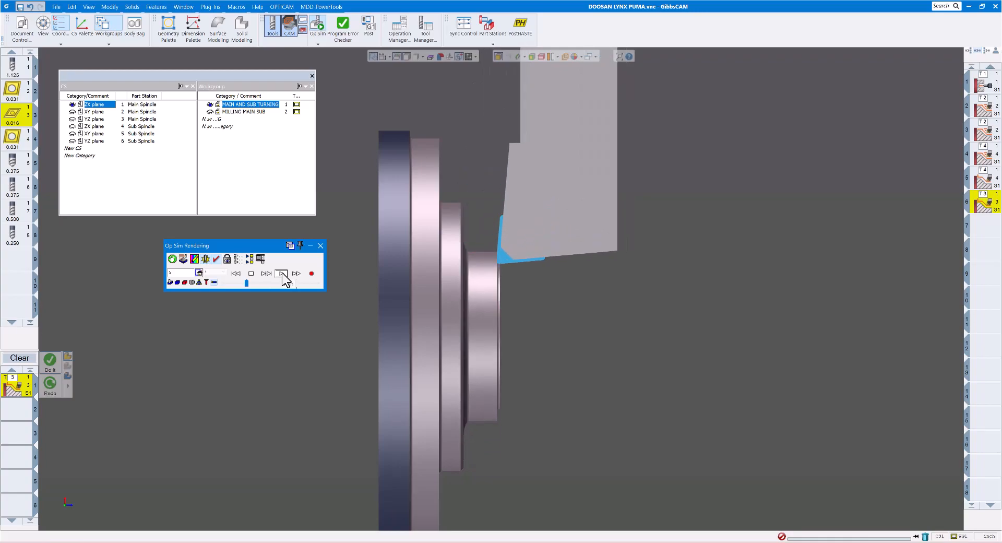
Examine the simulated part's bore and OD steps in section view and as a full solid
{"action": "left_click", "coordinate": [192, 282]}
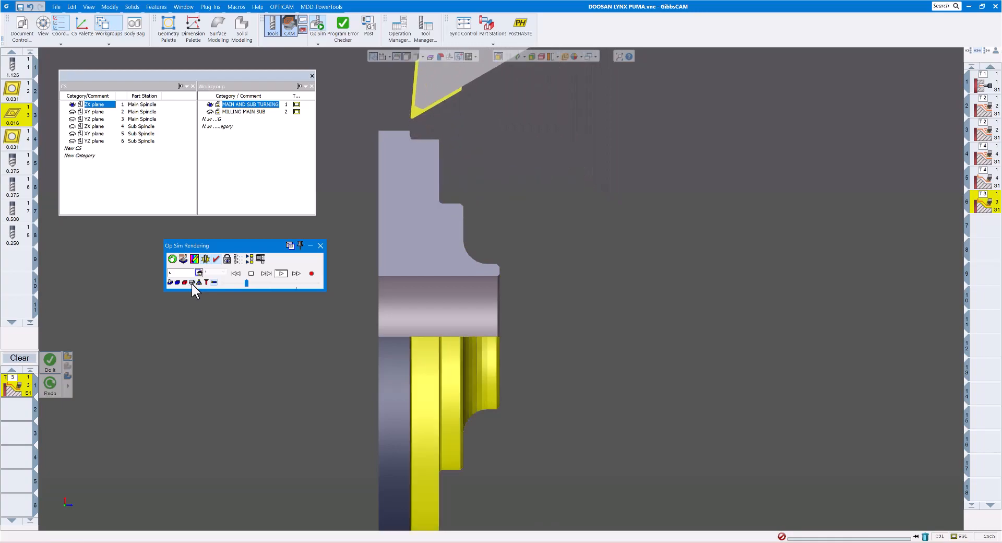
{"action": "scroll", "coordinate": [425, 294], "scroll_direction": "down", "scroll_amount": 3}
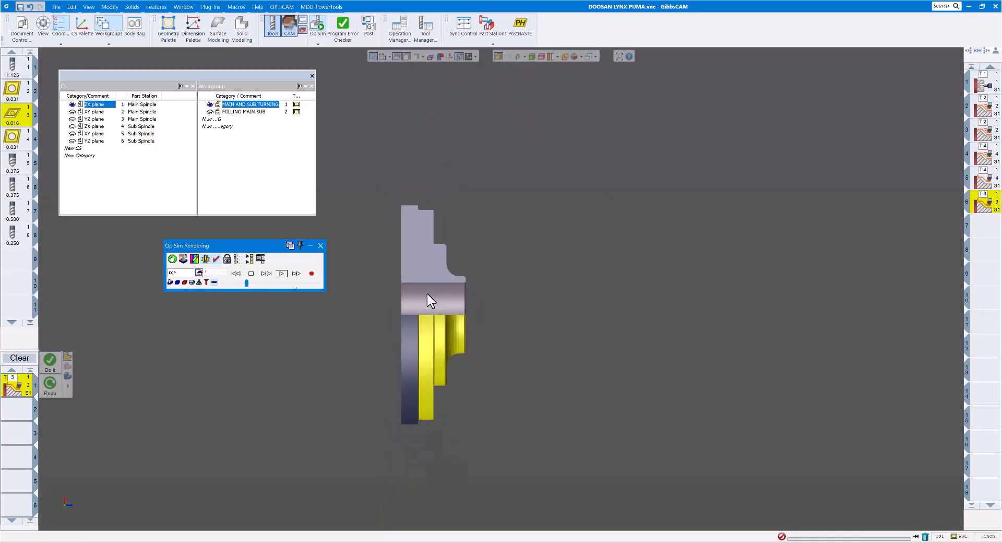
{"action": "scroll", "coordinate": [471, 297], "scroll_direction": "up", "scroll_amount": 3}
{"action": "middle_click_drag", "start_coordinate": [470, 295], "coordinate": [471, 292]}
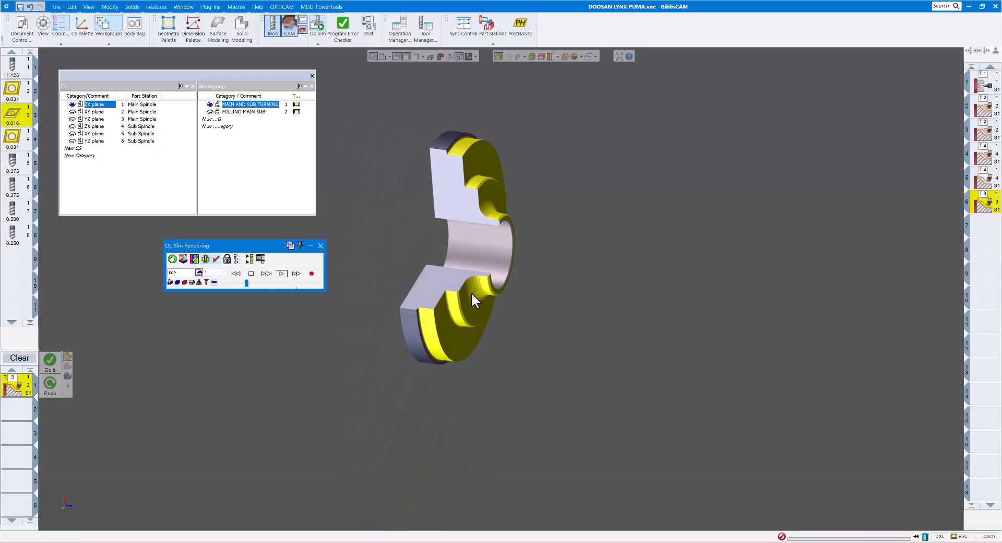
{"action": "left_click", "coordinate": [192, 282]}
{"action": "left_click", "coordinate": [192, 283]}
{"action": "middle_click_drag", "start_coordinate": [540, 295], "coordinate": [378, 279]}
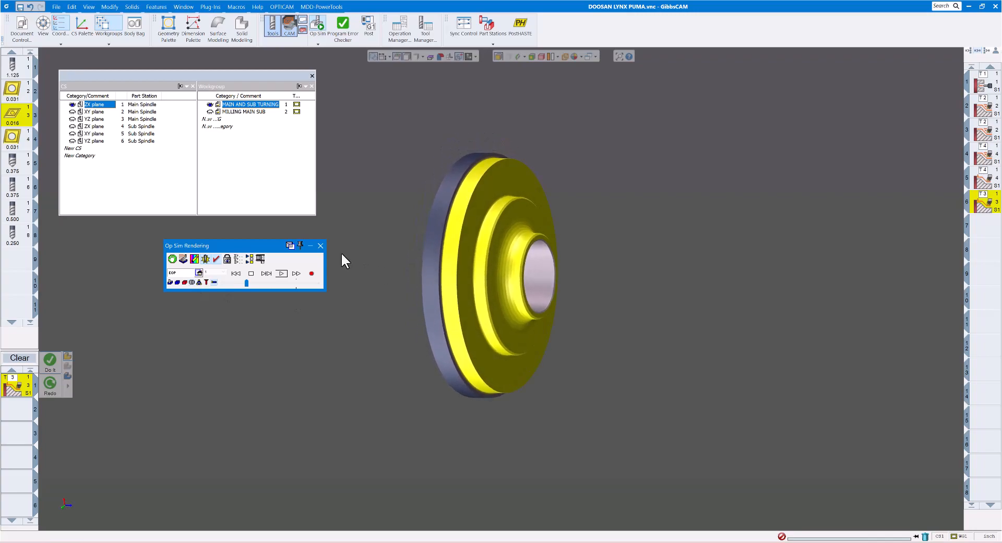
Set the simulation's cut color mode to Tool Number, leaving the Op 1 color as it is
{"action": "left_click", "coordinate": [195, 259]}
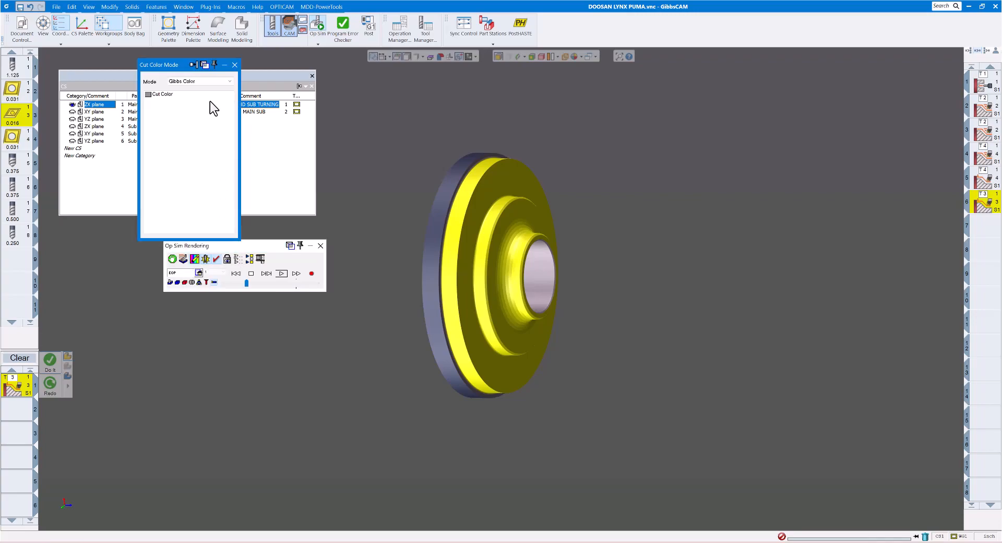
{"action": "left_click", "coordinate": [197, 83]}
{"action": "left_click", "coordinate": [194, 107]}
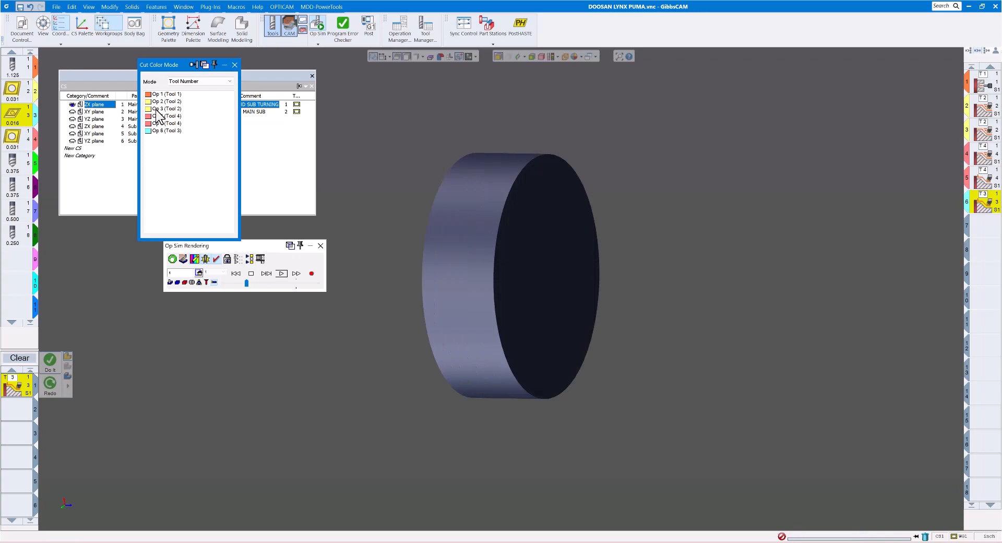
{"action": "left_click", "coordinate": [150, 96]}
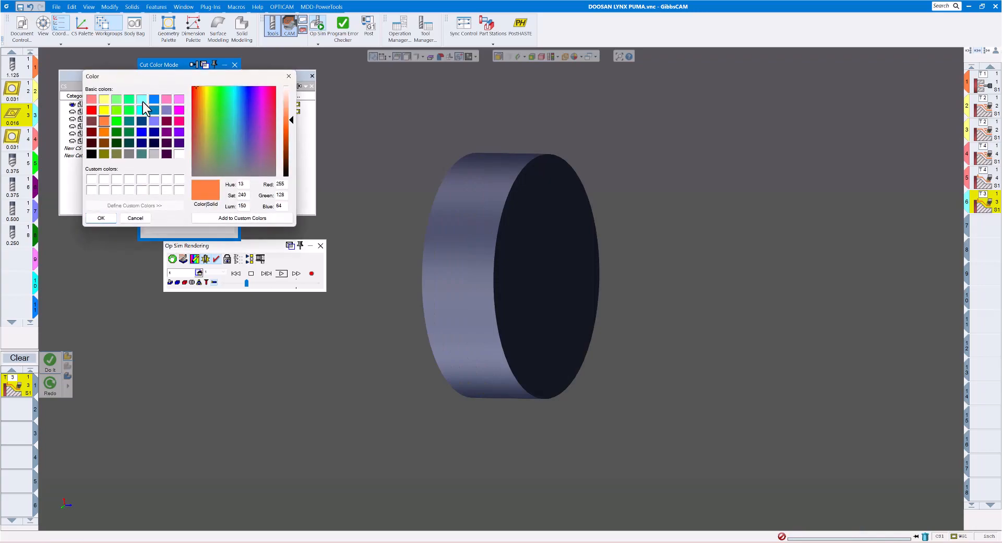
{"action": "left_click", "coordinate": [289, 76]}
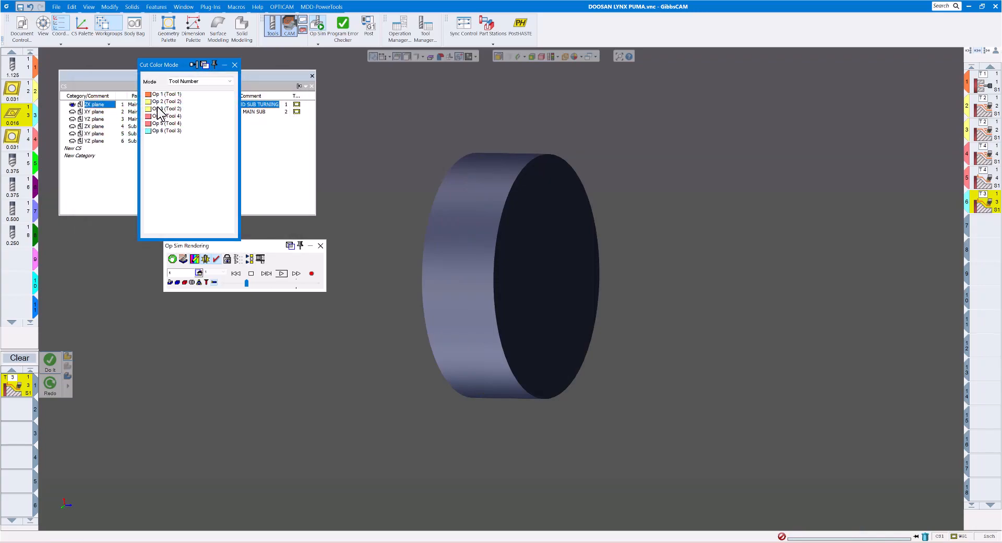
{"action": "left_click", "coordinate": [235, 65]}
Replay the simulation with tool-based colors, raise its playback speed slightly and examine the cut surfaces
{"action": "left_click", "coordinate": [281, 273]}
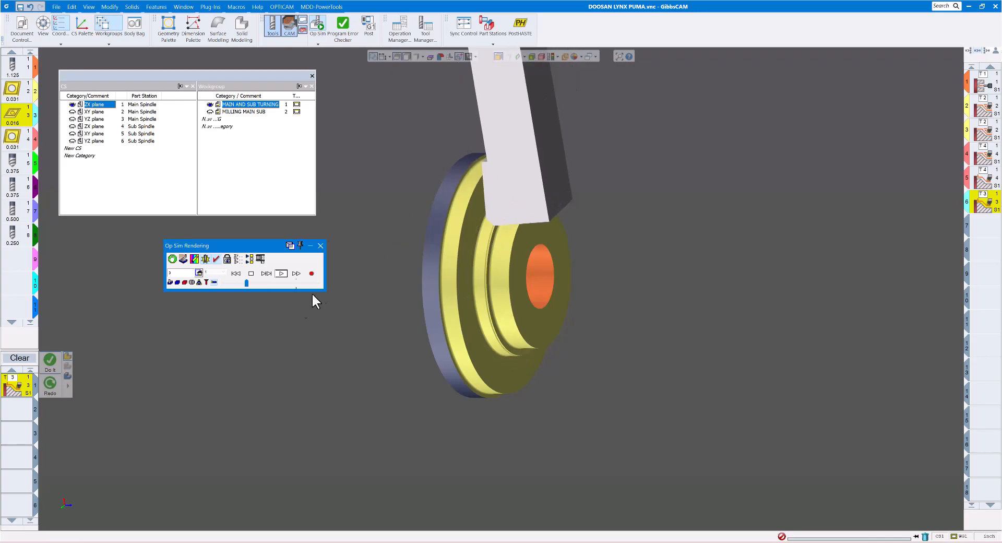
{"action": "left_click", "coordinate": [255, 284]}
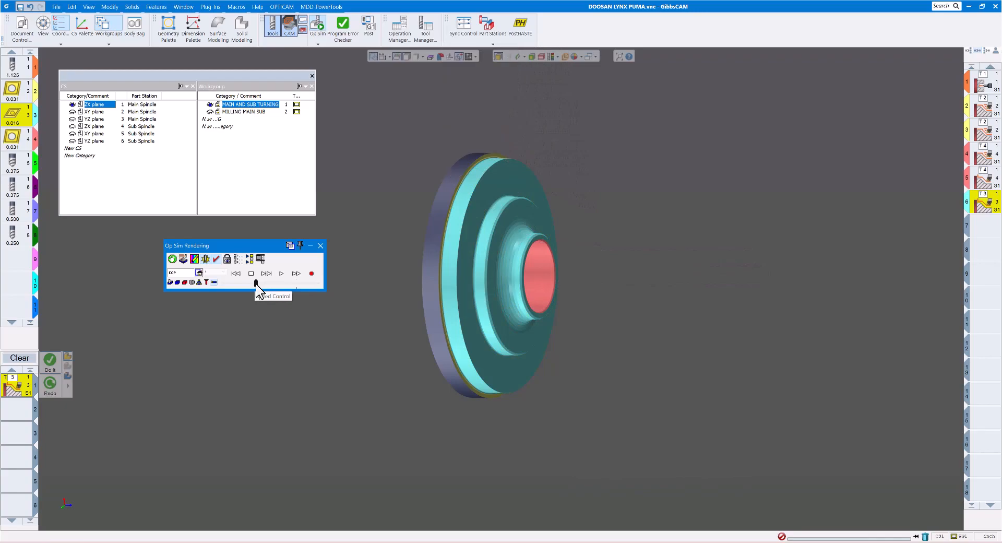
{"action": "middle_click_drag", "start_coordinate": [672, 190], "coordinate": [612, 202]}
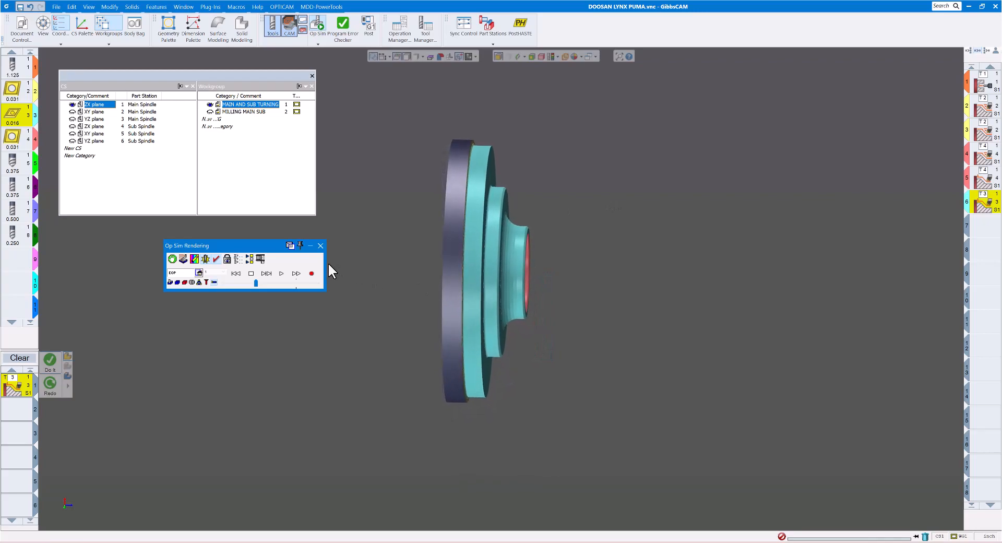
Examine the Op Sim performance, chord height and collision settings
{"action": "right_click", "coordinate": [237, 251]}
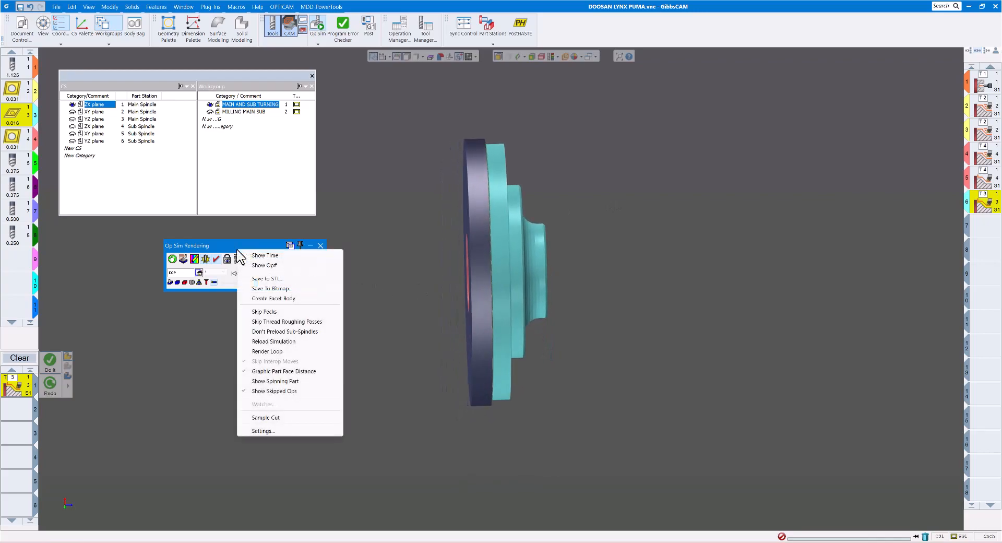
{"action": "left_click", "coordinate": [260, 433]}
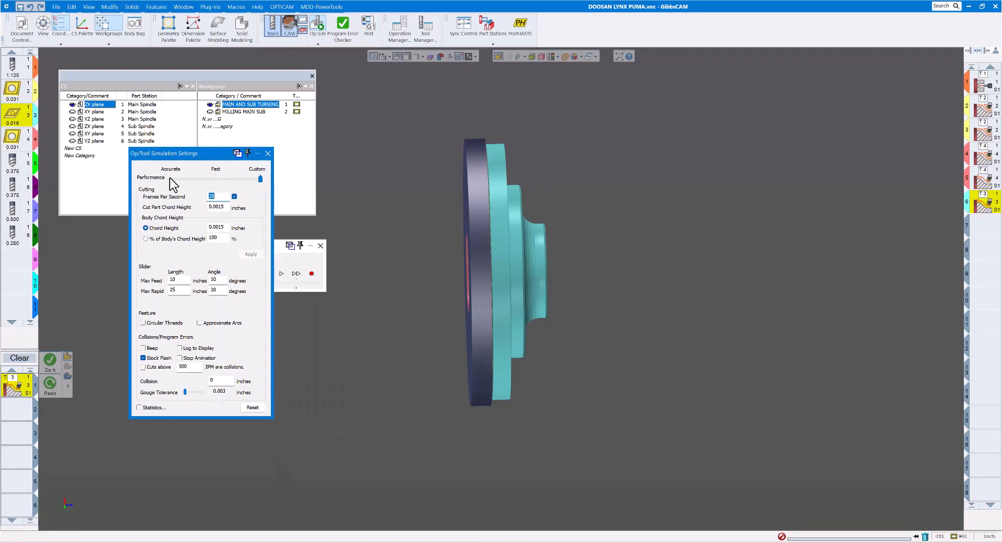
{"action": "left_click", "coordinate": [268, 154]}
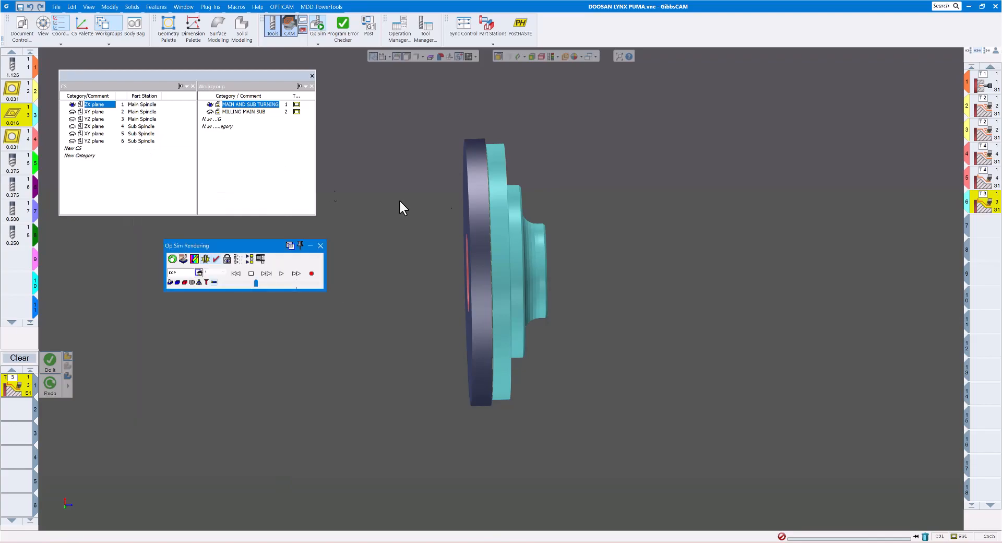
Exit the Op Sim rendering and return to the flange model with nothing selected
{"action": "left_click", "coordinate": [74, 491]}
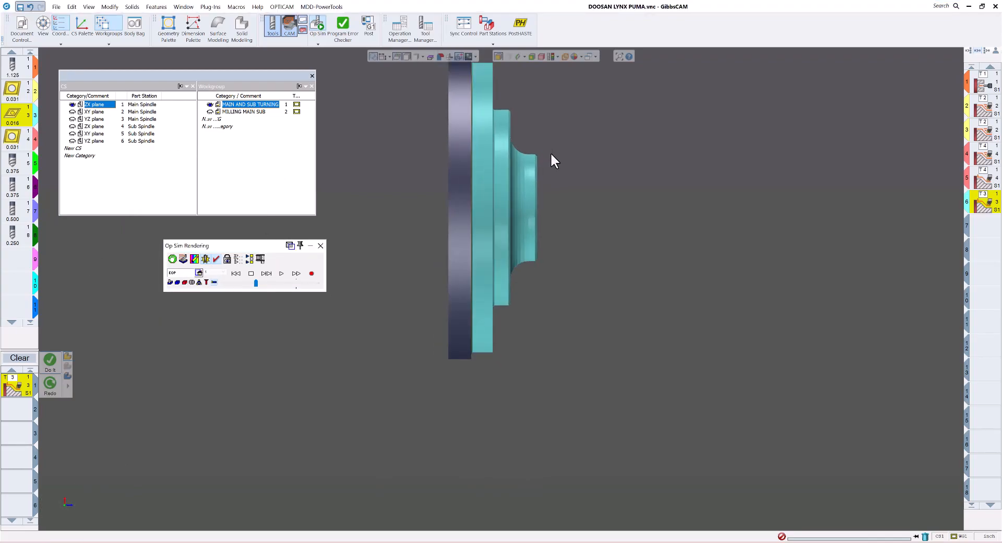
{"action": "left_click", "coordinate": [321, 245]}
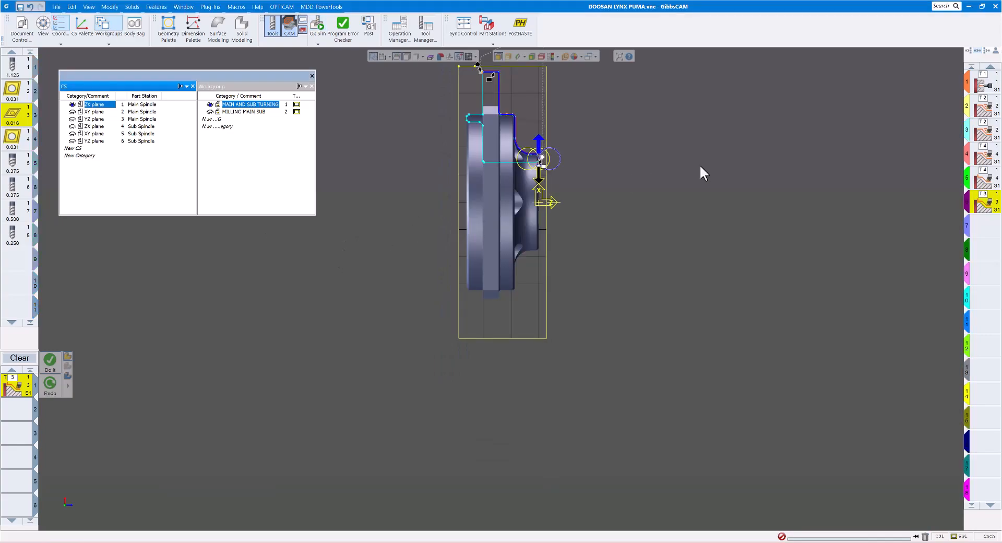
{"action": "left_click", "coordinate": [669, 181]}
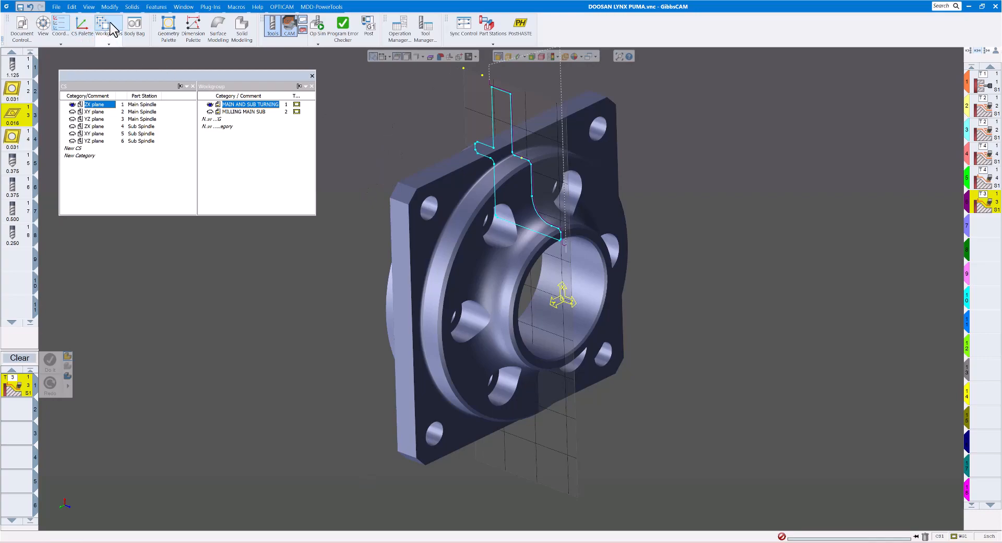
Make the MILLING MAIN SUB workgroup current, widen the workgroup list and its comment column, and hide the CAM operations
{"action": "left_click", "coordinate": [249, 112]}
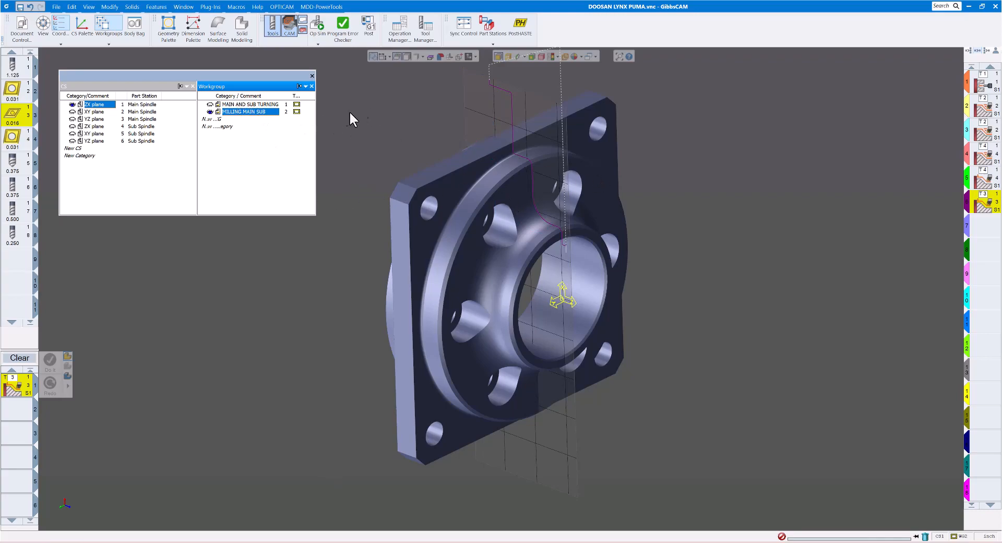
{"action": "left_click_drag", "start_coordinate": [316, 110], "coordinate": [359, 111]}
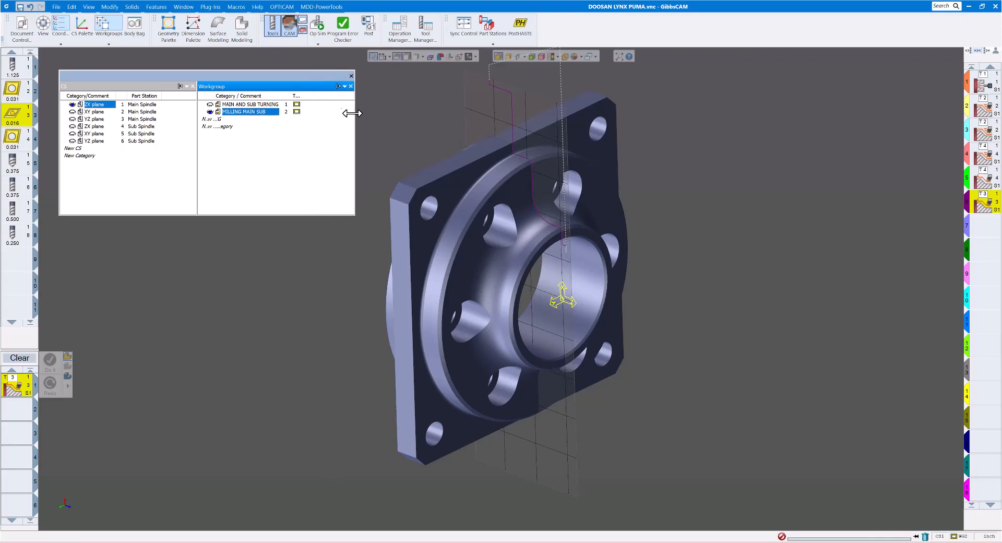
{"action": "left_click_drag", "start_coordinate": [281, 96], "coordinate": [295, 97]}
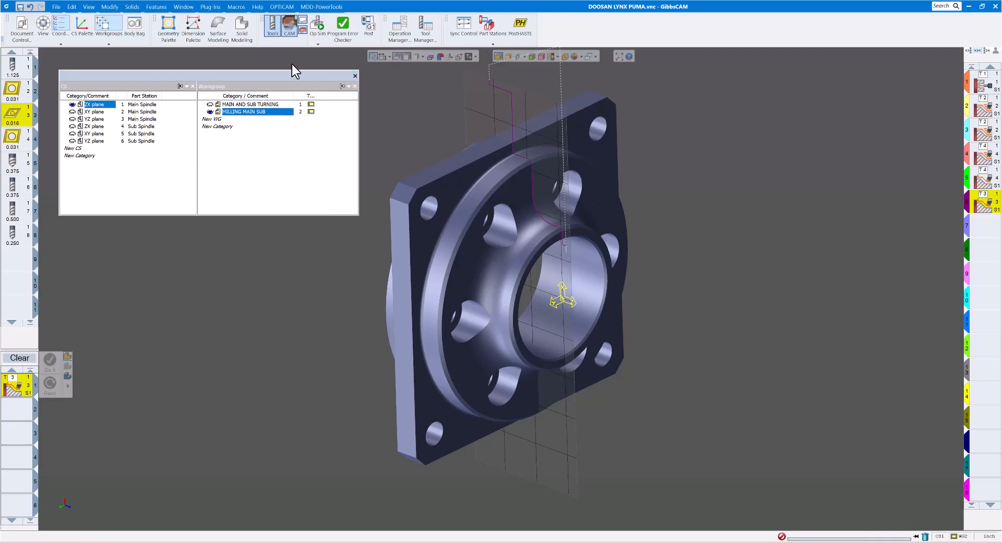
{"action": "left_click", "coordinate": [289, 29]}
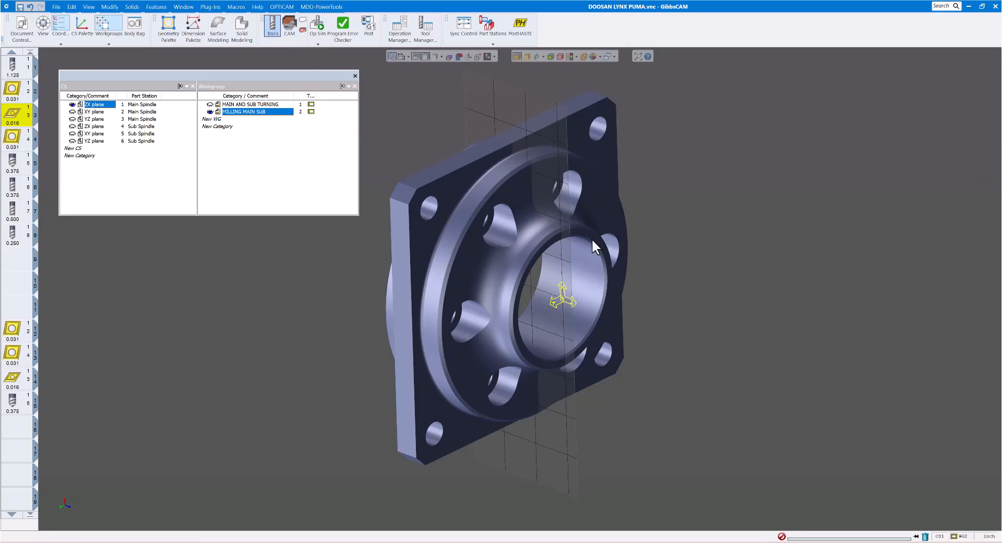
Extract the edges of the square flange's front face and make the main spindle XY plane coordinate system current
{"action": "scroll", "coordinate": [406, 144], "scroll_direction": "up", "scroll_amount": 1}
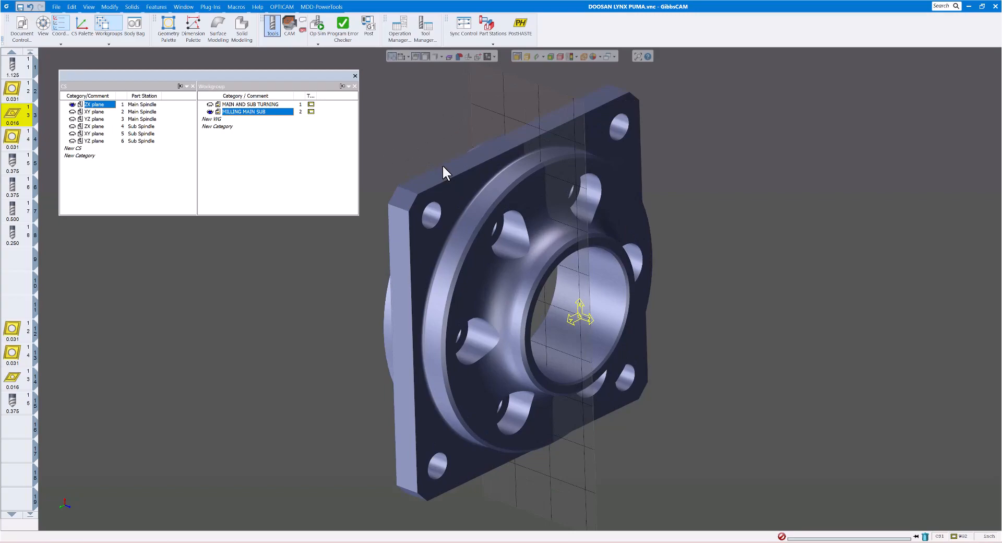
{"action": "left_click", "coordinate": [461, 192]}
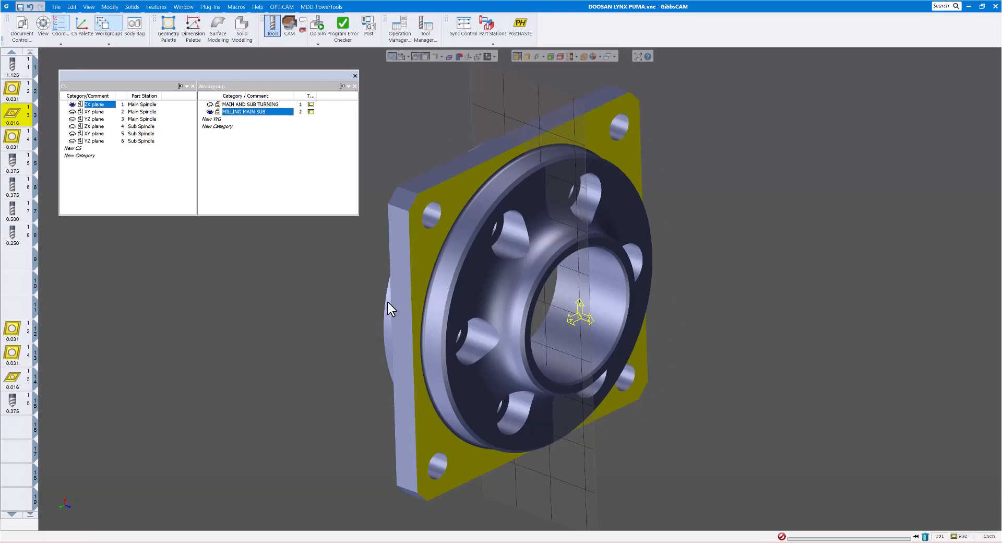
{"action": "right_click", "coordinate": [456, 190]}
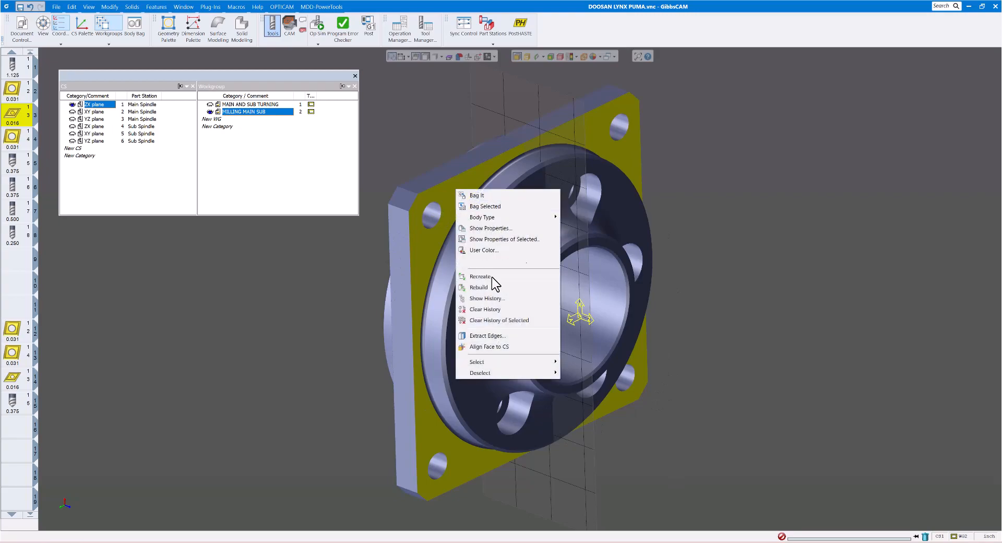
{"action": "left_click", "coordinate": [500, 337]}
{"action": "left_click", "coordinate": [586, 96]}
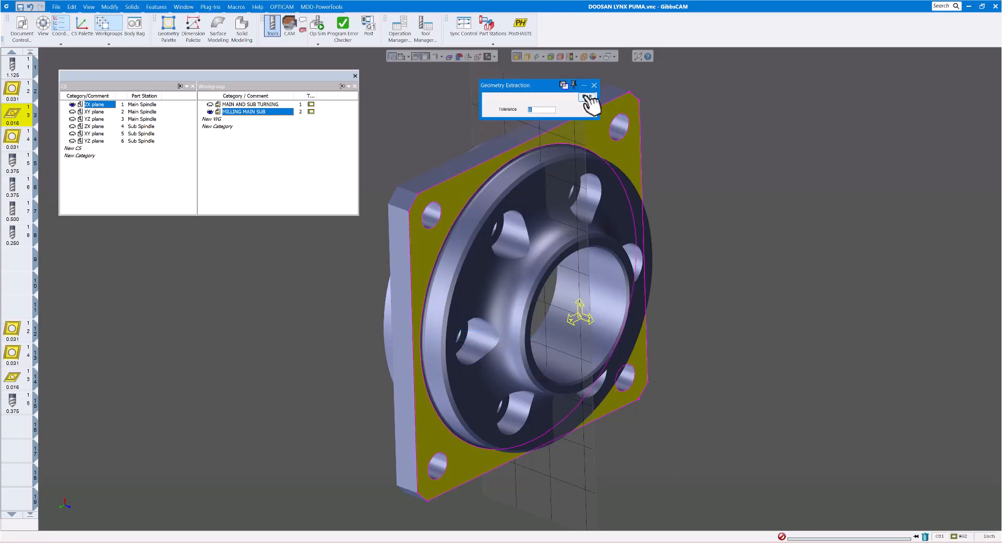
{"action": "left_click_drag", "start_coordinate": [564, 80], "coordinate": [488, 78]}
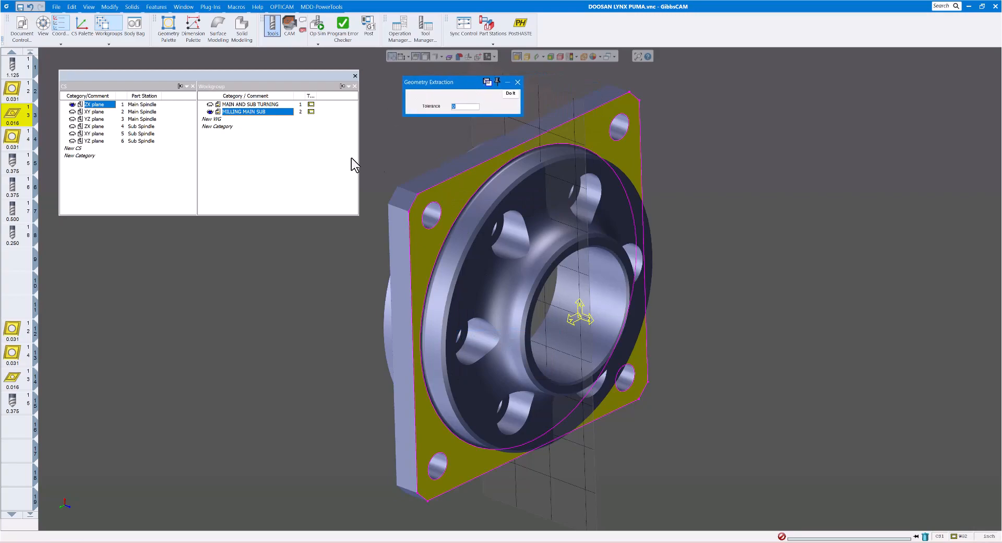
{"action": "left_click", "coordinate": [92, 112]}
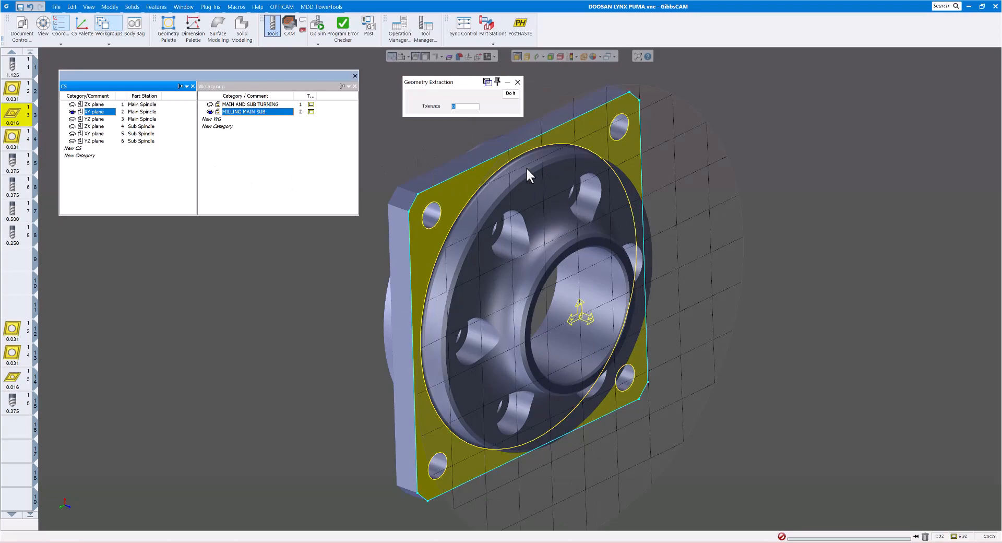
{"action": "left_click", "coordinate": [408, 142]}
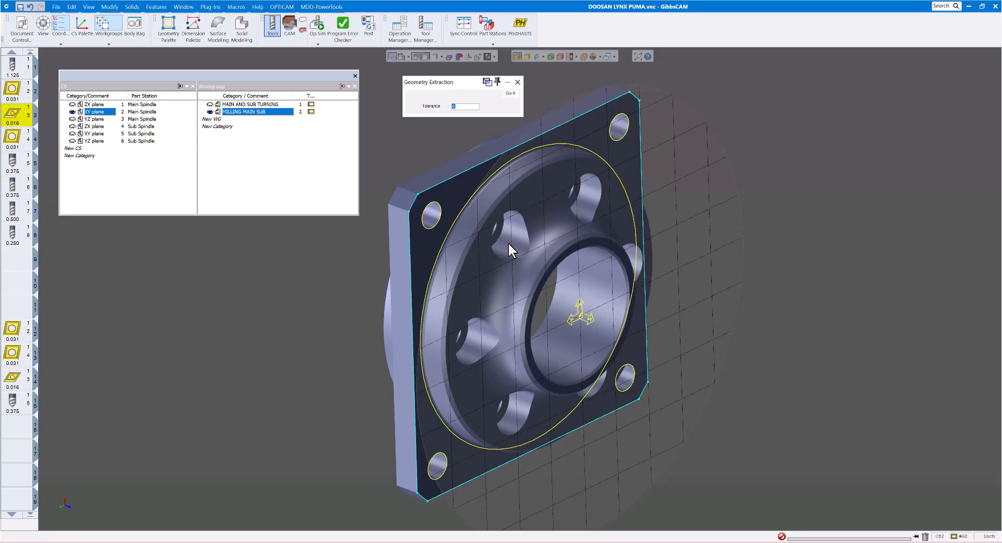
Extract the edges of the counterbore floor in the bolt-circle hole nearest the flange's upper-left corner
{"action": "middle_click_drag", "start_coordinate": [543, 243], "coordinate": [513, 222]}
{"action": "left_click", "coordinate": [514, 223]}
{"action": "left_click", "coordinate": [511, 93]}
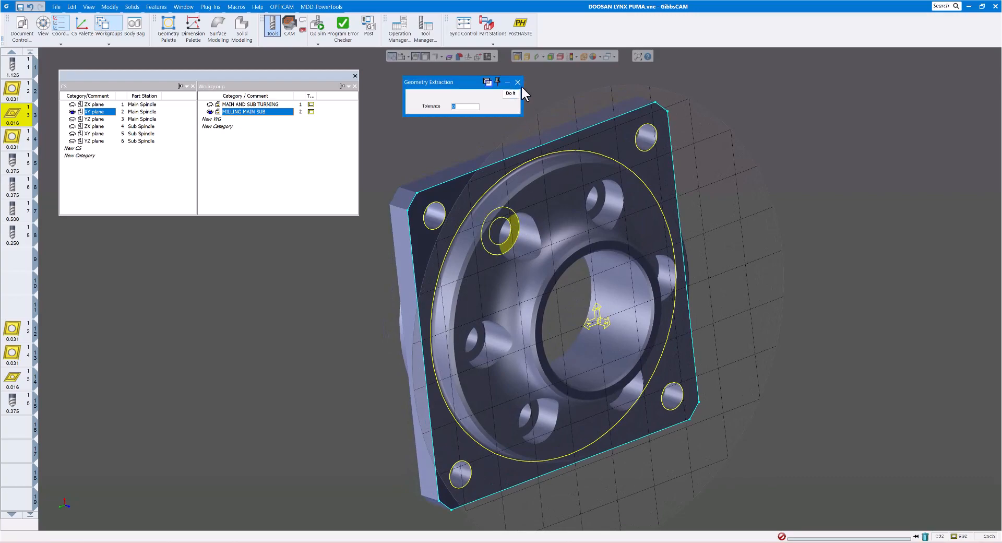
{"action": "left_click", "coordinate": [517, 82]}
{"action": "middle_click_drag", "start_coordinate": [542, 102], "coordinate": [608, 118]}
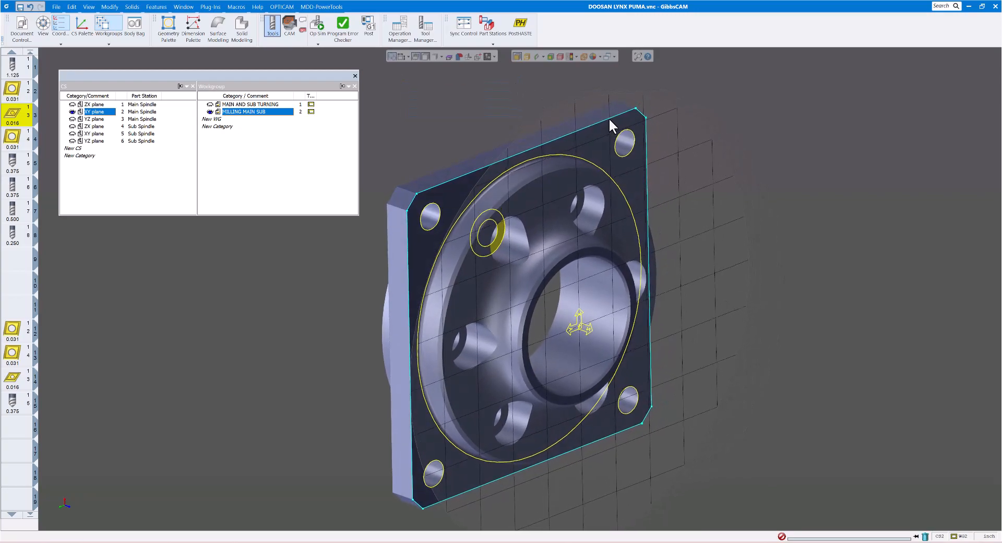
{"action": "scroll", "coordinate": [441, 136], "scroll_direction": "down", "scroll_amount": 2}
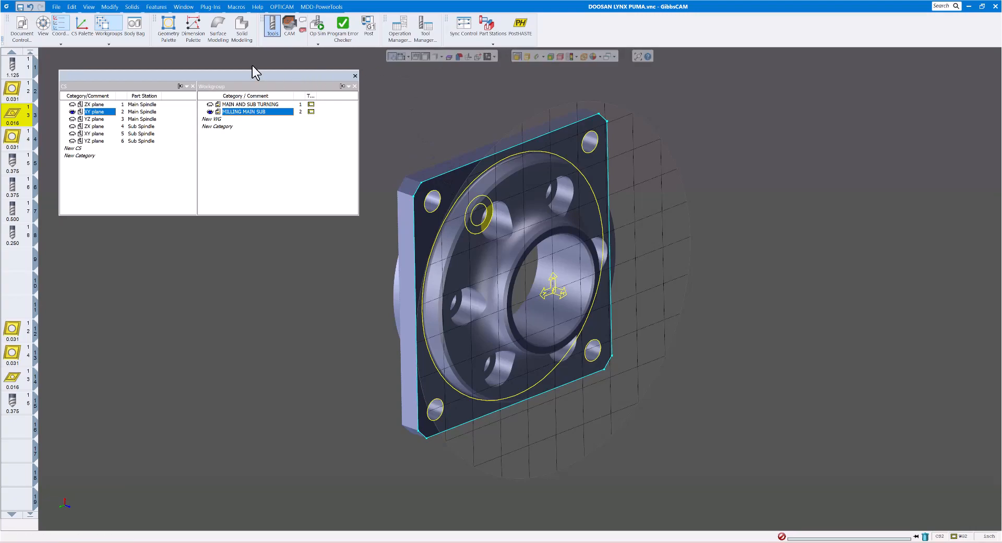
Dimension the diameters of the flange's upper-left corner hole and of the extracted counterbore and its inner hole
{"action": "left_click", "coordinate": [189, 30]}
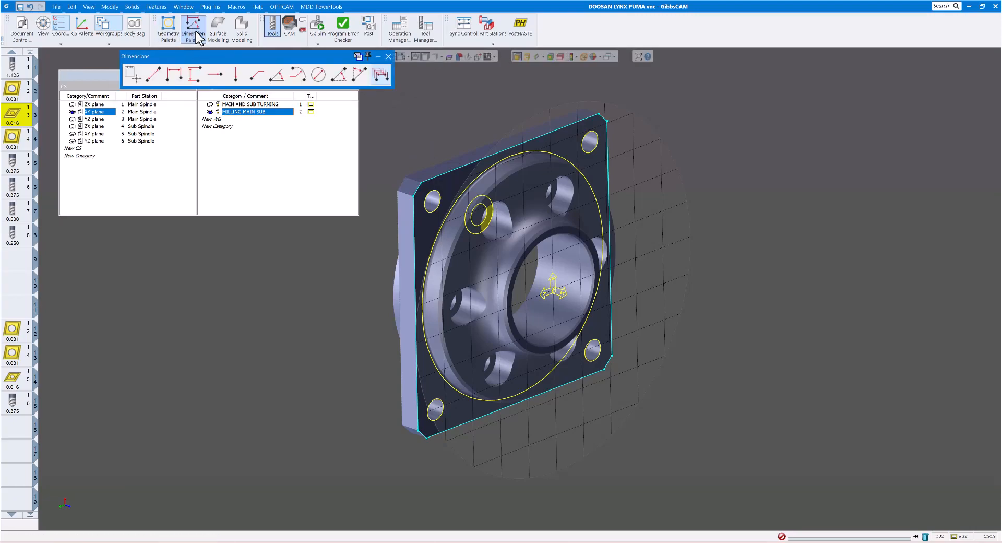
{"action": "left_click_drag", "start_coordinate": [252, 57], "coordinate": [230, 261]}
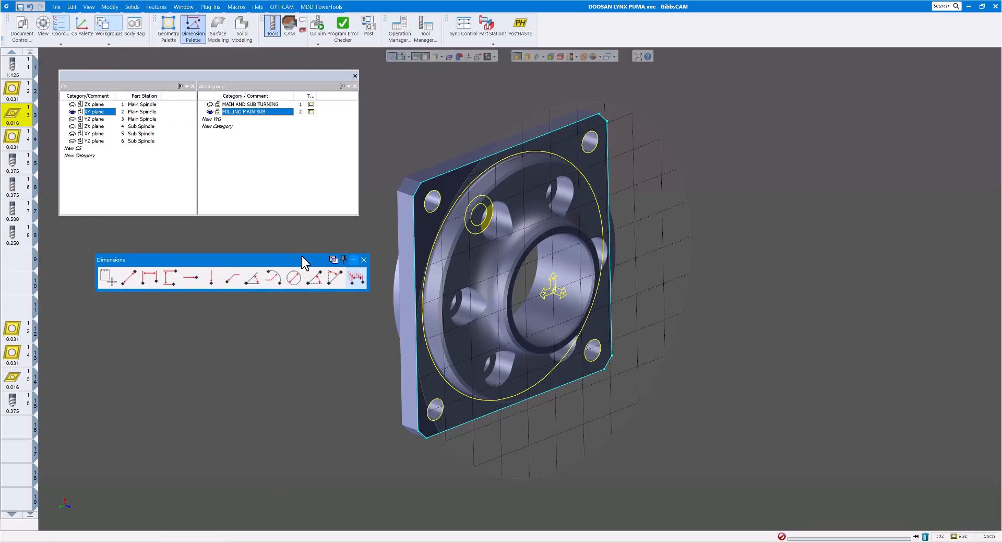
{"action": "left_click", "coordinate": [292, 278]}
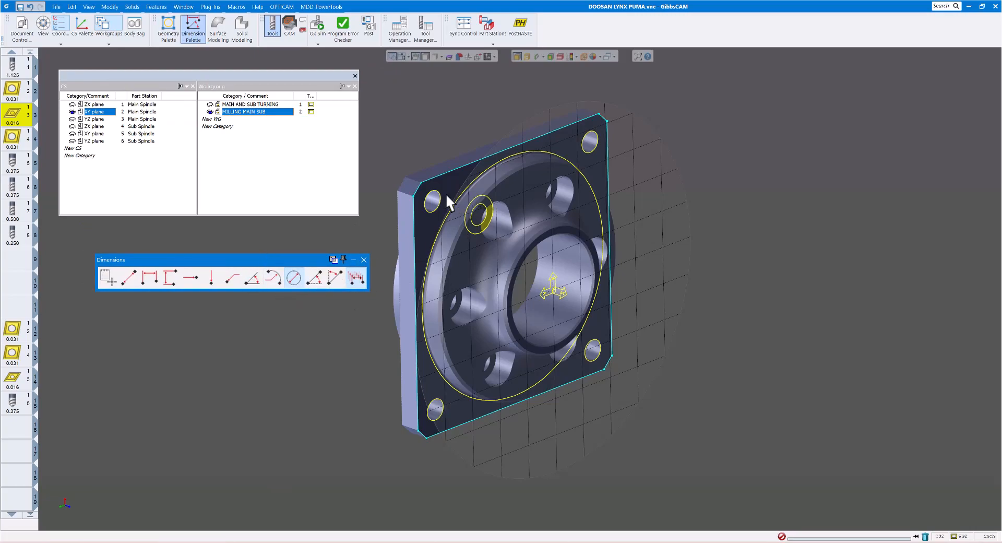
{"action": "left_click_drag", "start_coordinate": [441, 197], "coordinate": [458, 161]}
{"action": "left_click_drag", "start_coordinate": [483, 212], "coordinate": [488, 172]}
{"action": "left_click", "coordinate": [364, 259]}
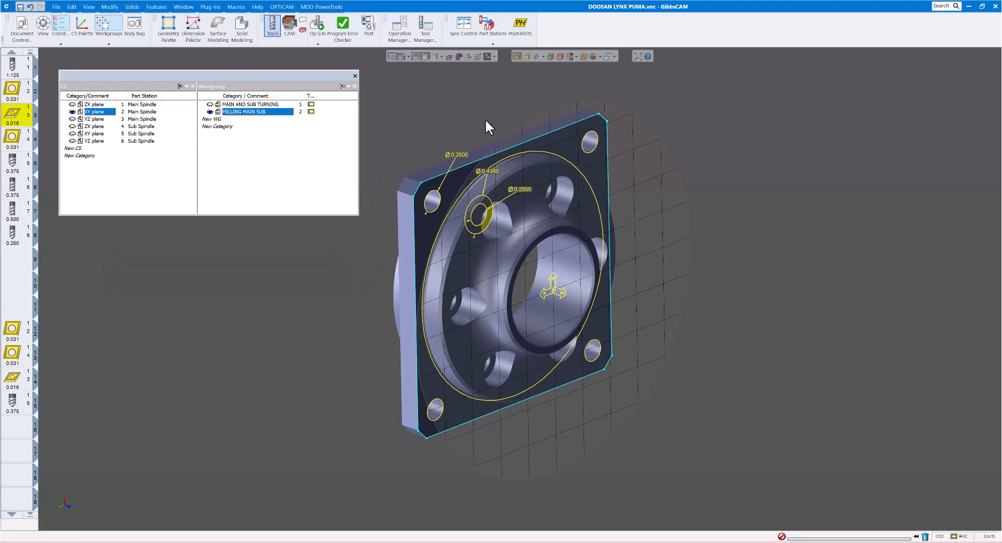
Bring back the CAM operations, clear the old process and create a mill Contour process with the 0.375 tool 6
{"action": "left_click", "coordinate": [289, 26]}
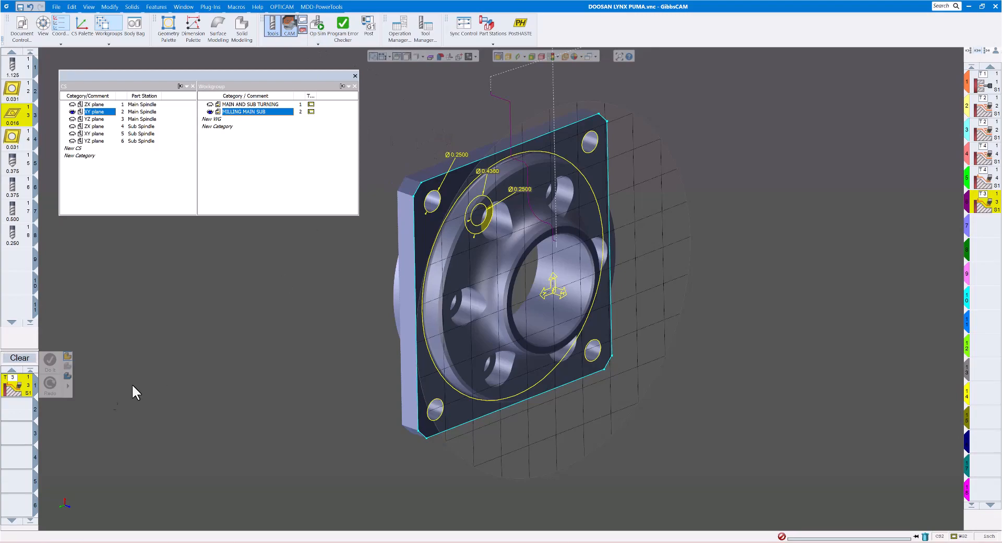
{"action": "left_click", "coordinate": [24, 359]}
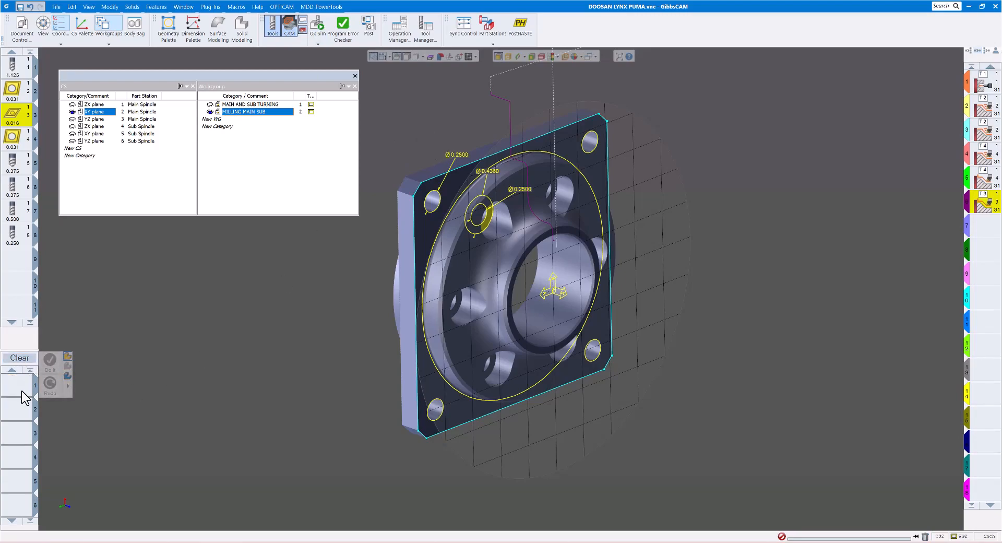
{"action": "mouse_move", "coordinate": [141, 381]}
{"action": "middle_mouse_down"}
{"action": "mouse_move", "coordinate": [183, 382]}
{"action": "mouse_move", "coordinate": [159, 387]}
{"action": "middle_mouse_up"}
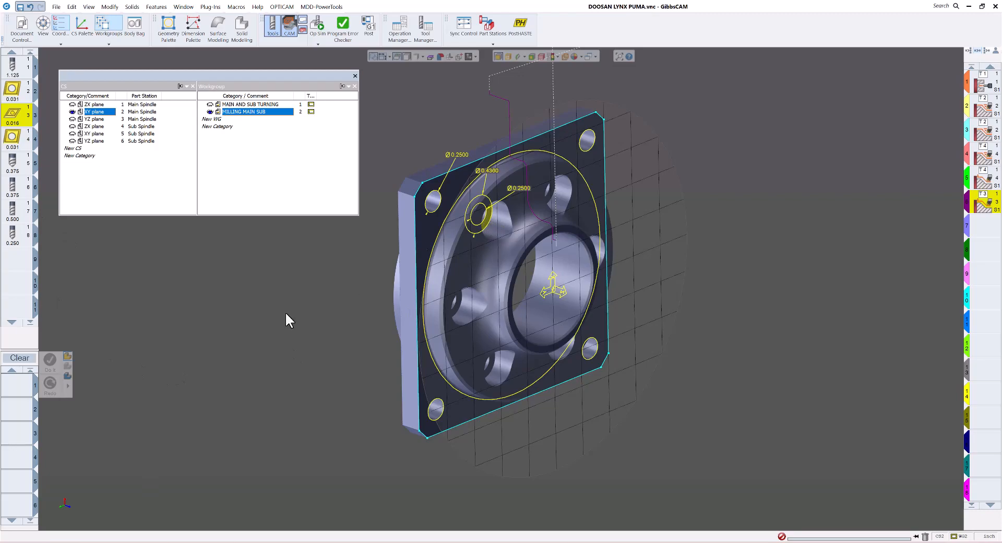
{"action": "double_click", "coordinate": [18, 384]}
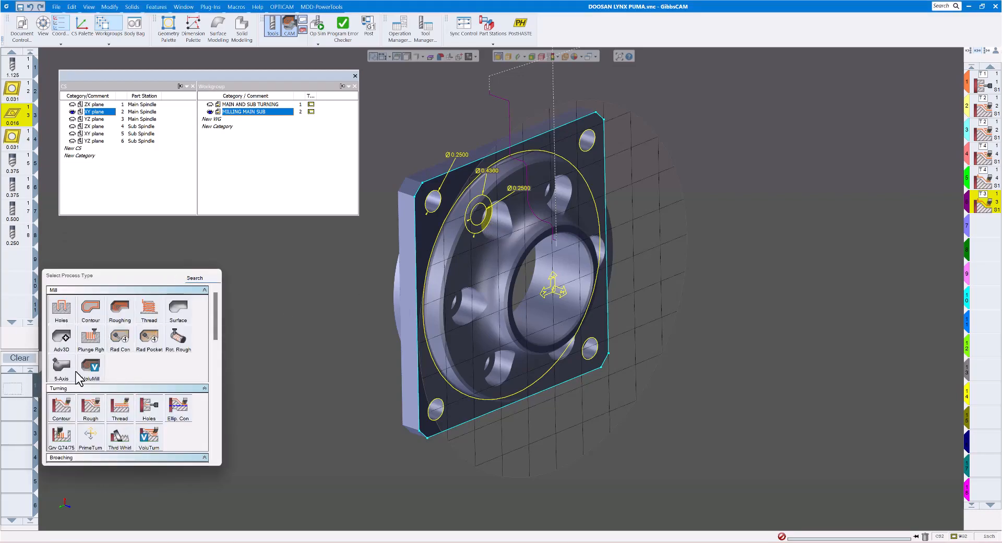
{"action": "left_click", "coordinate": [90, 311]}
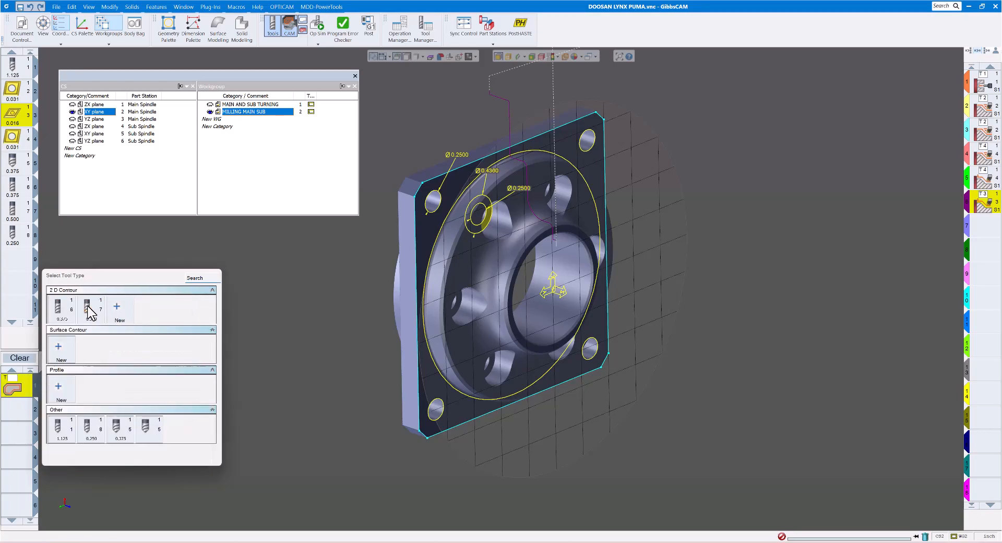
{"action": "mouse_move", "coordinate": [92, 312]}
{"action": "left_click", "coordinate": [58, 310]}
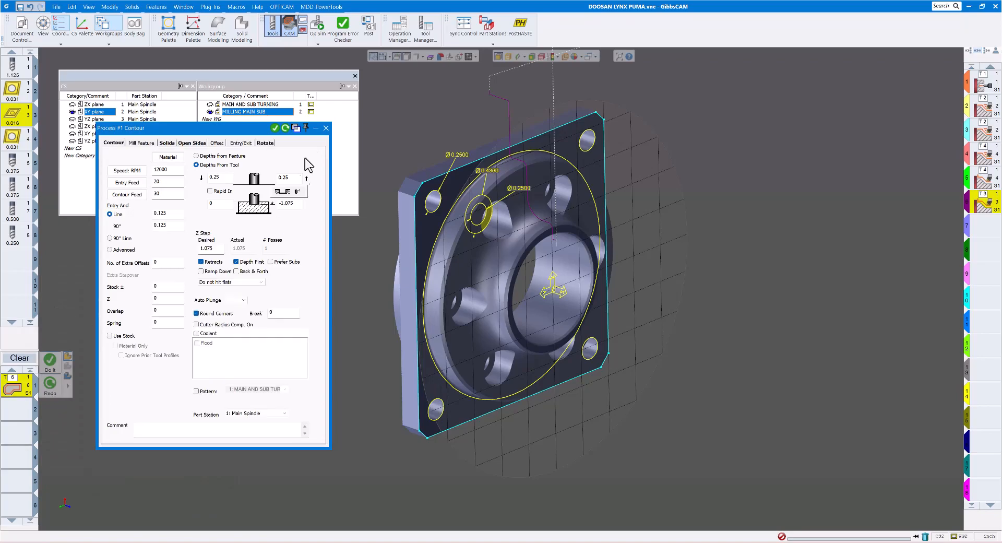
Choose 2: XY plane - S1: Main Spindle as the contour process's machining coordinate system, keeping Polar and Cylindrical Milling
{"action": "left_click_drag", "start_coordinate": [241, 131], "coordinate": [248, 174]}
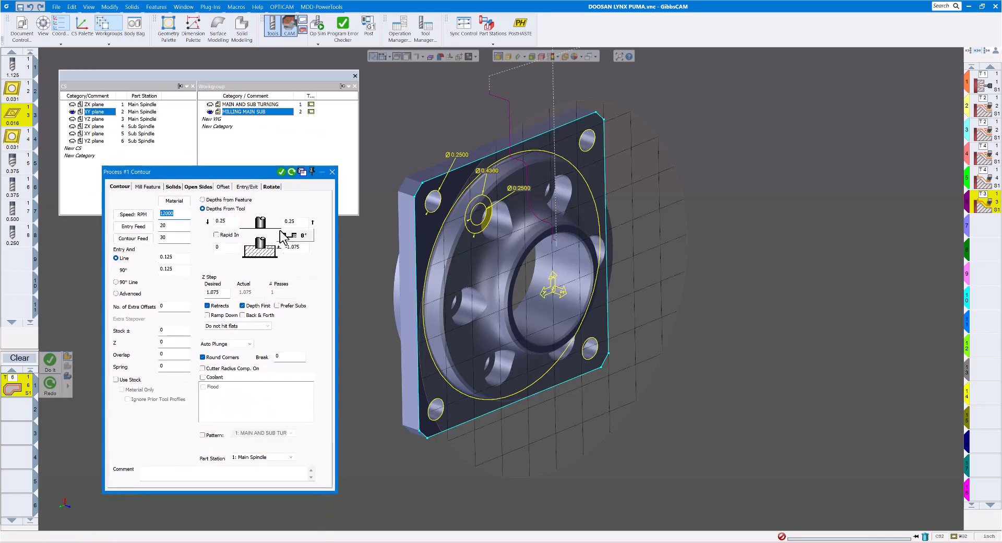
{"action": "left_click", "coordinate": [274, 187]}
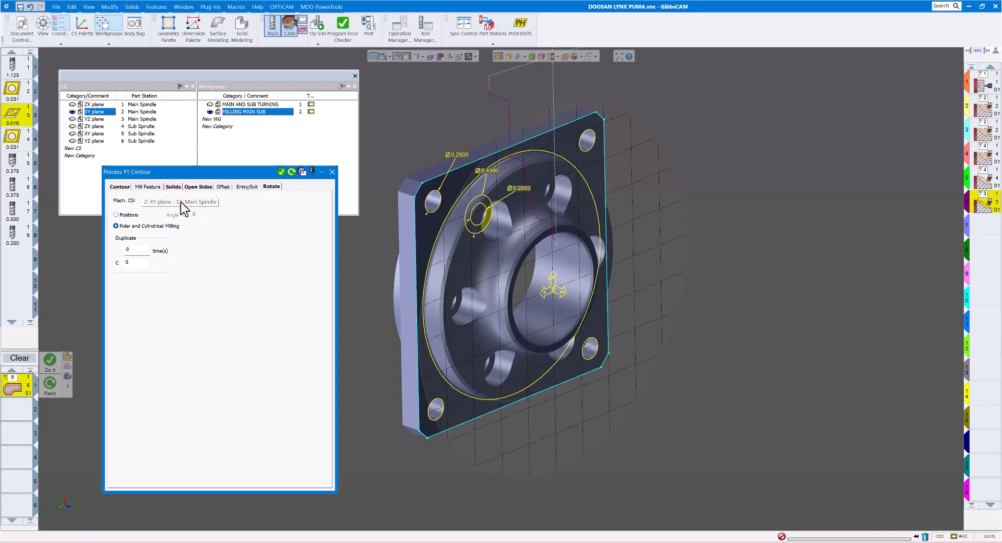
{"action": "left_click", "coordinate": [214, 200]}
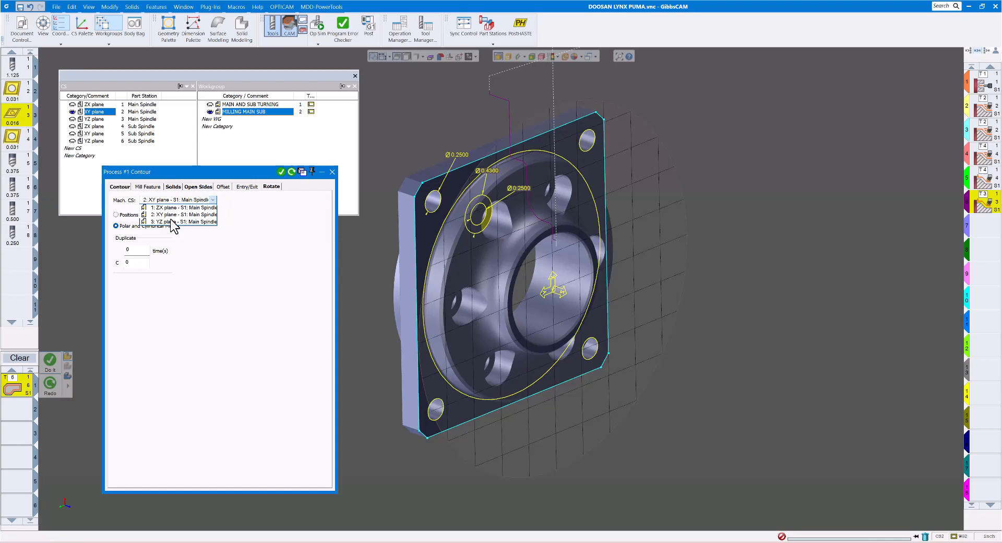
{"action": "left_click", "coordinate": [172, 215]}
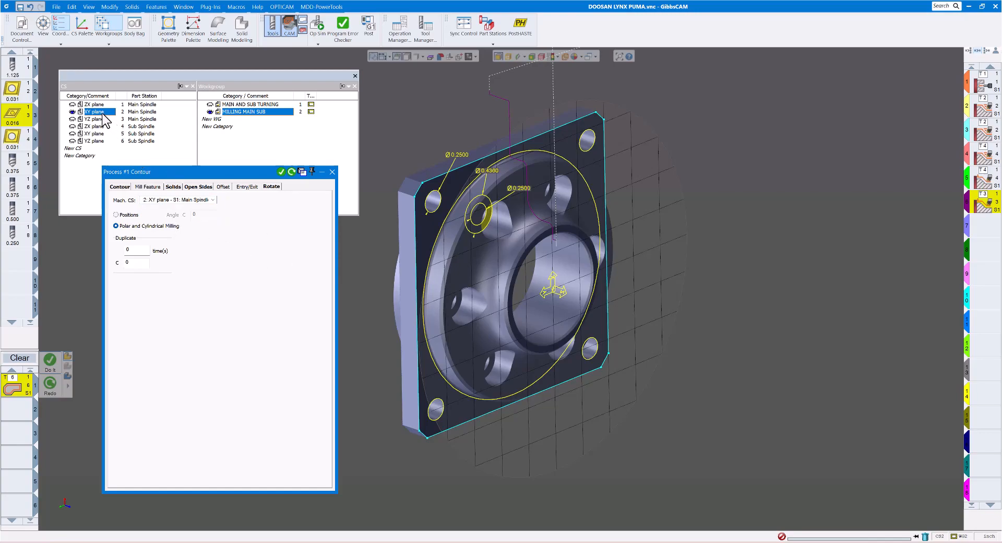
{"action": "left_click_drag", "start_coordinate": [183, 174], "coordinate": [193, 183]}
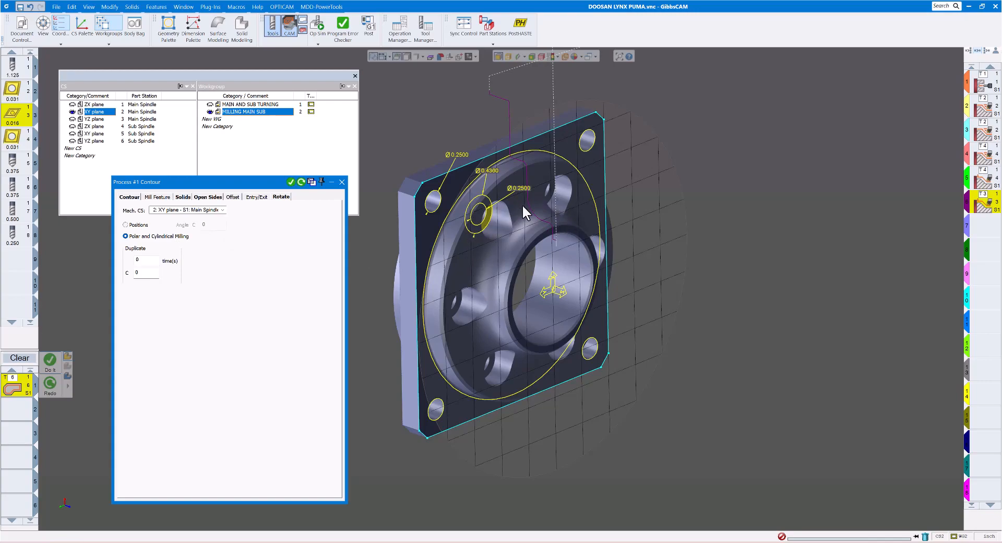
Set the contour's entry clearance to 0.25 and top surface to 0, and take the final depth of -0.625 from the counterbore floor
{"action": "left_click", "coordinate": [131, 197]}
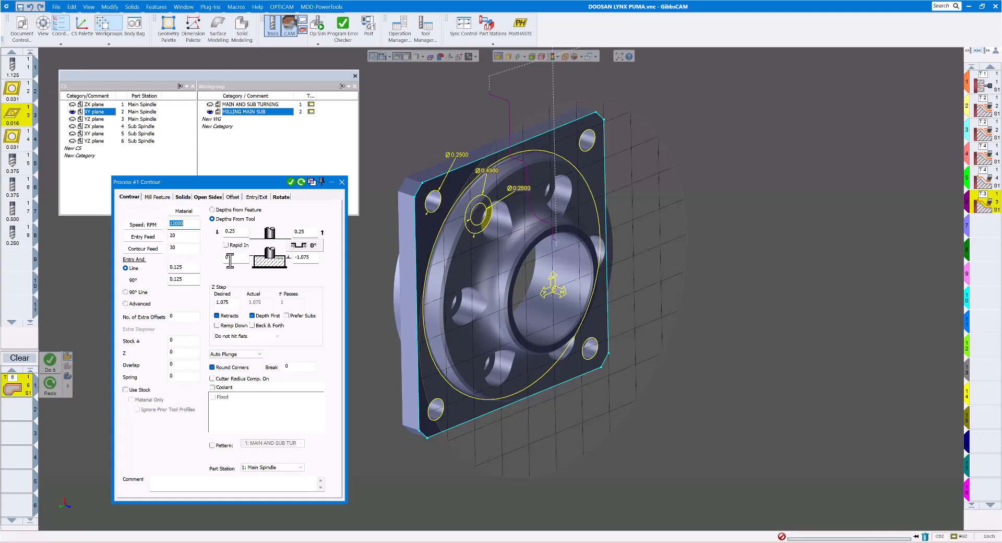
{"action": "left_click", "coordinate": [240, 231]}
{"action": "type", "text": "0"}
{"action": "left_click", "coordinate": [225, 231]}
{"action": "type", "text": ".250"}
{"action": "key", "text": "Tab"}
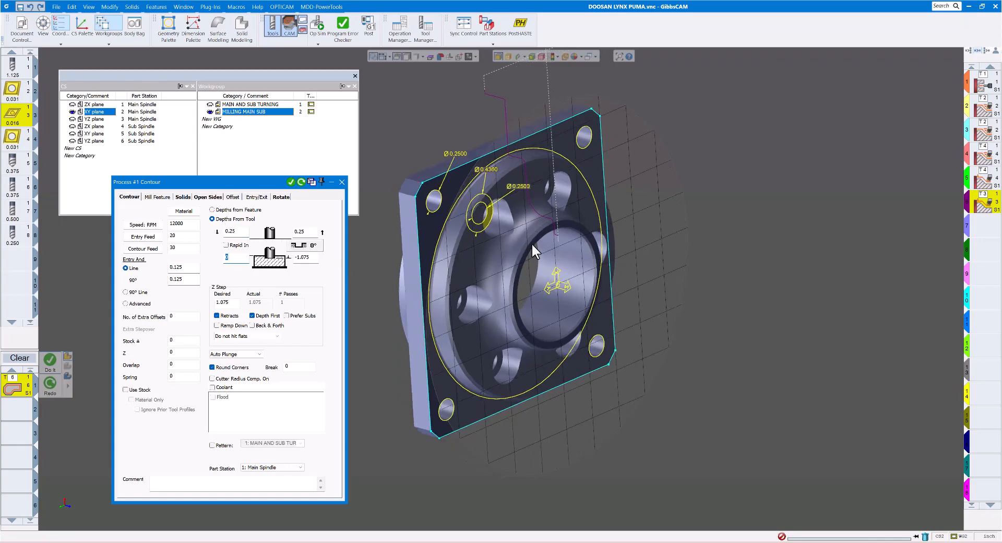
{"action": "left_click", "coordinate": [309, 257]}
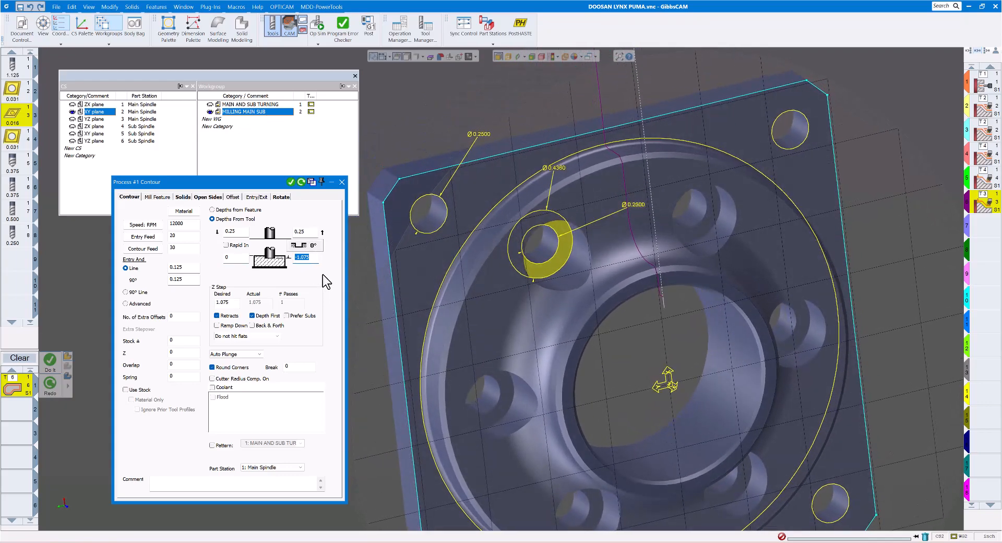
{"action": "left_click", "coordinate": [554, 251]}
{"action": "scroll", "coordinate": [436, 252], "scroll_direction": "down", "scroll_amount": 3}
{"action": "middle_click_drag", "start_coordinate": [513, 236], "coordinate": [508, 231]}
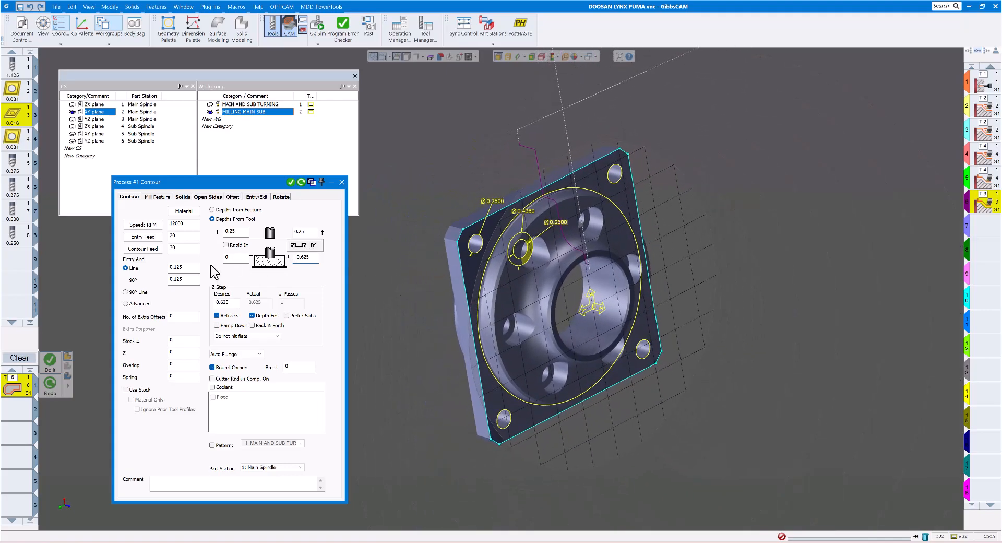
Set the contour's entry and exit line and radius to 0.02 and the desired Z step to 0.02, with Ramp Down enabled
{"action": "double_click", "coordinate": [168, 267]}
{"action": "left_click", "coordinate": [230, 302]}
{"action": "type", "text": ".02"}
{"action": "left_click", "coordinate": [217, 325]}
Select the 0.4380 diameter counterbore circle as the cut shape, machining inside it, and generate the contour operation
{"action": "left_click", "coordinate": [58, 489]}
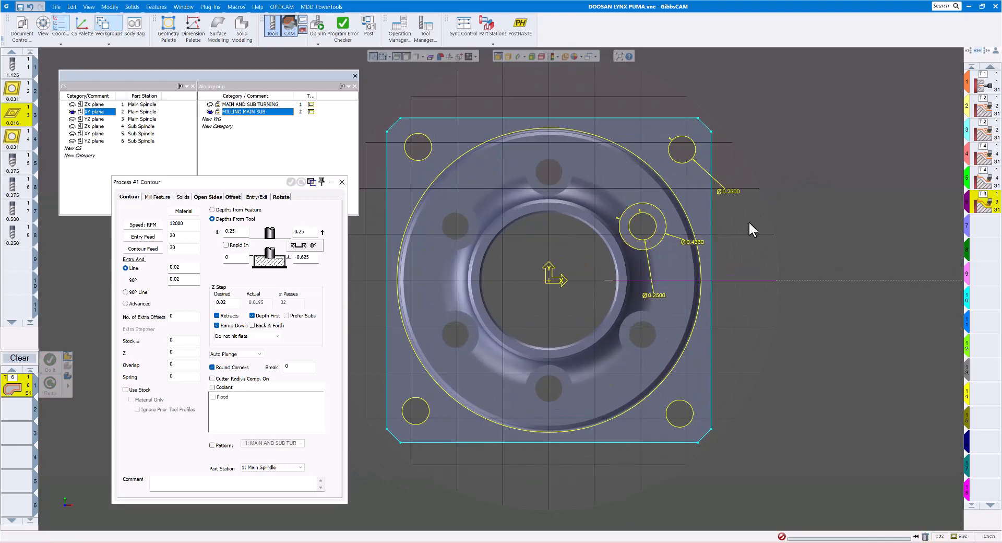
{"action": "scroll", "coordinate": [743, 223], "scroll_direction": "up", "scroll_amount": 1}
{"action": "scroll", "coordinate": [736, 227], "scroll_direction": "up", "scroll_amount": 1}
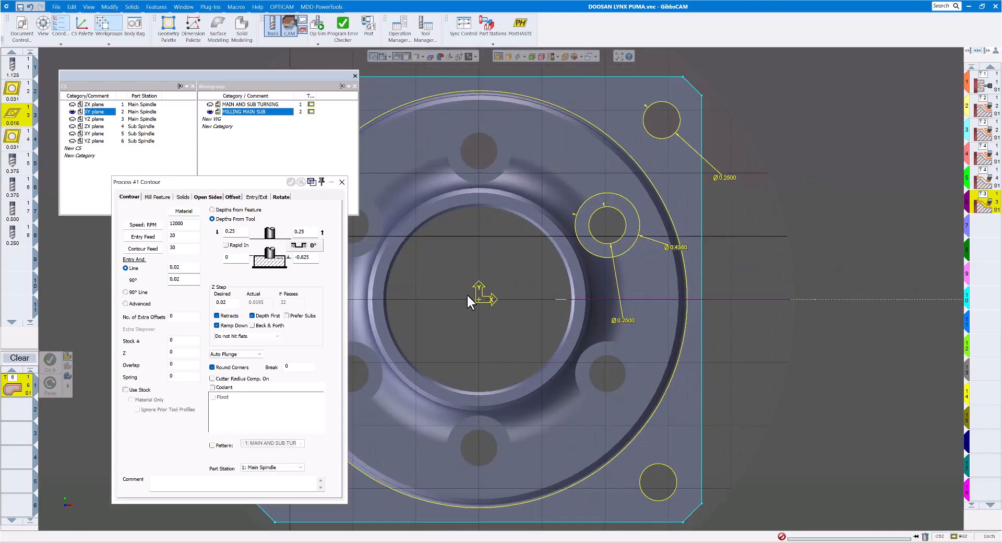
{"action": "left_click", "coordinate": [639, 230]}
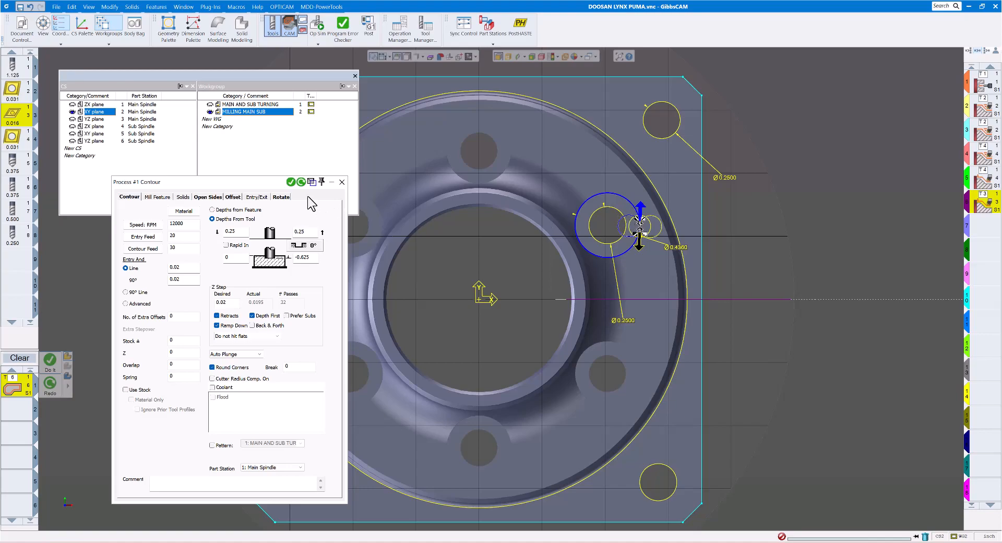
{"action": "left_click", "coordinate": [290, 182]}
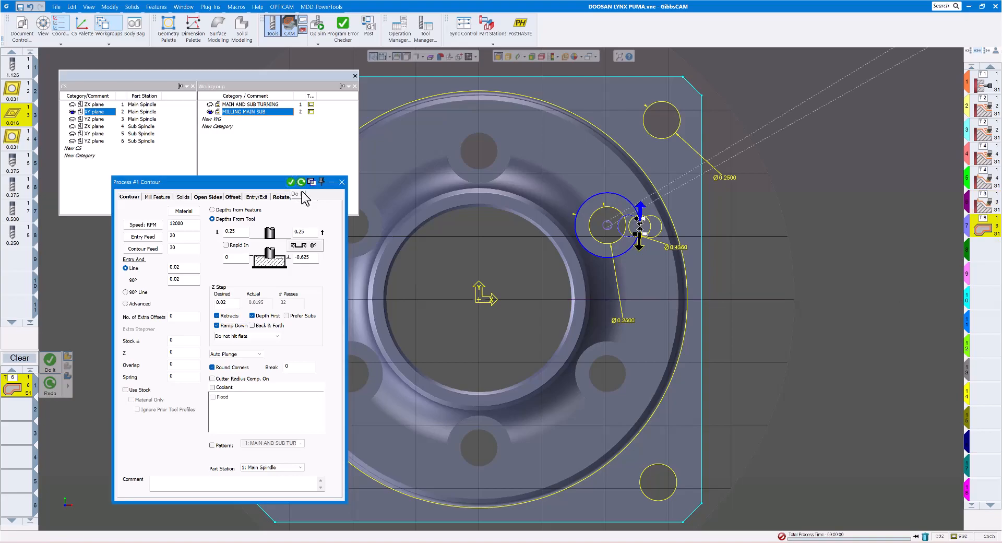
Examine the new toolpath in the counterbore from several angles and close the contour process settings
{"action": "scroll", "coordinate": [495, 242], "scroll_direction": "down", "scroll_amount": 3}
{"action": "scroll", "coordinate": [495, 239], "scroll_direction": "down", "scroll_amount": 2}
{"action": "middle_click_drag", "start_coordinate": [495, 239], "coordinate": [208, 475]}
{"action": "middle_click_drag", "start_coordinate": [78, 510], "coordinate": [518, 249]}
{"action": "scroll", "coordinate": [522, 219], "scroll_direction": "up", "scroll_amount": 5}
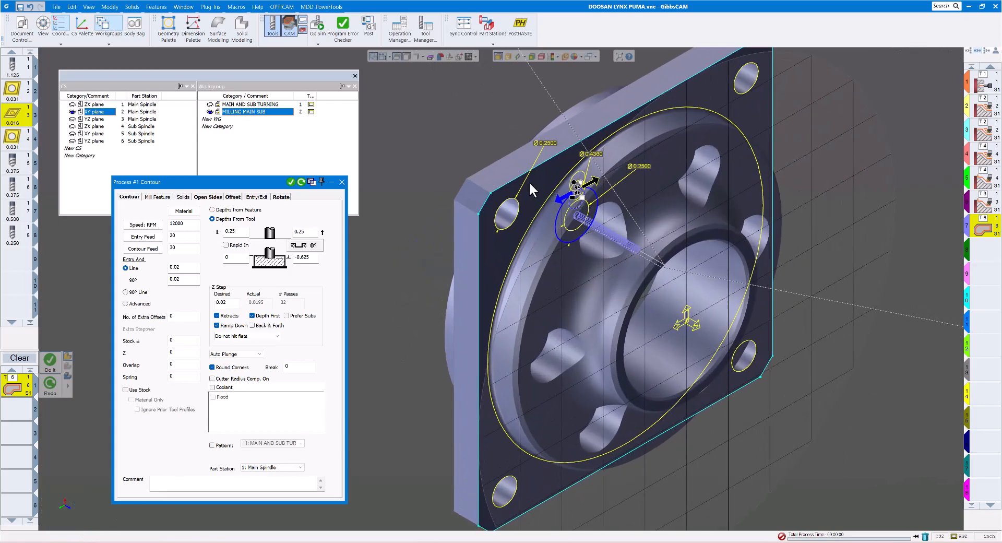
{"action": "scroll", "coordinate": [622, 265], "scroll_direction": "up", "scroll_amount": 4}
{"action": "scroll", "coordinate": [615, 270], "scroll_direction": "down", "scroll_amount": 4}
{"action": "scroll", "coordinate": [615, 271], "scroll_direction": "down", "scroll_amount": 3}
{"action": "middle_click_drag", "start_coordinate": [615, 270], "coordinate": [465, 249]}
{"action": "left_click", "coordinate": [343, 183]}
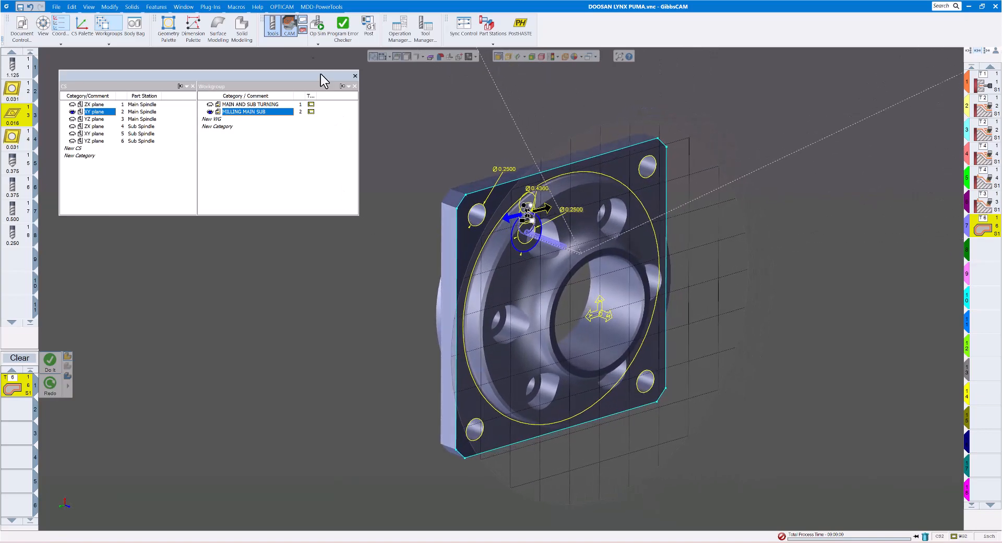
Open the Op Sim rendering and enable a stop before operation 7
{"action": "left_click", "coordinate": [317, 27]}
{"action": "left_click_drag", "start_coordinate": [248, 244], "coordinate": [268, 243]}
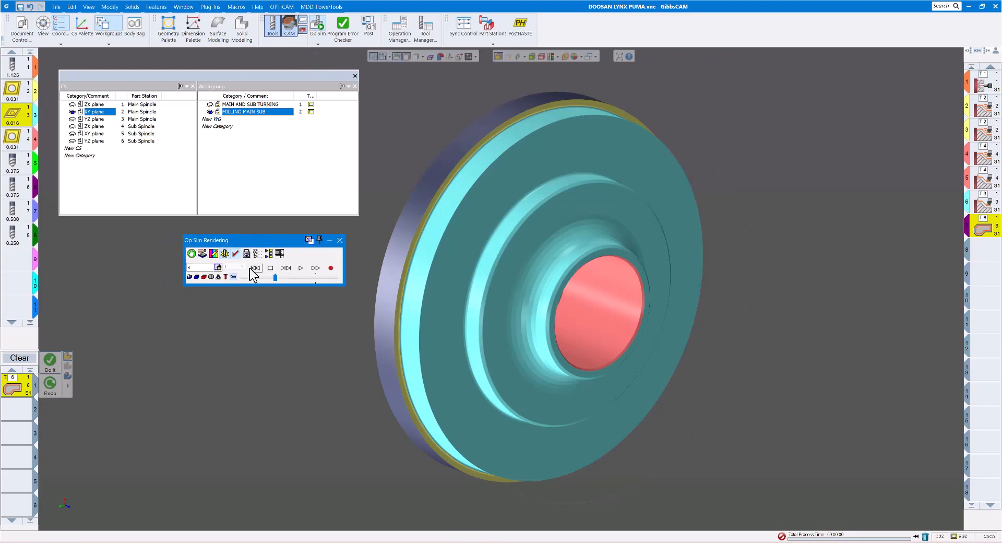
{"action": "left_click", "coordinate": [191, 254]}
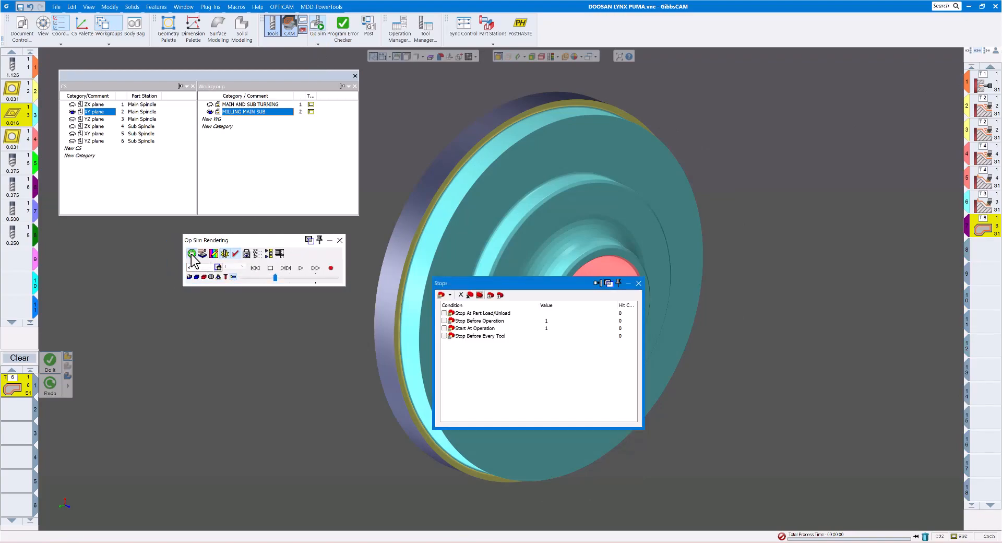
{"action": "left_click_drag", "start_coordinate": [476, 289], "coordinate": [173, 329]}
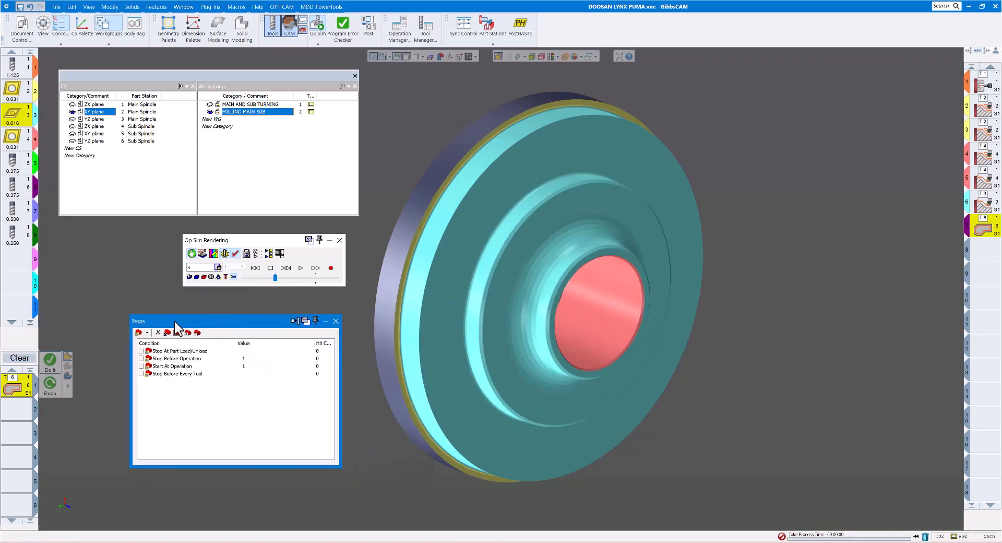
{"action": "left_click", "coordinate": [141, 358]}
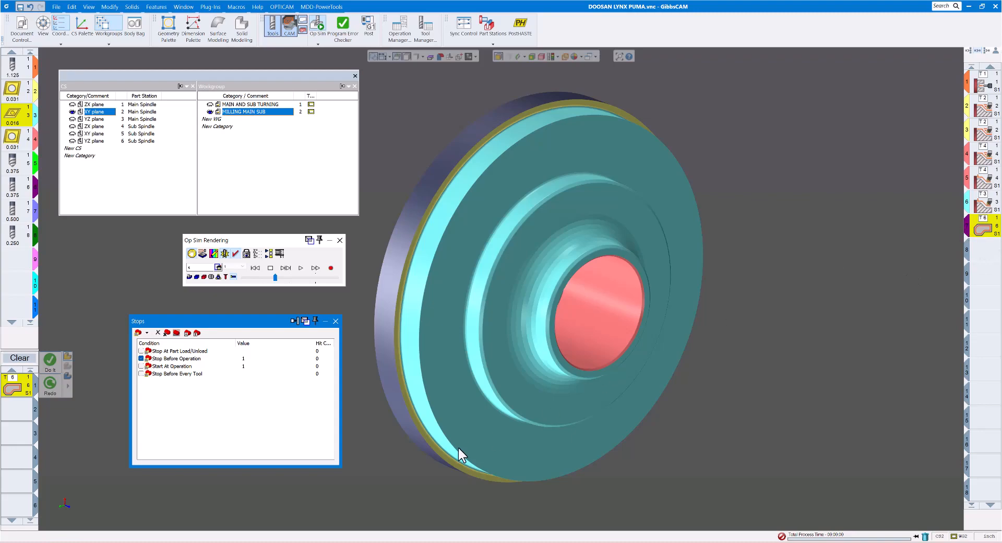
{"action": "double_click", "coordinate": [245, 360]}
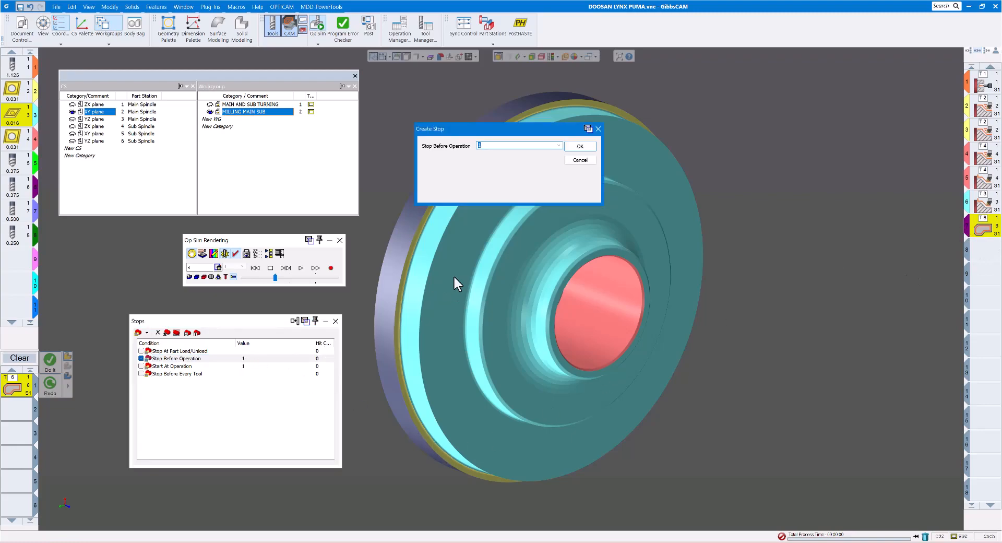
{"action": "left_click", "coordinate": [558, 146]}
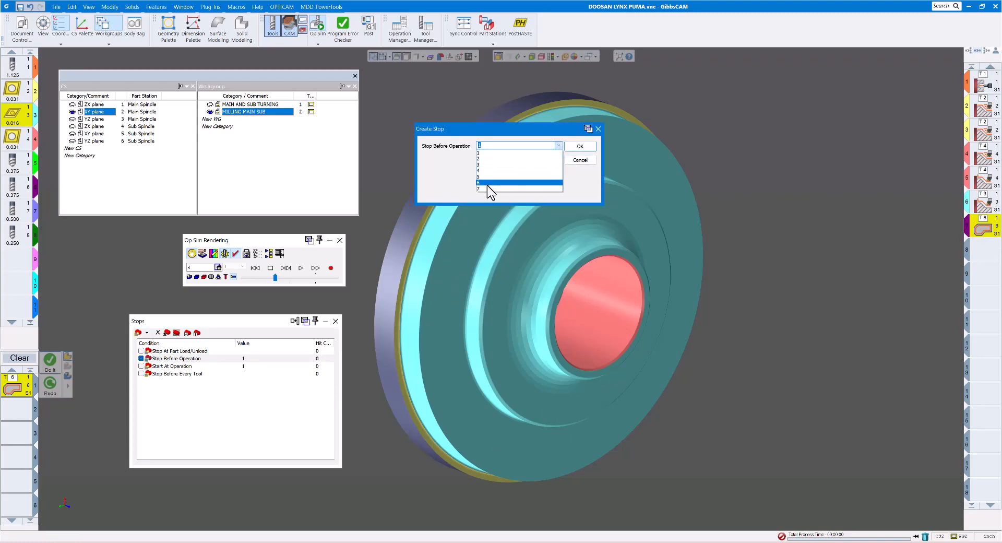
{"action": "left_click", "coordinate": [488, 198]}
{"action": "left_click", "coordinate": [579, 147]}
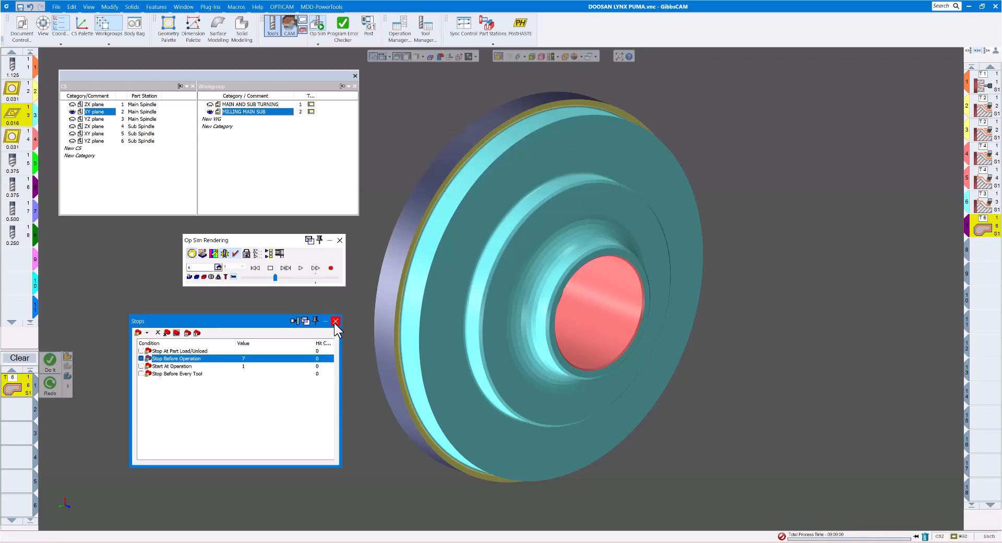
{"action": "left_click", "coordinate": [335, 321]}
Simulate the part from the start through the counterbore milling at adjusted speeds, and close the simulation
{"action": "left_click", "coordinate": [299, 277]}
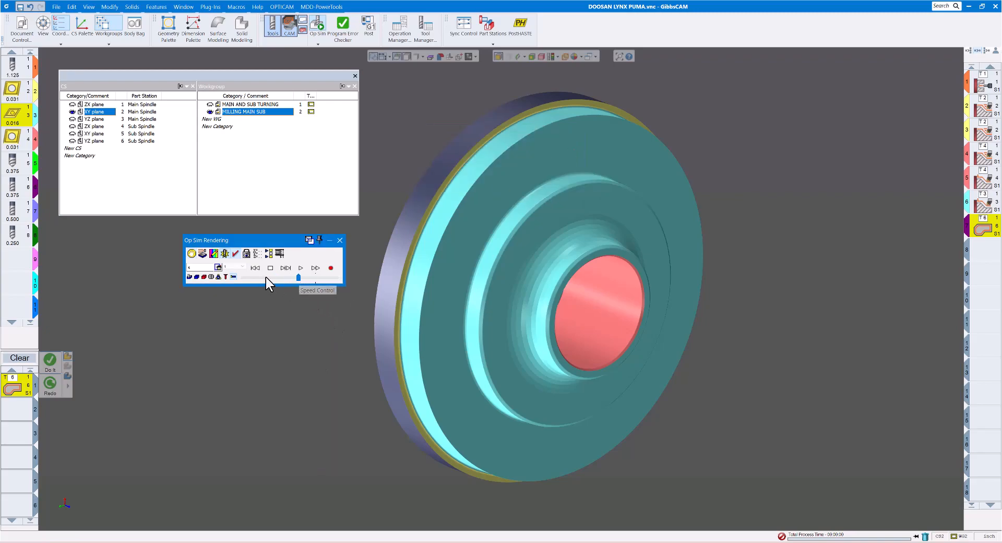
{"action": "left_click", "coordinate": [255, 268]}
{"action": "left_click", "coordinate": [301, 268]}
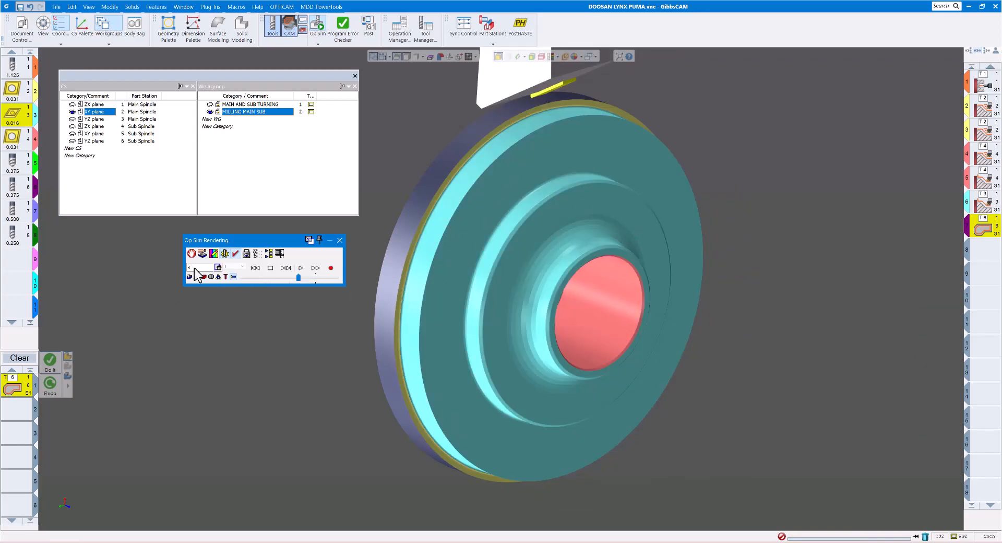
{"action": "left_click", "coordinate": [266, 277]}
{"action": "left_click", "coordinate": [301, 268]}
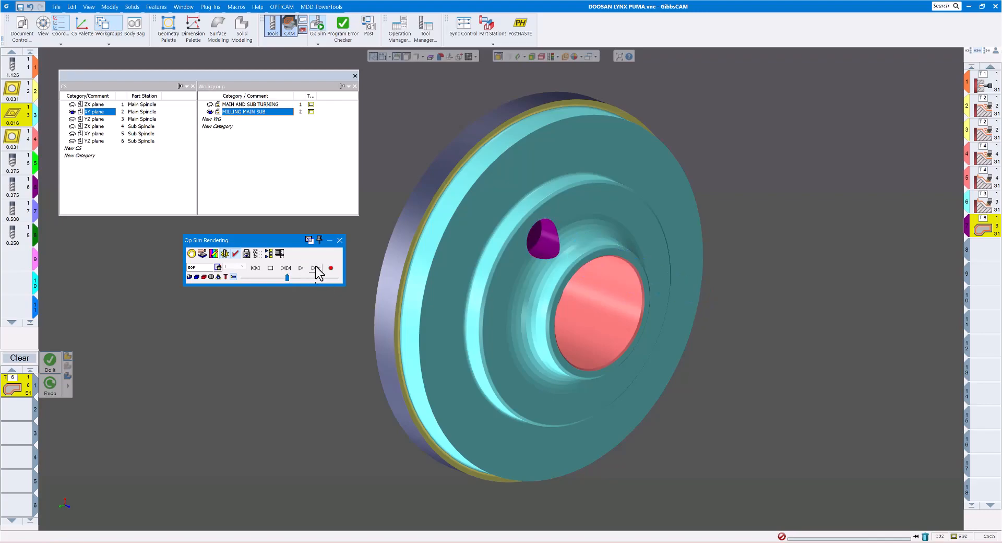
{"action": "left_click", "coordinate": [339, 240]}
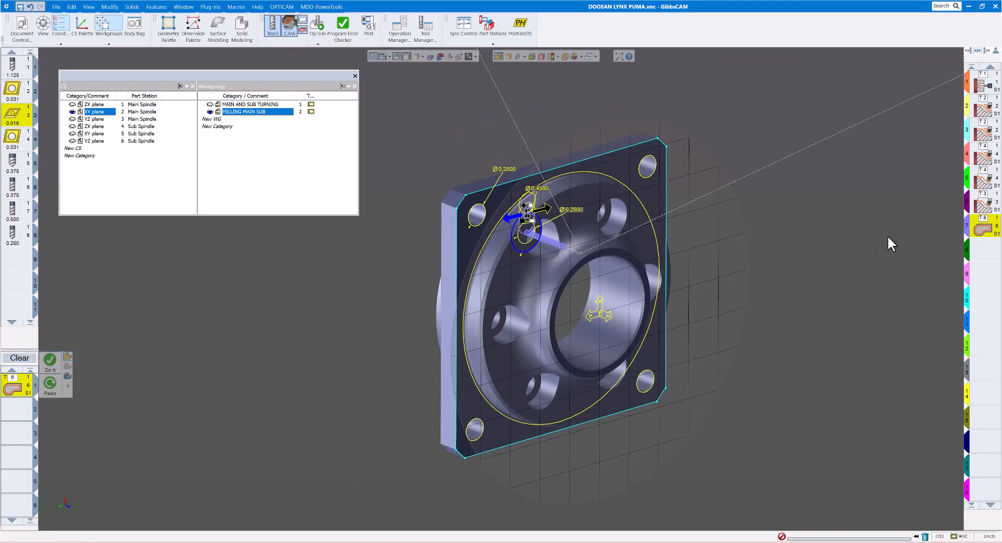
Change the counterbore contour's entry clearance to -0.125 and its top surface to -0.25, and regenerate the operation
{"action": "double_click", "coordinate": [984, 230]}
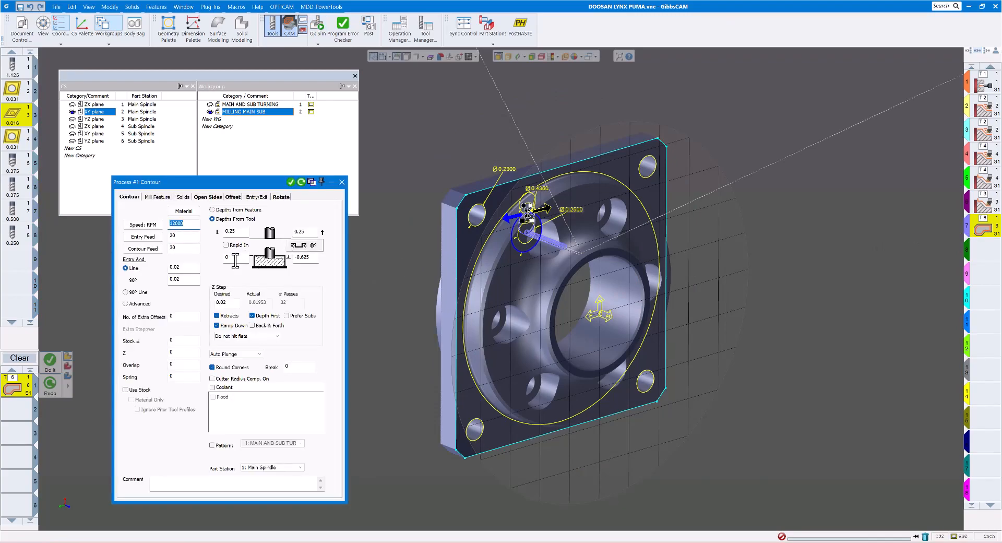
{"action": "left_click", "coordinate": [231, 259]}
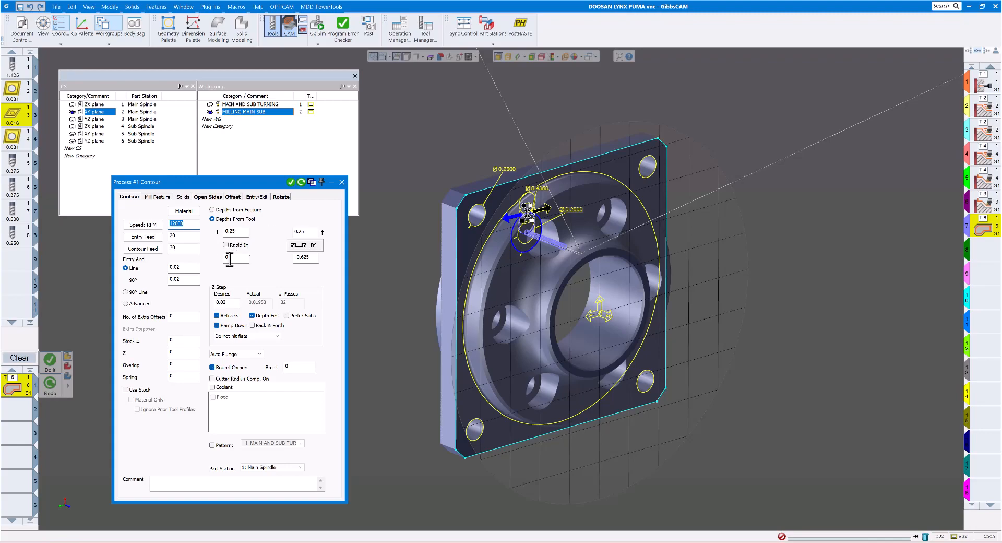
{"action": "left_click", "coordinate": [234, 231]}
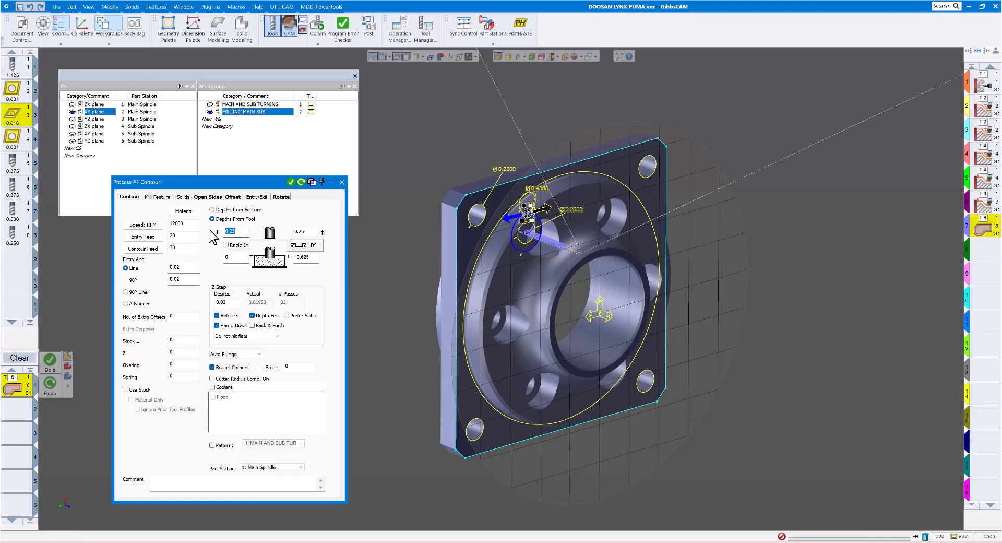
{"action": "type", "text": "-.125"}
{"action": "left_click", "coordinate": [302, 181]}
{"action": "middle_click_drag", "start_coordinate": [550, 247], "coordinate": [589, 255]}
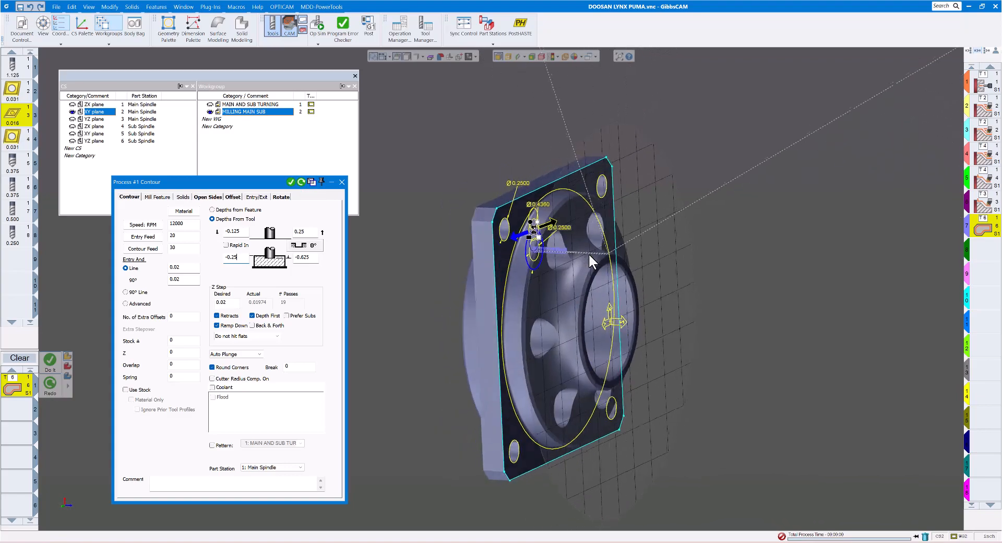
Rerun the Op Sim rendering up to the counterbore milling operation, slowing the playback before it
{"action": "left_click", "coordinate": [318, 27]}
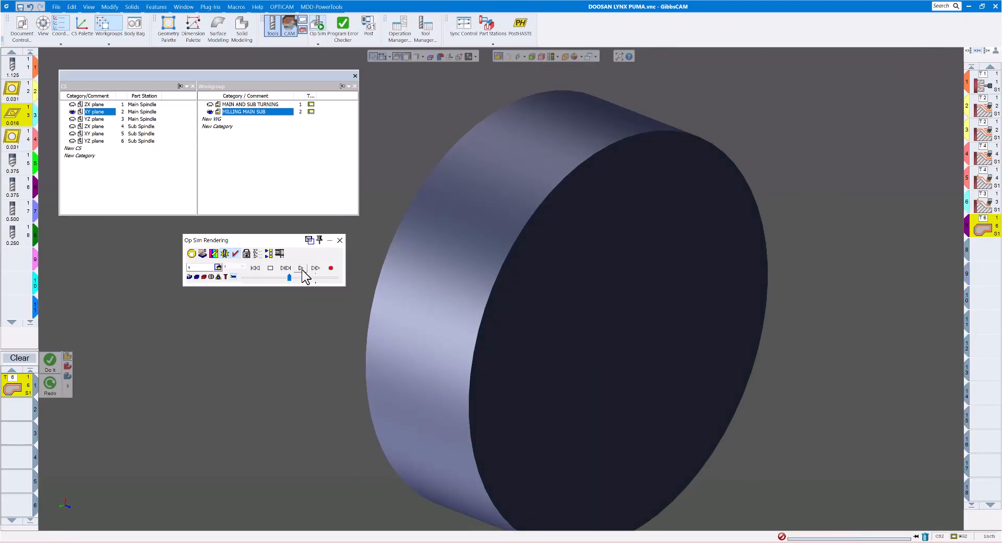
{"action": "left_click", "coordinate": [301, 268]}
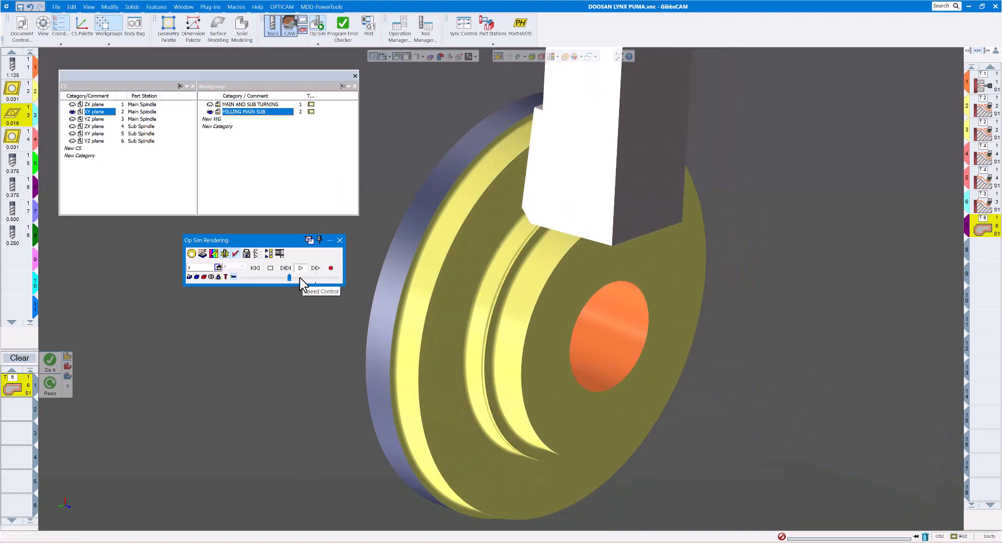
{"action": "left_click_drag", "start_coordinate": [290, 277], "coordinate": [272, 278]}
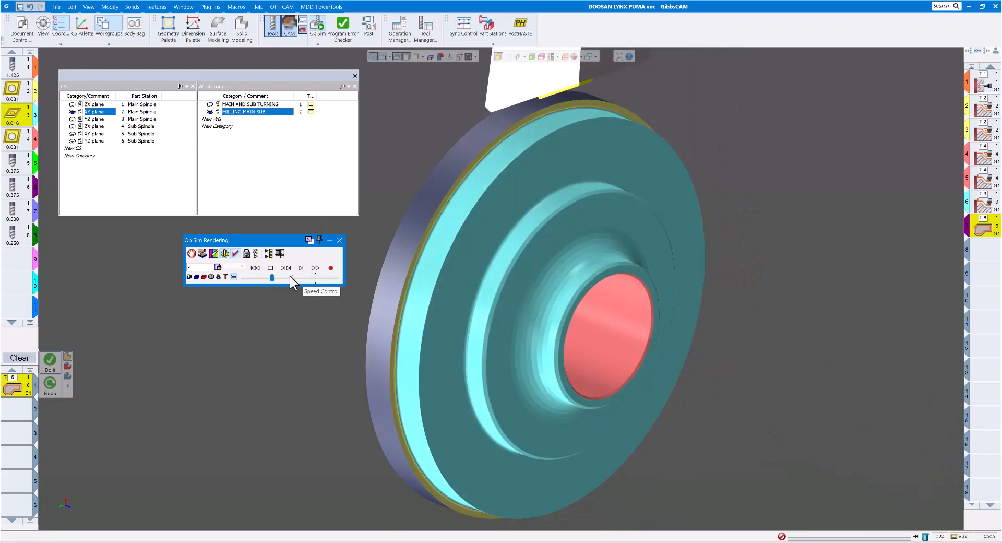
{"action": "left_click", "coordinate": [300, 267]}
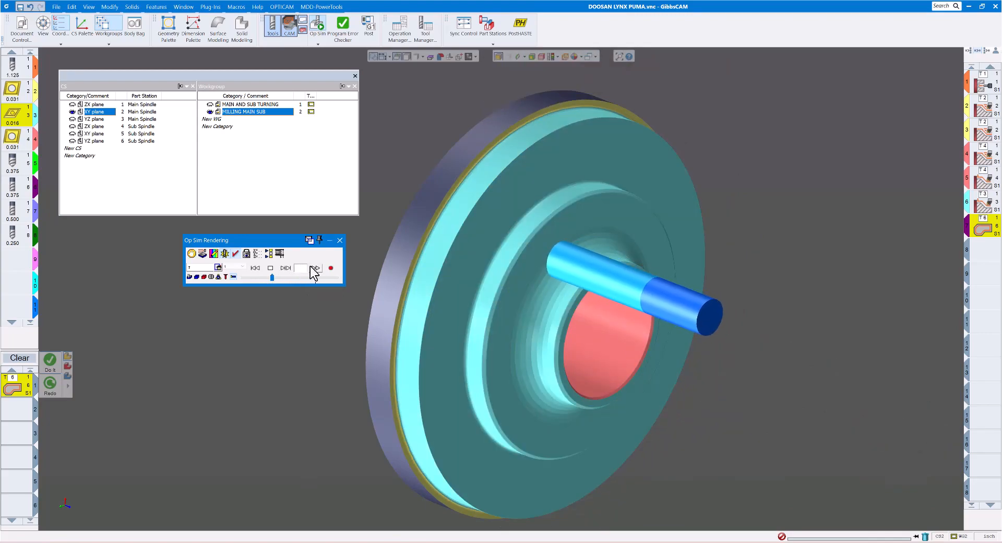
Restart the simulation with a transparent tool and play it through the counterbore milling, adjusting the playback speed
{"action": "left_click", "coordinate": [267, 268]}
{"action": "left_click", "coordinate": [189, 277]}
{"action": "left_click", "coordinate": [188, 277]}
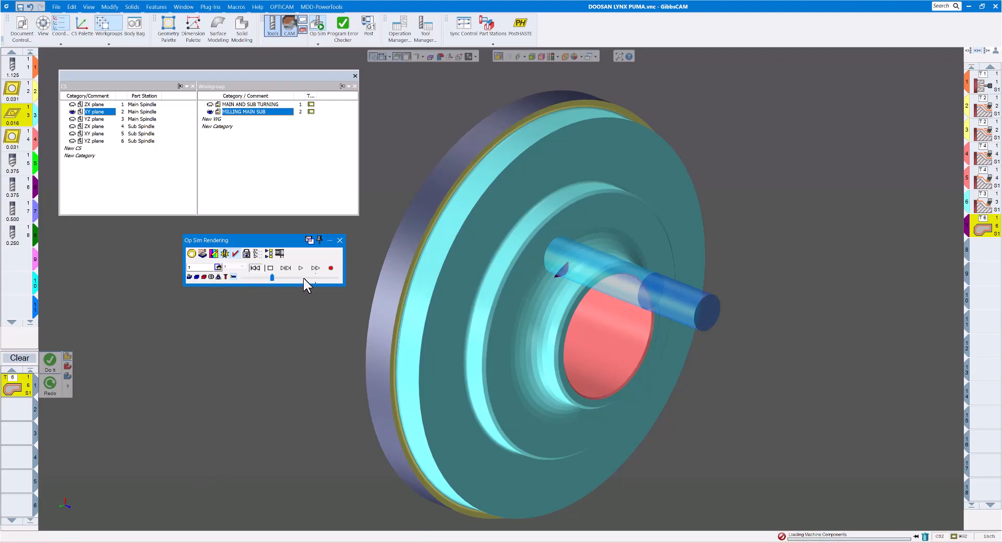
{"action": "left_click", "coordinate": [301, 268]}
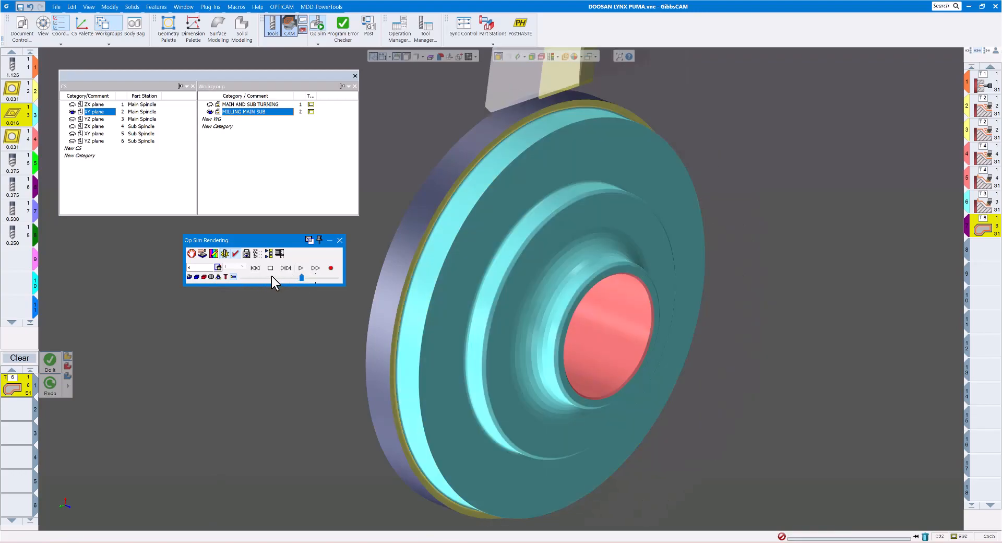
{"action": "left_click", "coordinate": [301, 268]}
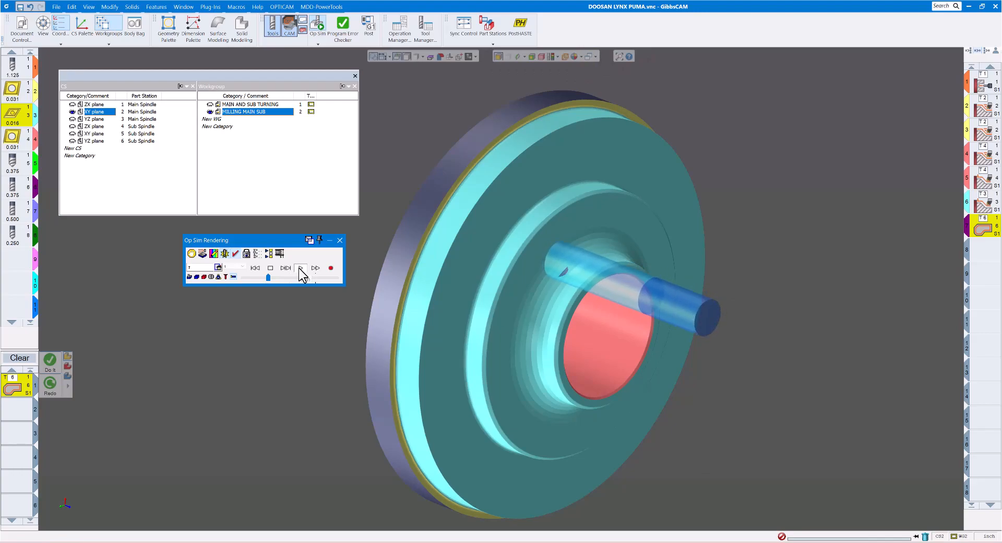
{"action": "left_click", "coordinate": [277, 278]}
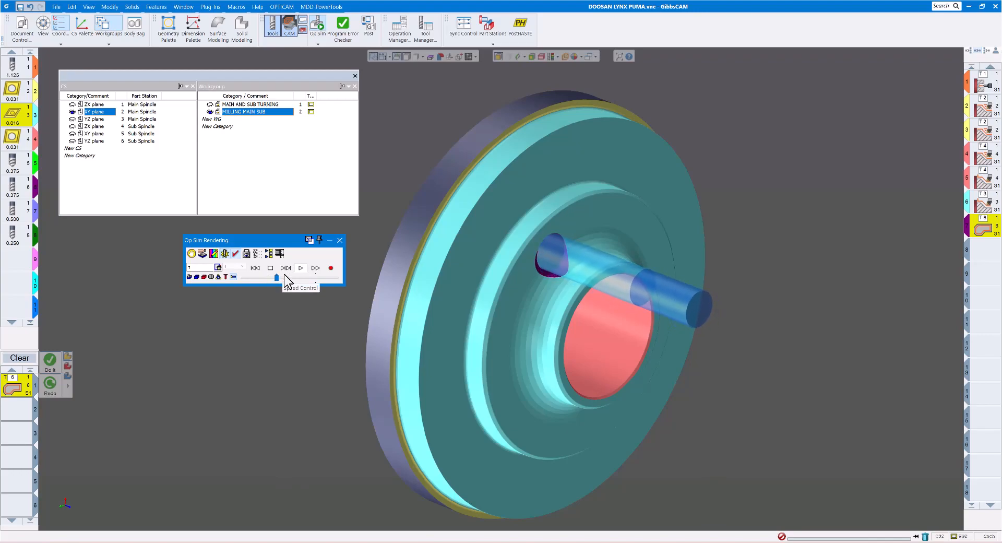
{"action": "left_click", "coordinate": [291, 278]}
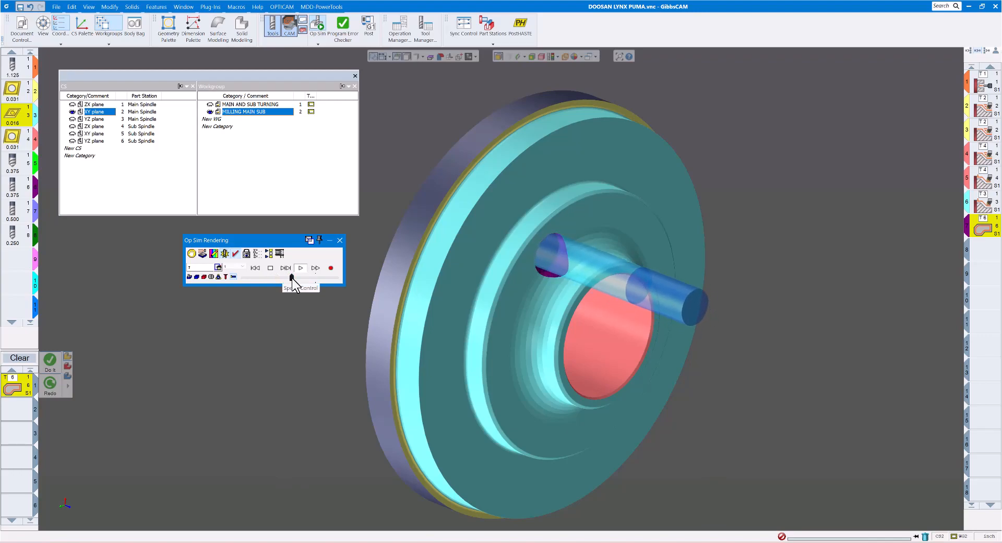
{"action": "left_click_drag", "start_coordinate": [292, 278], "coordinate": [299, 277]}
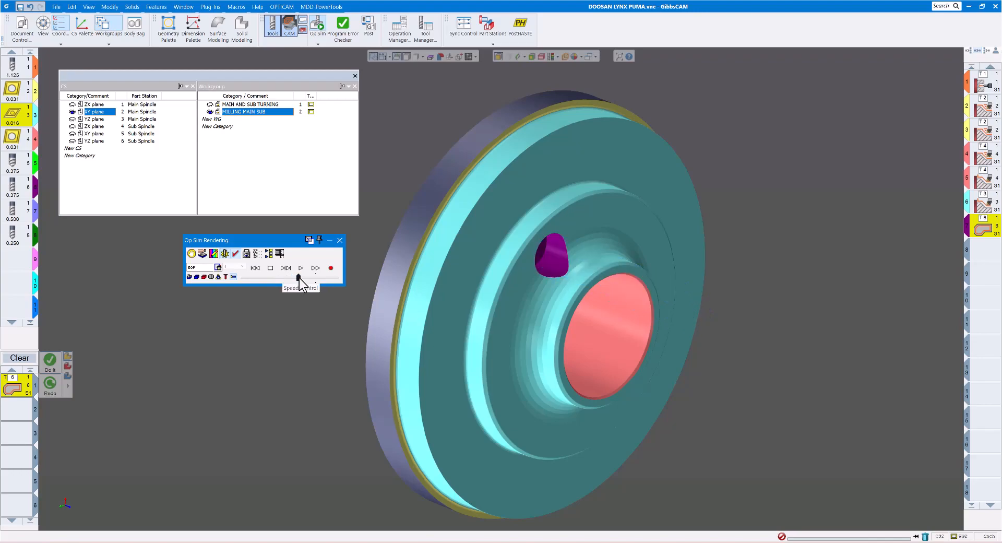
Close the simulation, set the counterbore contour to duplicate 5 times at a C angle of 360/6, and regenerate the operation
{"action": "left_click", "coordinate": [340, 240]}
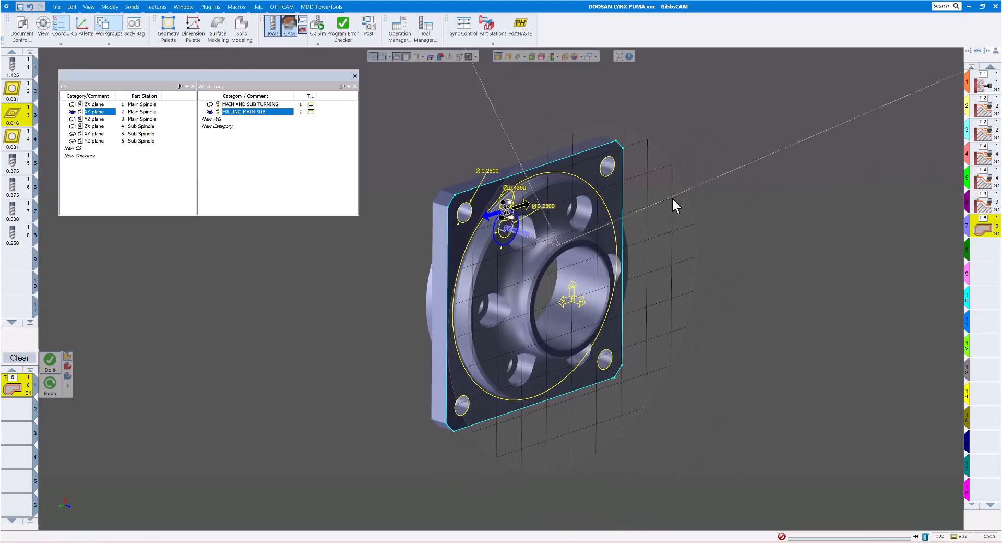
{"action": "double_click", "coordinate": [23, 391]}
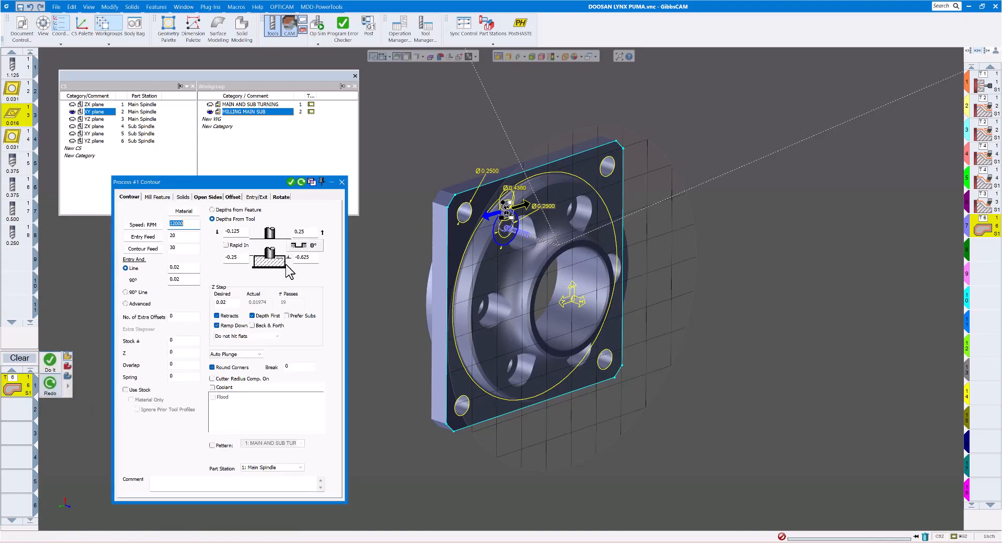
{"action": "left_click", "coordinate": [281, 197]}
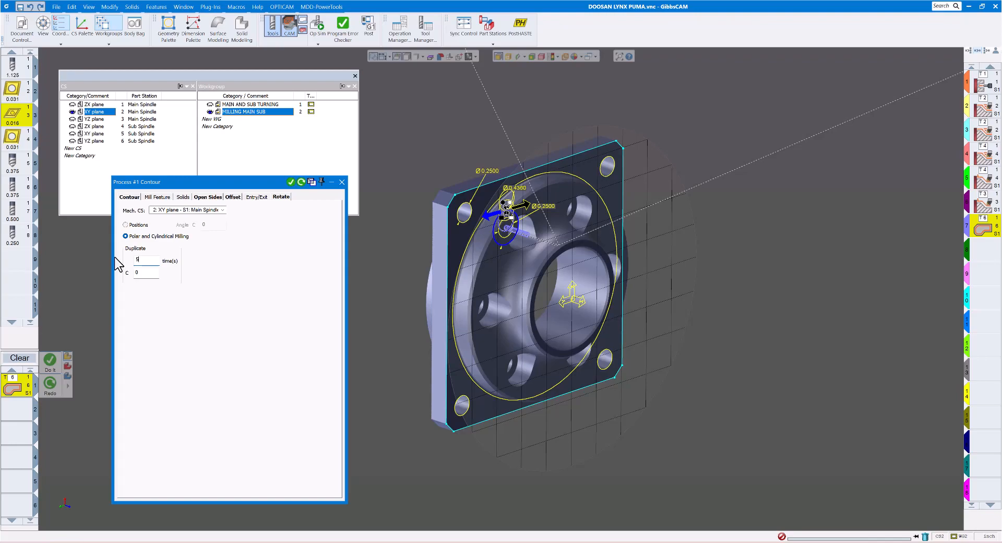
{"action": "key", "text": "Tab"}
{"action": "type", "text": "360/6"}
{"action": "left_click", "coordinate": [302, 183]}
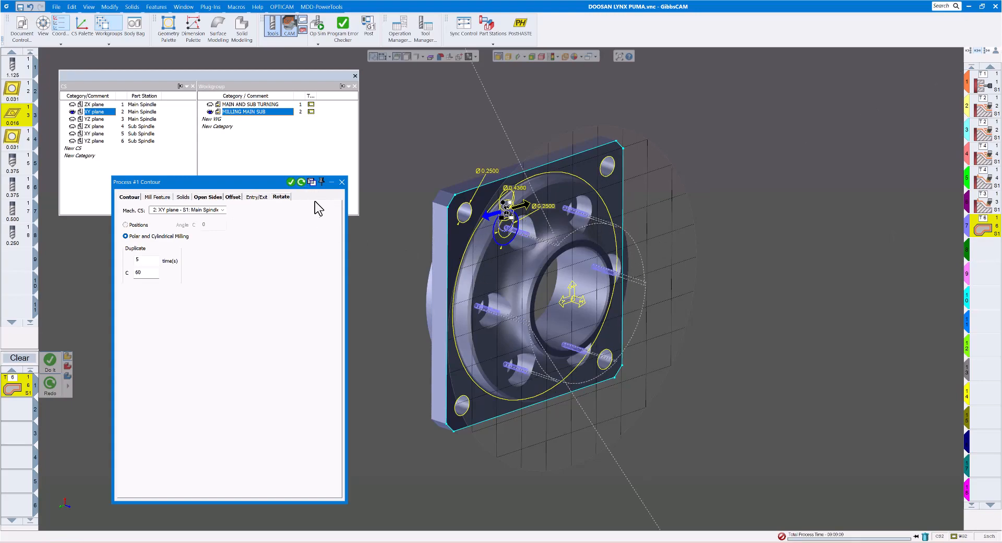
{"action": "left_click", "coordinate": [342, 182]}
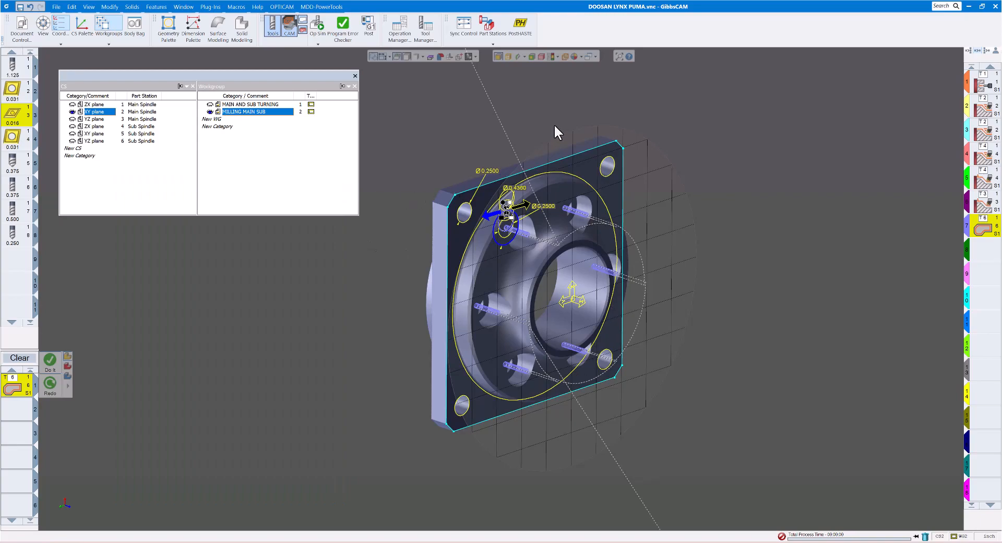
Hide the dimension labels, clear the process list, and create a new milling Holes process with the 0.375 main-spindle spot drill
{"action": "left_click", "coordinate": [984, 250]}
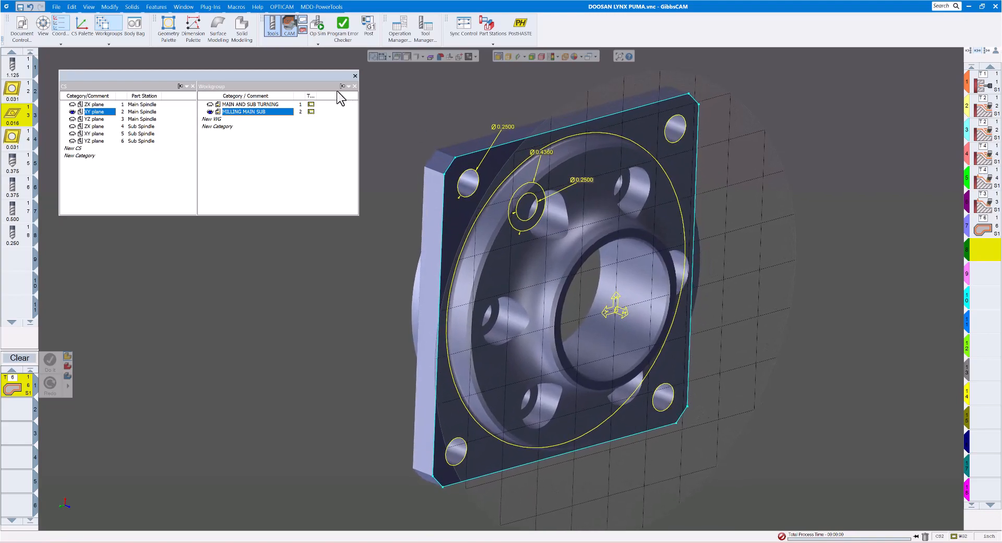
{"action": "left_click", "coordinate": [381, 57]}
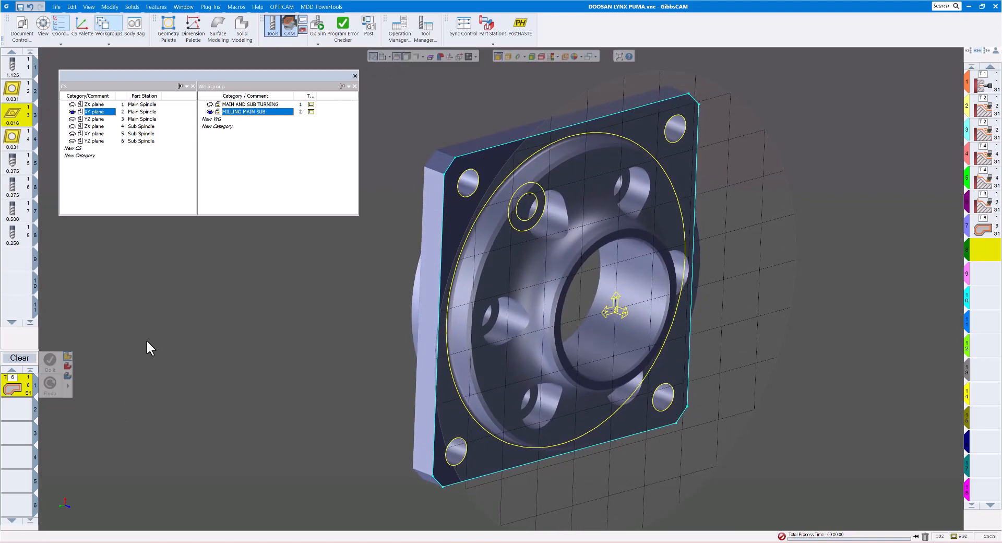
{"action": "left_click", "coordinate": [19, 358]}
{"action": "left_click", "coordinate": [20, 389]}
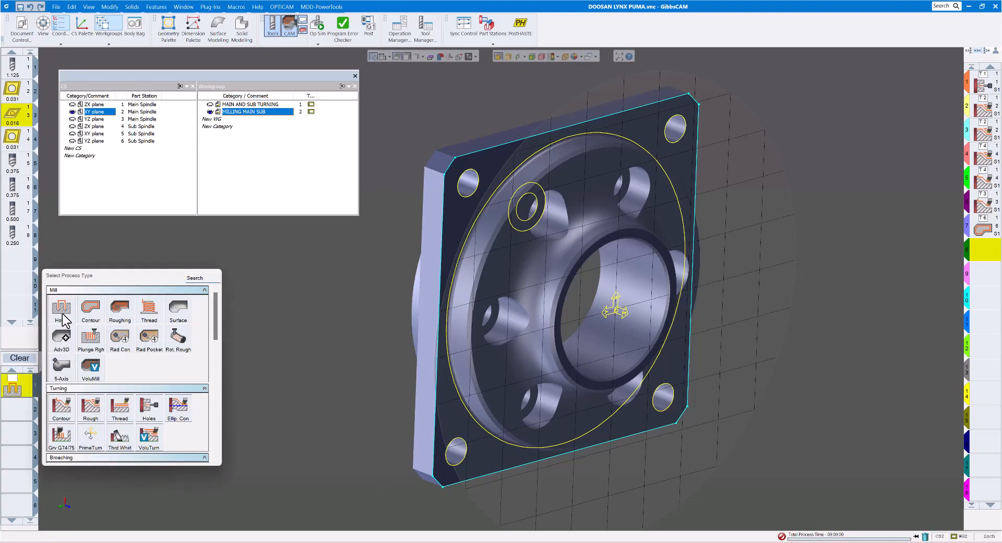
{"action": "left_click", "coordinate": [61, 313]}
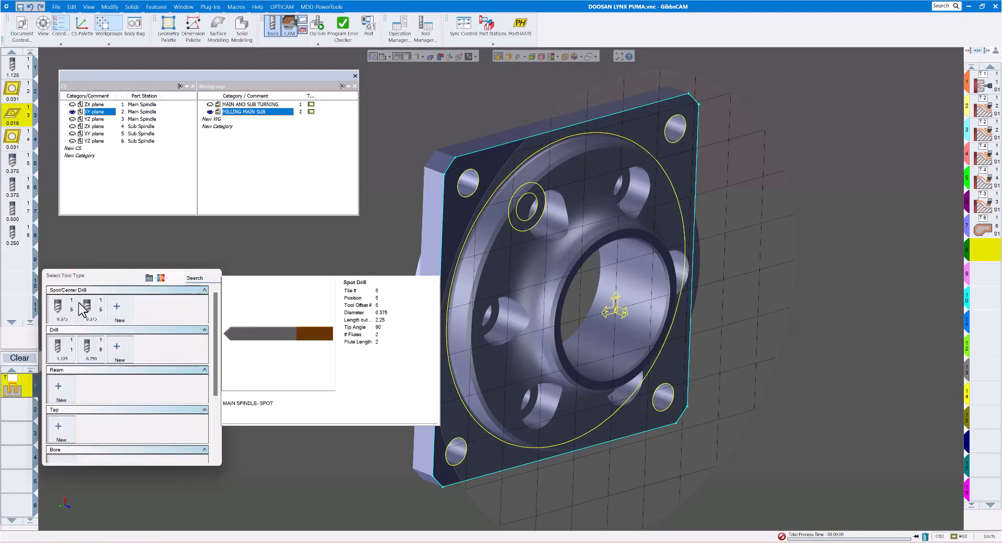
{"action": "left_click", "coordinate": [17, 166]}
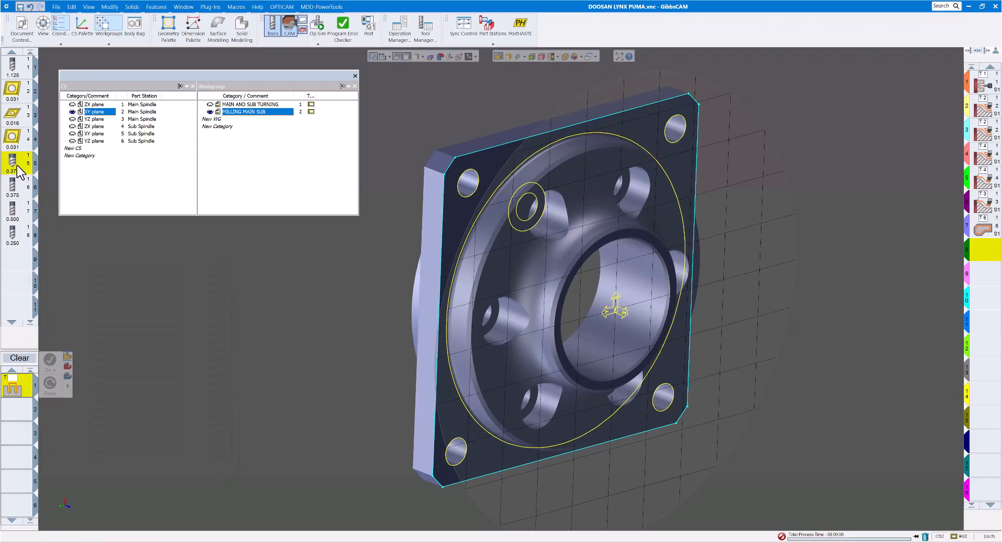
{"action": "left_click_drag", "start_coordinate": [21, 169], "coordinate": [15, 389]}
{"action": "double_click", "coordinate": [33, 375]}
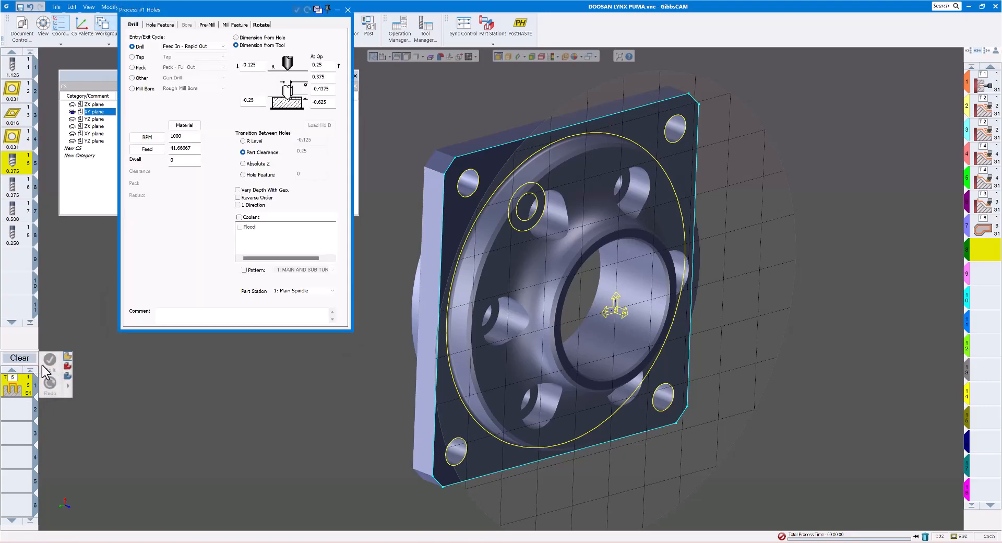
{"action": "left_click_drag", "start_coordinate": [237, 10], "coordinate": [239, 153]}
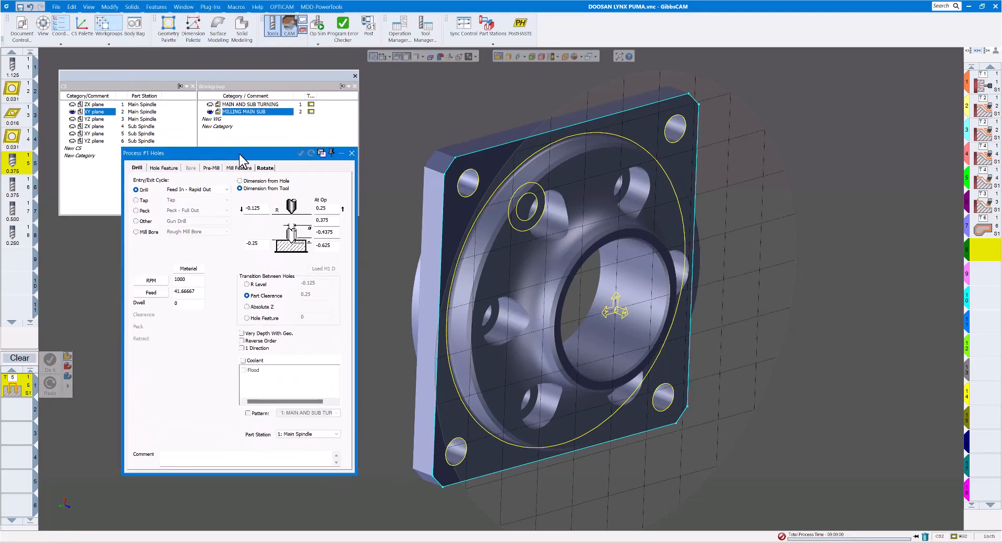
Set the spot-drilling process to duplicate 5 times at a C angle of 60 degrees
{"action": "left_click", "coordinate": [265, 168]}
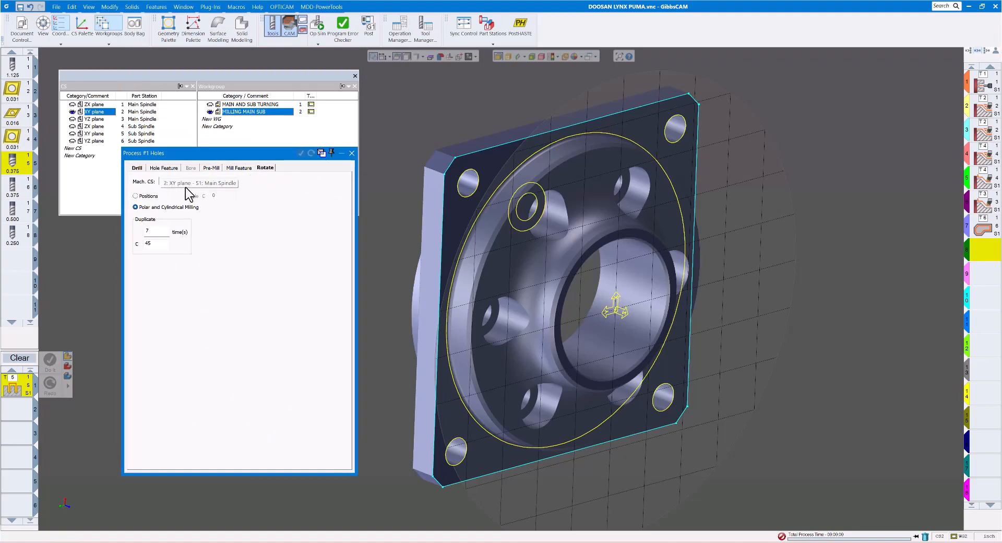
{"action": "left_click_drag", "start_coordinate": [150, 231], "coordinate": [120, 230]}
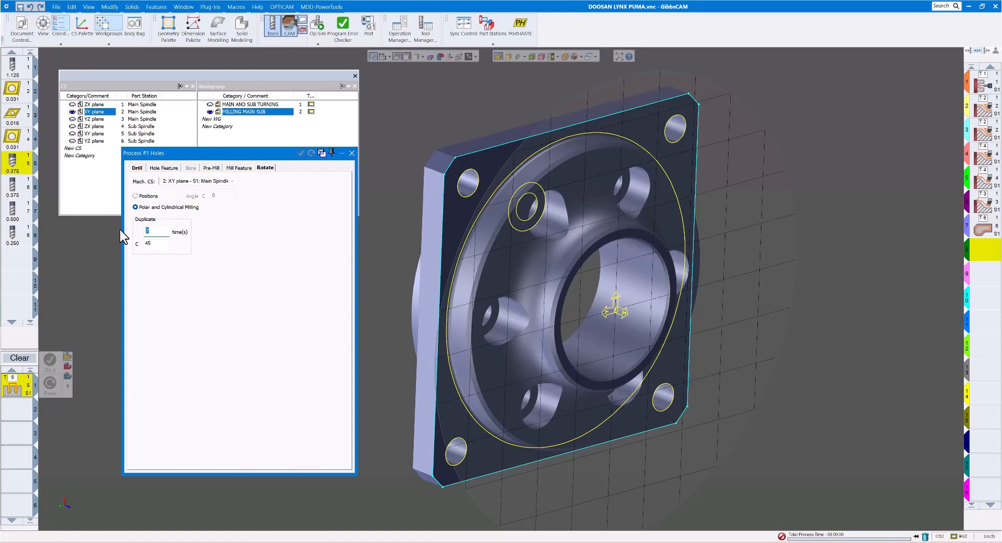
{"action": "type", "text": "5"}
{"action": "key", "text": "Tab"}
{"action": "left_click", "coordinate": [137, 168]}
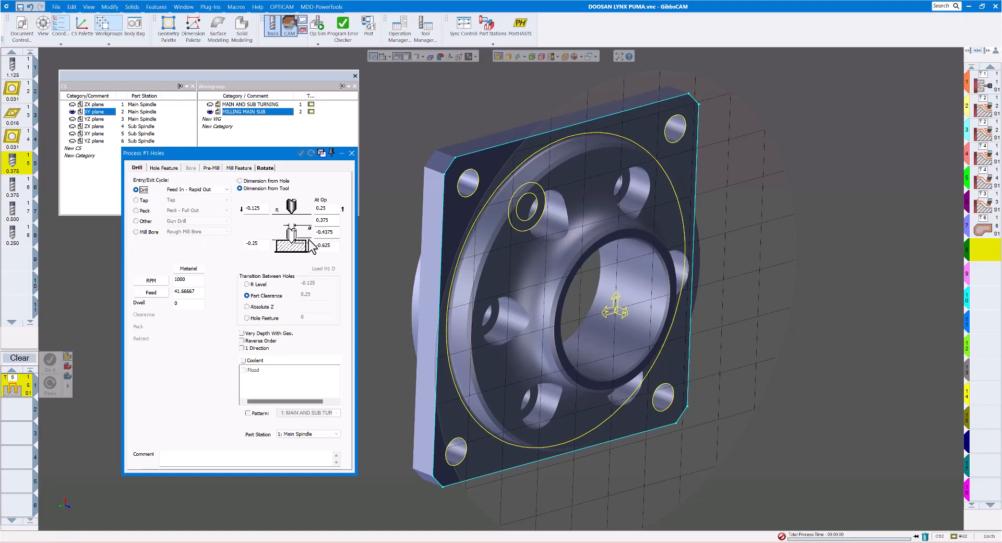
Set the spot drill's entry clearance to -0.5, its top surface to -0.625 and its spot diameter to 0.27
{"action": "double_click", "coordinate": [254, 207]}
{"action": "middle_click_drag", "start_coordinate": [440, 233], "coordinate": [462, 230]}
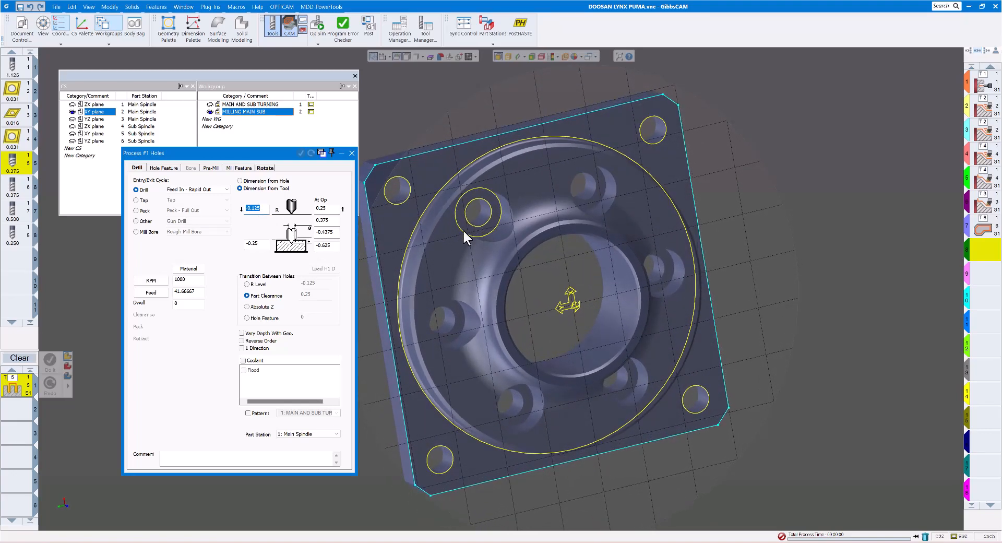
{"action": "left_click", "coordinate": [495, 217]}
{"action": "double_click", "coordinate": [253, 207]}
{"action": "type", "text": "-0.5"}
{"action": "key", "text": "Tab"}
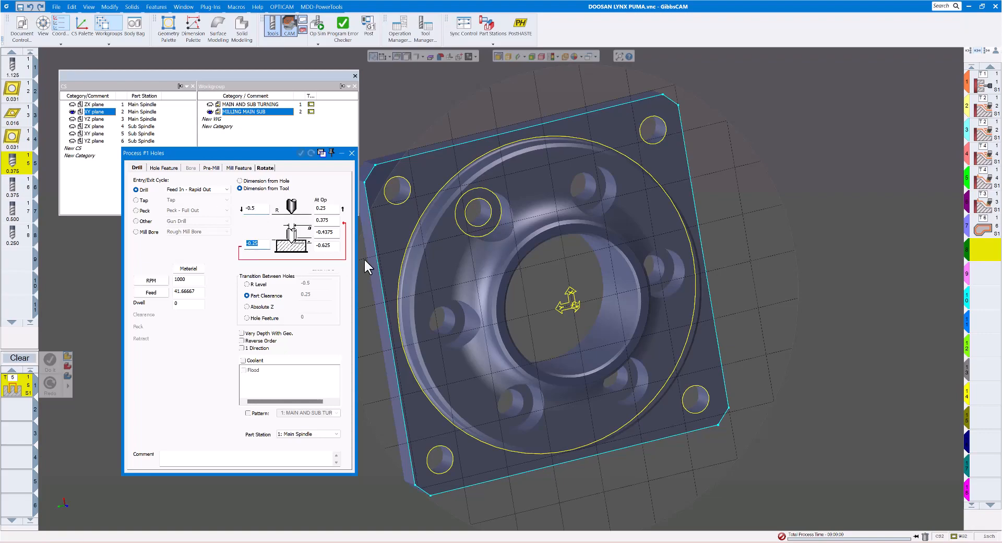
{"action": "type", "text": "-.625"}
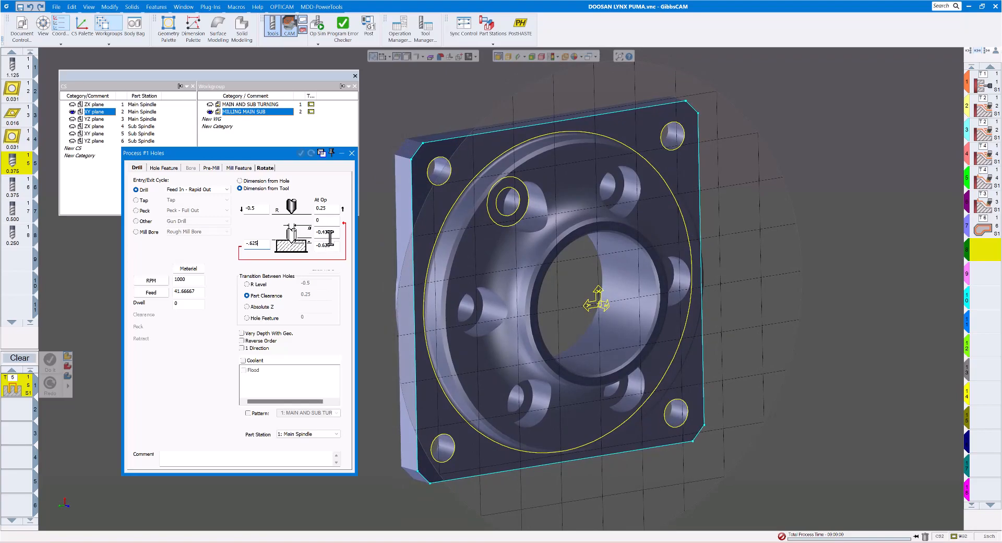
{"action": "left_click", "coordinate": [321, 221]}
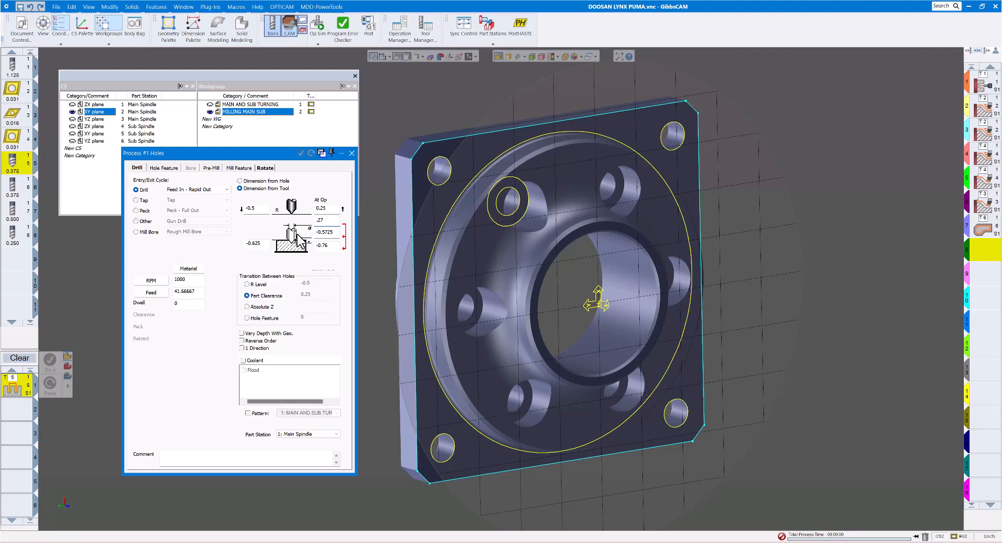
Calculate the spot drill's speed and feed from the material data, and generate the operation on the 0.25 hole inside the counterbore
{"action": "left_click", "coordinate": [145, 281]}
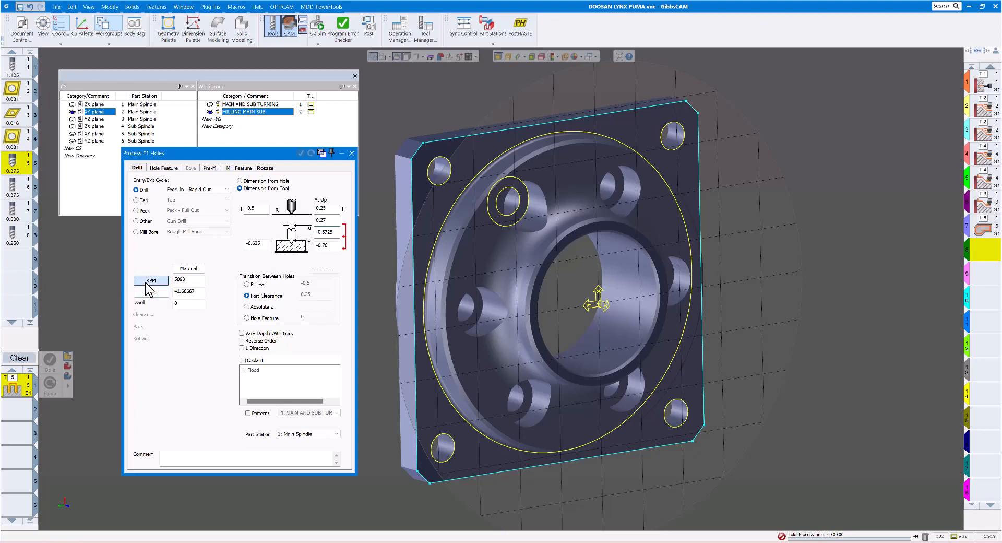
{"action": "left_click", "coordinate": [148, 292]}
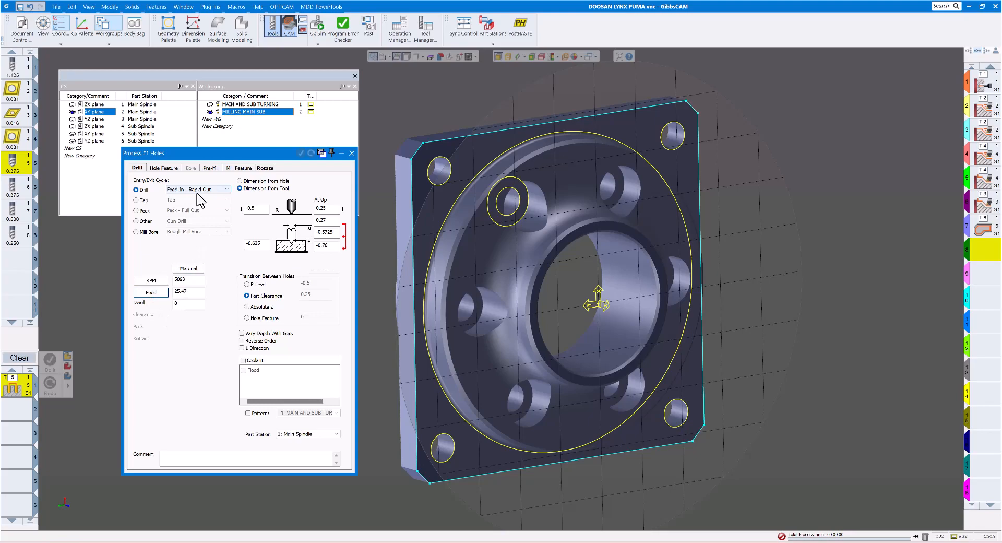
{"action": "left_click", "coordinate": [351, 152]}
{"action": "left_click", "coordinate": [520, 205]}
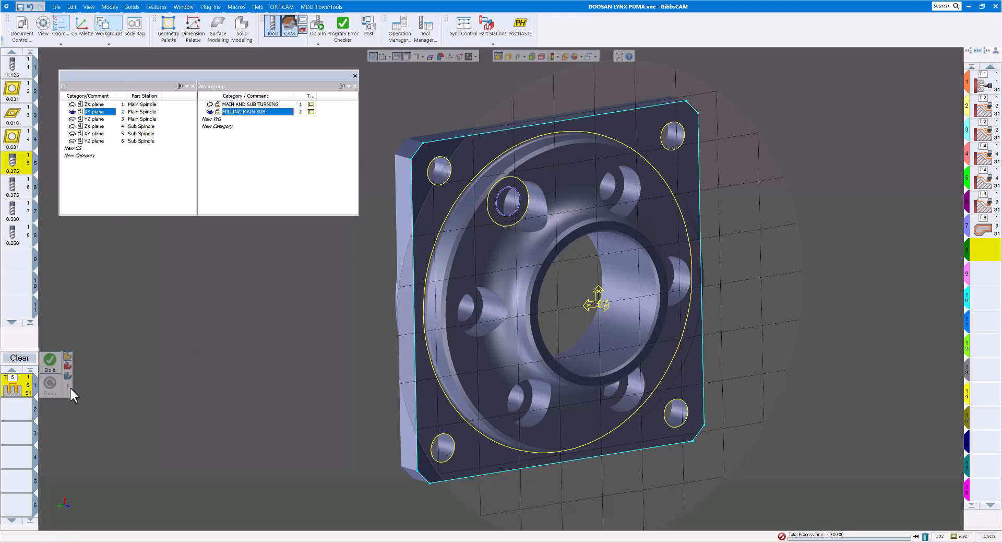
{"action": "left_click", "coordinate": [50, 360]}
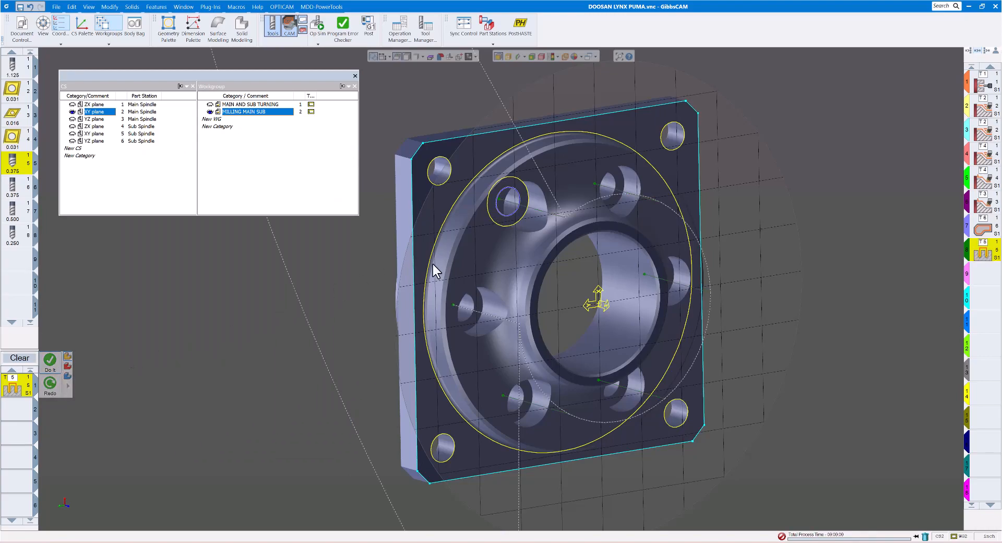
Inspect the spot-drilling toolpath and review the surface and depth values in its process settings
{"action": "middle_click_drag", "start_coordinate": [442, 264], "coordinate": [451, 312]}
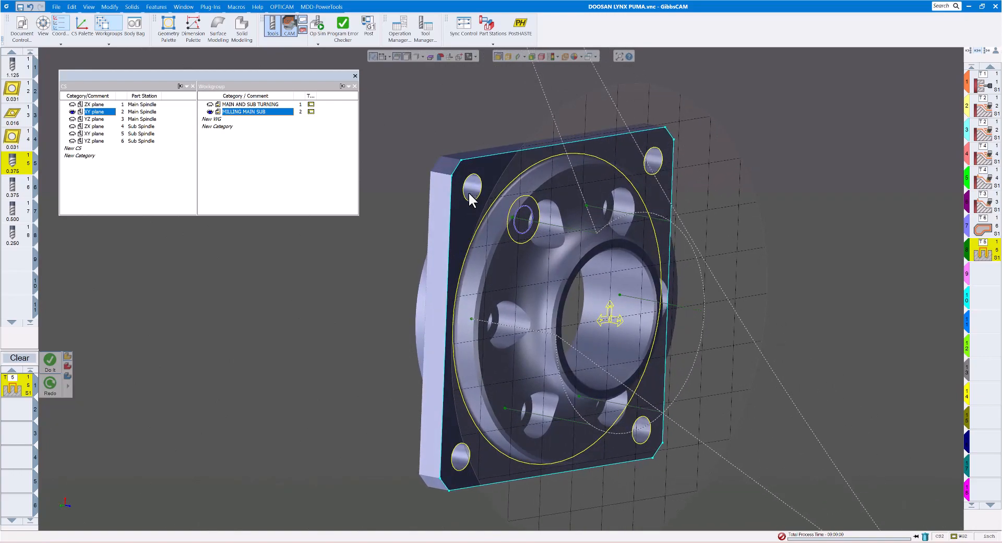
{"action": "double_click", "coordinate": [15, 385]}
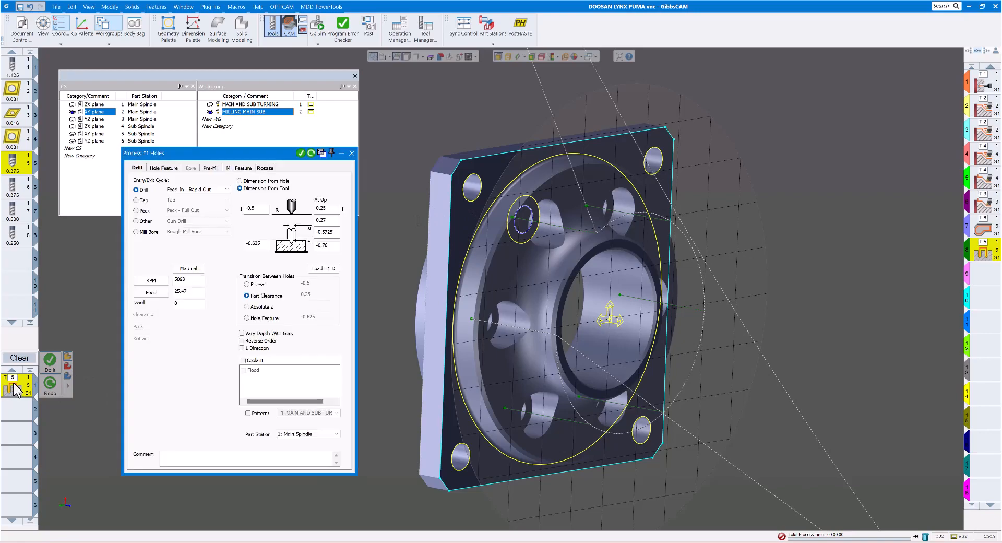
{"action": "left_click_drag", "start_coordinate": [240, 158], "coordinate": [216, 157]}
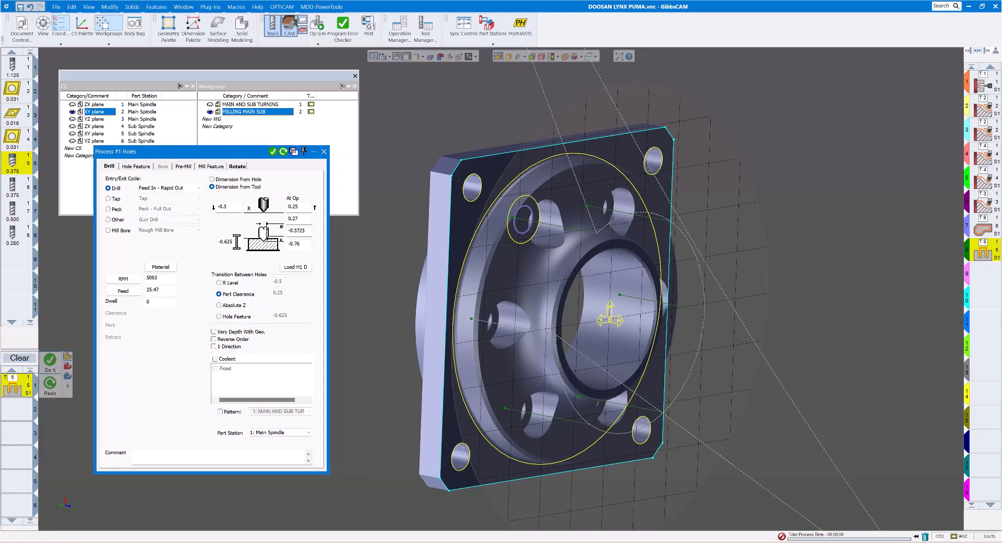
{"action": "double_click", "coordinate": [235, 241]}
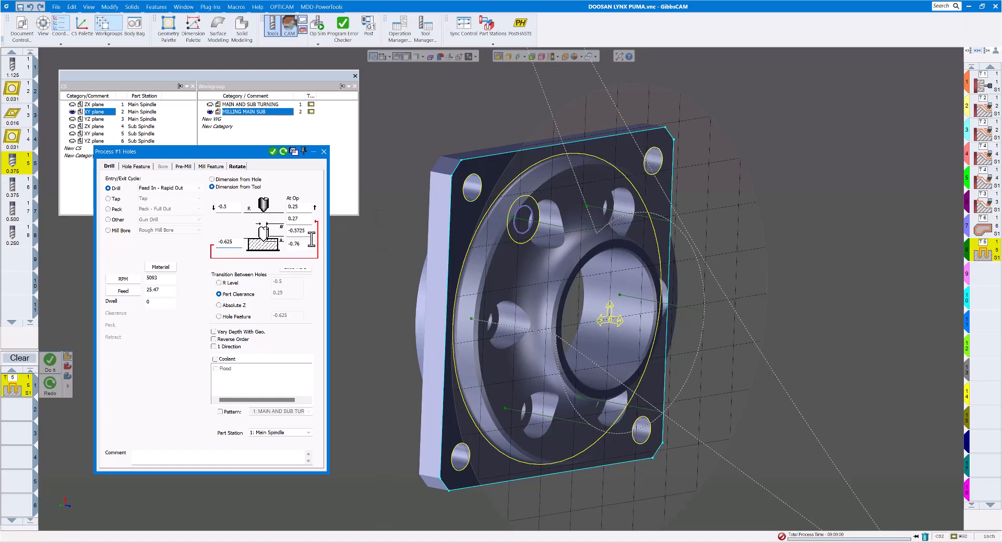
{"action": "left_click", "coordinate": [324, 151]}
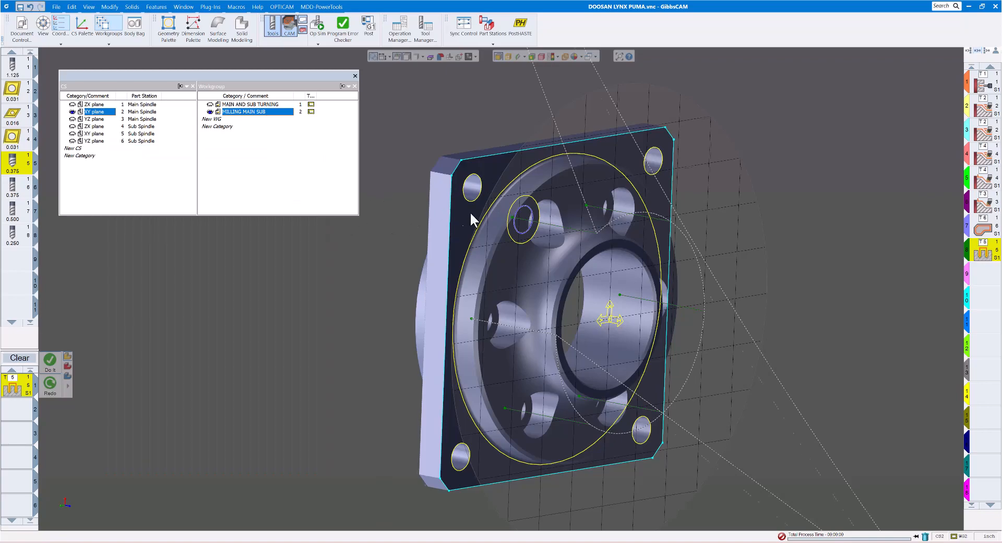
Create a second spot-drilling operation from a corner hole of the square flange, duplicated 3 times at a C angle of 90 degrees
{"action": "double_click", "coordinate": [23, 388]}
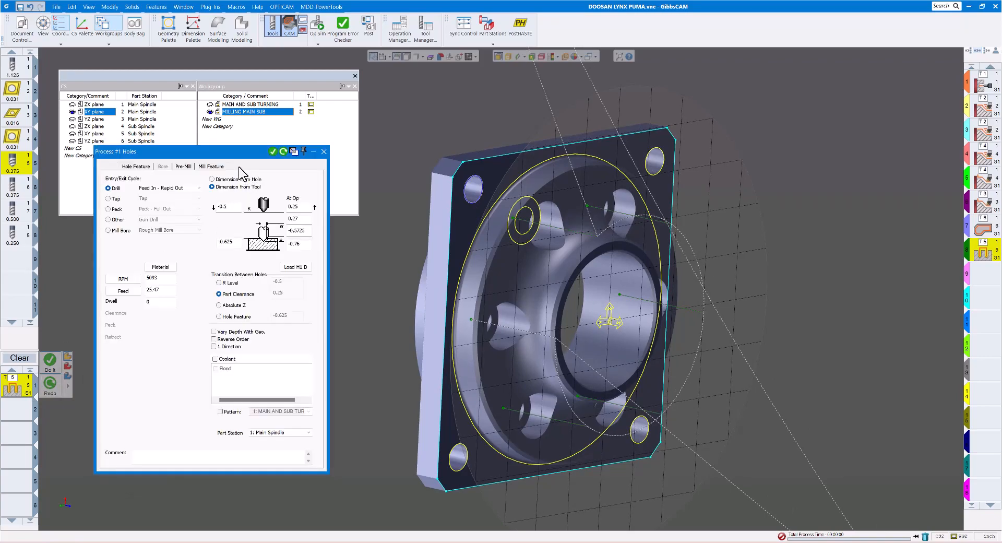
{"action": "left_click", "coordinate": [238, 167]}
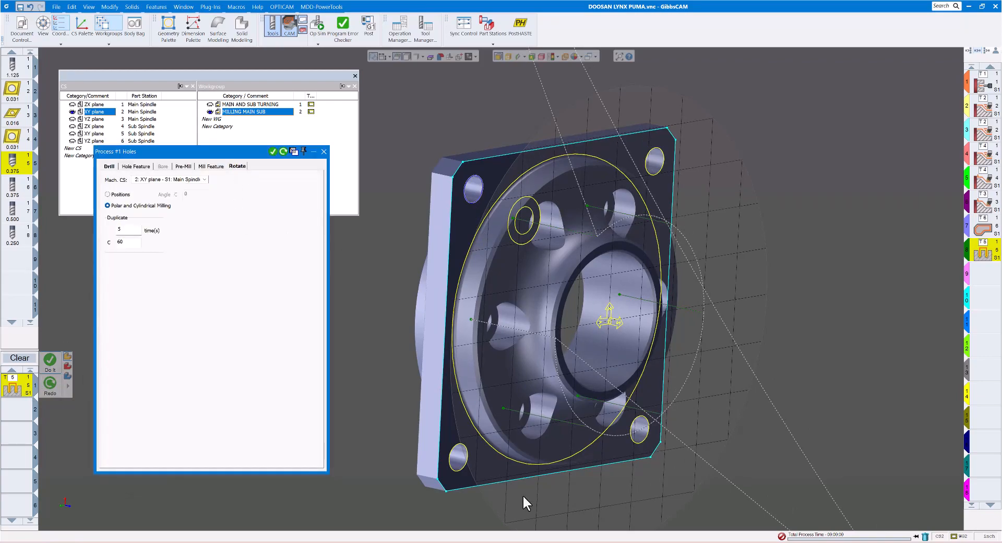
{"action": "left_click_drag", "start_coordinate": [132, 228], "coordinate": [103, 229]}
{"action": "left_click", "coordinate": [273, 151]}
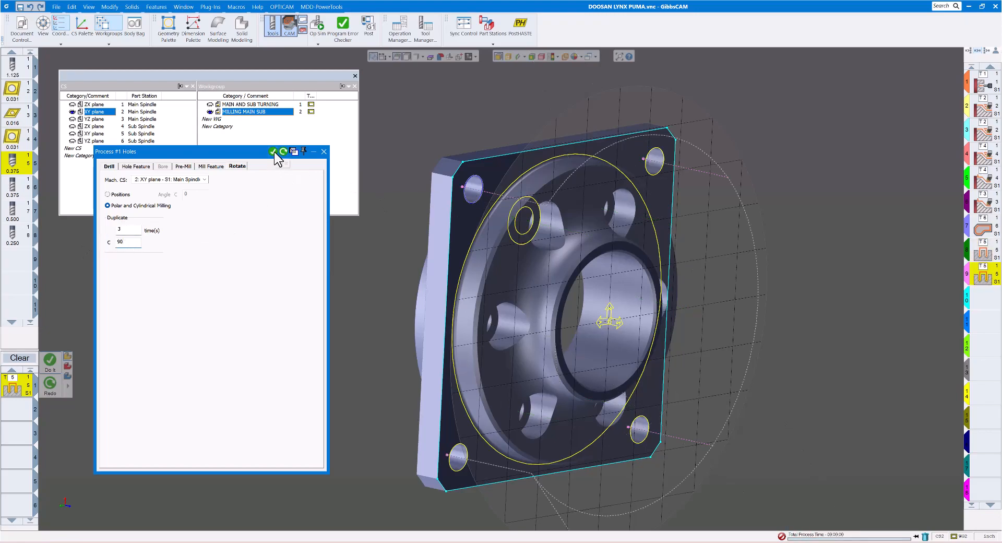
{"action": "left_click", "coordinate": [324, 152]}
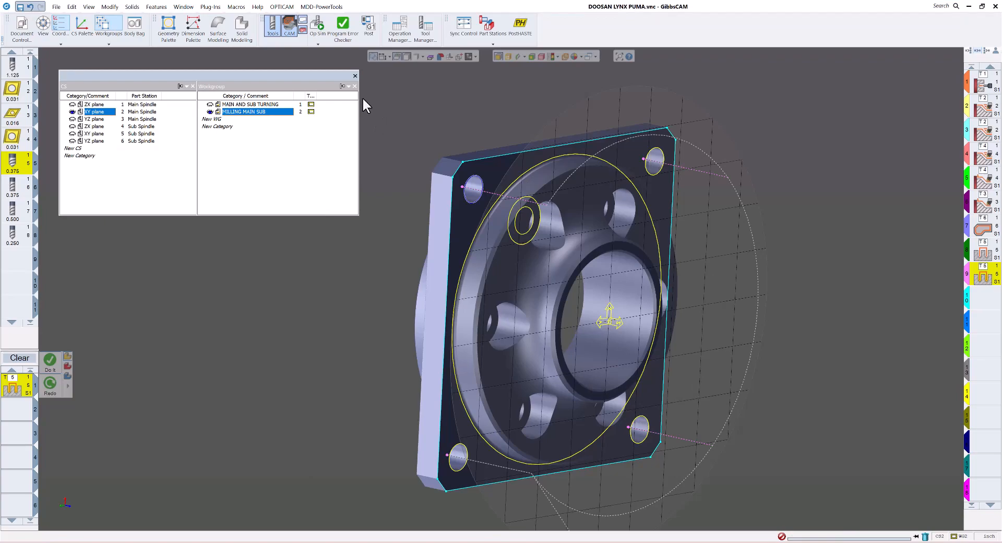
Simulate the machining operations on the stock, slowing playback for the hole milling and speeding it up through the spot drilling
{"action": "left_click", "coordinate": [318, 25]}
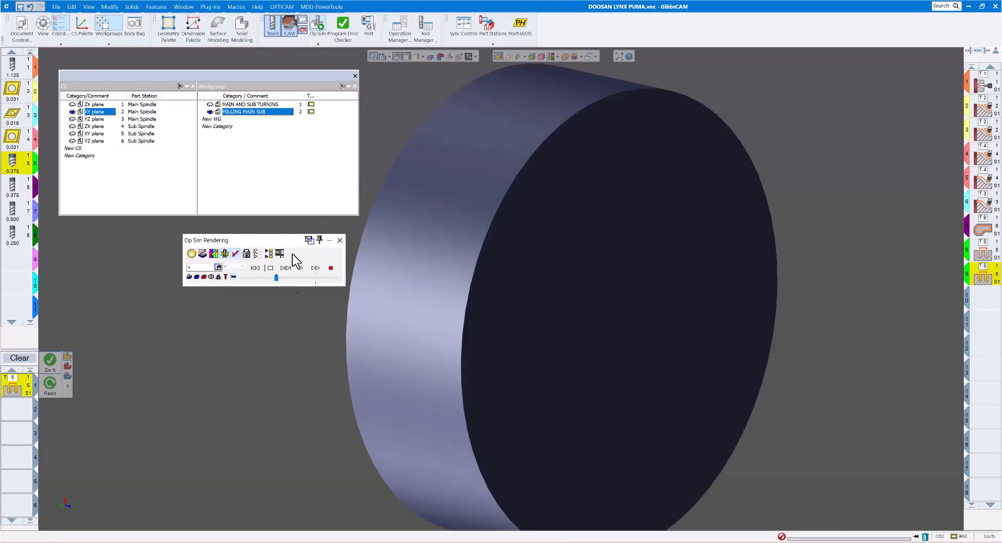
{"action": "left_click", "coordinate": [300, 268]}
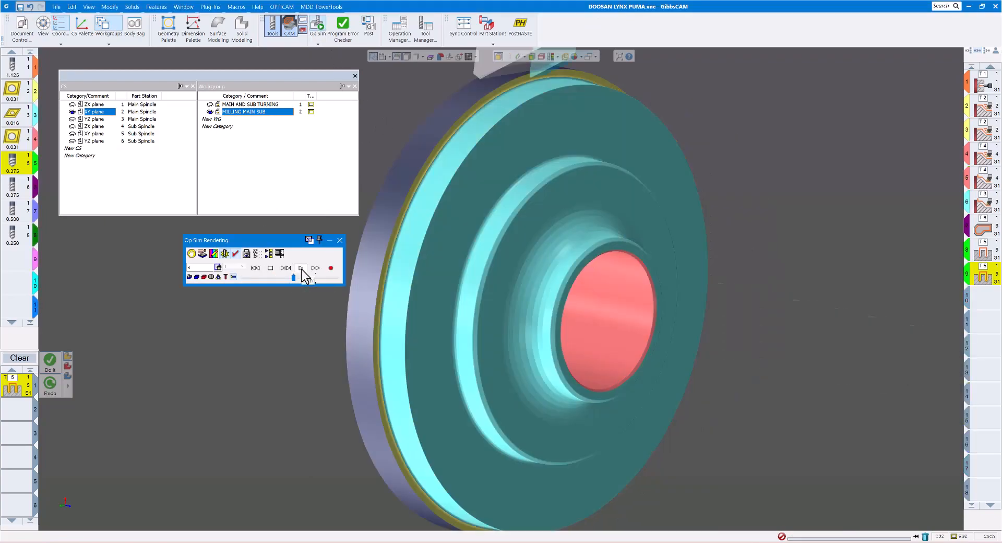
{"action": "left_click_drag", "start_coordinate": [293, 277], "coordinate": [274, 277]}
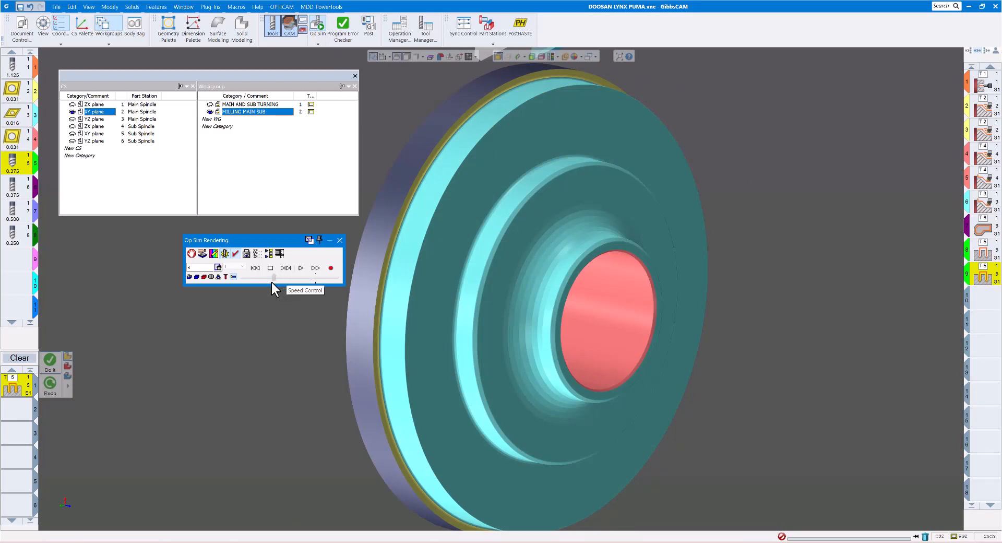
{"action": "left_click", "coordinate": [301, 268]}
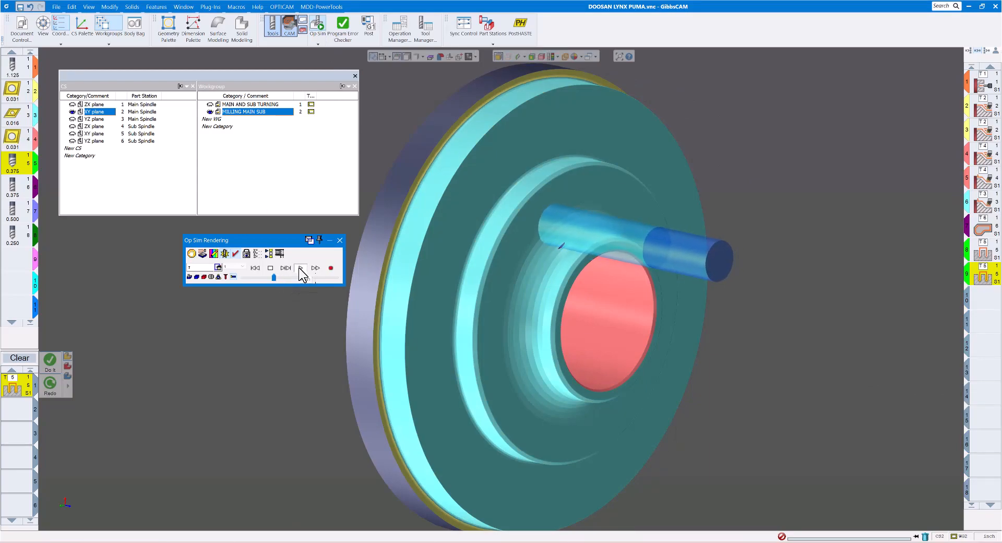
{"action": "left_click_drag", "start_coordinate": [276, 278], "coordinate": [287, 277]}
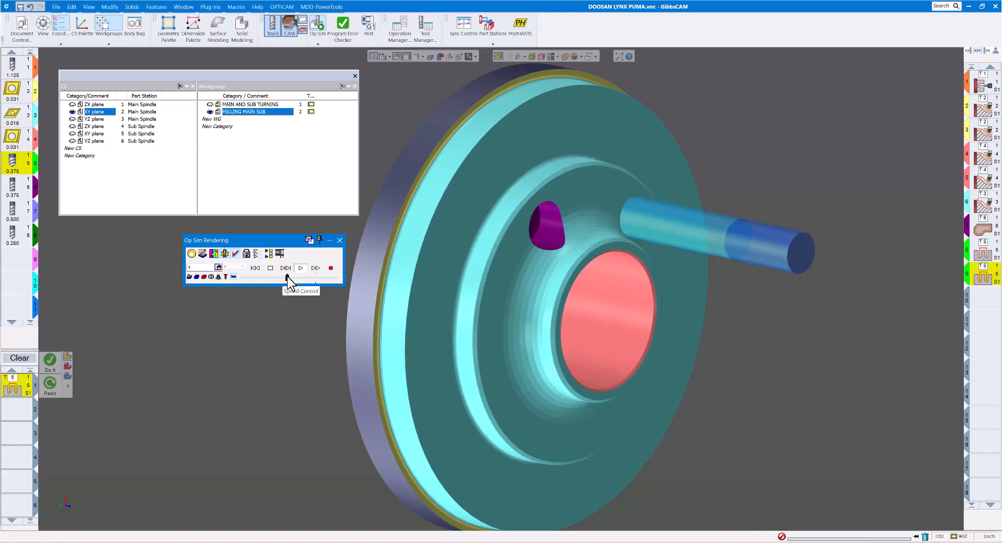
{"action": "left_click_drag", "start_coordinate": [286, 277], "coordinate": [293, 279]}
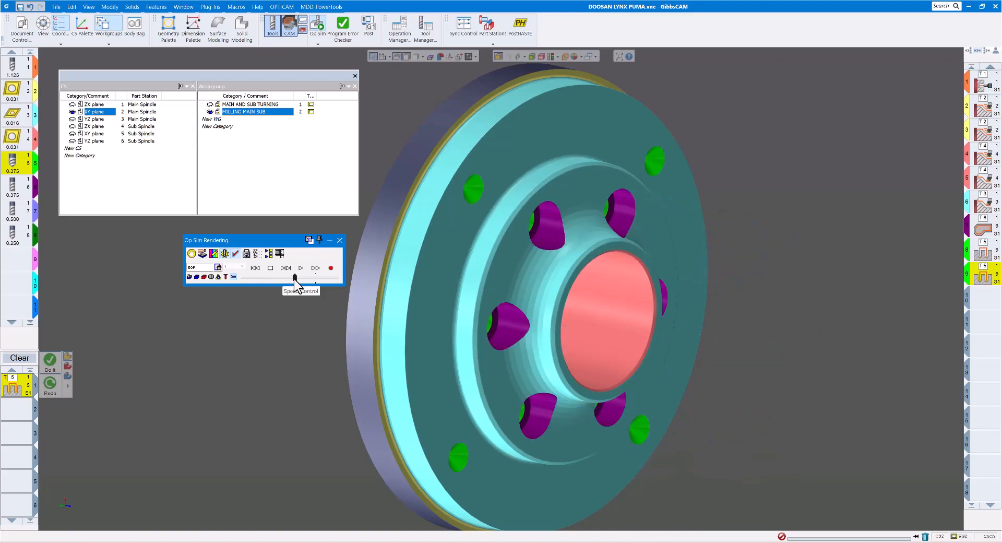
Lock the simulation's point of view to Machine for the main spindle
{"action": "scroll", "coordinate": [550, 287], "scroll_direction": "down", "scroll_amount": 5}
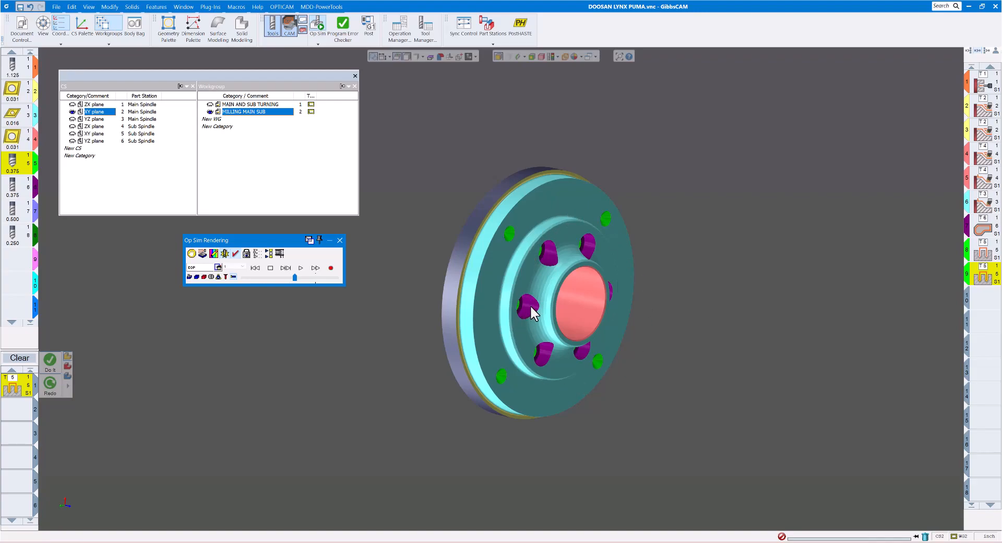
{"action": "scroll", "coordinate": [530, 304], "scroll_direction": "up", "scroll_amount": 2}
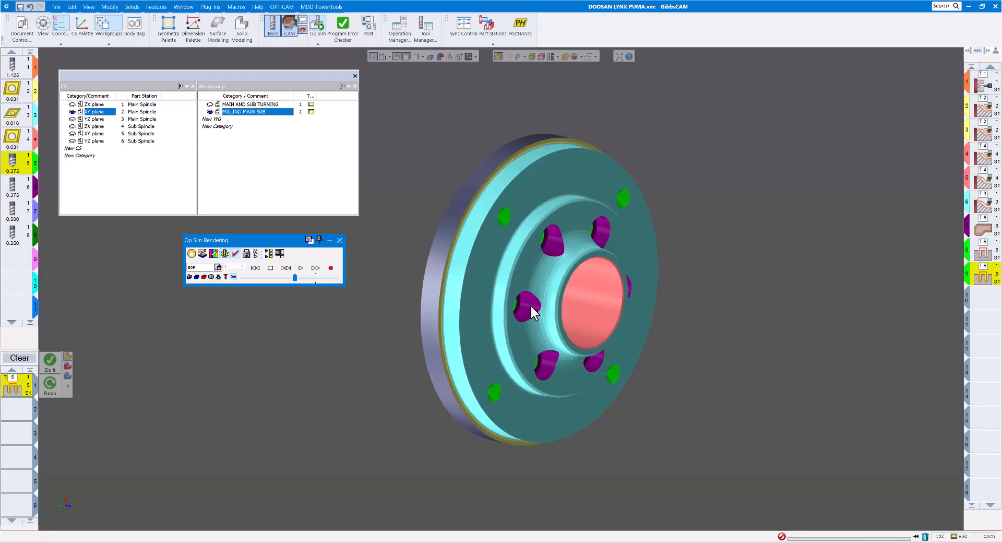
{"action": "left_click", "coordinate": [247, 255]}
{"action": "left_click_drag", "start_coordinate": [727, 192], "coordinate": [477, 81]}
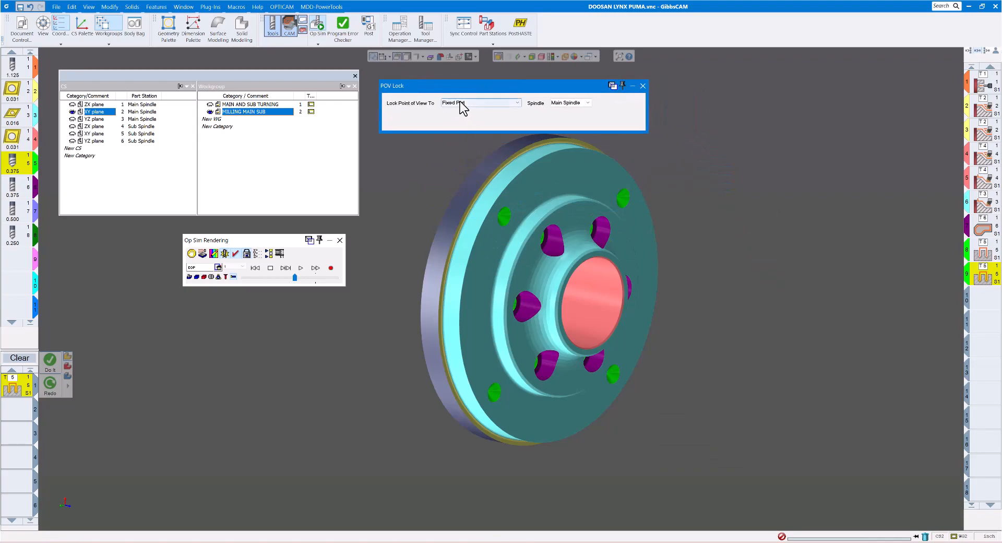
{"action": "left_click", "coordinate": [514, 104]}
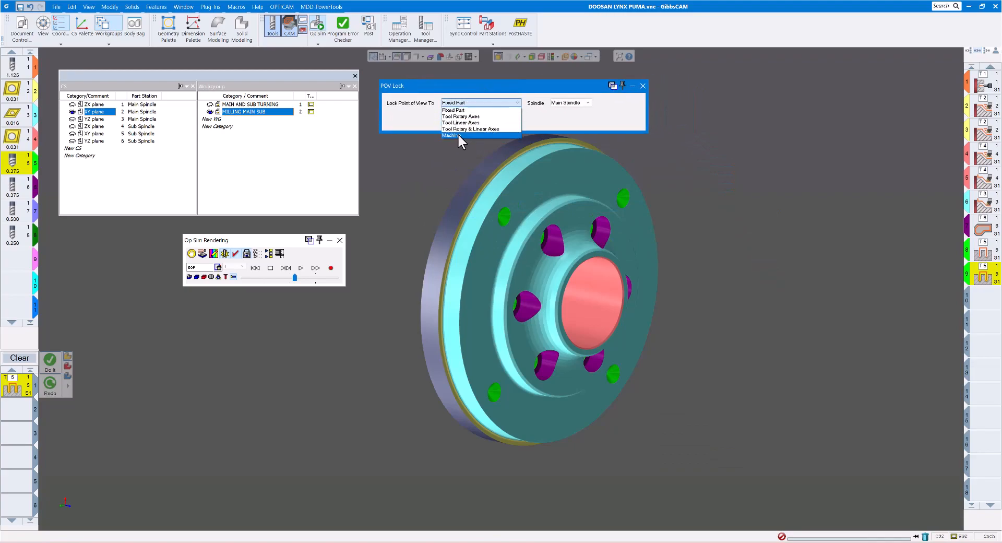
{"action": "left_click", "coordinate": [458, 133]}
{"action": "left_click", "coordinate": [642, 85]}
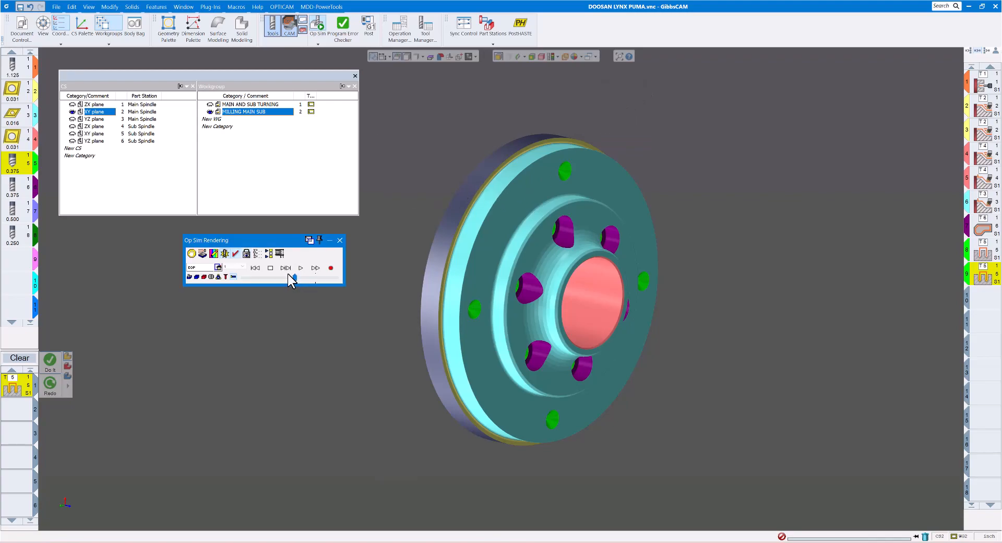
Replay the simulation from the start in the machine view, slowing playback to watch the hole operations, and exit the rendering
{"action": "left_click", "coordinate": [254, 267]}
{"action": "left_click", "coordinate": [306, 275]}
{"action": "left_click", "coordinate": [301, 269]}
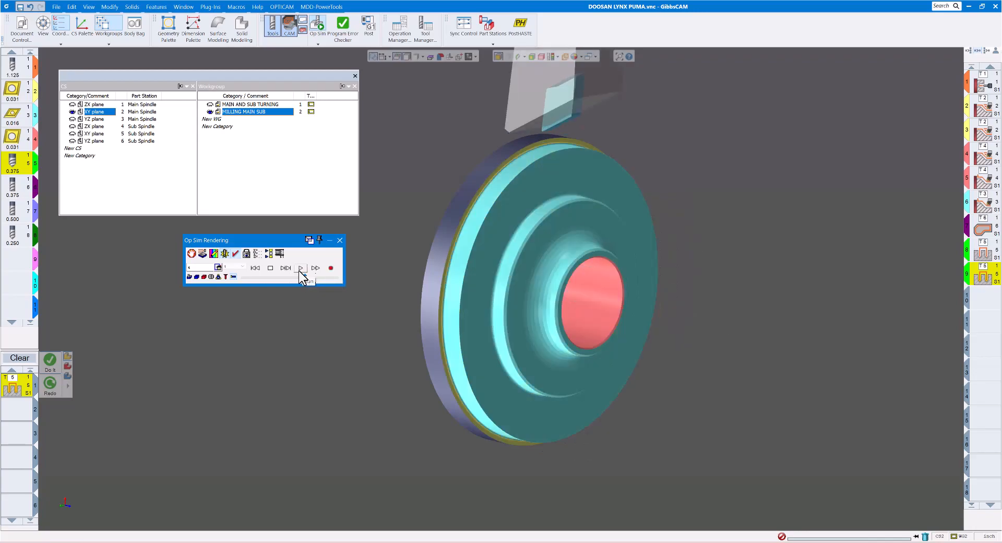
{"action": "left_click", "coordinate": [272, 277]}
{"action": "left_click", "coordinate": [283, 277]}
{"action": "left_click", "coordinate": [288, 277]}
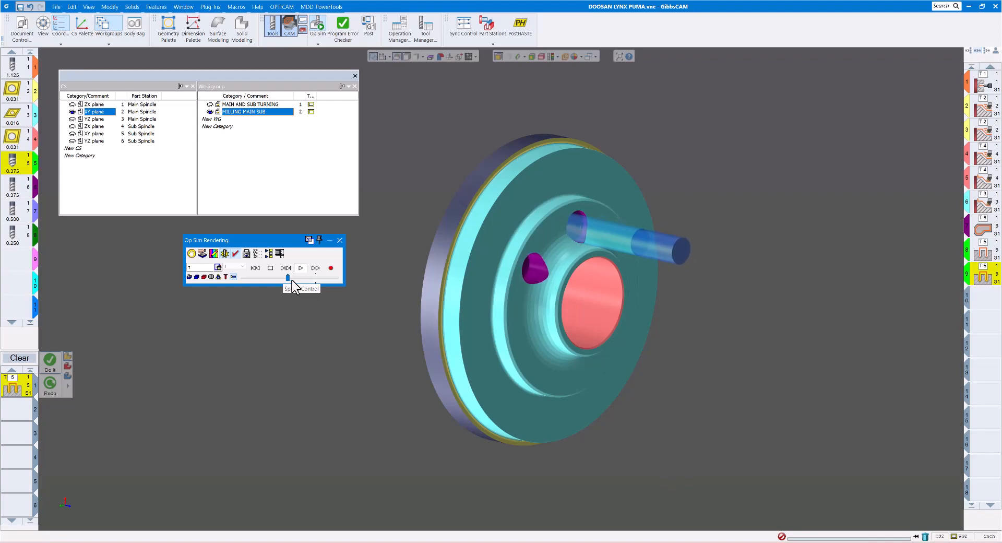
{"action": "left_click_drag", "start_coordinate": [288, 277], "coordinate": [293, 277]}
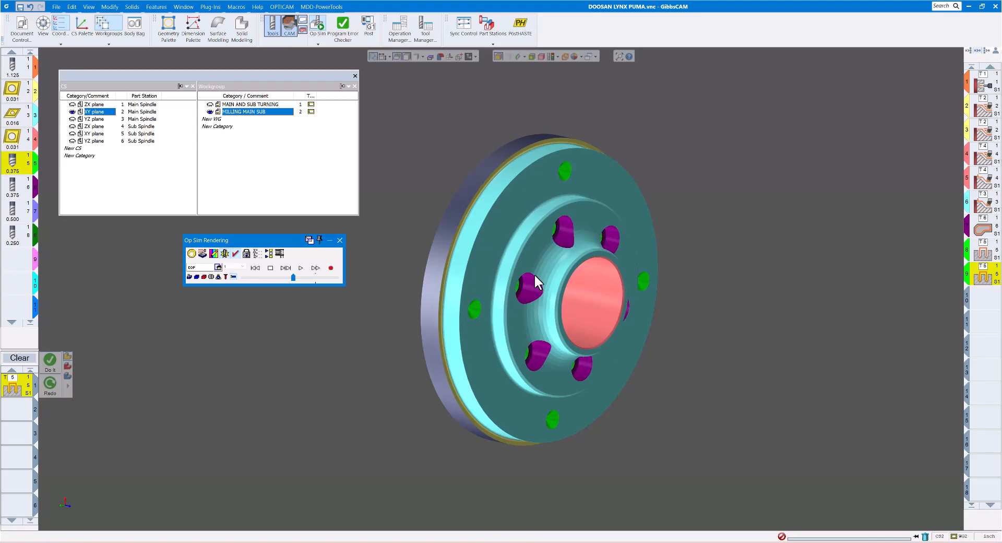
{"action": "left_click", "coordinate": [340, 240]}
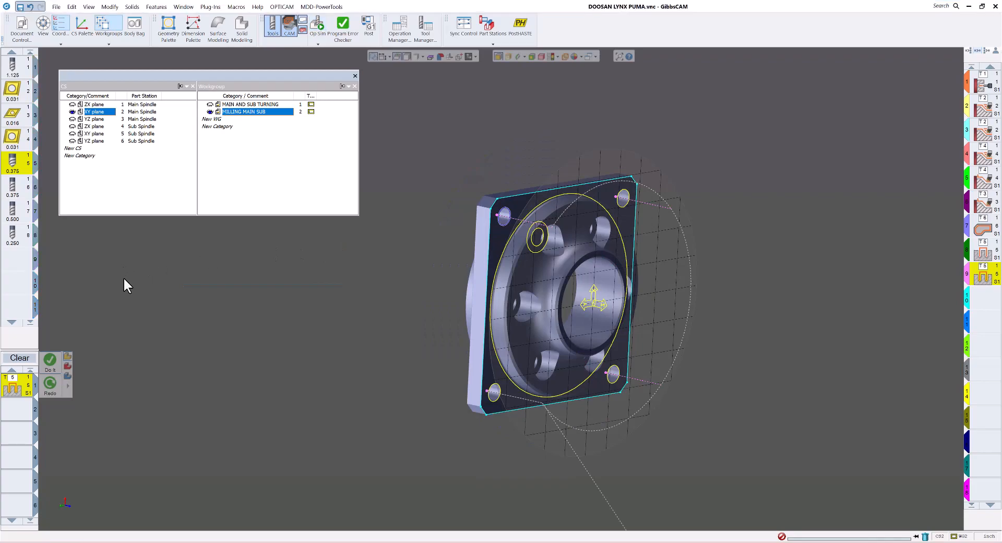
Create a holes process with the 0.250 drill and open its full-diameter depth value for editing
{"action": "mouse_move", "coordinate": [22, 244]}
{"action": "left_mouse_down"}
{"action": "mouse_move", "coordinate": [67, 268]}
{"action": "mouse_move", "coordinate": [14, 389]}
{"action": "left_mouse_up"}
{"action": "double_click", "coordinate": [14, 389]}
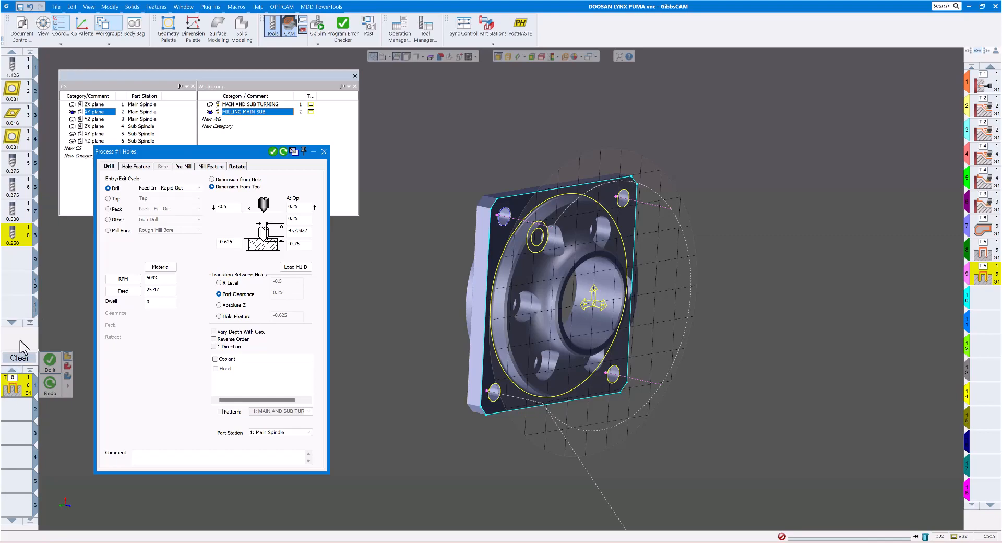
{"action": "left_click_drag", "start_coordinate": [263, 150], "coordinate": [318, 180]}
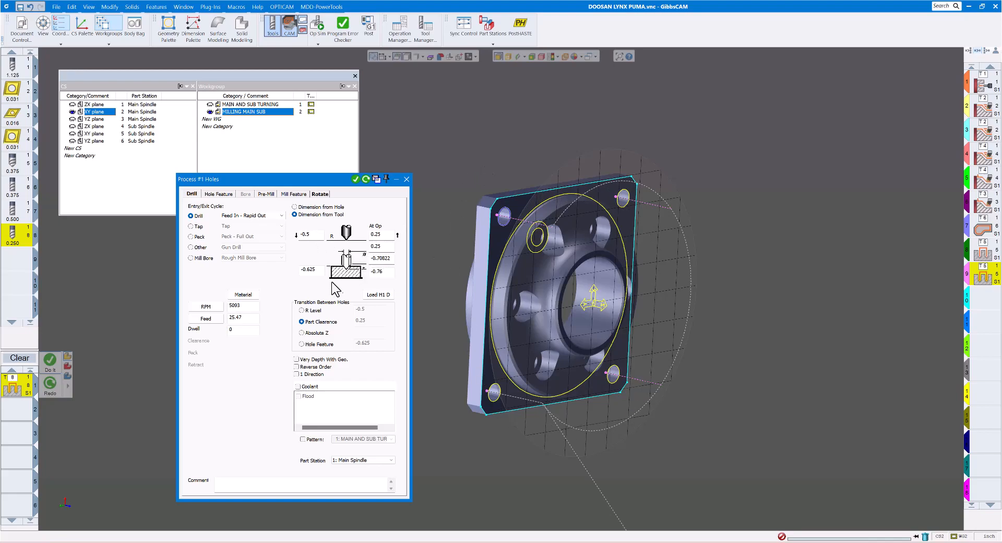
{"action": "left_click", "coordinate": [389, 257]}
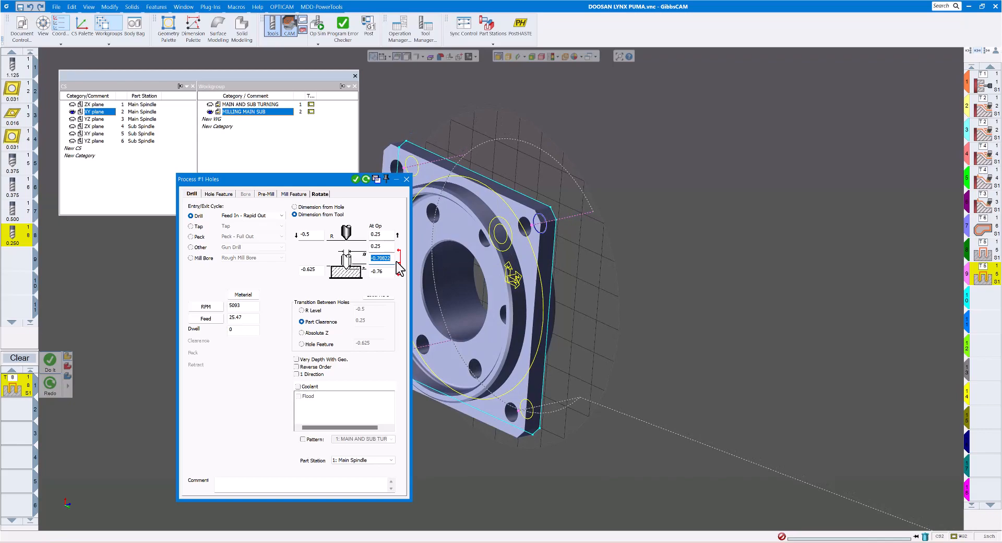
Set the full-diameter drilling depth to -1 and the entry/exit cycle to Peck - Chip Break
{"action": "type", "text": "-0.875"}
{"action": "left_click_drag", "start_coordinate": [387, 257], "coordinate": [337, 250]}
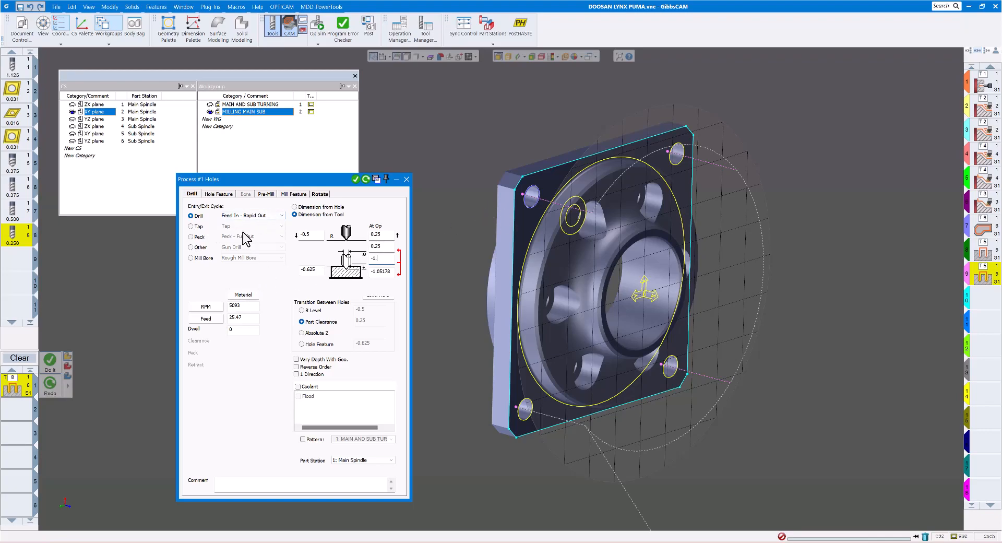
{"action": "left_click", "coordinate": [261, 217]}
{"action": "left_click", "coordinate": [262, 223]}
{"action": "left_click", "coordinate": [196, 237]}
{"action": "left_click", "coordinate": [282, 237]}
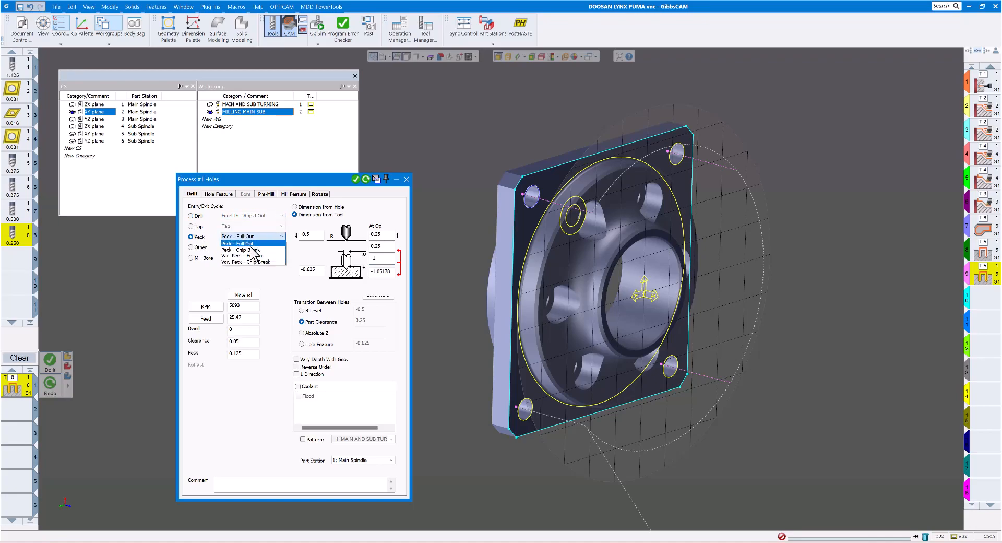
{"action": "left_click", "coordinate": [253, 249]}
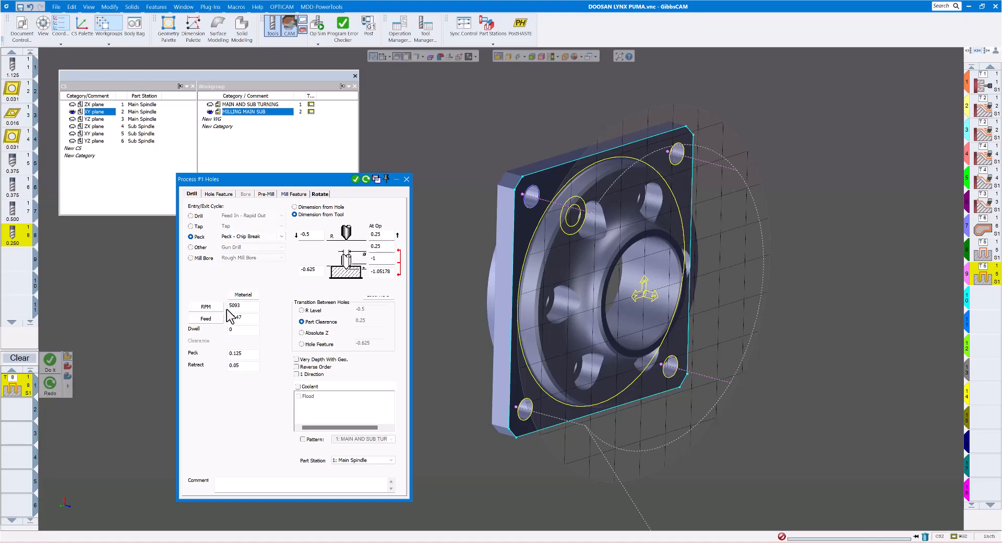
Set the drilling speed to 4000 RPM, the feed to 20 and the peck retract to 0.01
{"action": "left_click", "coordinate": [206, 308]}
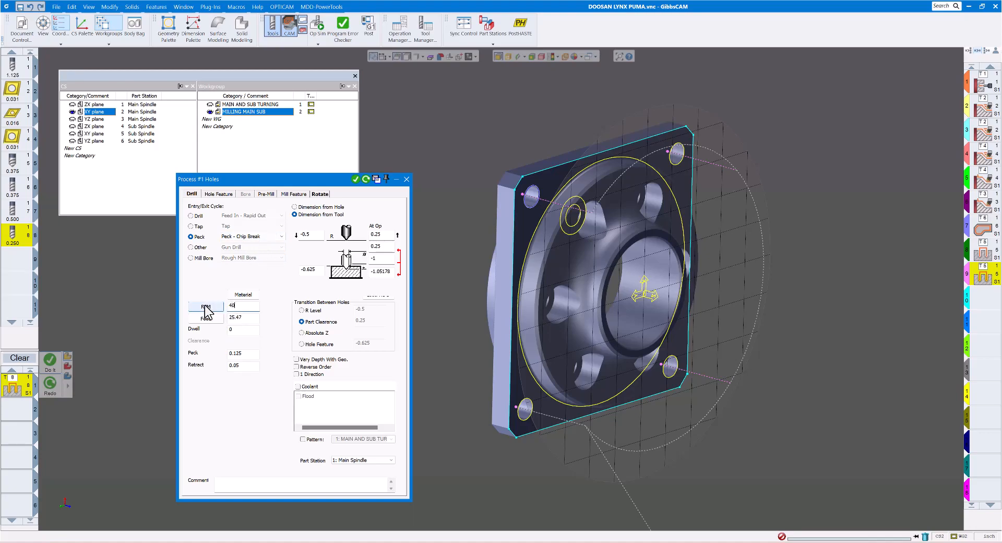
{"action": "type", "text": "4000"}
{"action": "key", "text": "Tab"}
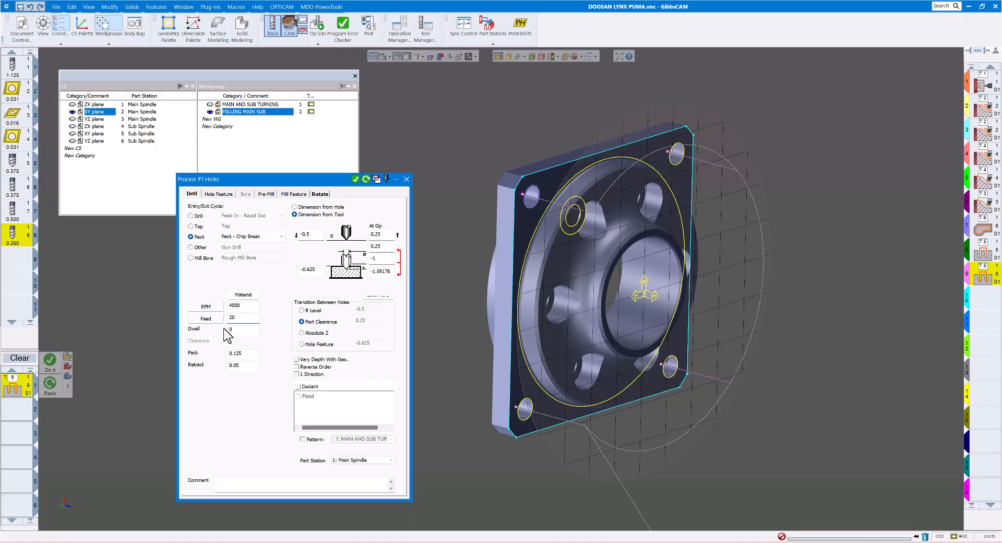
{"action": "left_click", "coordinate": [208, 307]}
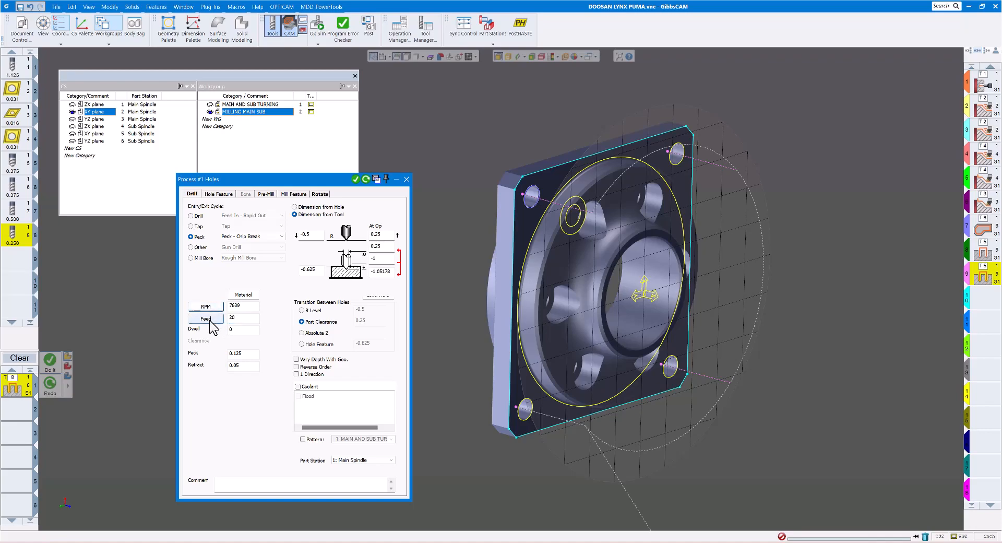
{"action": "left_click", "coordinate": [211, 319]}
{"action": "left_click_drag", "start_coordinate": [245, 307], "coordinate": [214, 304]}
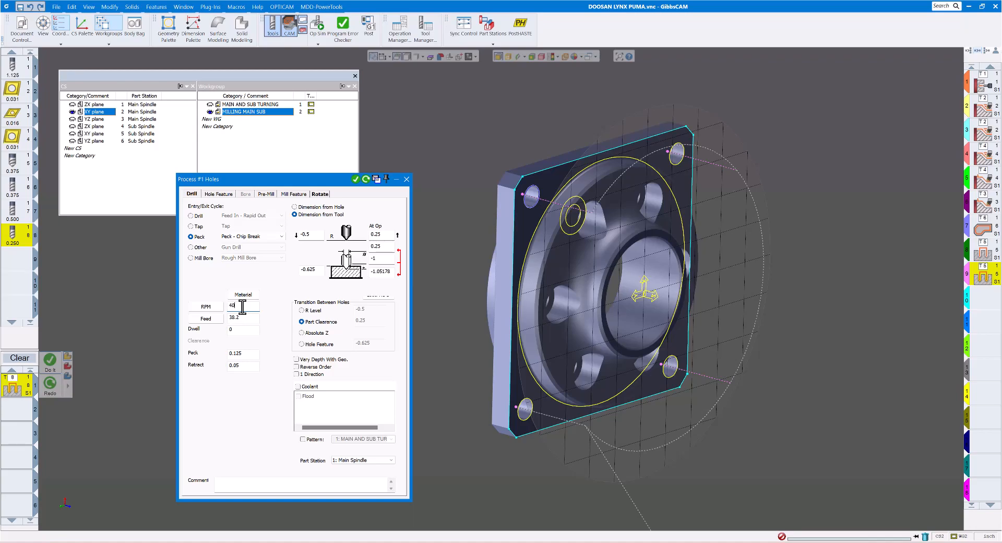
{"action": "type", "text": "20"}
{"action": "left_click", "coordinate": [244, 365]}
Select the corner hole's circle and generate its rotated drilling operation using the existing duplicate settings
{"action": "left_click", "coordinate": [320, 193]}
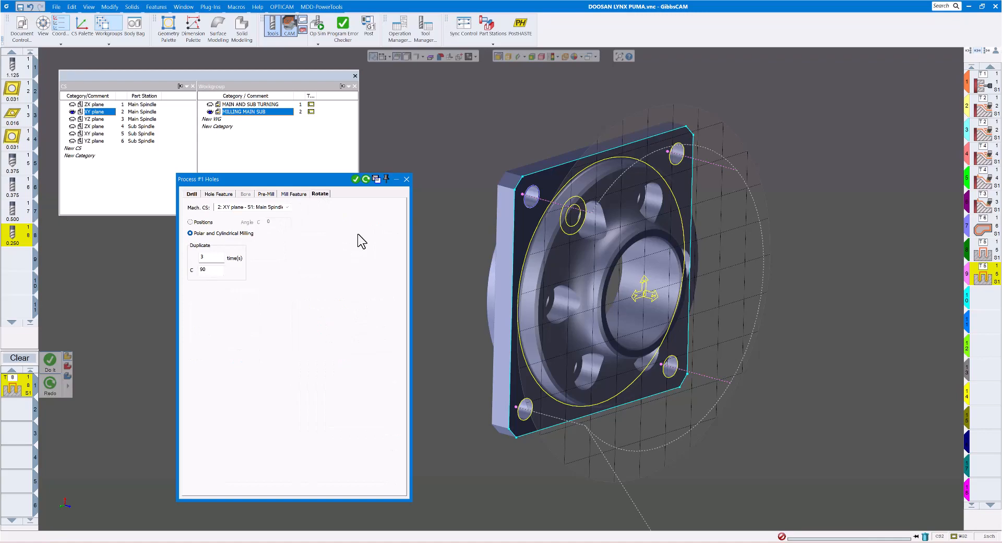
{"action": "left_click", "coordinate": [531, 204]}
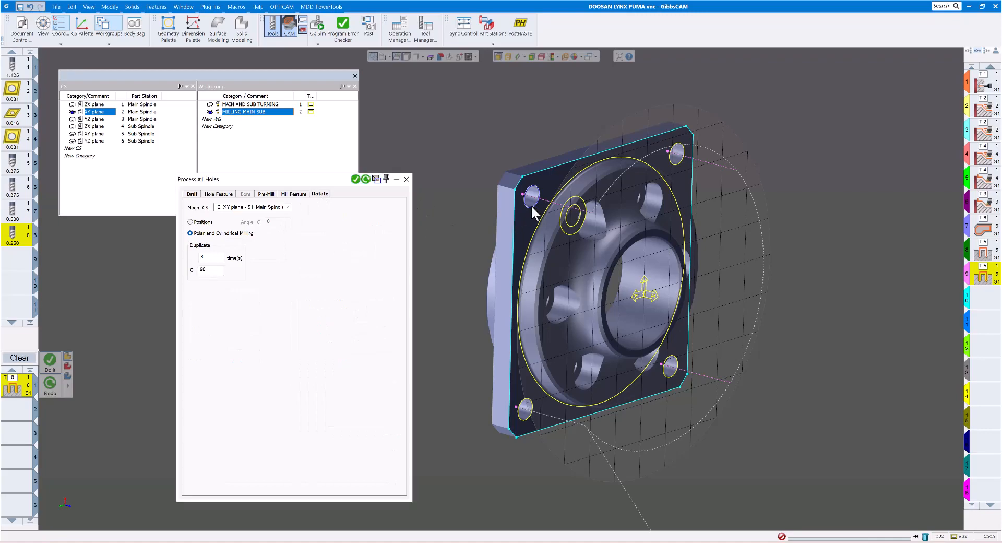
{"action": "left_click", "coordinate": [355, 179]}
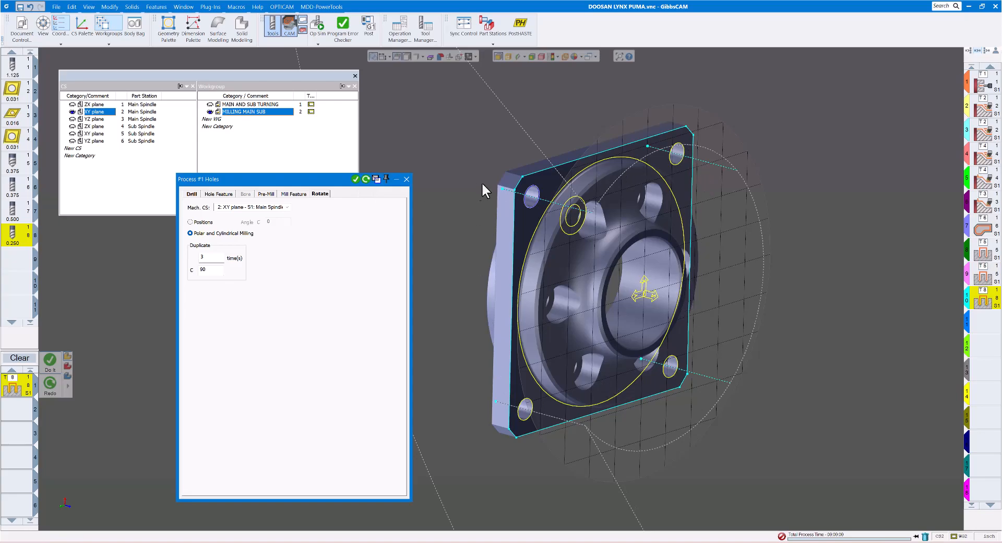
{"action": "middle_click_drag", "start_coordinate": [515, 271], "coordinate": [437, 225]}
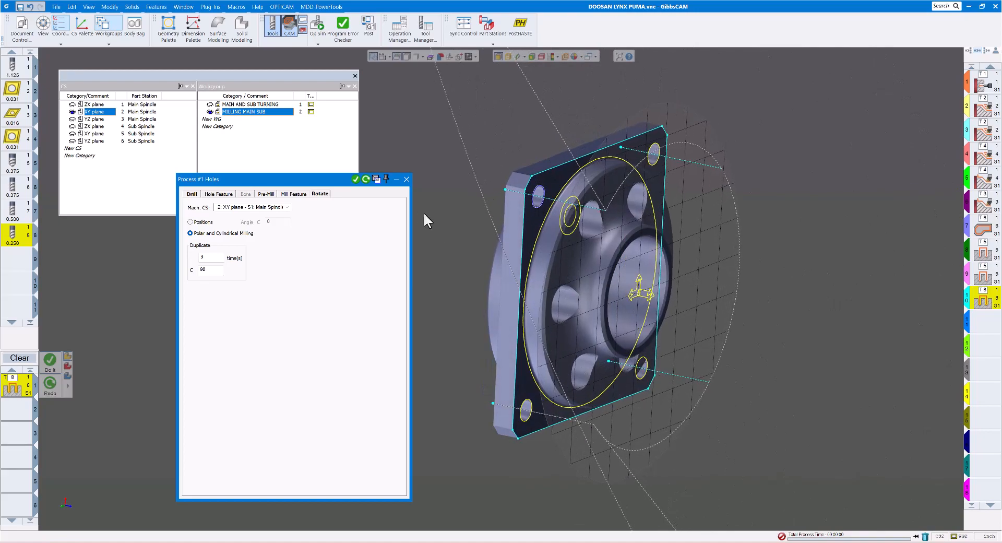
{"action": "left_click", "coordinate": [405, 180]}
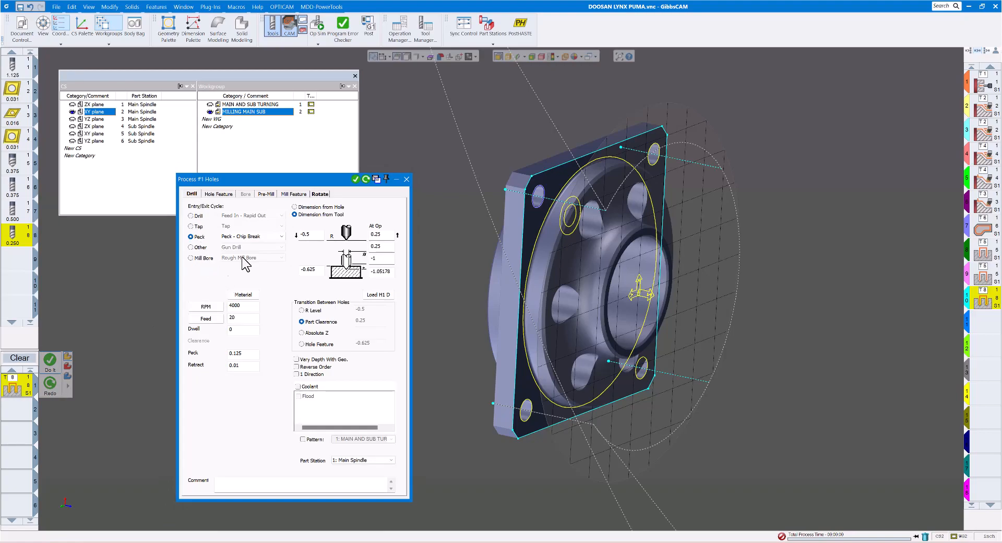
Set the transition between holes to R Level and select the small circle of the inner bolt pattern for drilling
{"action": "left_click", "coordinate": [376, 235]}
{"action": "left_click", "coordinate": [302, 310]}
{"action": "middle_click_drag", "start_coordinate": [729, 271], "coordinate": [569, 249]}
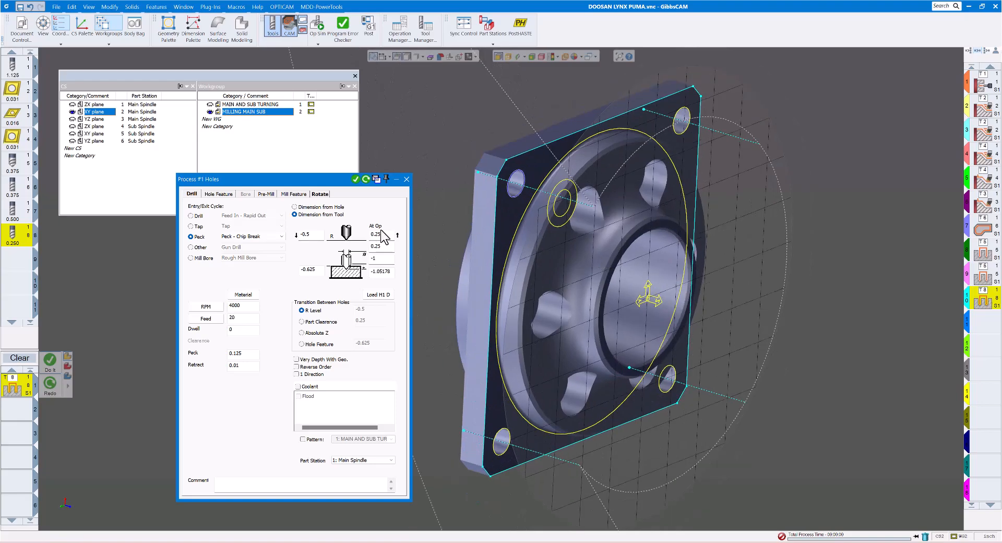
{"action": "middle_click_drag", "start_coordinate": [485, 279], "coordinate": [739, 302]}
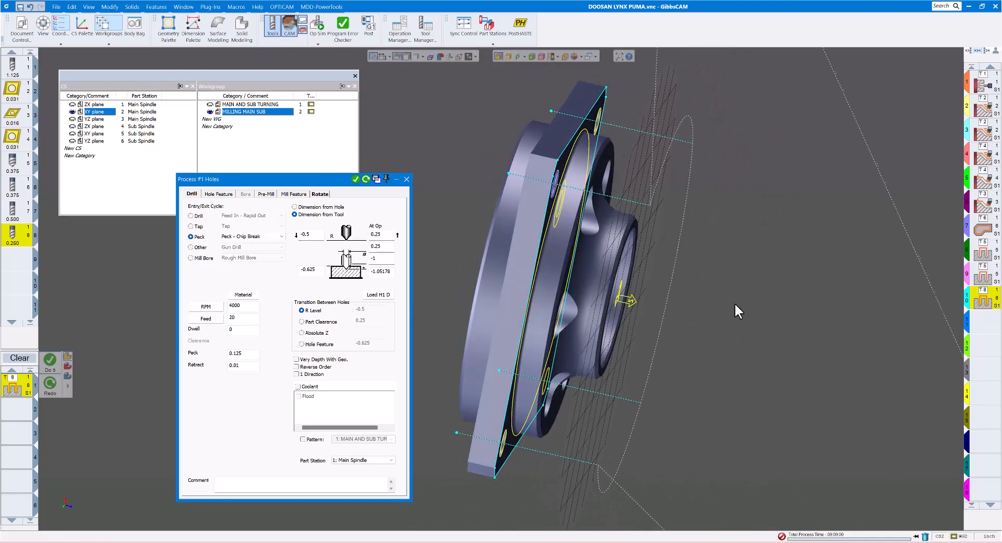
{"action": "middle_click_drag", "start_coordinate": [637, 279], "coordinate": [334, 215]}
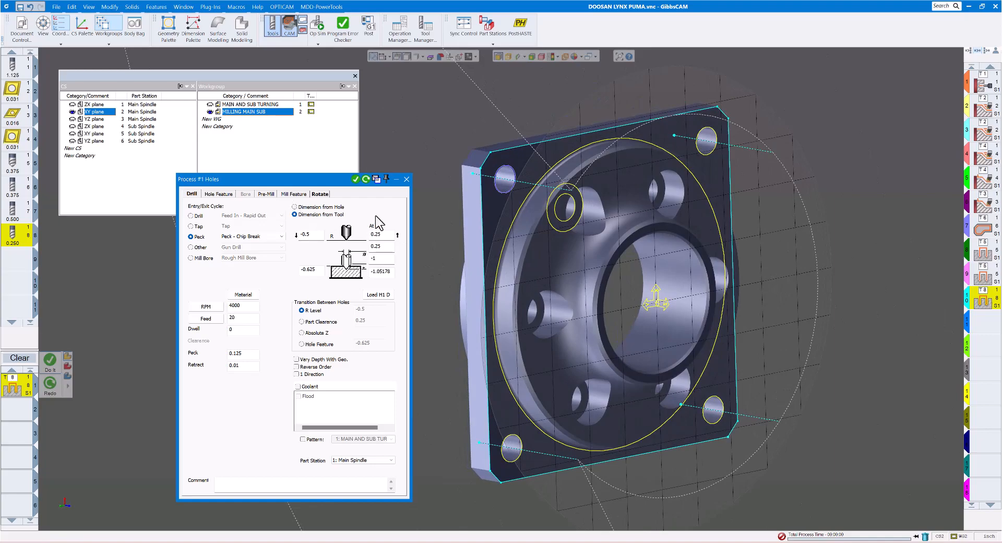
{"action": "middle_click_drag", "start_coordinate": [552, 254], "coordinate": [634, 252]}
{"action": "left_click", "coordinate": [556, 195]}
{"action": "middle_click_drag", "start_coordinate": [556, 194], "coordinate": [412, 274]}
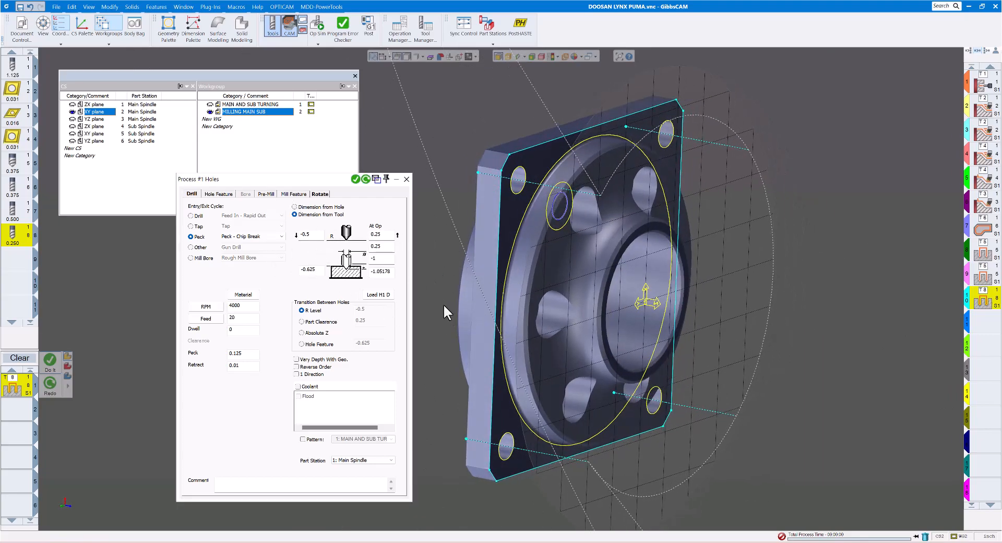
Check the selected hole's drilling depth against the back side of the flange and close the hole process settings
{"action": "left_click", "coordinate": [378, 258]}
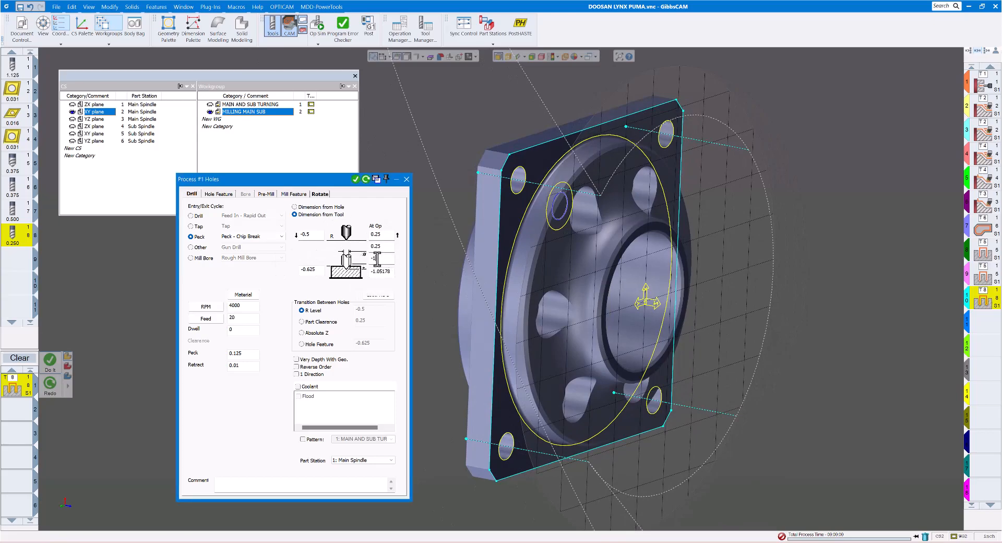
{"action": "middle_click_drag", "start_coordinate": [443, 278], "coordinate": [534, 281]}
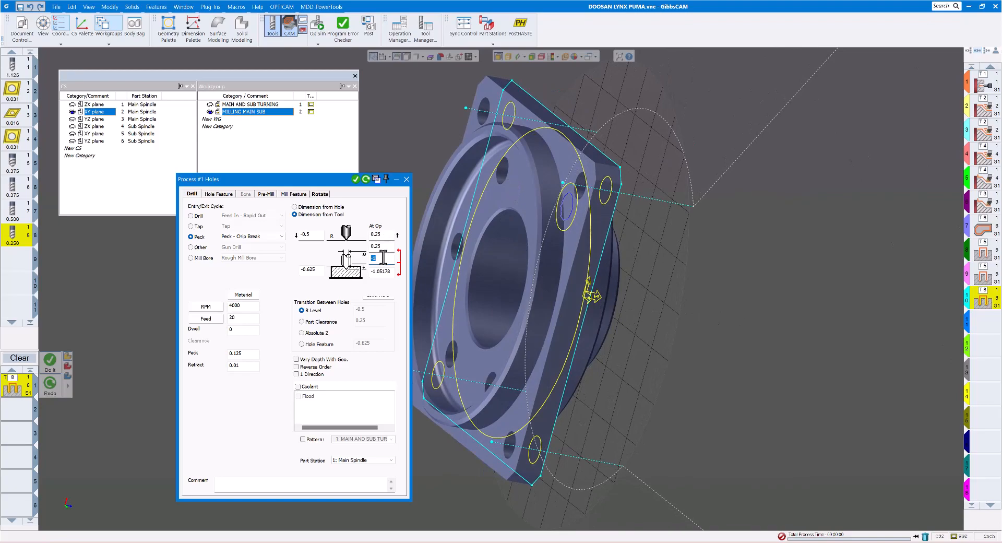
{"action": "left_click", "coordinate": [513, 189], "text": "alt"}
{"action": "double_click", "coordinate": [389, 258]}
{"action": "left_click", "coordinate": [405, 179]}
{"action": "middle_click_drag", "start_coordinate": [636, 306], "coordinate": [121, 204]}
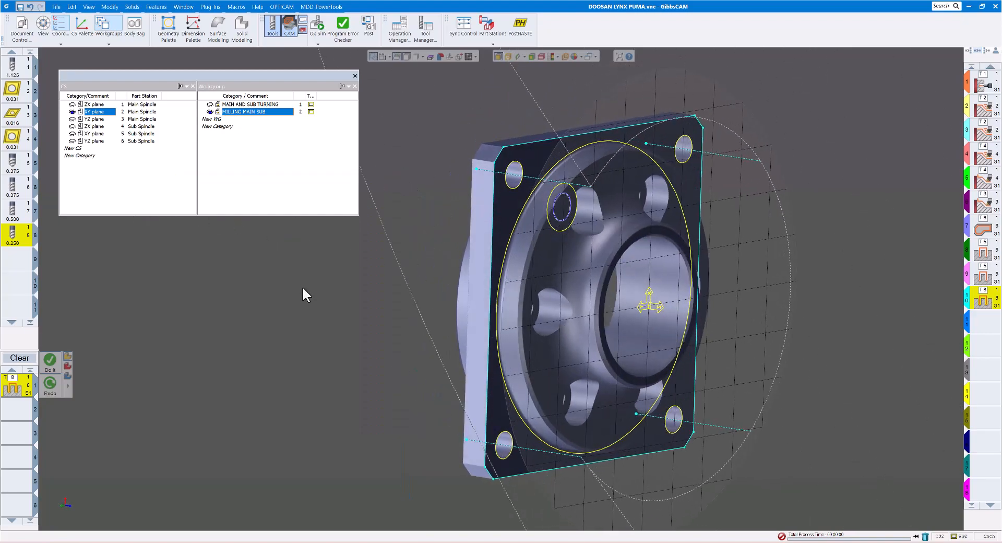
Set the hole process to duplicate 5 times at a C angle of 60 and generate the inner bolt pattern's drilling operation
{"action": "double_click", "coordinate": [20, 387]}
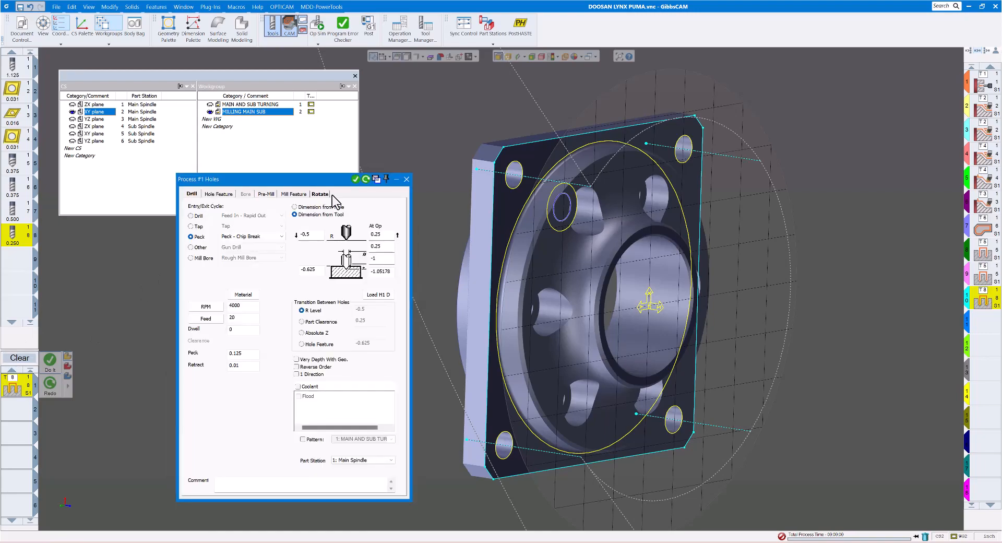
{"action": "left_click", "coordinate": [321, 194]}
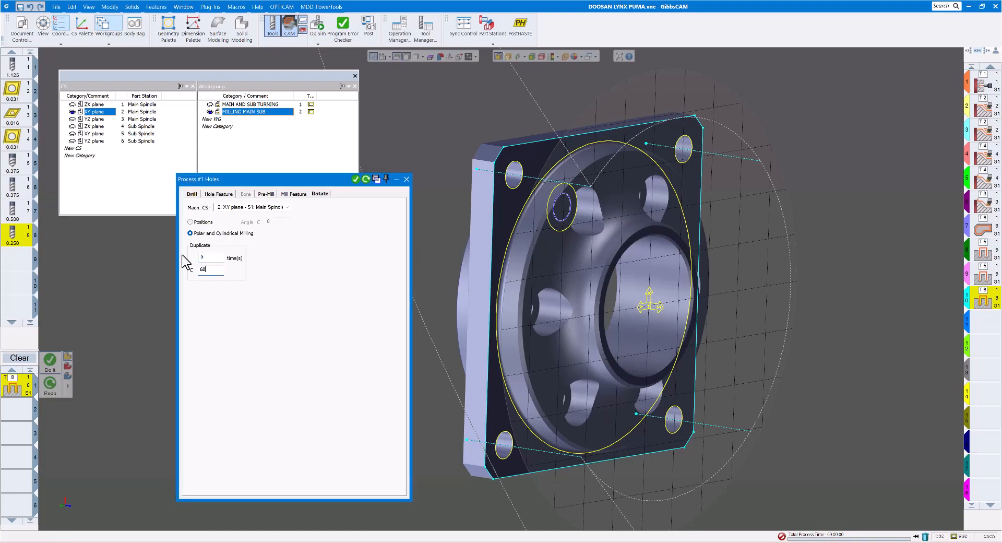
{"action": "left_click", "coordinate": [355, 179]}
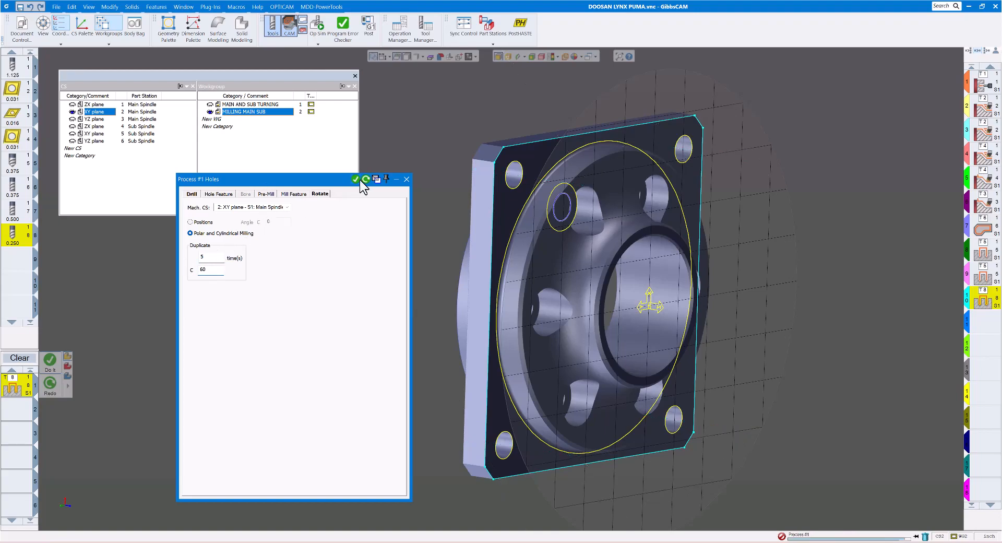
{"action": "left_click", "coordinate": [407, 179]}
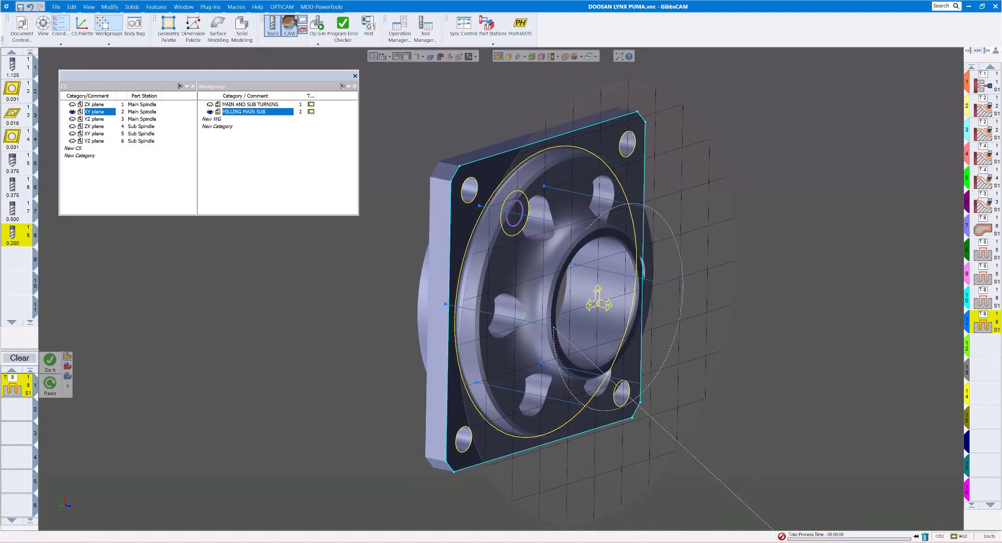
Start the operation simulation and review its stop conditions
{"action": "left_click", "coordinate": [317, 36]}
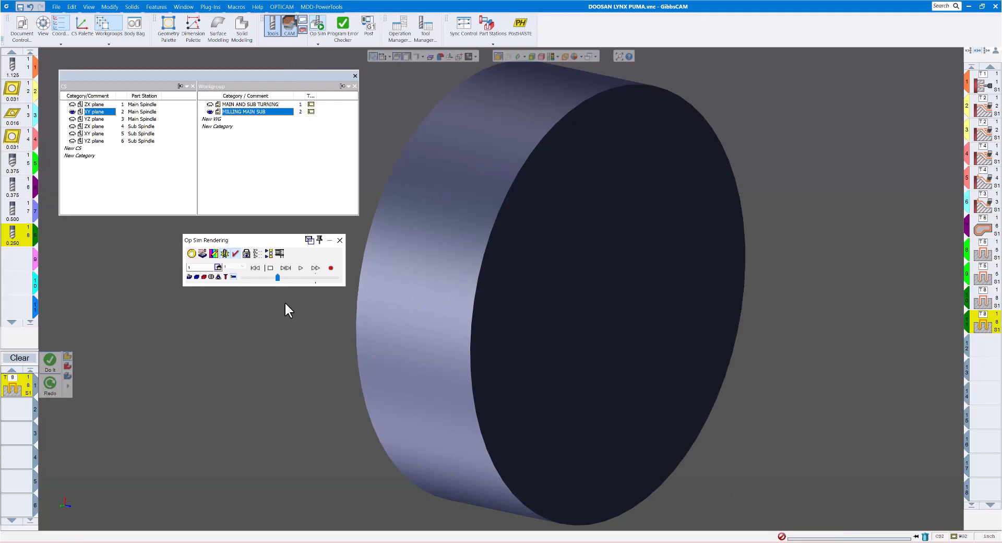
{"action": "left_click", "coordinate": [202, 260]}
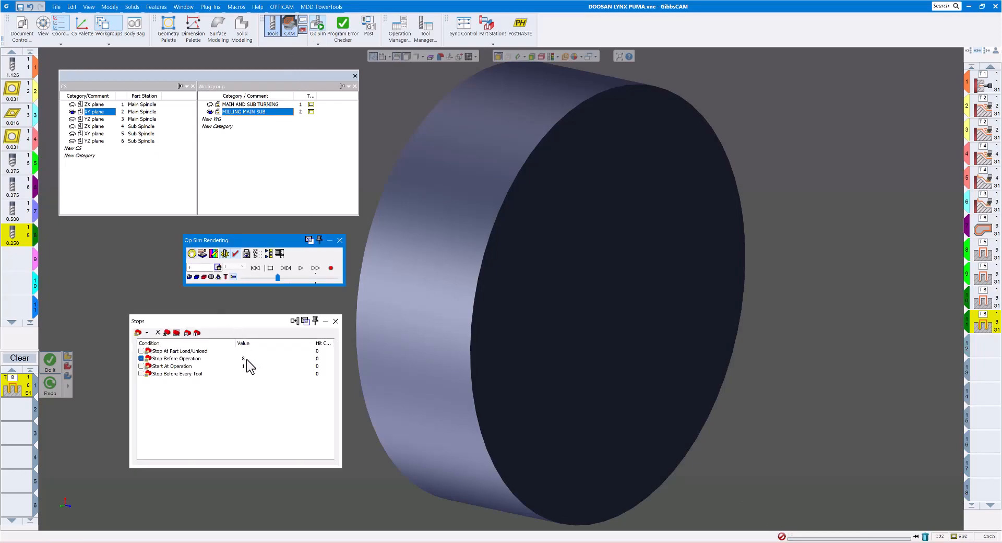
{"action": "left_click", "coordinate": [335, 321]}
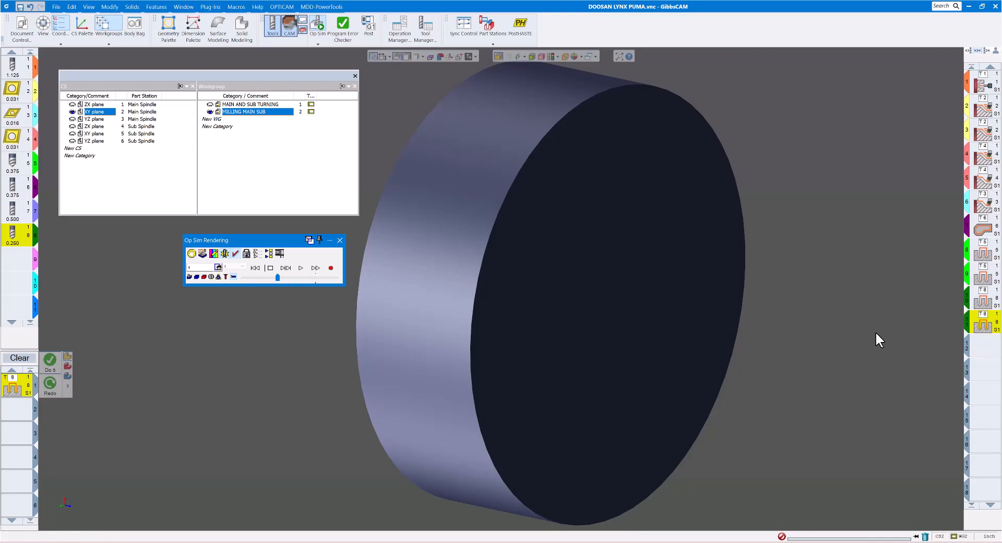
Play the machining simulation through the drilling operations at adjusted speeds and exit the simulation
{"action": "left_click", "coordinate": [301, 268]}
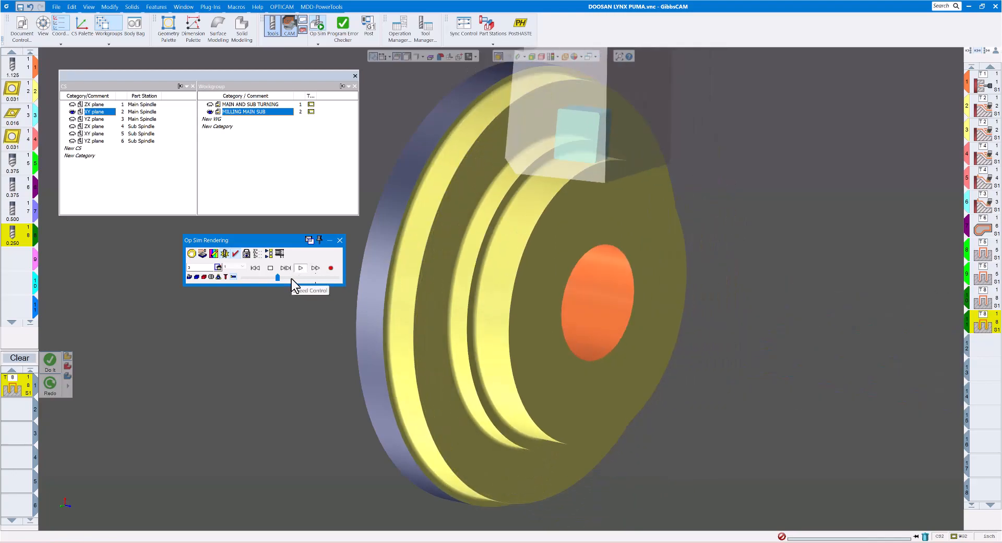
{"action": "left_click", "coordinate": [292, 278]}
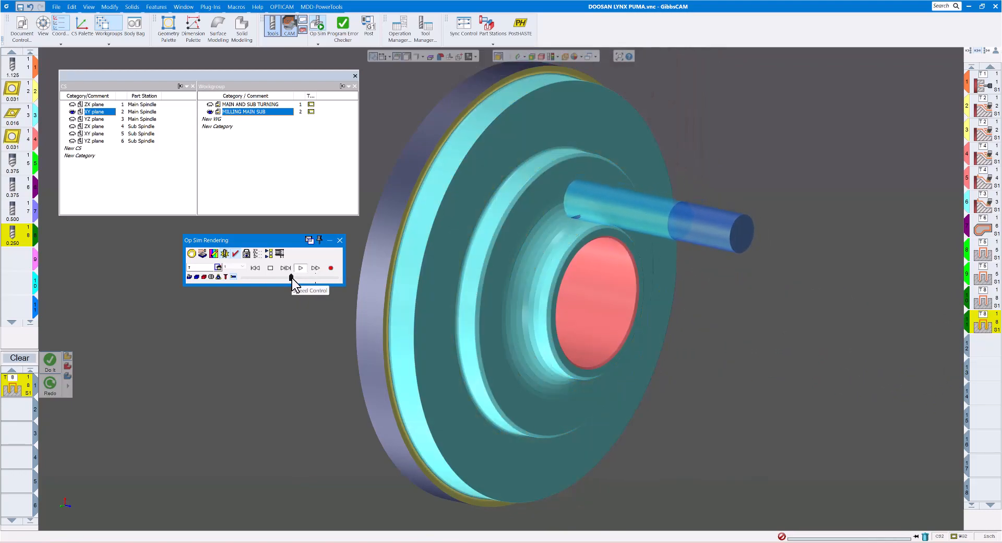
{"action": "left_click_drag", "start_coordinate": [292, 278], "coordinate": [300, 278]}
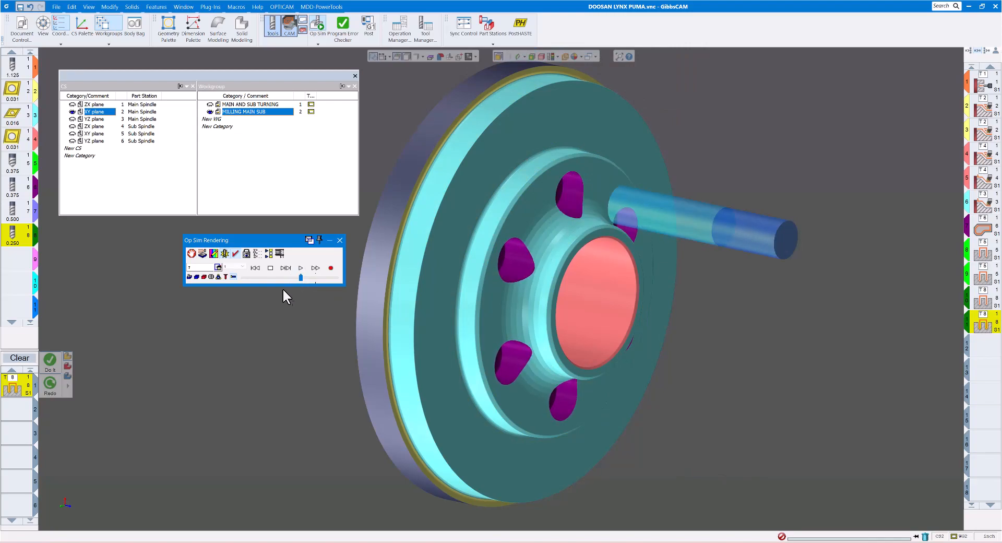
{"action": "left_click", "coordinate": [271, 277]}
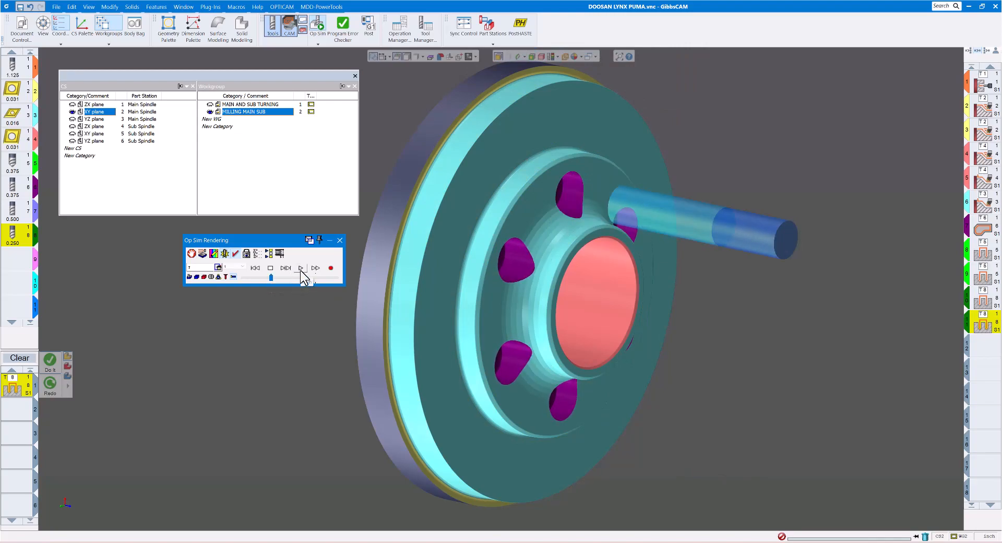
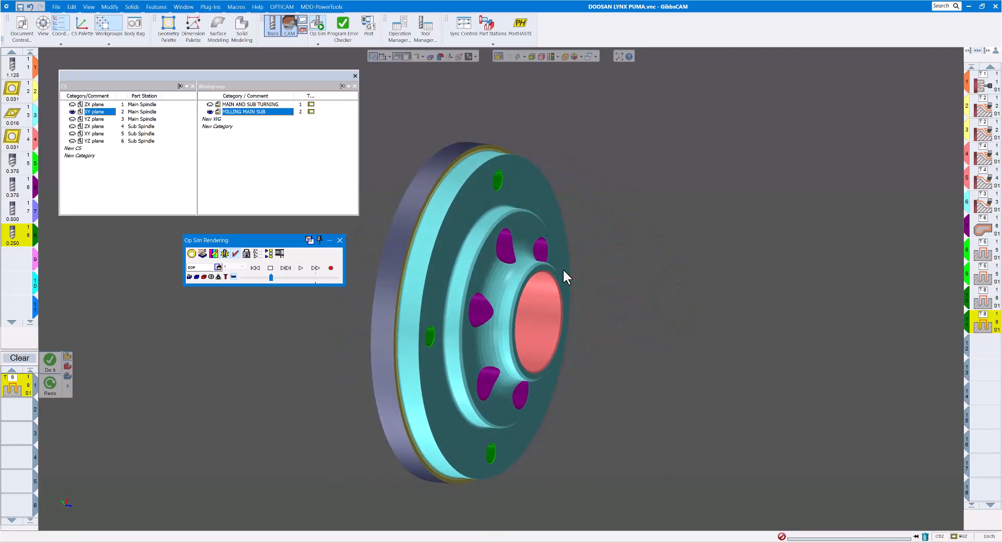
{"action": "left_click", "coordinate": [340, 240]}
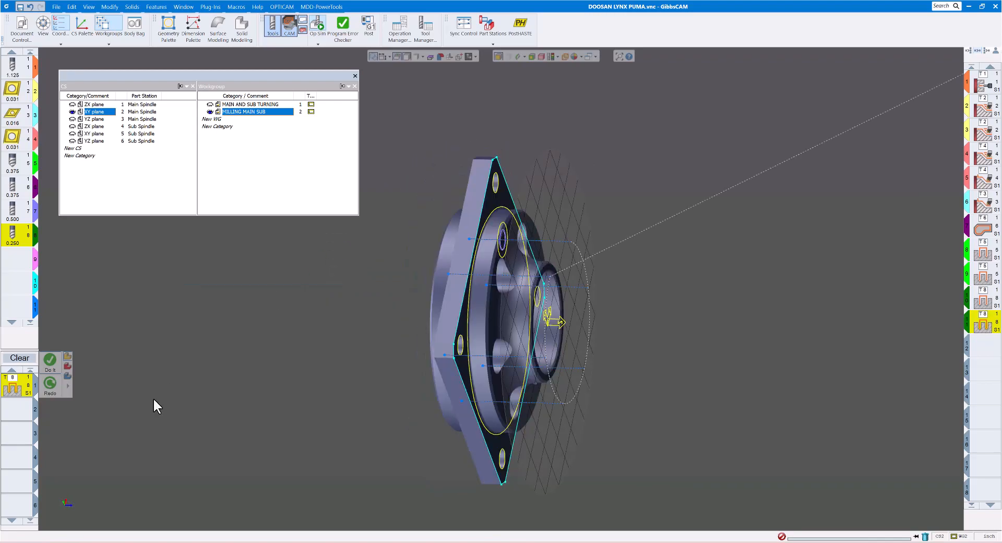
Show the part in side view and clear the hole process from the process list
{"action": "left_click", "coordinate": [74, 485]}
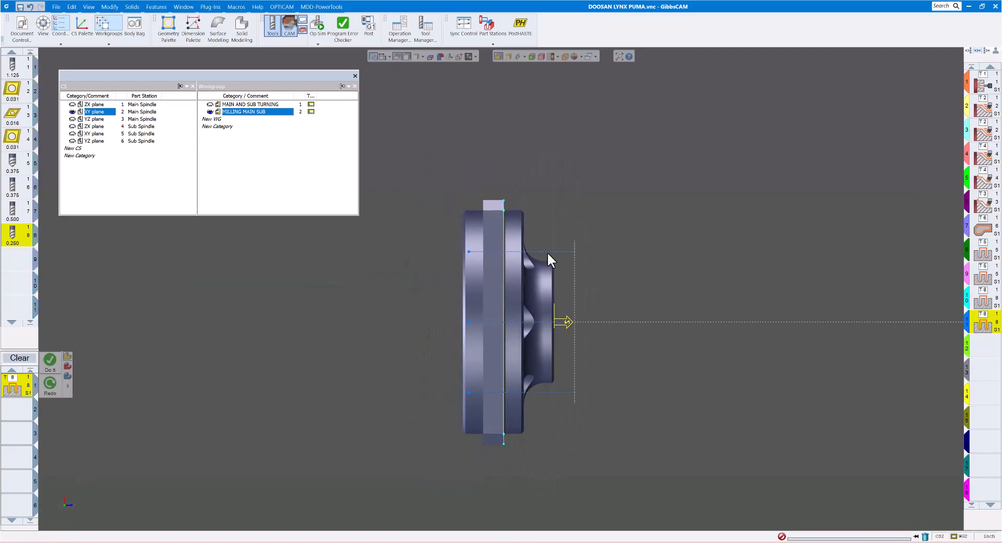
{"action": "scroll", "coordinate": [634, 239], "scroll_direction": "down", "scroll_amount": 2}
{"action": "middle_click_drag", "start_coordinate": [624, 265], "coordinate": [552, 180]}
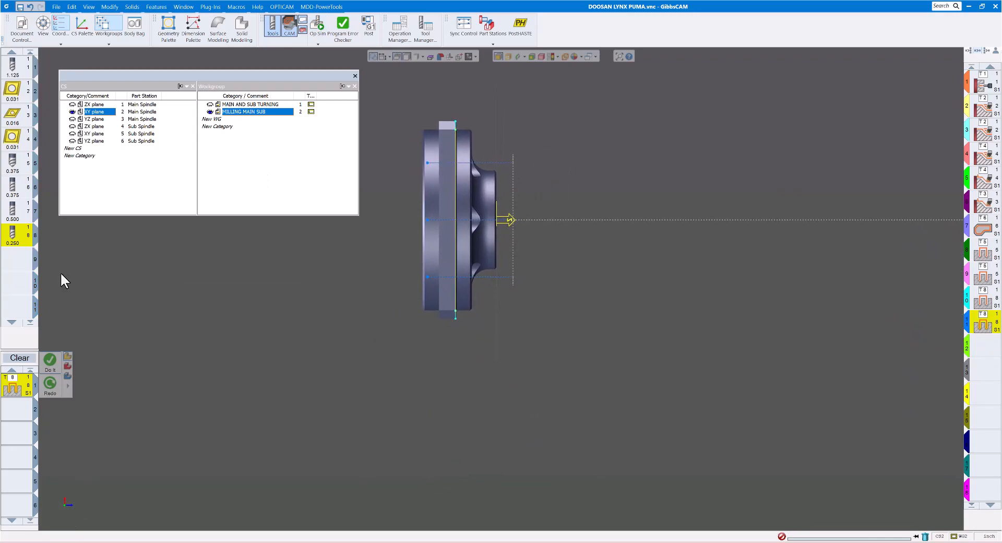
{"action": "left_click", "coordinate": [25, 360]}
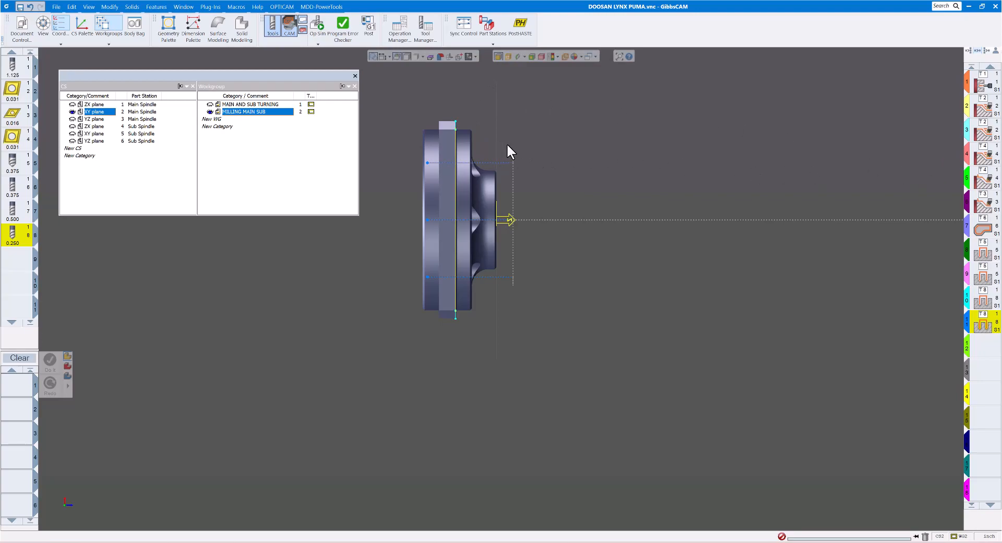
Create a VMM utility process with the main-spindle rough face and turn tool 2 and set its type to Move Toolgroup
{"action": "double_click", "coordinate": [14, 390]}
{"action": "scroll", "coordinate": [125, 364], "scroll_direction": "down", "scroll_amount": 3}
{"action": "scroll", "coordinate": [126, 361], "scroll_direction": "down", "scroll_amount": 3}
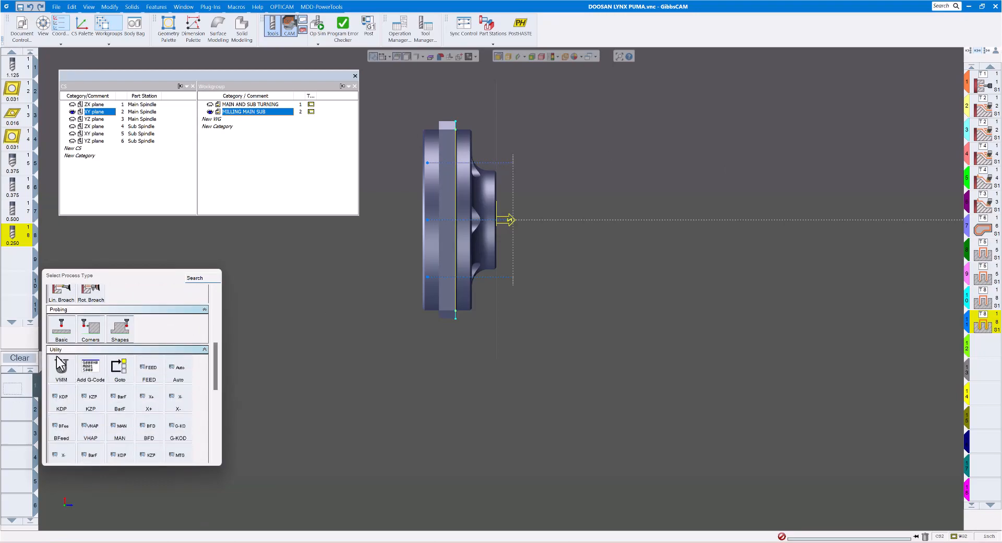
{"action": "left_click", "coordinate": [62, 370]}
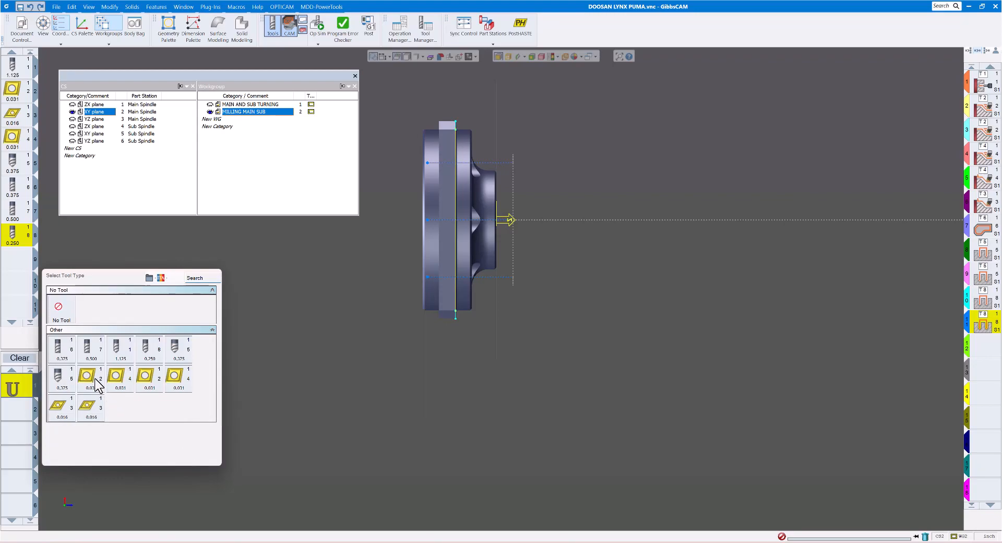
{"action": "mouse_move", "coordinate": [93, 377]}
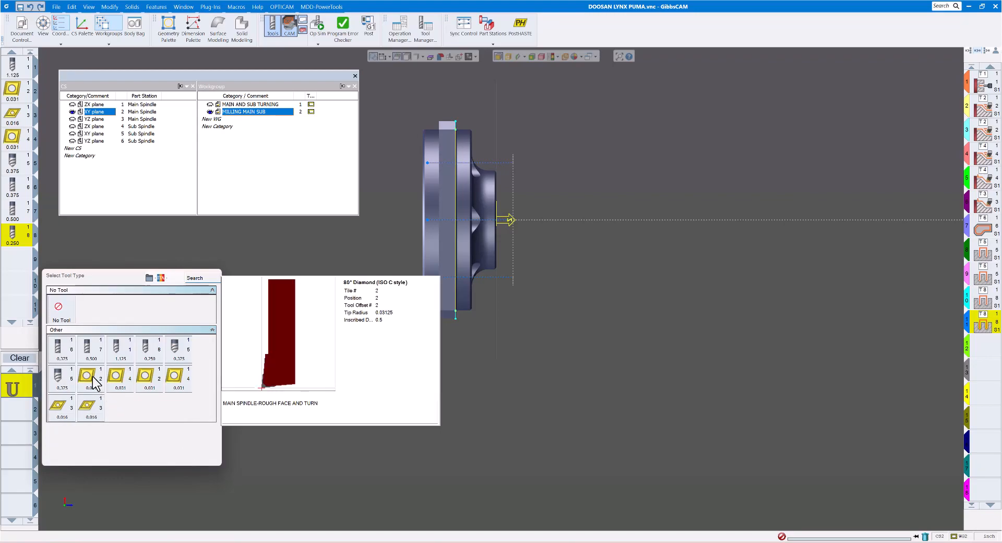
{"action": "left_click", "coordinate": [92, 376]}
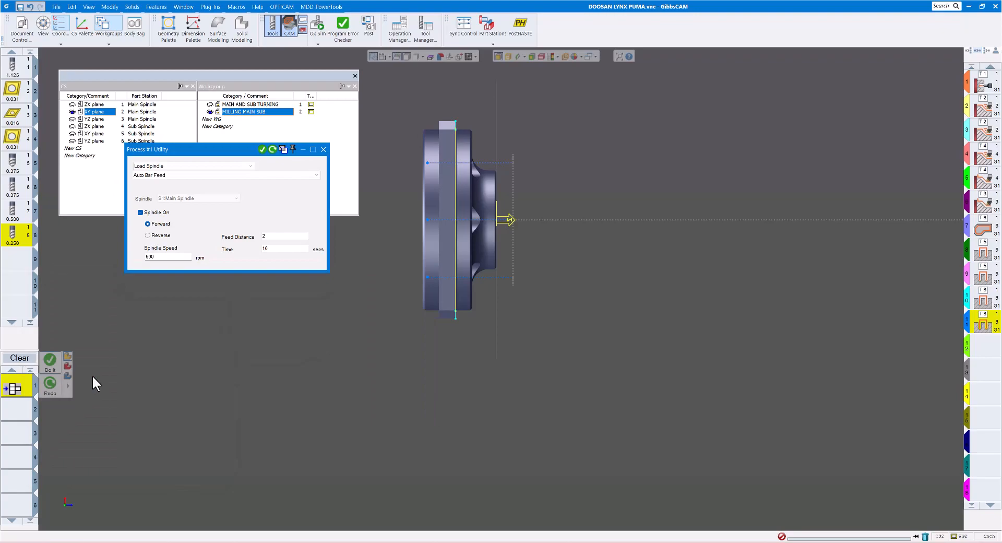
{"action": "left_click_drag", "start_coordinate": [198, 152], "coordinate": [197, 255]}
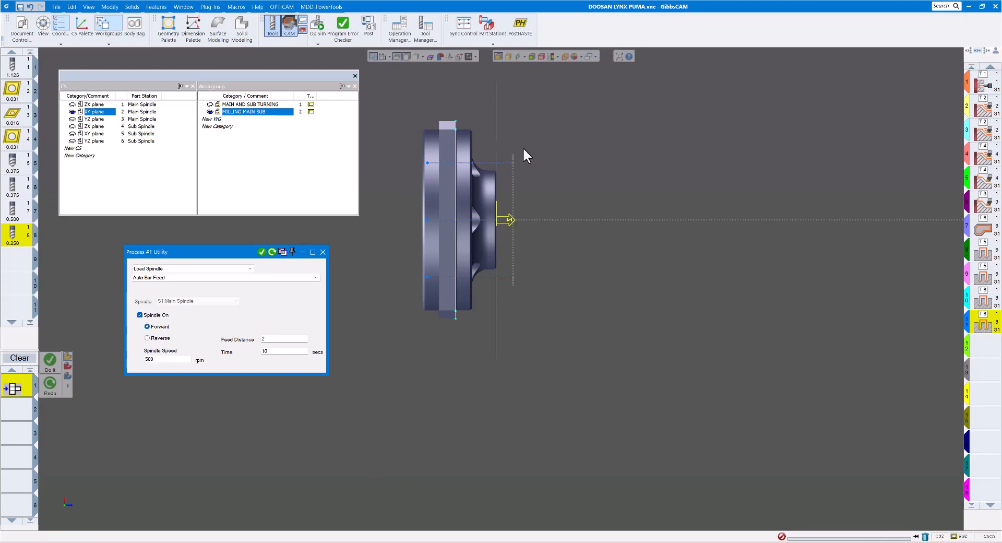
{"action": "left_click", "coordinate": [178, 268]}
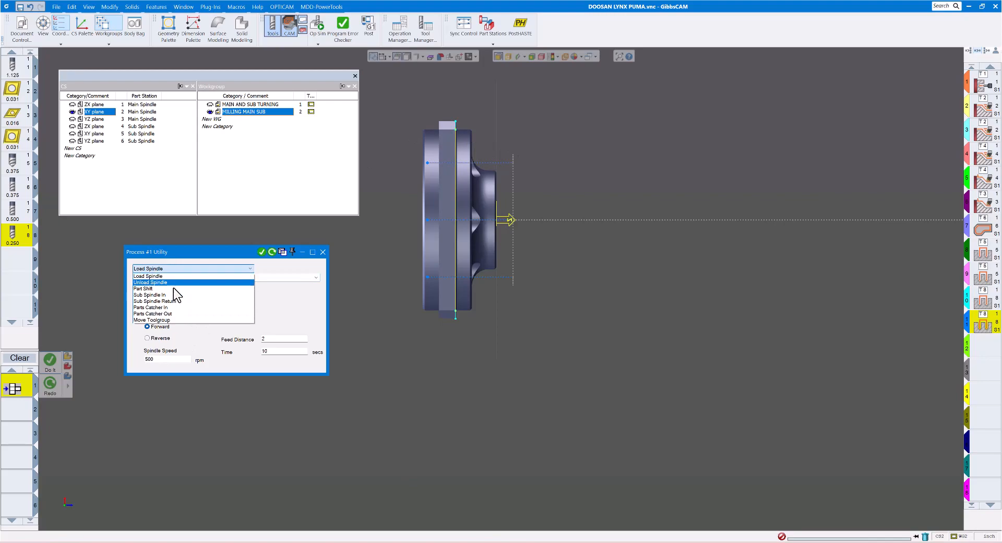
{"action": "left_click", "coordinate": [165, 320]}
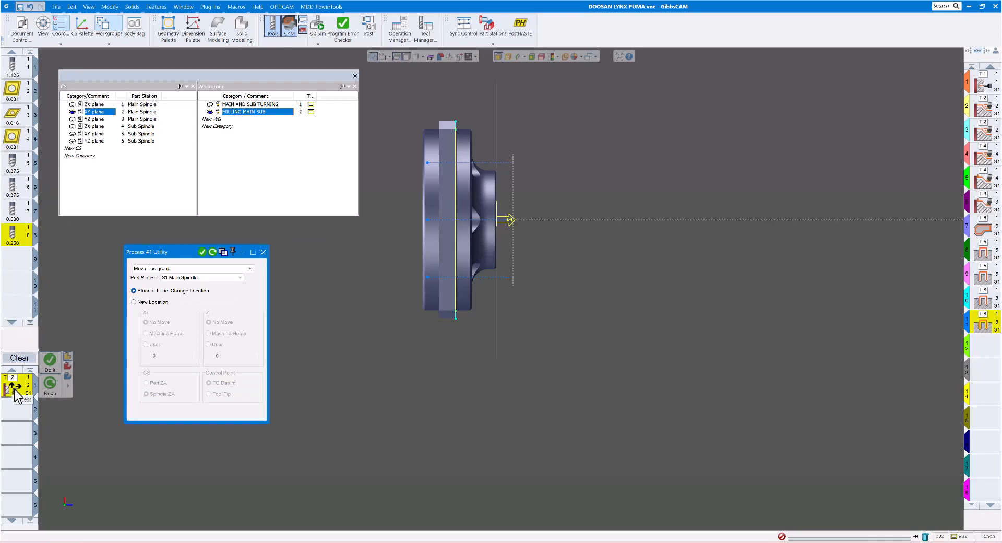
Generate the toolgroup move to a new location: X at Machine Home, Z at User 0, Part ZX coordinate system, Tool Tip control point
{"action": "left_click", "coordinate": [143, 302]}
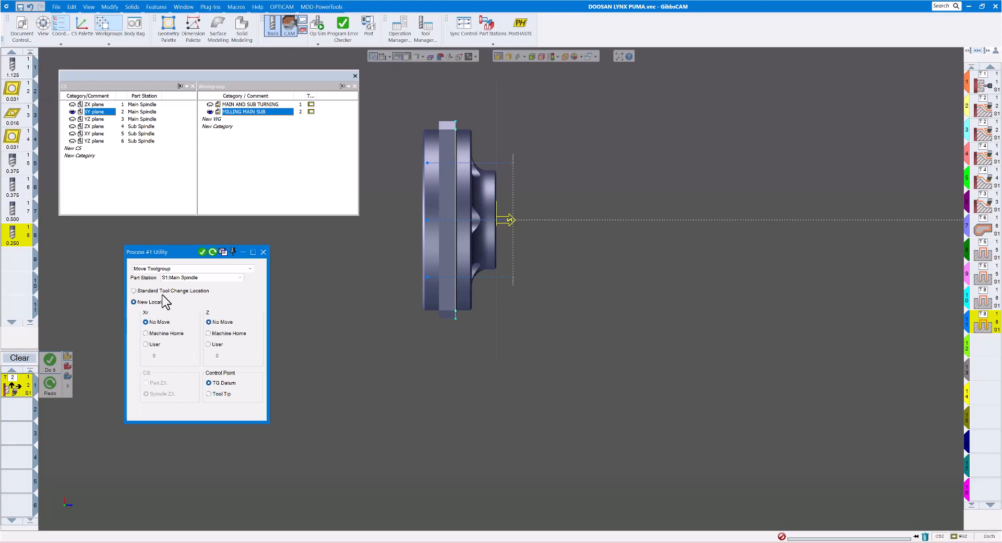
{"action": "left_click", "coordinate": [146, 333]}
{"action": "left_click", "coordinate": [211, 345]}
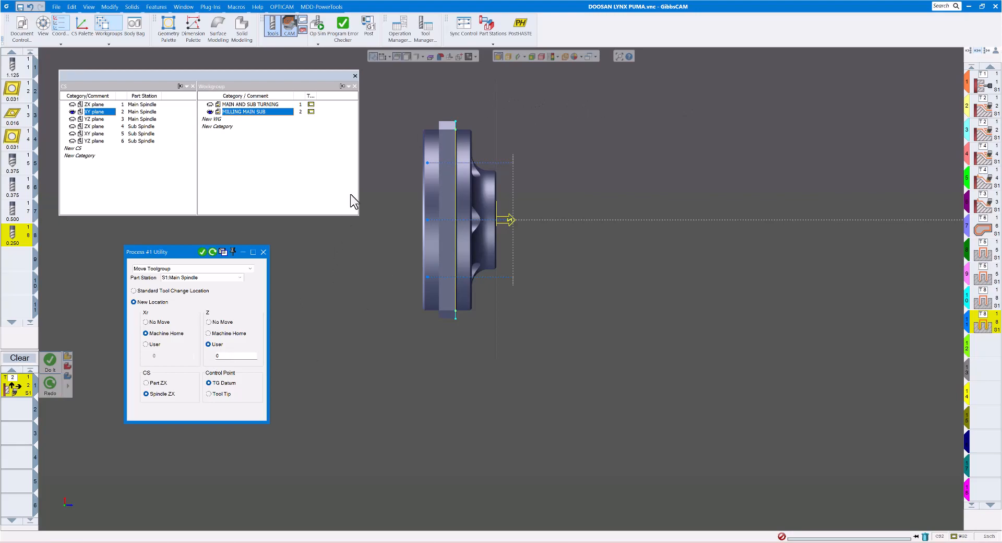
{"action": "left_click", "coordinate": [157, 386]}
{"action": "left_click", "coordinate": [220, 394]}
{"action": "left_click", "coordinate": [202, 252]}
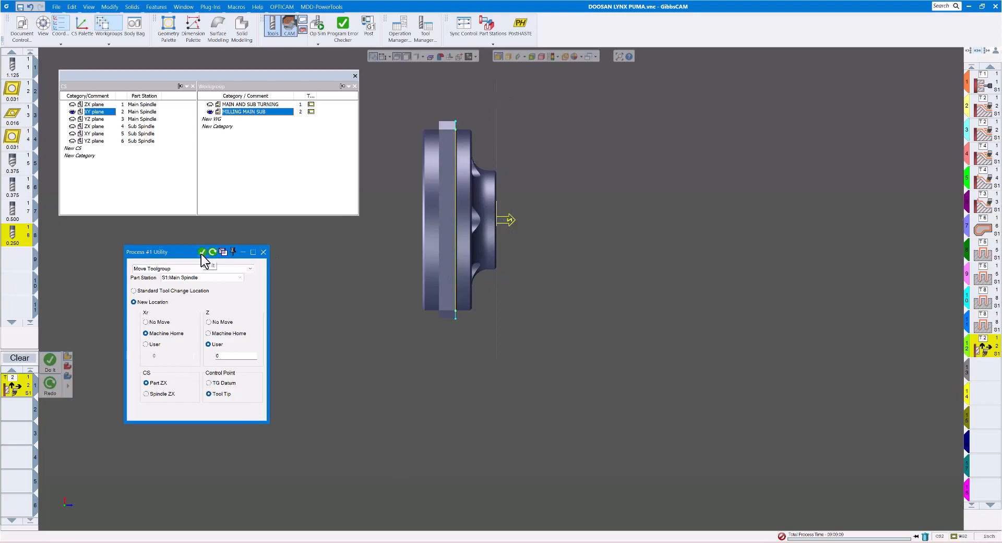
{"action": "left_click", "coordinate": [264, 252]}
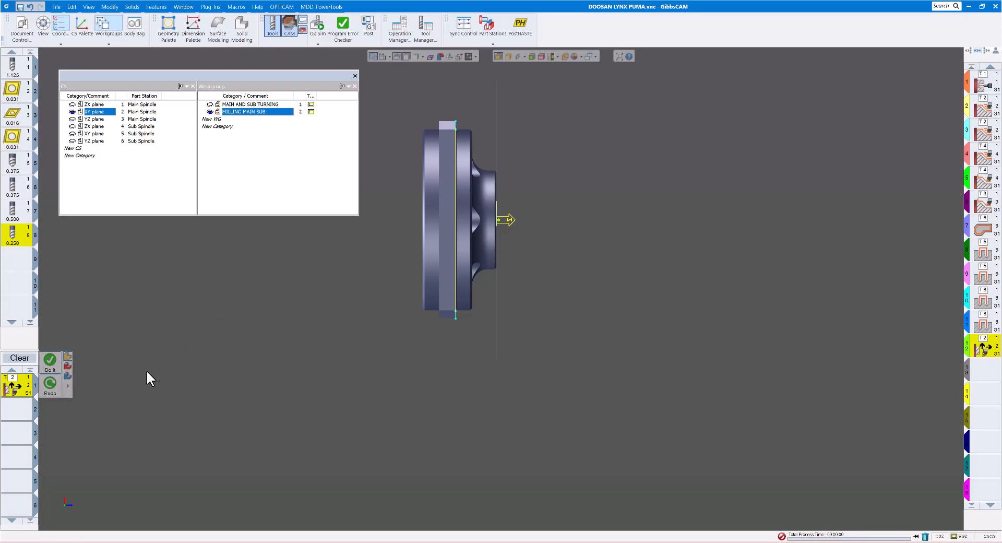
Change the utility process to Sub Spindle In with a Z clearance of 0.5 and a feedrate of 20 ipm
{"action": "double_click", "coordinate": [20, 388]}
{"action": "left_click", "coordinate": [183, 268]}
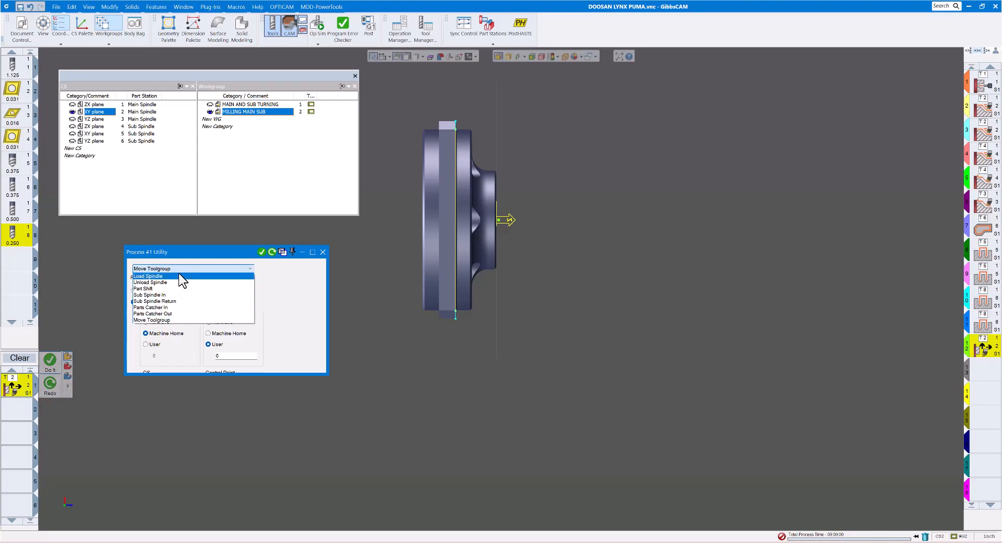
{"action": "left_click", "coordinate": [165, 294]}
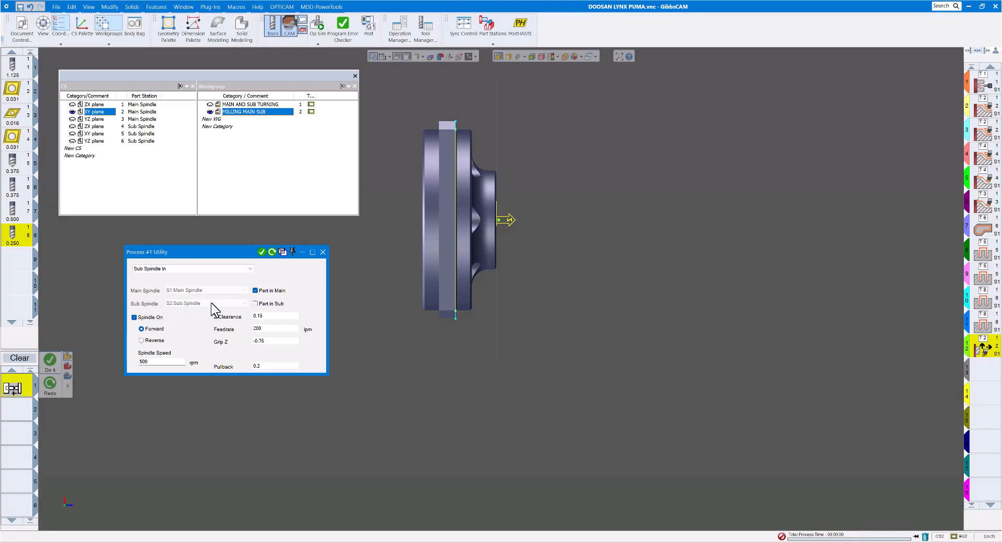
{"action": "left_click_drag", "start_coordinate": [215, 252], "coordinate": [186, 237]}
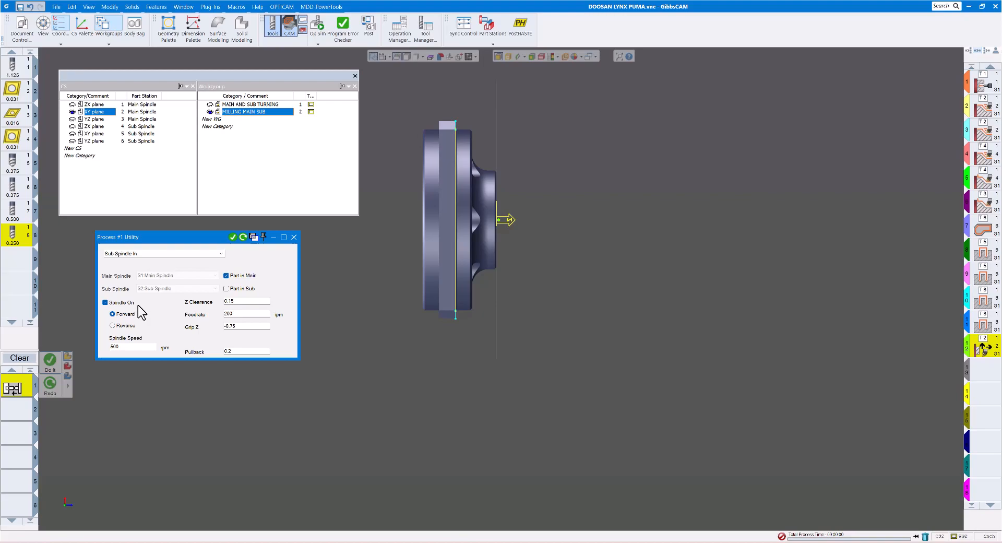
{"action": "double_click", "coordinate": [237, 301]}
{"action": "type", "text": ".5"}
{"action": "left_click_drag", "start_coordinate": [239, 315], "coordinate": [206, 317]}
{"action": "type", "text": "2"}
Show the main and sub turning workgroup in the main-spindle ZX plane, set Grip Z to -0.5 and generate the Sub Spindle In operation
{"action": "left_click", "coordinate": [252, 105]}
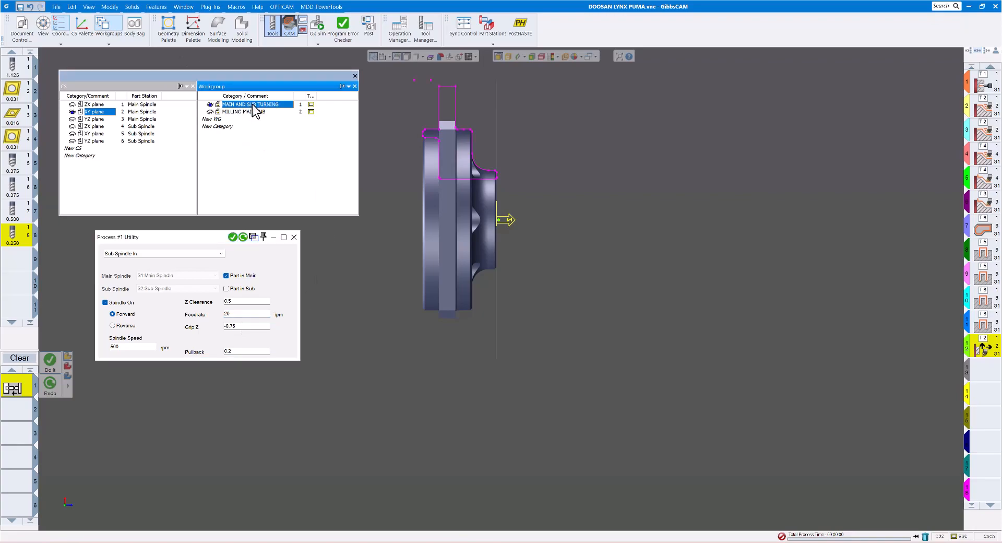
{"action": "left_click", "coordinate": [96, 105]}
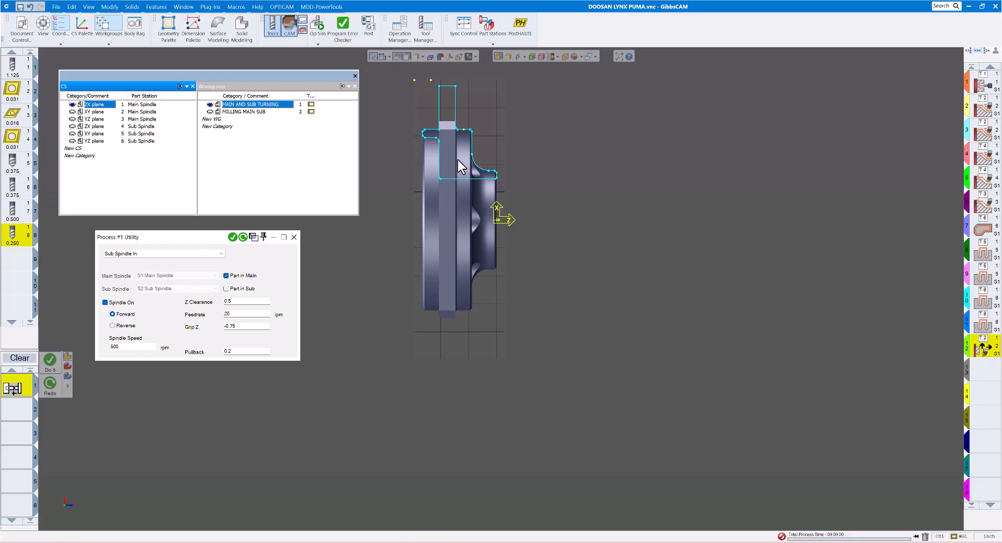
{"action": "scroll", "coordinate": [458, 168], "scroll_direction": "up", "scroll_amount": 5}
{"action": "middle_click_drag", "start_coordinate": [543, 155], "coordinate": [586, 232]}
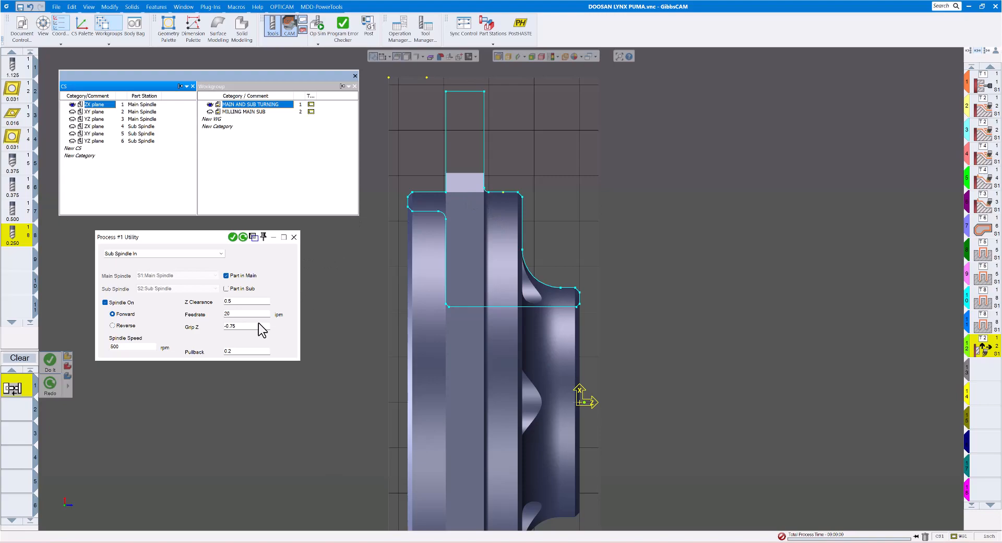
{"action": "left_click", "coordinate": [242, 326]}
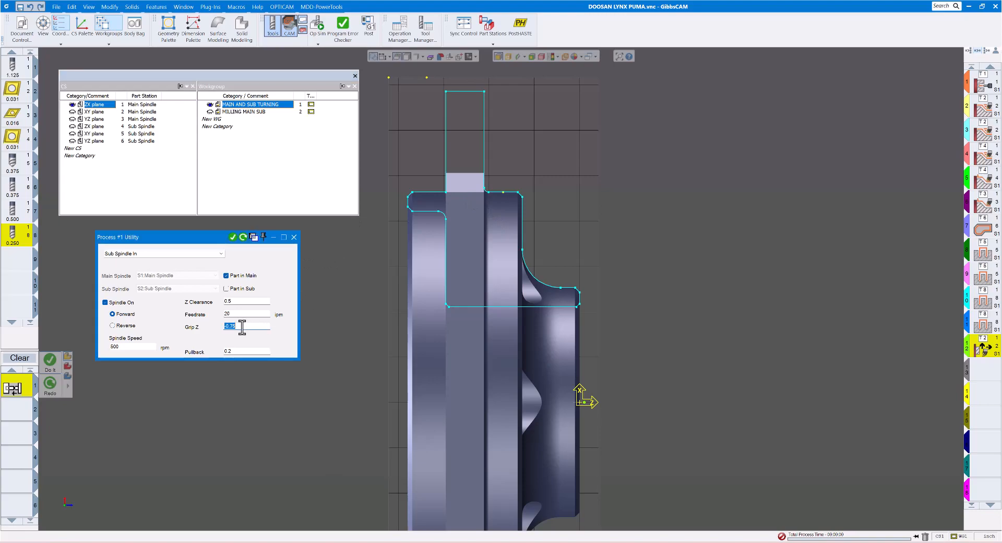
{"action": "left_click", "coordinate": [503, 192]}
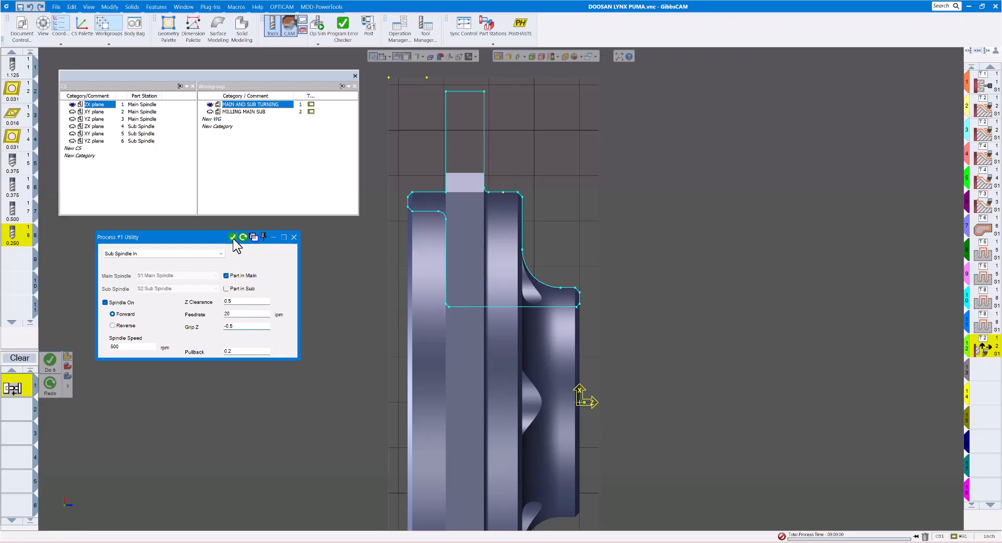
{"action": "left_click", "coordinate": [232, 237]}
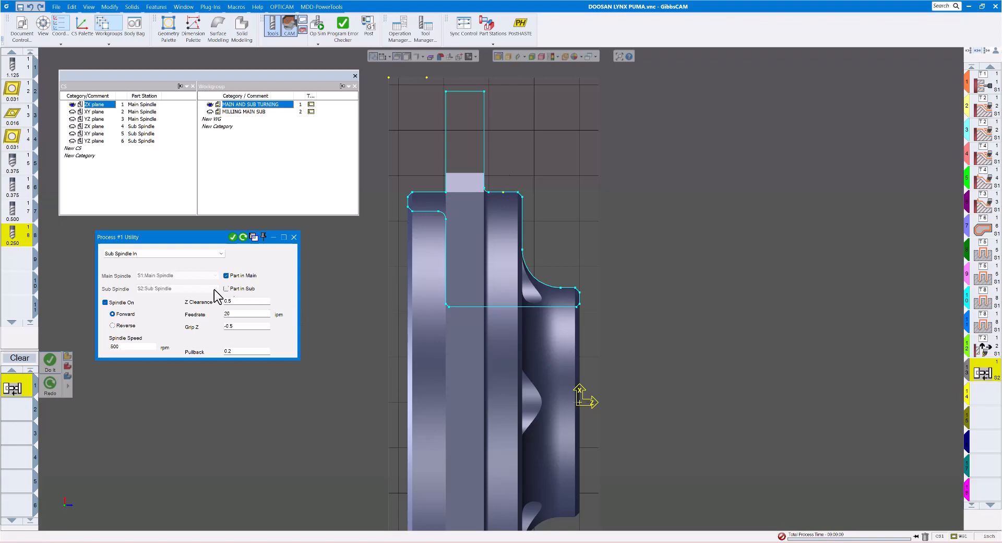
Generate a Sub Spindle Return operation with the spindle running forward at 500 rpm and close the process
{"action": "left_click", "coordinate": [149, 255]}
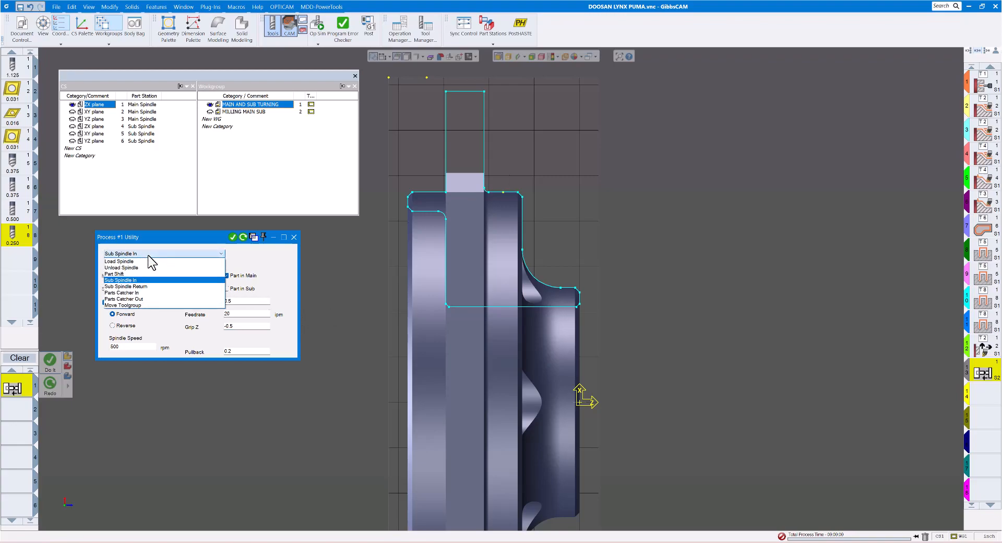
{"action": "left_click", "coordinate": [141, 286]}
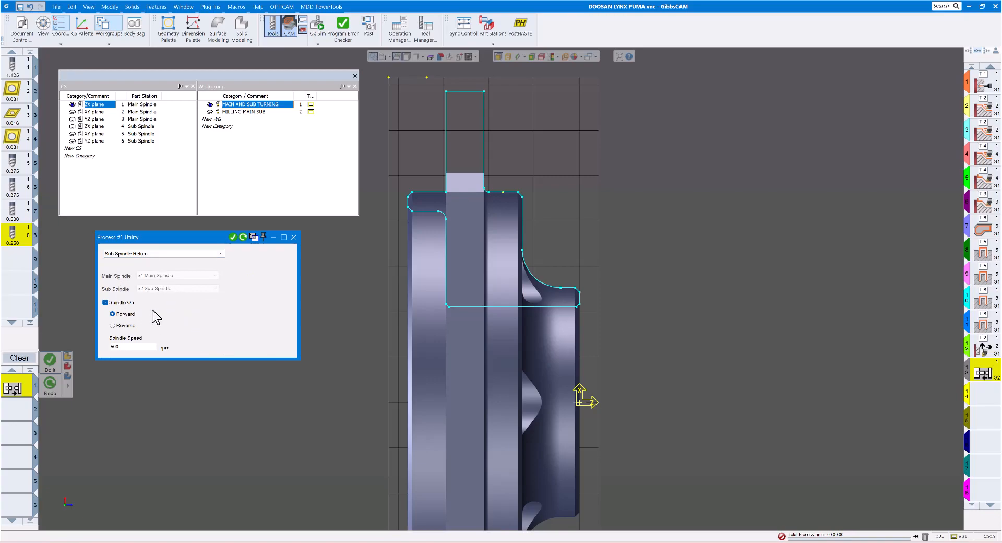
{"action": "left_click_drag", "start_coordinate": [146, 237], "coordinate": [189, 229]}
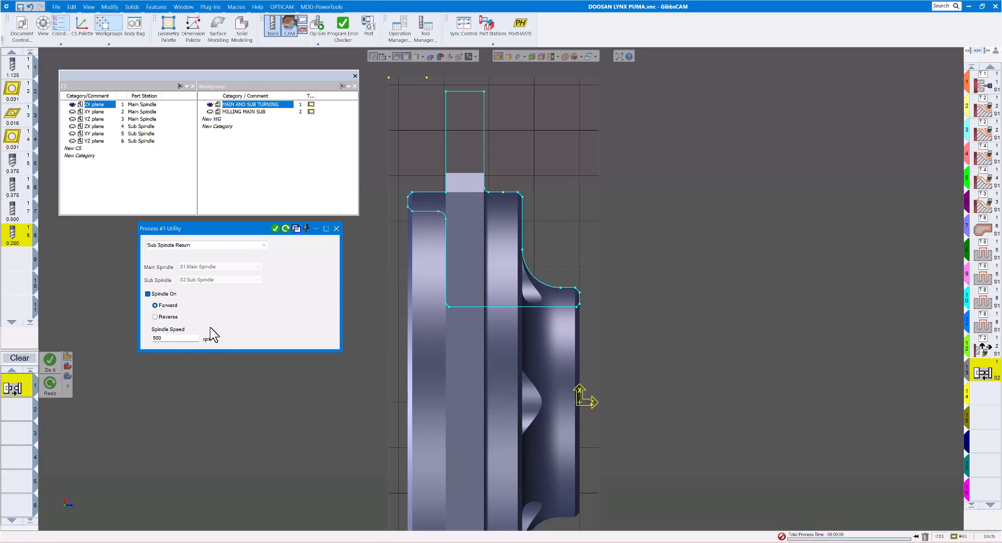
{"action": "left_click", "coordinate": [275, 229]}
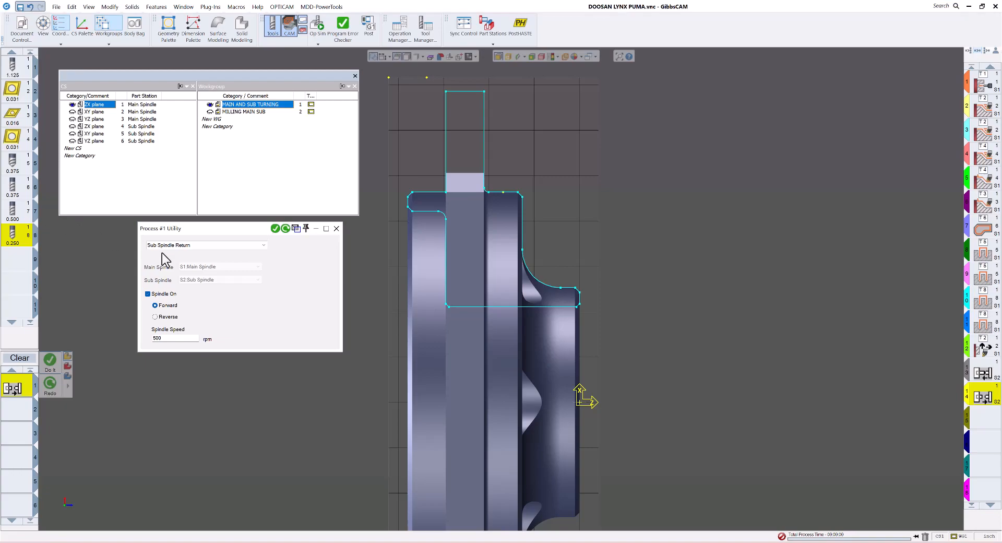
{"action": "left_click", "coordinate": [336, 228]}
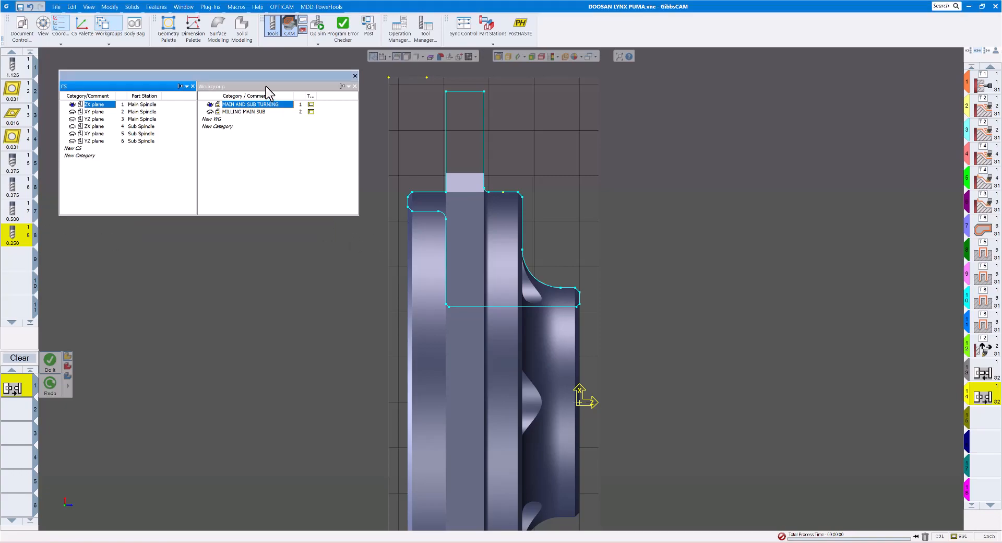
Make the sub spindle part station visible and display the stock outlines of both spindles in side view
{"action": "scroll", "coordinate": [522, 192], "scroll_direction": "down", "scroll_amount": 5}
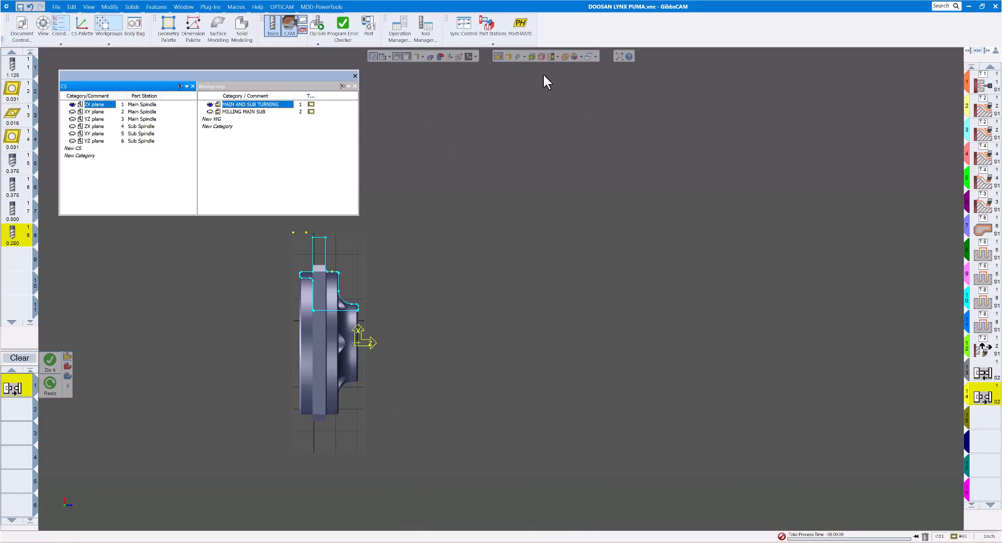
{"action": "left_click", "coordinate": [493, 45]}
{"action": "left_click", "coordinate": [494, 45]}
{"action": "left_click", "coordinate": [493, 43]}
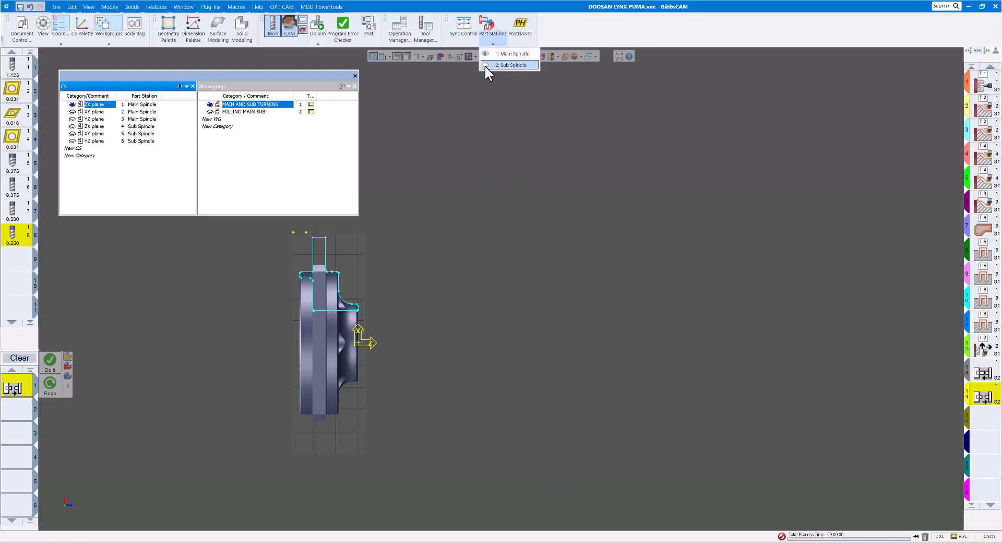
{"action": "left_click", "coordinate": [484, 65]}
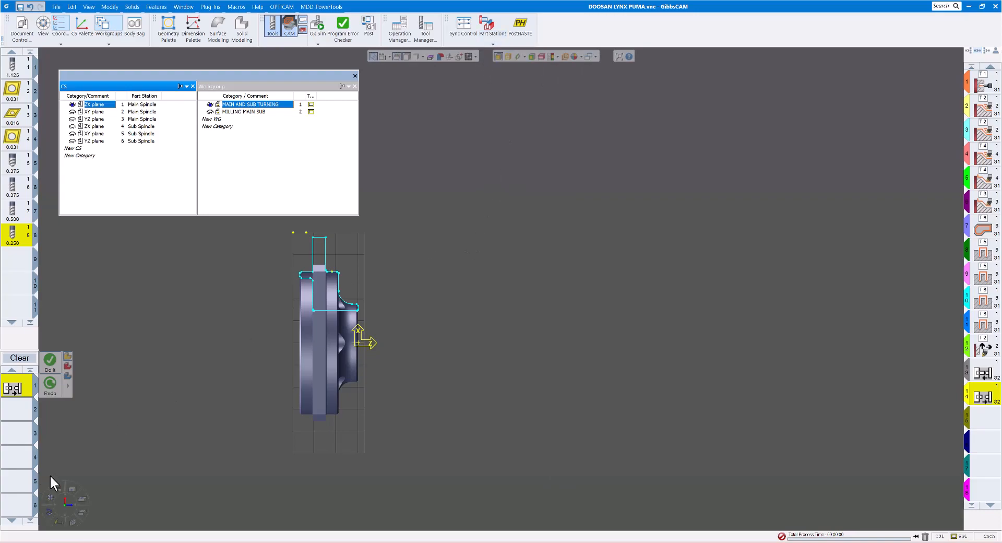
{"action": "left_click", "coordinate": [49, 496]}
{"action": "scroll", "coordinate": [336, 418], "scroll_direction": "down", "scroll_amount": 2}
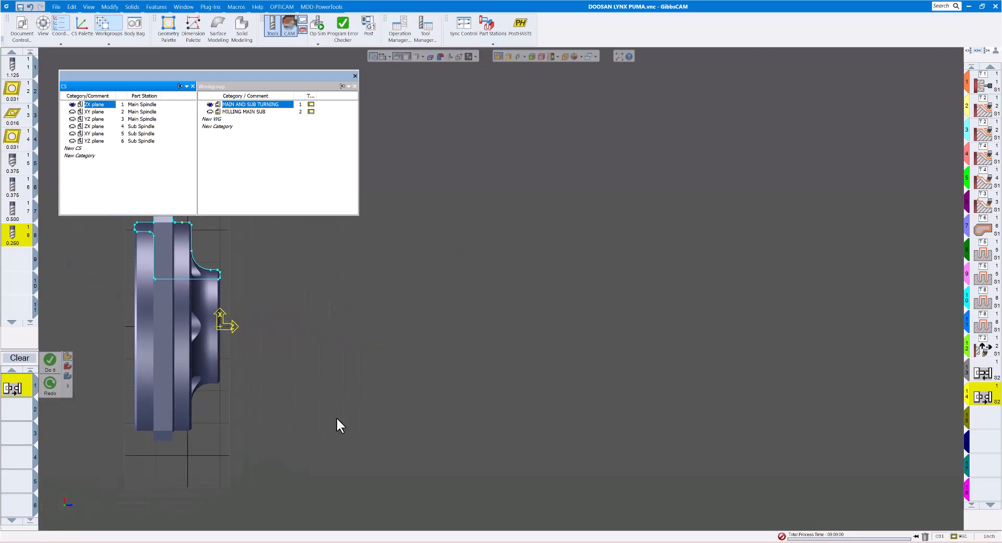
{"action": "scroll", "coordinate": [336, 417], "scroll_direction": "down", "scroll_amount": 1}
{"action": "left_click", "coordinate": [459, 58]}
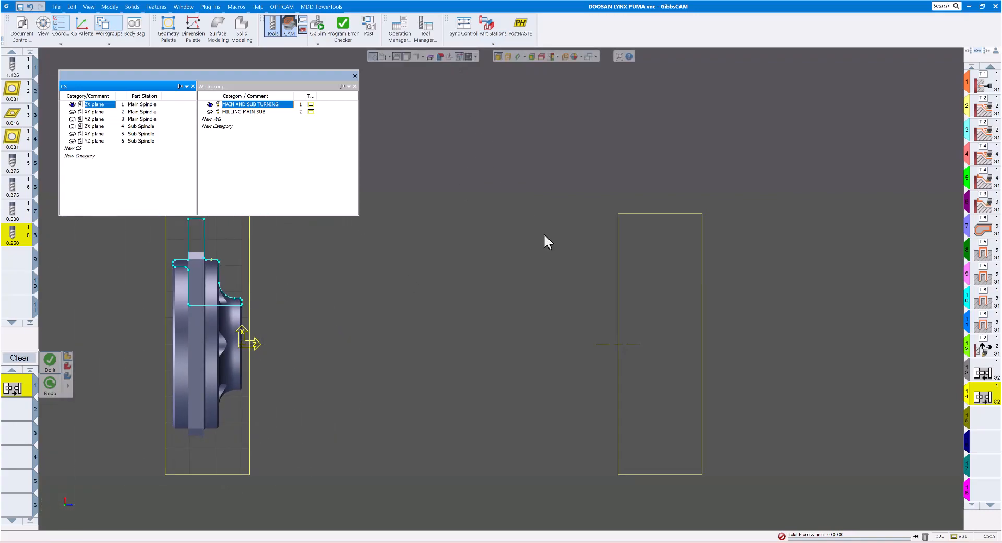
{"action": "scroll", "coordinate": [544, 233], "scroll_direction": "down", "scroll_amount": 1}
{"action": "middle_click_drag", "start_coordinate": [531, 221], "coordinate": [547, 234]}
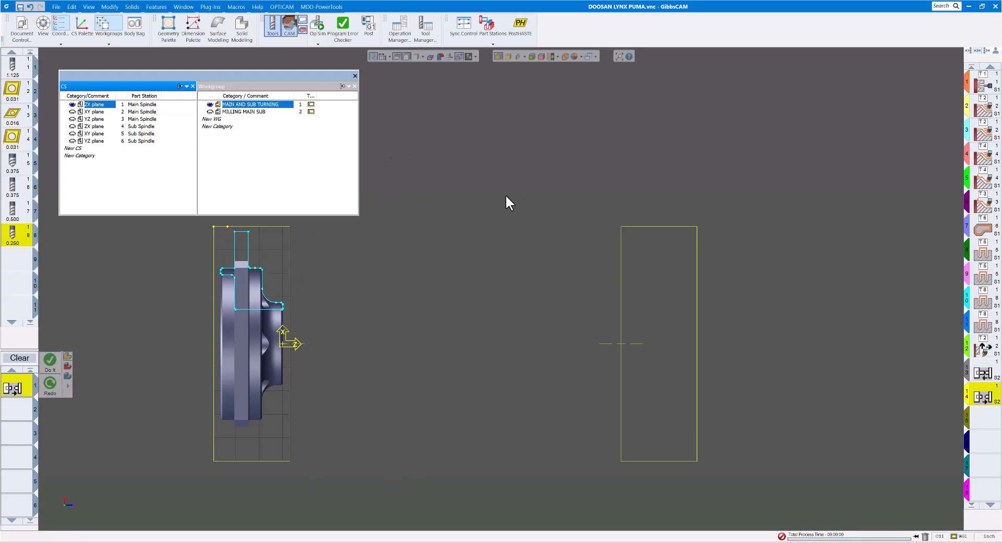
Select the main-spindle solid with all its turning geometry and start the Duplicate and Translate command
{"action": "left_click", "coordinate": [285, 30]}
{"action": "left_click", "coordinate": [511, 166]}
{"action": "scroll", "coordinate": [526, 201], "scroll_direction": "down", "scroll_amount": 2}
{"action": "middle_click_drag", "start_coordinate": [527, 202], "coordinate": [565, 230]}
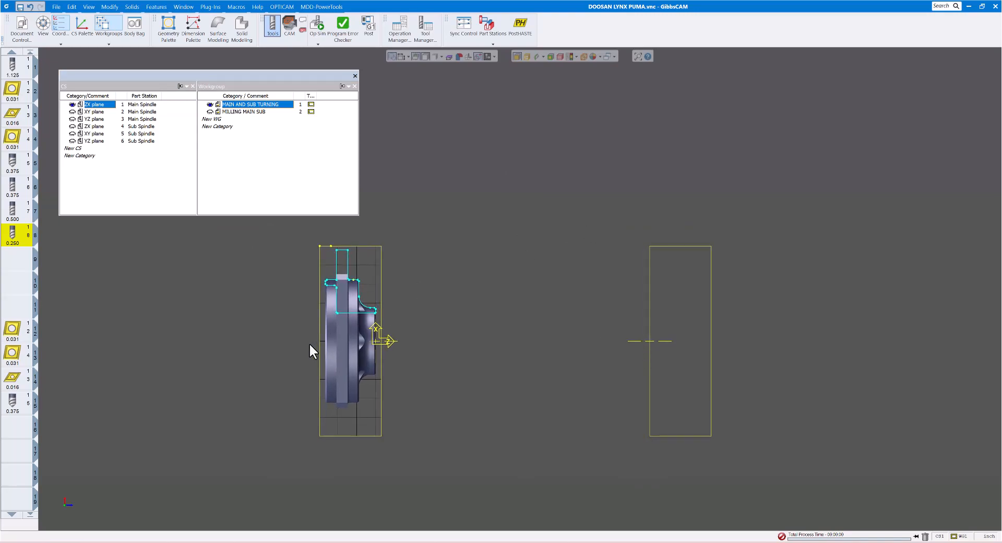
{"action": "left_click_drag", "start_coordinate": [266, 459], "coordinate": [447, 238]}
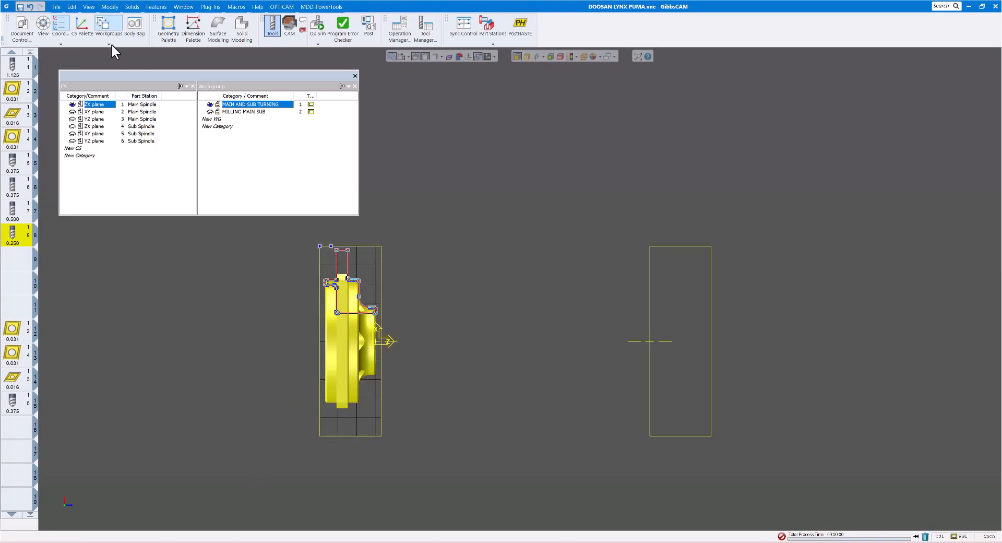
{"action": "left_click", "coordinate": [111, 7]}
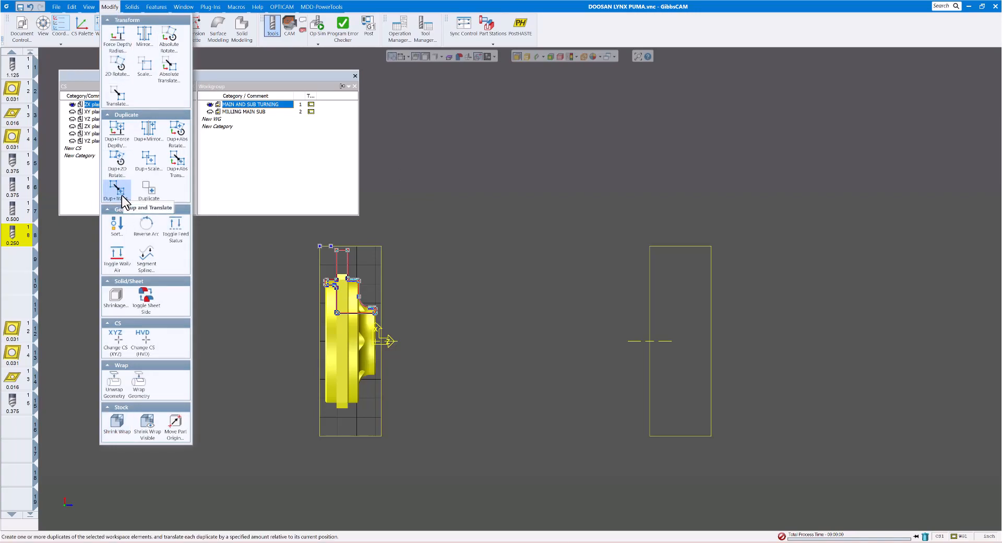
{"action": "left_click", "coordinate": [120, 192]}
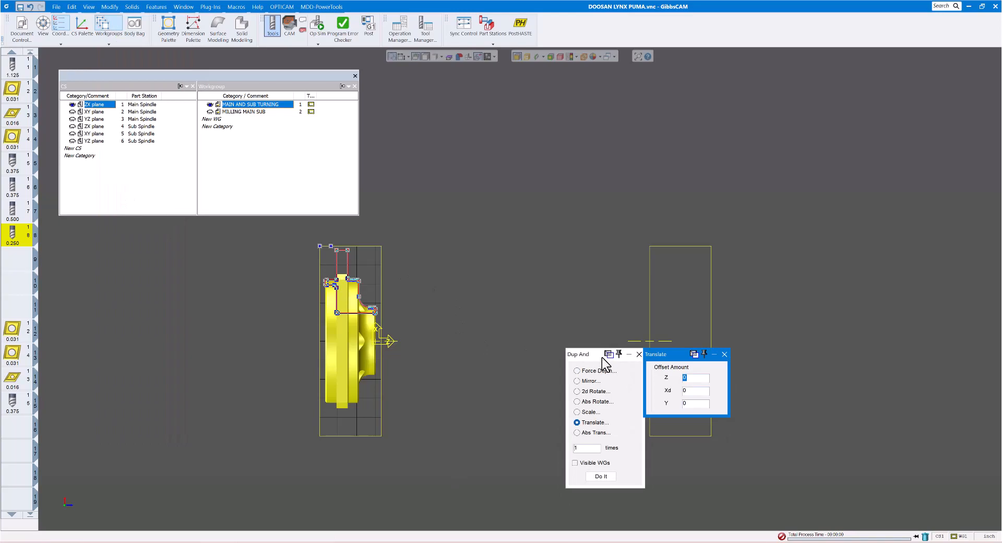
Check the sub spindle's graphic part face distance in the document settings and display the dimensions of the selected geometry
{"action": "left_click", "coordinate": [20, 31]}
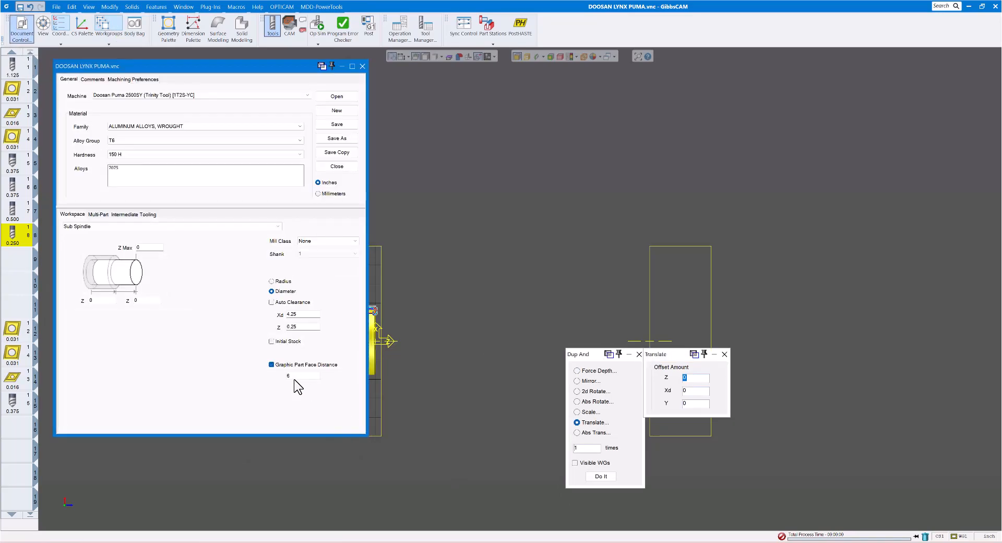
{"action": "left_click", "coordinate": [363, 66]}
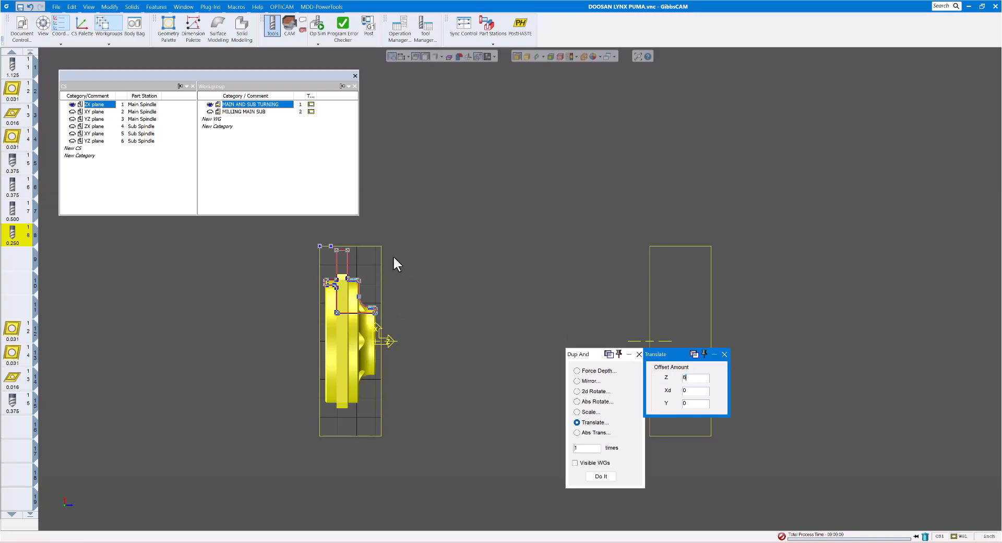
{"action": "left_click", "coordinate": [401, 55]}
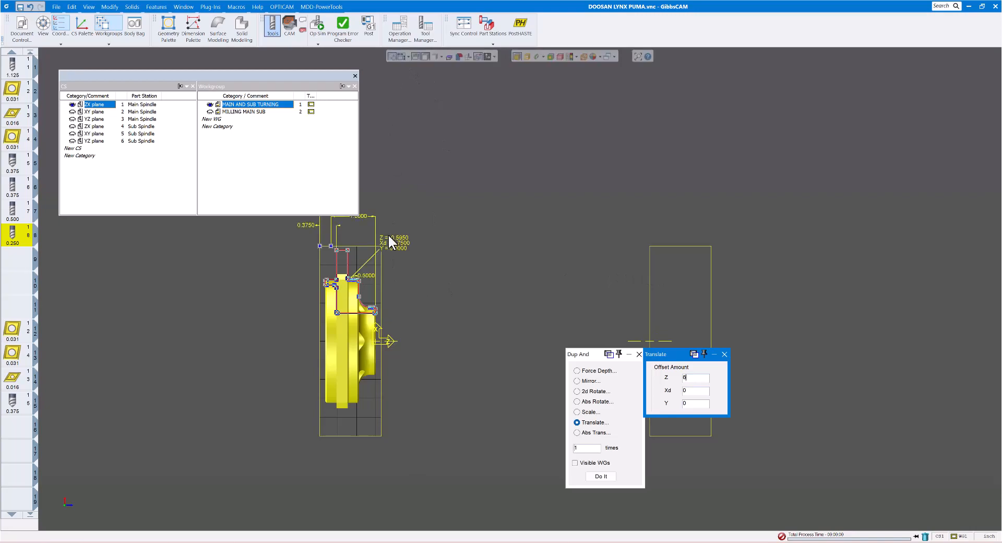
{"action": "left_click_drag", "start_coordinate": [298, 75], "coordinate": [280, 51]}
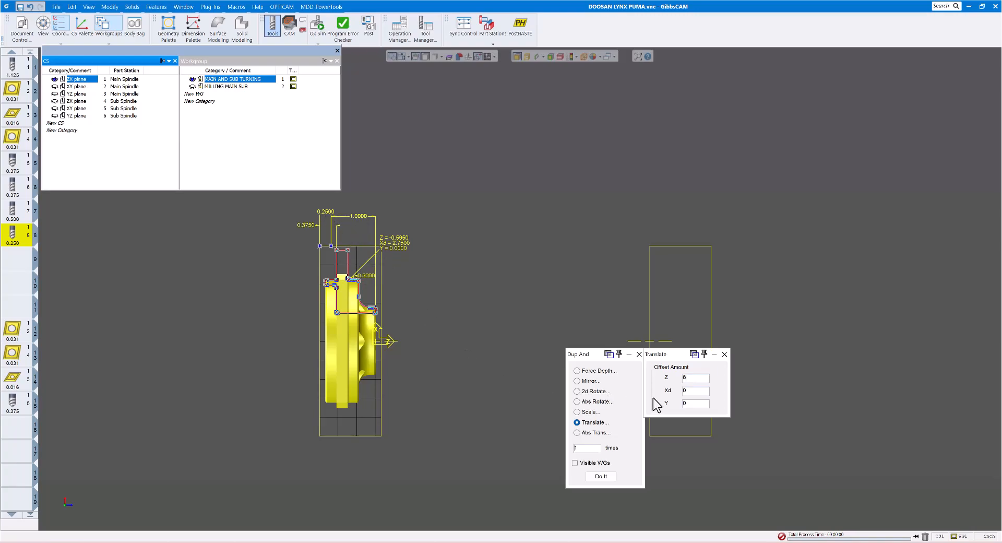
Duplicate the selected solid and geometry once with a Z offset of 6+1.375, and hide the dimensions
{"action": "double_click", "coordinate": [694, 379]}
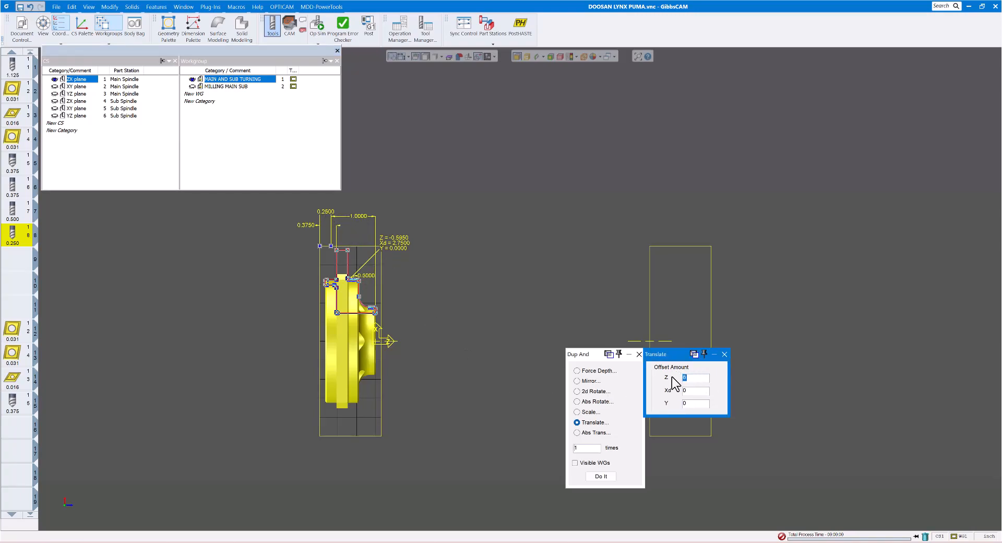
{"action": "type", "text": "6+1.375"}
{"action": "key", "text": "Tab"}
{"action": "left_click", "coordinate": [600, 476]}
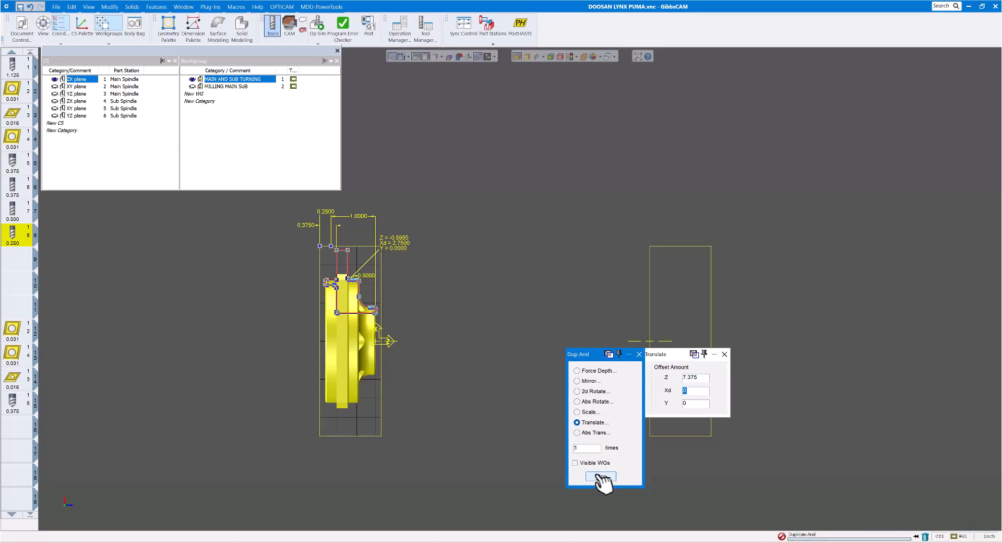
{"action": "left_click", "coordinate": [639, 355]}
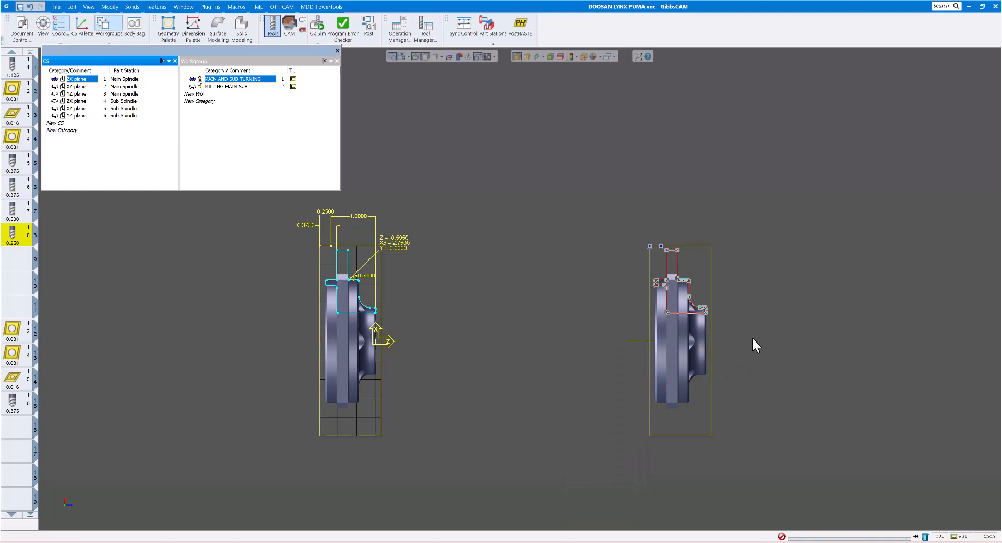
{"action": "left_click", "coordinate": [733, 355]}
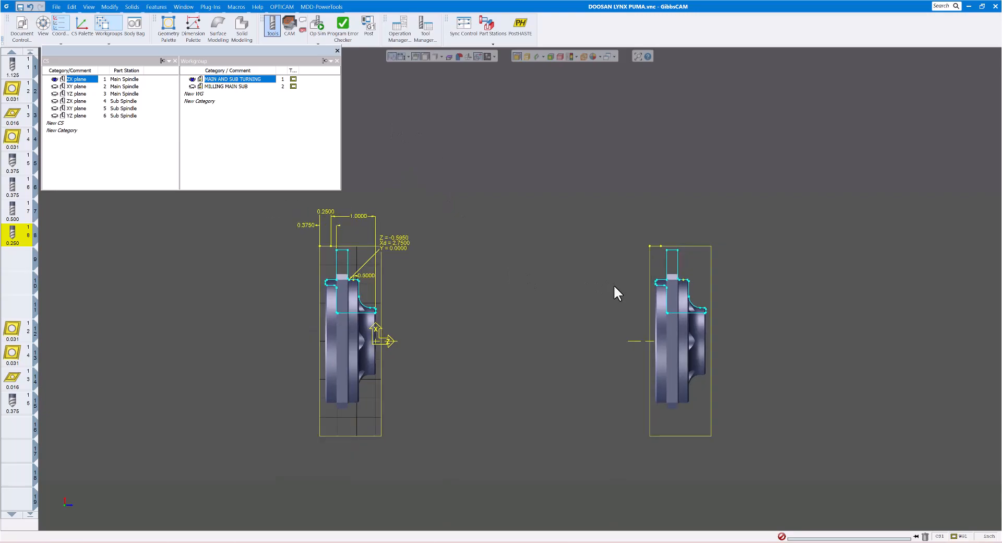
{"action": "left_click", "coordinate": [401, 55]}
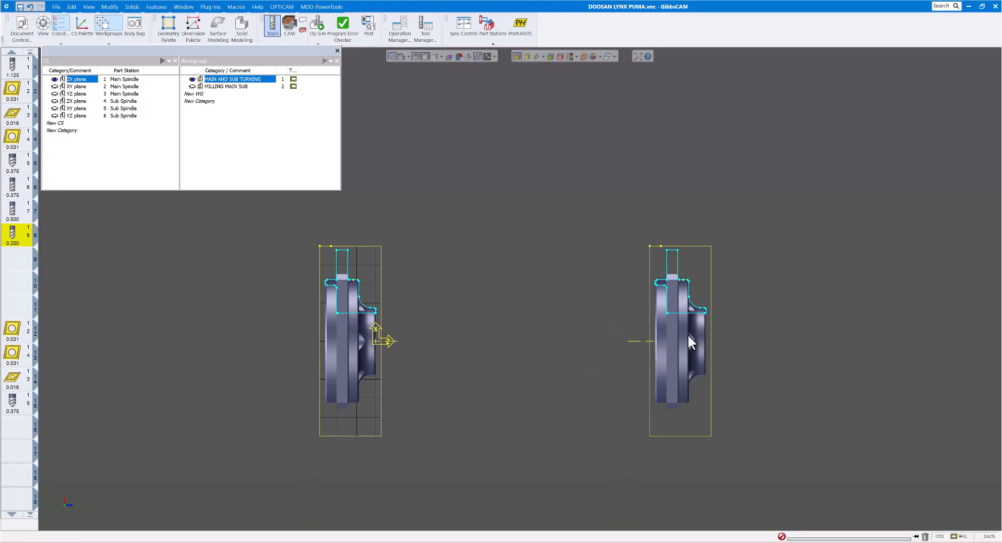
Separate the joined main and sub spindle solids into independent bodies and select each one to check the separation
{"action": "left_click", "coordinate": [346, 367]}
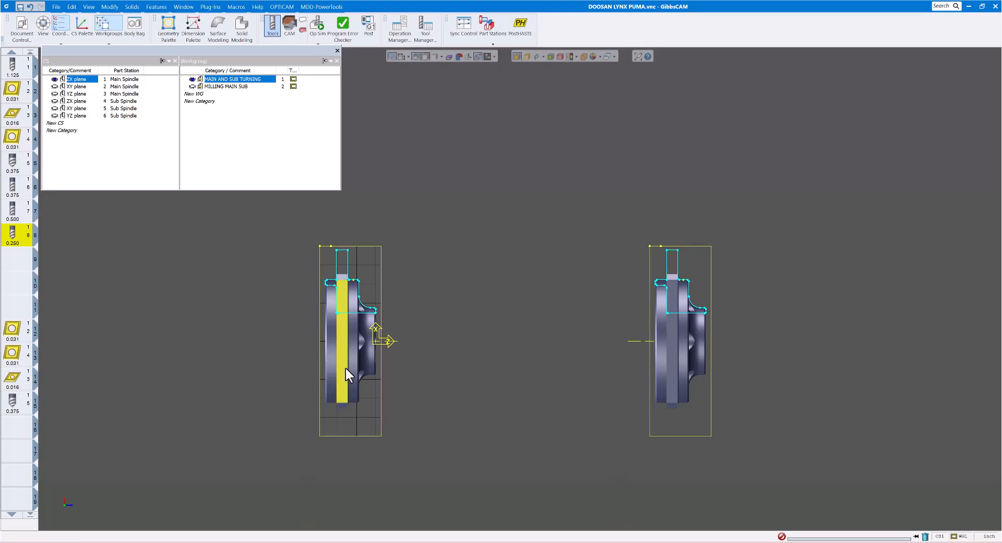
{"action": "key", "text": "ctrl+a"}
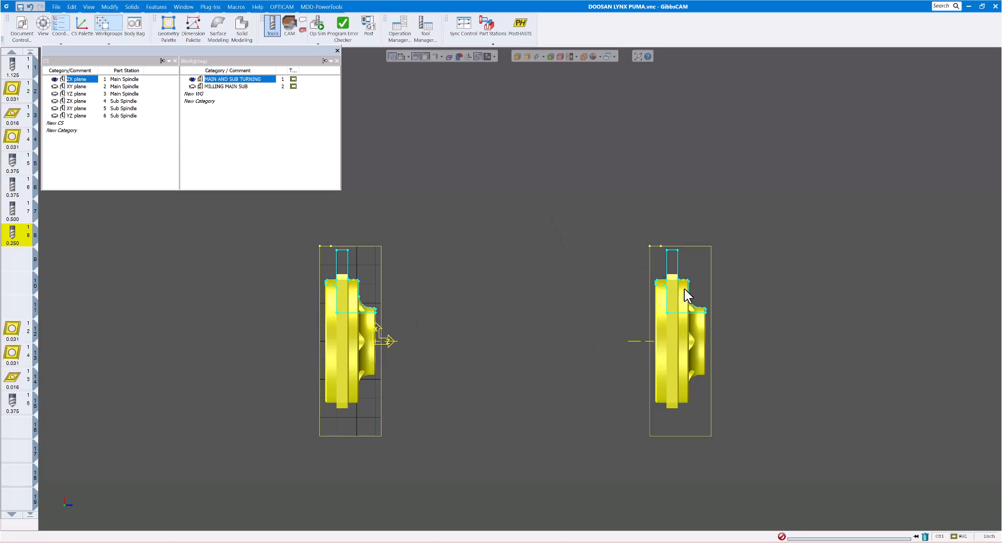
{"action": "left_click", "coordinate": [250, 35]}
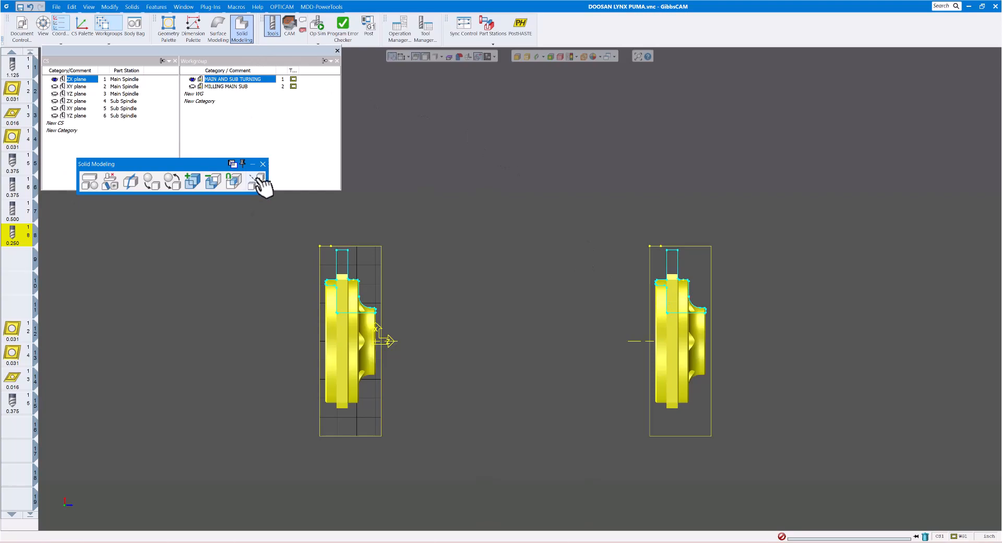
{"action": "left_click", "coordinate": [263, 163]}
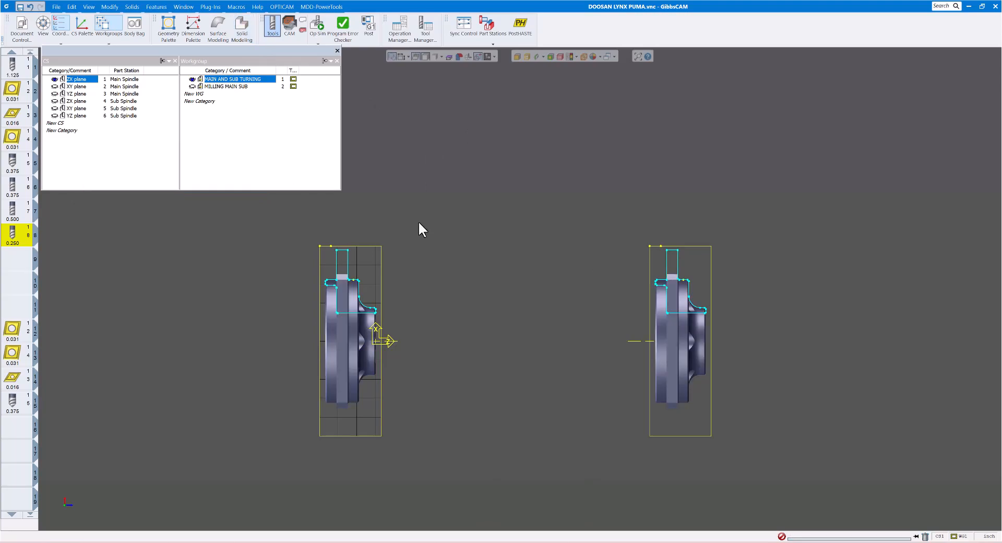
{"action": "left_click", "coordinate": [364, 359]}
{"action": "left_click", "coordinate": [662, 342]}
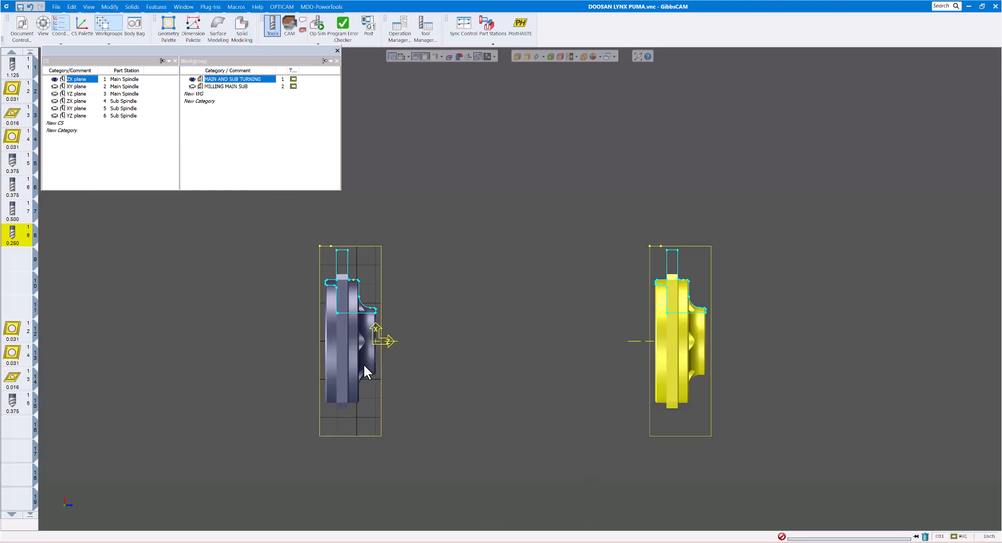
{"action": "left_click", "coordinate": [351, 359]}
{"action": "left_click", "coordinate": [675, 348]}
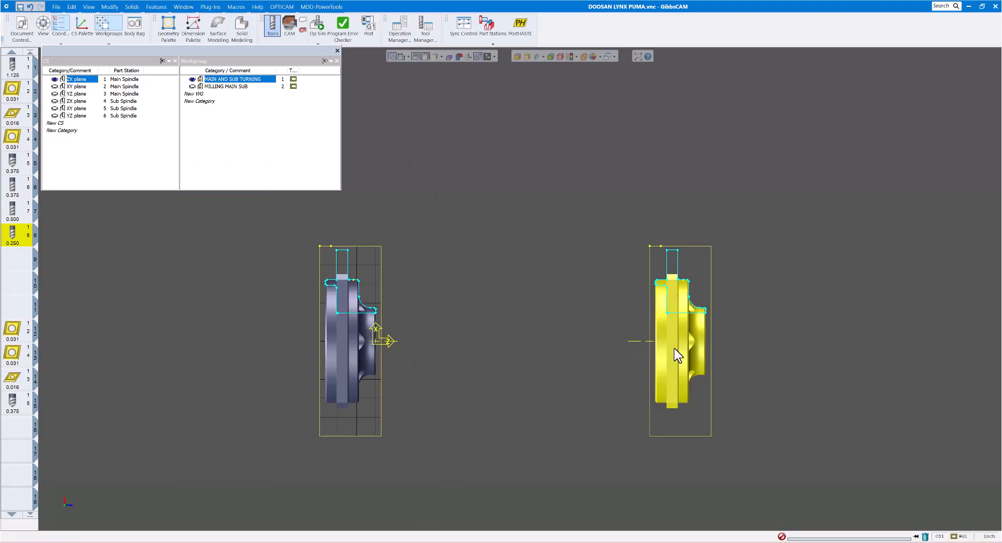
{"action": "left_click", "coordinate": [465, 192]}
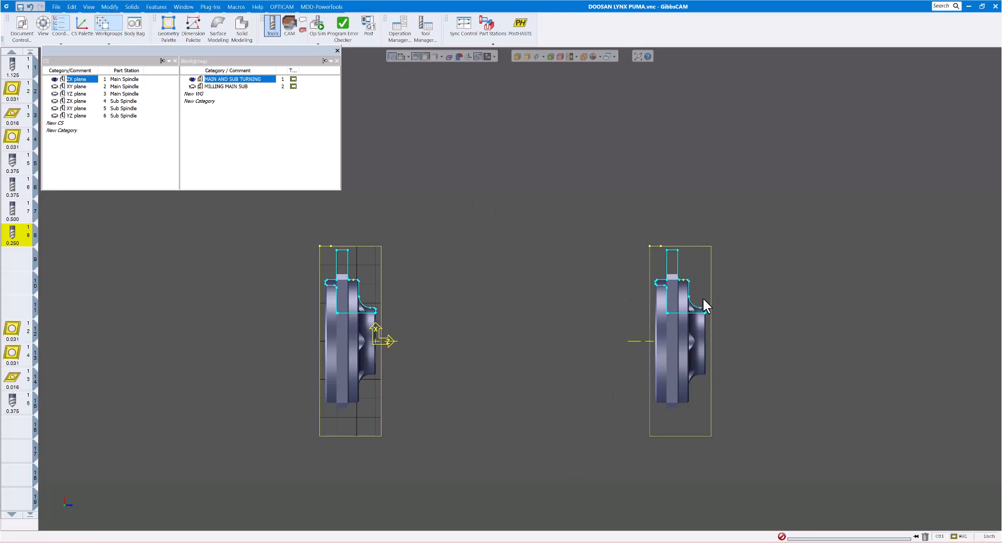
Move the duplicated solid and geometry to the sub spindle ZX plane with Change CS (XYZ), and check both ZX planes
{"action": "left_click", "coordinate": [76, 101]}
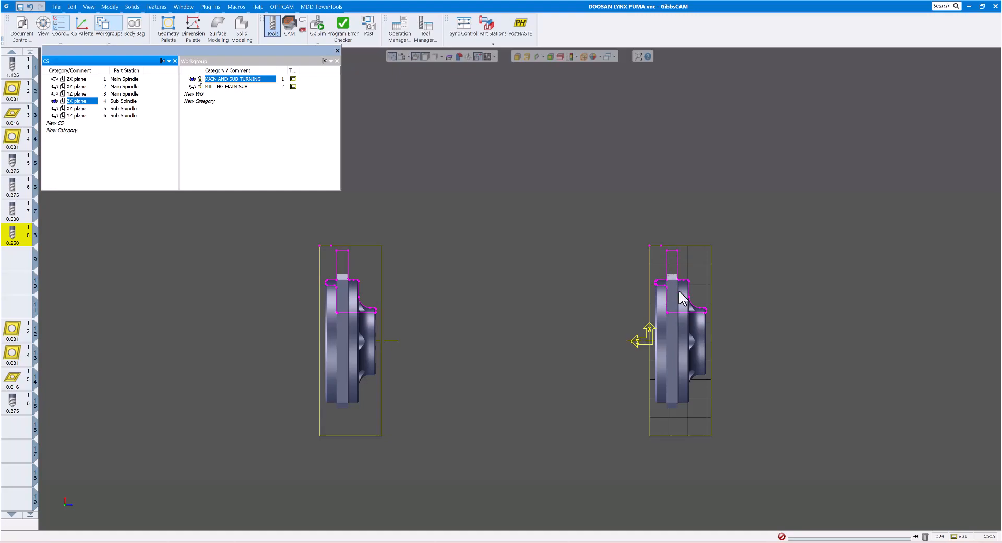
{"action": "left_click_drag", "start_coordinate": [608, 218], "coordinate": [775, 488]}
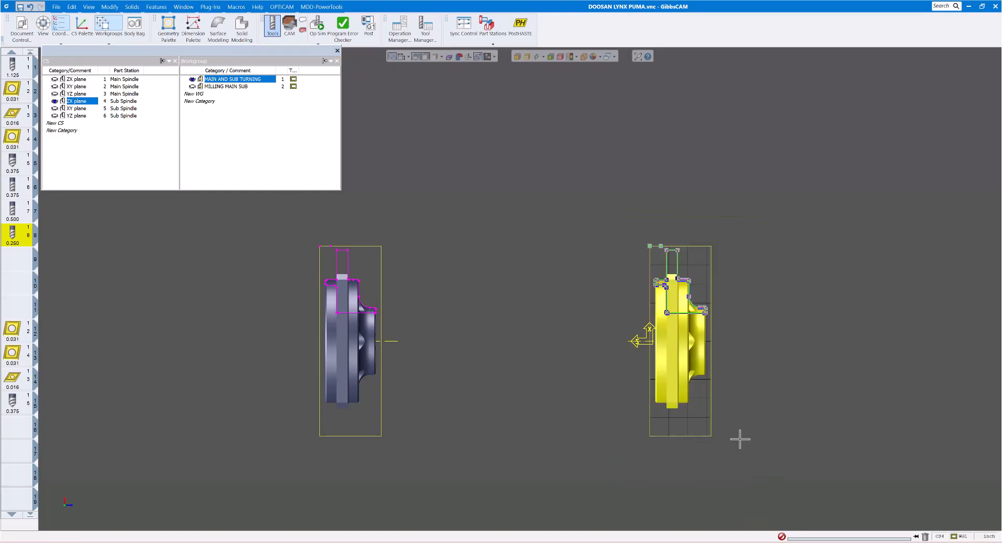
{"action": "right_click", "coordinate": [79, 101]}
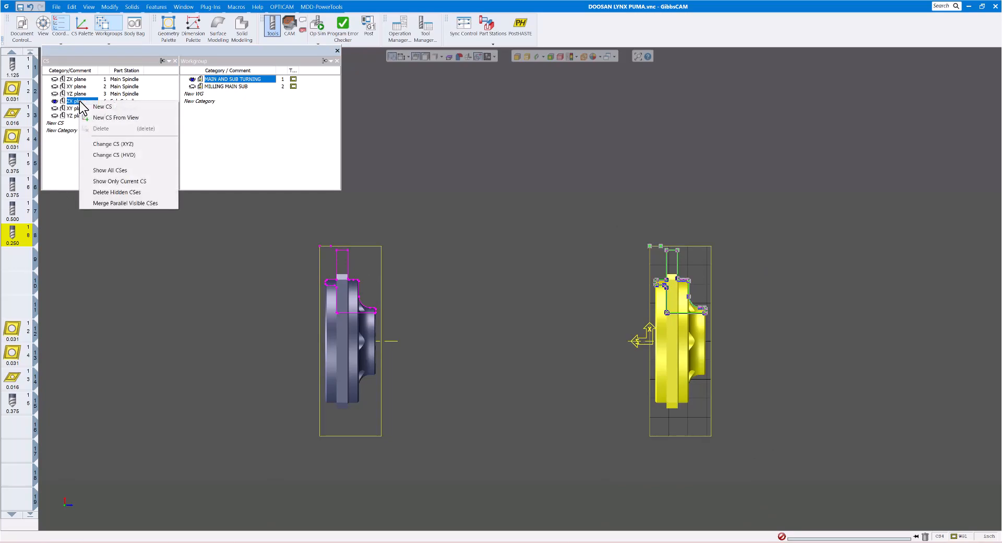
{"action": "left_click", "coordinate": [104, 144]}
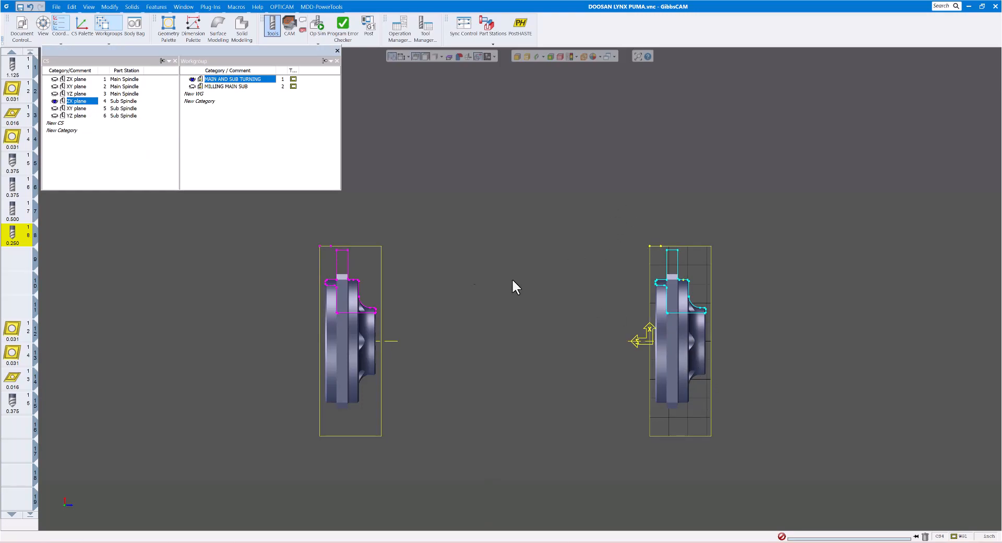
{"action": "left_click", "coordinate": [76, 80]}
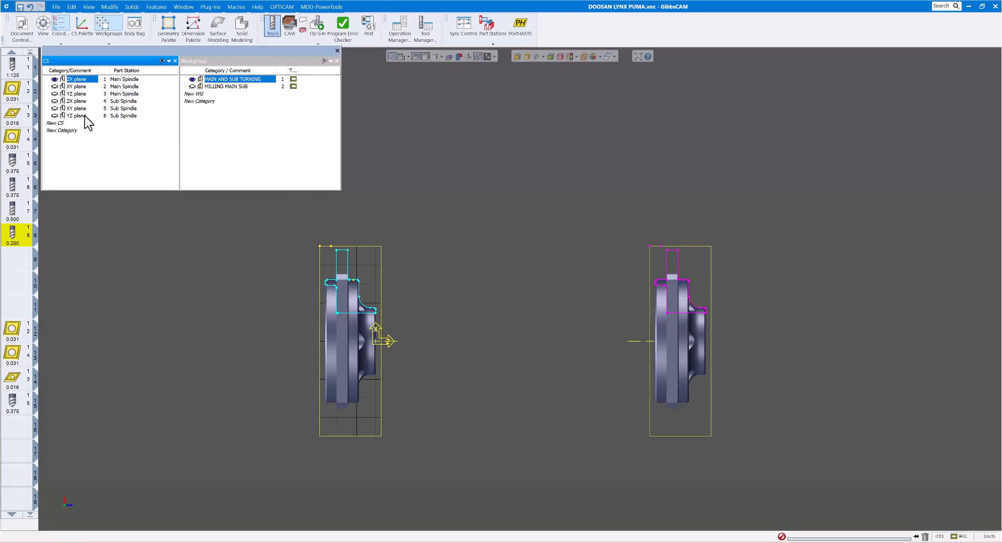
{"action": "left_click", "coordinate": [76, 102]}
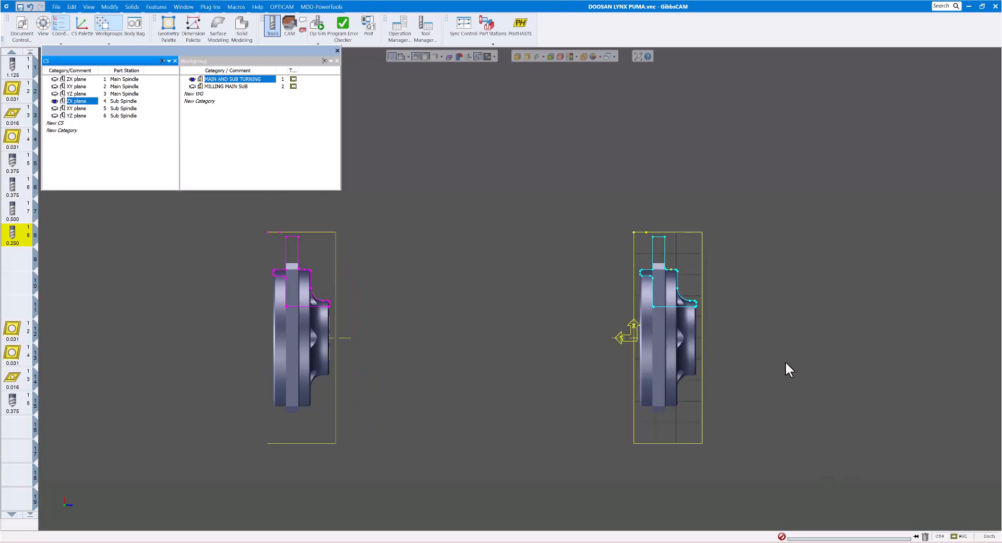
Hide the main spindle part station and fit the view to the sub spindle part
{"action": "middle_click_drag", "start_coordinate": [789, 355], "coordinate": [709, 349]}
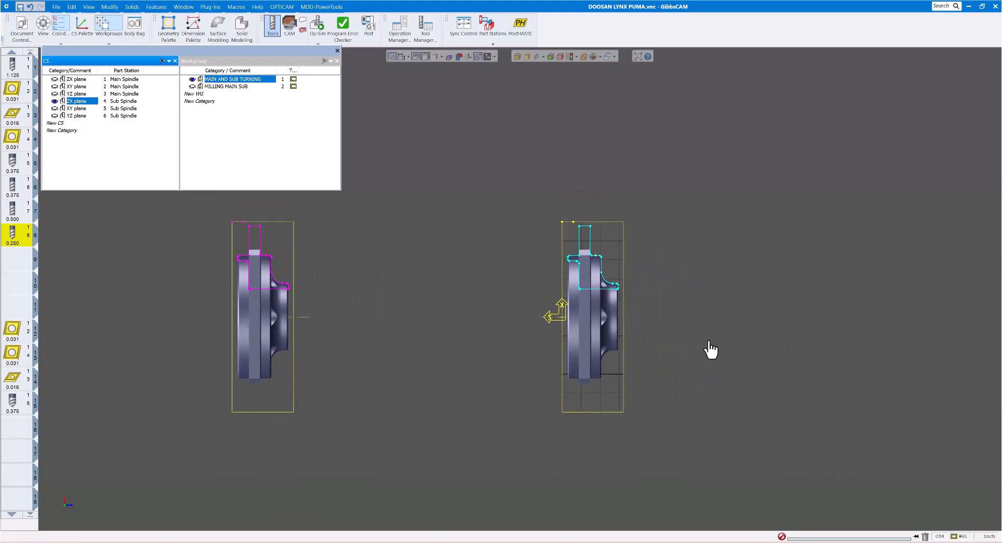
{"action": "left_click", "coordinate": [492, 43]}
{"action": "left_click", "coordinate": [493, 53]}
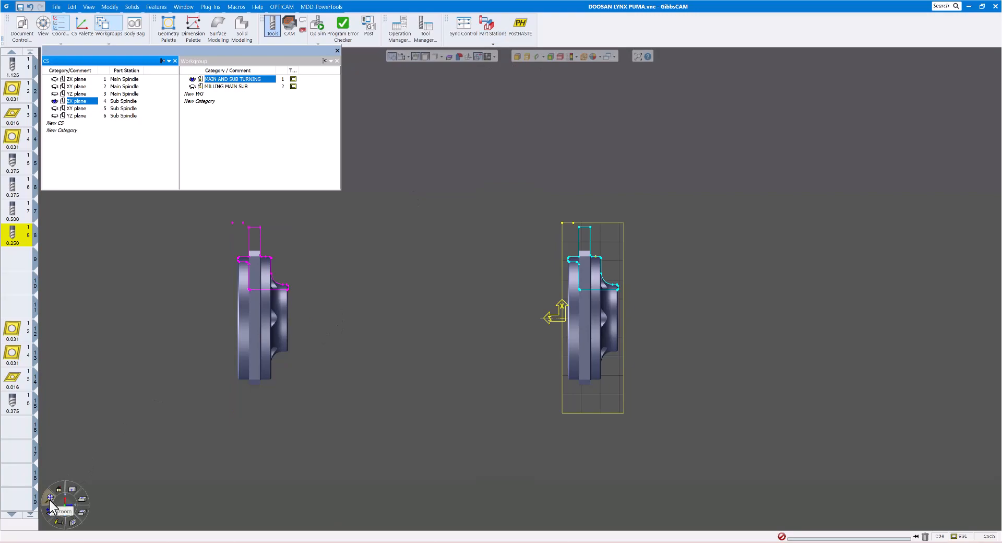
{"action": "left_click", "coordinate": [51, 501]}
{"action": "scroll", "coordinate": [353, 374], "scroll_direction": "down", "scroll_amount": 2}
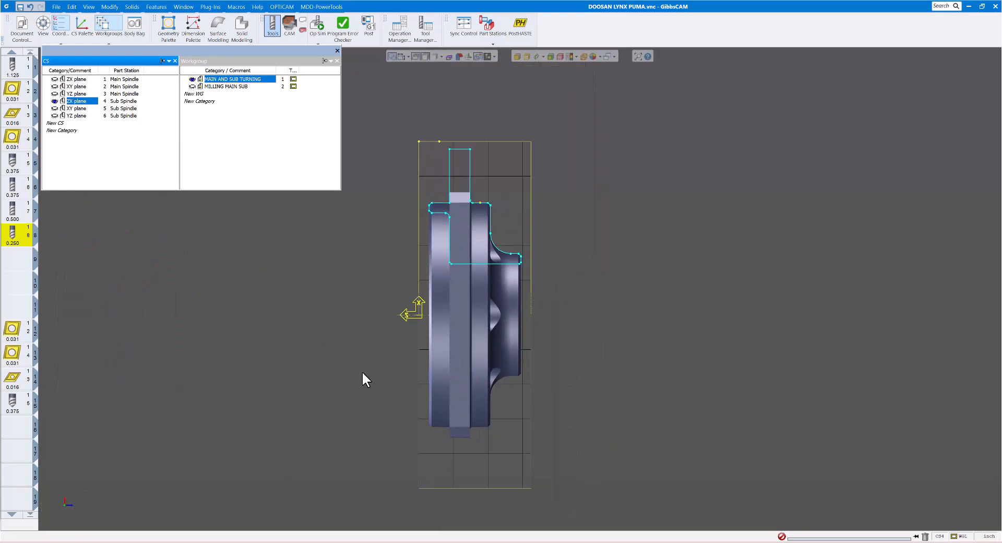
{"action": "scroll", "coordinate": [565, 338], "scroll_direction": "down", "scroll_amount": 1}
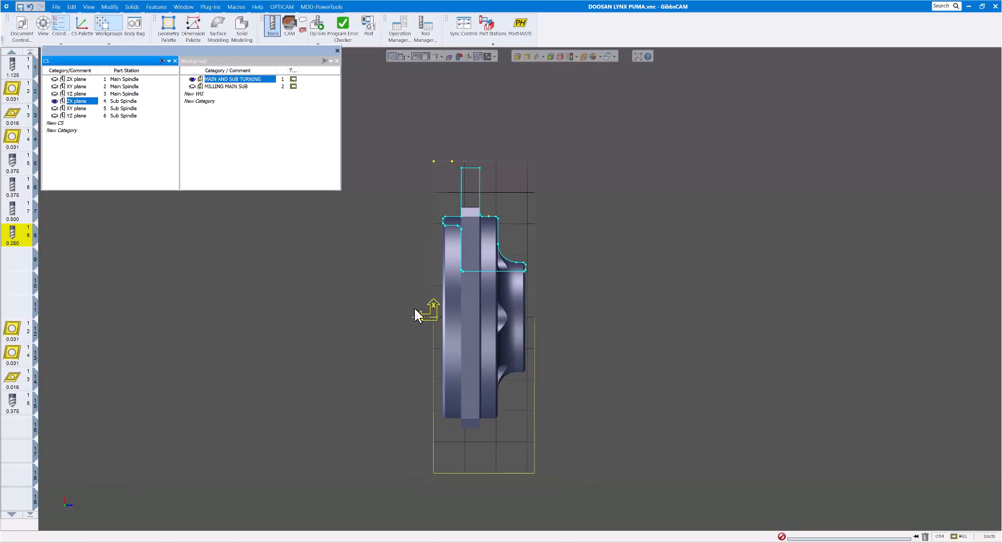
{"action": "scroll", "coordinate": [442, 308], "scroll_direction": "up", "scroll_amount": 1}
{"action": "middle_click_drag", "start_coordinate": [546, 296], "coordinate": [601, 287]}
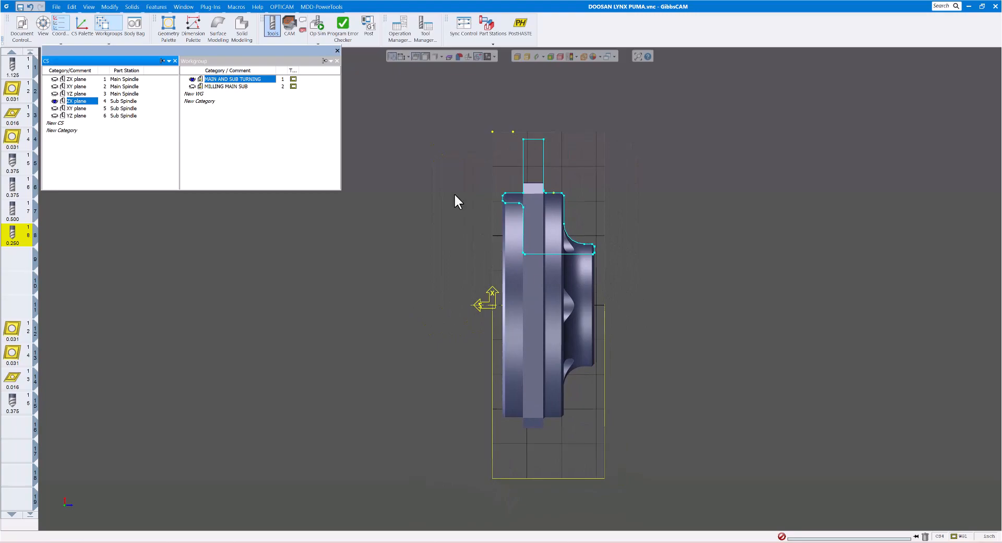
Clear the existing process list and create a turning Rough process with the 0.031 80° diamond SUB-SPINDLE-FACE AND ROUGH tool, tile 12
{"action": "left_click", "coordinate": [290, 26]}
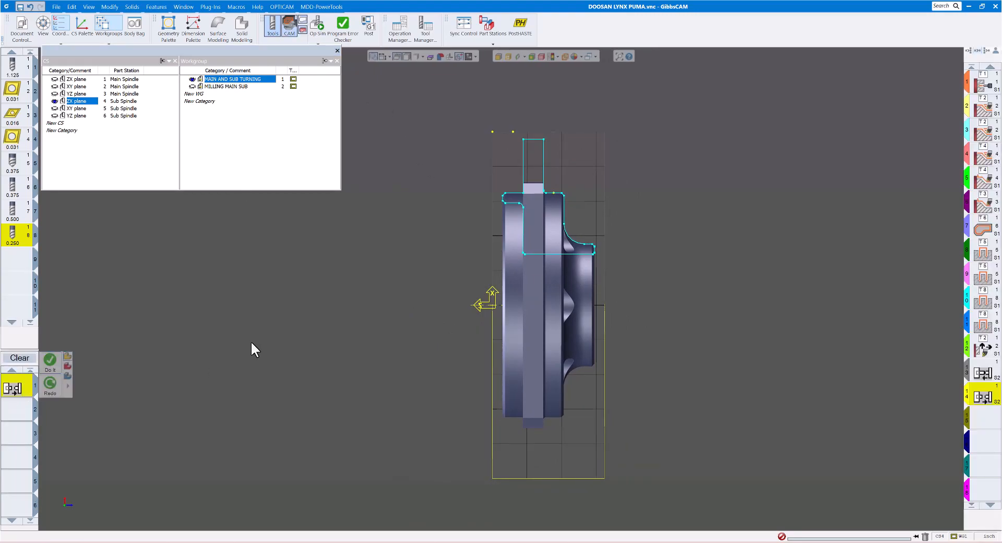
{"action": "left_click", "coordinate": [17, 359]}
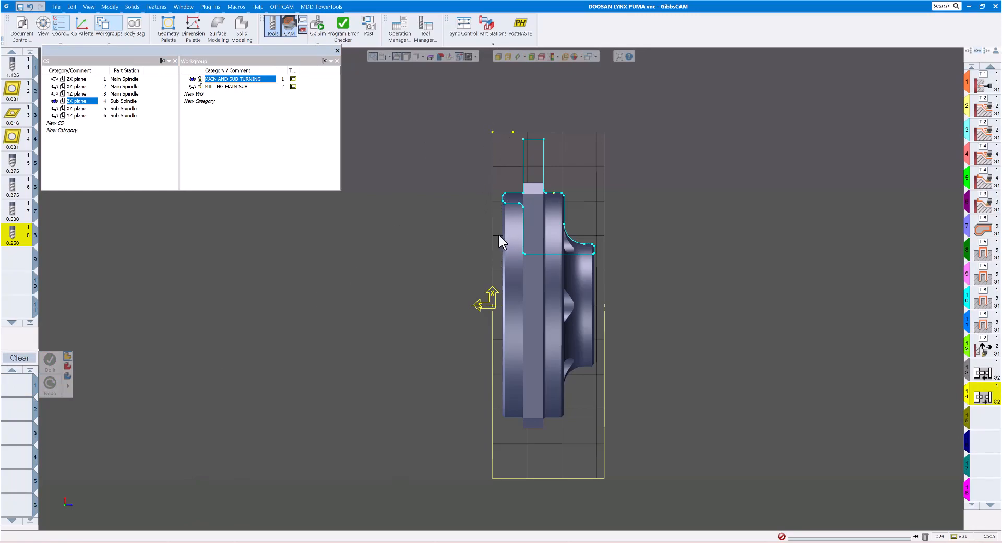
{"action": "double_click", "coordinate": [13, 386]}
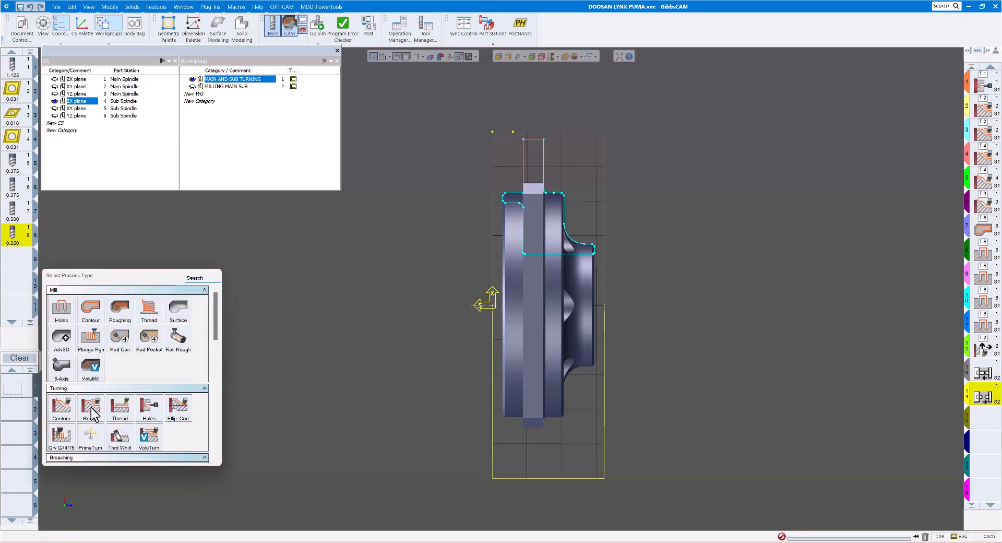
{"action": "left_click", "coordinate": [92, 413]}
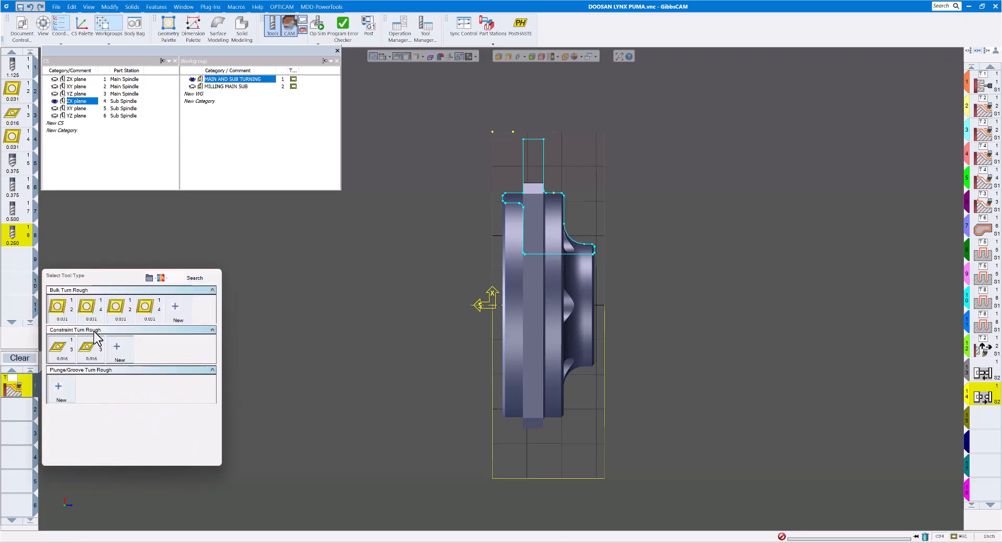
{"action": "mouse_move", "coordinate": [87, 311]}
{"action": "mouse_move", "coordinate": [124, 312]}
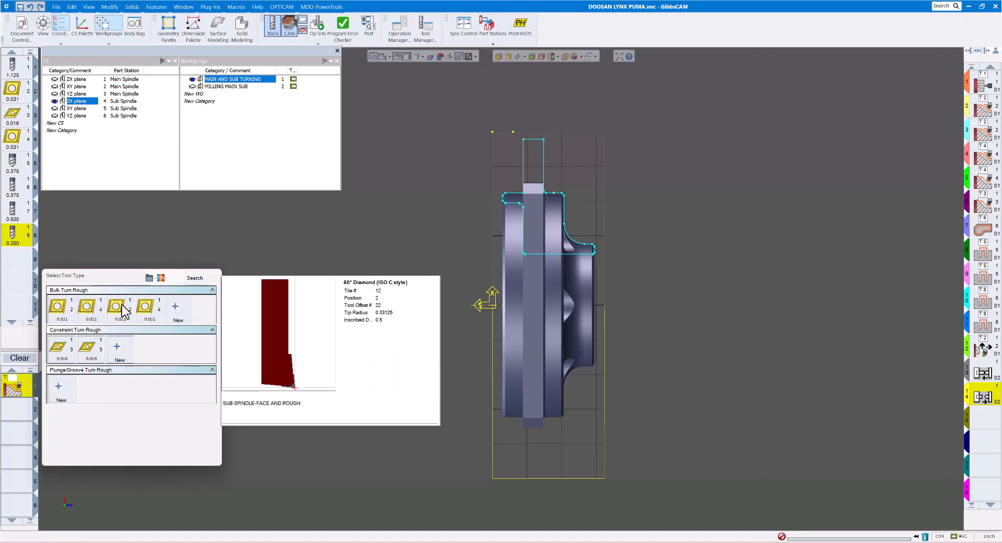
{"action": "left_click", "coordinate": [122, 307]}
{"action": "left_click_drag", "start_coordinate": [717, 105], "coordinate": [275, 124]}
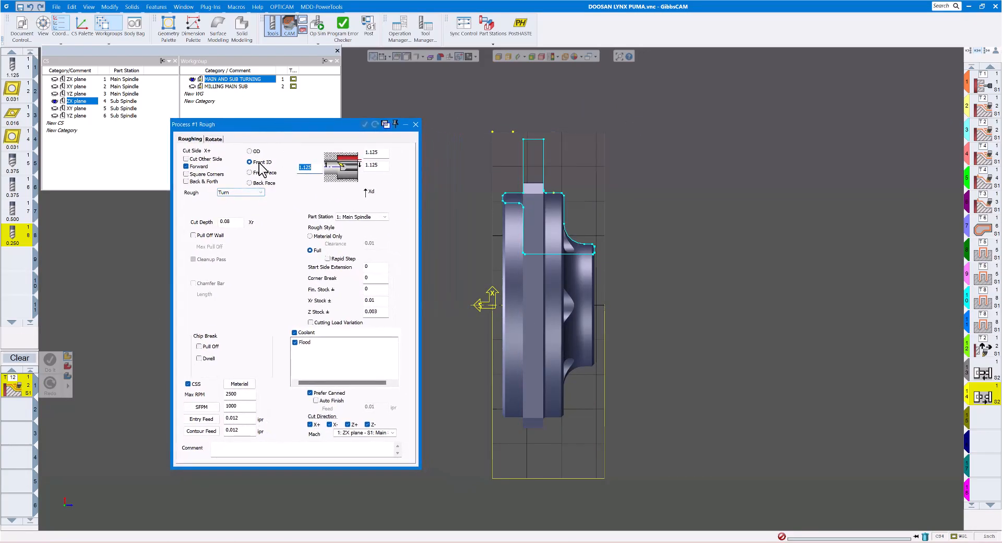
Set the rough process to Front Face on the Sub Spindle part station, adjust the cut depth, and set Xr stock to 0
{"action": "left_click", "coordinate": [259, 172]}
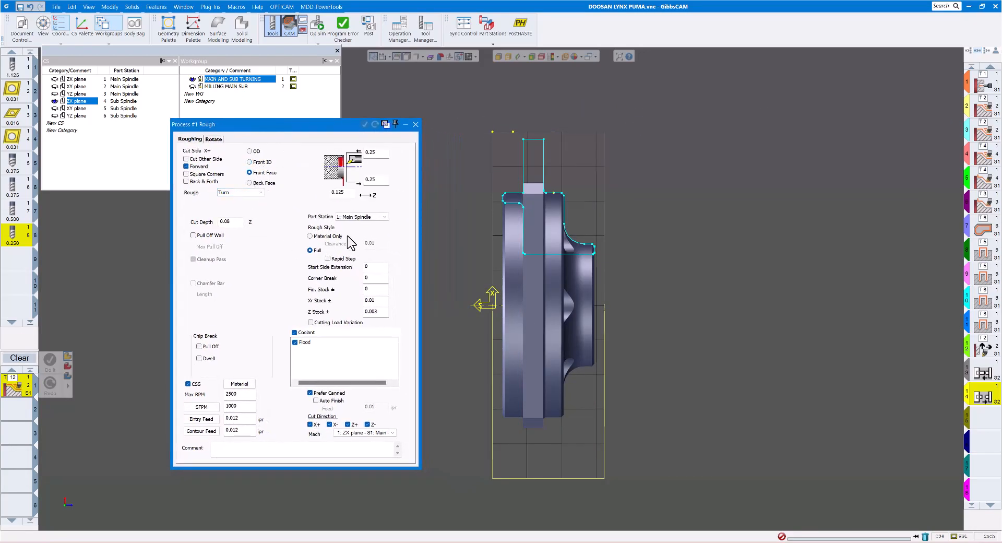
{"action": "left_click", "coordinate": [365, 216]}
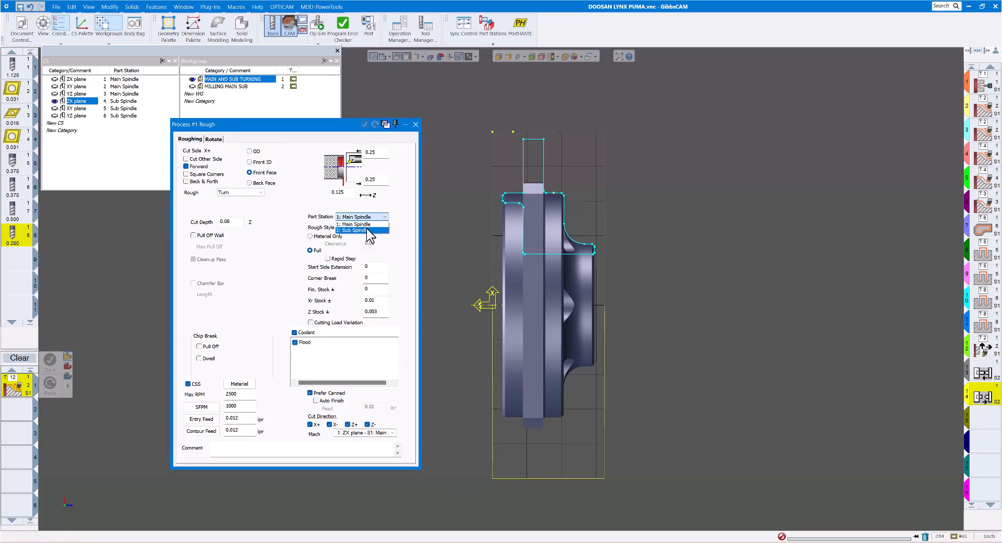
{"action": "left_click", "coordinate": [366, 230]}
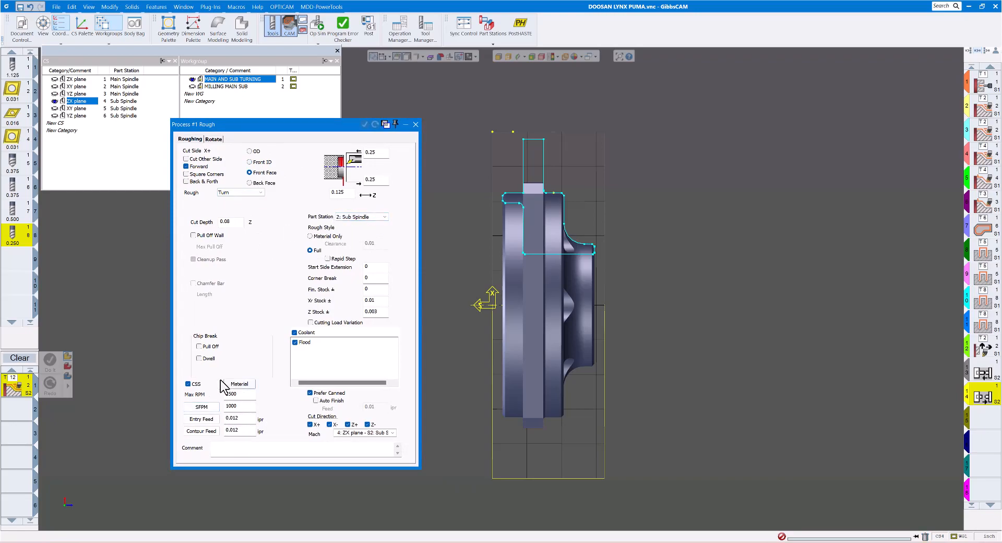
{"action": "double_click", "coordinate": [226, 221]}
{"action": "type", "text": ".0"}
{"action": "double_click", "coordinate": [375, 302]}
{"action": "type", "text": "0"}
{"action": "left_click", "coordinate": [415, 125]}
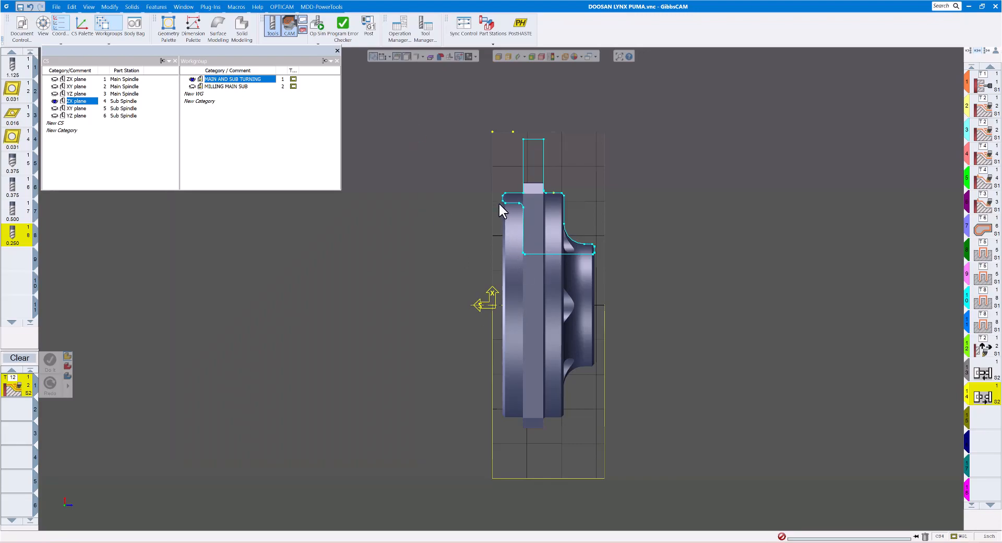
Select the front face line of the sub spindle profile, extend the cut start and end points beyond both ends, and generate the facing operation
{"action": "scroll", "coordinate": [509, 202], "scroll_direction": "up", "scroll_amount": 3}
{"action": "left_click", "coordinate": [494, 187]}
{"action": "scroll", "coordinate": [496, 229], "scroll_direction": "down", "scroll_amount": 3}
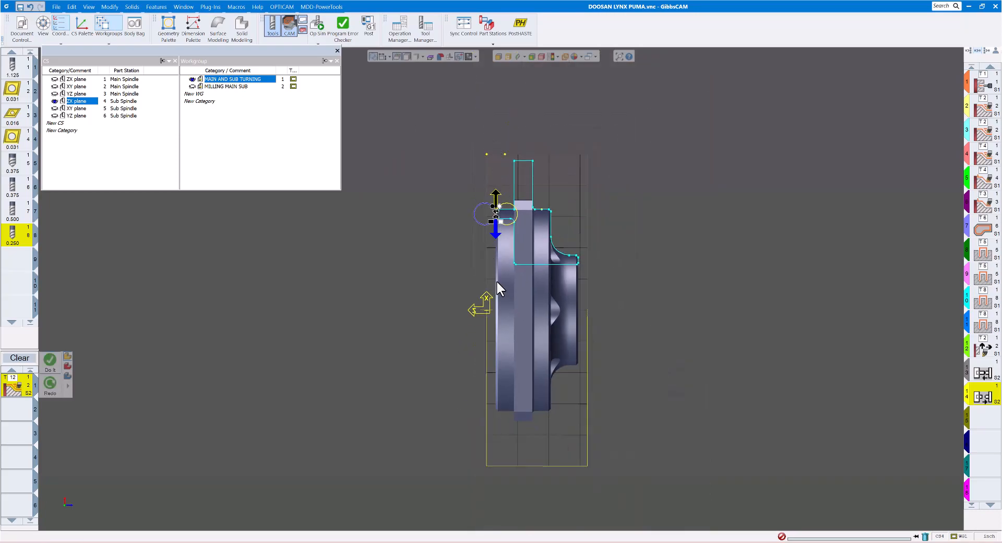
{"action": "left_click_drag", "start_coordinate": [500, 209], "coordinate": [500, 144]}
{"action": "scroll", "coordinate": [499, 158], "scroll_direction": "down", "scroll_amount": 1}
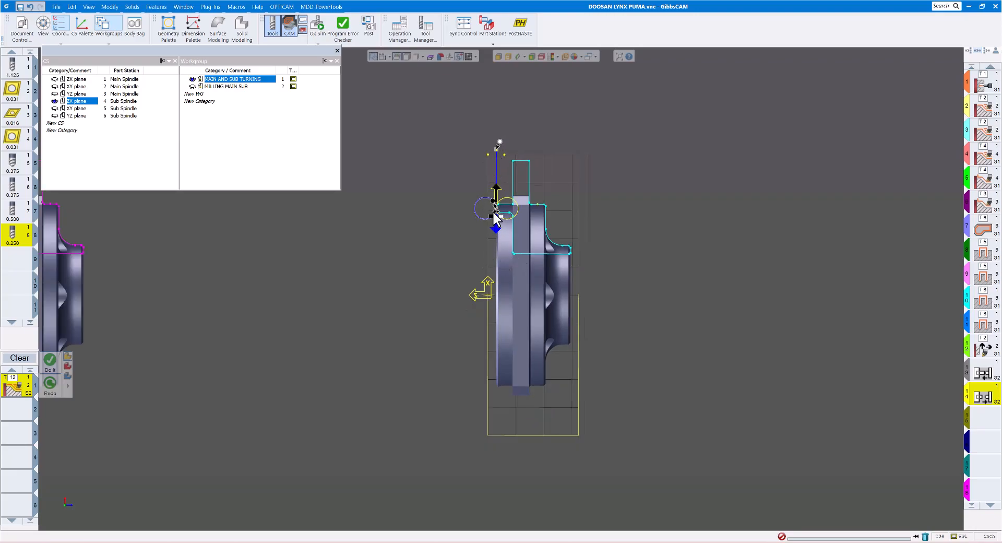
{"action": "left_click_drag", "start_coordinate": [492, 202], "coordinate": [493, 252]}
{"action": "left_click", "coordinate": [51, 362]}
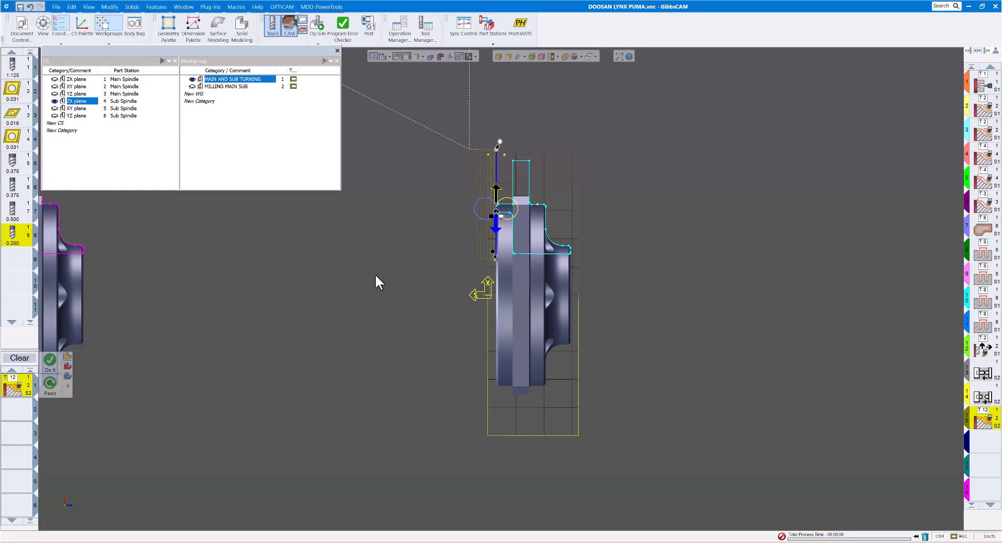
Leave machining mode and add a point coordinate dimension to the upper front corner of the sub spindle profile
{"action": "left_click", "coordinate": [289, 29]}
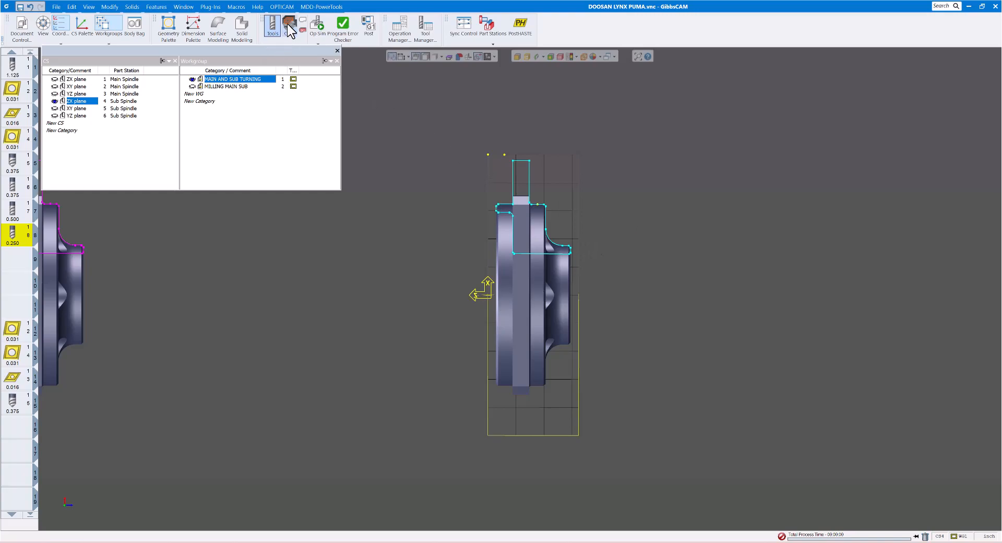
{"action": "scroll", "coordinate": [412, 133], "scroll_direction": "up", "scroll_amount": 1}
{"action": "middle_click_drag", "start_coordinate": [724, 278], "coordinate": [672, 465]}
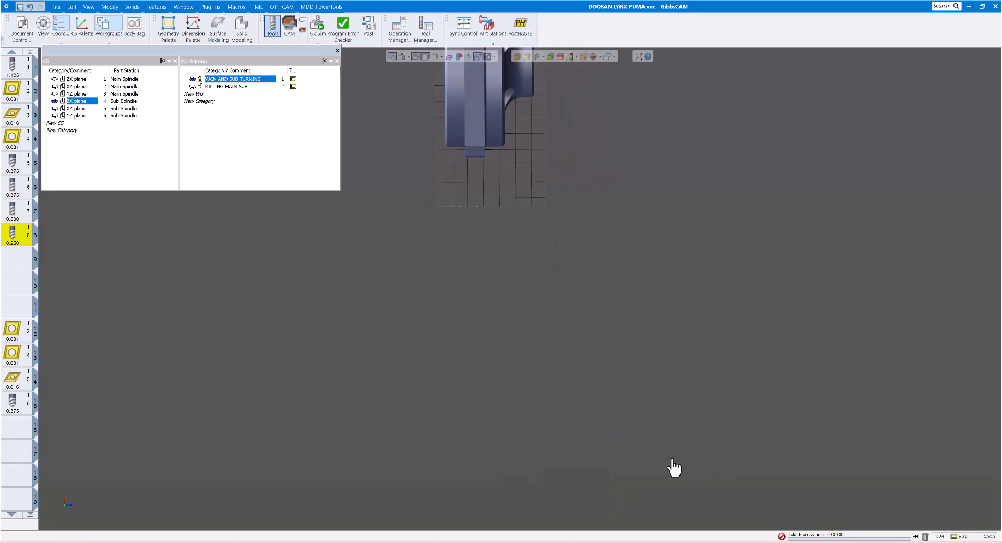
{"action": "left_click", "coordinate": [48, 496]}
{"action": "scroll", "coordinate": [506, 175], "scroll_direction": "down", "scroll_amount": 2}
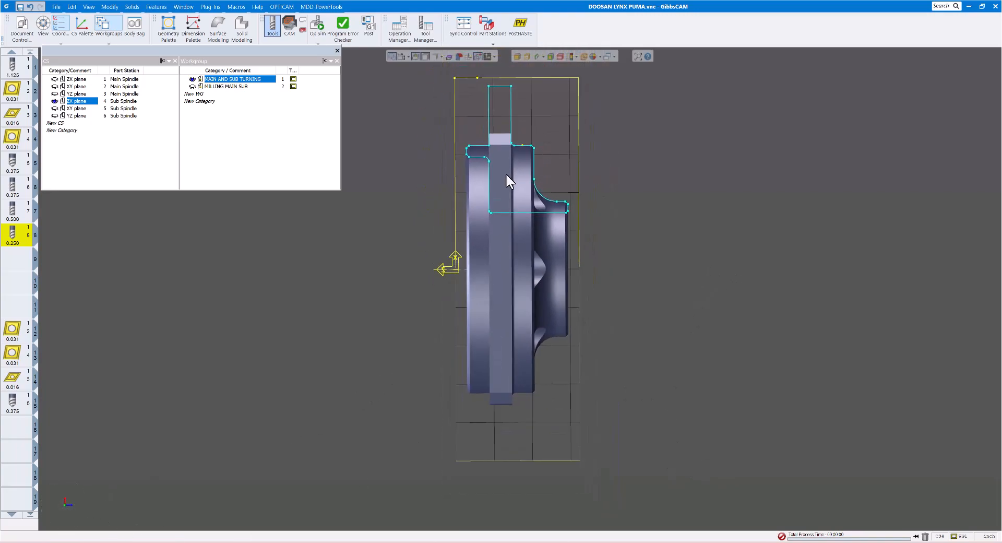
{"action": "middle_click_drag", "start_coordinate": [597, 201], "coordinate": [598, 304]}
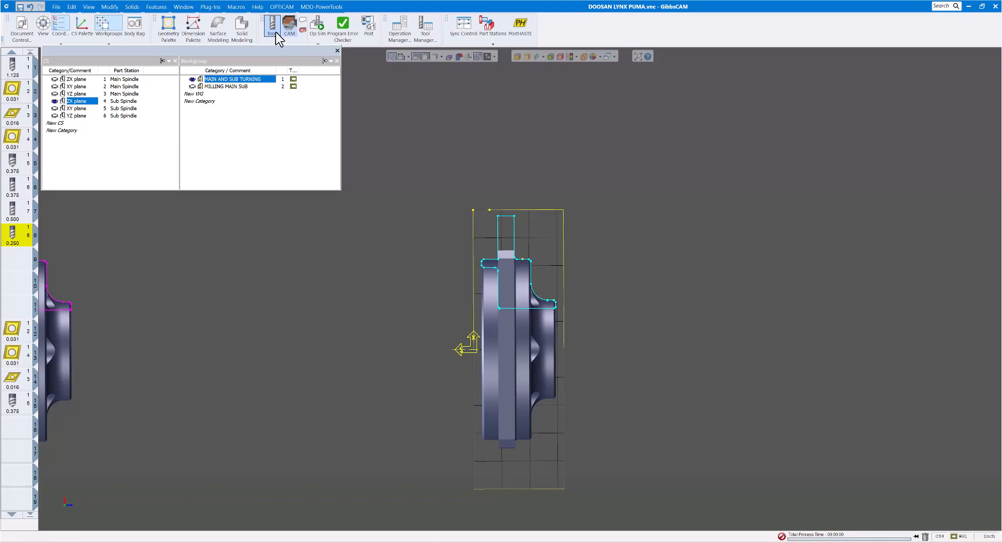
{"action": "left_click", "coordinate": [197, 32]}
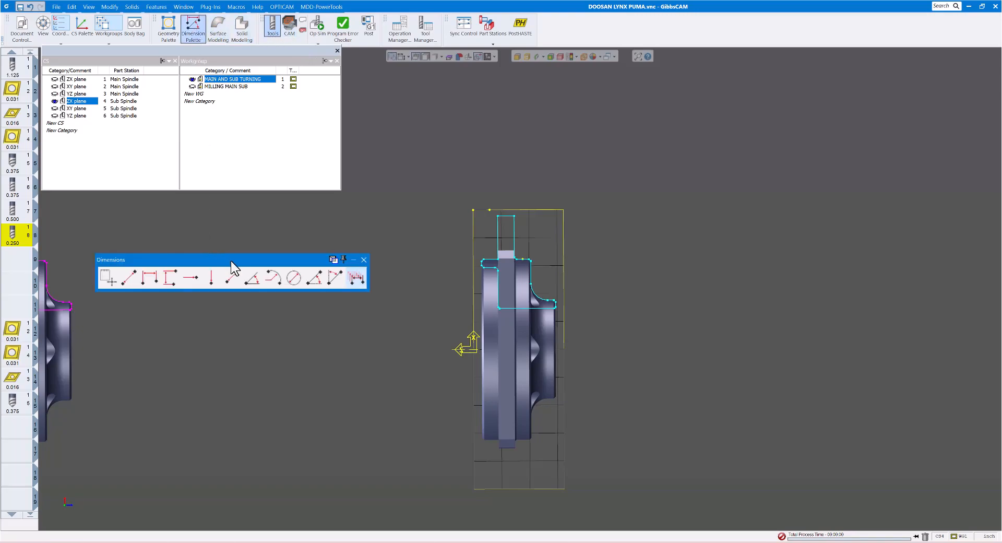
{"action": "left_click", "coordinate": [236, 277]}
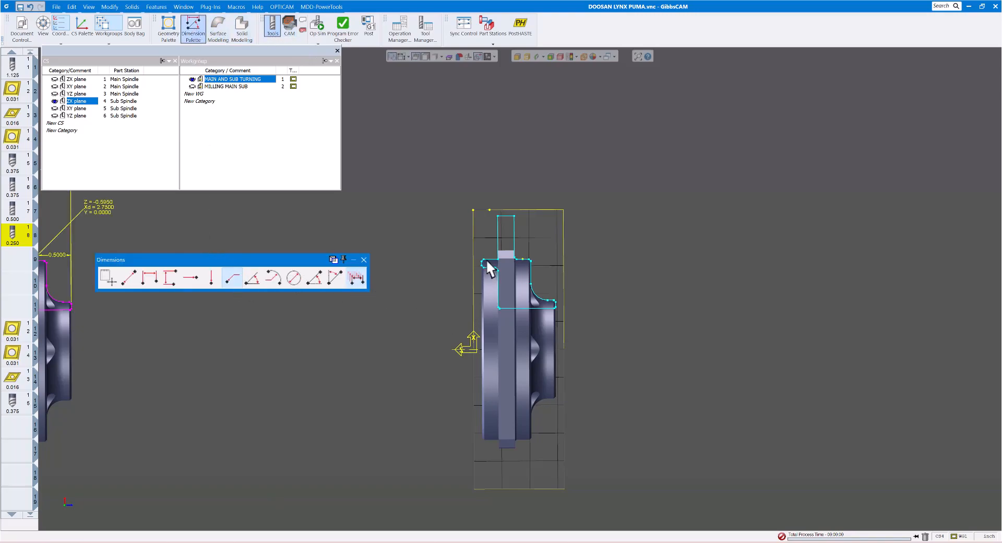
{"action": "left_click_drag", "start_coordinate": [458, 243], "coordinate": [421, 190]}
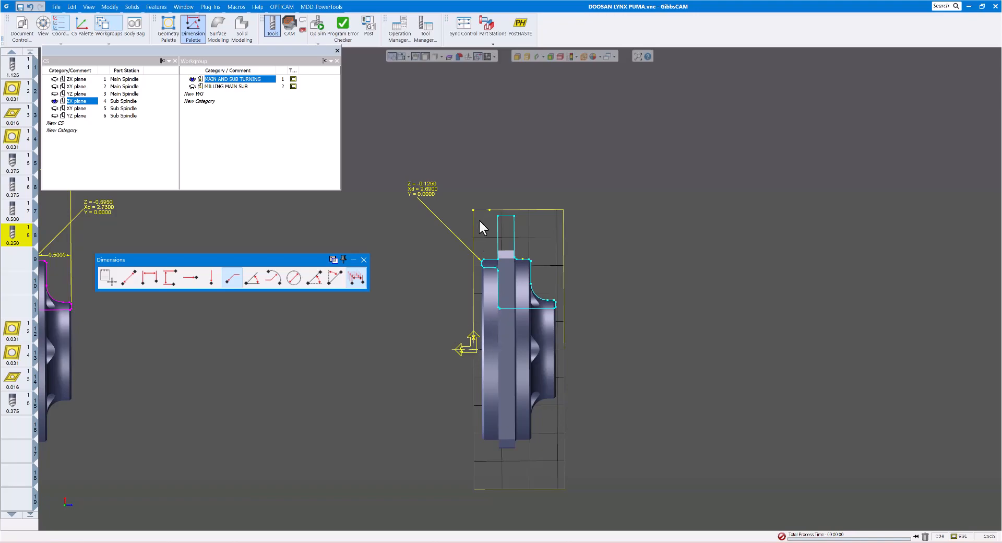
Select the sub spindle solid and geometry and translate them by 0.125 in Z, tidying the coordinate label's position
{"action": "scroll", "coordinate": [647, 293], "scroll_direction": "down", "scroll_amount": 1}
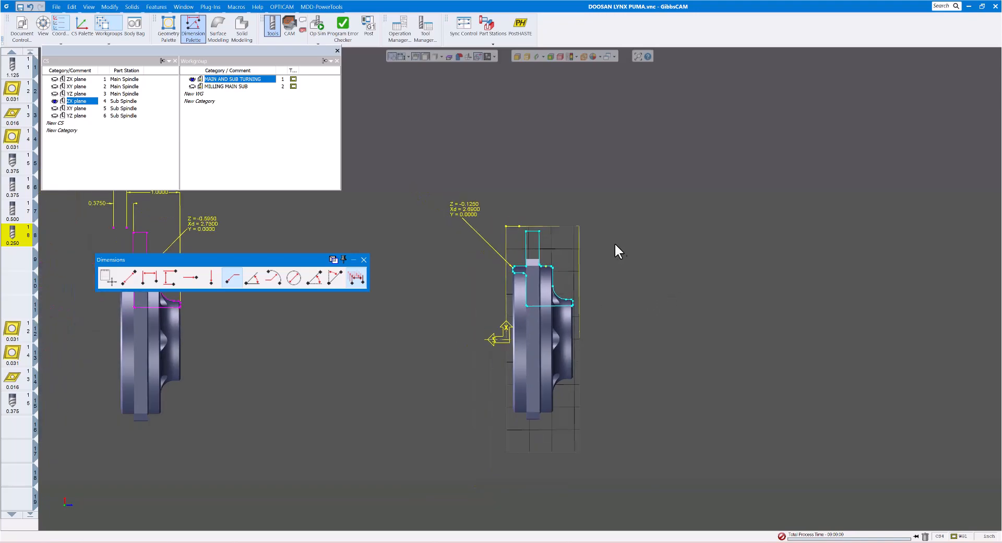
{"action": "left_click_drag", "start_coordinate": [490, 212], "coordinate": [621, 463]}
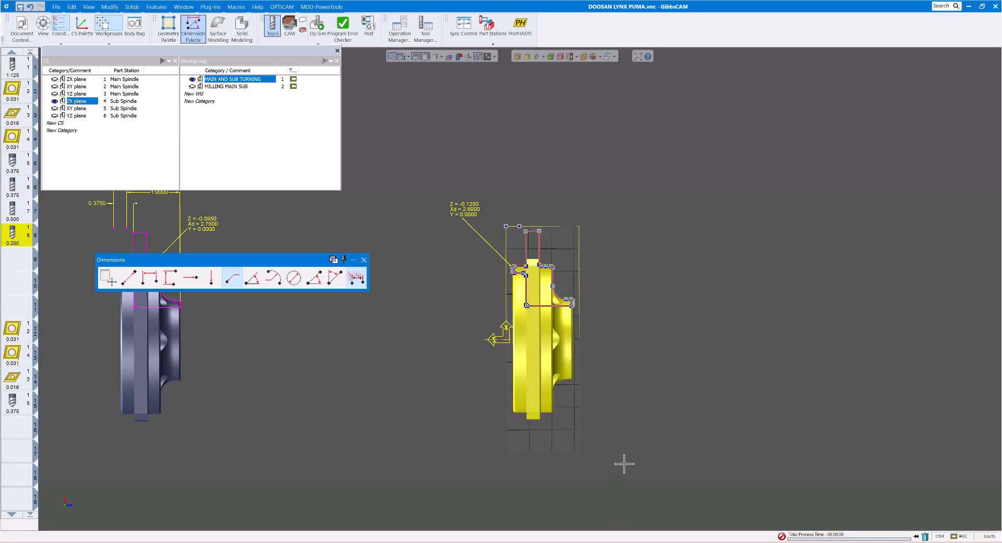
{"action": "left_click", "coordinate": [364, 259]}
{"action": "left_click", "coordinate": [108, 7]}
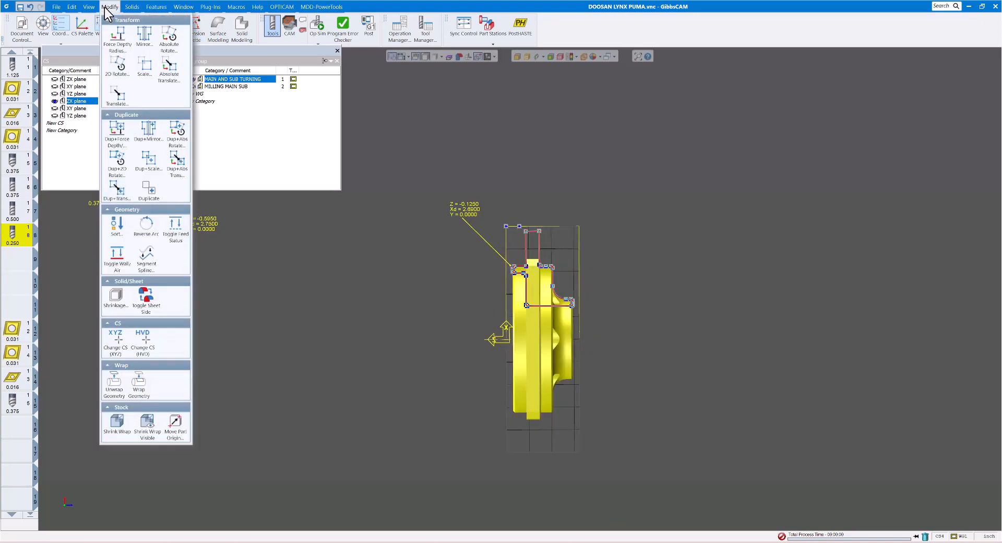
{"action": "left_click", "coordinate": [117, 94]}
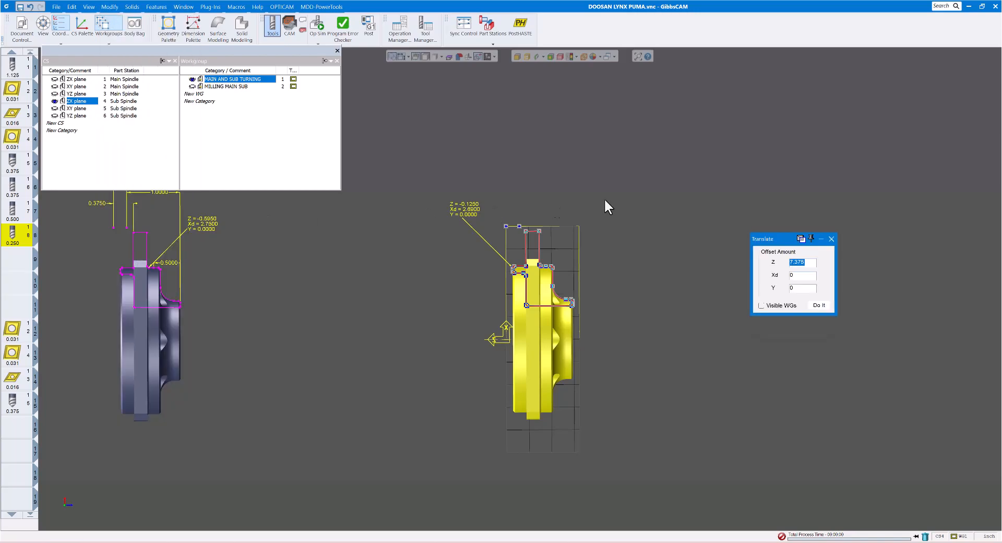
{"action": "left_click_drag", "start_coordinate": [784, 241], "coordinate": [707, 151]}
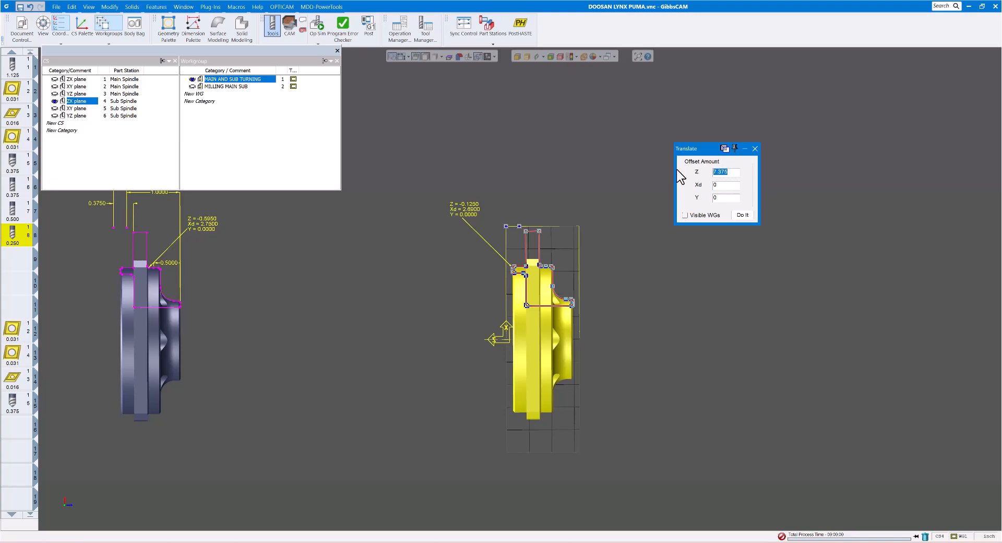
{"action": "type", "text": ".125"}
{"action": "left_click", "coordinate": [742, 215]}
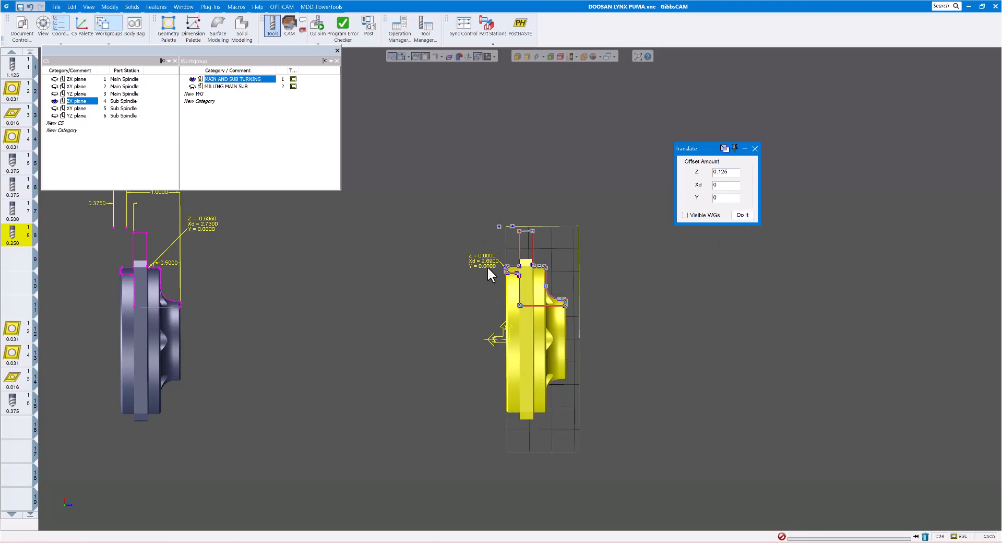
{"action": "left_click_drag", "start_coordinate": [488, 260], "coordinate": [482, 257]}
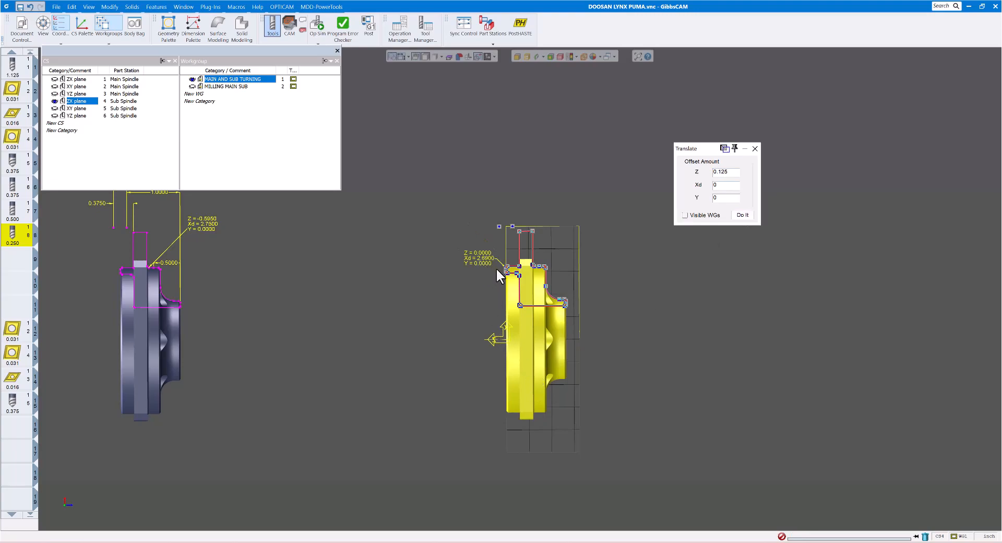
{"action": "left_click", "coordinate": [641, 300]}
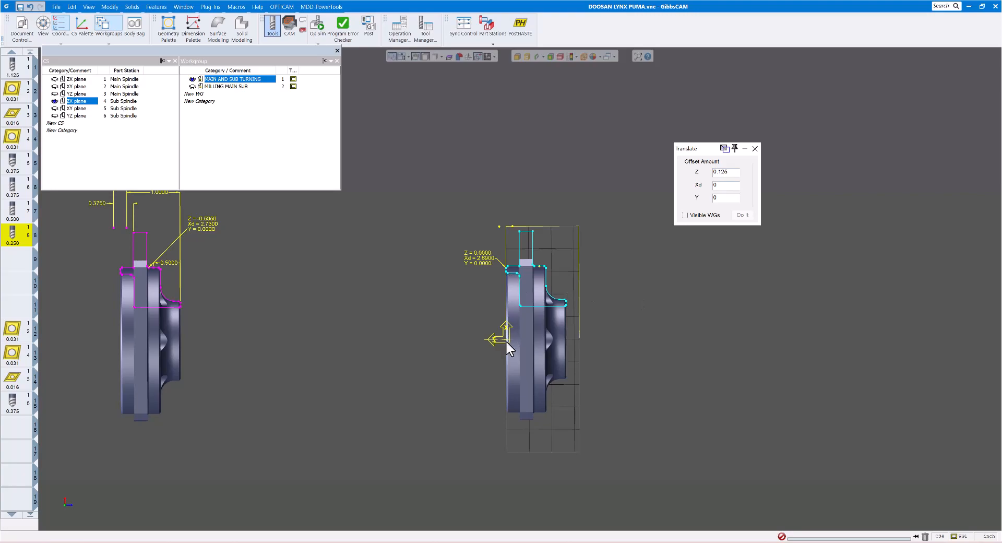
{"action": "left_click", "coordinate": [755, 148]}
Open the document setup for the Sub Spindle workspace and set its Z Max to 0.125
{"action": "left_click", "coordinate": [290, 28]}
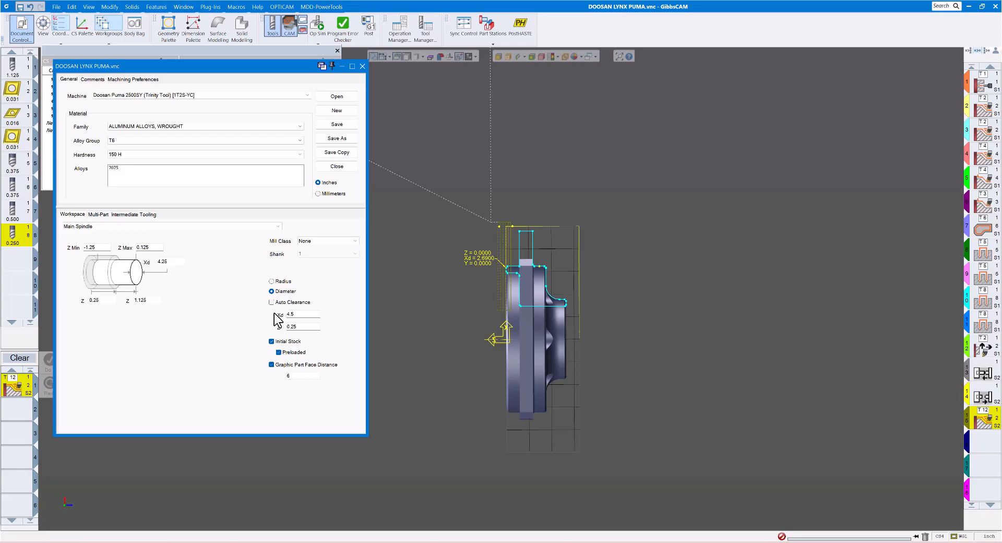
{"action": "left_click", "coordinate": [277, 226]}
{"action": "left_click", "coordinate": [272, 240]}
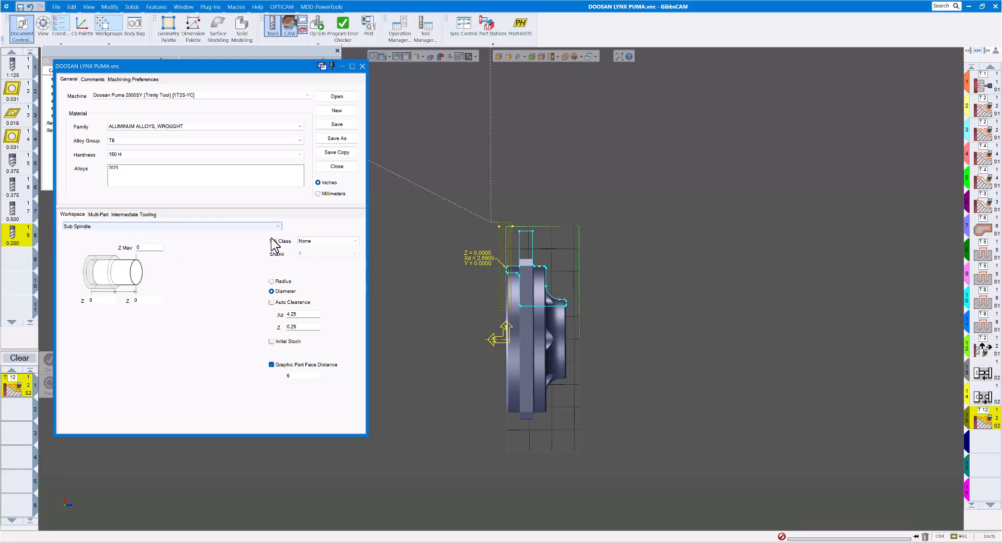
{"action": "left_click_drag", "start_coordinate": [146, 247], "coordinate": [120, 246]}
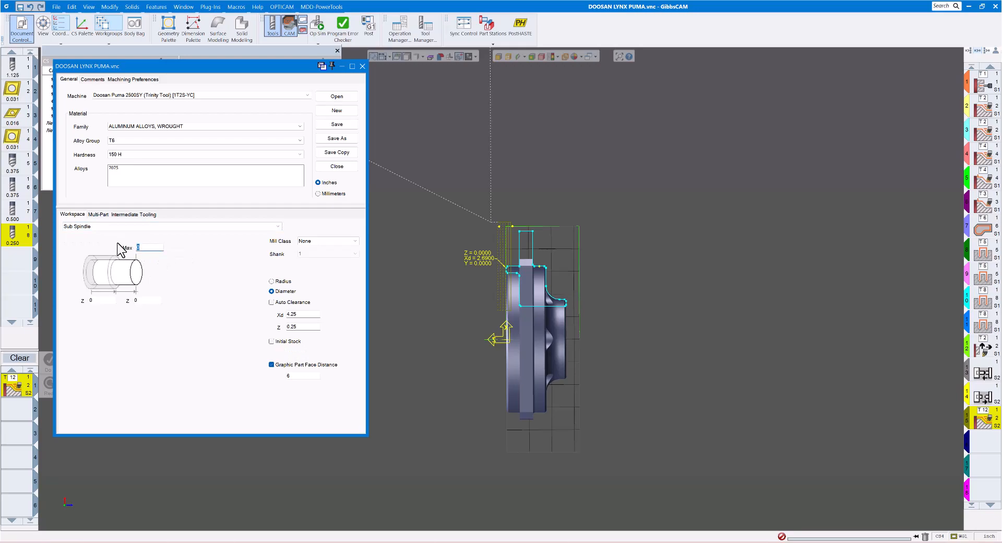
{"action": "type", "text": ".125"}
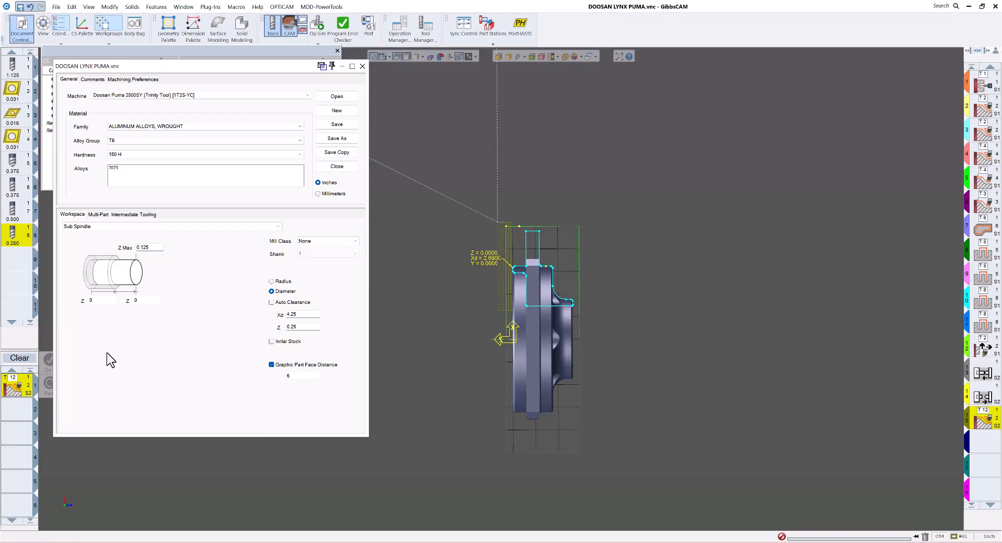
Set the two sub spindle stock Z lengths to 0.5 and 0.875, and enable Initial Stock
{"action": "left_click", "coordinate": [98, 301]}
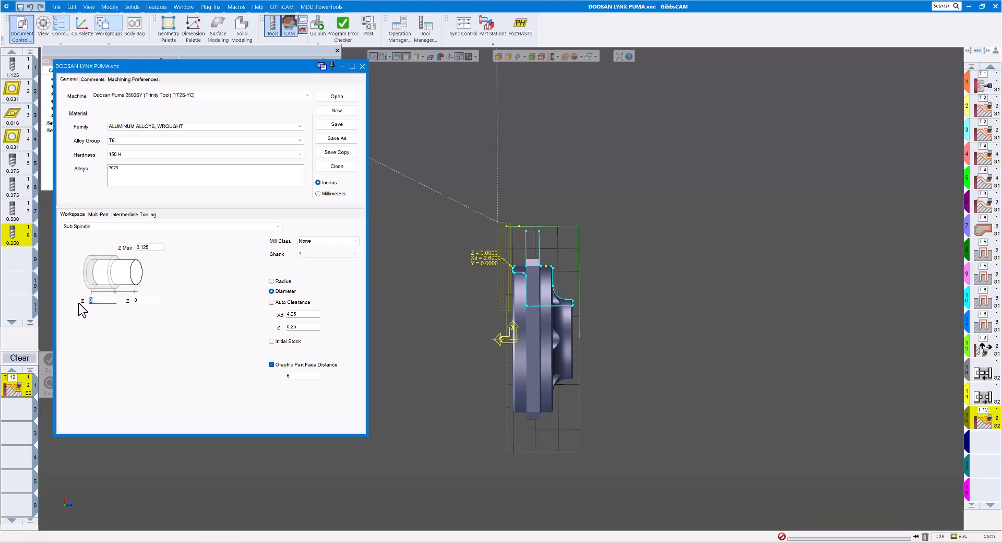
{"action": "type", "text": ".5"}
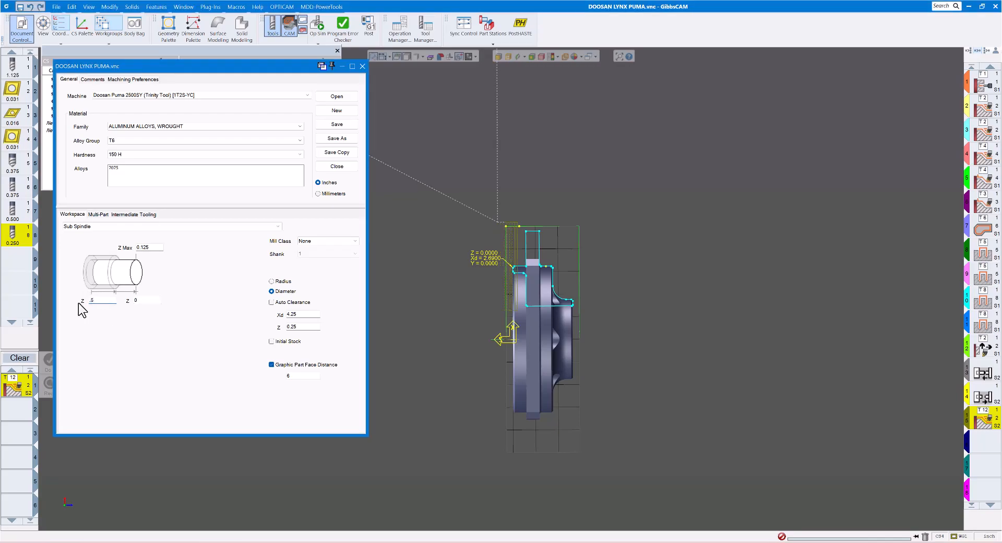
{"action": "left_click", "coordinate": [139, 301]}
{"action": "type", "text": "1.5"}
{"action": "key", "text": "Tab"}
{"action": "left_click", "coordinate": [272, 342]}
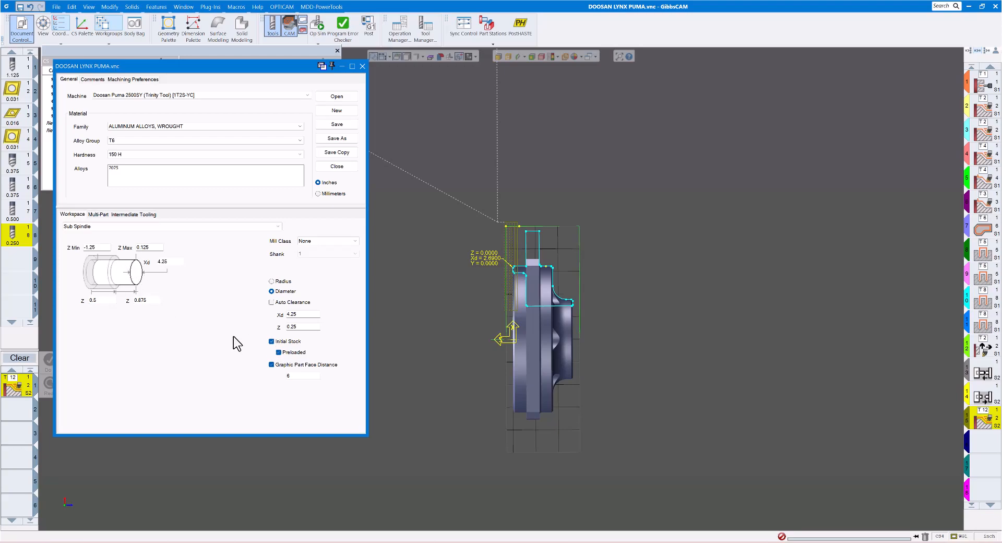
Disable Initial Stock for the Sub Spindle workspace and close the document setup
{"action": "left_click", "coordinate": [272, 342]}
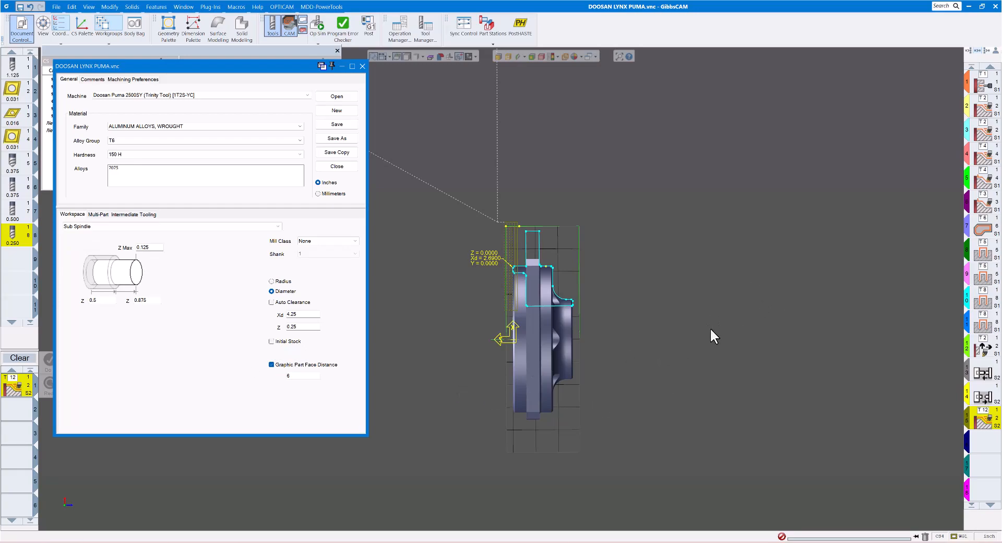
{"action": "left_click", "coordinate": [362, 66]}
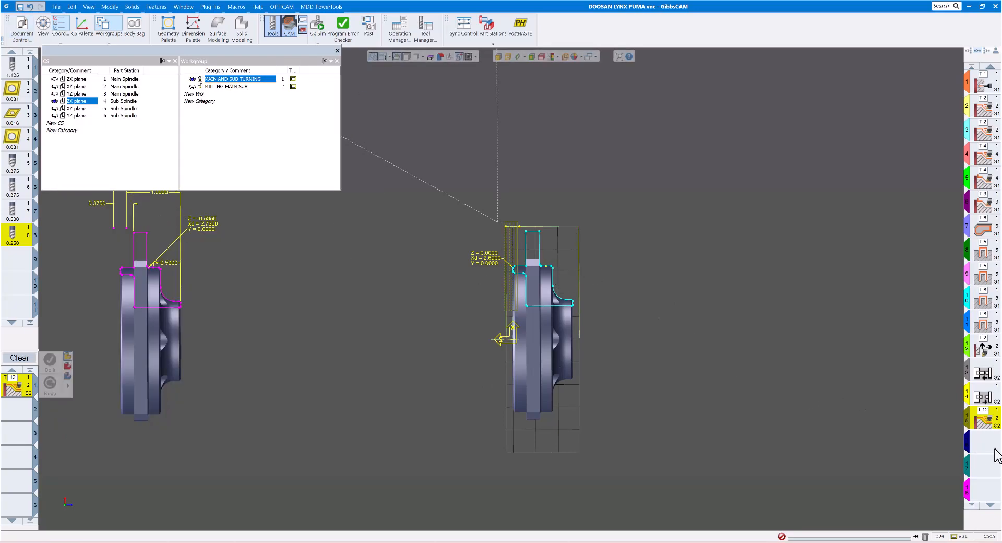
Reprocess the sub spindle front face roughing operation, check its toolpath against the part, and deselect everything
{"action": "left_click", "coordinate": [988, 423]}
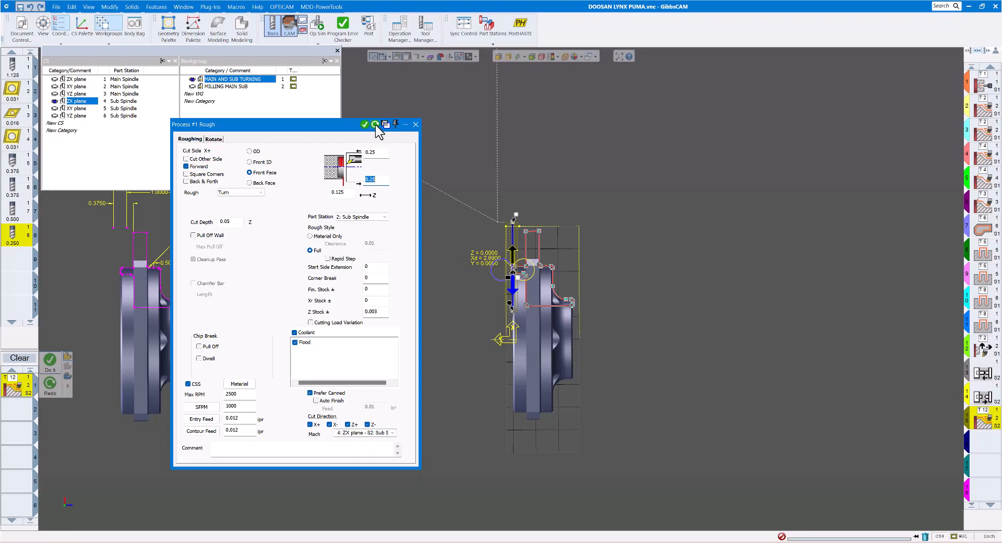
{"action": "left_click", "coordinate": [416, 124]}
{"action": "left_click_drag", "start_coordinate": [463, 195], "coordinate": [618, 423]}
{"action": "middle_click_drag", "start_coordinate": [439, 238], "coordinate": [526, 289]}
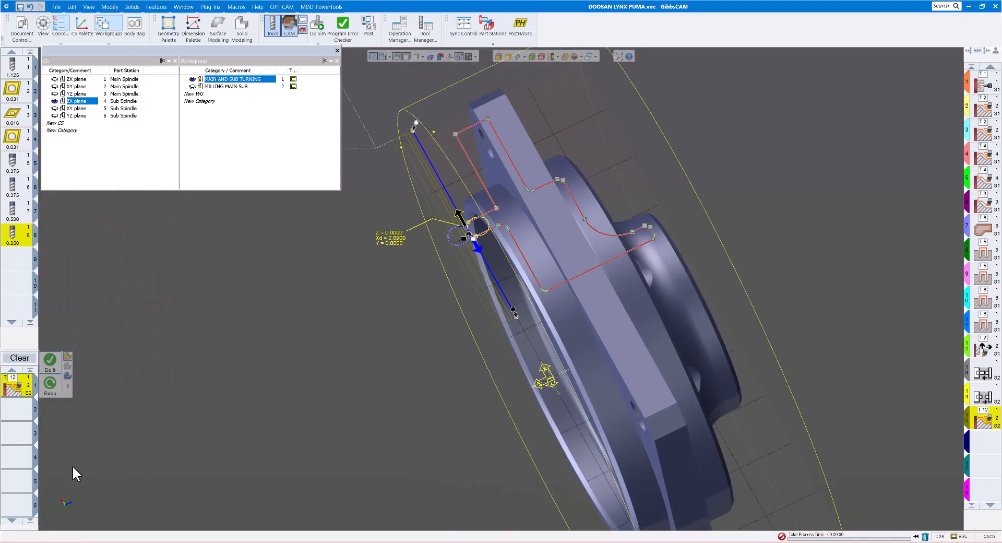
{"action": "left_click", "coordinate": [79, 488]}
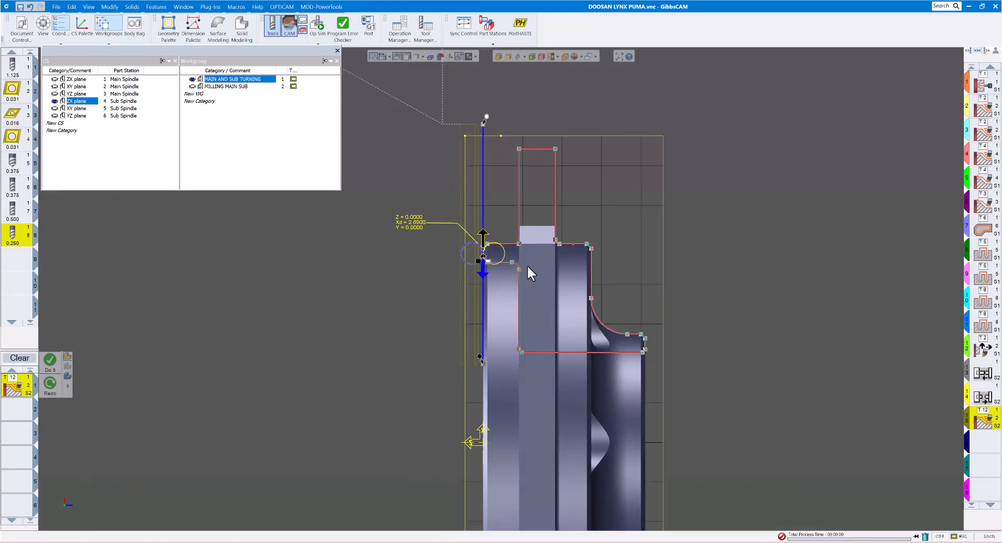
{"action": "scroll", "coordinate": [527, 264], "scroll_direction": "down", "scroll_amount": 4}
{"action": "left_click", "coordinate": [621, 278]}
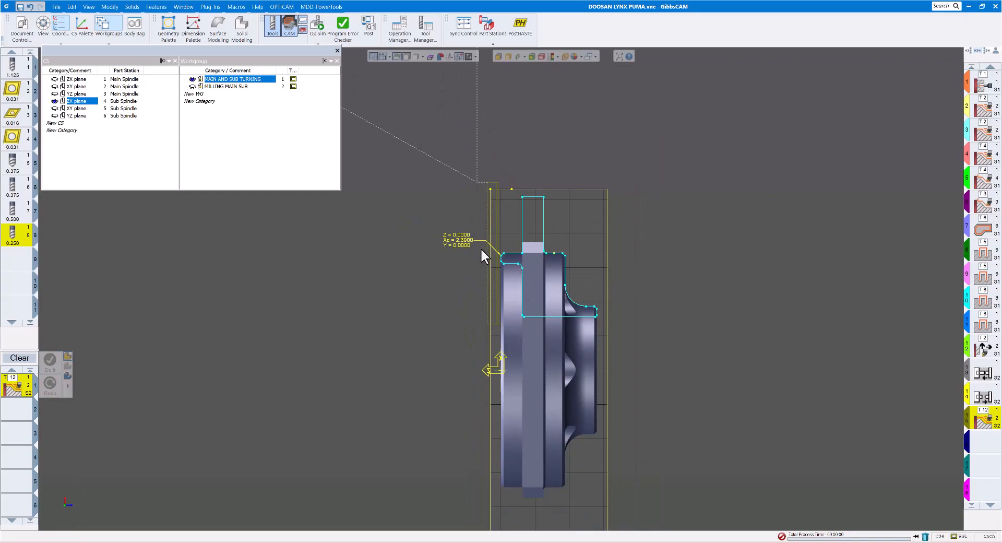
Change the sub spindle roughing process to OD with Xr stock of 0.01 and a cut depth of 0.1
{"action": "double_click", "coordinate": [22, 388]}
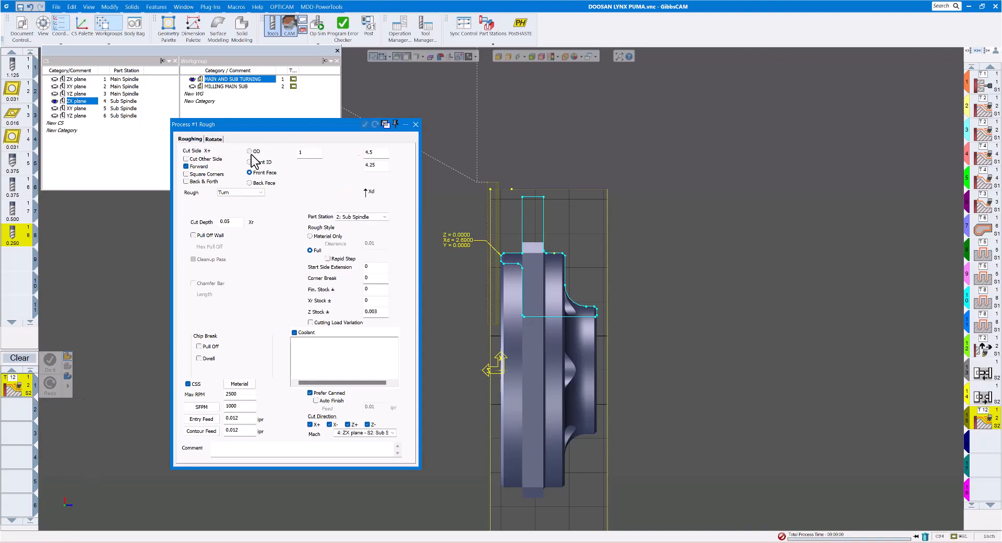
{"action": "double_click", "coordinate": [308, 152]}
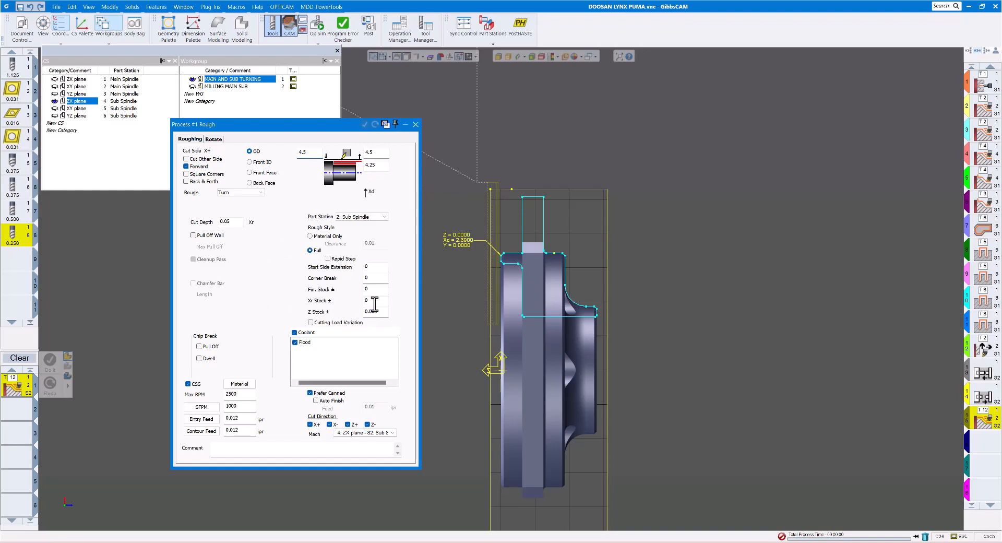
{"action": "type", "text": ".01"}
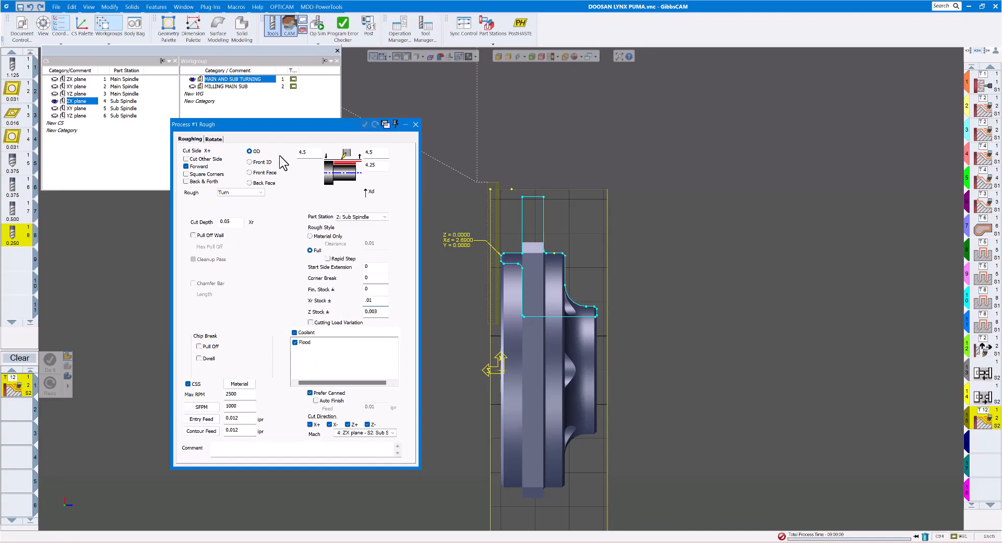
{"action": "left_click", "coordinate": [239, 221]}
{"action": "left_click", "coordinate": [415, 124]}
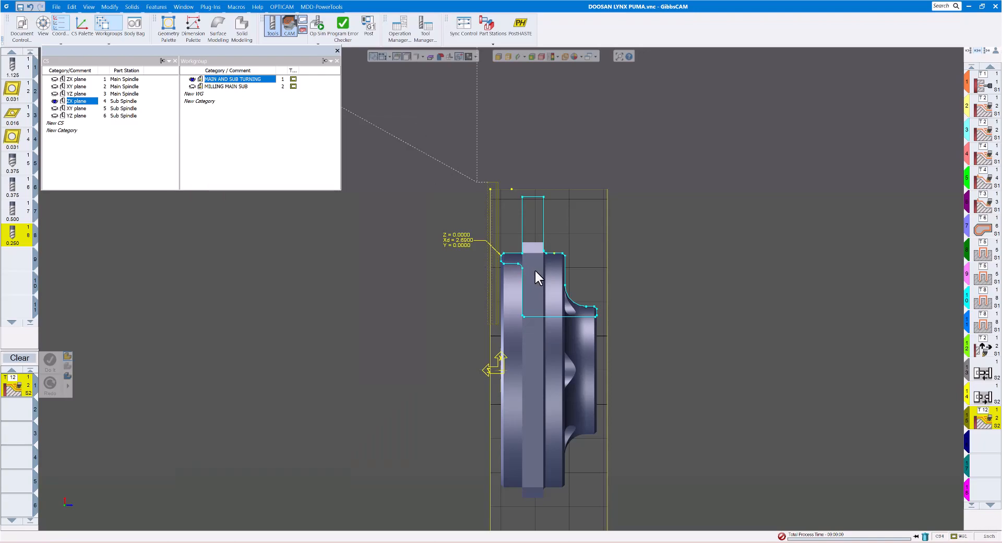
Create the sub spindle OD roughing operation along the front hub and flange face, cutting from the front chamfer to the flange's outer corner
{"action": "scroll", "coordinate": [527, 269], "scroll_direction": "up", "scroll_amount": 3}
{"action": "left_click", "coordinate": [477, 237]}
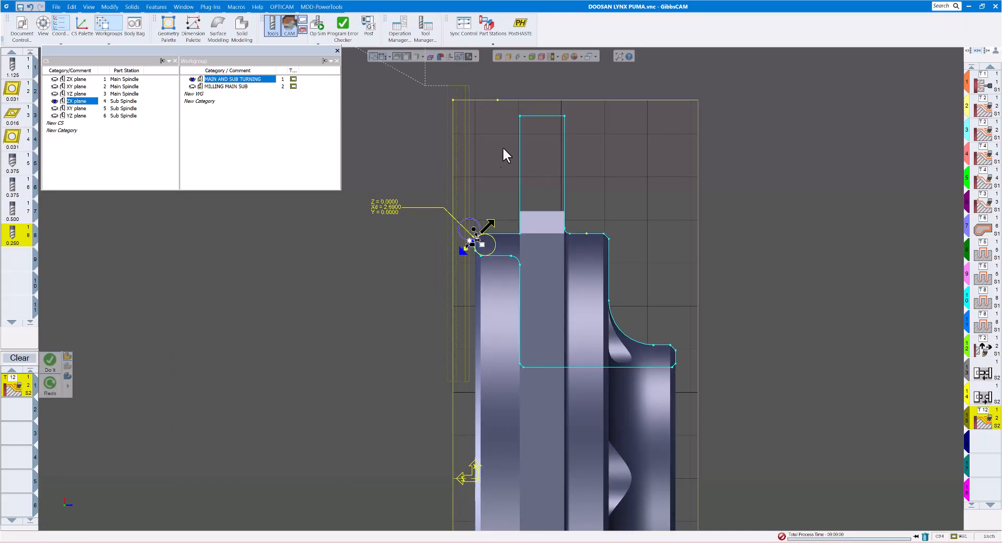
{"action": "left_click", "coordinate": [521, 115]}
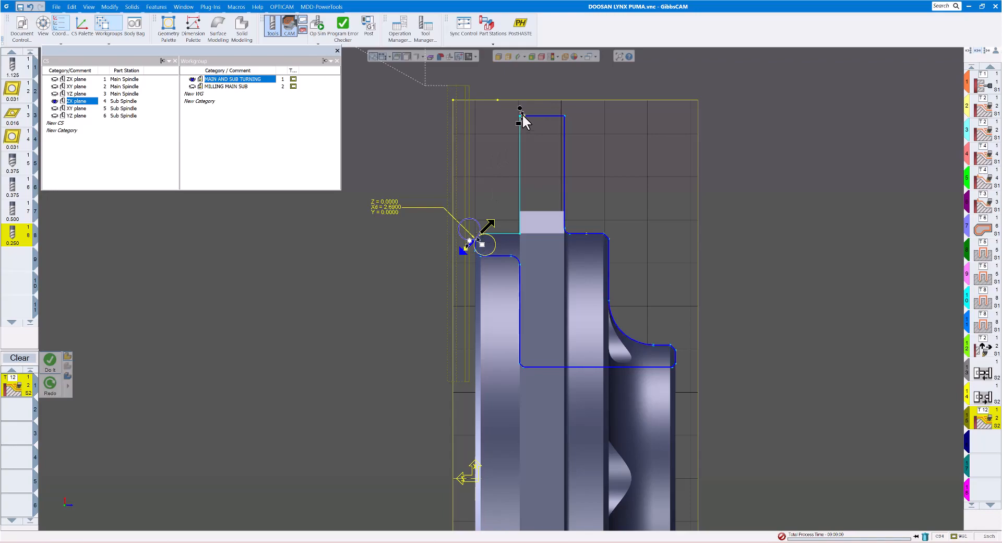
{"action": "left_click", "coordinate": [488, 228]}
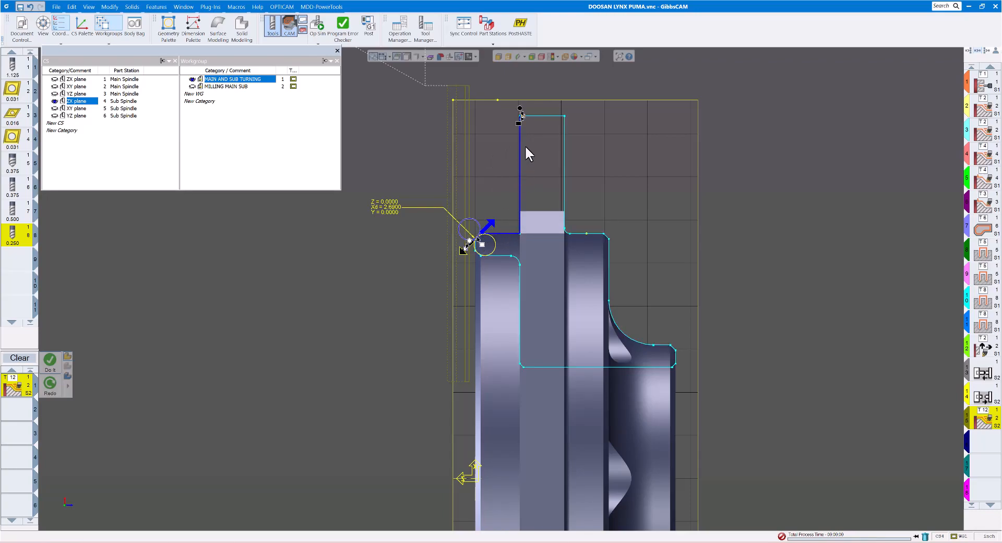
{"action": "scroll", "coordinate": [522, 117], "scroll_direction": "up", "scroll_amount": 3}
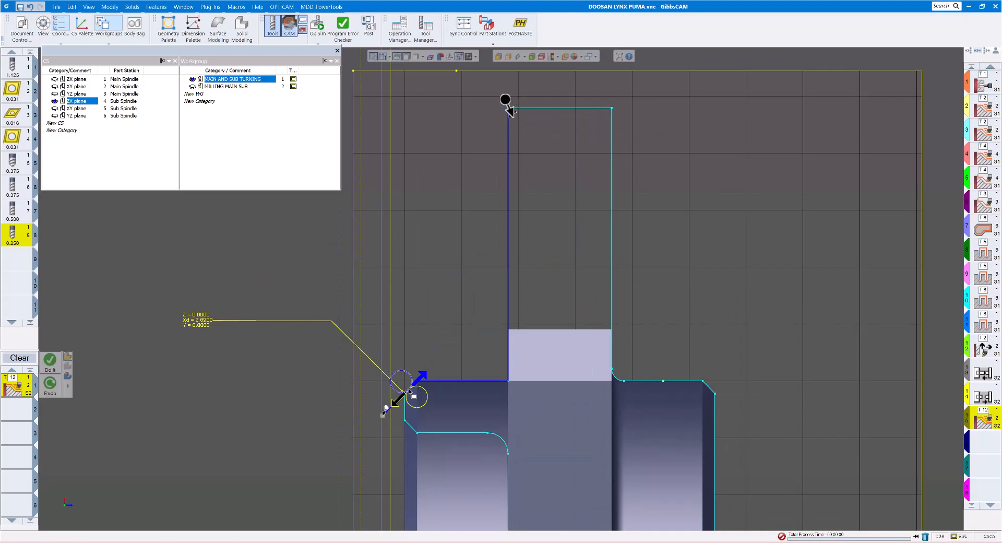
{"action": "scroll", "coordinate": [431, 192], "scroll_direction": "down", "scroll_amount": 5}
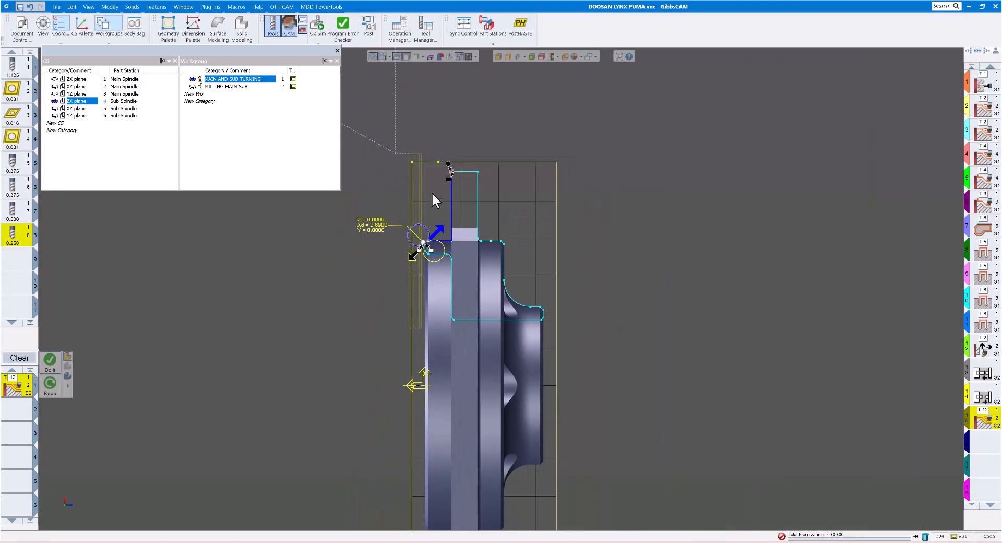
{"action": "scroll", "coordinate": [470, 209], "scroll_direction": "down", "scroll_amount": 2}
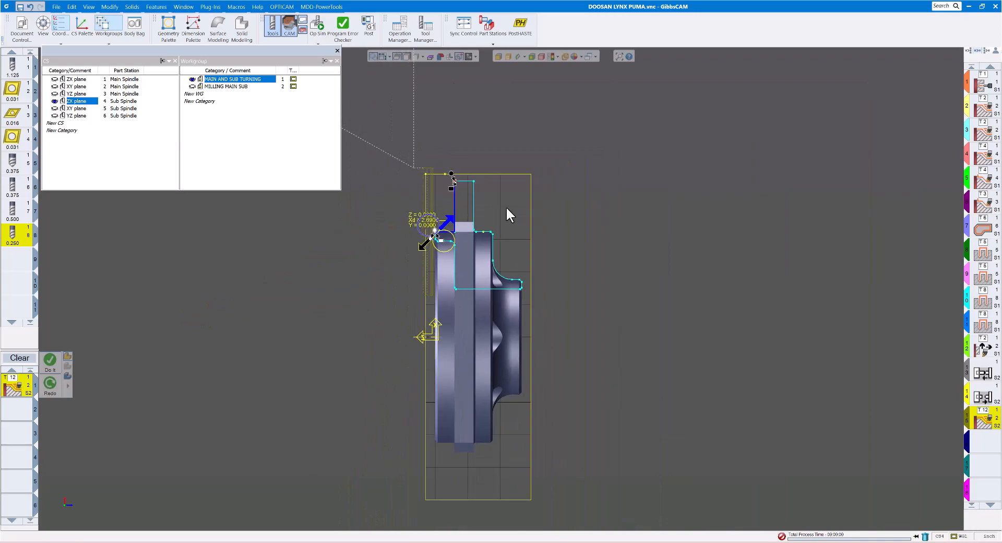
{"action": "left_click", "coordinate": [50, 361]}
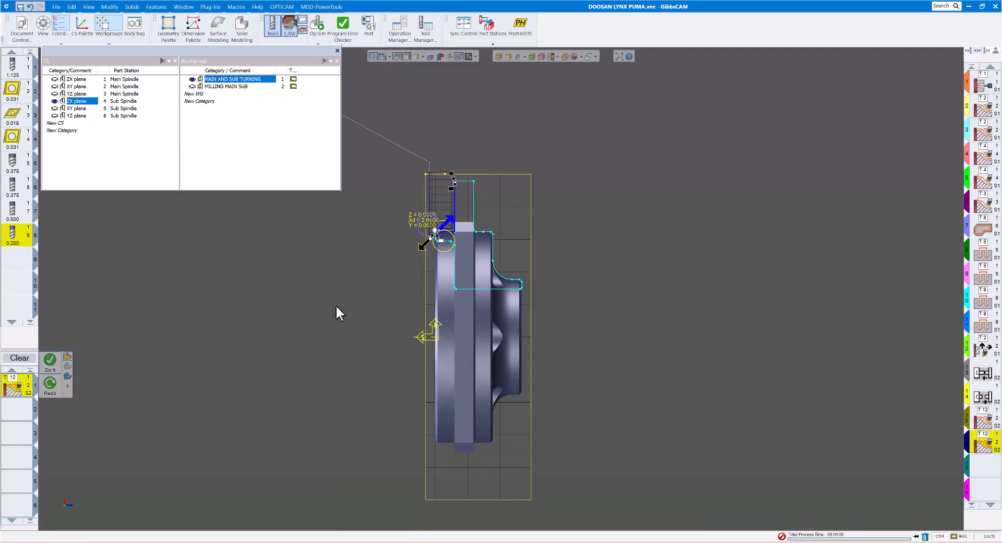
{"action": "scroll", "coordinate": [449, 155], "scroll_direction": "down", "scroll_amount": 3}
{"action": "middle_click_drag", "start_coordinate": [479, 135], "coordinate": [596, 144]}
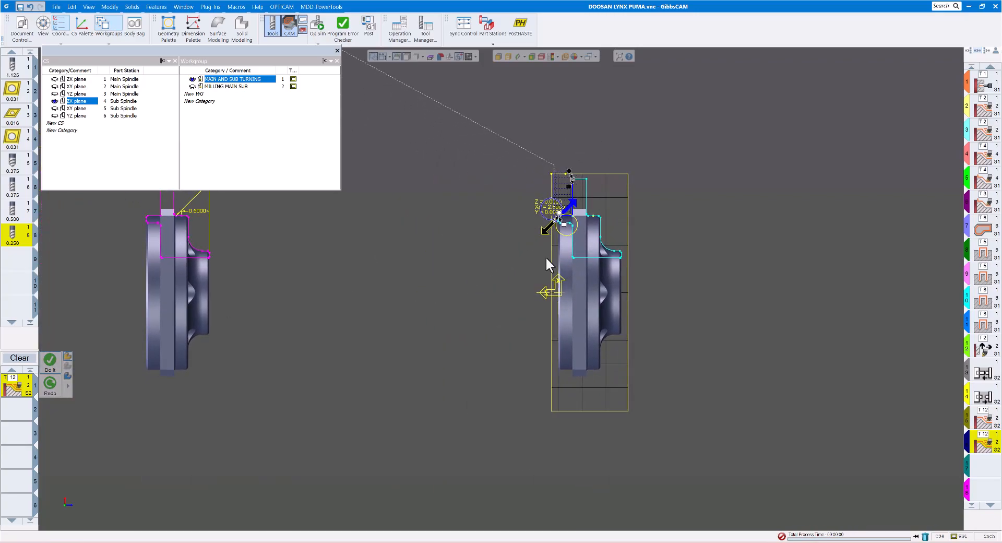
{"action": "left_click", "coordinate": [469, 250]}
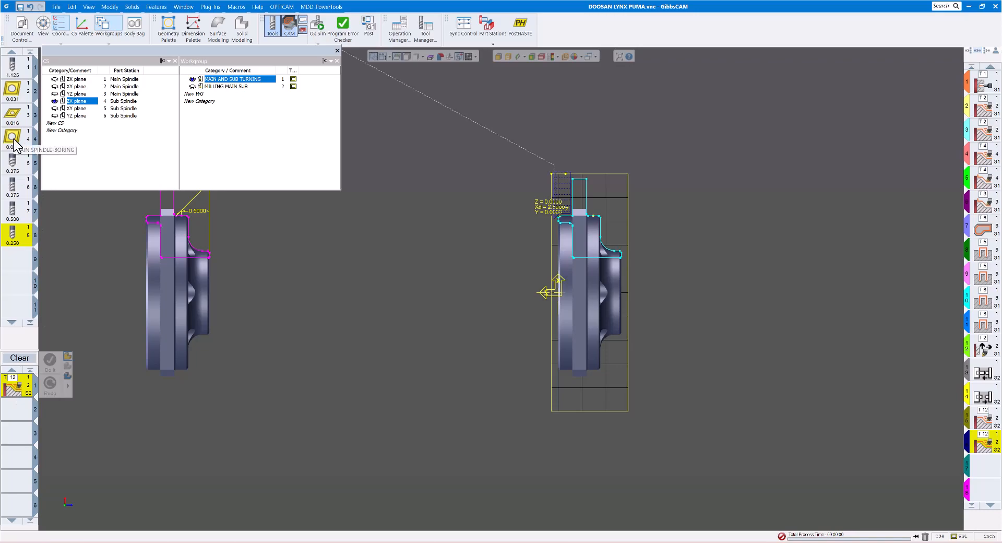
Switch the roughing process to the 0.031 spindle bore tool, set it to Front ID, and edit its cut depth
{"action": "scroll", "coordinate": [17, 238], "scroll_direction": "down", "scroll_amount": 7}
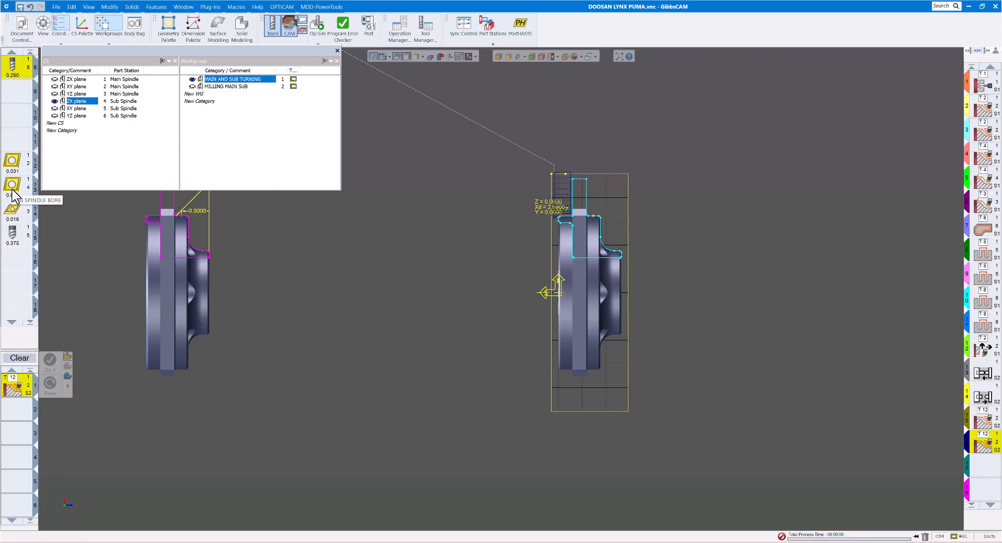
{"action": "left_click", "coordinate": [12, 188]}
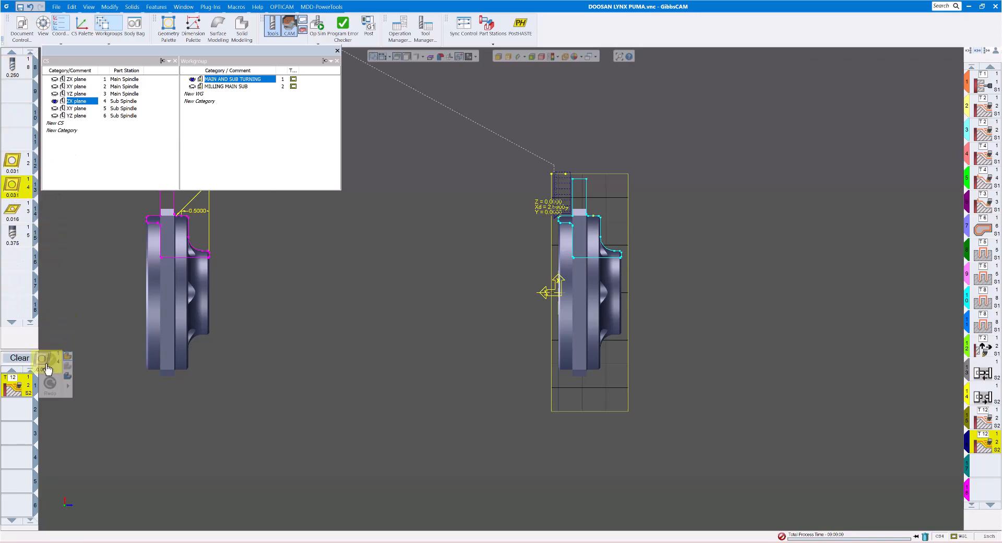
{"action": "double_click", "coordinate": [33, 386]}
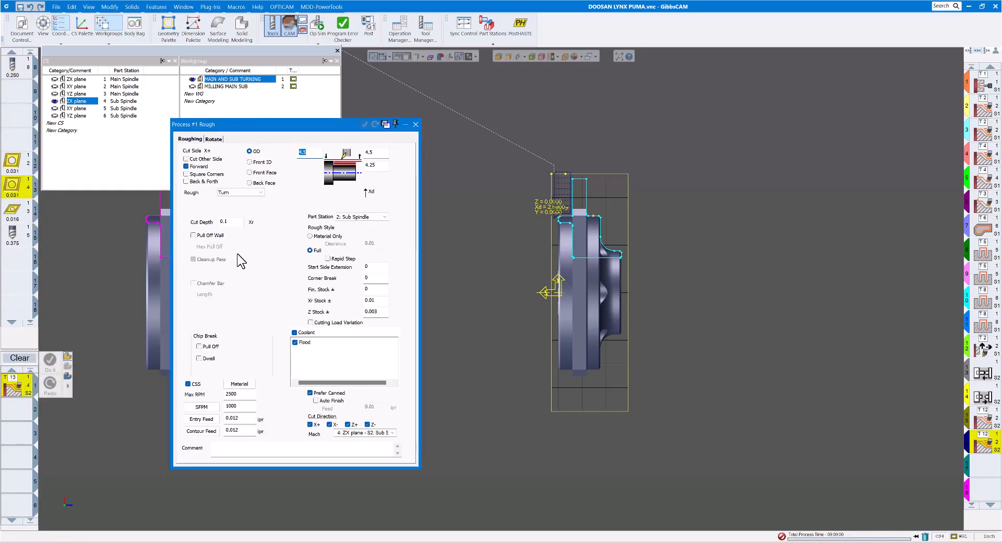
{"action": "left_click", "coordinate": [264, 163]}
{"action": "left_click_drag", "start_coordinate": [291, 124], "coordinate": [227, 108]}
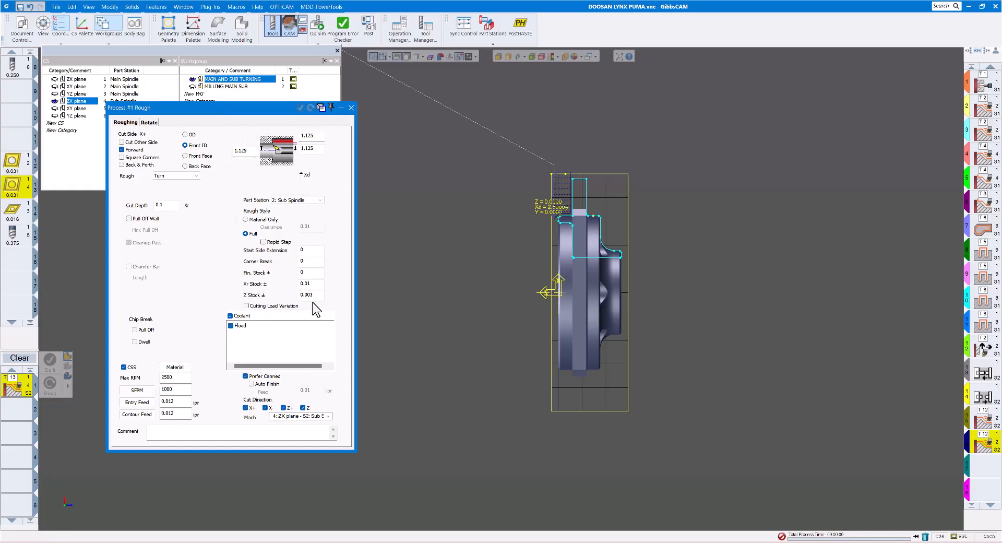
{"action": "double_click", "coordinate": [160, 205]}
{"action": "left_click", "coordinate": [351, 108]}
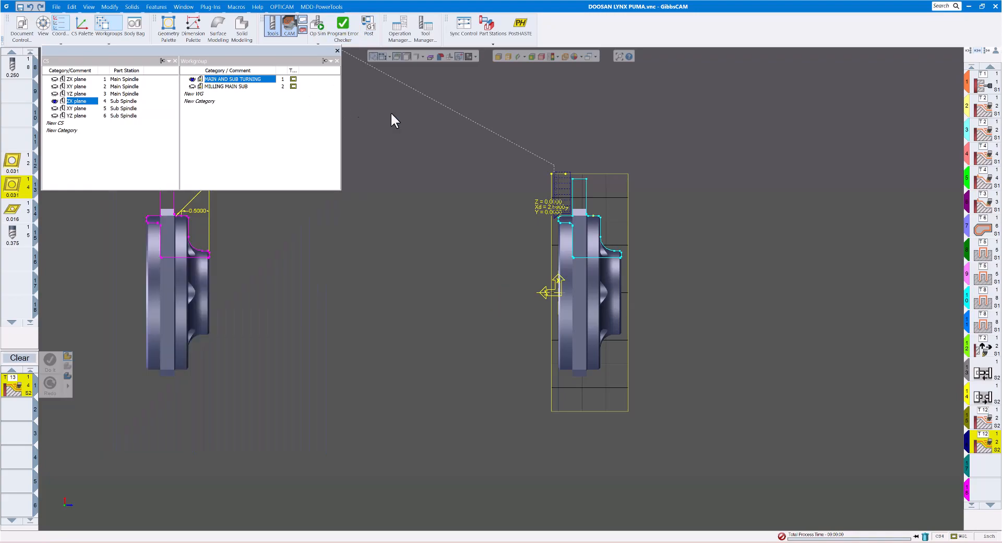
Create the sub spindle ID roughing operation along the bore profile, from the front inner chamfer down to the through-bore chamfer
{"action": "scroll", "coordinate": [581, 279], "scroll_direction": "up", "scroll_amount": 5}
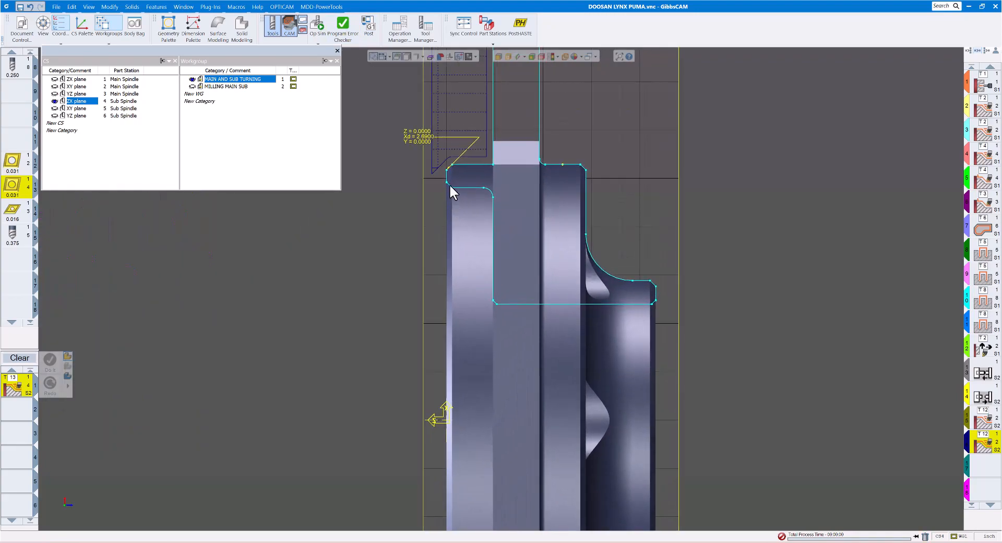
{"action": "left_click", "coordinate": [447, 184]}
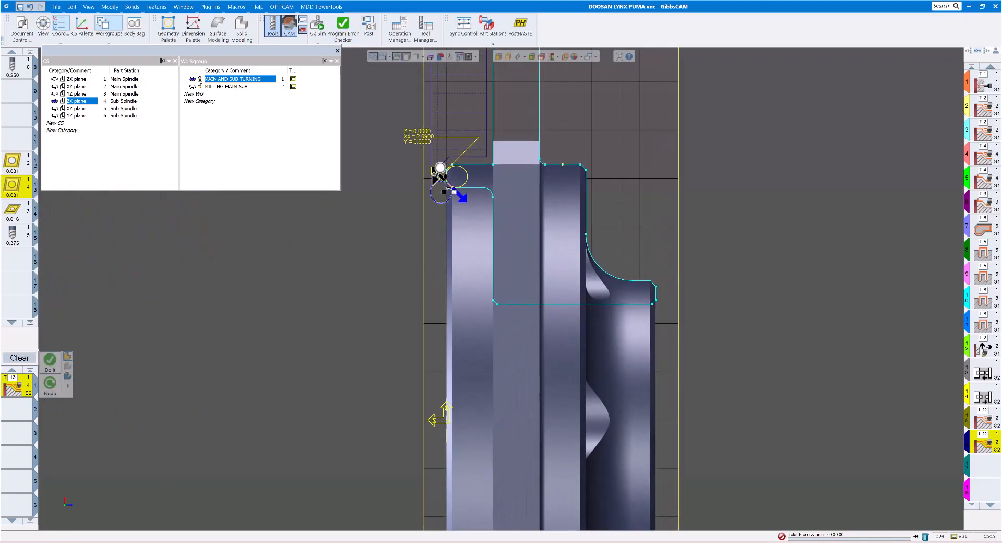
{"action": "middle_click_drag", "start_coordinate": [495, 308], "coordinate": [494, 308]}
{"action": "left_click", "coordinate": [72, 488]}
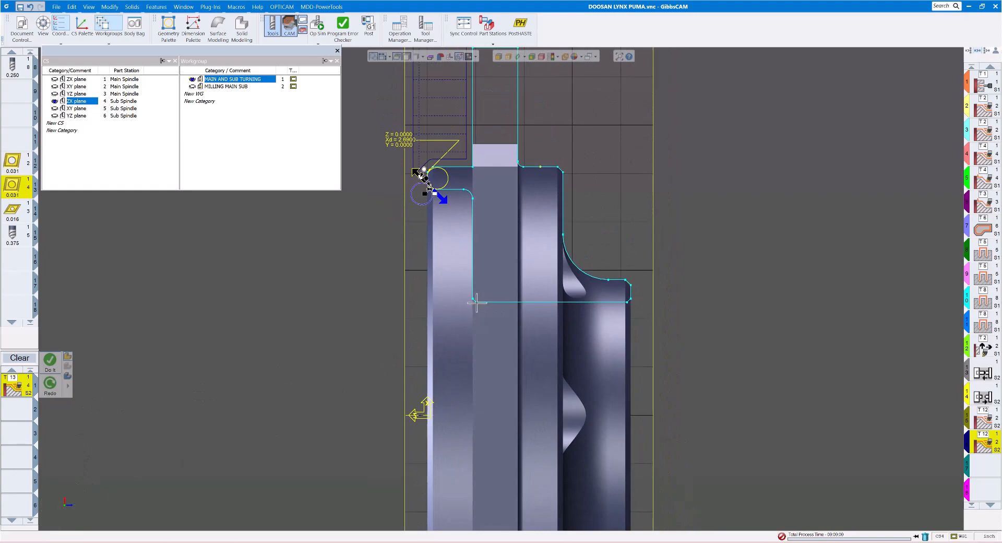
{"action": "scroll", "coordinate": [474, 302], "scroll_direction": "up", "scroll_amount": 6}
{"action": "left_click", "coordinate": [507, 301]}
{"action": "left_click_drag", "start_coordinate": [504, 298], "coordinate": [474, 293]}
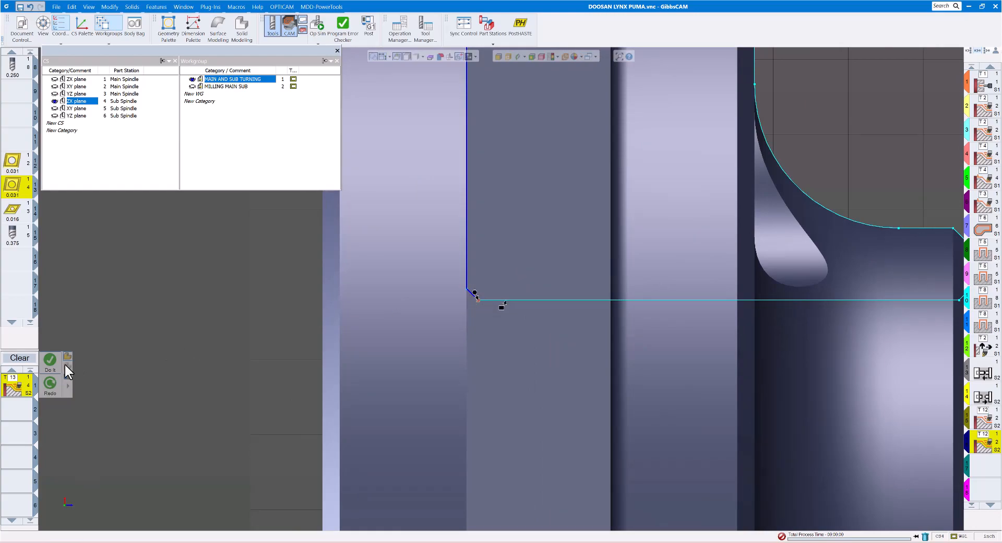
{"action": "left_click", "coordinate": [51, 371]}
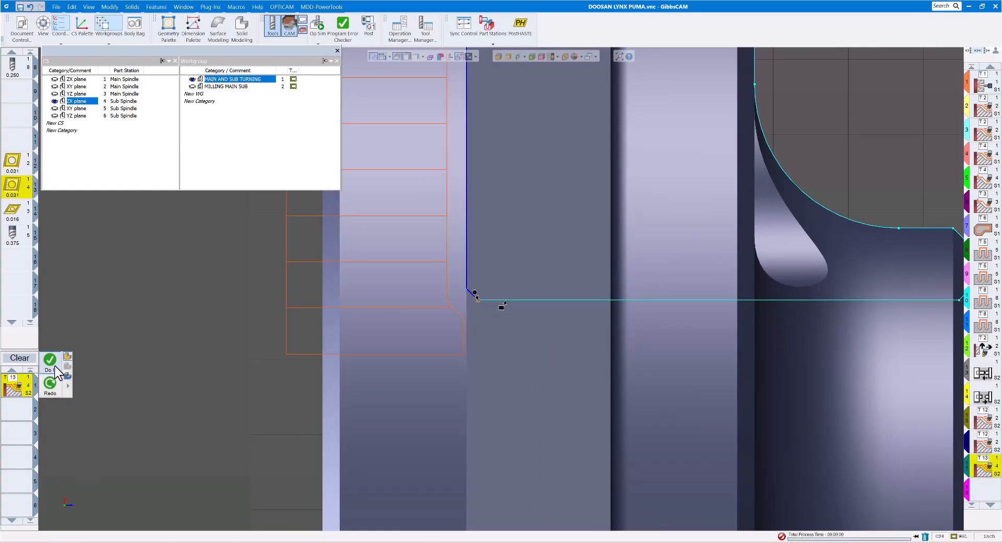
Clear the roughing process and set up a sub spindle turning Contour process with the 0.031 bore tool, set to Front ID
{"action": "scroll", "coordinate": [303, 317], "scroll_direction": "down", "scroll_amount": 4}
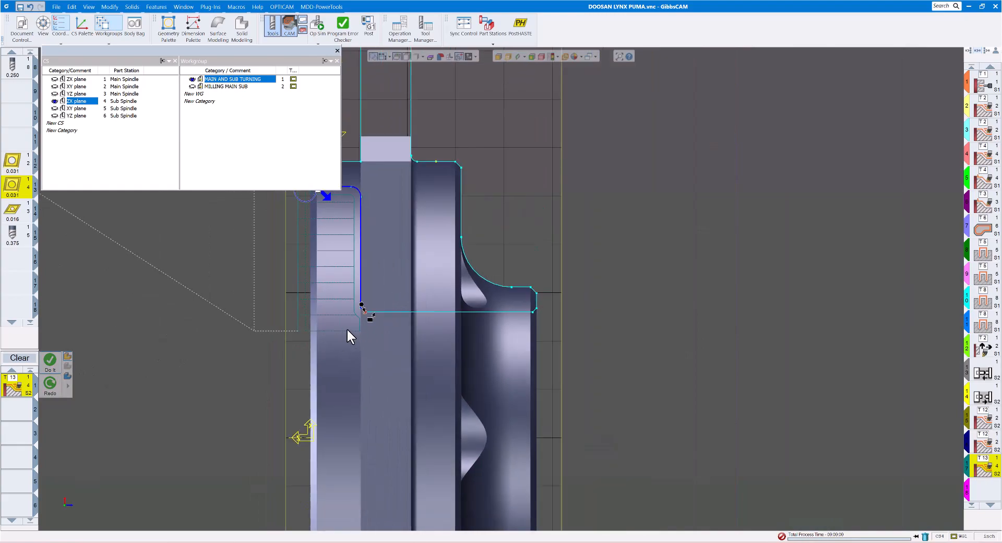
{"action": "scroll", "coordinate": [346, 327], "scroll_direction": "down", "scroll_amount": 2}
{"action": "middle_click_drag", "start_coordinate": [405, 307], "coordinate": [630, 285]}
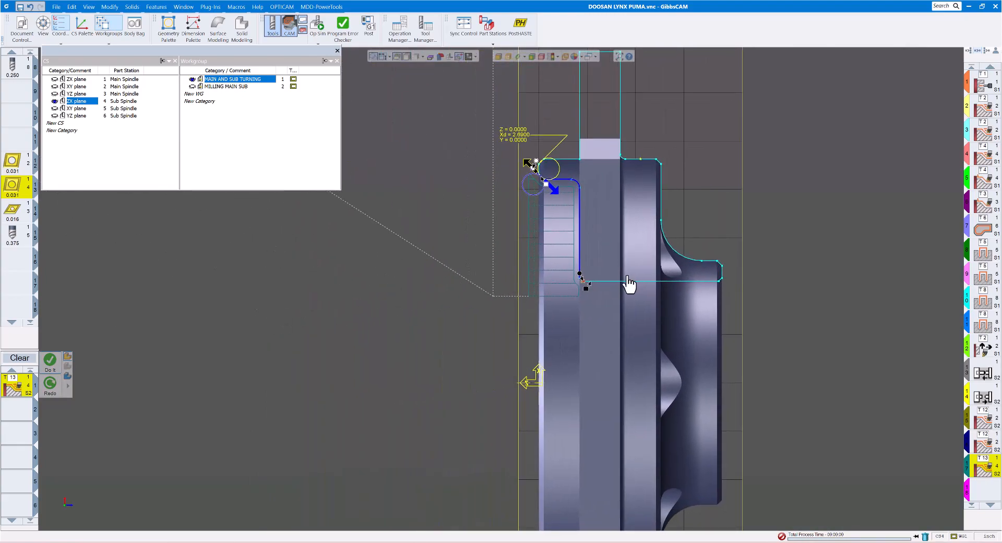
{"action": "left_click", "coordinate": [25, 359]}
{"action": "double_click", "coordinate": [23, 392]}
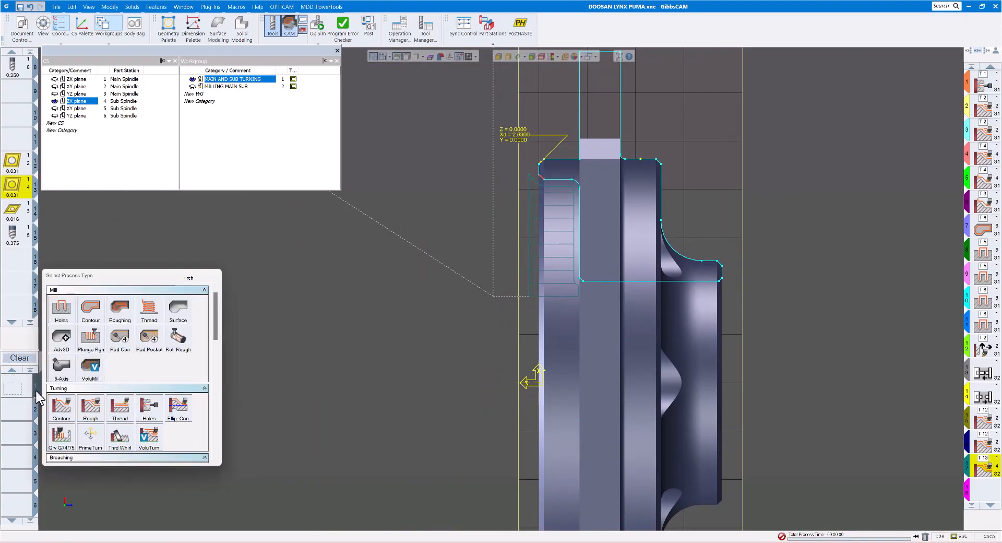
{"action": "left_click", "coordinate": [66, 411]}
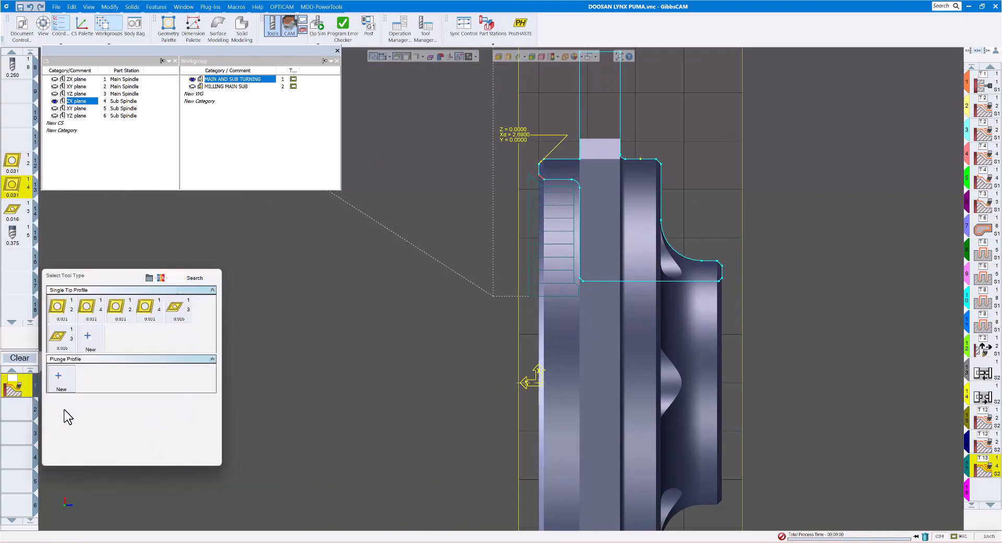
{"action": "left_click", "coordinate": [150, 319]}
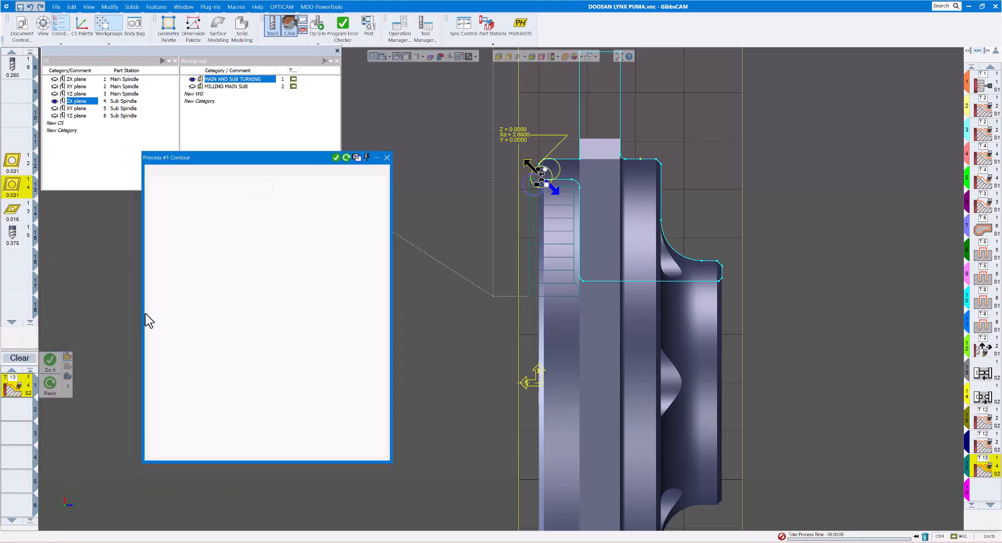
{"action": "left_click", "coordinate": [216, 194]}
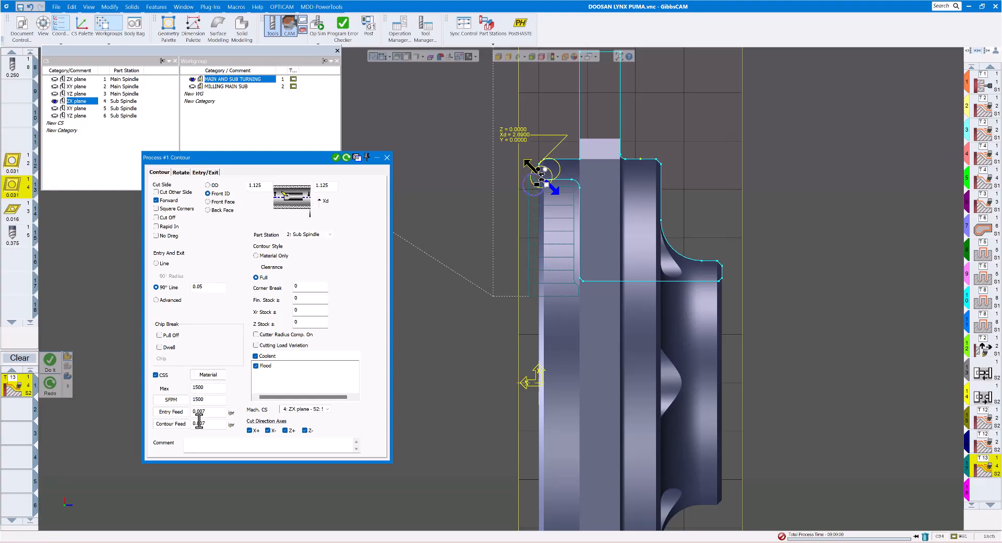
{"action": "left_click", "coordinate": [386, 158]}
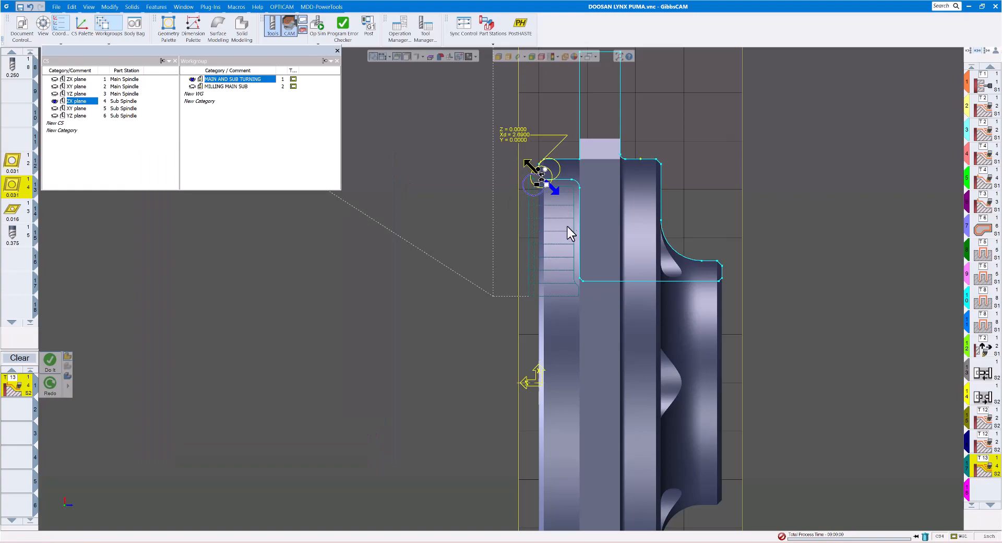
Create the sub spindle ID finishing contour along the bore profile, from just outside the front inner chamfer down to the through-bore chamfer
{"action": "scroll", "coordinate": [532, 160], "scroll_direction": "up", "scroll_amount": 3}
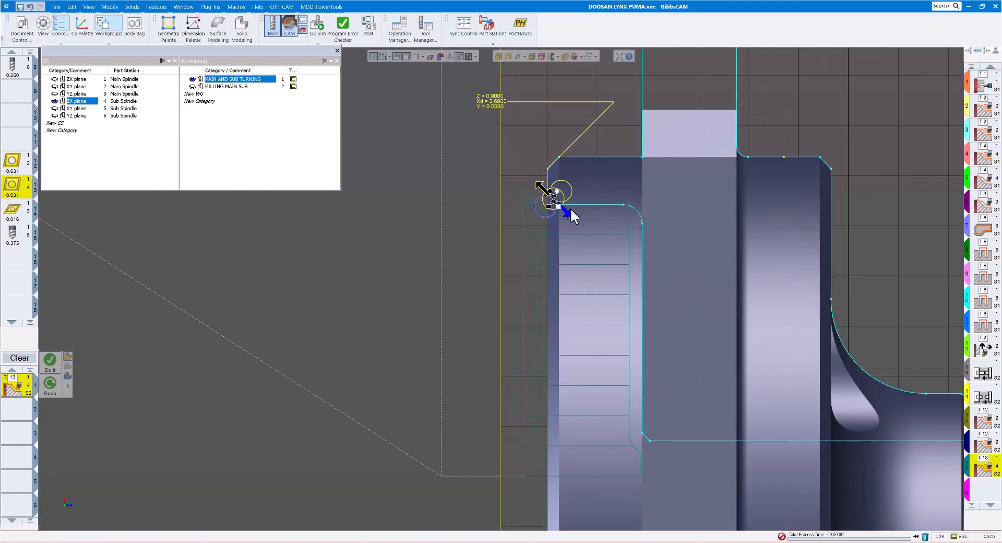
{"action": "left_click_drag", "start_coordinate": [557, 192], "coordinate": [537, 179]}
{"action": "left_click", "coordinate": [642, 430]}
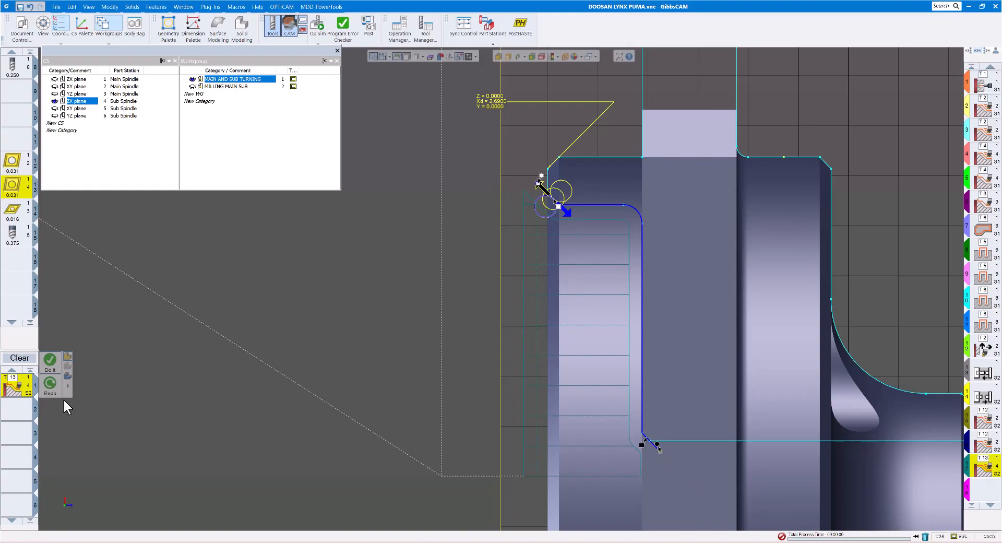
{"action": "scroll", "coordinate": [406, 311], "scroll_direction": "down", "scroll_amount": 3}
{"action": "middle_click_drag", "start_coordinate": [406, 311], "coordinate": [427, 249]}
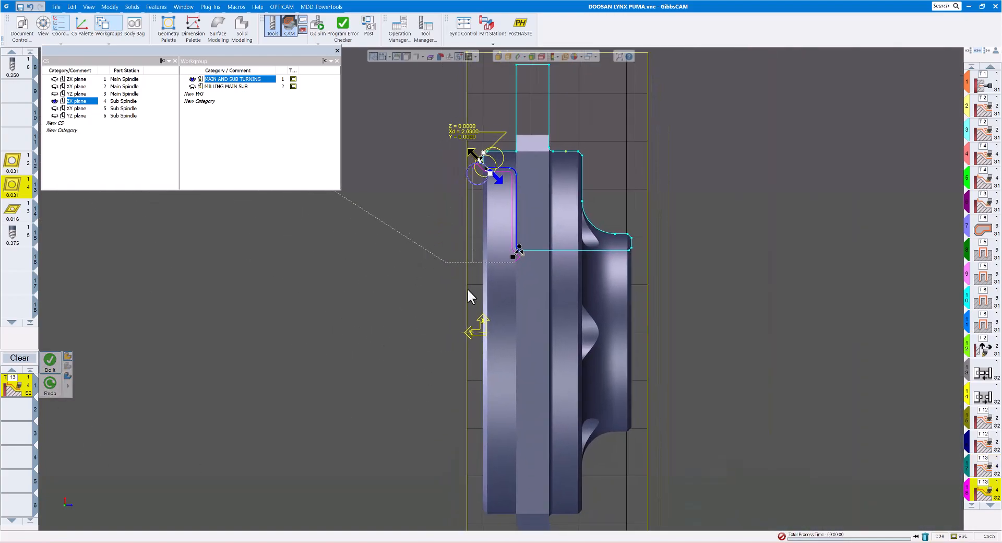
Hide the dimension and point coordinate labels on both parts
{"action": "scroll", "coordinate": [493, 301], "scroll_direction": "down", "scroll_amount": 3}
{"action": "middle_click_drag", "start_coordinate": [492, 301], "coordinate": [488, 340]}
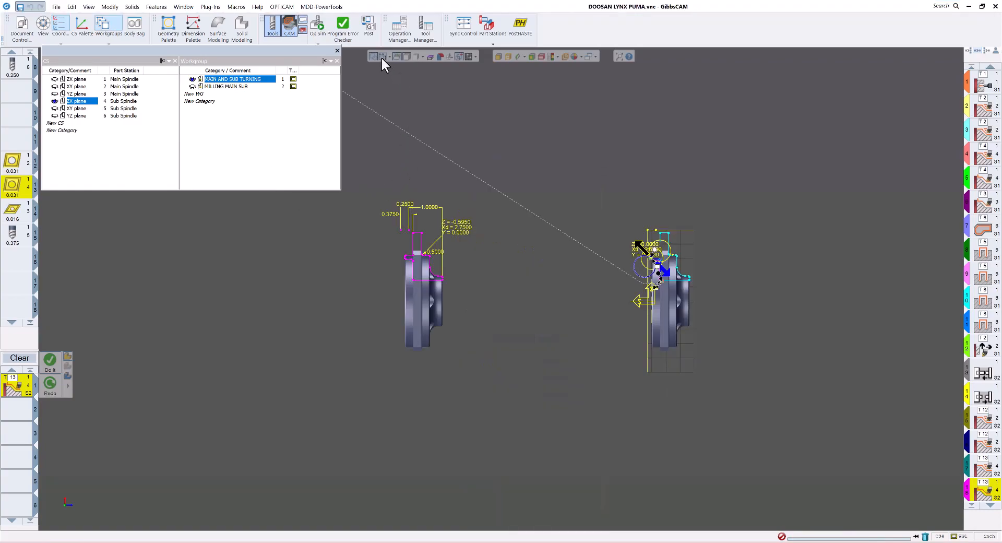
{"action": "left_click", "coordinate": [380, 56]}
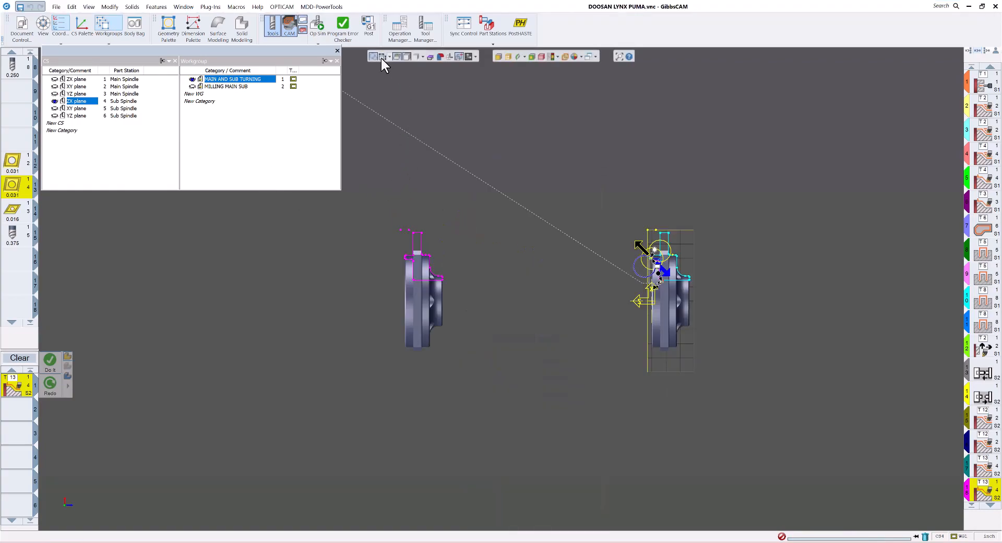
Start the Op Sim rendering and enable the Stop At Part Load/Unload condition
{"action": "left_click", "coordinate": [319, 31]}
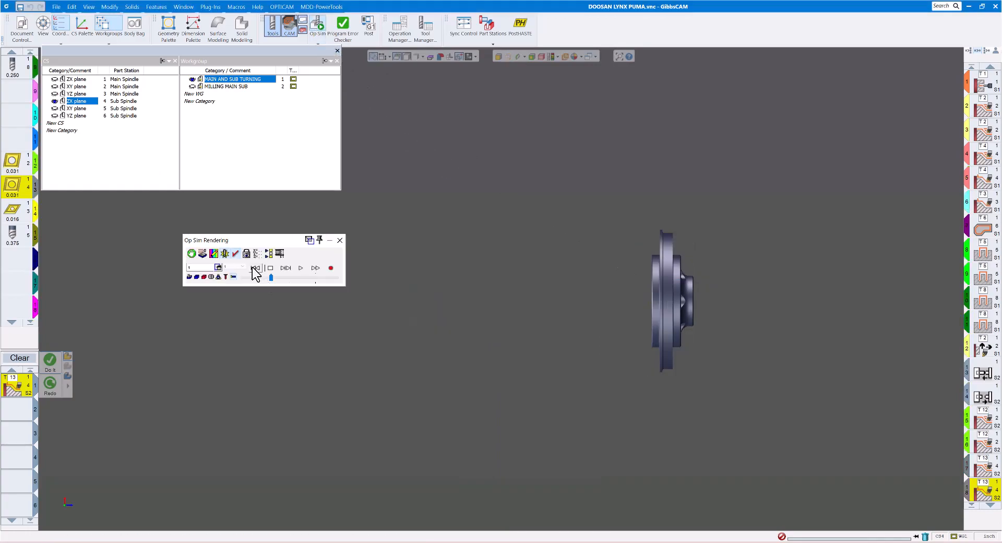
{"action": "left_click", "coordinate": [192, 254]}
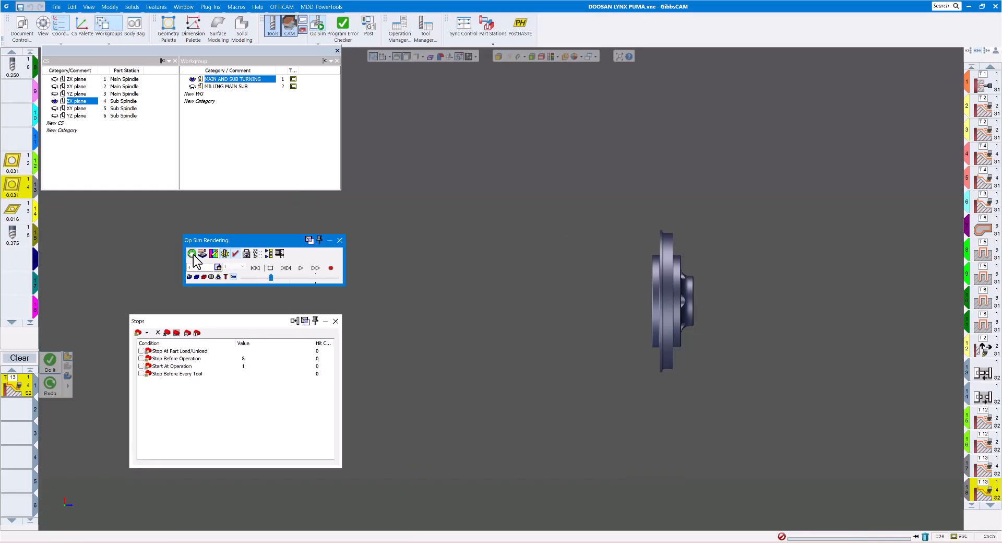
{"action": "left_click", "coordinate": [141, 351]}
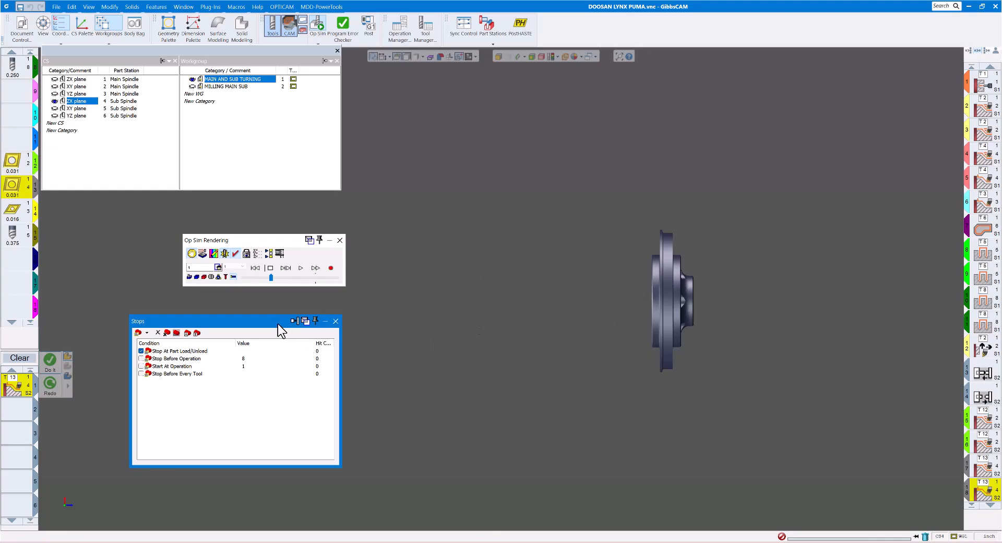
{"action": "left_click_drag", "start_coordinate": [278, 324], "coordinate": [250, 321]}
{"action": "left_click", "coordinate": [307, 319]}
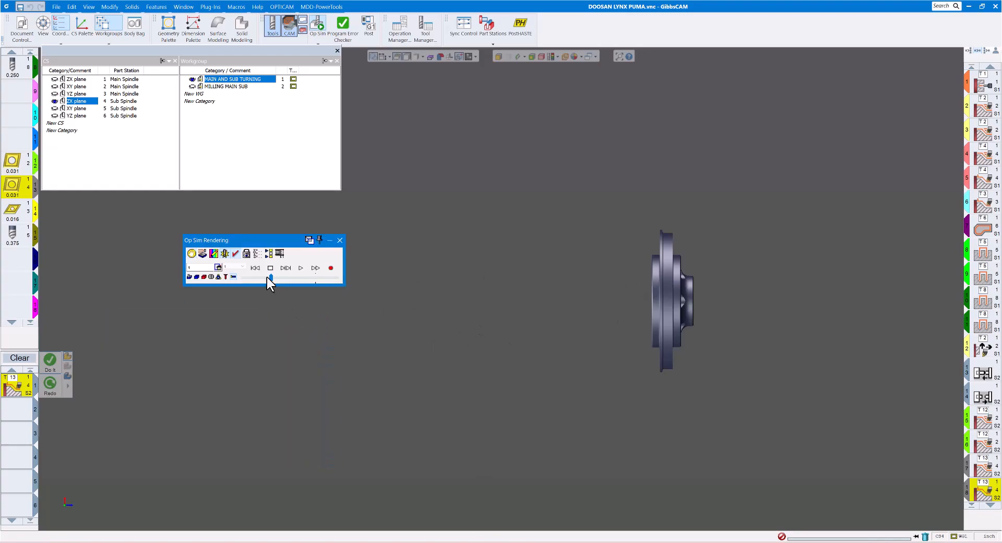
Show the Main Spindle part station alongside the sub spindle and run the simulation to the part transfer at a higher speed
{"action": "left_click", "coordinate": [291, 279]}
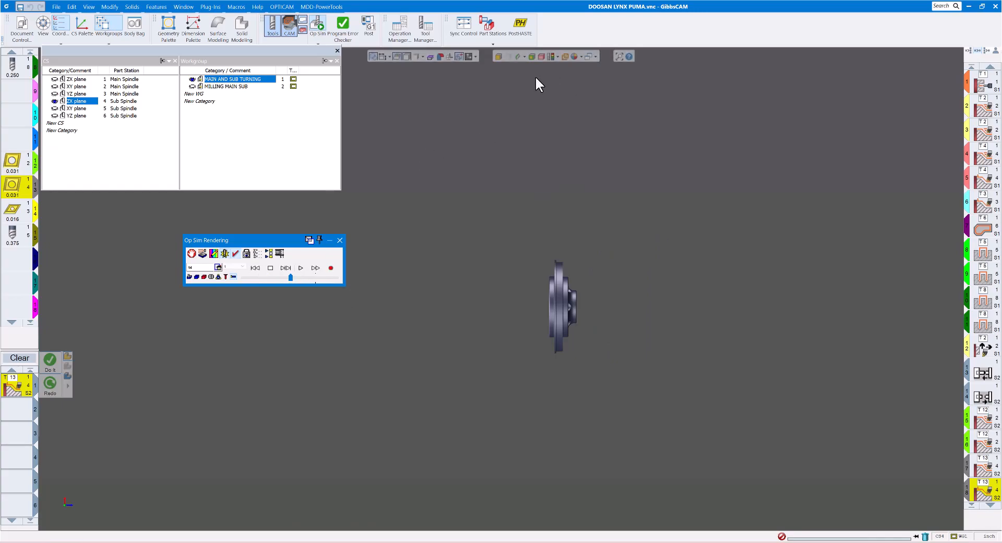
{"action": "left_click", "coordinate": [493, 42]}
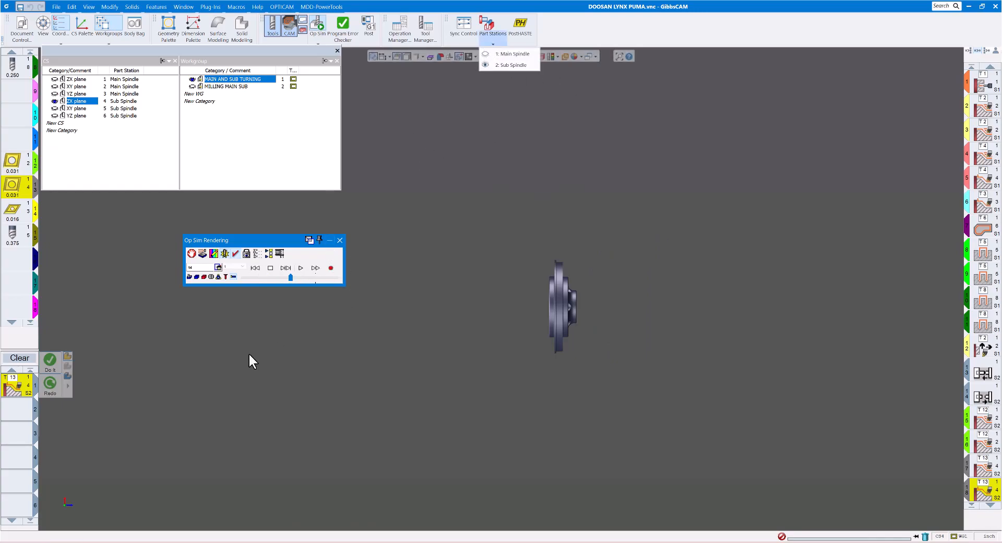
{"action": "left_click", "coordinate": [493, 65]}
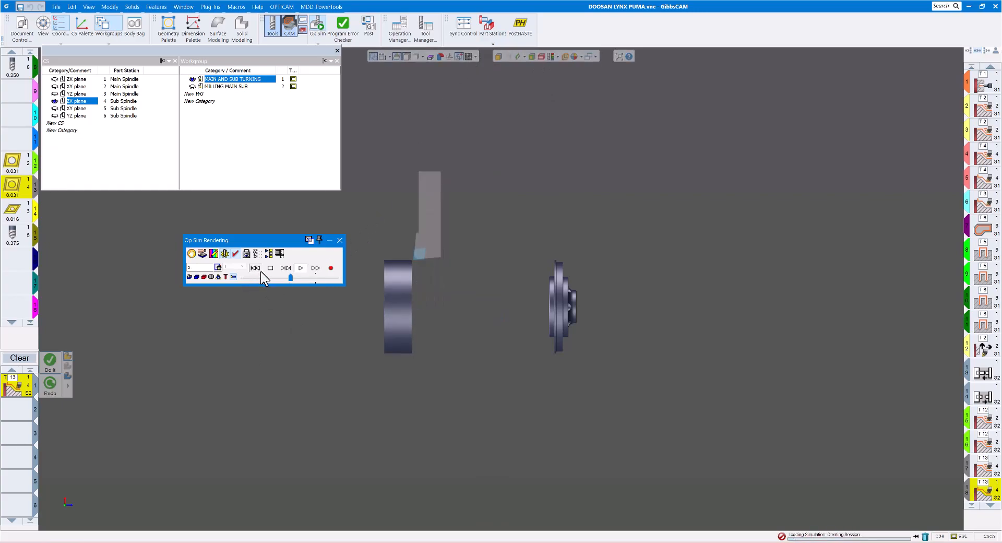
{"action": "left_click", "coordinate": [300, 268]}
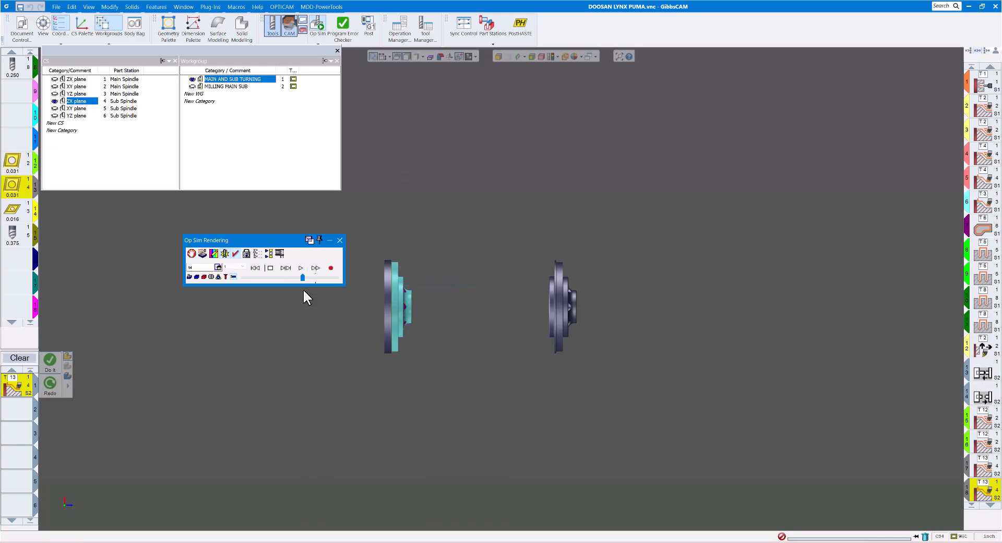
Simulate the sub spindle turning operations, slowly for the facing and outside cuts and faster for the bore cuts
{"action": "left_click", "coordinate": [267, 278]}
{"action": "left_click", "coordinate": [300, 269]}
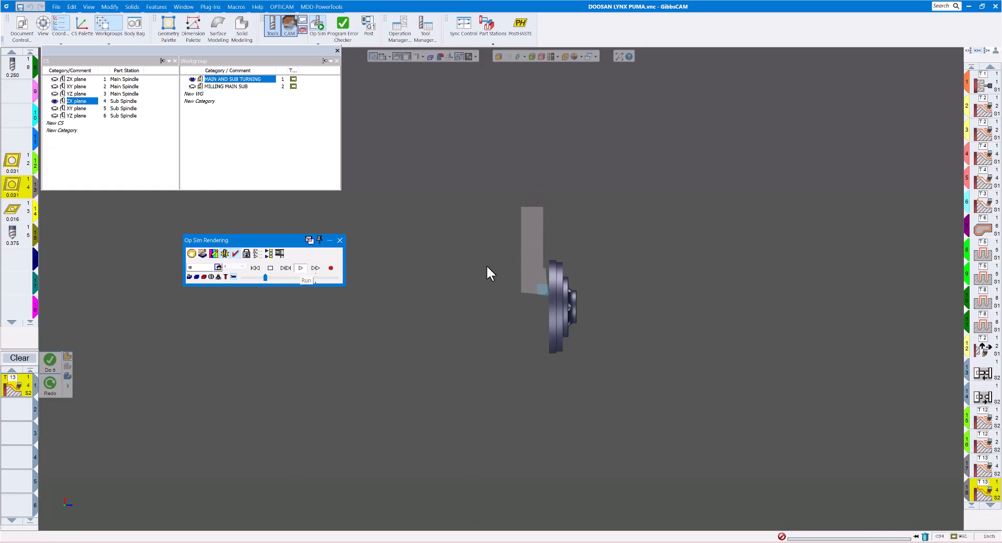
{"action": "scroll", "coordinate": [574, 315], "scroll_direction": "up", "scroll_amount": 3}
{"action": "scroll", "coordinate": [566, 318], "scroll_direction": "up", "scroll_amount": 1}
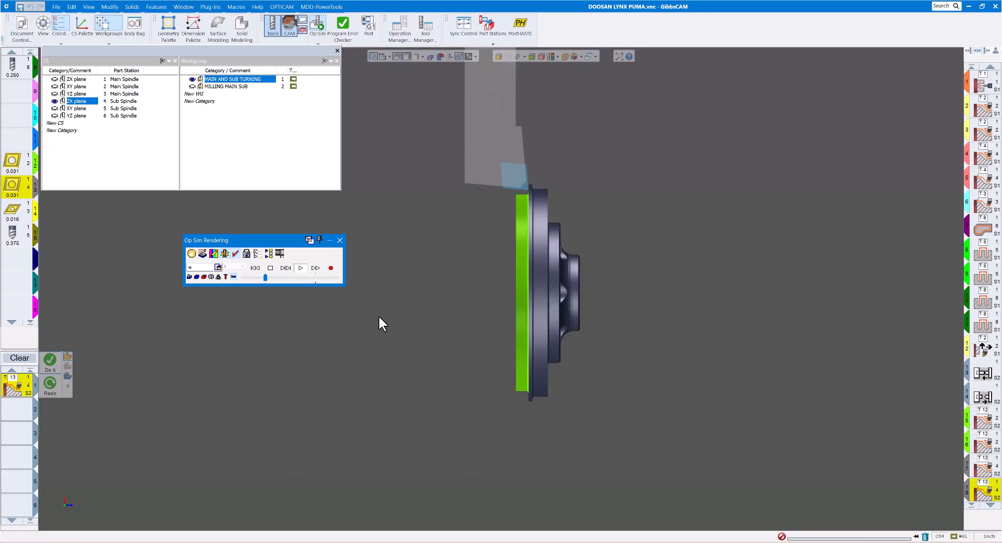
{"action": "left_click", "coordinate": [280, 277]}
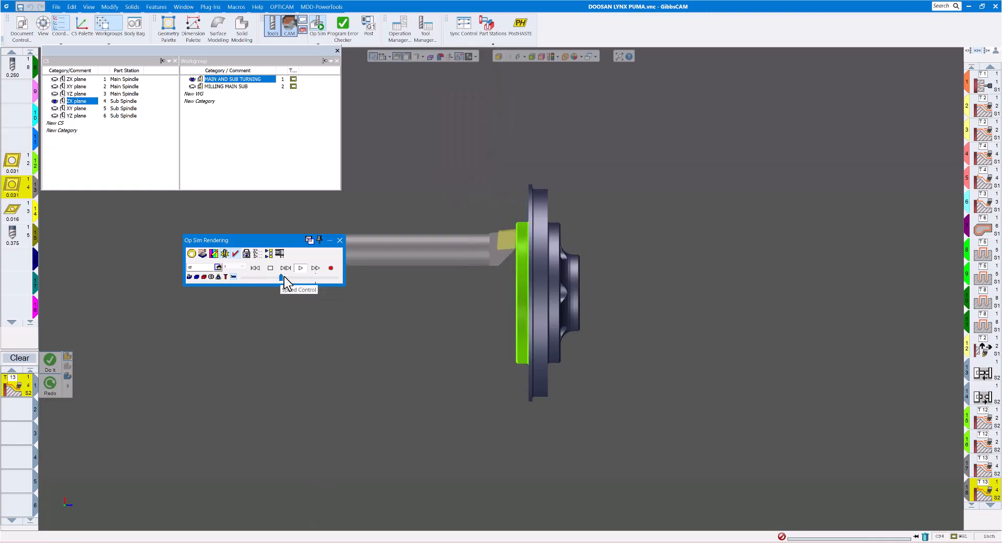
Inspect the simulated flange in cross-section and as a full part, and exit the simulation
{"action": "left_click", "coordinate": [211, 277]}
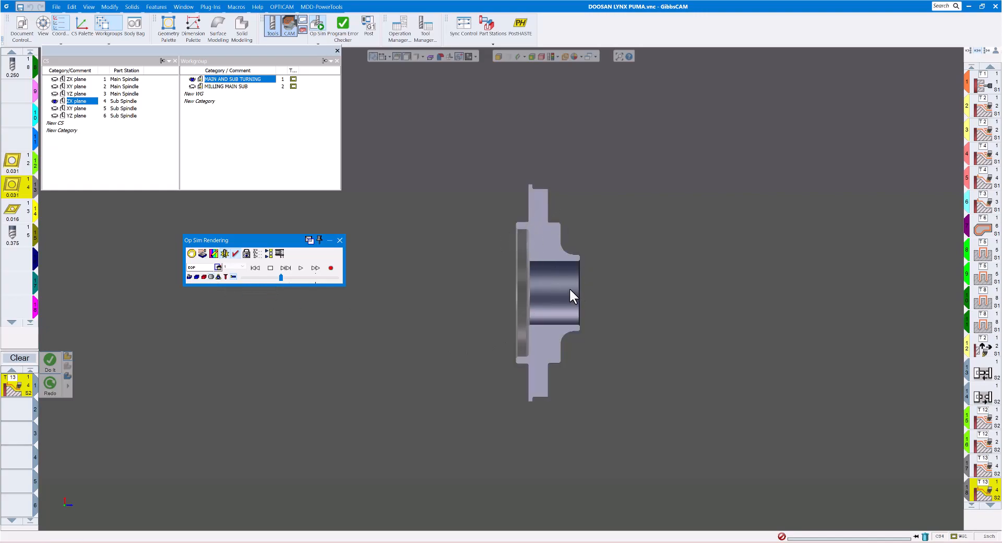
{"action": "scroll", "coordinate": [524, 257], "scroll_direction": "down", "scroll_amount": 3}
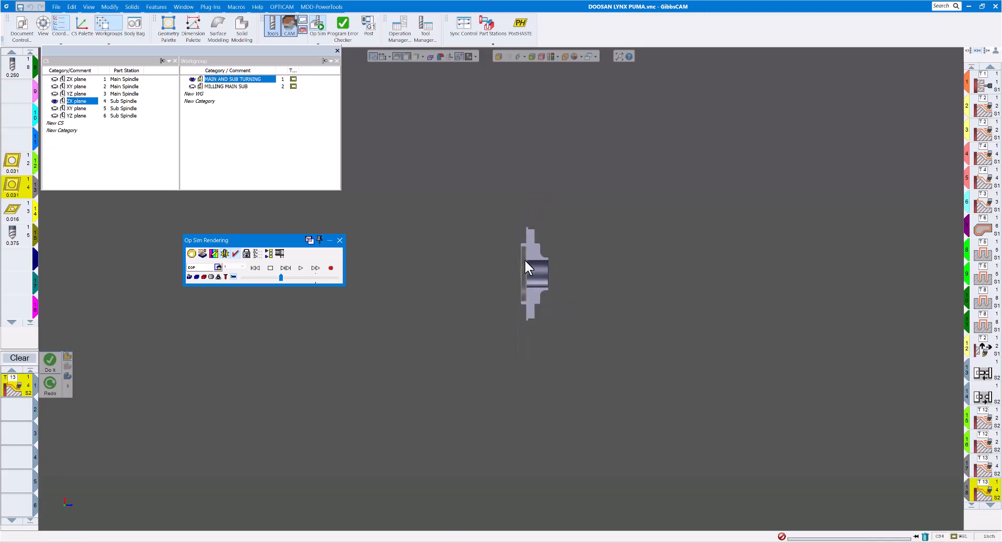
{"action": "left_click", "coordinate": [210, 276]}
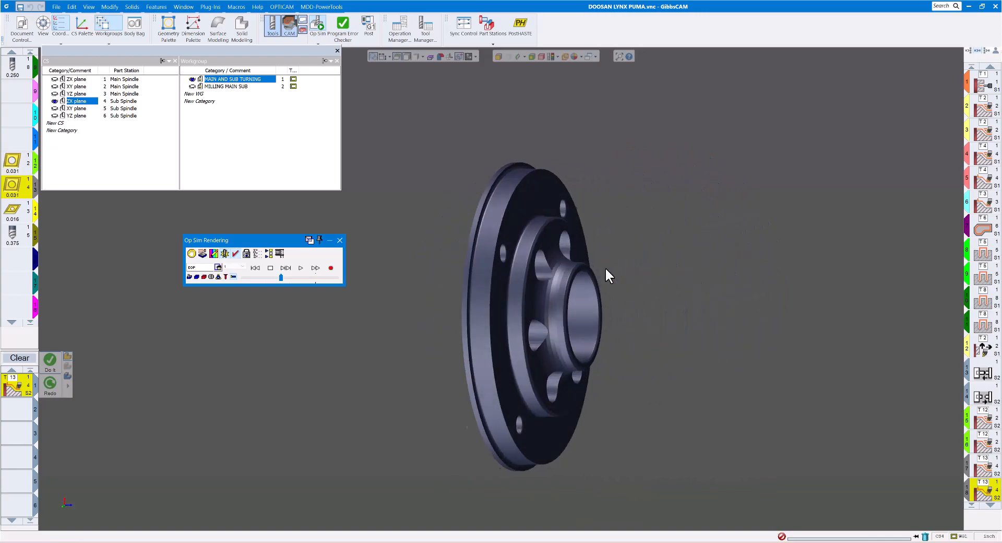
{"action": "left_click", "coordinate": [340, 240]}
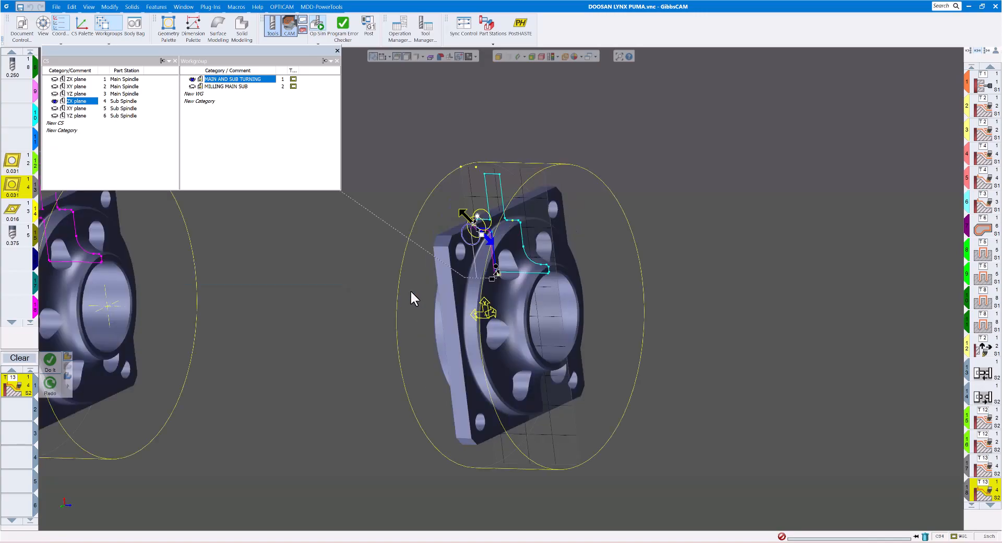
Set an isometric view and hide the Sub Spindle part station, leaving the main spindle stock displayed
{"action": "middle_click_drag", "start_coordinate": [103, 532], "coordinate": [68, 520]}
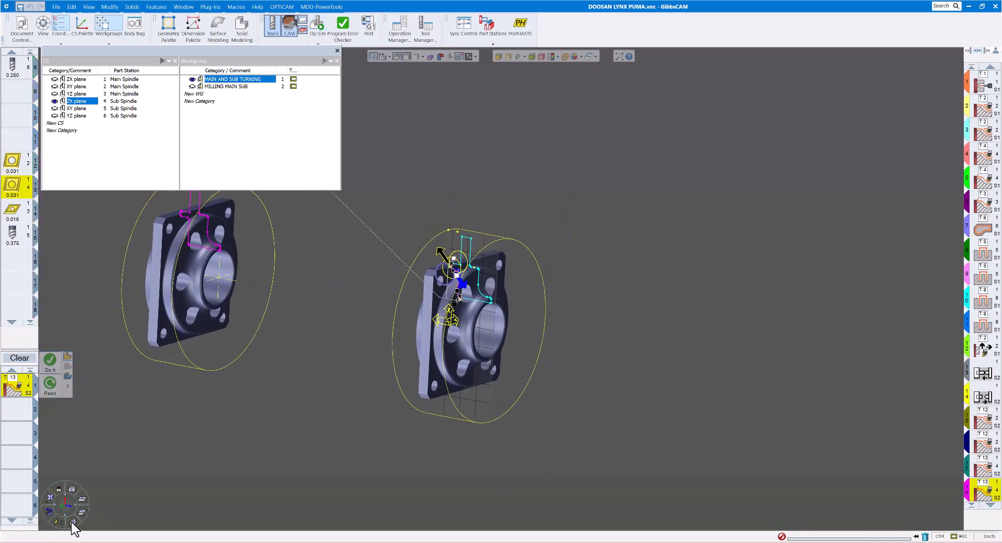
{"action": "left_click", "coordinate": [72, 521]}
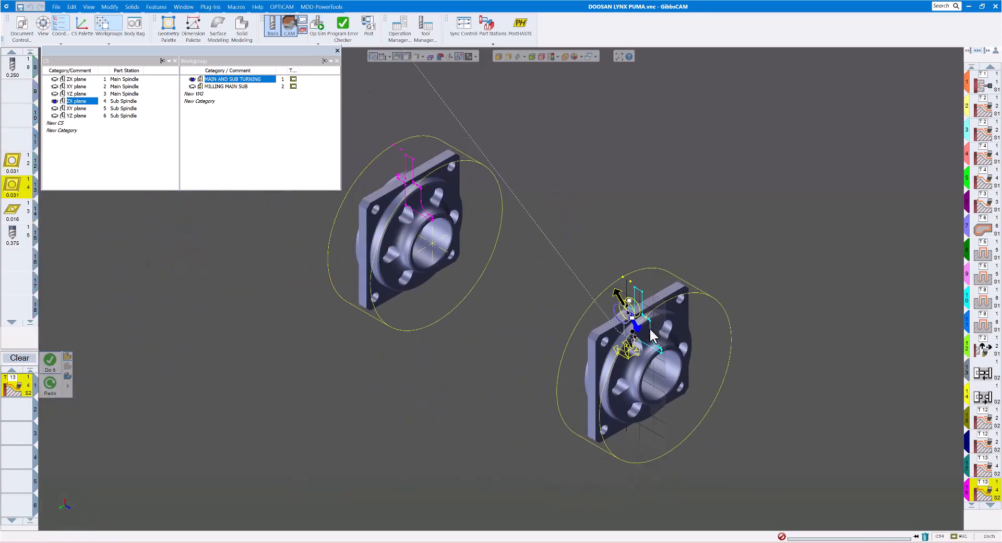
{"action": "middle_click_drag", "start_coordinate": [661, 330], "coordinate": [721, 340]}
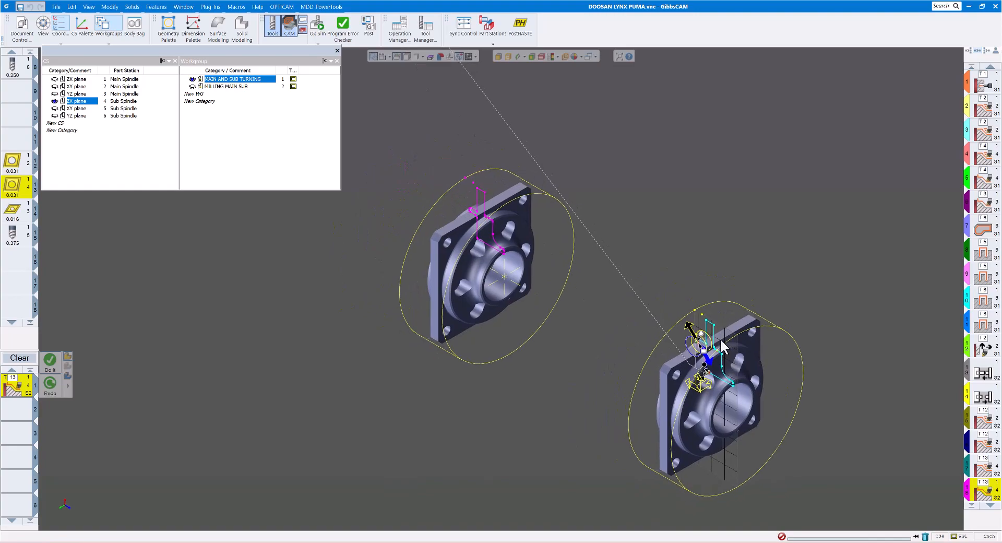
{"action": "left_click", "coordinate": [492, 45]}
{"action": "left_click", "coordinate": [487, 66]}
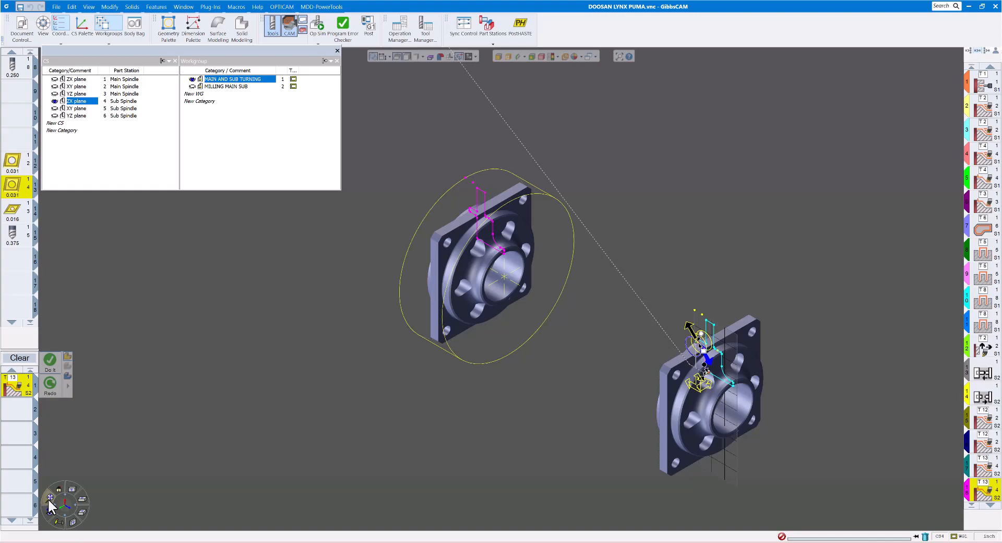
{"action": "left_click", "coordinate": [48, 499]}
{"action": "scroll", "coordinate": [362, 327], "scroll_direction": "down", "scroll_amount": 1}
{"action": "middle_click_drag", "start_coordinate": [414, 364], "coordinate": [403, 324]}
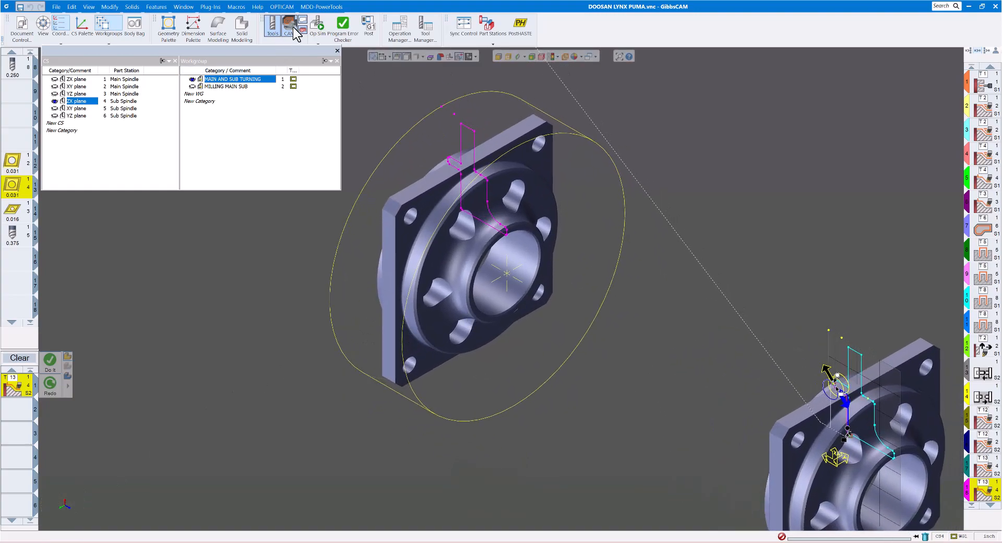
Clear the process list and start a mill Contour process with the 0.500 end mill, tool 7
{"action": "left_click", "coordinate": [23, 360]}
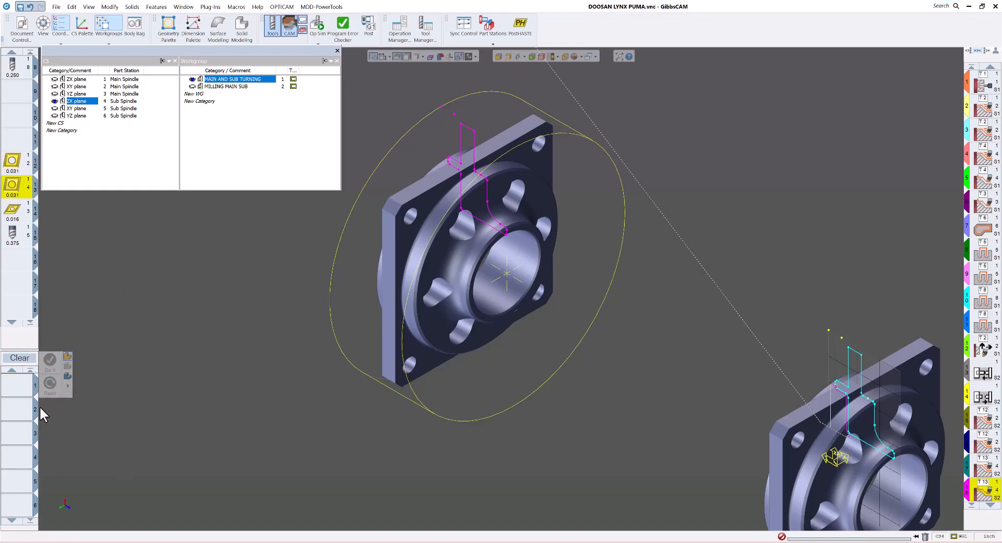
{"action": "double_click", "coordinate": [24, 389]}
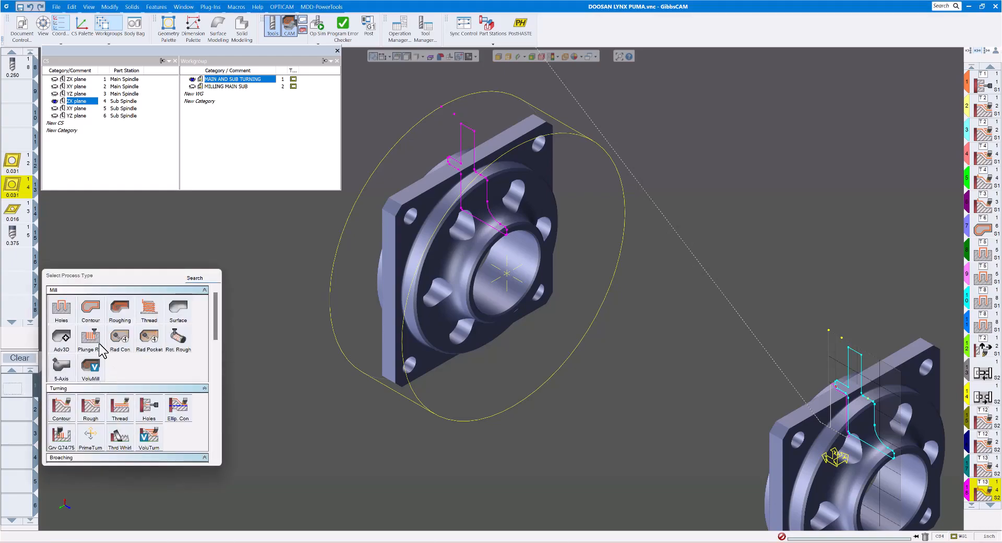
{"action": "left_click", "coordinate": [90, 308]}
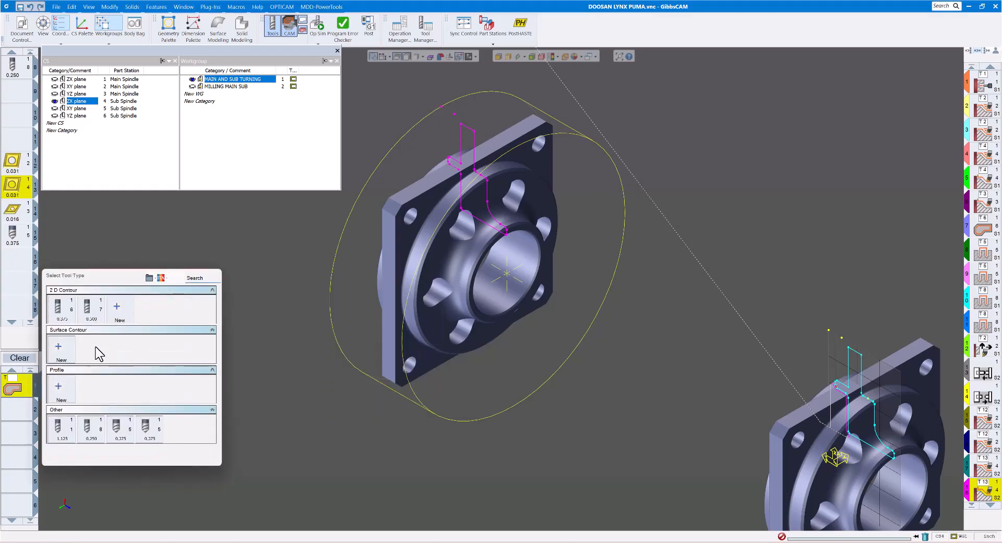
{"action": "left_click", "coordinate": [87, 308]}
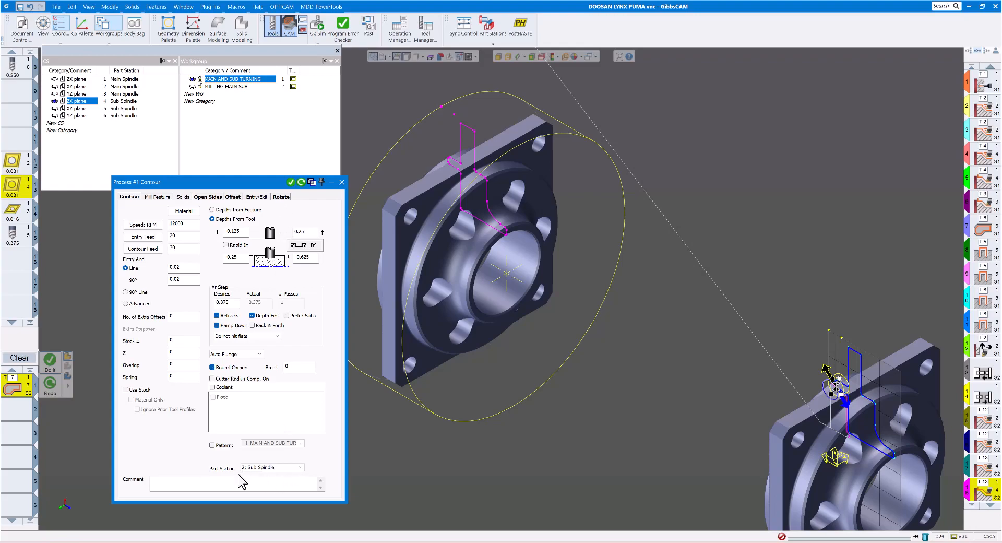
Assign the contour process to the Main Spindle part station and set its machining CS to the main spindle XY plane
{"action": "left_click", "coordinate": [301, 468]}
{"action": "left_click", "coordinate": [279, 476]}
{"action": "left_click", "coordinate": [281, 197]}
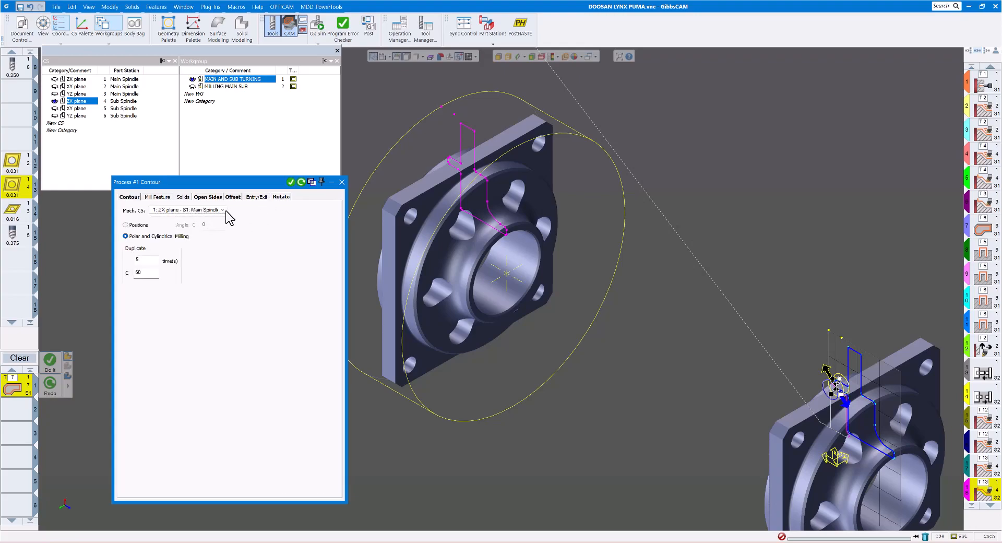
{"action": "left_click", "coordinate": [222, 210]}
{"action": "left_click", "coordinate": [176, 225]}
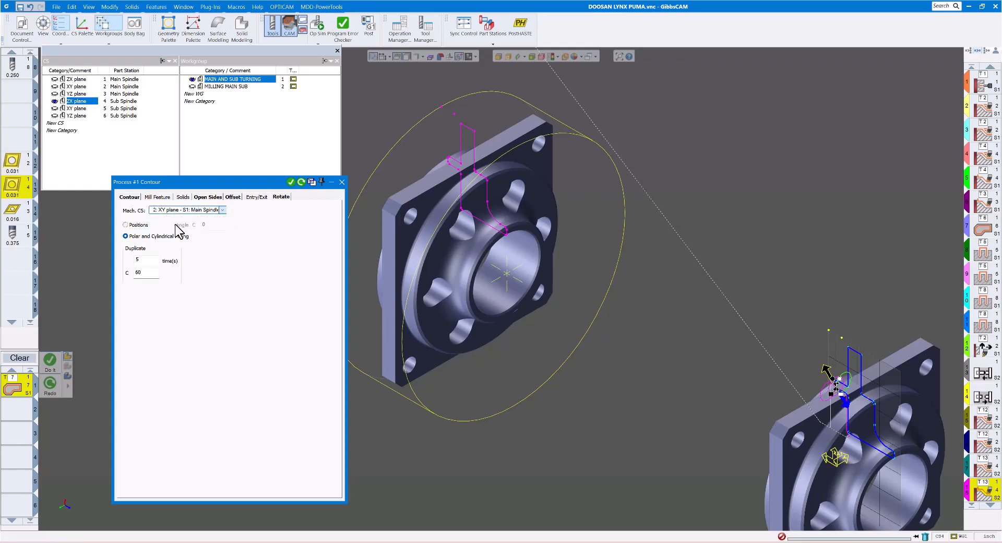
{"action": "double_click", "coordinate": [140, 259]}
{"action": "left_click", "coordinate": [130, 197]}
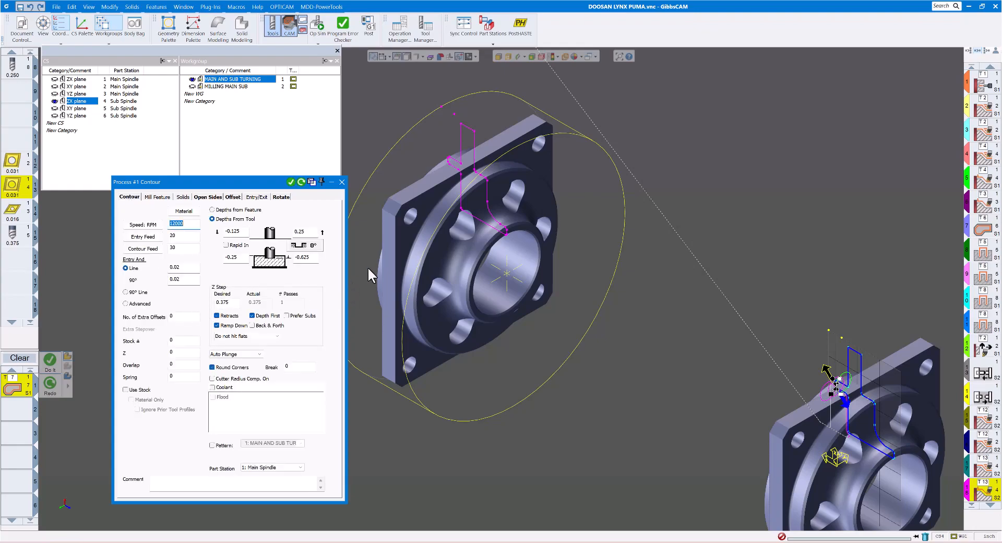
Activate the MILLING MAIN SUB workgroup with the main spindle XY plane, and hide the stock outline
{"action": "scroll", "coordinate": [365, 256], "scroll_direction": "up", "scroll_amount": 2}
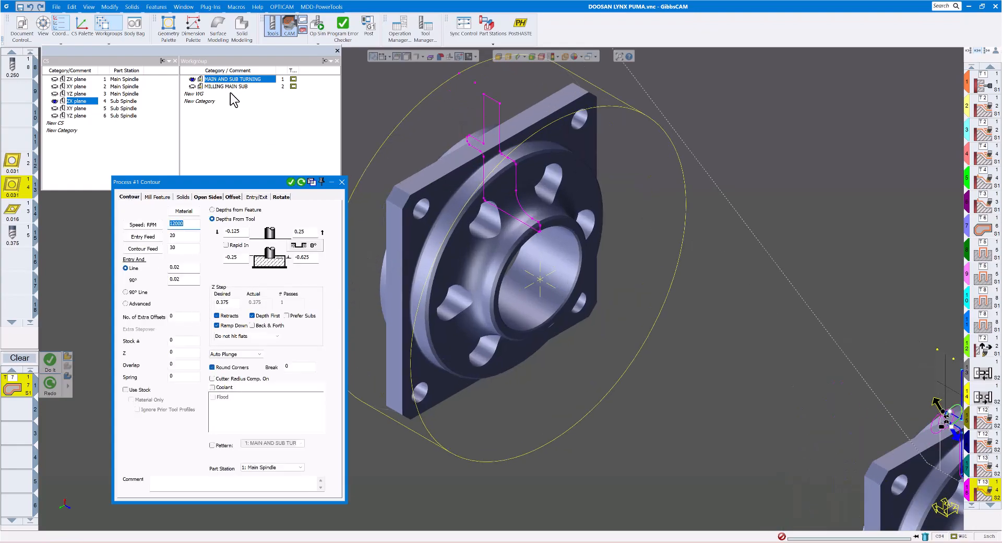
{"action": "left_click", "coordinate": [235, 86]}
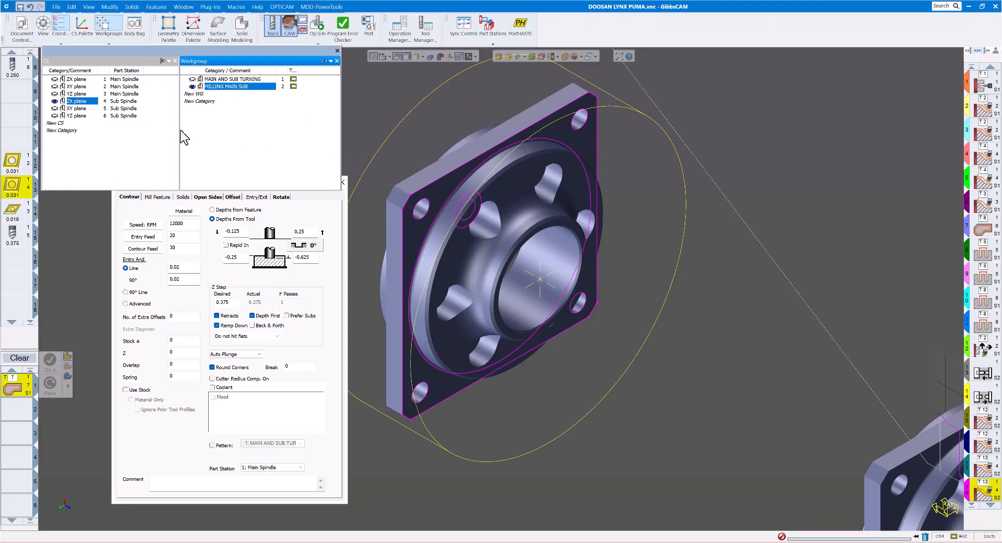
{"action": "left_click", "coordinate": [86, 87]}
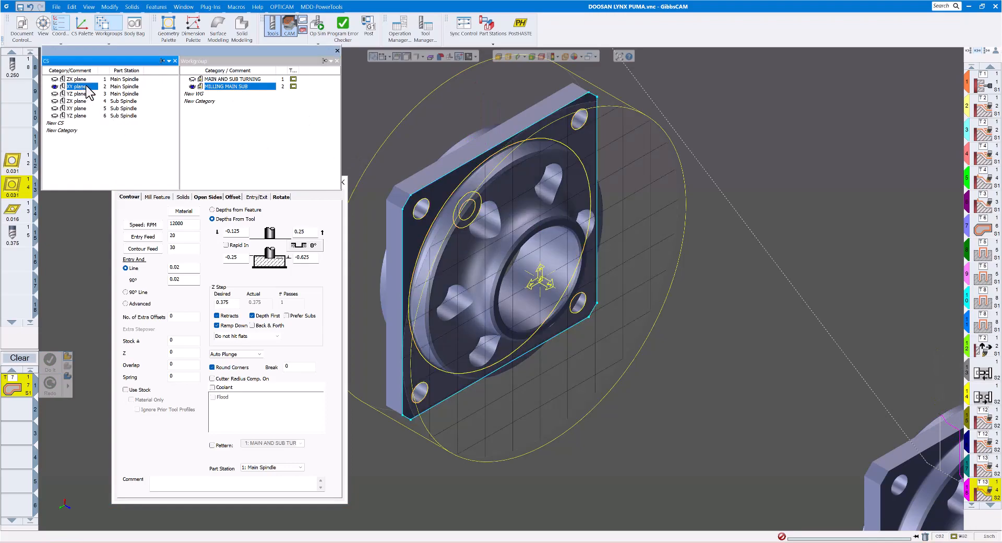
{"action": "scroll", "coordinate": [480, 250], "scroll_direction": "up", "scroll_amount": 1}
{"action": "middle_click_drag", "start_coordinate": [475, 293], "coordinate": [542, 365]}
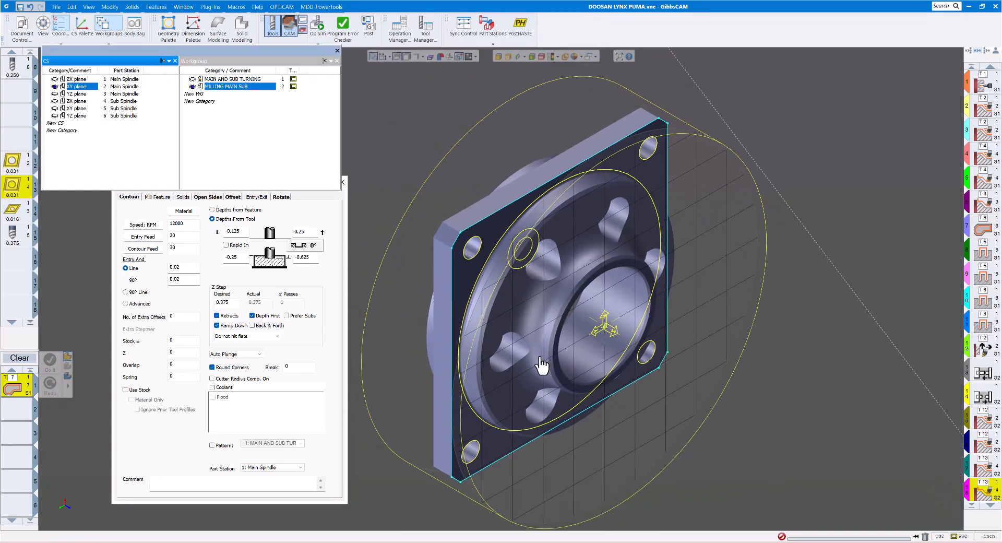
{"action": "left_click", "coordinate": [459, 56]}
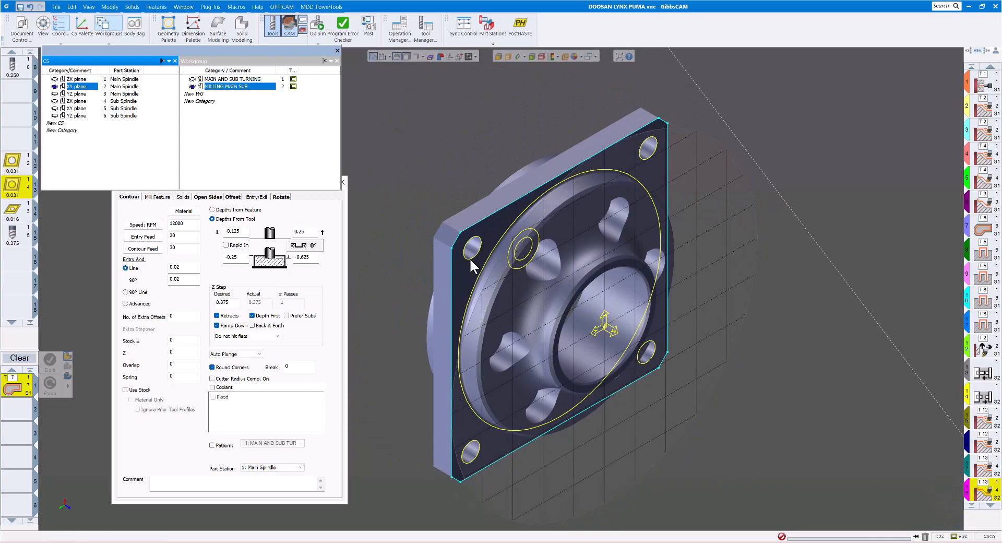
{"action": "mouse_move", "coordinate": [432, 245]}
{"action": "middle_mouse_down"}
{"action": "mouse_move", "coordinate": [409, 233]}
{"action": "mouse_move", "coordinate": [419, 233]}
{"action": "middle_mouse_up"}
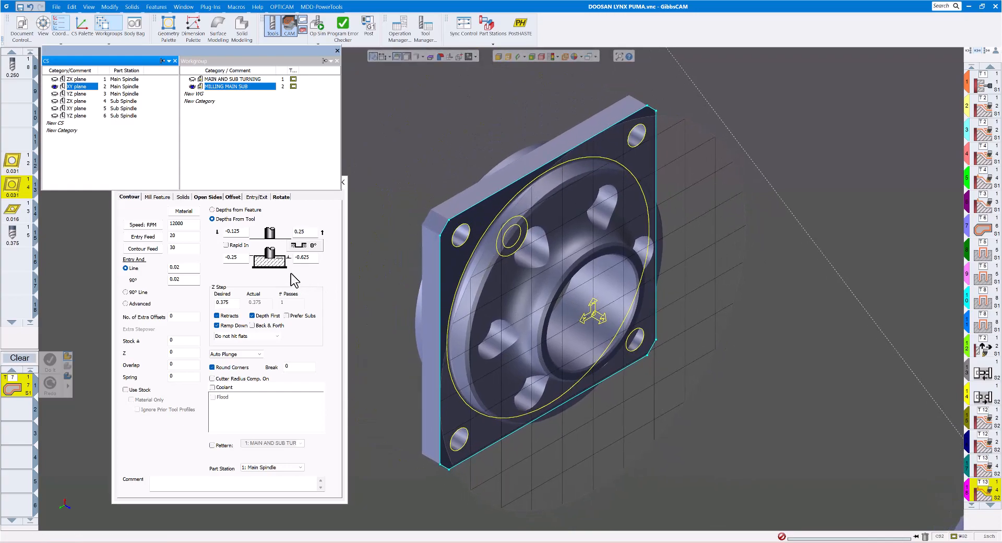
Set the contour's entry clearance plane to -0.5 and its top surface depth to -0.625
{"action": "left_click", "coordinate": [240, 231]}
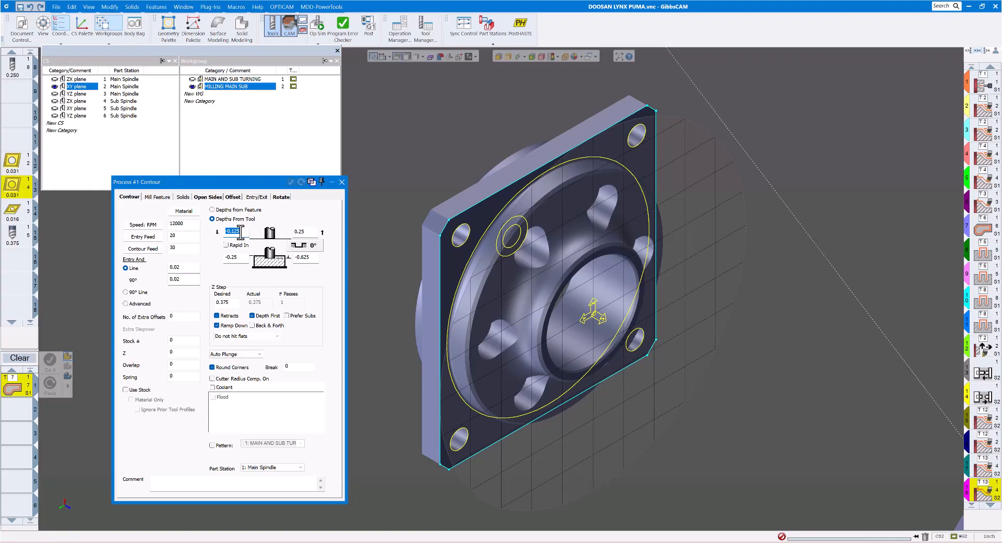
{"action": "type", "text": "-0.625"}
{"action": "double_click", "coordinate": [243, 229]}
{"action": "type", "text": "-0"}
{"action": "type", "text": ".5"}
{"action": "key", "text": "Tab"}
{"action": "type", "text": "-.625"}
{"action": "key", "text": "Tab"}
Check the flange's back side and set the contour's final depth to -0.9
{"action": "left_click_drag", "start_coordinate": [310, 233], "coordinate": [284, 228]}
{"action": "left_click_drag", "start_coordinate": [311, 258], "coordinate": [293, 257]}
{"action": "middle_click_drag", "start_coordinate": [382, 320], "coordinate": [945, 438]}
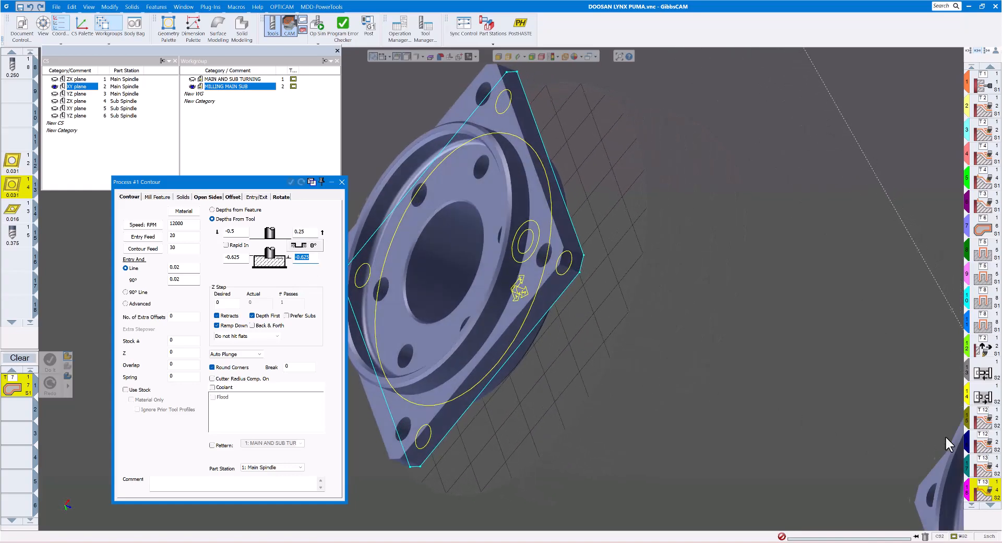
{"action": "type", "text": "-0.875"}
{"action": "double_click", "coordinate": [315, 258]}
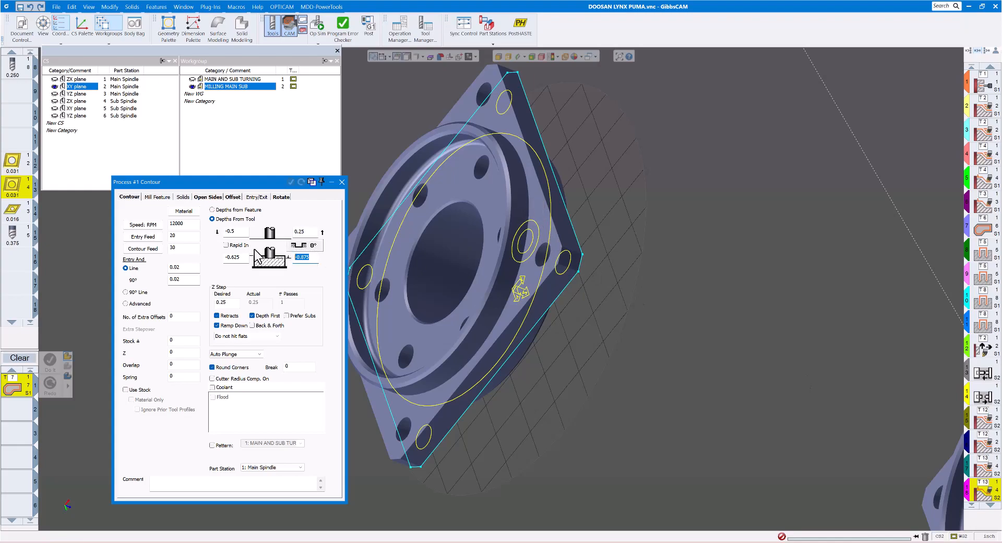
{"action": "type", "text": "-.9"}
{"action": "middle_click_drag", "start_coordinate": [543, 208], "coordinate": [387, 251]}
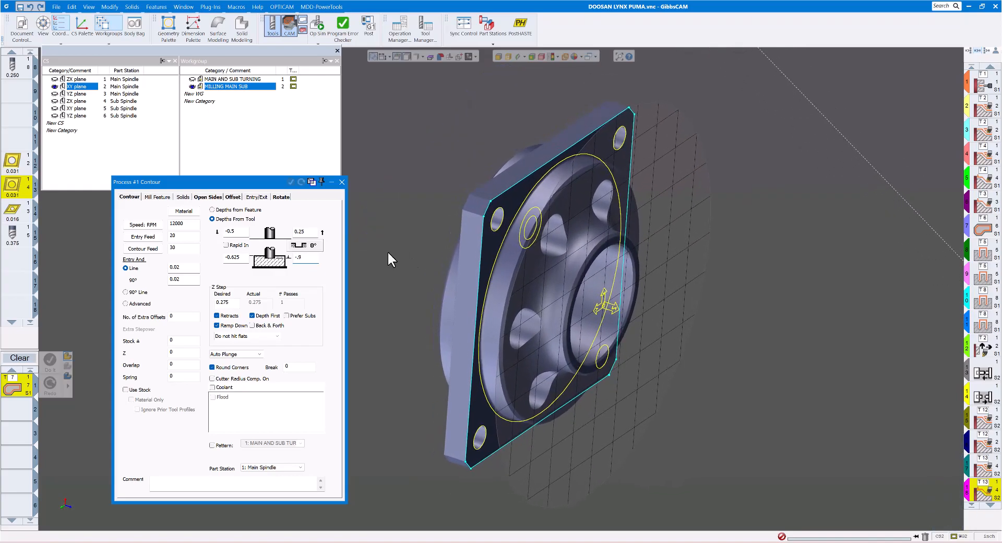
Set the entry and exit line and 90° radius to 0.25, turn off Ramp Down, and set the stock allowance to 0.01
{"action": "double_click", "coordinate": [190, 269]}
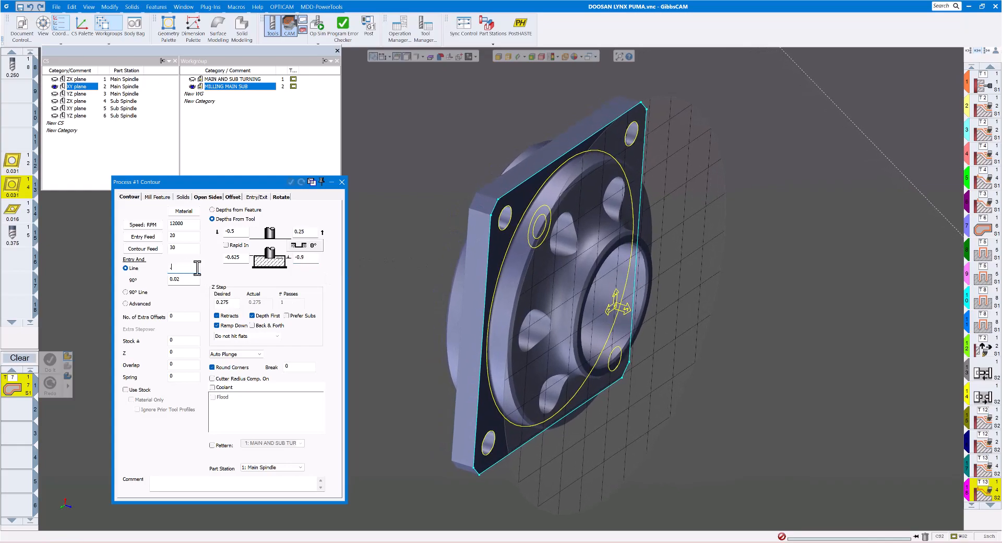
{"action": "type", "text": ".25"}
{"action": "key", "text": "Tab"}
{"action": "type", "text": ".0"}
{"action": "left_click", "coordinate": [217, 325]}
{"action": "left_click", "coordinate": [171, 339]}
Calculate the contour's spindle speed, entry feed and contour feed, and close the process settings
{"action": "left_click", "coordinate": [142, 224]}
{"action": "left_click", "coordinate": [142, 237]}
{"action": "left_click", "coordinate": [142, 248]}
{"action": "left_click", "coordinate": [342, 182]}
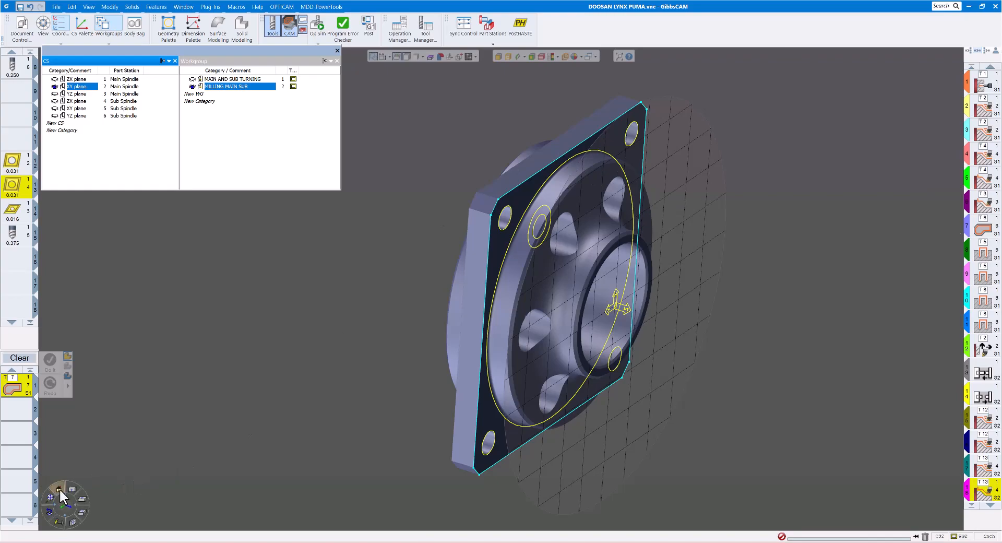
Select the flange's square outer profile in the front view as the contour to mill
{"action": "left_click", "coordinate": [59, 487]}
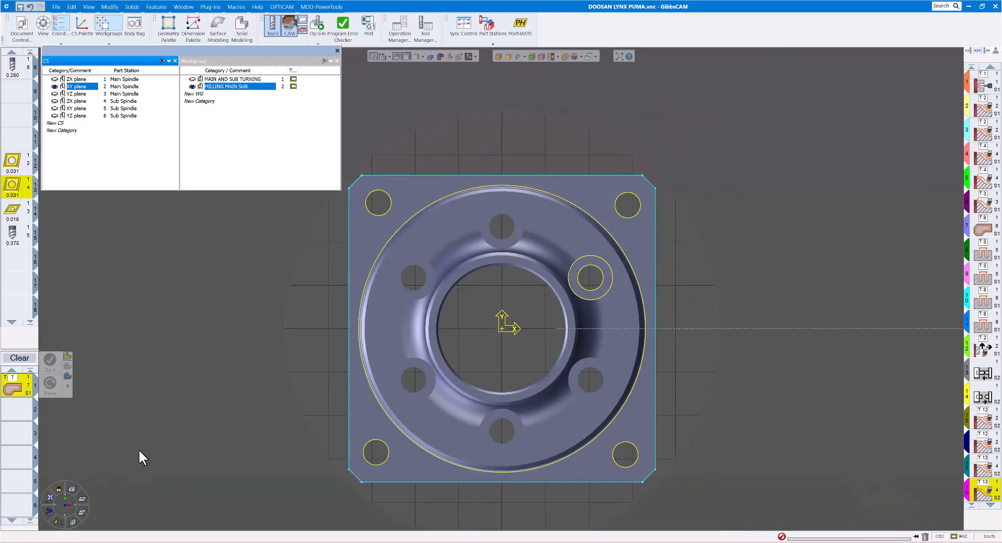
{"action": "left_click", "coordinate": [655, 328]}
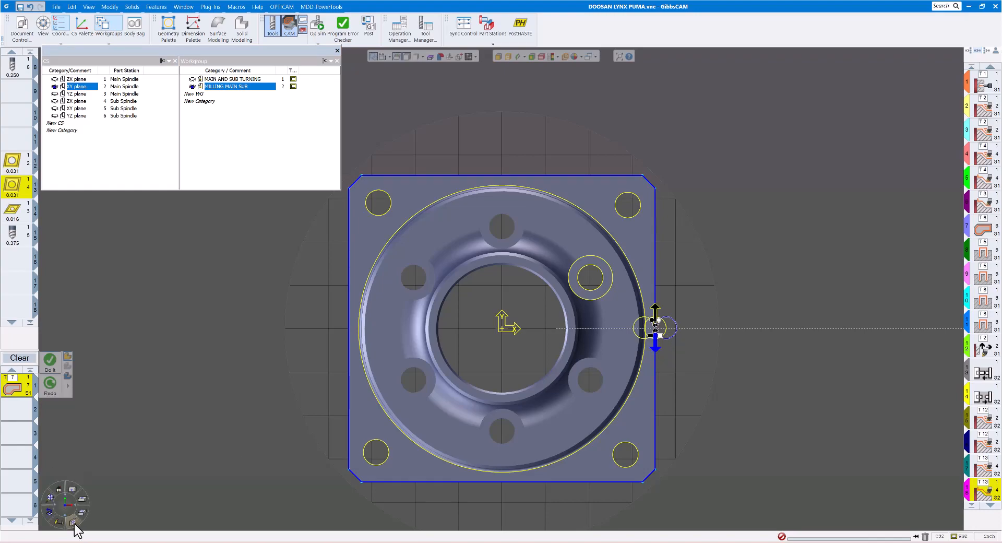
{"action": "left_click", "coordinate": [73, 522]}
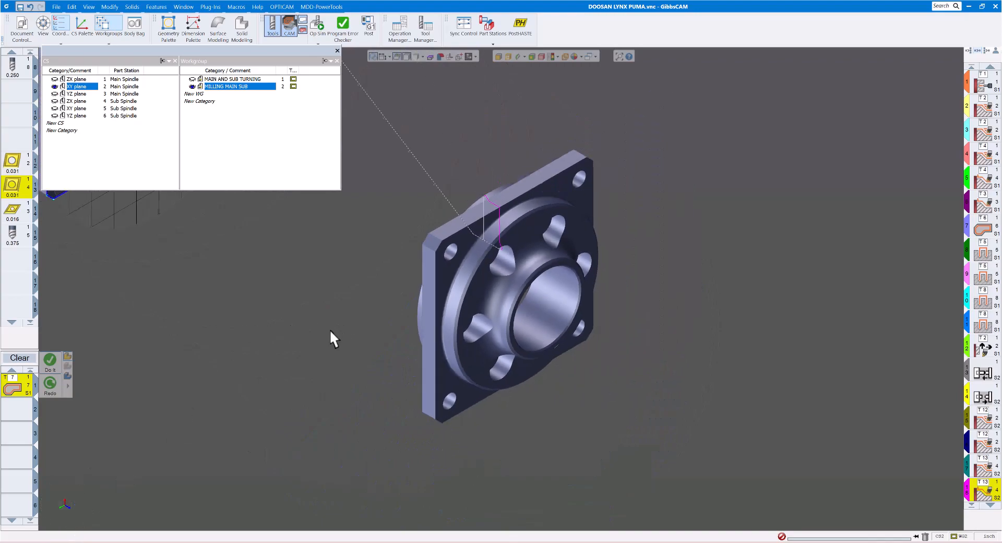
Insert the contour operation before the part transfer, after operation 11, and generate its toolpath
{"action": "middle_click_drag", "start_coordinate": [332, 329], "coordinate": [648, 454]}
{"action": "middle_click_drag", "start_coordinate": [716, 331], "coordinate": [562, 403]}
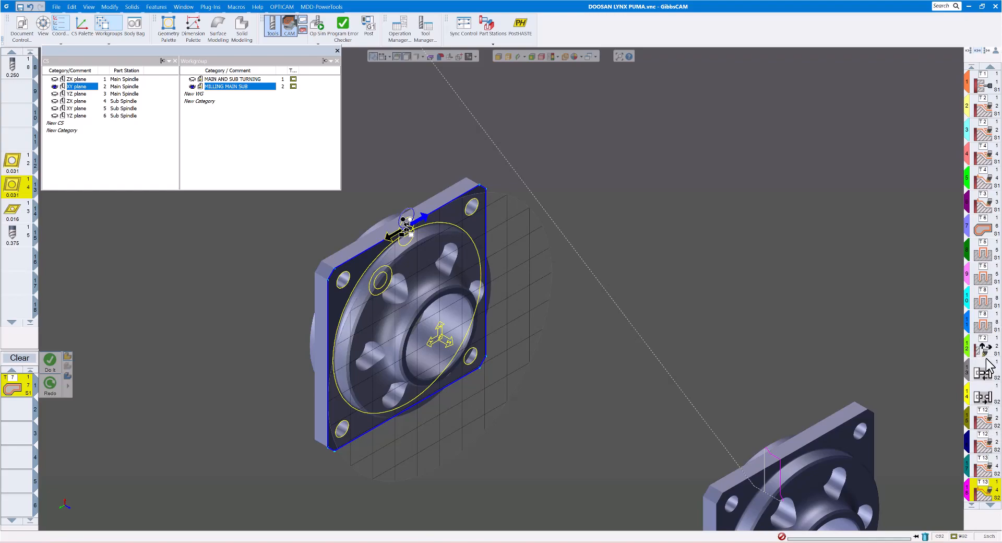
{"action": "left_click", "coordinate": [965, 335]}
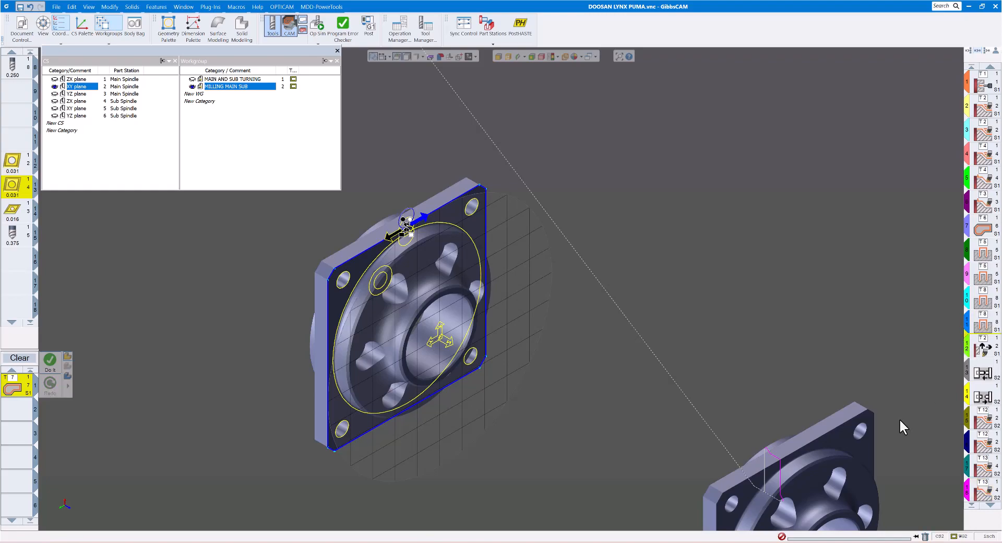
{"action": "left_click", "coordinate": [50, 360]}
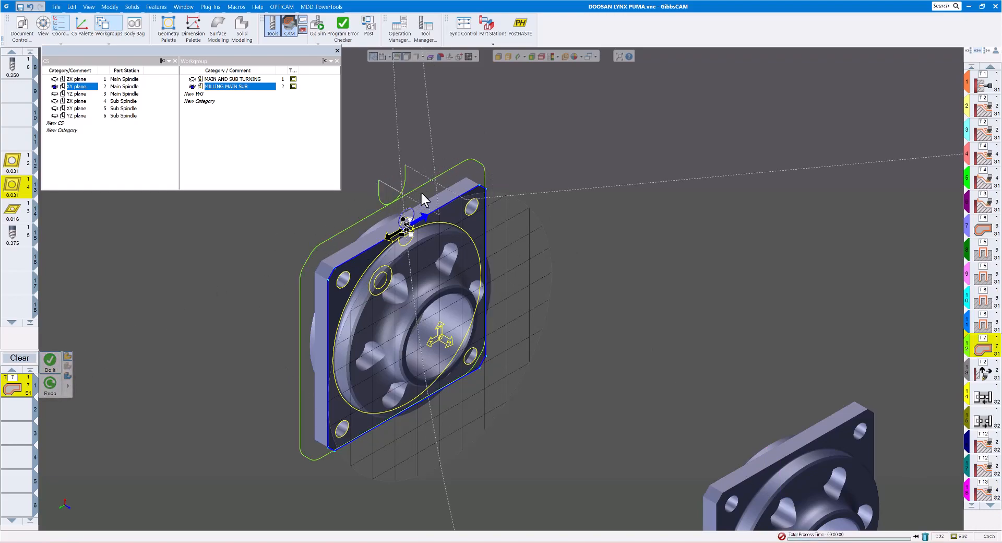
Set the contour's overlap to 0.1 and regenerate the toolpath
{"action": "scroll", "coordinate": [361, 221], "scroll_direction": "up", "scroll_amount": 3}
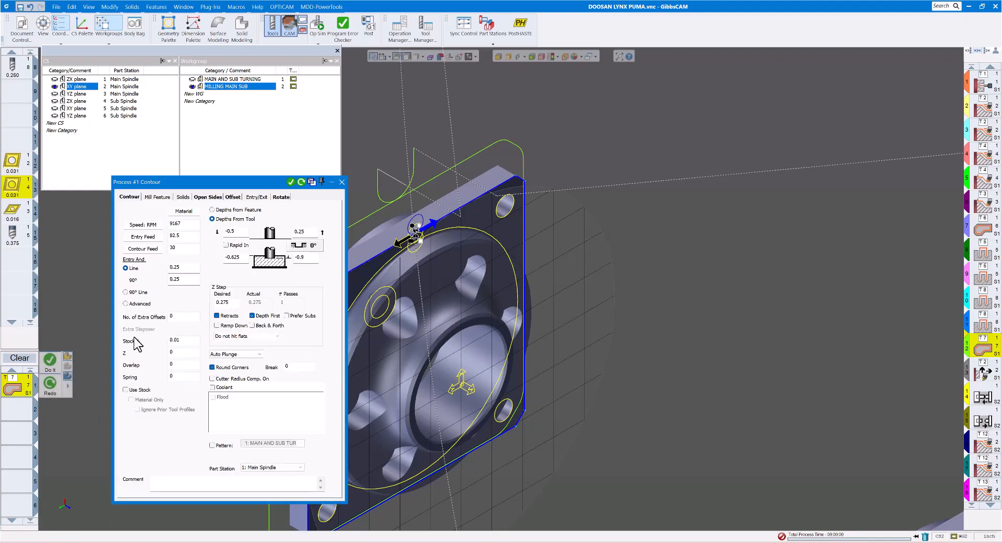
{"action": "left_click", "coordinate": [174, 365]}
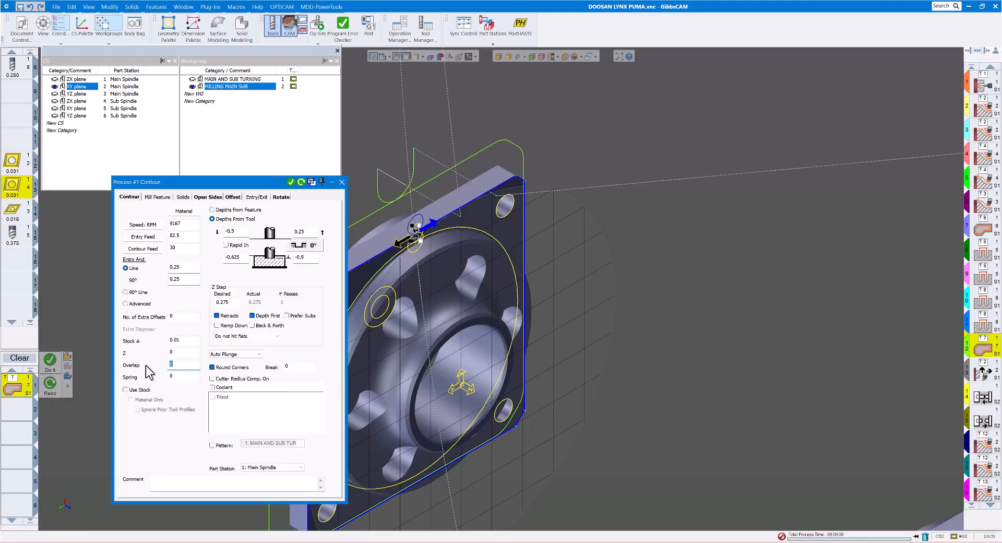
{"action": "type", "text": ".1"}
{"action": "left_click", "coordinate": [342, 182]}
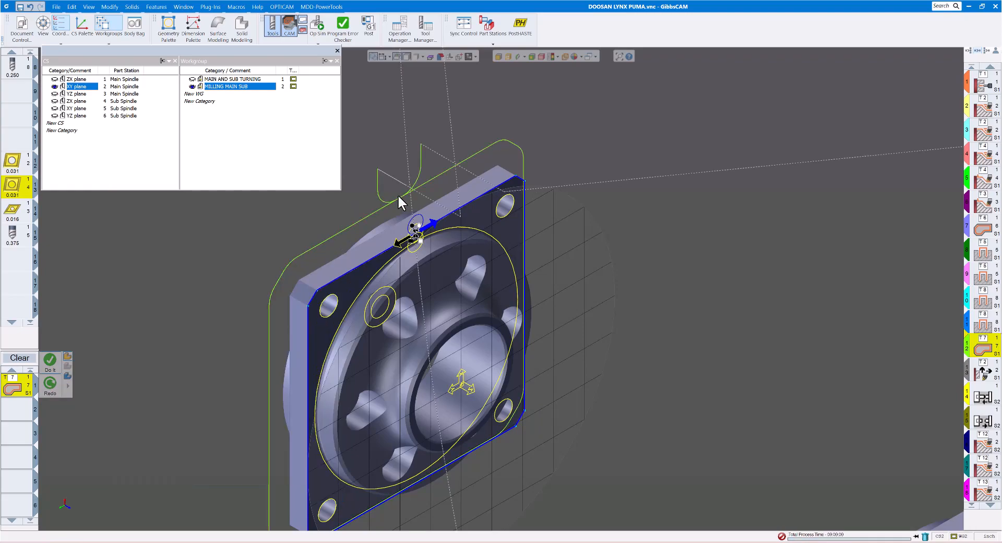
Start the operation simulation and enable a stop before operation 12
{"action": "scroll", "coordinate": [437, 215], "scroll_direction": "down", "scroll_amount": 5}
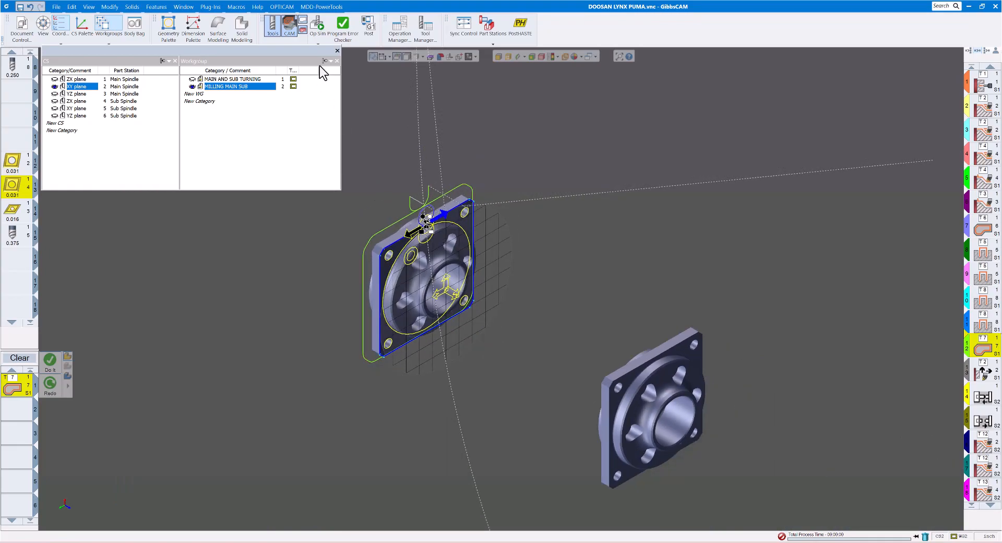
{"action": "left_click", "coordinate": [312, 28]}
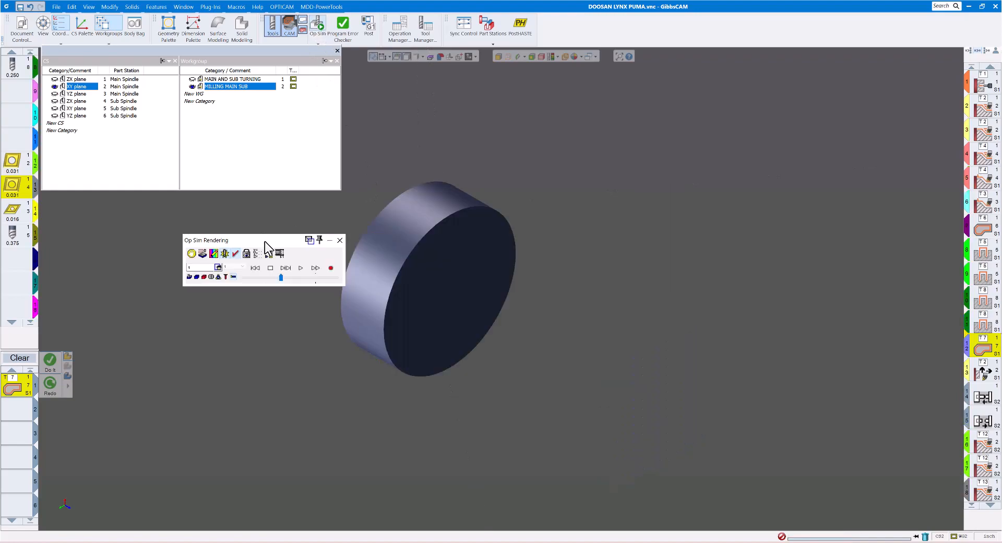
{"action": "left_click_drag", "start_coordinate": [238, 241], "coordinate": [237, 240]}
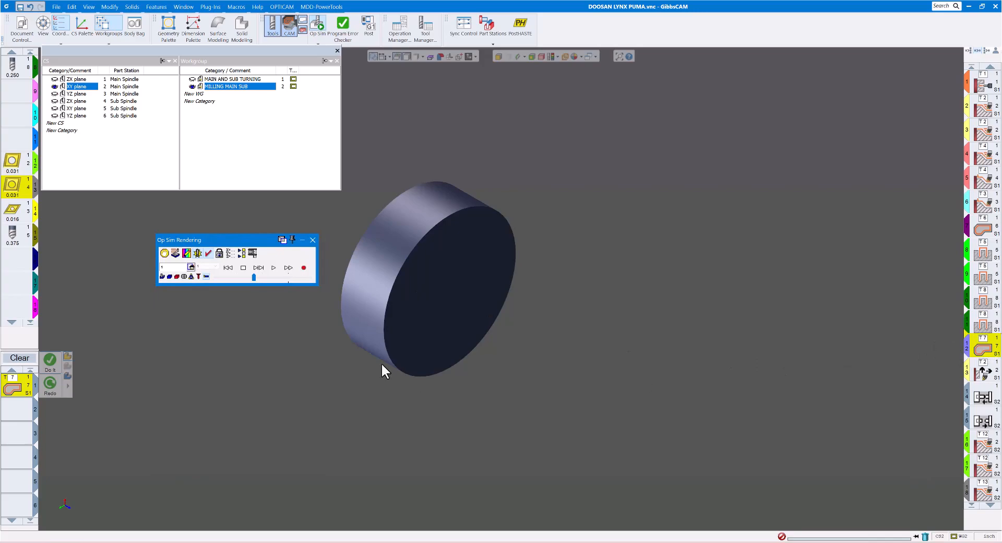
{"action": "left_click", "coordinate": [164, 254]}
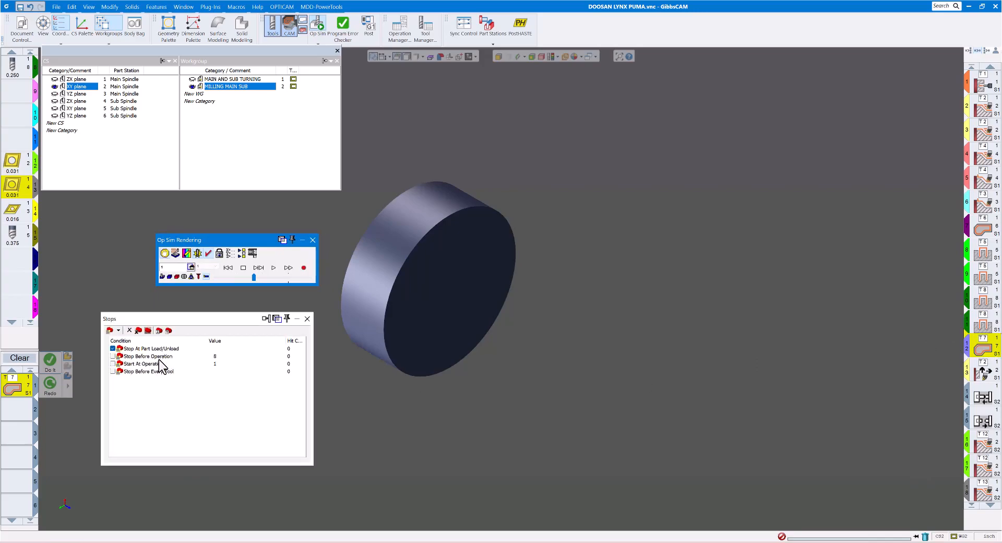
{"action": "double_click", "coordinate": [215, 356]}
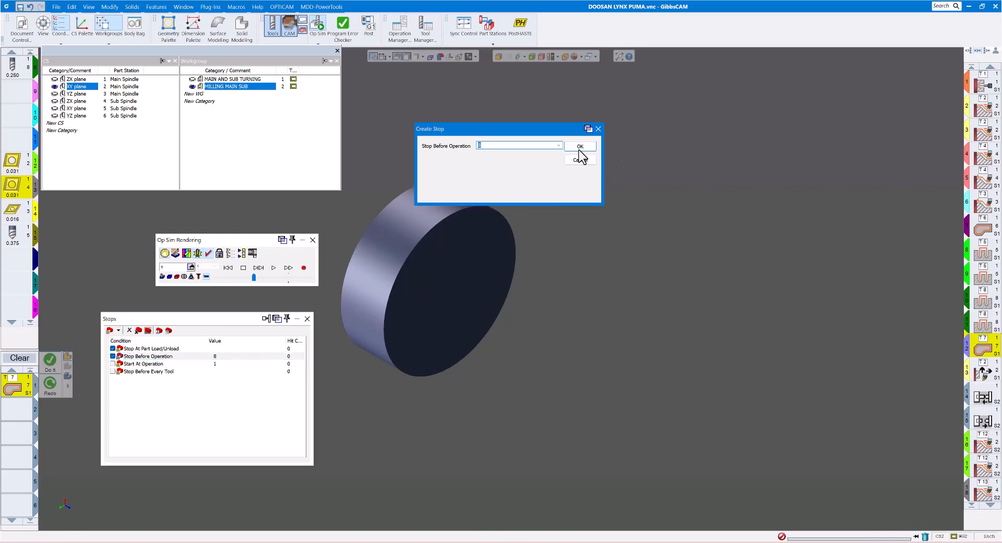
{"action": "left_click", "coordinate": [558, 146]}
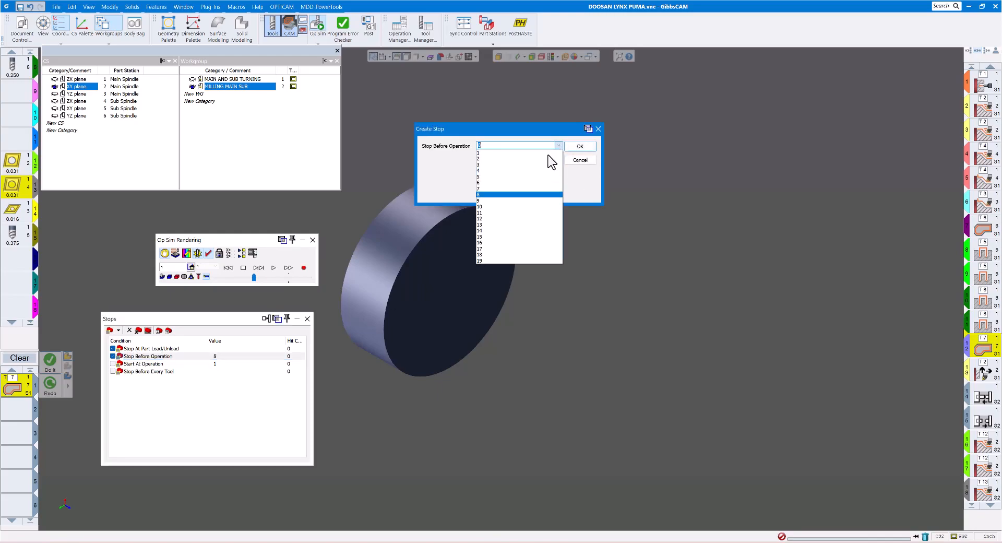
{"action": "left_click", "coordinate": [480, 220]}
{"action": "left_click", "coordinate": [574, 149]}
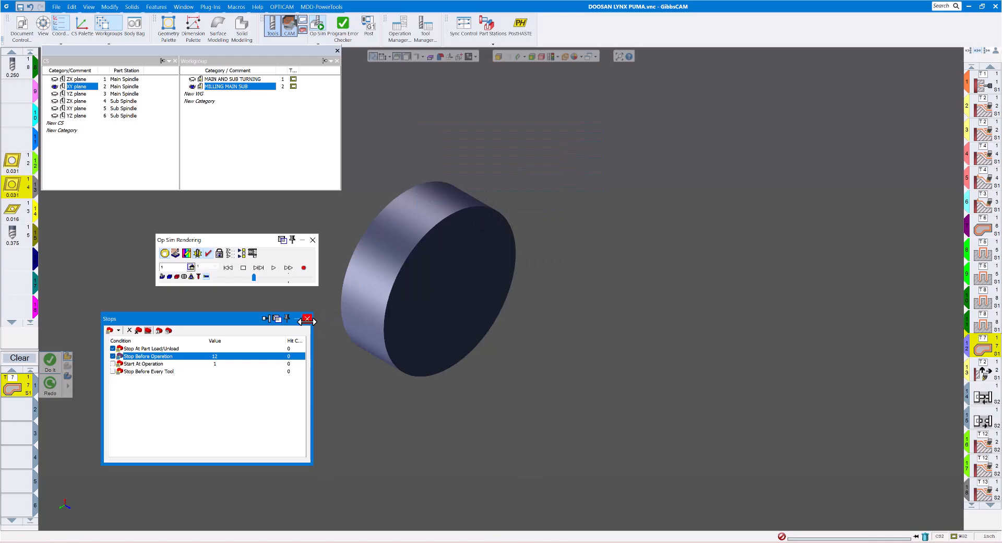
Run the simulation up to the stop, continue more slowly through the square contour of operation 12, and close the simulation
{"action": "left_click", "coordinate": [307, 318]}
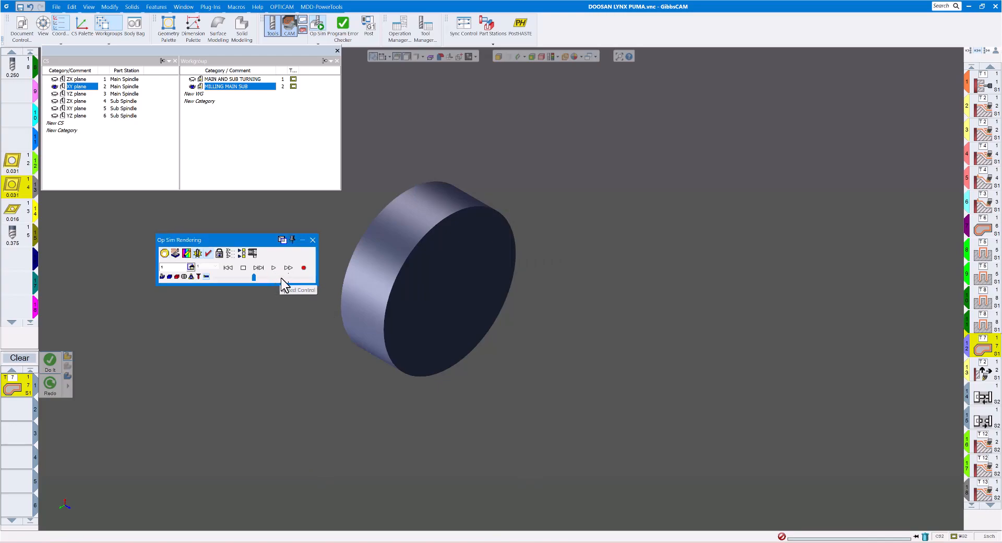
{"action": "left_click", "coordinate": [274, 267]}
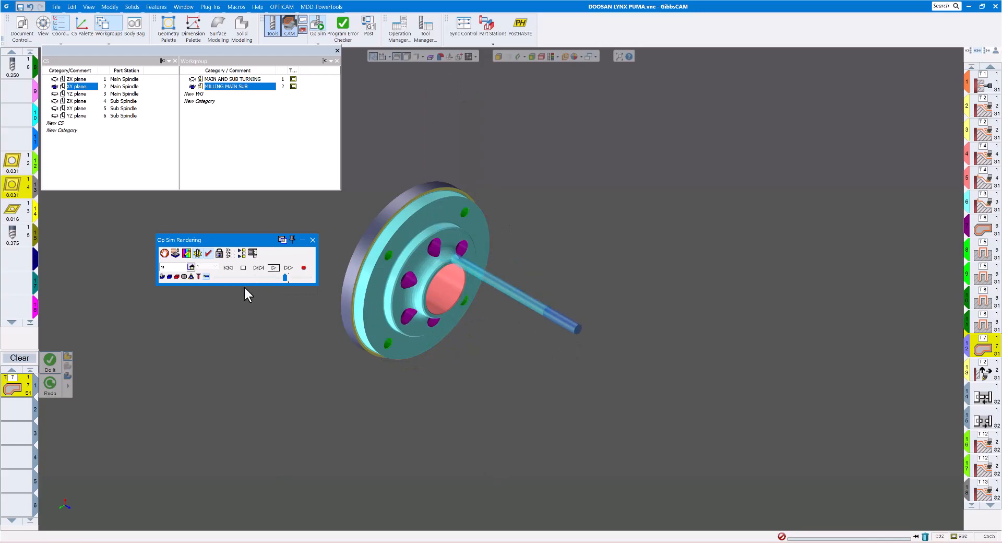
{"action": "left_click", "coordinate": [238, 277]}
{"action": "left_click", "coordinate": [274, 268]}
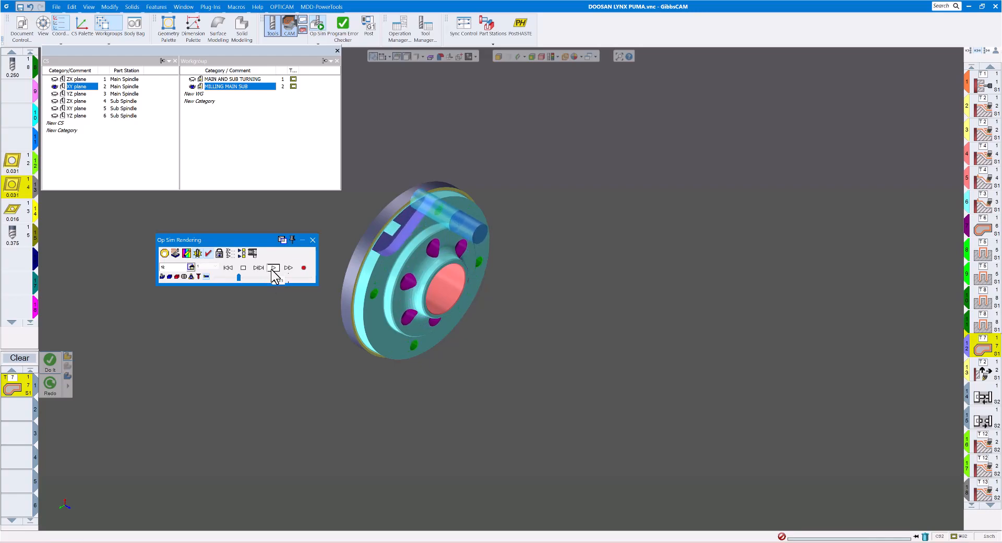
{"action": "left_click", "coordinate": [249, 277]}
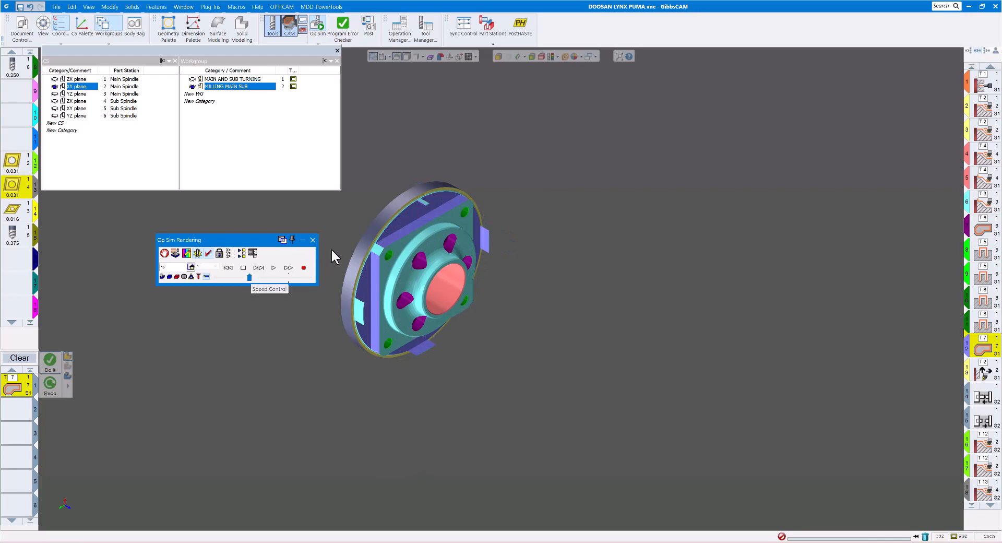
{"action": "left_click", "coordinate": [312, 239]}
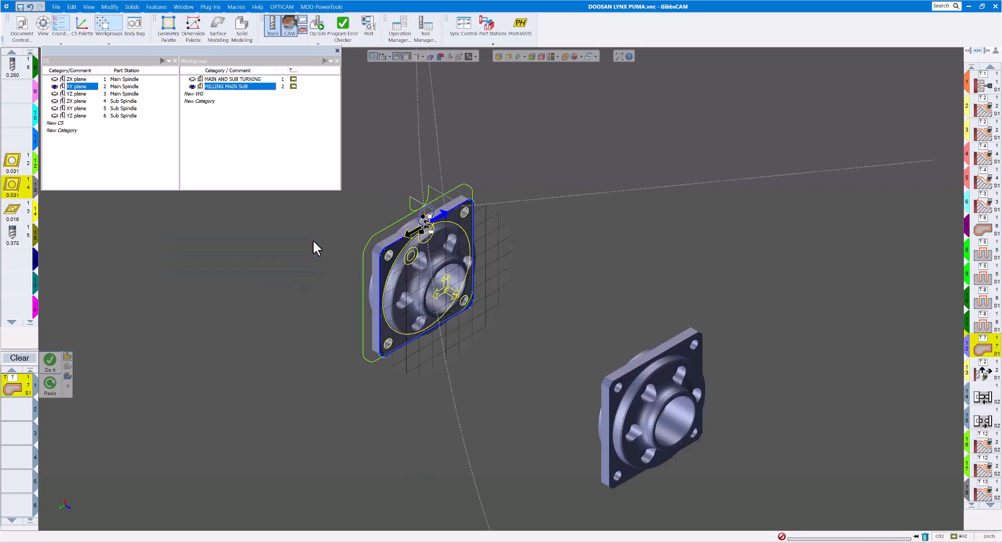
Set the contour process to 2 extra offsets with an extra stepover of 0.2
{"action": "double_click", "coordinate": [16, 390]}
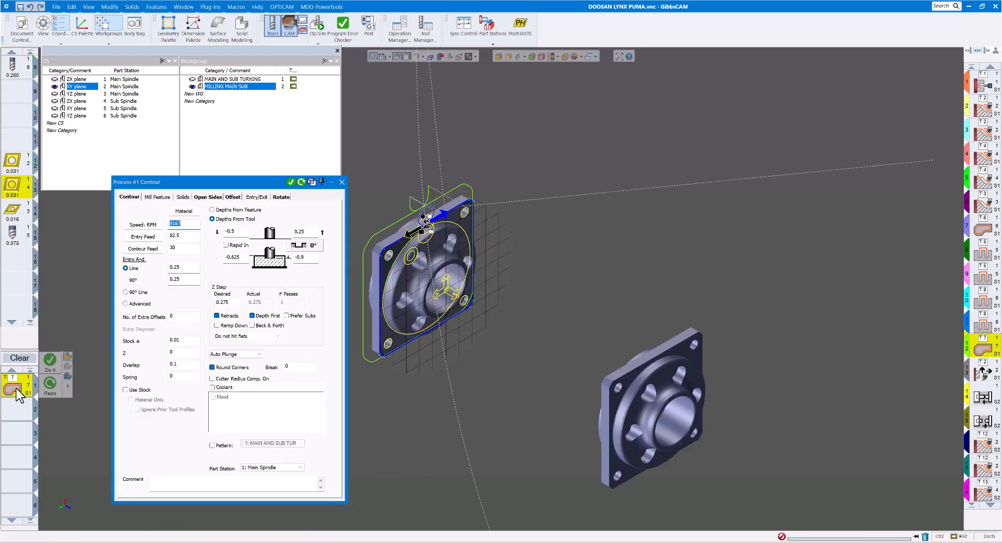
{"action": "double_click", "coordinate": [180, 317]}
{"action": "type", "text": "2"}
{"action": "double_click", "coordinate": [172, 327]}
{"action": "left_click", "coordinate": [342, 182]}
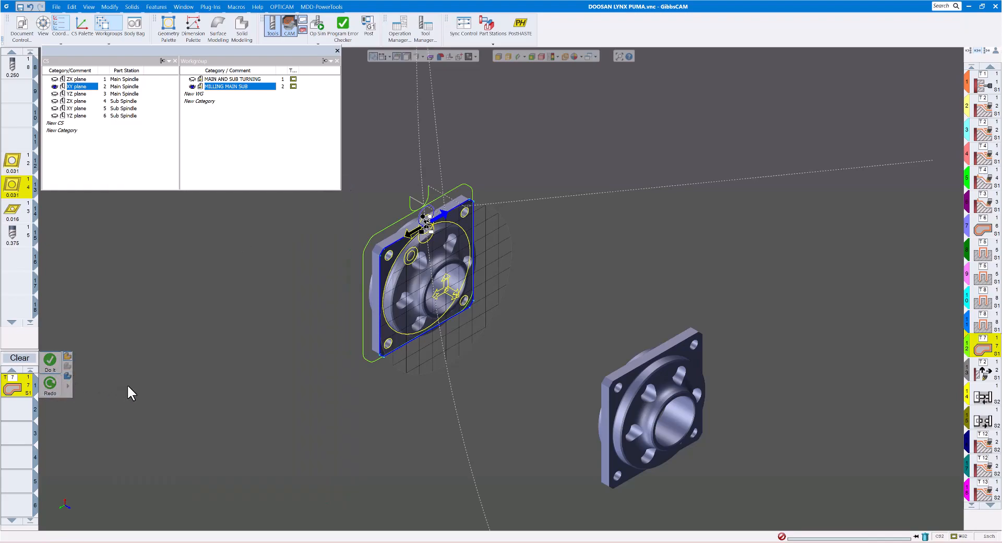
Add a second mill contour process using the existing tool 7
{"action": "left_click", "coordinate": [19, 408]}
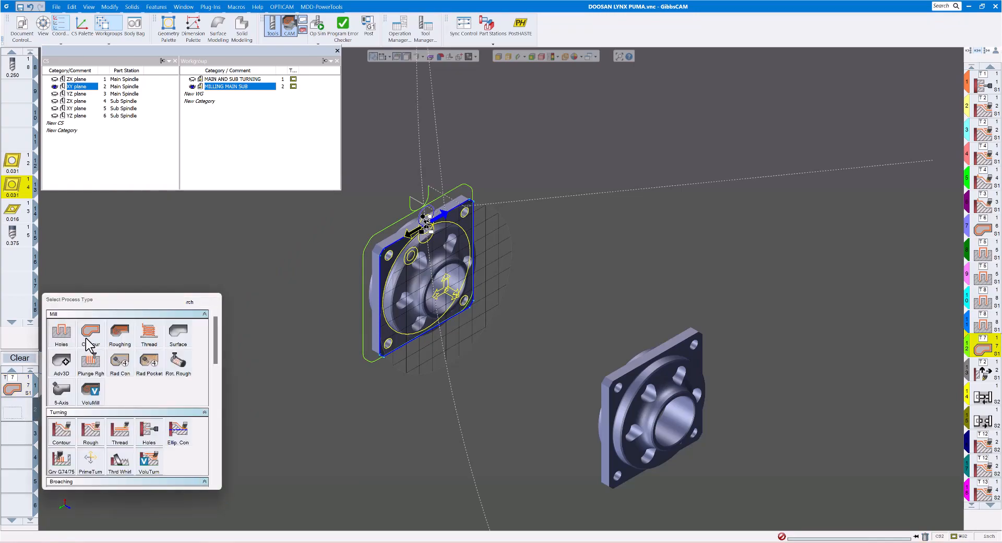
{"action": "left_click", "coordinate": [90, 337]}
{"action": "mouse_move", "coordinate": [91, 342]}
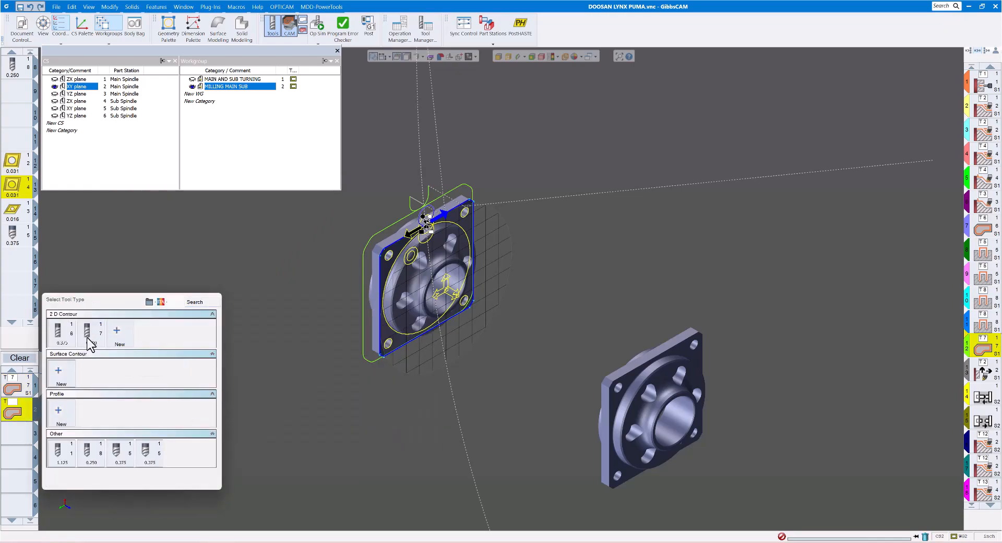
{"action": "left_click", "coordinate": [90, 337]}
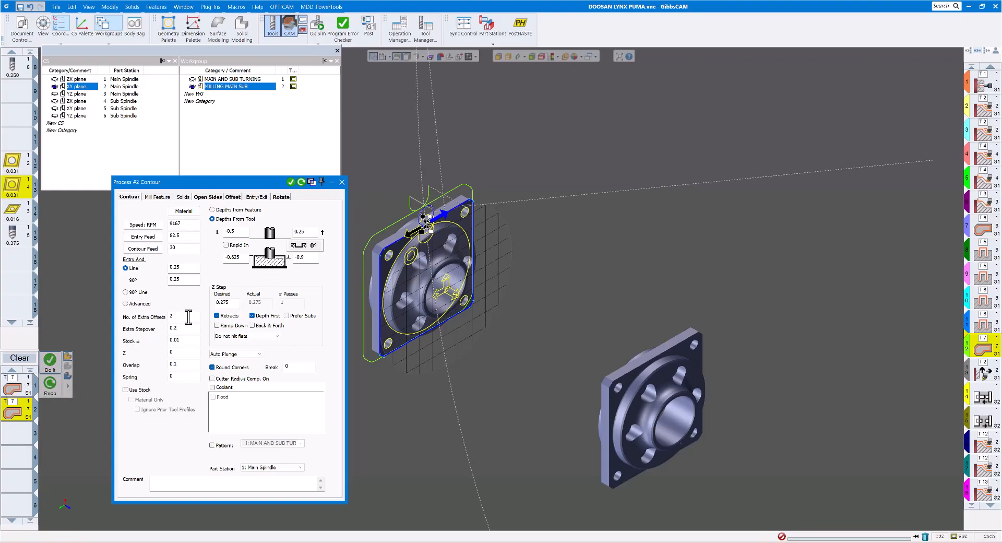
Set the second contour's extra offsets and stock to 0, and generate the toolpaths for both contour processes
{"action": "left_click", "coordinate": [171, 316]}
{"action": "type", "text": "0"}
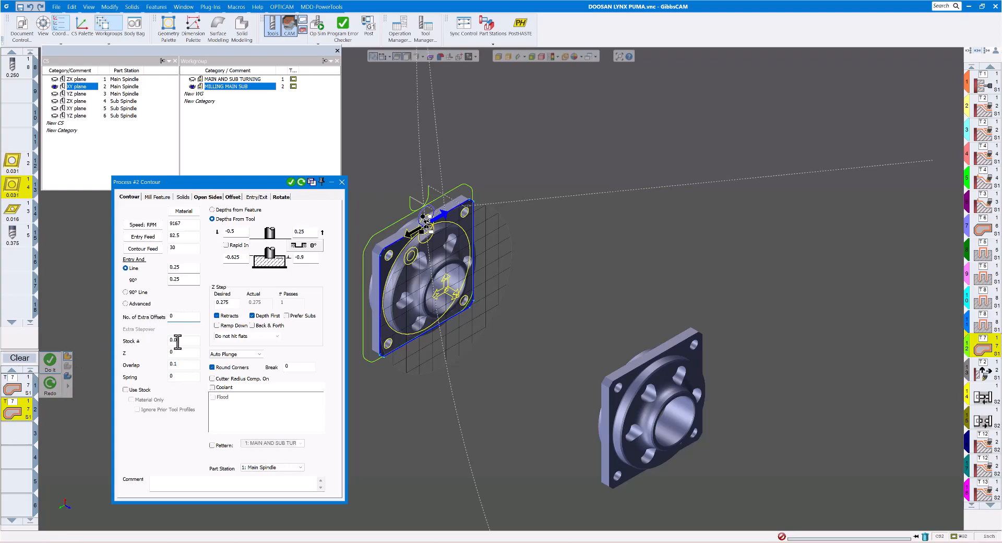
{"action": "key", "text": "Tab"}
{"action": "type", "text": "0"}
{"action": "left_click", "coordinate": [342, 182]}
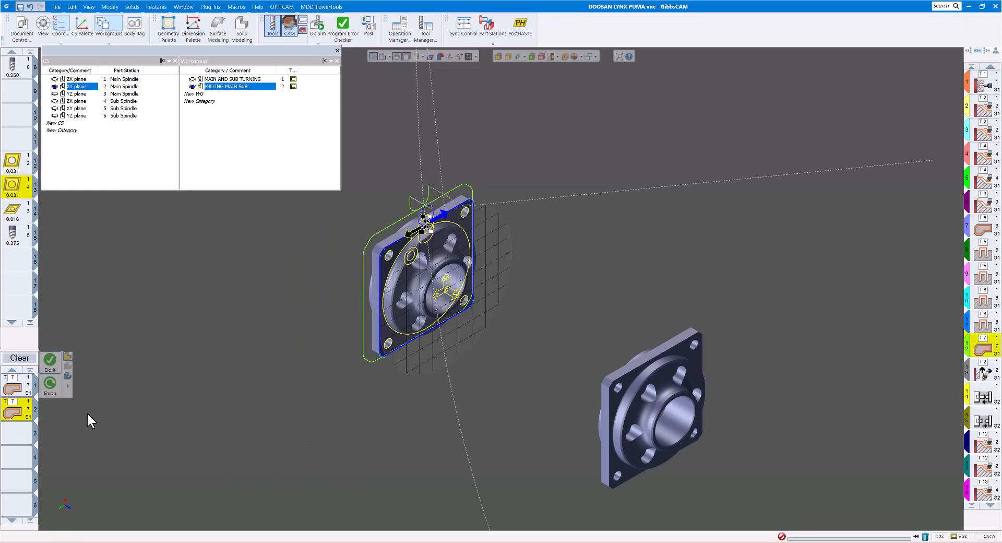
{"action": "left_click", "coordinate": [50, 361]}
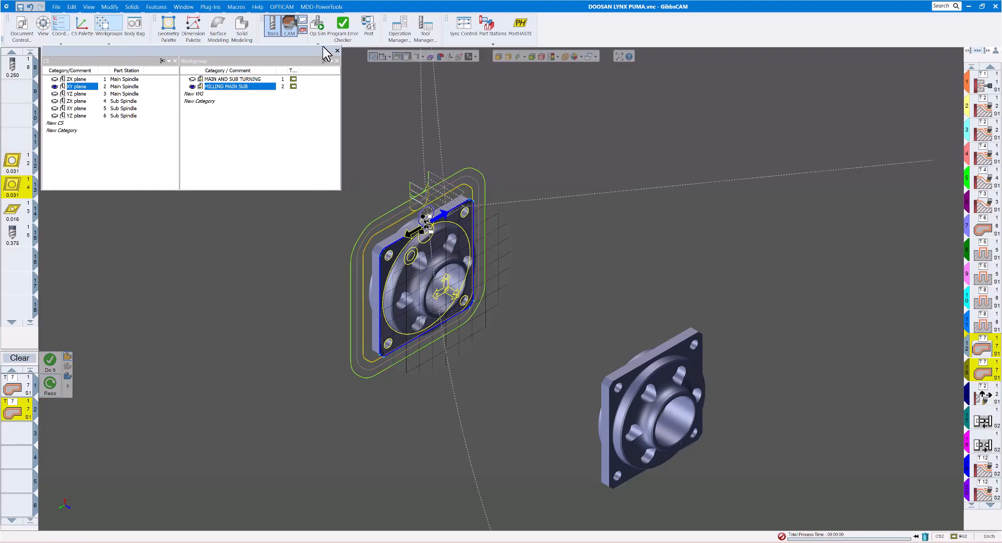
Simulate the program with both contour passes, speeding up playback during the square milling
{"action": "left_click", "coordinate": [319, 27]}
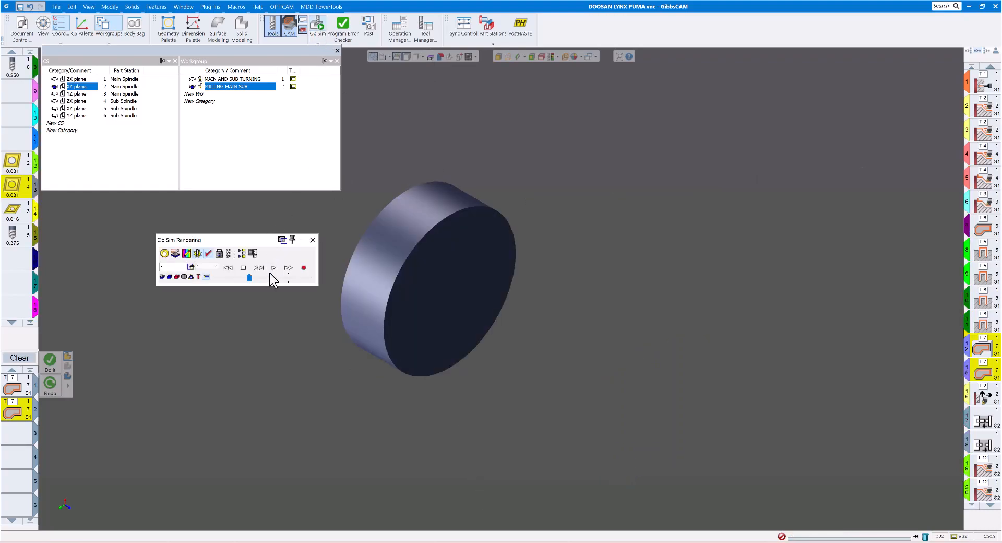
{"action": "left_click", "coordinate": [273, 268]}
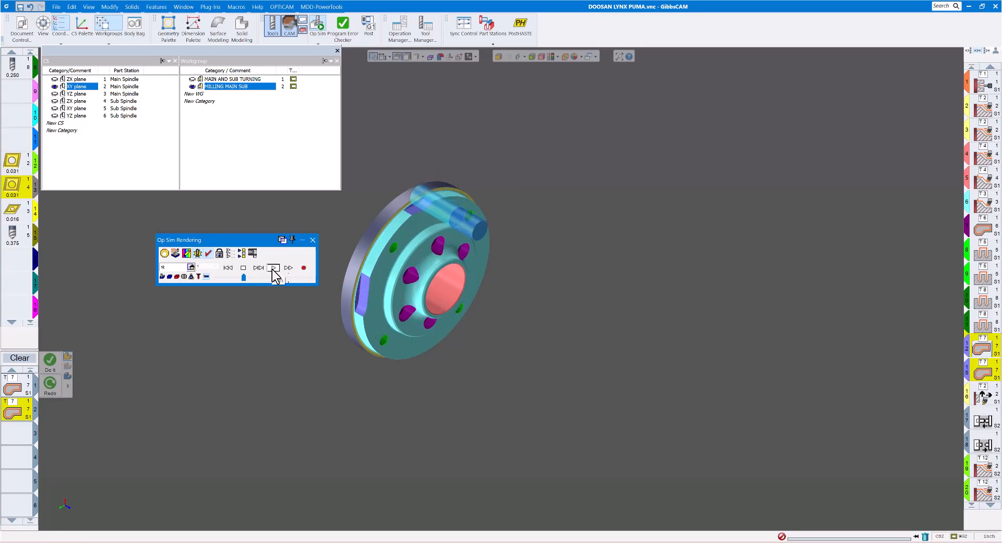
{"action": "left_click", "coordinate": [258, 277]}
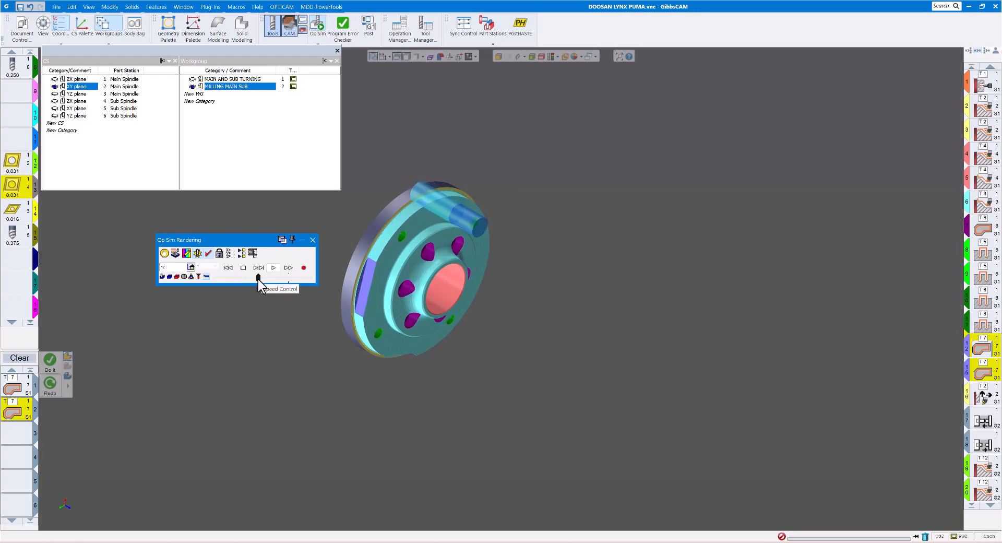
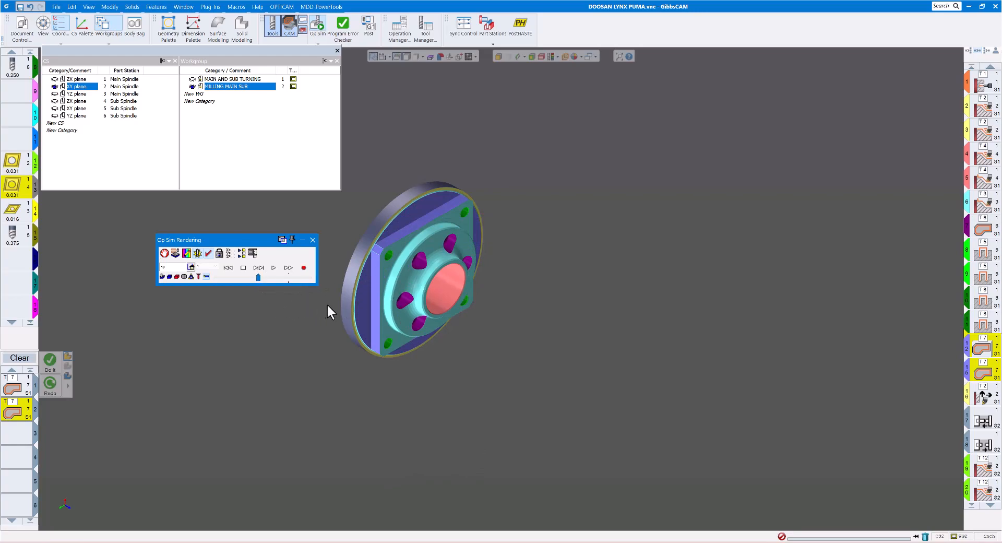
Display the sub spindle part in the simulation, replay the program through the square milling to its end, and close the simulation
{"action": "scroll", "coordinate": [328, 305], "scroll_direction": "down", "scroll_amount": 2}
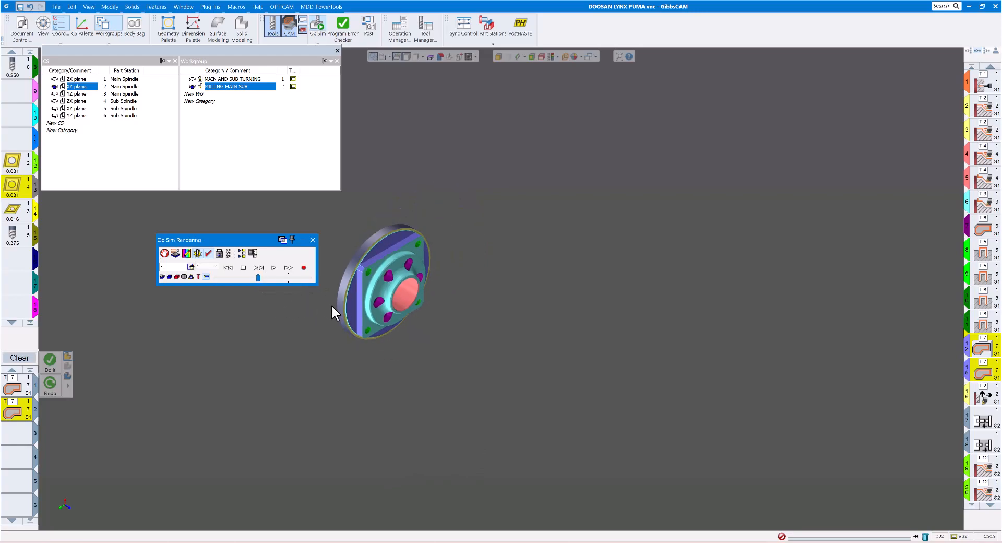
{"action": "left_click", "coordinate": [493, 44]}
{"action": "left_click", "coordinate": [484, 65]}
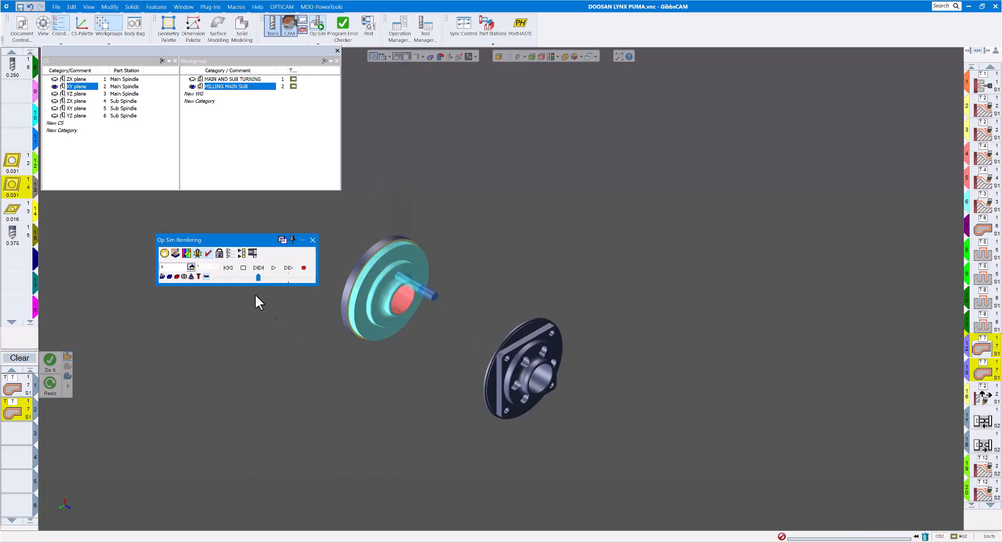
{"action": "left_click_drag", "start_coordinate": [266, 278], "coordinate": [269, 277]}
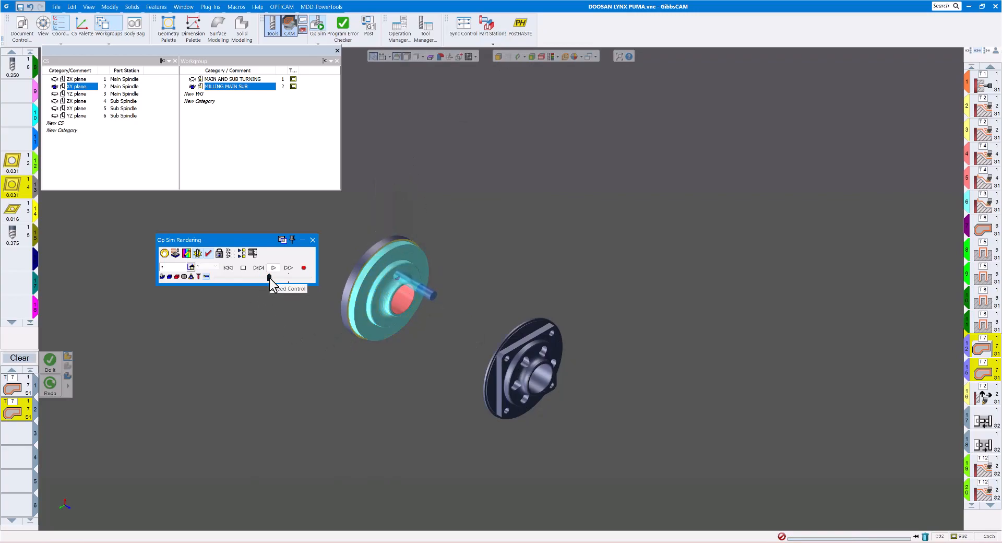
{"action": "left_click_drag", "start_coordinate": [277, 278], "coordinate": [280, 277]}
{"action": "left_click_drag", "start_coordinate": [287, 277], "coordinate": [293, 276]}
{"action": "left_click", "coordinate": [228, 268]}
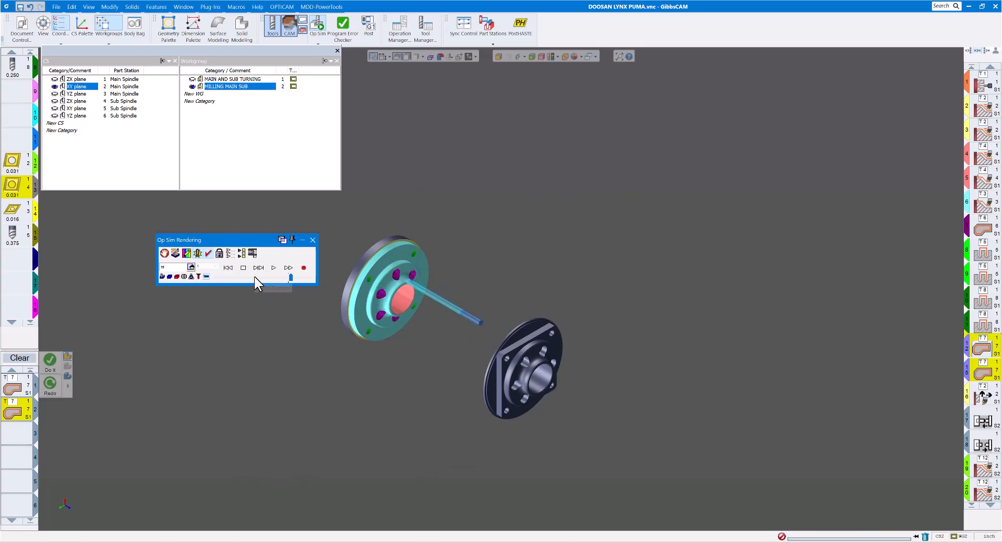
{"action": "left_click", "coordinate": [274, 268]}
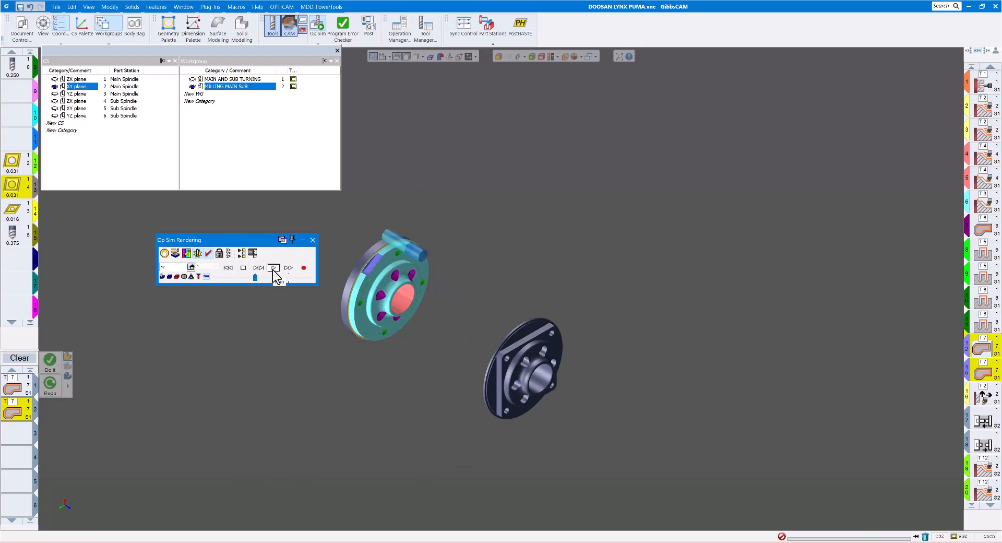
{"action": "left_click", "coordinate": [268, 277]}
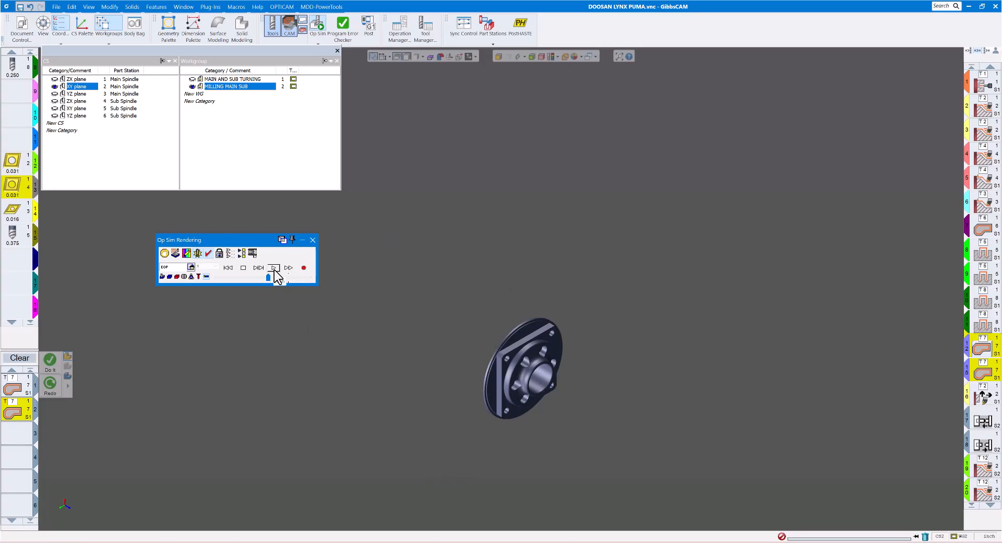
{"action": "left_click", "coordinate": [313, 240]}
Examine the main and sub spindle parts from the side and inspect the back face of the sub spindle flange
{"action": "middle_click_drag", "start_coordinate": [378, 280], "coordinate": [391, 267]}
{"action": "mouse_move", "coordinate": [62, 497]}
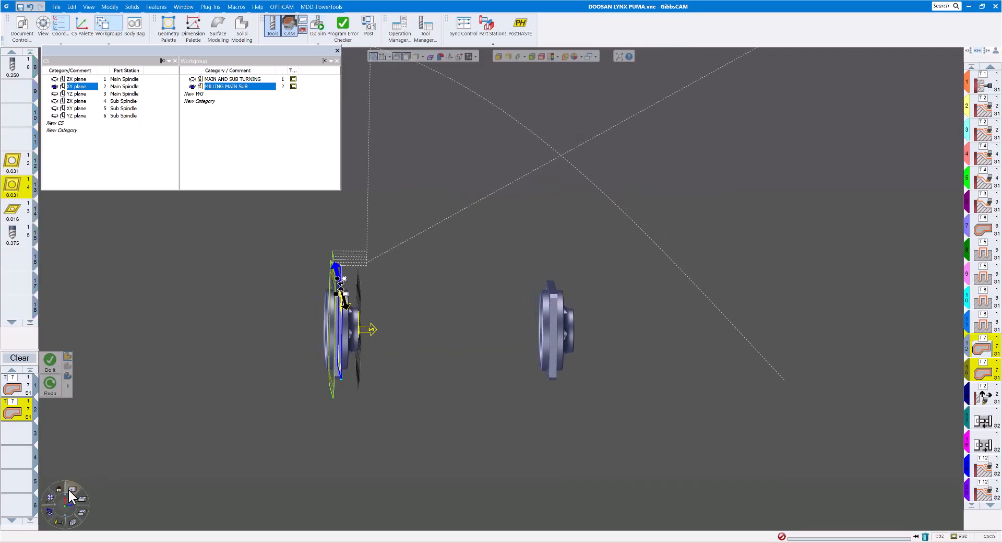
{"action": "left_click", "coordinate": [49, 493]}
{"action": "scroll", "coordinate": [389, 329], "scroll_direction": "down", "scroll_amount": 3}
{"action": "middle_click_drag", "start_coordinate": [385, 342], "coordinate": [472, 347]}
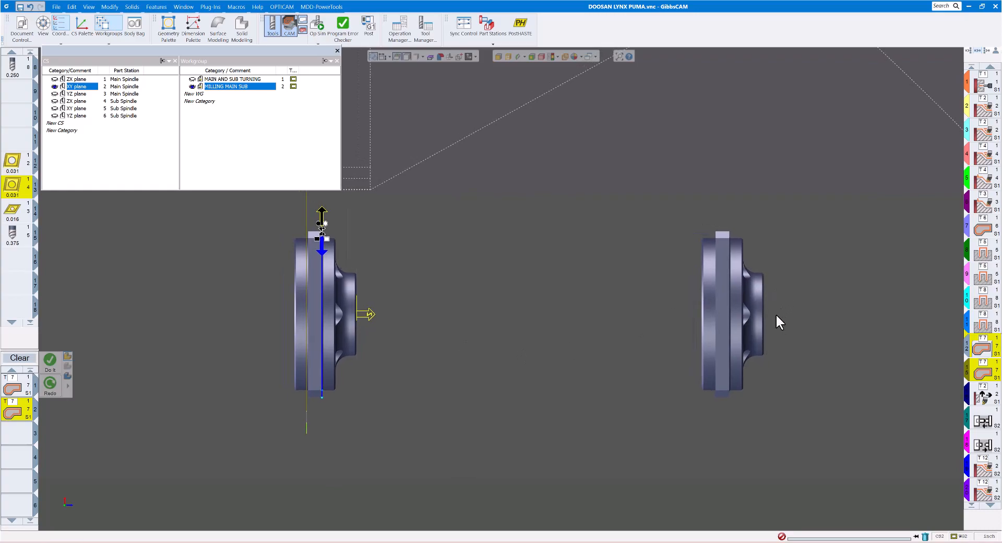
{"action": "scroll", "coordinate": [985, 405], "scroll_direction": "down", "scroll_amount": 4}
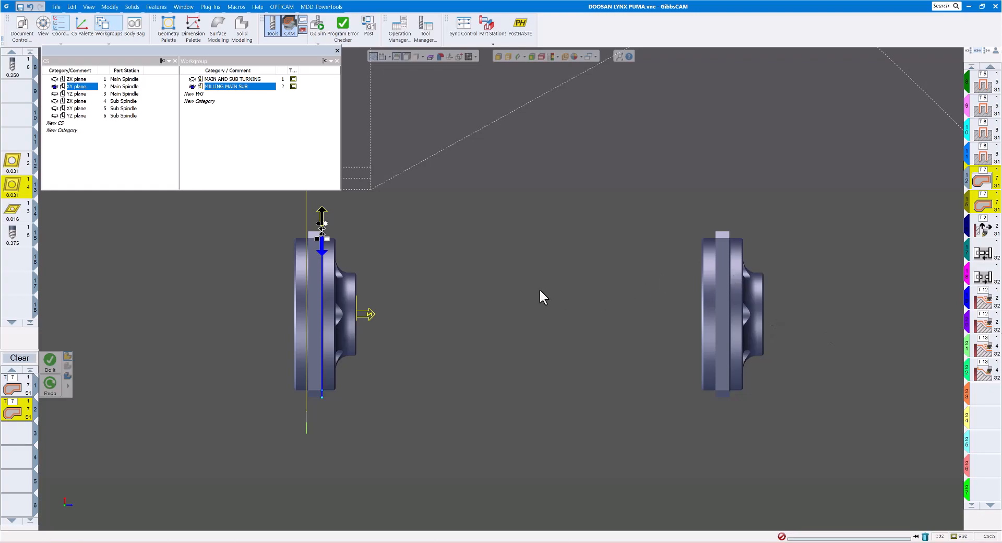
{"action": "middle_click_drag", "start_coordinate": [553, 267], "coordinate": [756, 352]}
{"action": "middle_click_drag", "start_coordinate": [719, 242], "coordinate": [551, 233]}
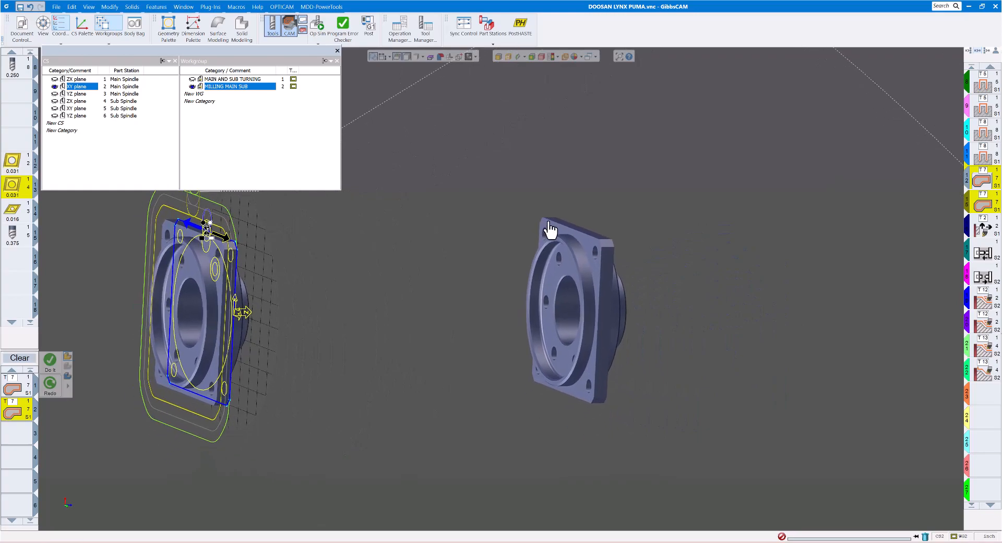
{"action": "scroll", "coordinate": [565, 274], "scroll_direction": "up", "scroll_amount": 4}
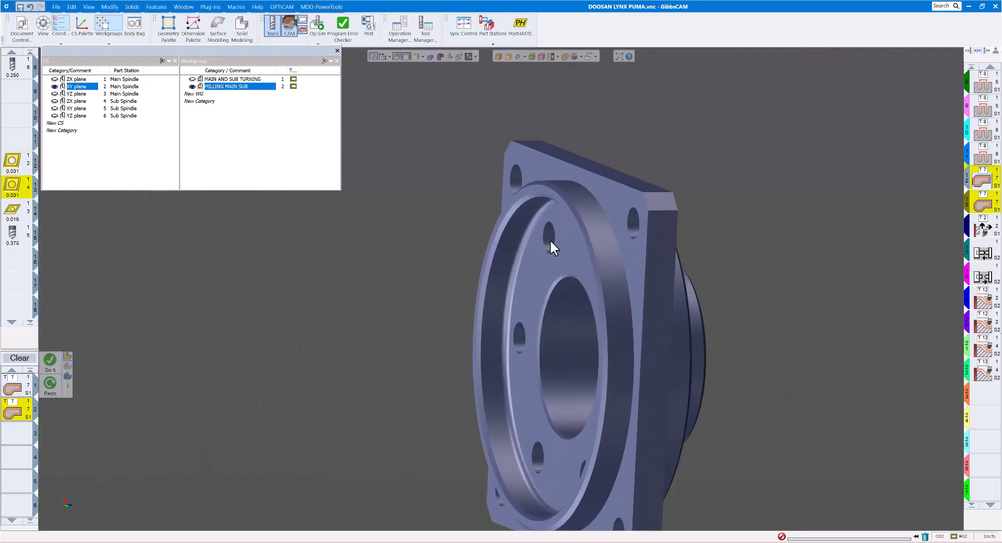
{"action": "scroll", "coordinate": [603, 248], "scroll_direction": "down", "scroll_amount": 4}
{"action": "middle_click_drag", "start_coordinate": [603, 248], "coordinate": [601, 323]}
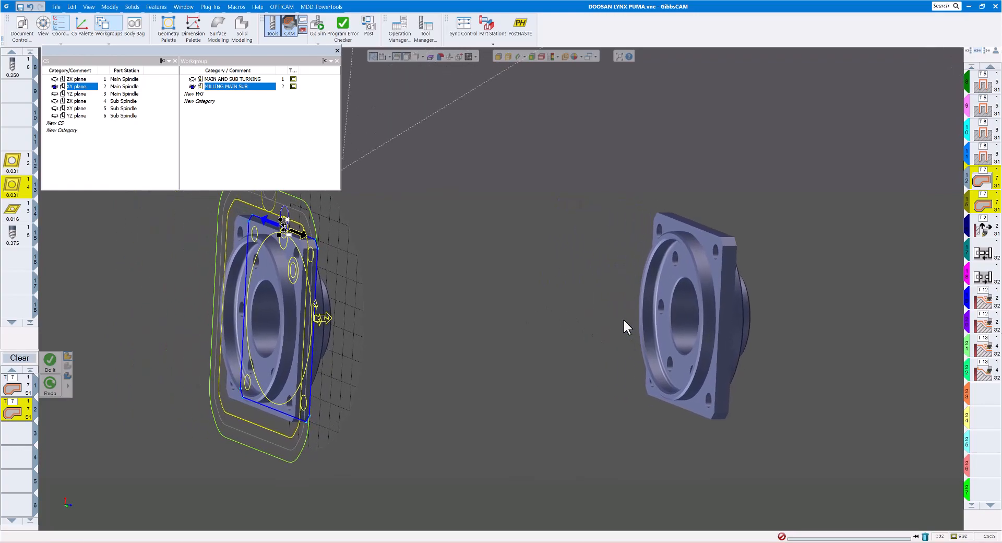
Clear the process list and activate the sub spindle XY plane (CS 5) with the MILLING MAIN SUB workgroup
{"action": "left_click", "coordinate": [19, 358]}
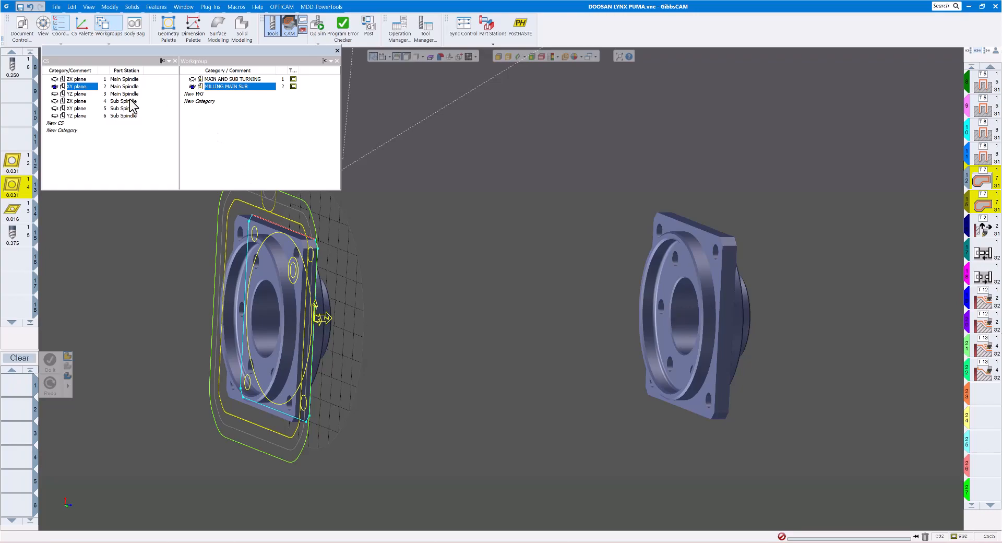
{"action": "left_click", "coordinate": [77, 108]}
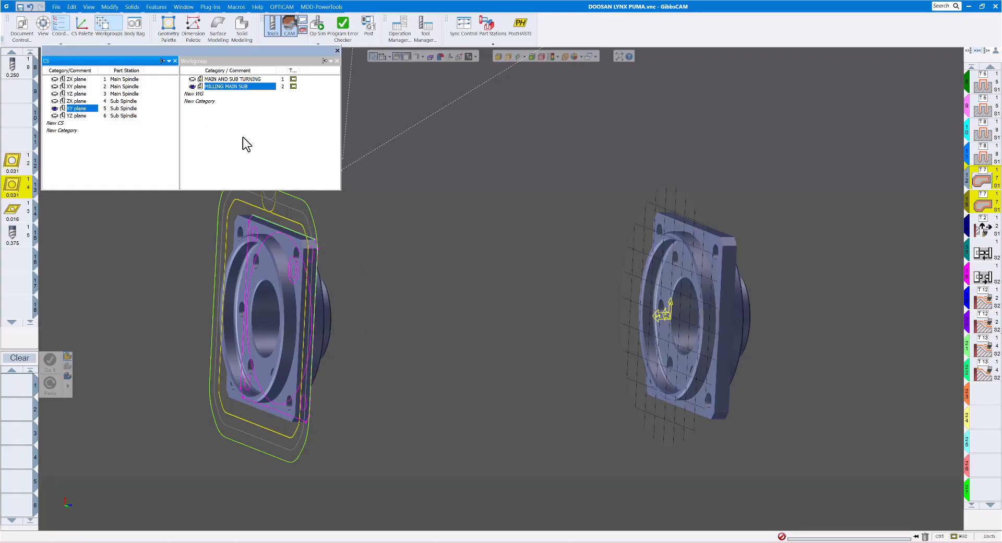
{"action": "left_click", "coordinate": [220, 88]}
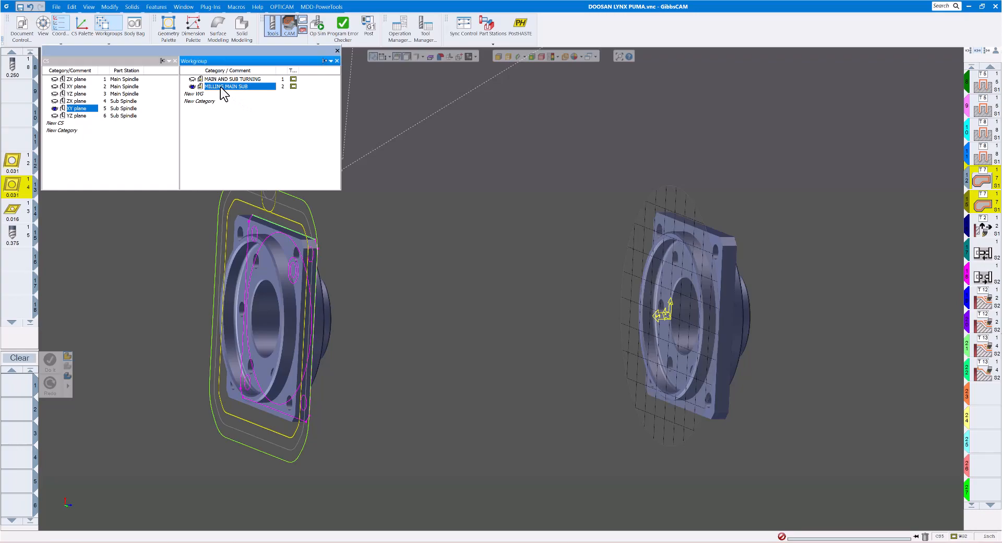
{"action": "key", "text": "Return"}
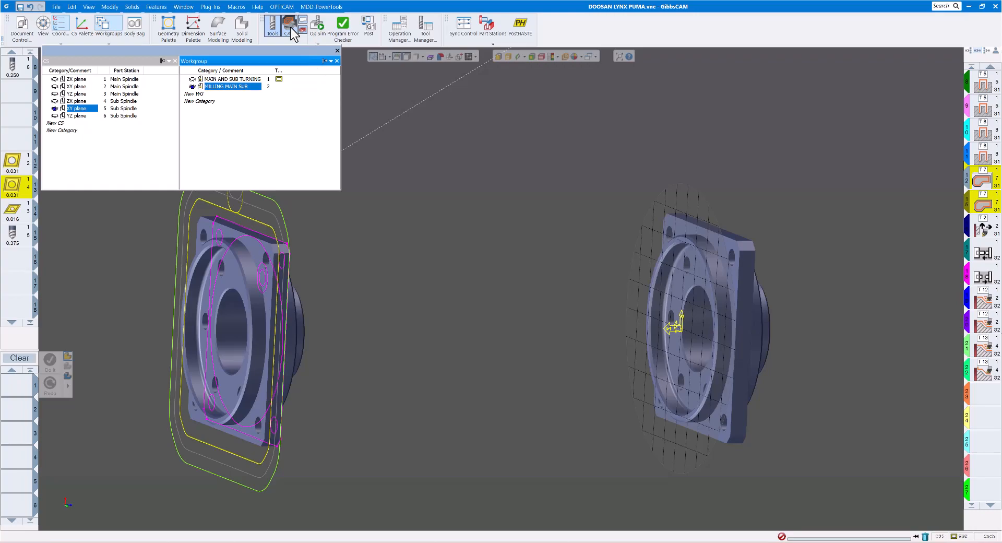
Extract the edges of the square flange face on the sub spindle part as geometry
{"action": "middle_click_drag", "start_coordinate": [569, 193], "coordinate": [513, 174]}
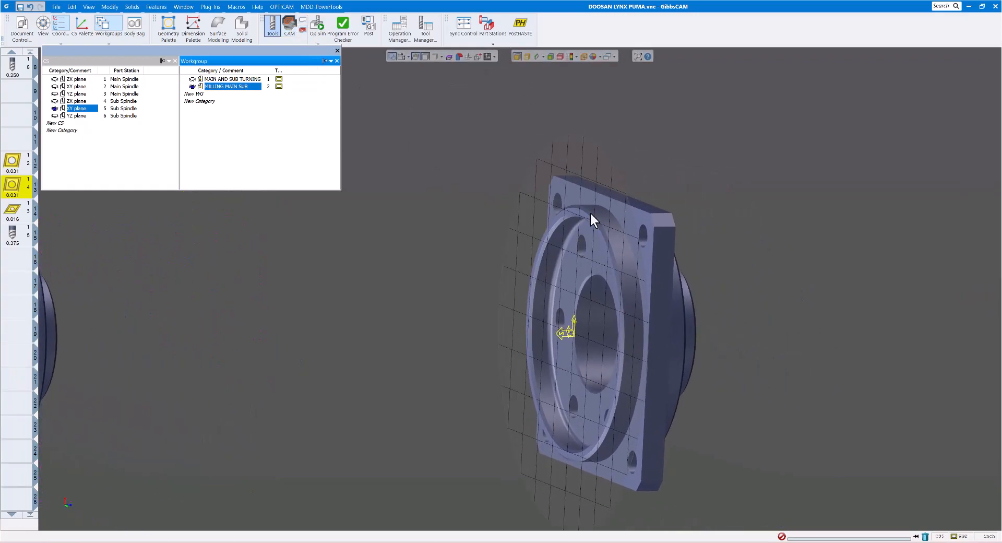
{"action": "left_click", "coordinate": [574, 198]}
{"action": "right_click", "coordinate": [575, 198]}
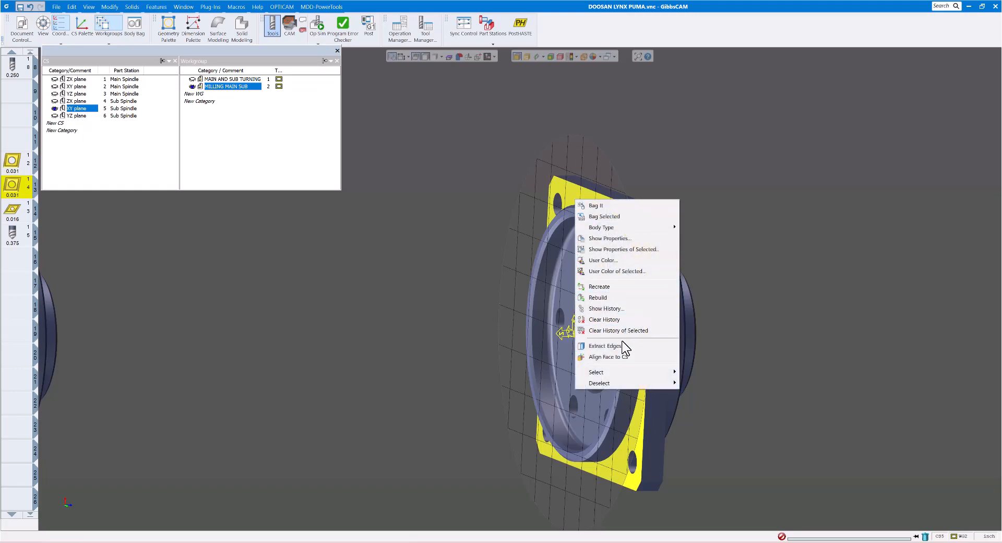
{"action": "left_click", "coordinate": [608, 345]}
{"action": "left_click", "coordinate": [510, 94]}
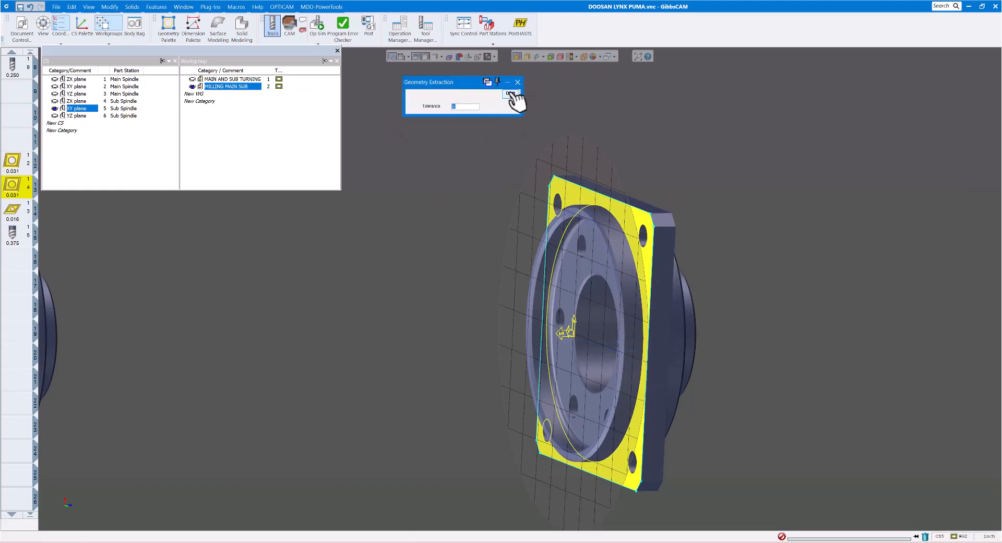
Extract the edges of the recessed inner bolt-hole face on the sub spindle part and close the geometry extraction
{"action": "scroll", "coordinate": [571, 261], "scroll_direction": "up", "scroll_amount": 3}
{"action": "left_click", "coordinate": [594, 256]}
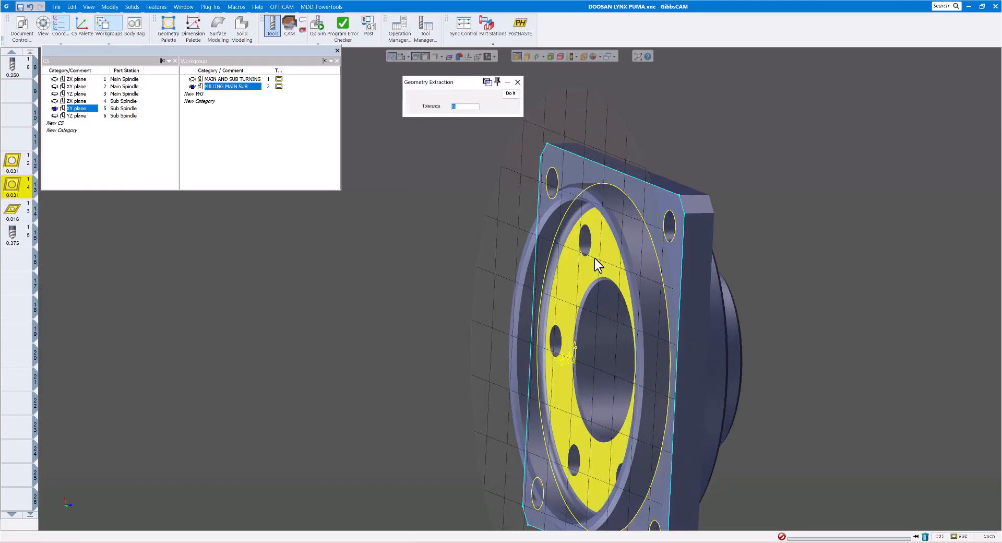
{"action": "left_click", "coordinate": [510, 93]}
{"action": "scroll", "coordinate": [659, 151], "scroll_direction": "down", "scroll_amount": 1}
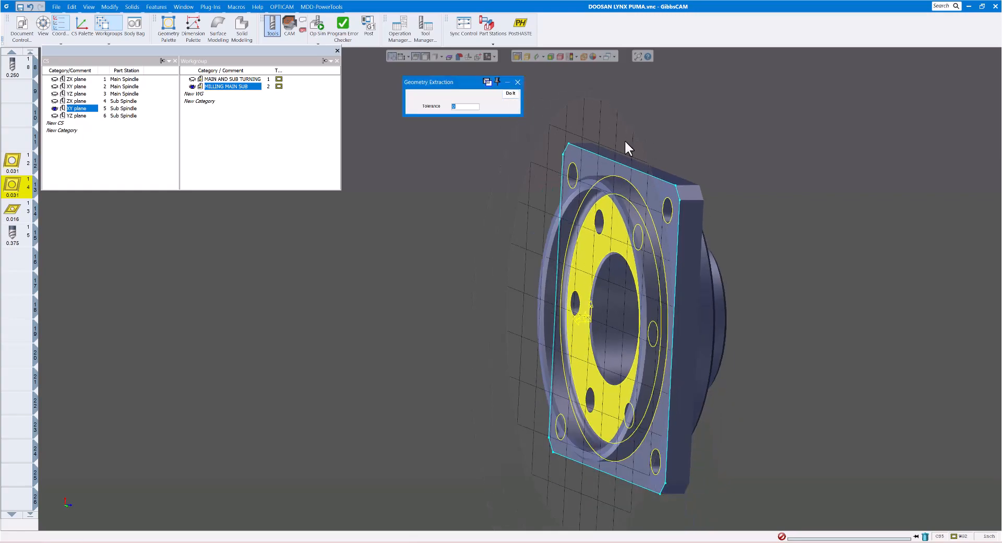
{"action": "left_click", "coordinate": [518, 82]}
{"action": "left_click", "coordinate": [507, 104]}
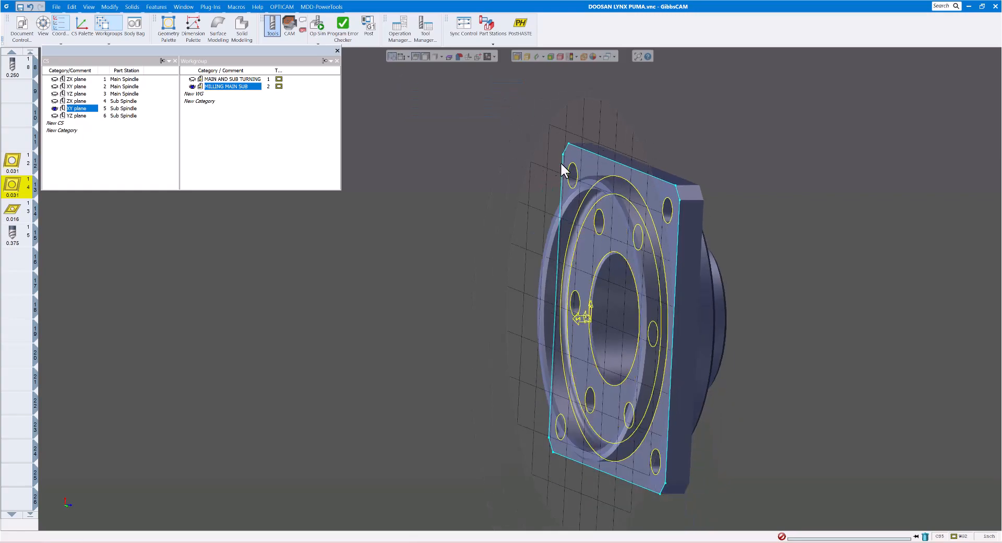
Delete the two large circles around the inner bolt holes from the extracted geometry and check that the square outline is one chain
{"action": "left_click", "coordinate": [646, 205]}
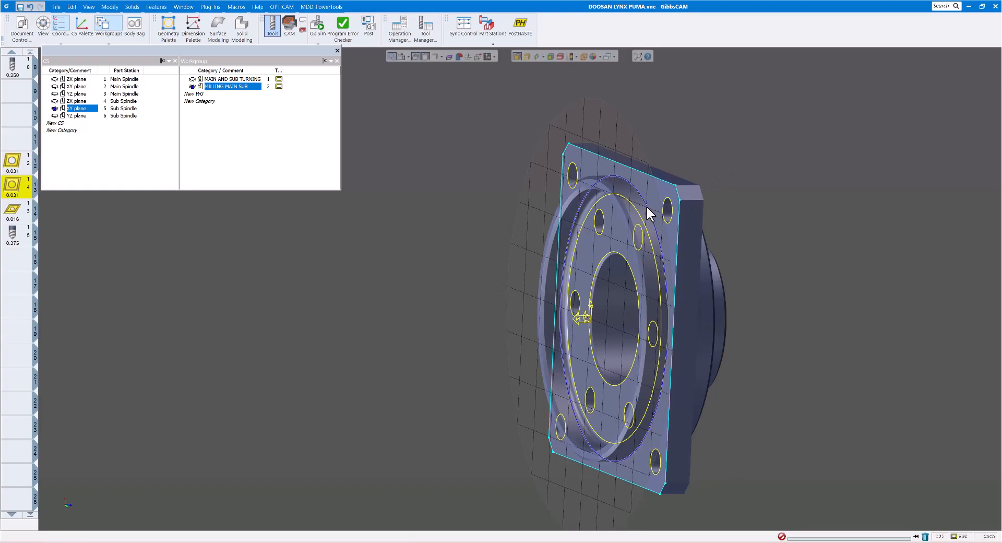
{"action": "left_click", "coordinate": [638, 214]}
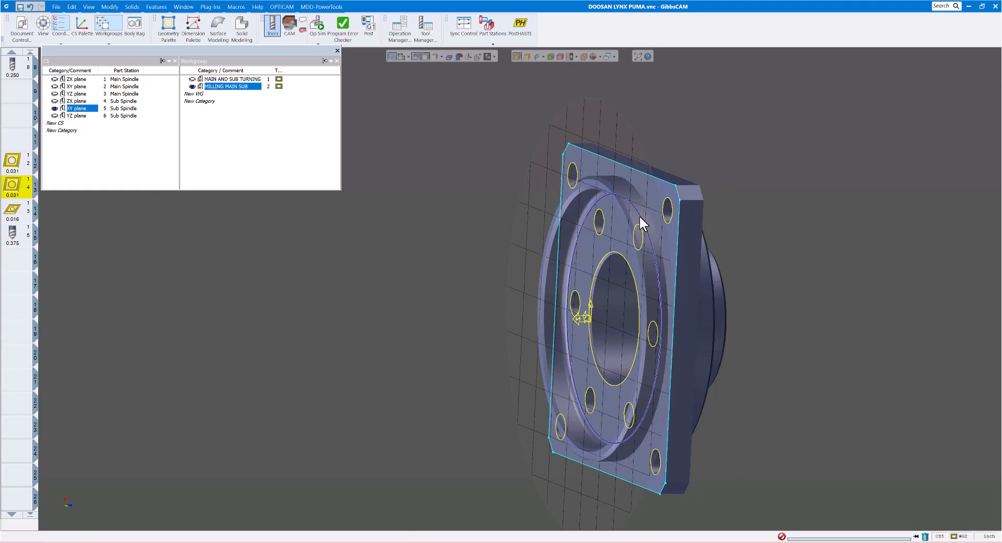
{"action": "left_click", "coordinate": [678, 195]}
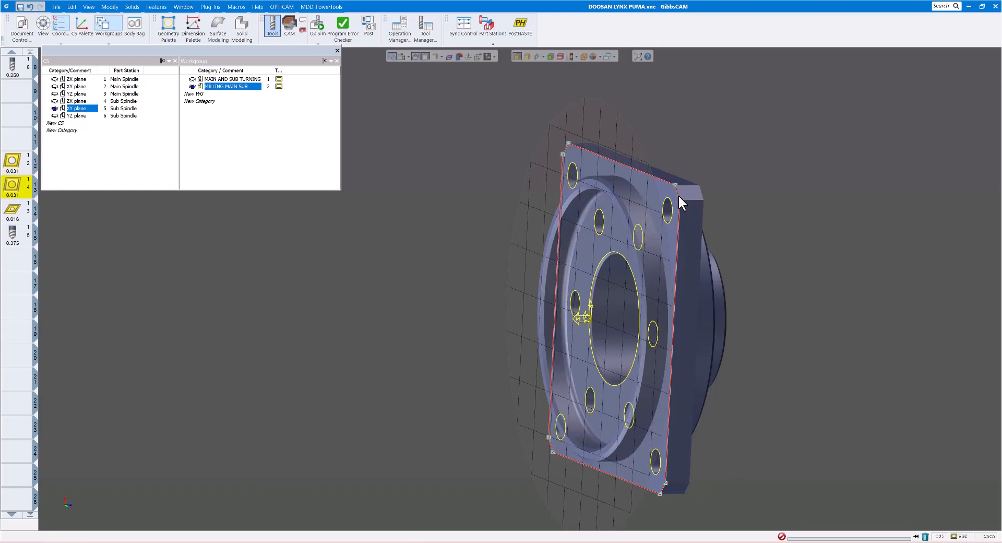
{"action": "left_click", "coordinate": [664, 133]}
{"action": "scroll", "coordinate": [640, 155], "scroll_direction": "down", "scroll_amount": 1}
{"action": "middle_click_drag", "start_coordinate": [648, 159], "coordinate": [454, 169]}
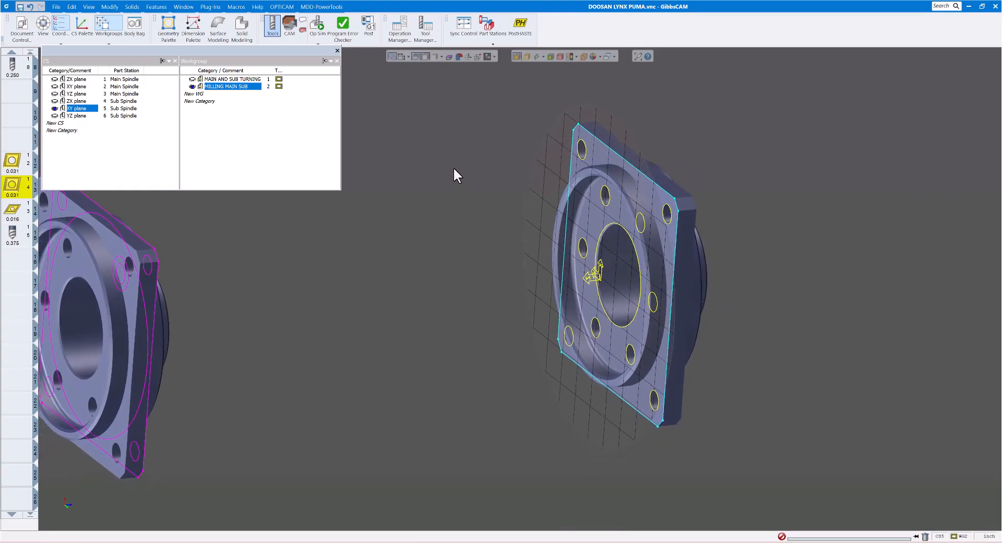
Create a Holes process using the 0.375 SUB SPINDLE-SPOT drill at position 5
{"action": "left_click", "coordinate": [290, 26]}
{"action": "left_click", "coordinate": [19, 389]}
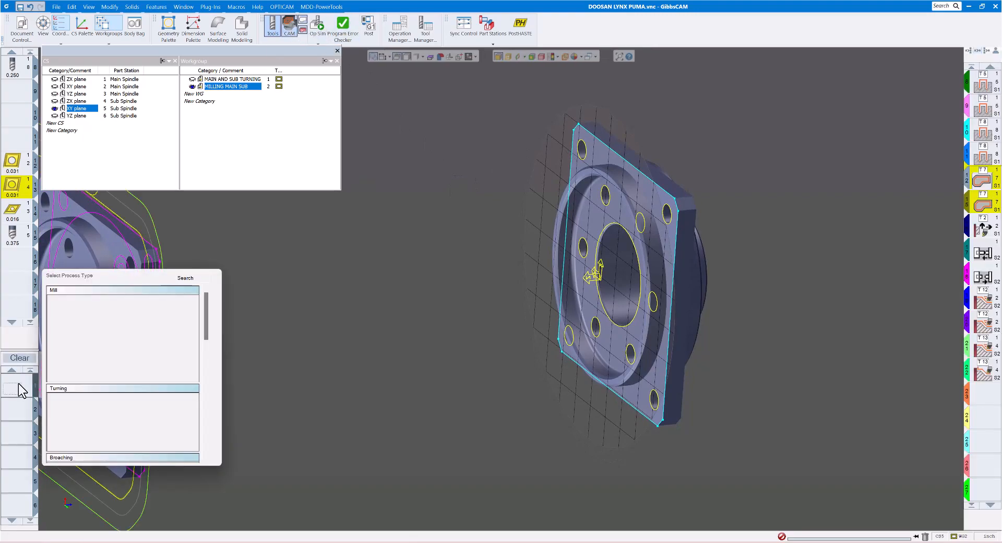
{"action": "left_click", "coordinate": [68, 317]}
{"action": "mouse_move", "coordinate": [67, 315]}
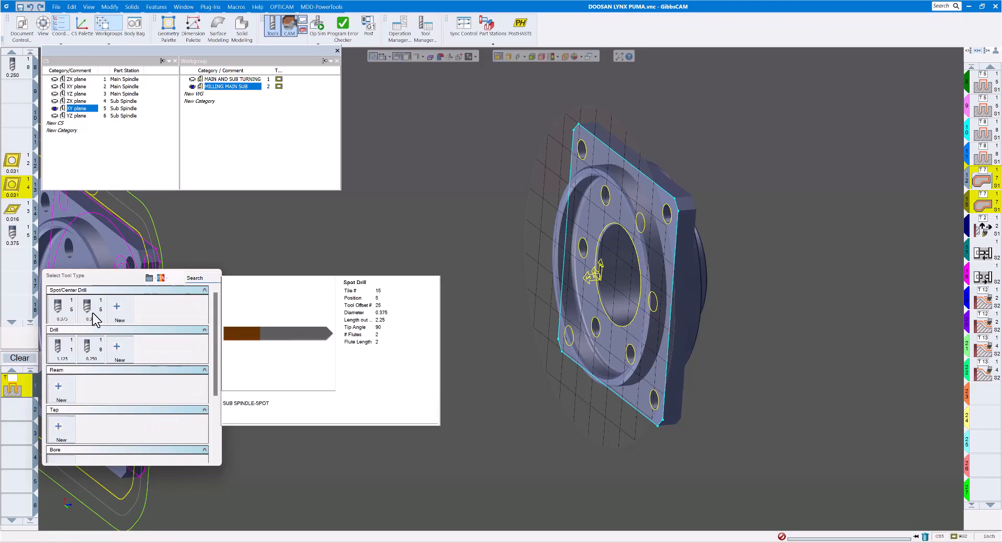
{"action": "left_click", "coordinate": [92, 312]}
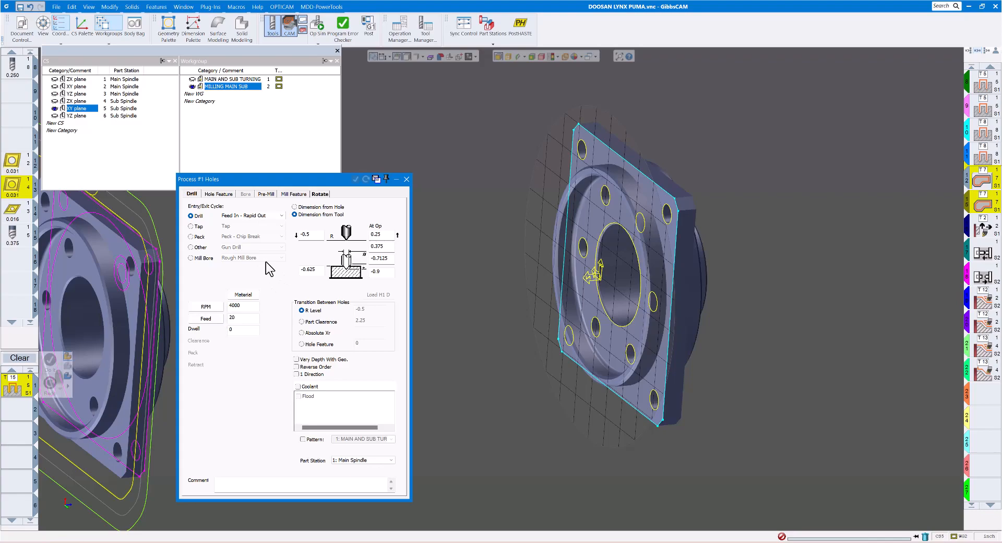
Assign the Holes process to part station 2: Sub Spindle and machining CS 5: XY plane - S2: Sub Spindle
{"action": "left_click", "coordinate": [334, 459]}
{"action": "left_click", "coordinate": [347, 474]}
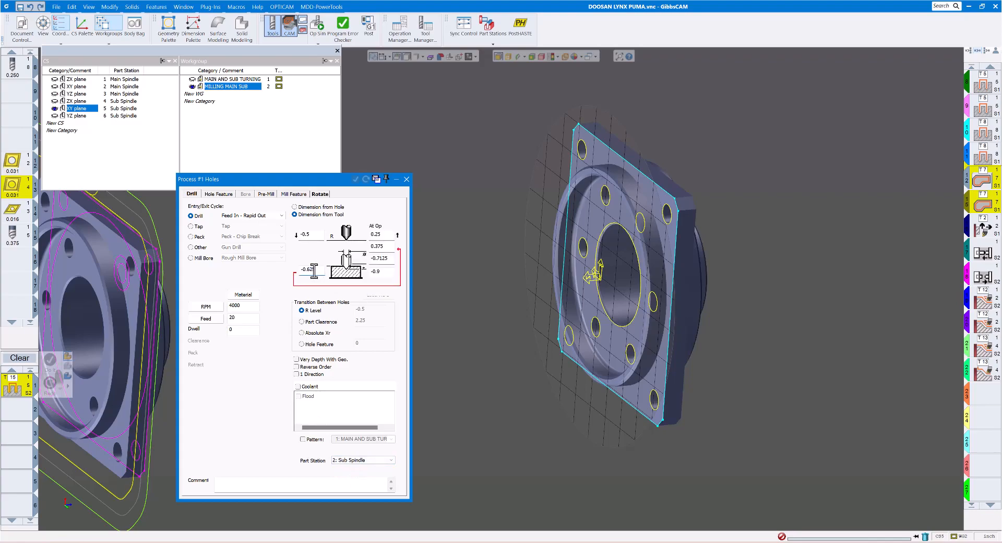
{"action": "type", "text": "1.5"}
{"action": "left_click", "coordinate": [320, 194]}
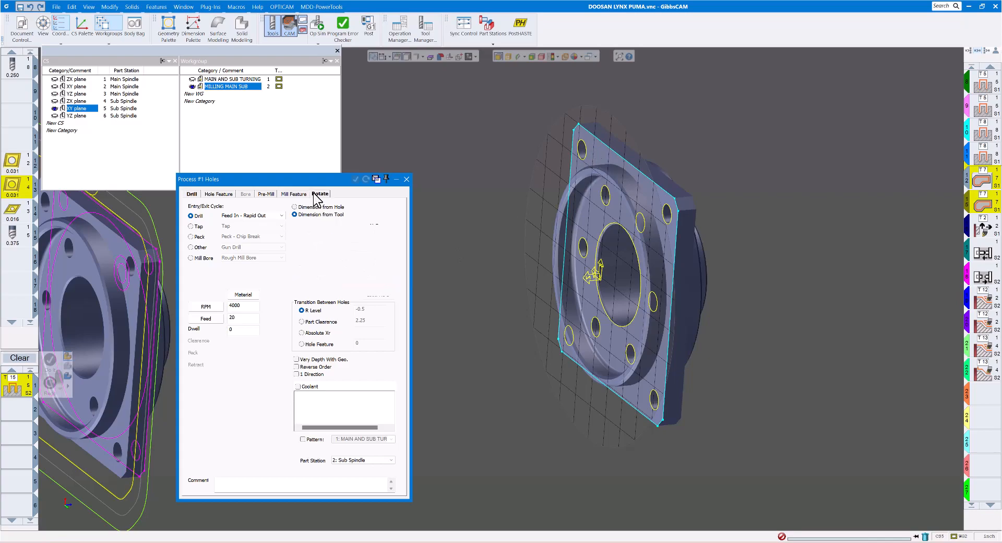
{"action": "left_click", "coordinate": [226, 208]}
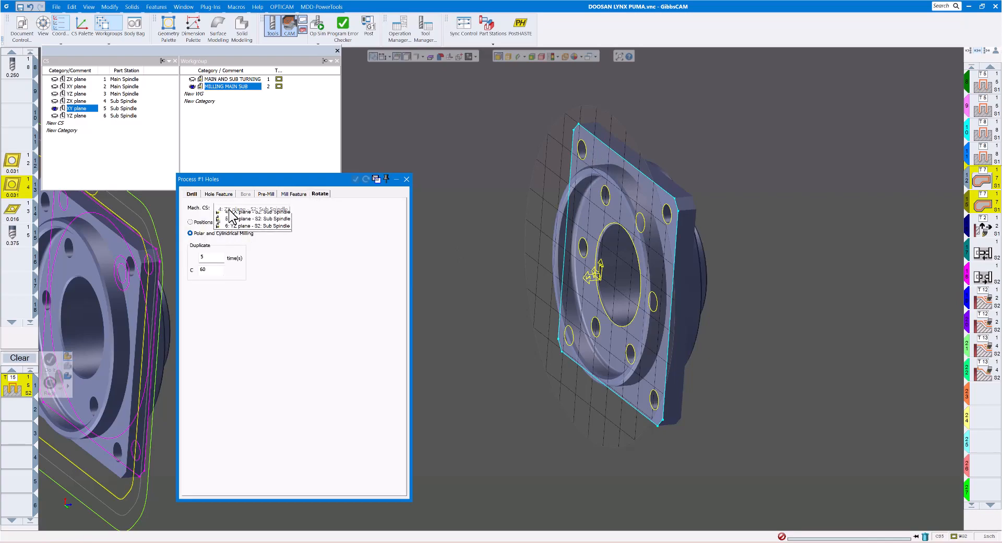
{"action": "left_click", "coordinate": [265, 228]}
{"action": "left_click", "coordinate": [191, 194]}
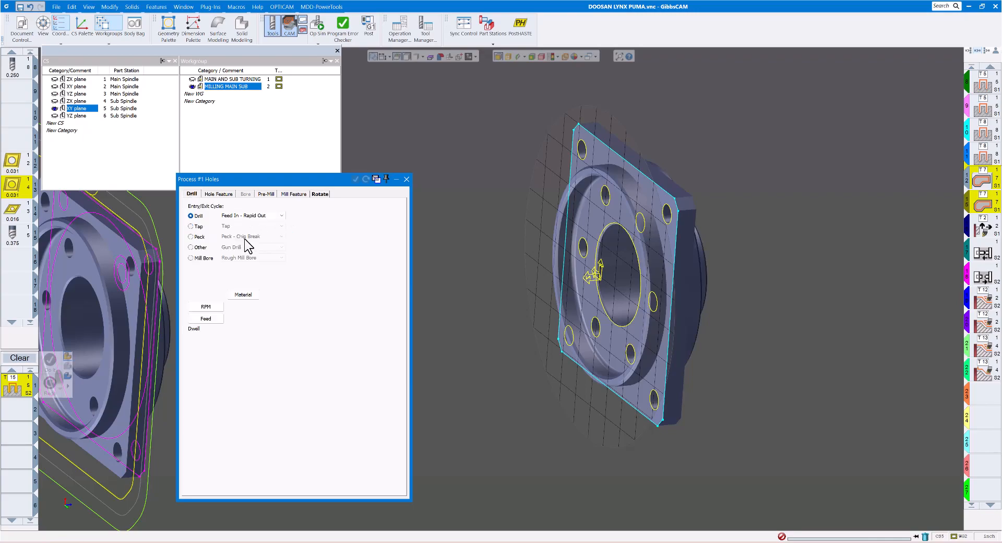
Set the spot drilling surface Z to -0.25, the entry clearance to 0.25 and the spot diameter to 0.27
{"action": "left_click", "coordinate": [305, 269]}
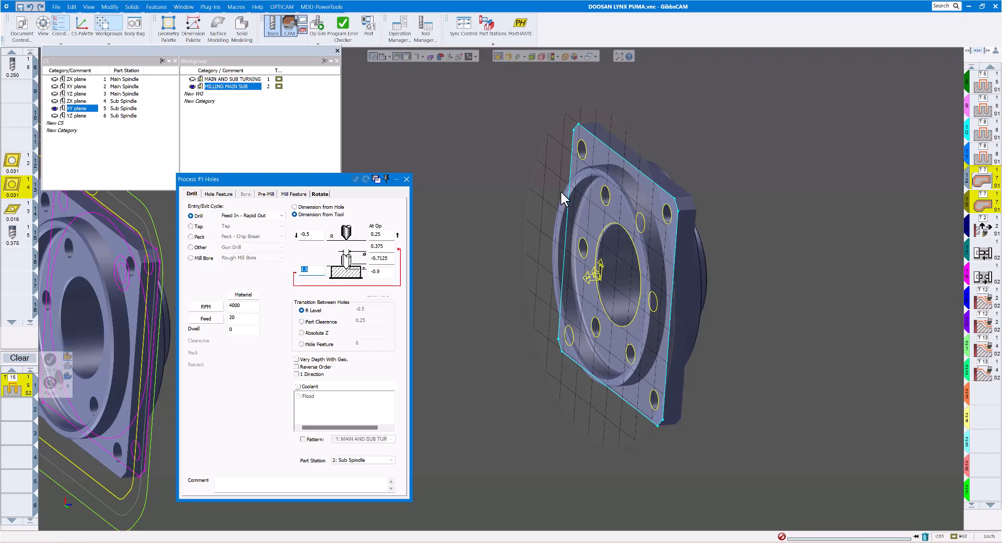
{"action": "type", "text": "-0.5"}
{"action": "left_click", "coordinate": [310, 235]}
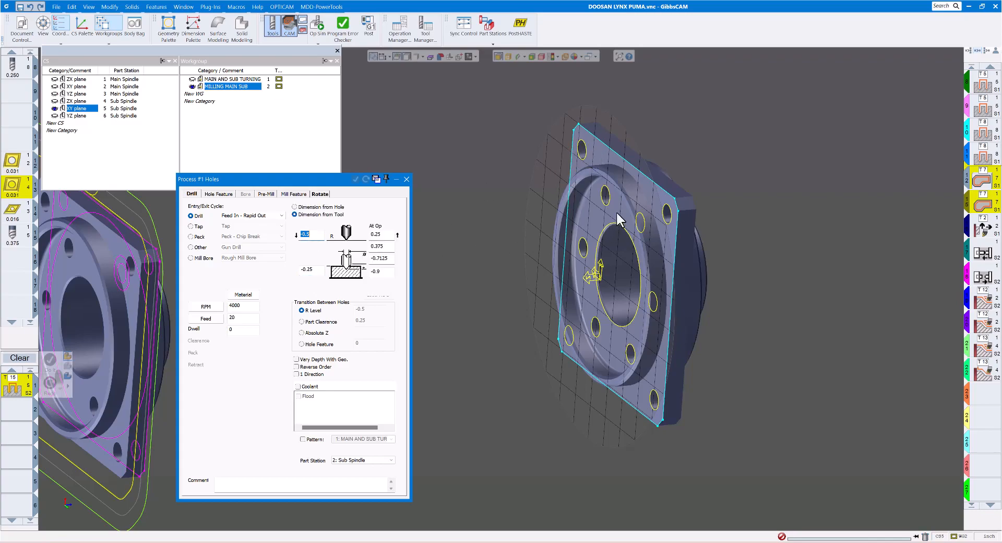
{"action": "left_click", "coordinate": [584, 172]}
{"action": "left_click", "coordinate": [310, 235]}
{"action": "type", "text": ".250"}
{"action": "left_click", "coordinate": [385, 247]}
Generate the spot drilling operation from one inner bolt hole, duplicated 5 times at 60 degrees in C
{"action": "left_click", "coordinate": [321, 193]}
{"action": "left_click", "coordinate": [206, 258]}
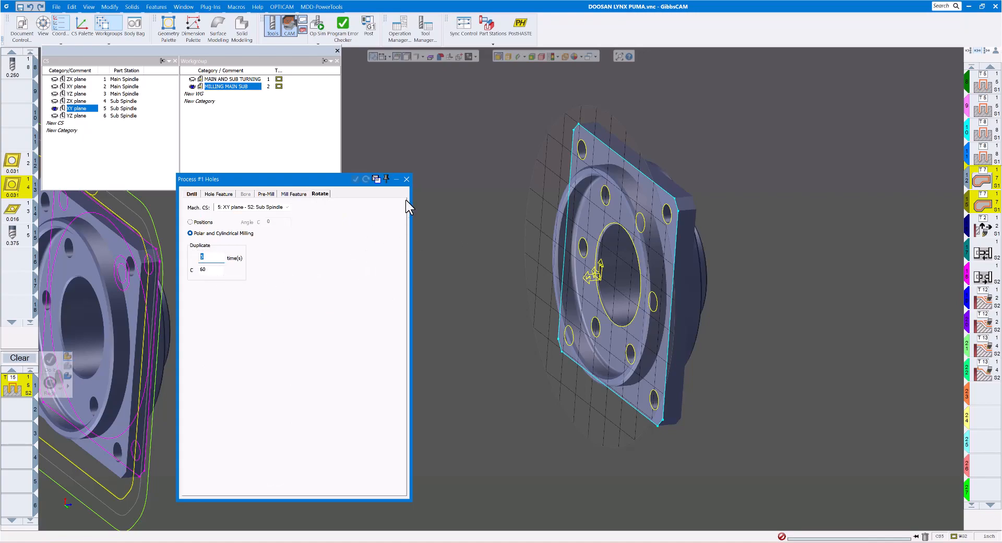
{"action": "left_click", "coordinate": [232, 196]}
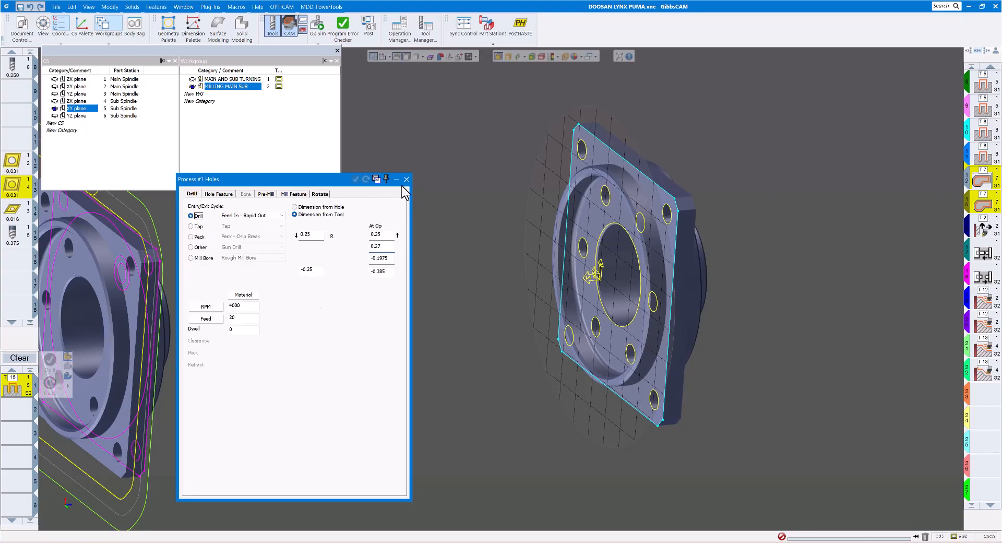
{"action": "left_click", "coordinate": [406, 179]}
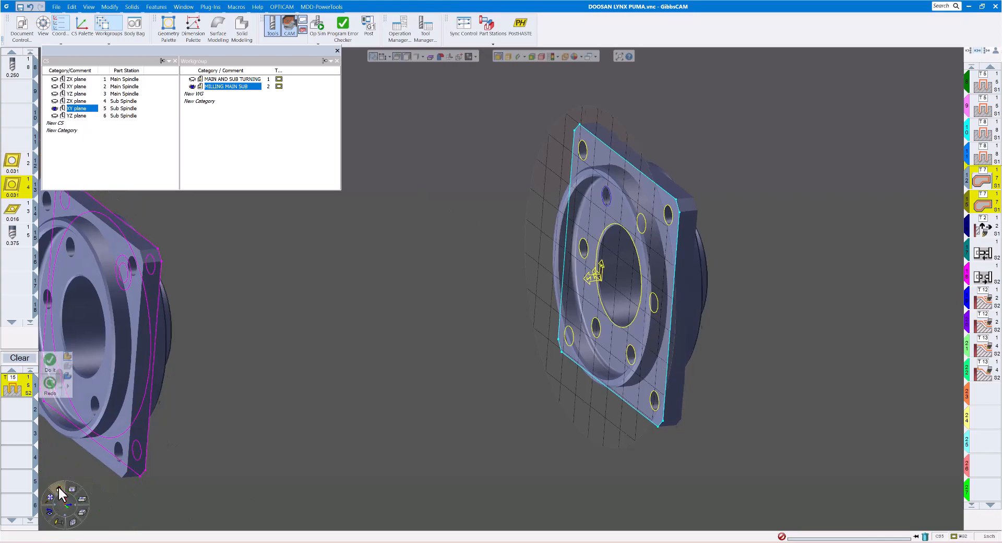
{"action": "left_click", "coordinate": [58, 486]}
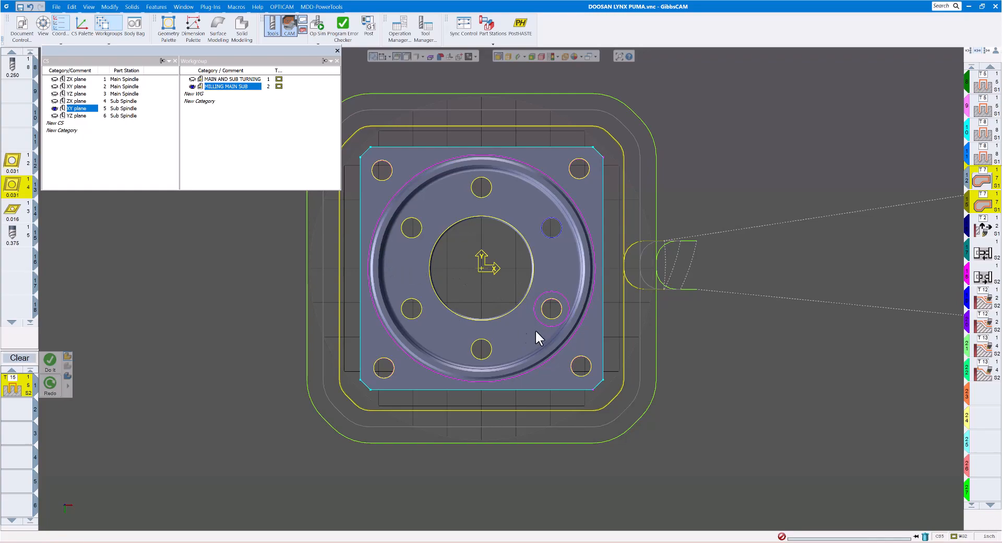
{"action": "left_click", "coordinate": [559, 305]}
{"action": "left_click", "coordinate": [49, 365]}
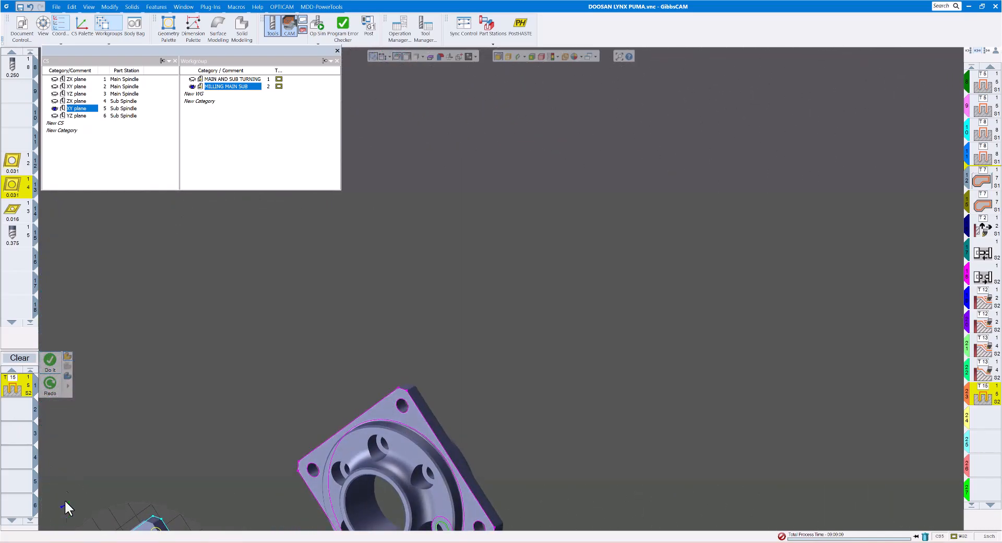
Generate a second spot drilling operation from one corner flange hole, duplicated 3 times at 90 degrees in C
{"action": "left_click", "coordinate": [73, 523]}
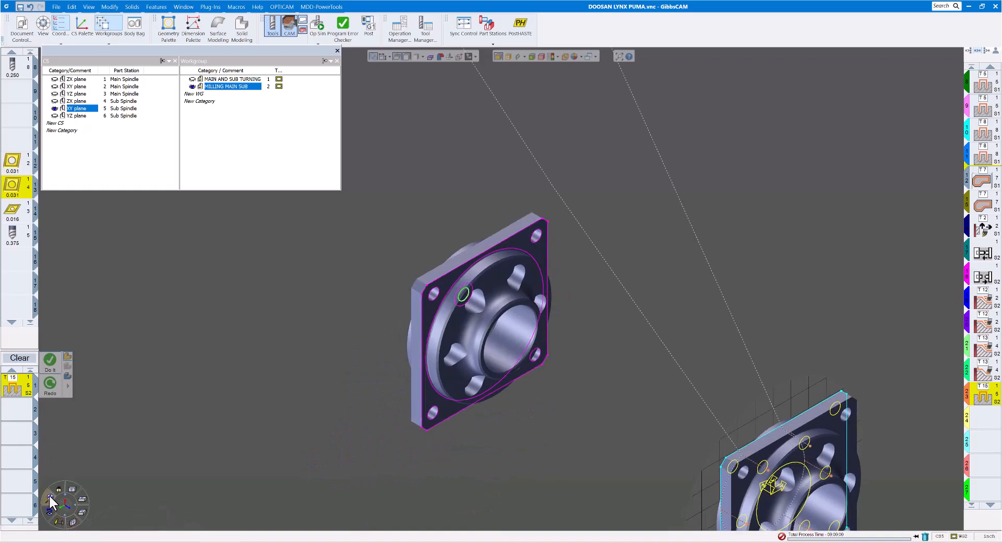
{"action": "left_click", "coordinate": [49, 496]}
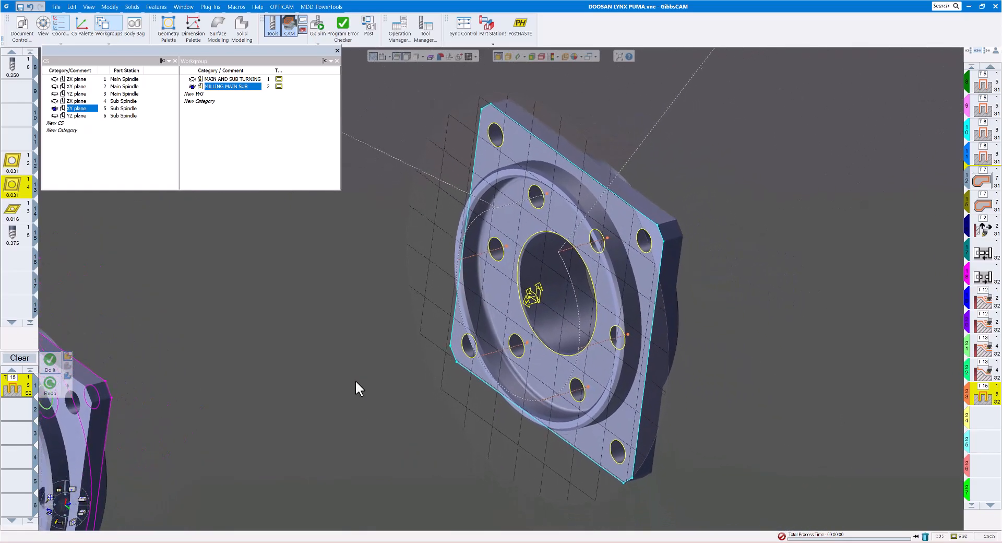
{"action": "double_click", "coordinate": [24, 389]}
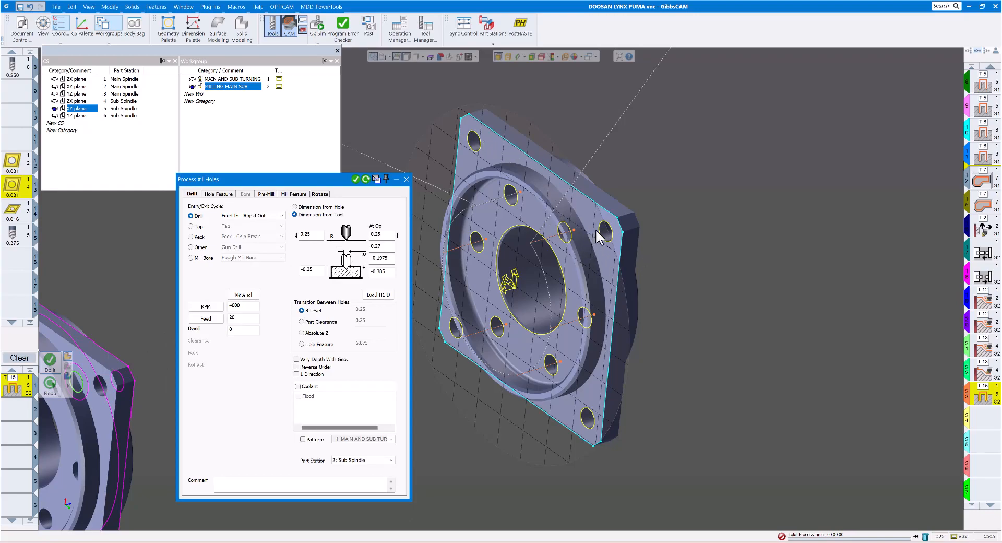
{"action": "left_click", "coordinate": [320, 194]}
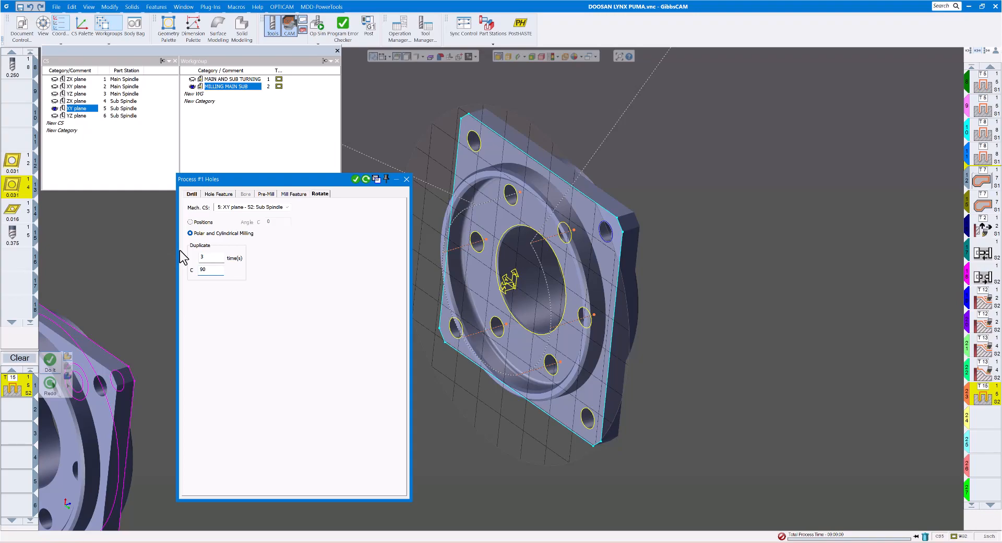
{"action": "left_click", "coordinate": [355, 179]}
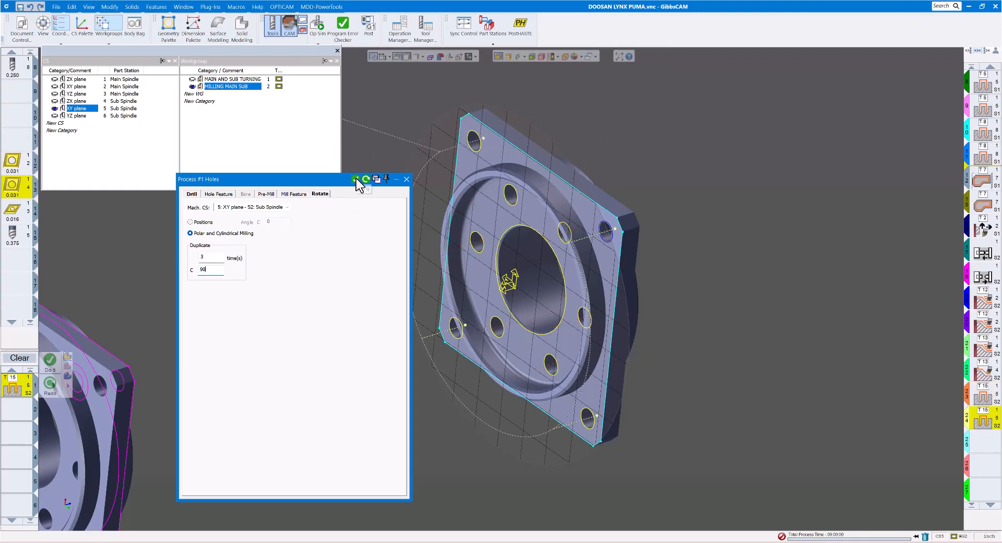
{"action": "left_click", "coordinate": [406, 180]}
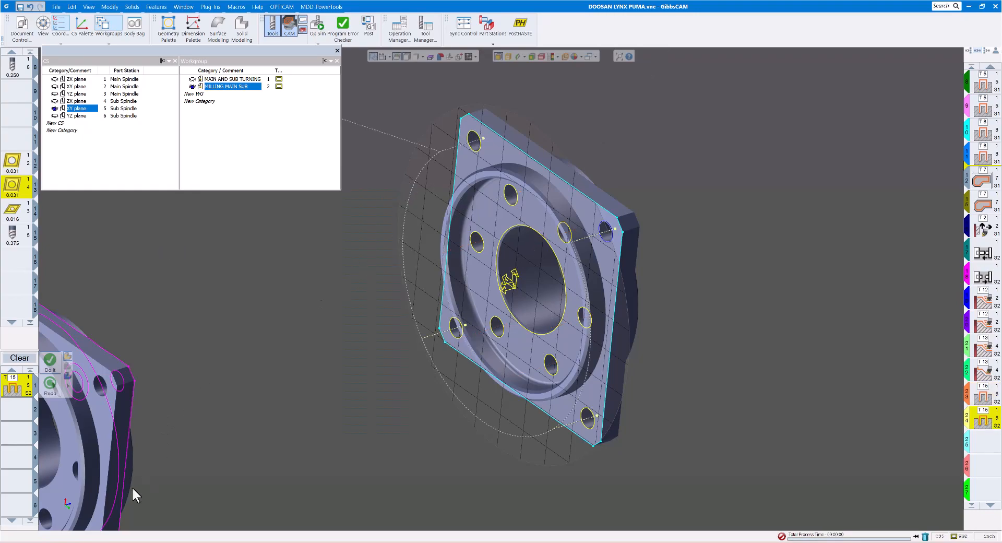
Start the operation simulation from the first operation with both flange parts in isometric view
{"action": "left_click", "coordinate": [74, 524]}
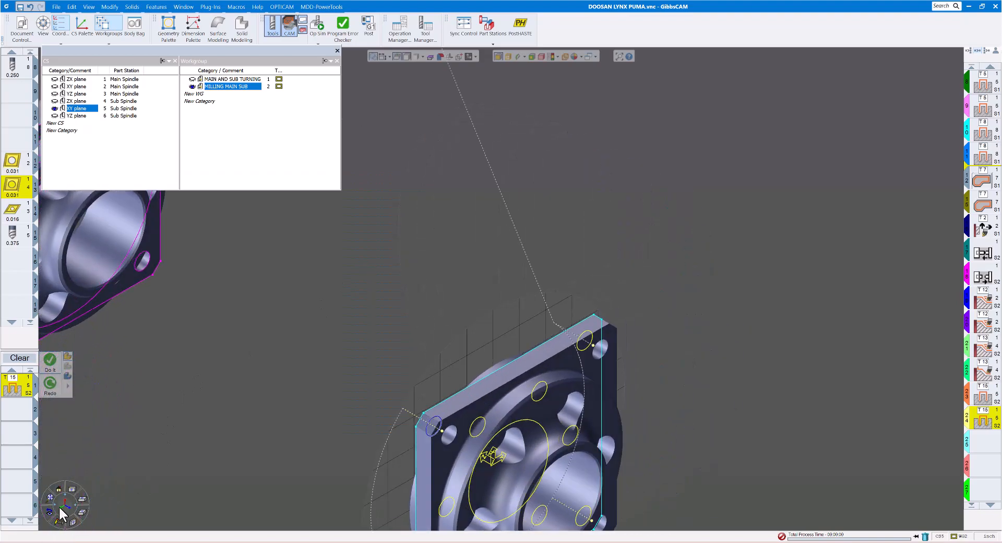
{"action": "left_click", "coordinate": [50, 498]}
{"action": "middle_click_drag", "start_coordinate": [295, 386], "coordinate": [243, 371]}
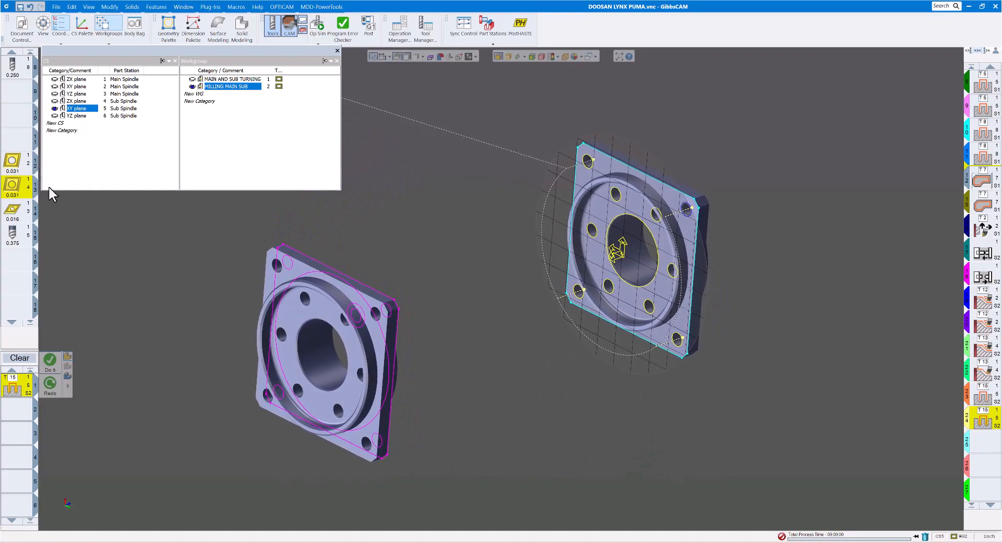
{"action": "left_click", "coordinate": [319, 37]}
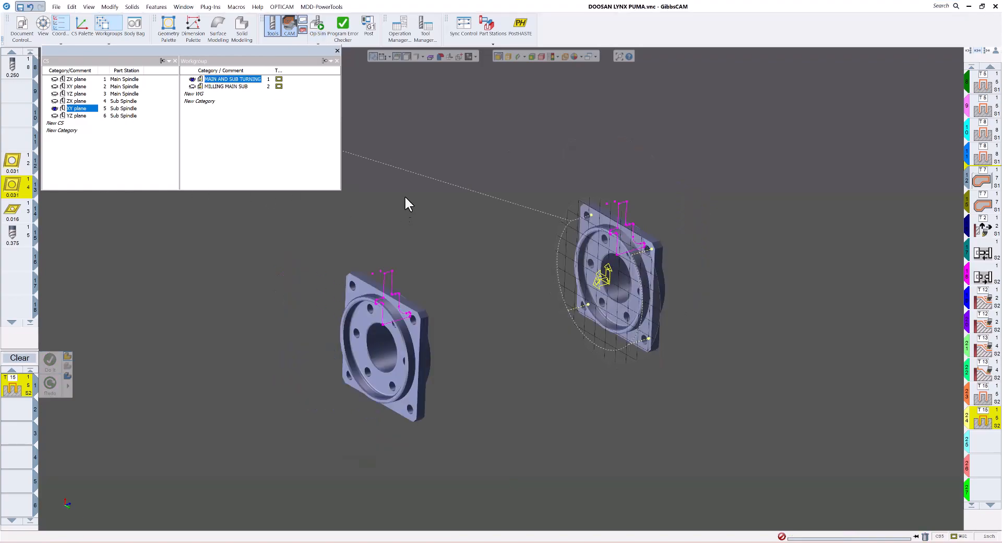
{"action": "left_click", "coordinate": [320, 27]}
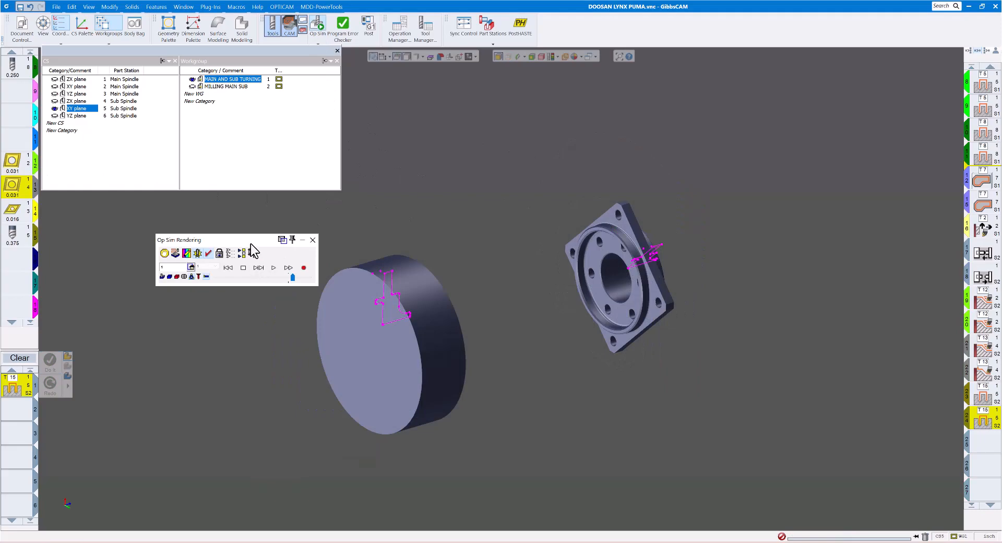
{"action": "left_click_drag", "start_coordinate": [243, 234], "coordinate": [199, 224]}
{"action": "left_click", "coordinate": [196, 263]}
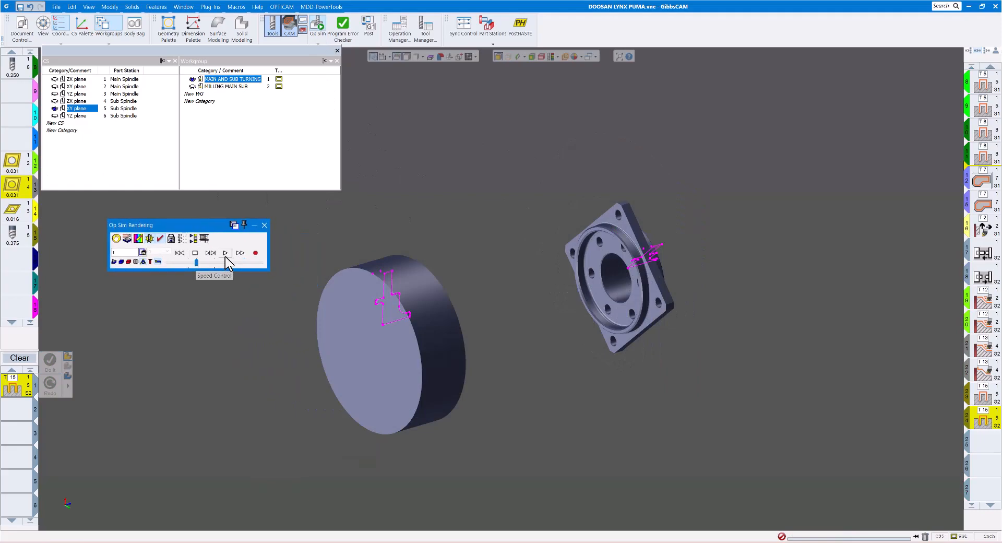
{"action": "left_click", "coordinate": [225, 253]}
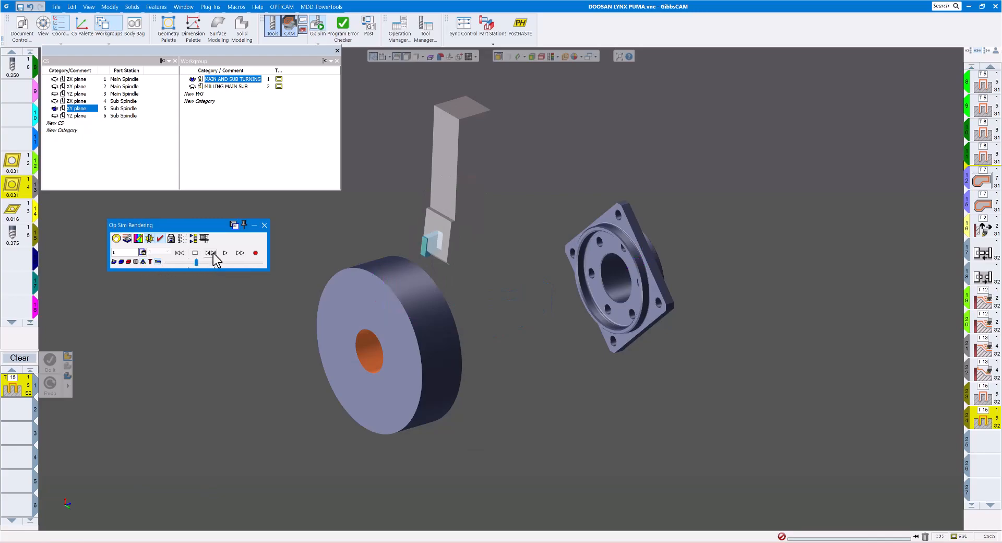
Play the simulation through the main spindle drilling, square milling and part transfer, adjusting the playback speed along the way
{"action": "left_click", "coordinate": [225, 253]}
{"action": "left_click", "coordinate": [218, 263]}
{"action": "left_click_drag", "start_coordinate": [220, 264], "coordinate": [232, 263]}
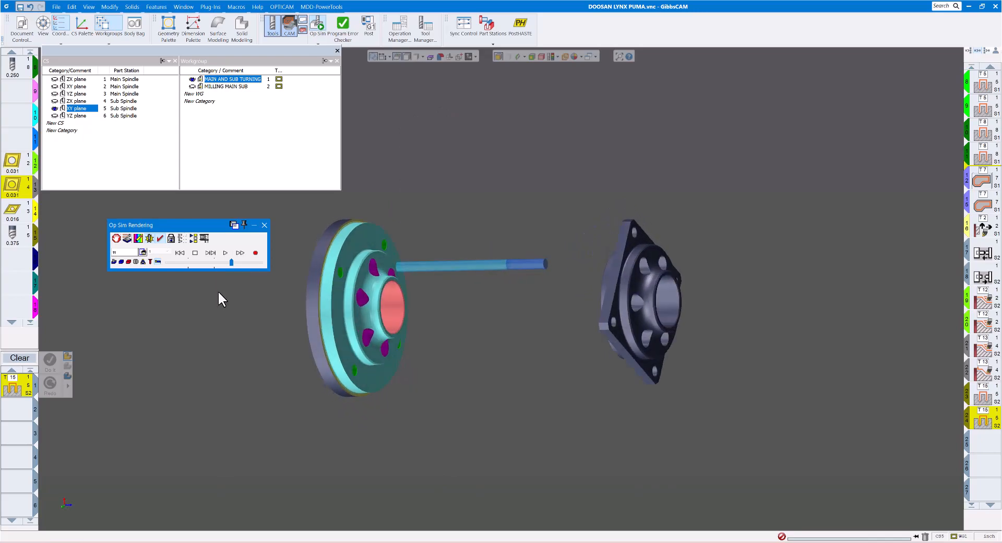
{"action": "left_click", "coordinate": [203, 262]}
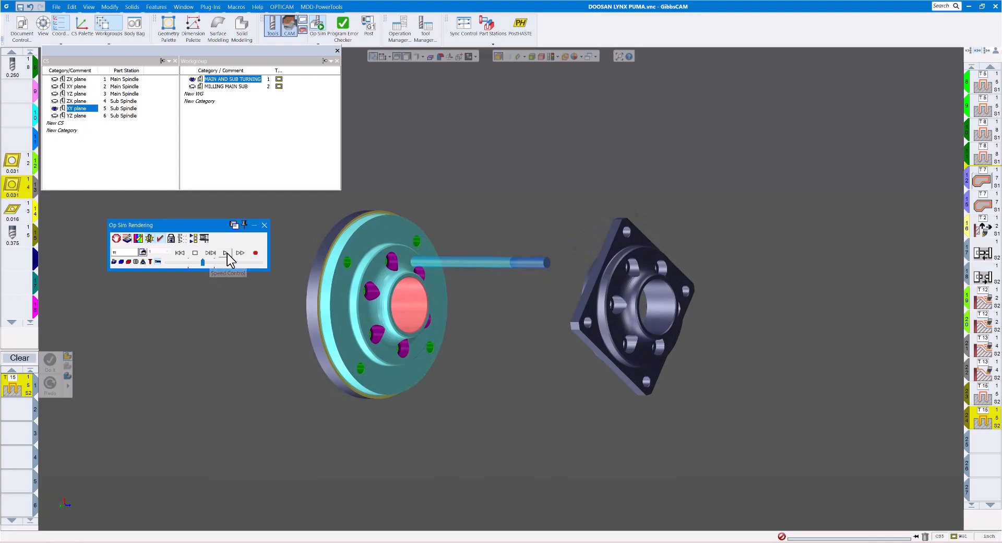
{"action": "left_click", "coordinate": [225, 253]}
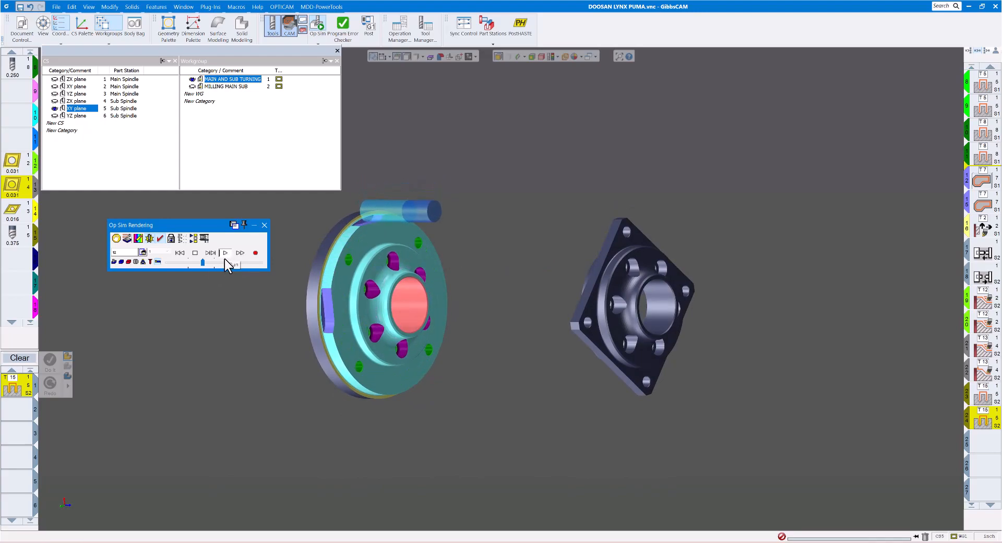
{"action": "left_click", "coordinate": [220, 263]}
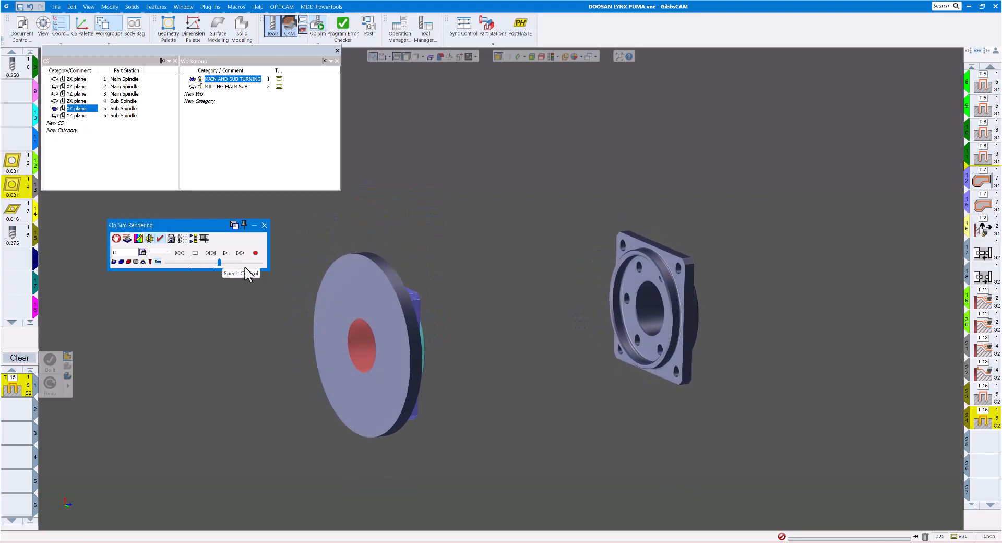
Slow the simulation, play the sub spindle operations to the end, inspect the drilled flange and close the simulation
{"action": "left_click_drag", "start_coordinate": [220, 262], "coordinate": [205, 261]}
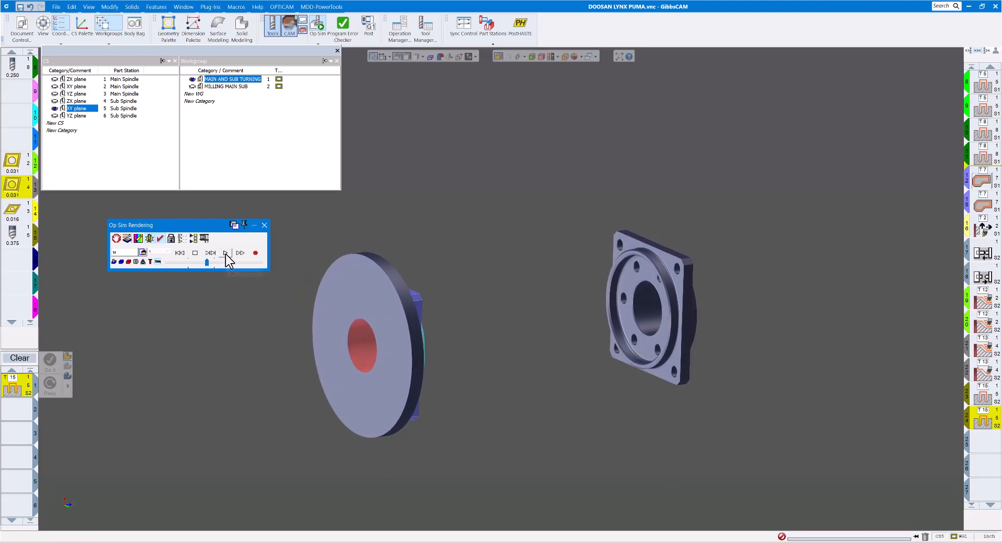
{"action": "left_click", "coordinate": [225, 253]}
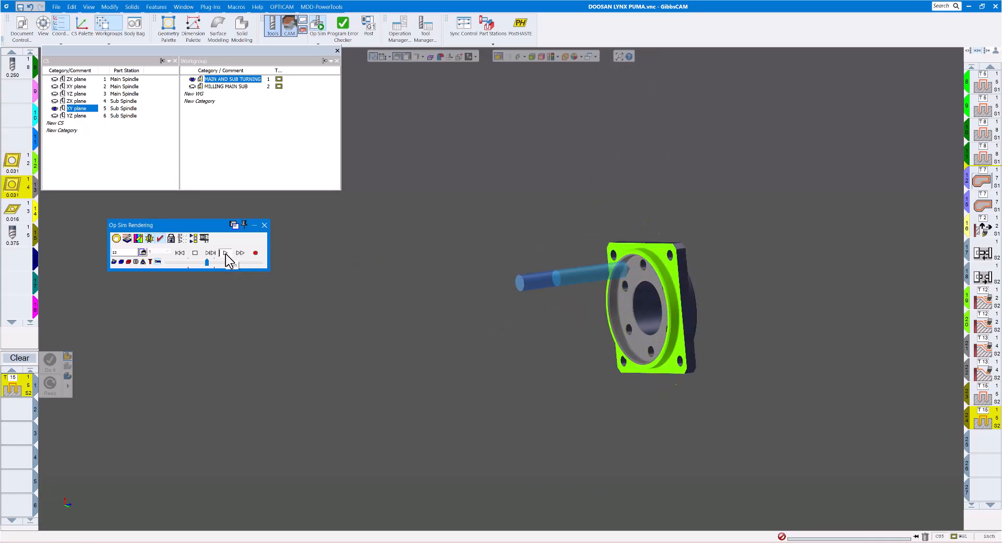
{"action": "left_click_drag", "start_coordinate": [566, 201], "coordinate": [763, 336]}
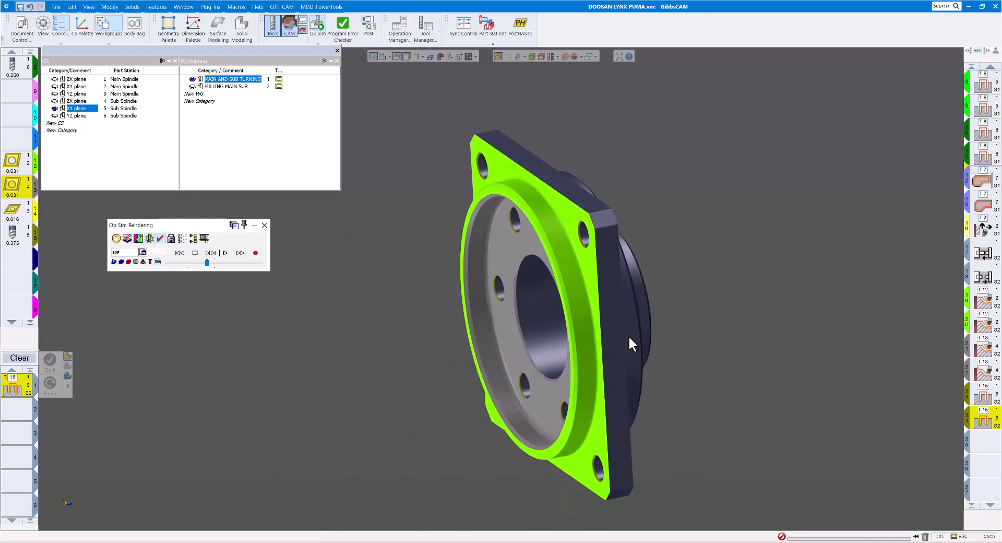
{"action": "left_click", "coordinate": [264, 225]}
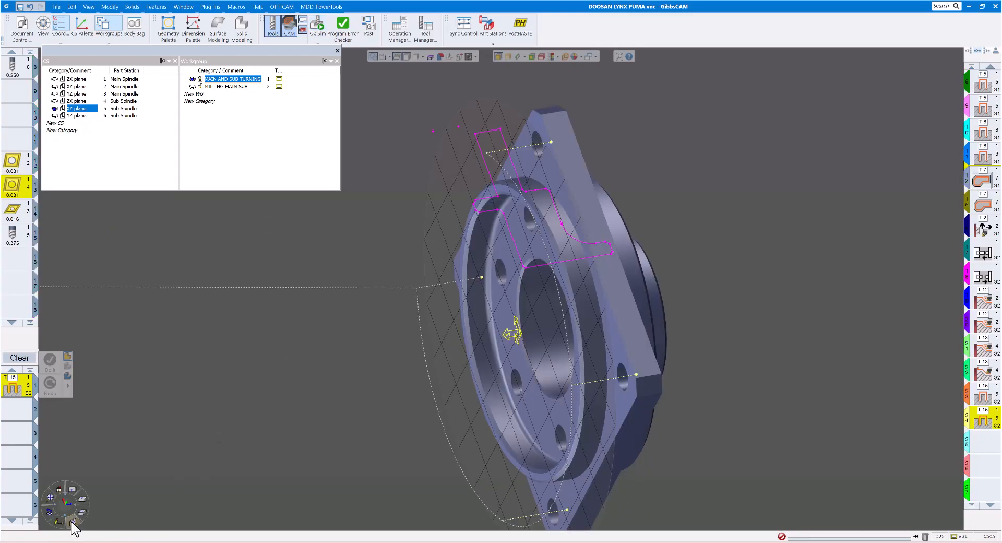
Activate the MILLING MAIN SUB workgroup and replace the Holes process with a Contour process using the 0.375 SUB SPINDLE-SPOT tool
{"action": "left_click", "coordinate": [71, 523]}
{"action": "scroll", "coordinate": [295, 436], "scroll_direction": "down", "scroll_amount": 3}
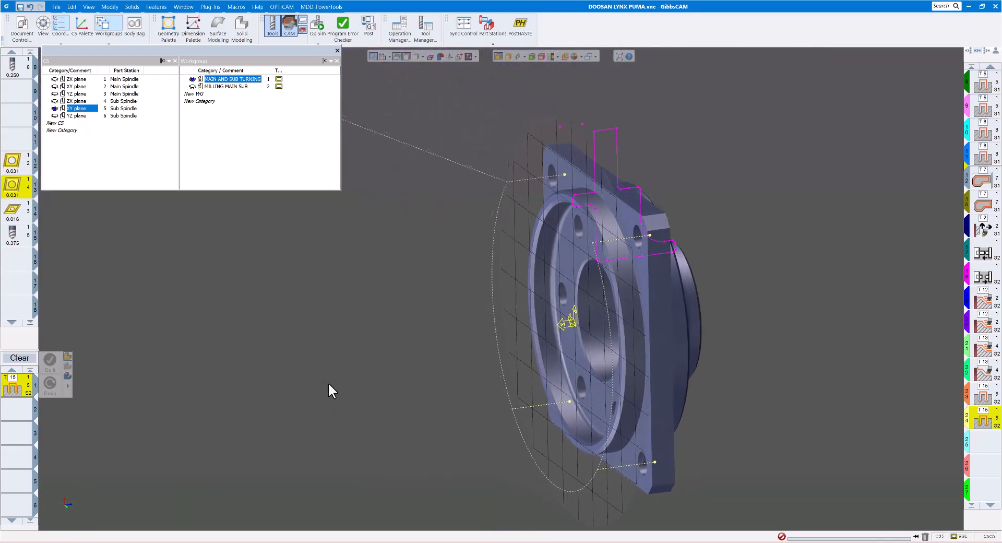
{"action": "left_click", "coordinate": [229, 86]}
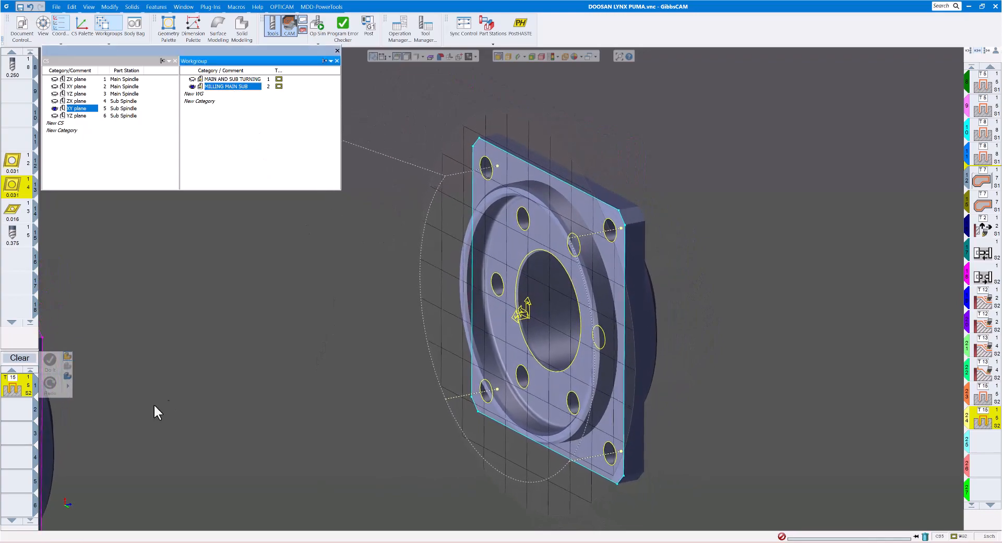
{"action": "left_click", "coordinate": [17, 359]}
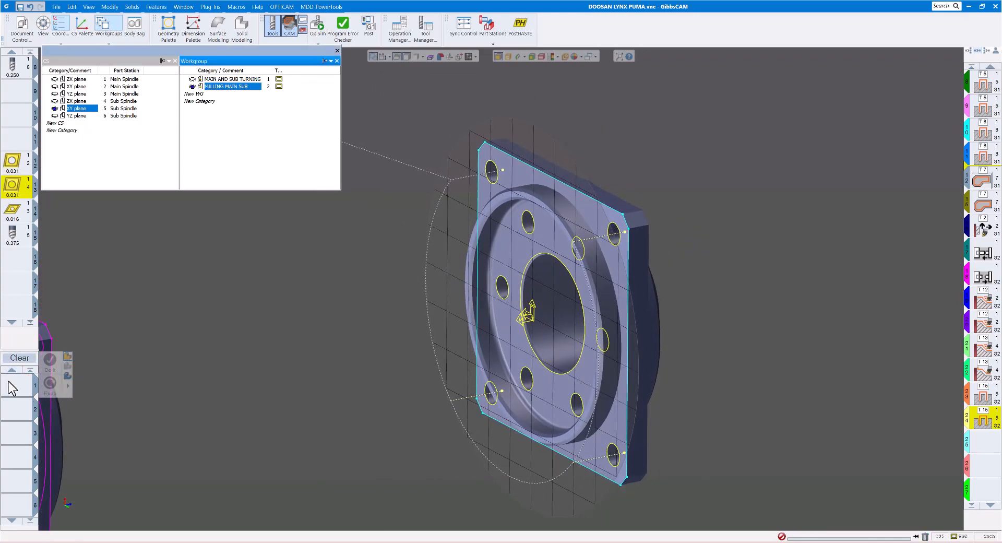
{"action": "left_click", "coordinate": [10, 386]}
{"action": "left_click", "coordinate": [89, 313]}
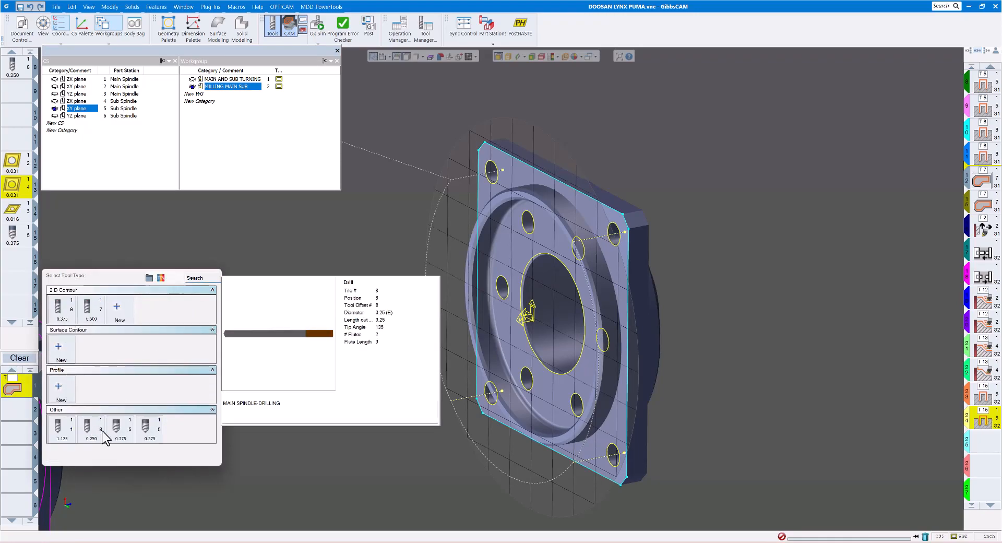
{"action": "left_click", "coordinate": [149, 430]}
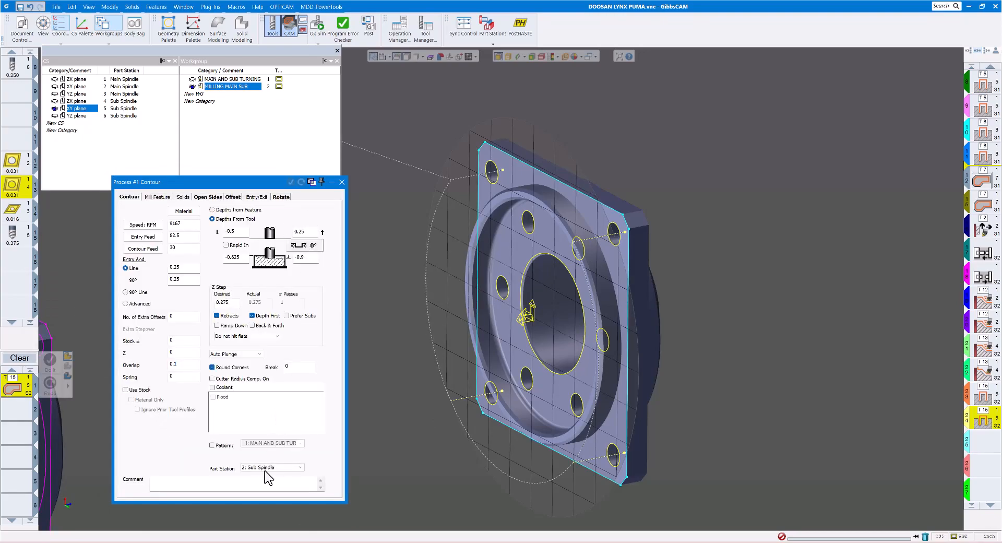
Check the contour's rotation settings, and set its surface Z to -0.25 and entry clearance to 0.25
{"action": "left_click", "coordinate": [281, 197]}
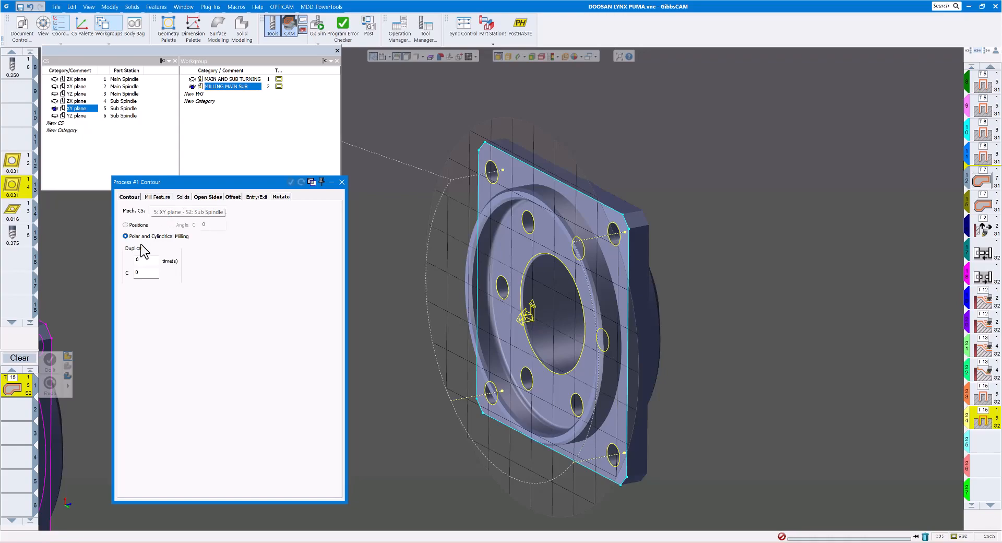
{"action": "left_click", "coordinate": [129, 197]}
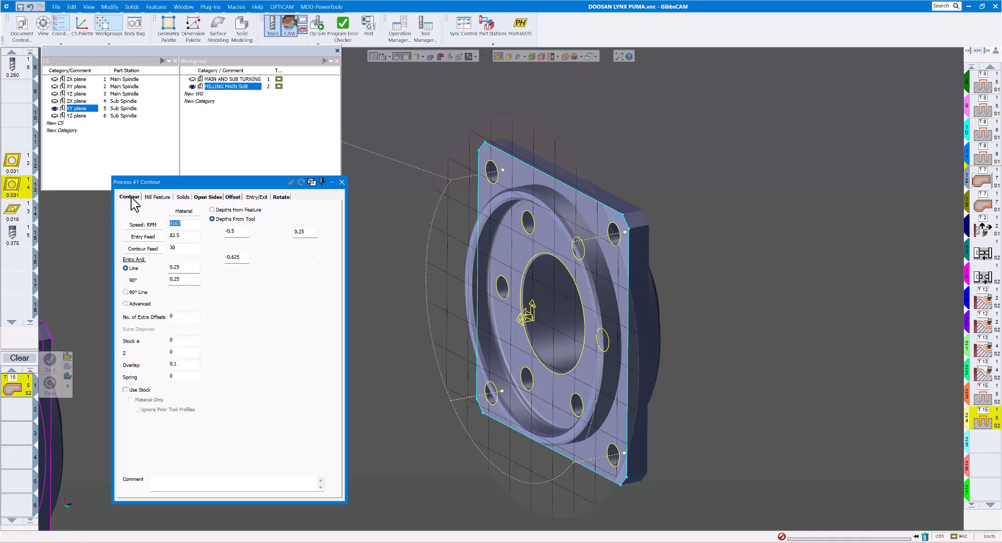
{"action": "double_click", "coordinate": [240, 257]}
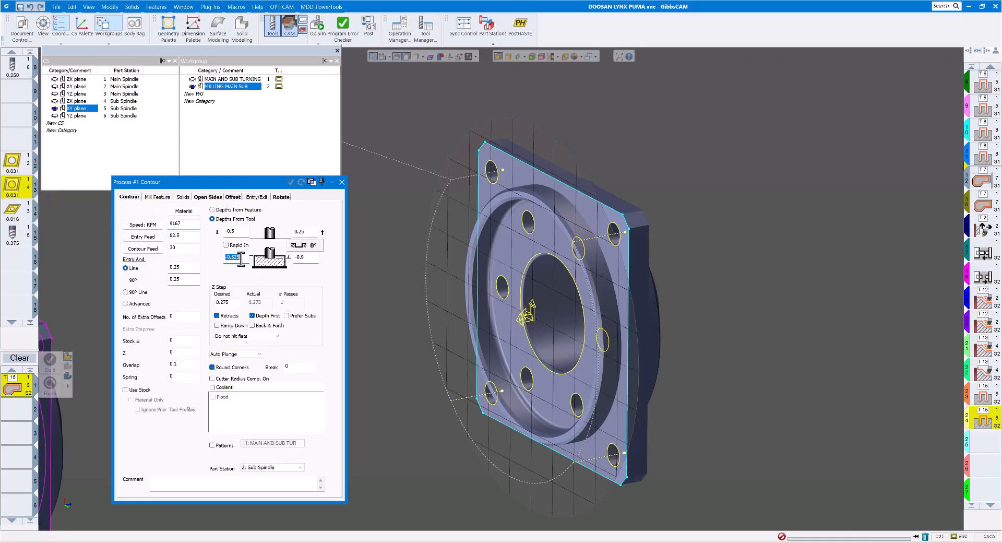
{"action": "type", "text": "-0.25"}
{"action": "double_click", "coordinate": [239, 232]}
Check the SUB SPINDLE-SPOT tool's dimensions, set the contour's final depth to -0.25 and overlap to -.02, and close the process
{"action": "double_click", "coordinate": [306, 257]}
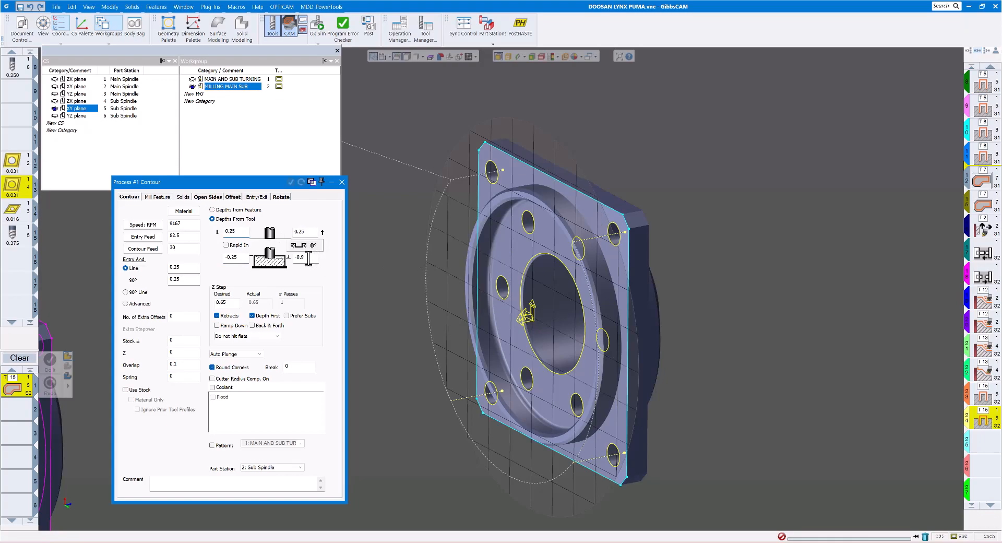
{"action": "double_click", "coordinate": [15, 242]}
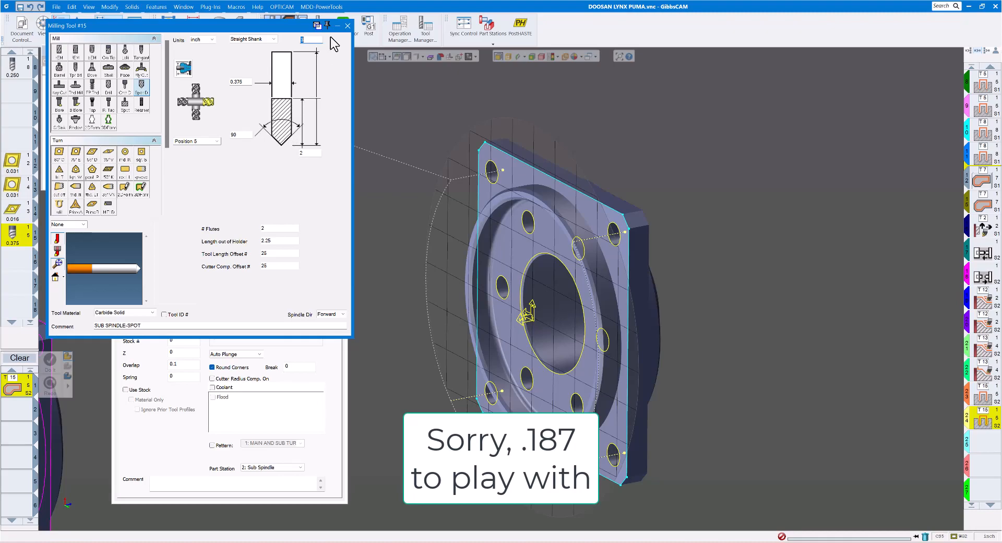
{"action": "left_click", "coordinate": [348, 26]}
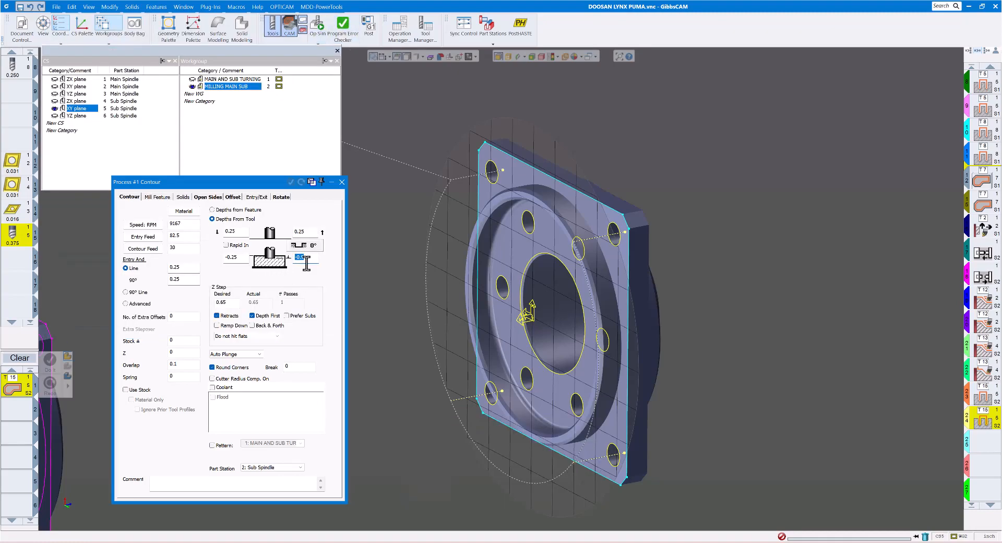
{"action": "type", "text": "-0.25"}
{"action": "double_click", "coordinate": [184, 365]}
{"action": "type", "text": "-.02"}
{"action": "left_click", "coordinate": [342, 182]}
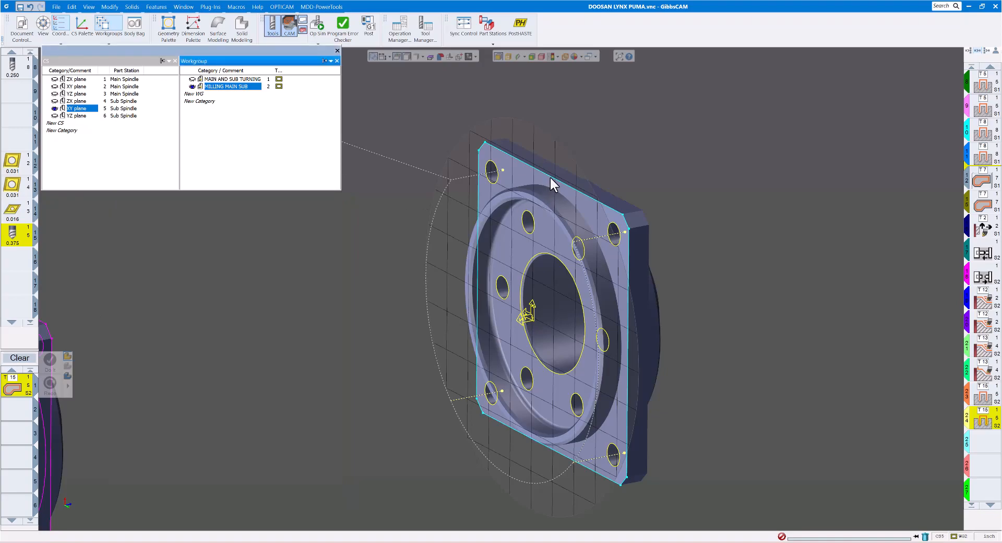
Generate the contour operation around the square flange outline on the sub spindle part, starting from its side edge
{"action": "left_click", "coordinate": [60, 489]}
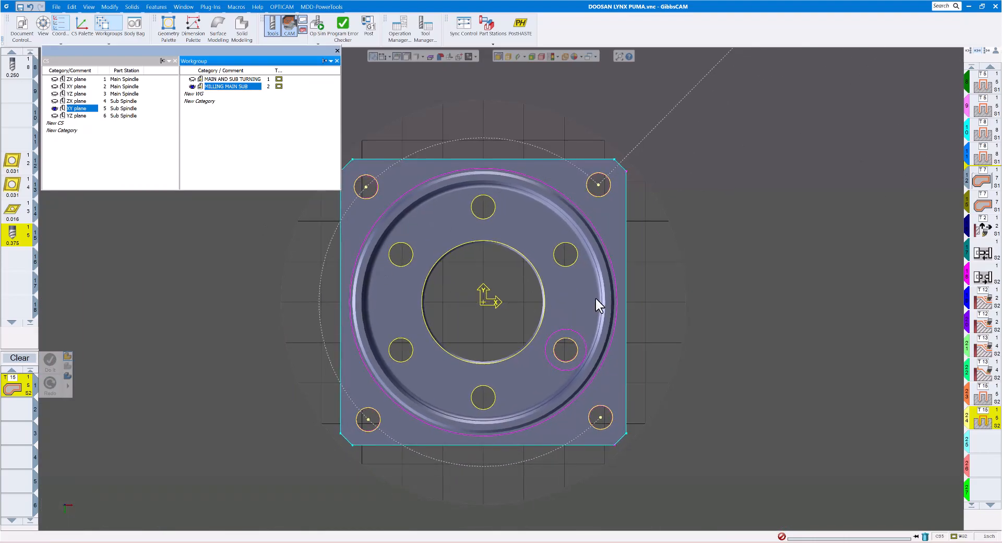
{"action": "middle_click_drag", "start_coordinate": [680, 301], "coordinate": [630, 306]}
{"action": "left_click", "coordinate": [660, 291]}
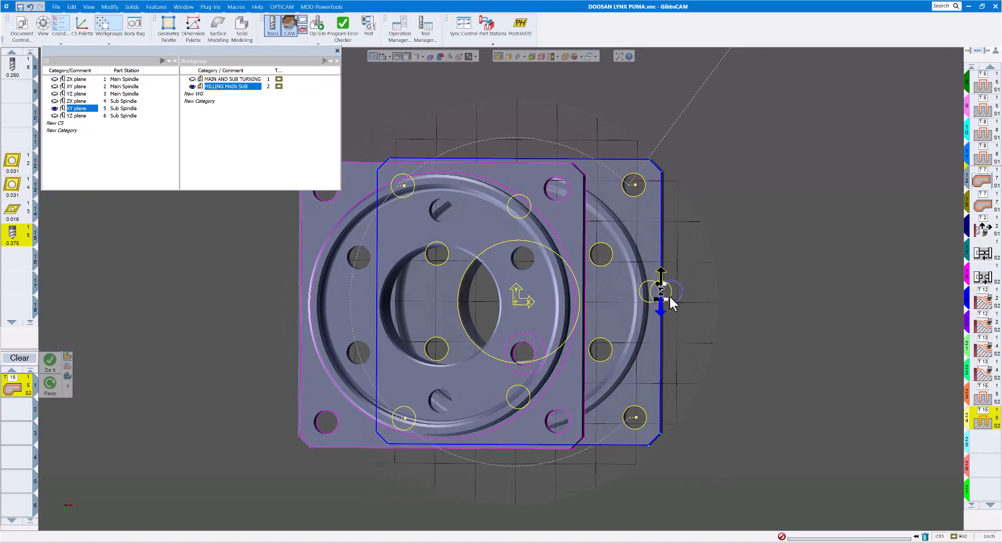
{"action": "left_click", "coordinate": [49, 386]}
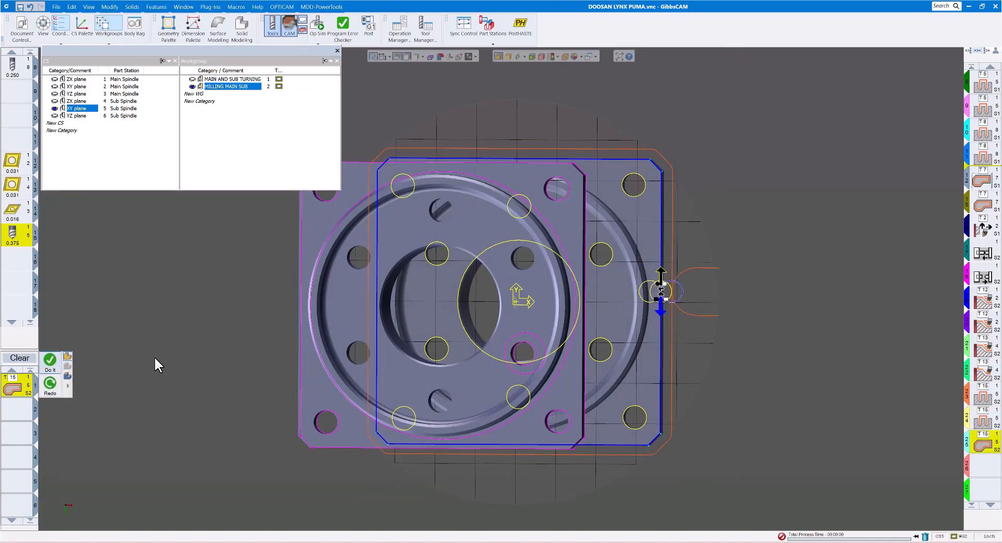
Run the Op Sim rendering of the whole program at increased speed with the part in isometric view
{"action": "middle_click_drag", "start_coordinate": [349, 318], "coordinate": [380, 316]}
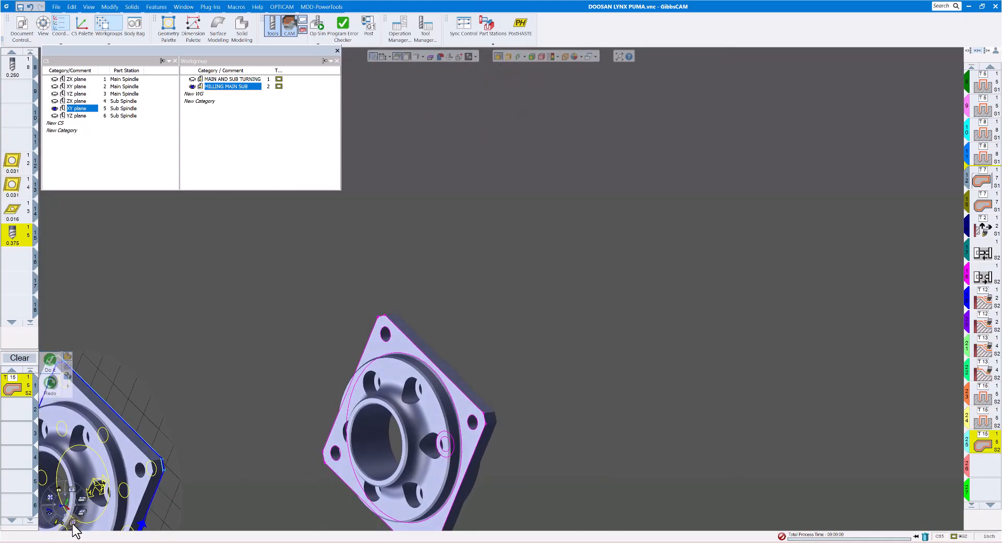
{"action": "left_click", "coordinate": [80, 514]}
{"action": "middle_click_drag", "start_coordinate": [465, 286], "coordinate": [483, 247]}
{"action": "left_click", "coordinate": [318, 35]}
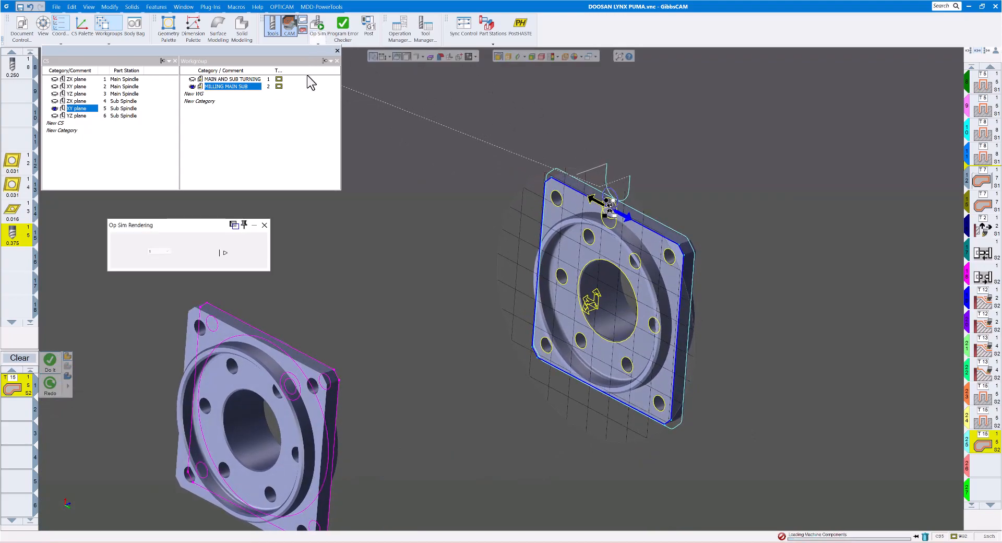
{"action": "left_click", "coordinate": [189, 261]}
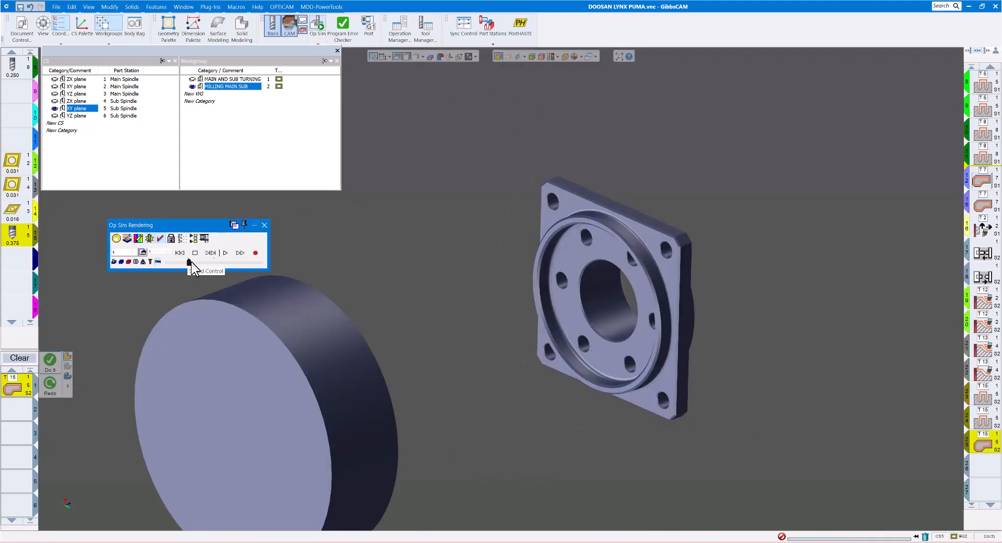
{"action": "left_click", "coordinate": [227, 253]}
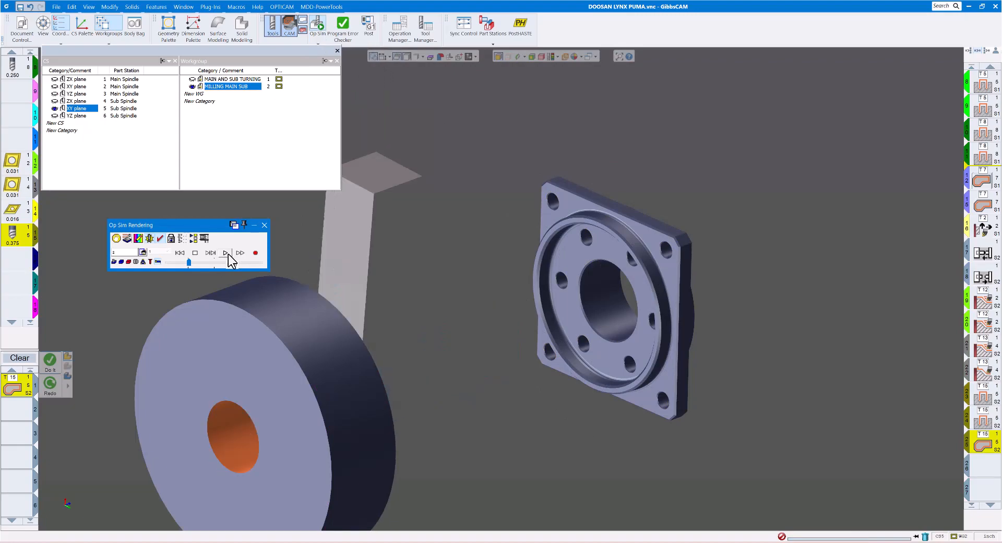
{"action": "left_click", "coordinate": [242, 261]}
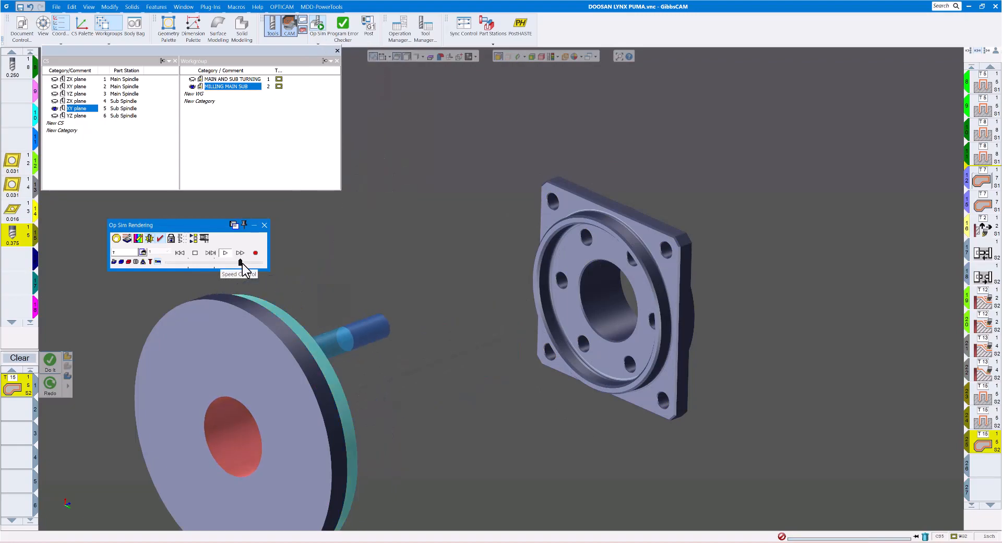
{"action": "left_click", "coordinate": [249, 263]}
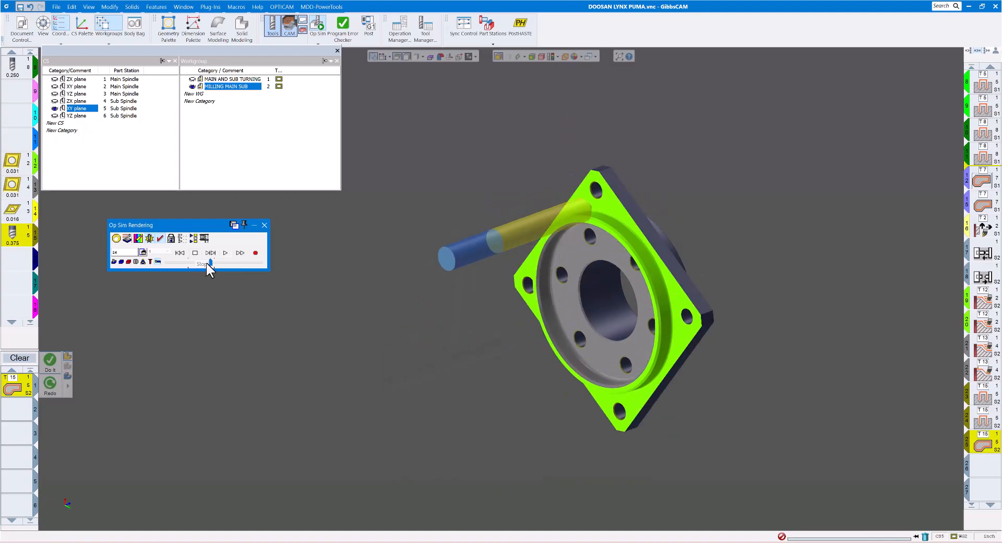
Play the sub spindle contour operation at reduced speed, inspect the machined flange from both sides, and close the simulation
{"action": "left_click", "coordinate": [225, 253]}
{"action": "left_click", "coordinate": [192, 262]}
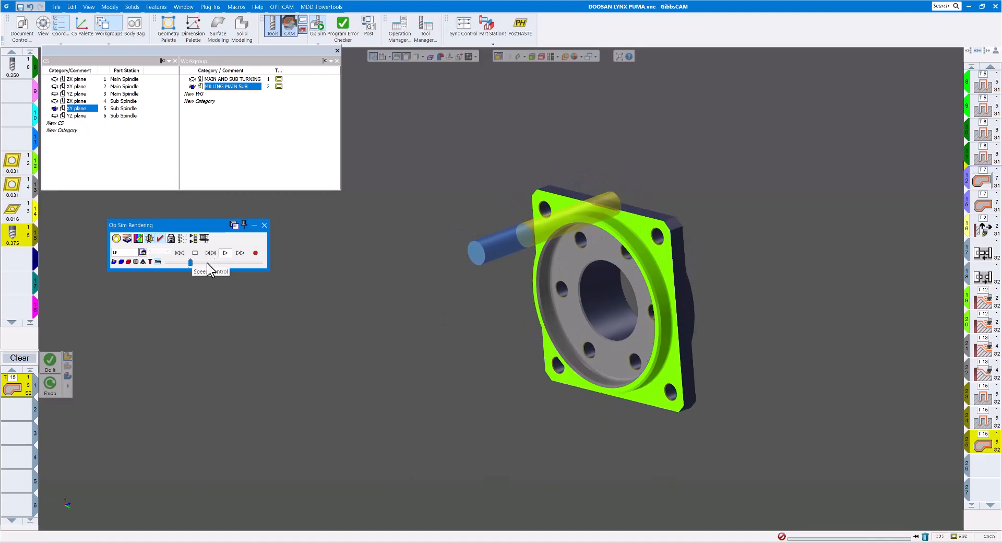
{"action": "left_click", "coordinate": [213, 262]}
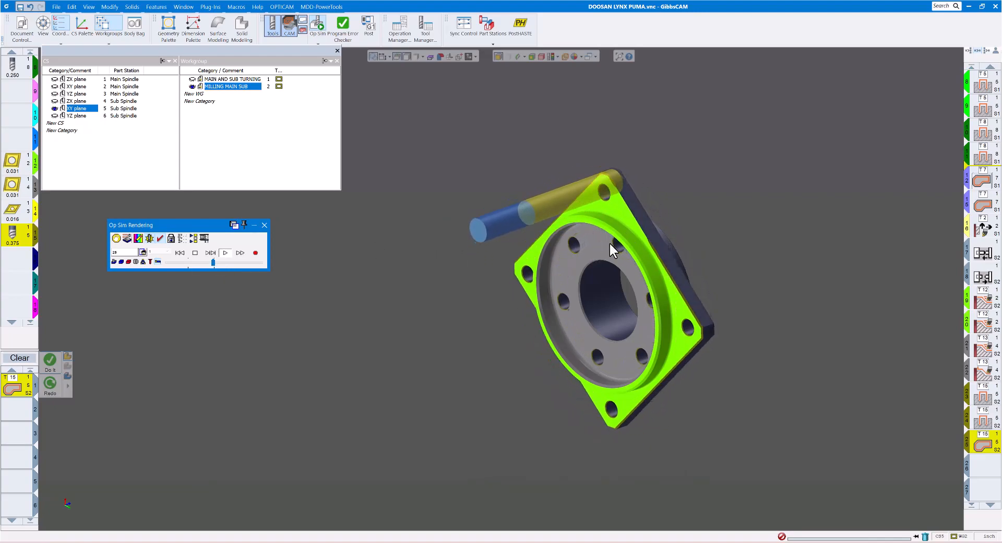
{"action": "scroll", "coordinate": [635, 260], "scroll_direction": "up", "scroll_amount": 6}
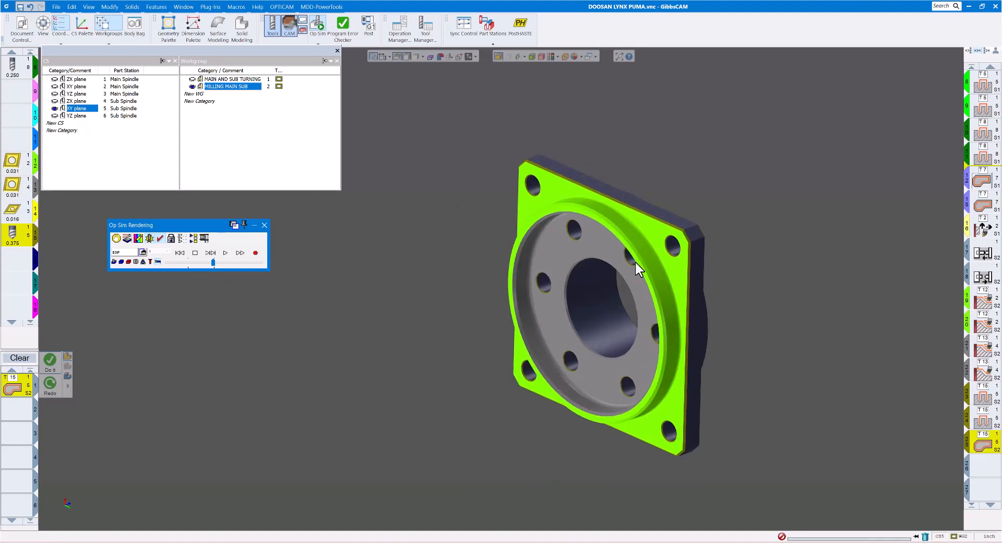
{"action": "middle_click_drag", "start_coordinate": [631, 258], "coordinate": [630, 258]}
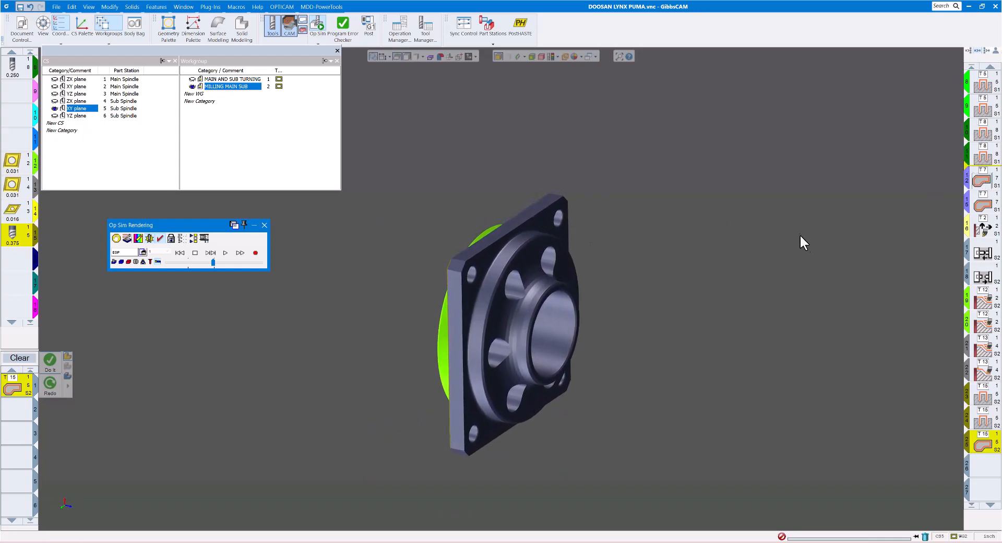
{"action": "left_click", "coordinate": [265, 225]}
Reopen the simulation at its start, examine the main spindle stock and sub spindle part from the side, and close it
{"action": "left_click", "coordinate": [73, 523]}
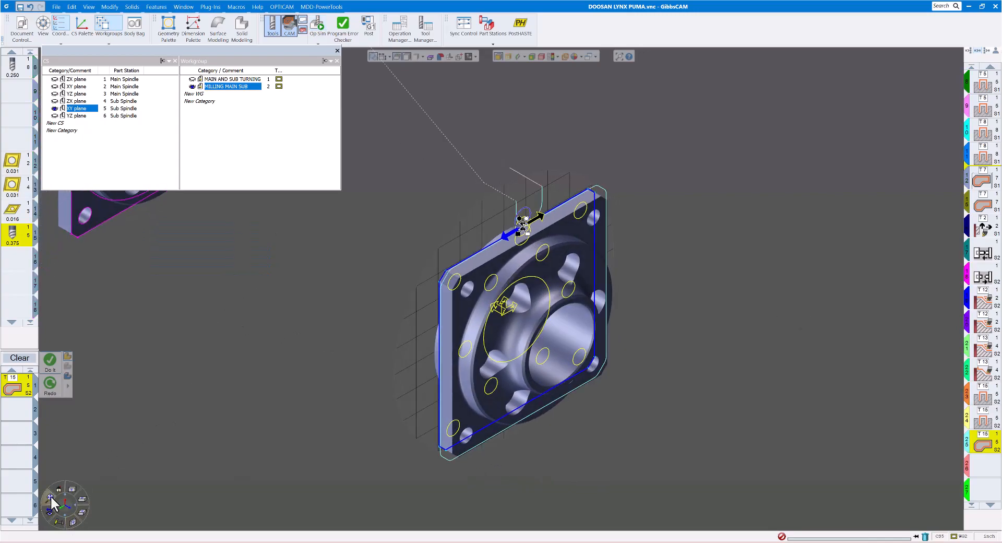
{"action": "left_click", "coordinate": [315, 25]}
{"action": "left_click", "coordinate": [180, 252]}
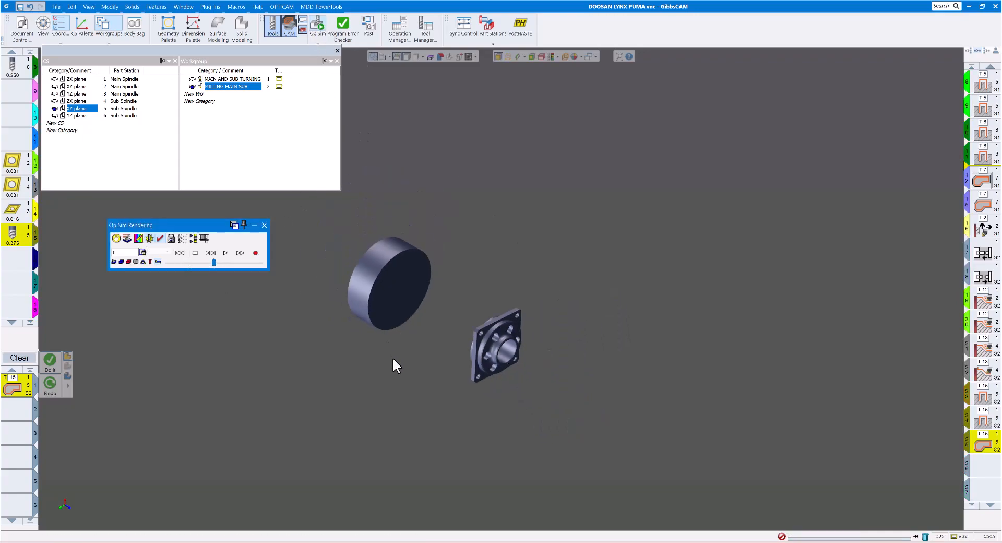
{"action": "scroll", "coordinate": [436, 359], "scroll_direction": "up", "scroll_amount": 2}
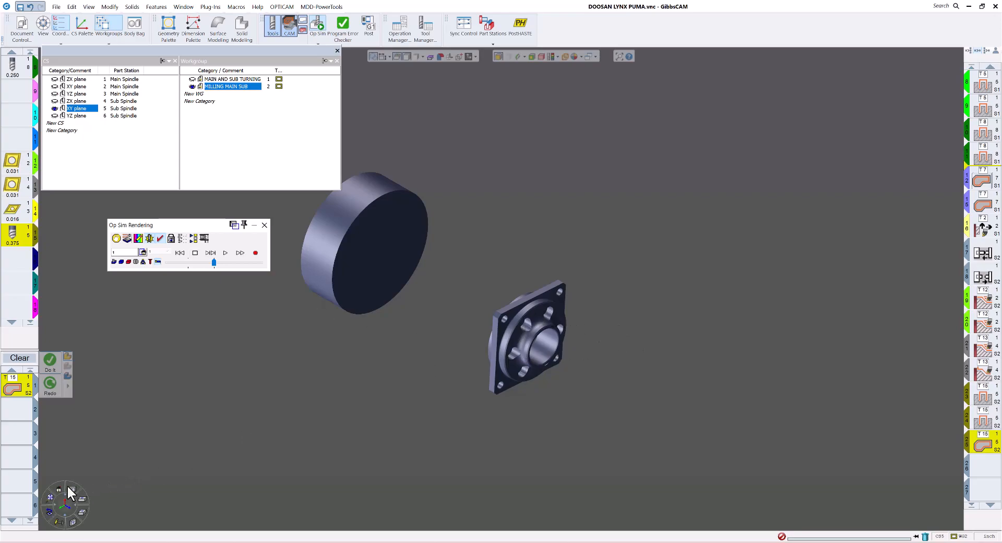
{"action": "left_click", "coordinate": [72, 489]}
{"action": "middle_click_drag", "start_coordinate": [424, 388], "coordinate": [553, 370]}
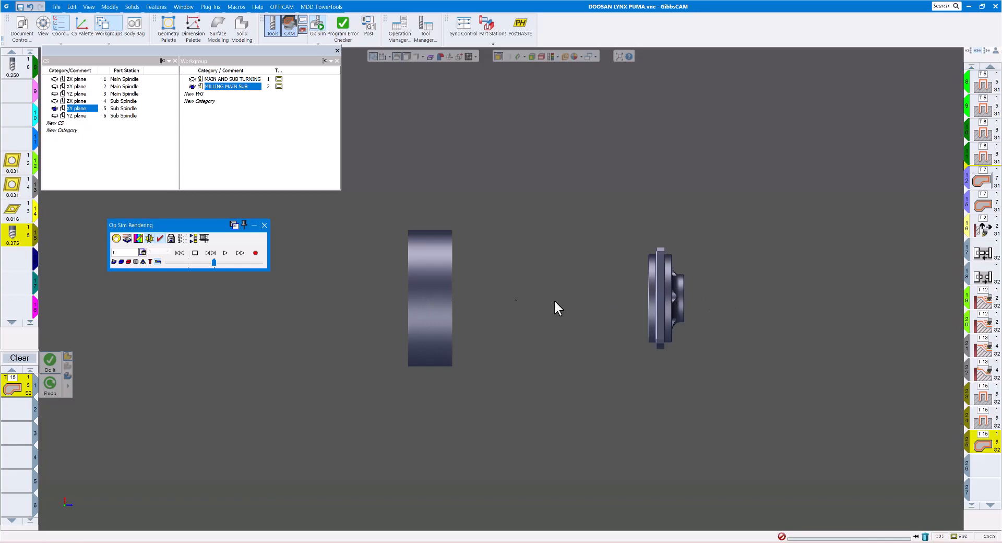
{"action": "left_click", "coordinate": [263, 226]}
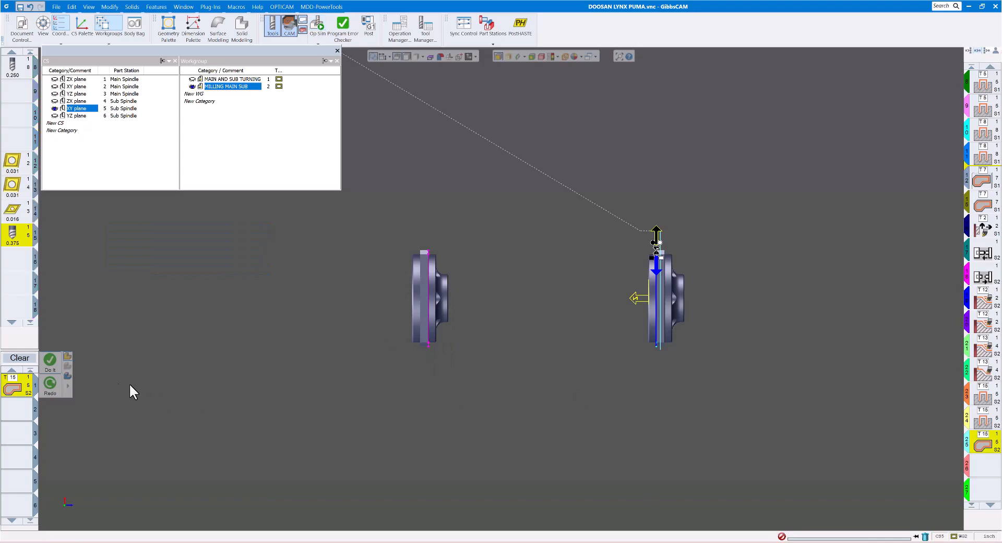
Clear the contour process and add a VMM utility process with No Tool
{"action": "left_click", "coordinate": [19, 357]}
{"action": "left_click", "coordinate": [15, 394]}
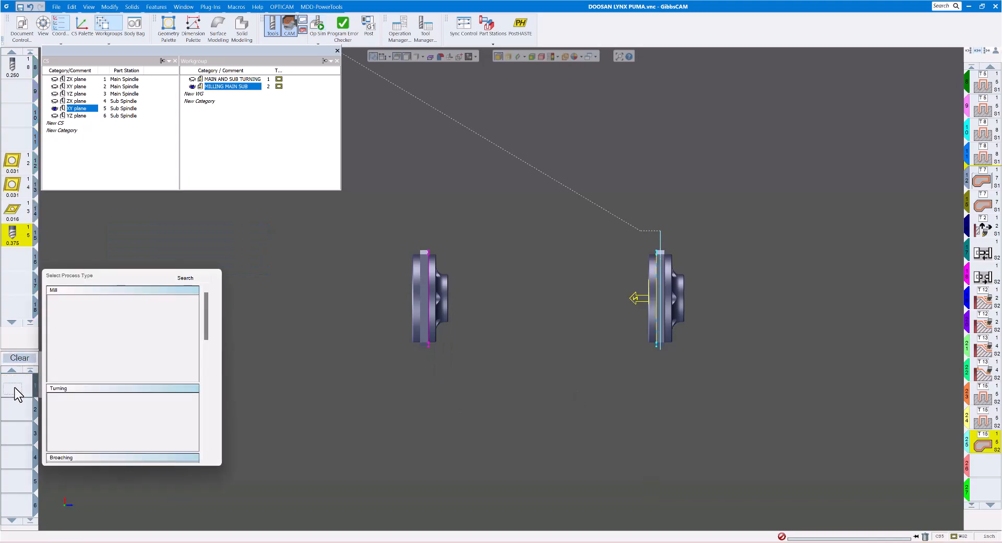
{"action": "scroll", "coordinate": [125, 382], "scroll_direction": "down", "scroll_amount": 5}
{"action": "scroll", "coordinate": [129, 383], "scroll_direction": "down", "scroll_amount": 3}
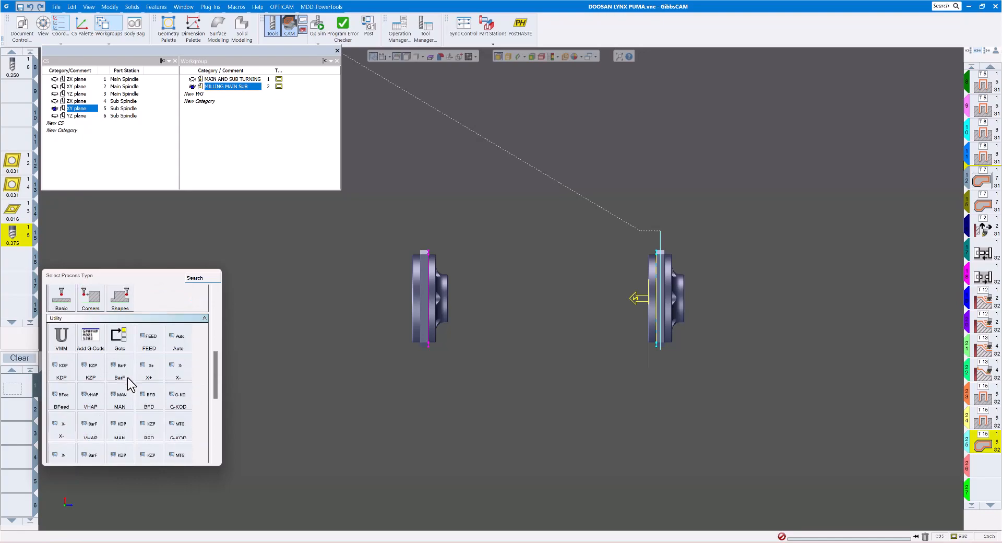
{"action": "left_click", "coordinate": [64, 345]}
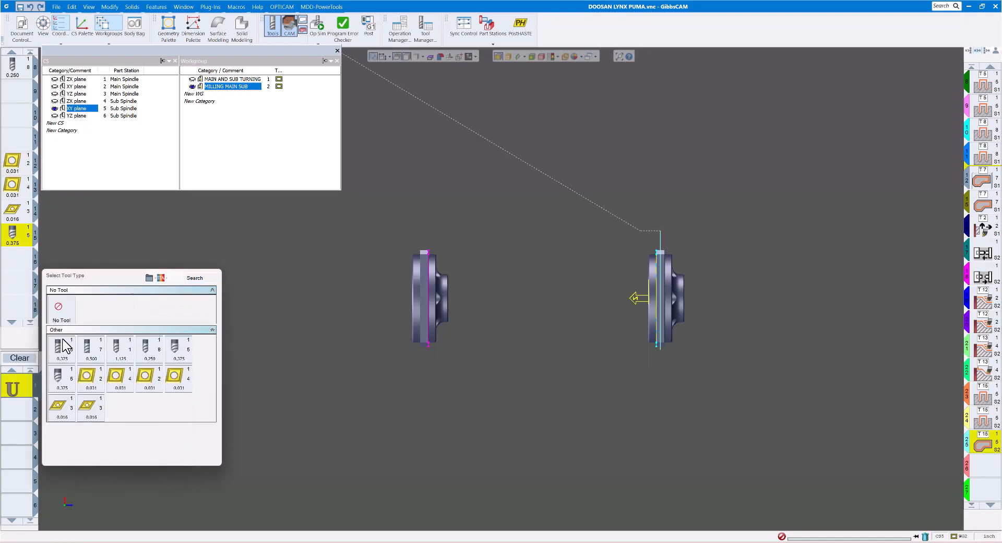
{"action": "mouse_move", "coordinate": [64, 345]}
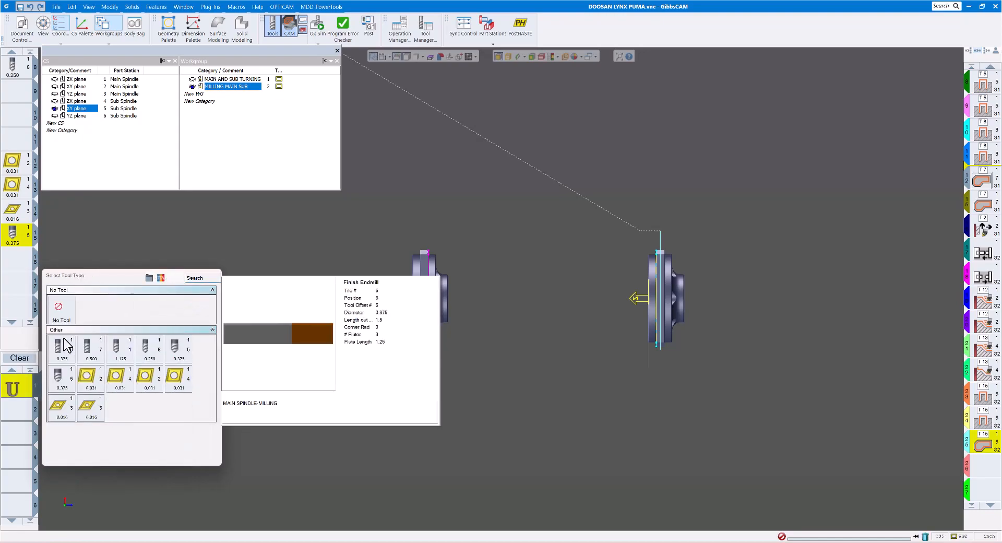
{"action": "left_click", "coordinate": [62, 311]}
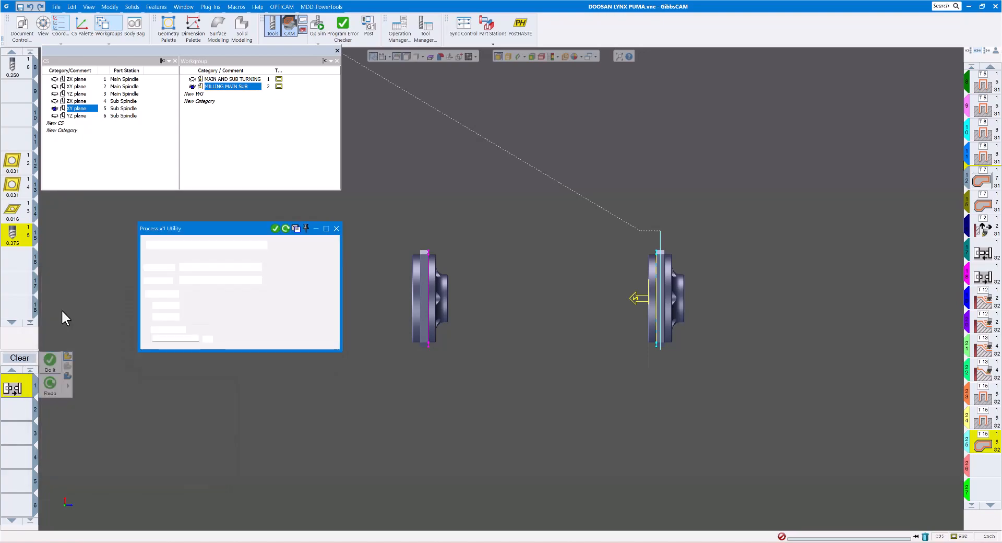
Make the utility process Parts Catcher In with Z position -8, and generate its operation
{"action": "left_click", "coordinate": [201, 245]}
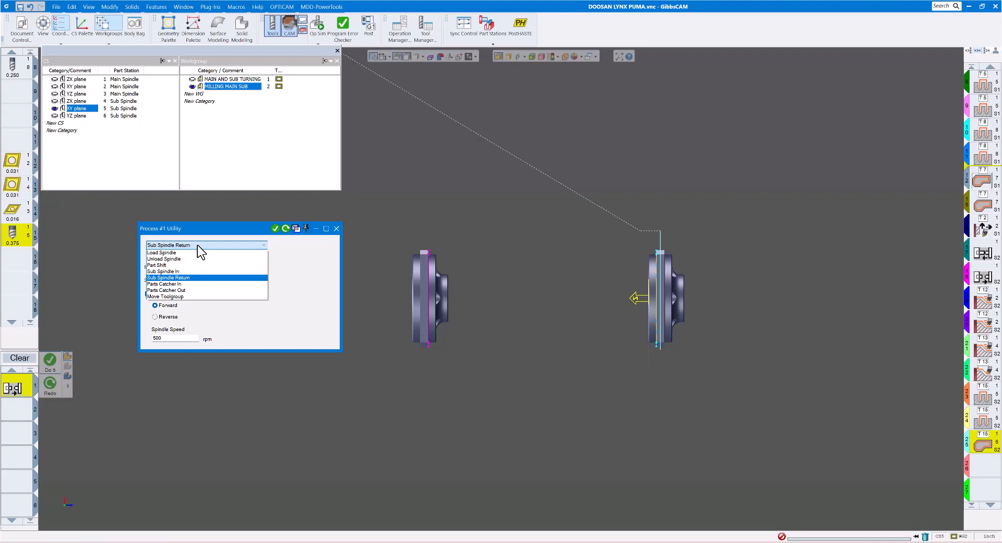
{"action": "left_click", "coordinate": [187, 284]}
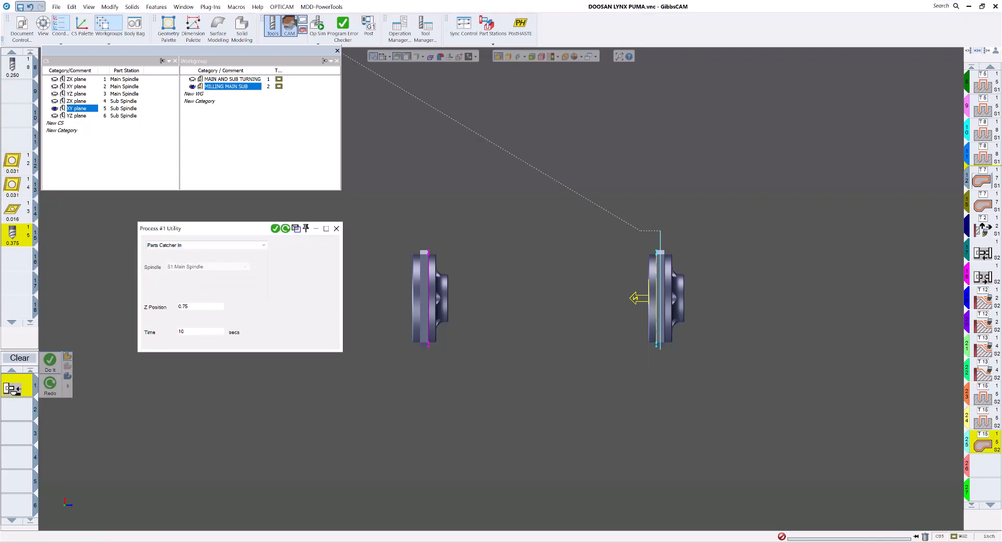
{"action": "left_click", "coordinate": [242, 265]}
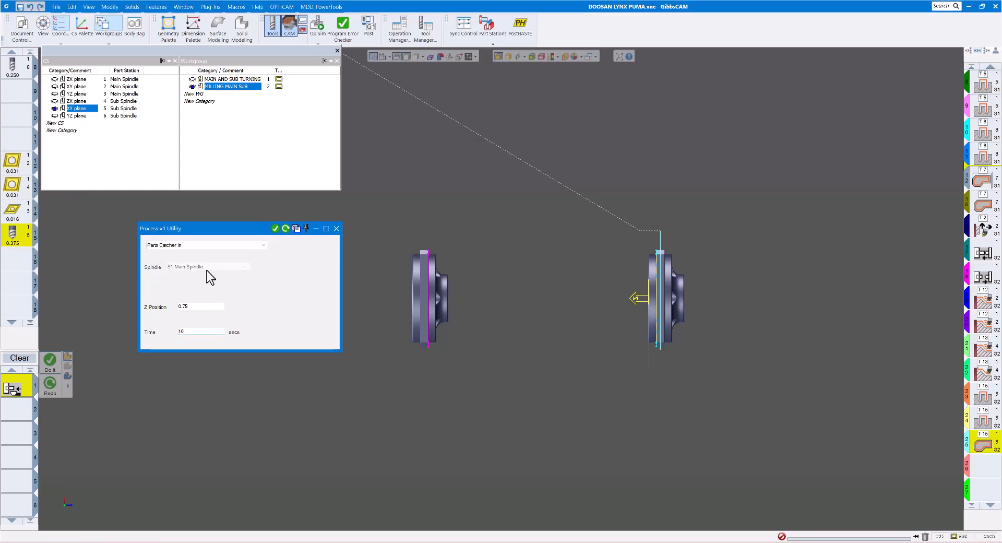
{"action": "left_click_drag", "start_coordinate": [192, 307], "coordinate": [168, 307]}
{"action": "left_click", "coordinate": [275, 228]}
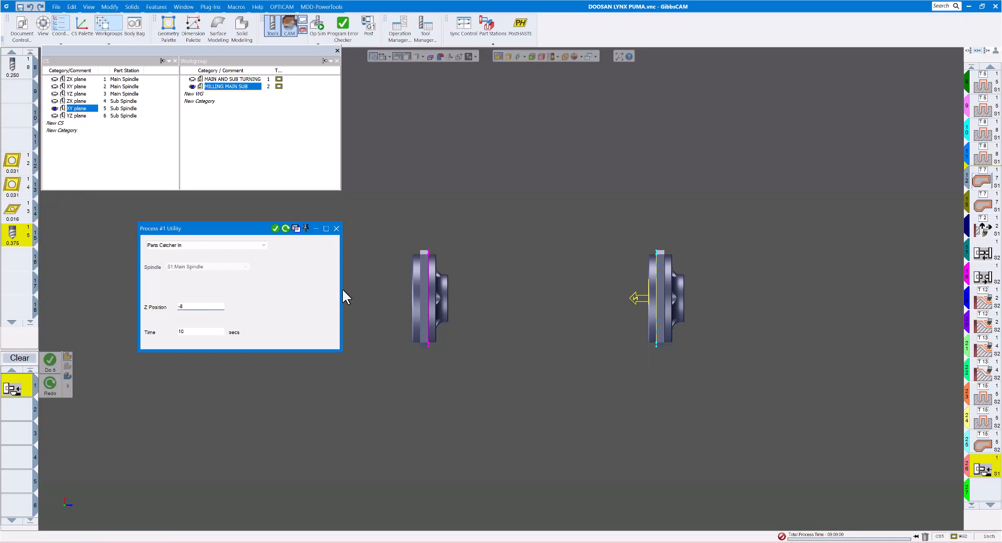
Change the utility process to Unload Spindle with the Part Catcher option, and generate its operation
{"action": "left_click", "coordinate": [190, 245]}
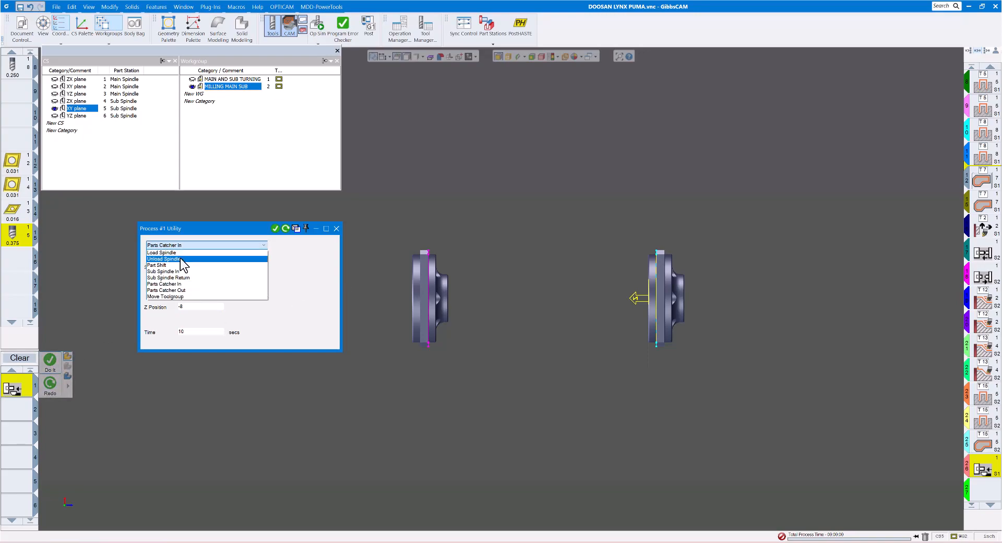
{"action": "left_click", "coordinate": [181, 259]}
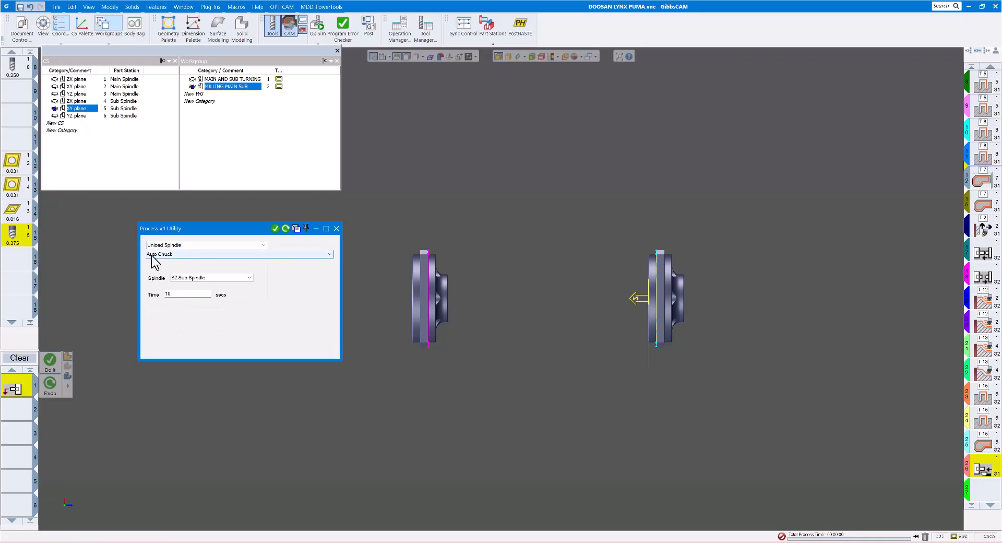
{"action": "left_click", "coordinate": [180, 255]}
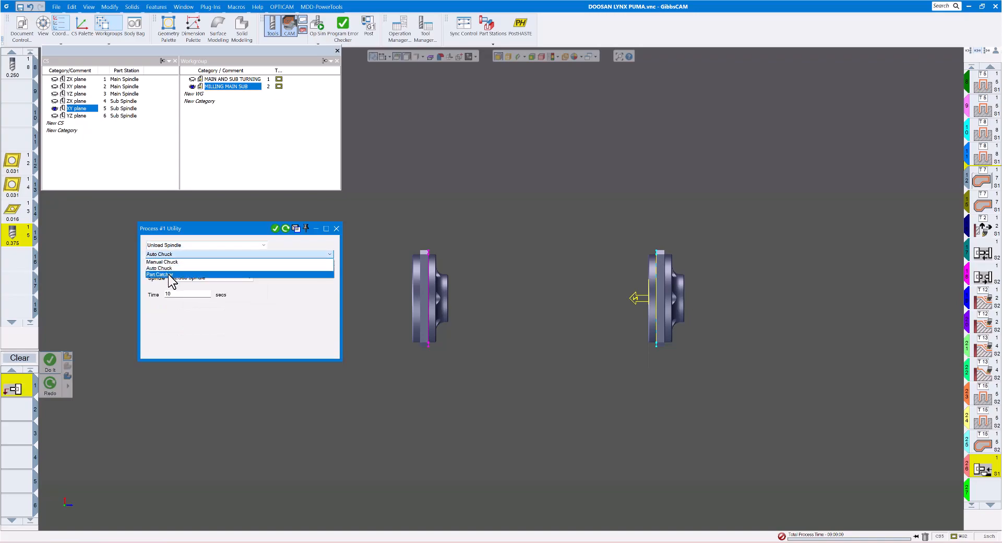
{"action": "left_click", "coordinate": [169, 274]}
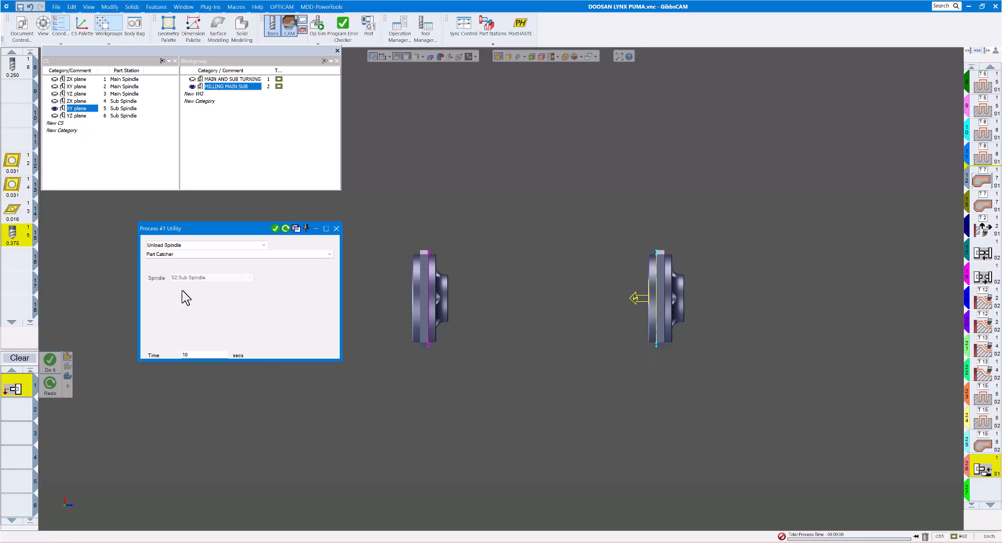
{"action": "left_click", "coordinate": [274, 229]}
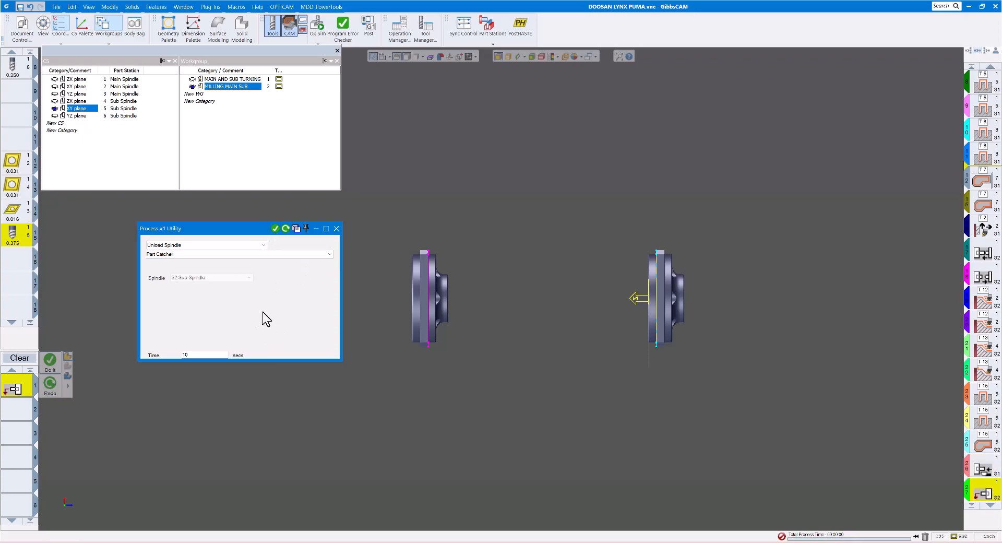
Change the utility process to Parts Catcher Out, generate its operation, and close the process
{"action": "left_click", "coordinate": [190, 254]}
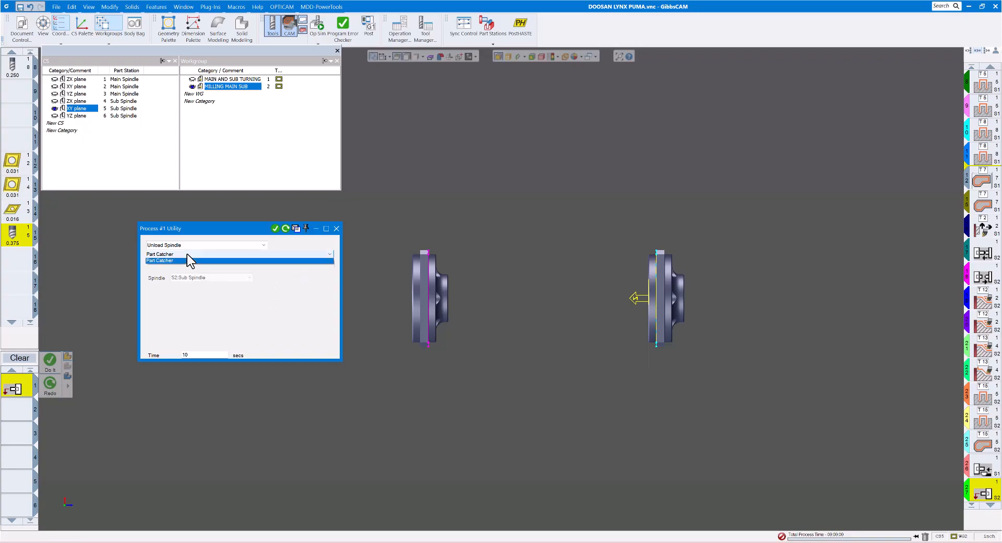
{"action": "left_click", "coordinate": [189, 251]}
{"action": "left_click", "coordinate": [189, 246]}
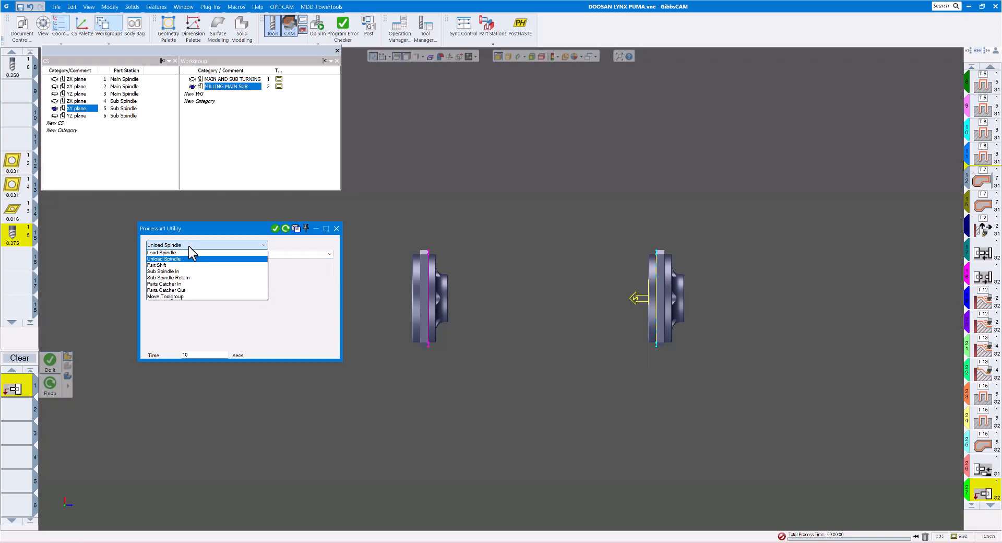
{"action": "left_click", "coordinate": [189, 290]}
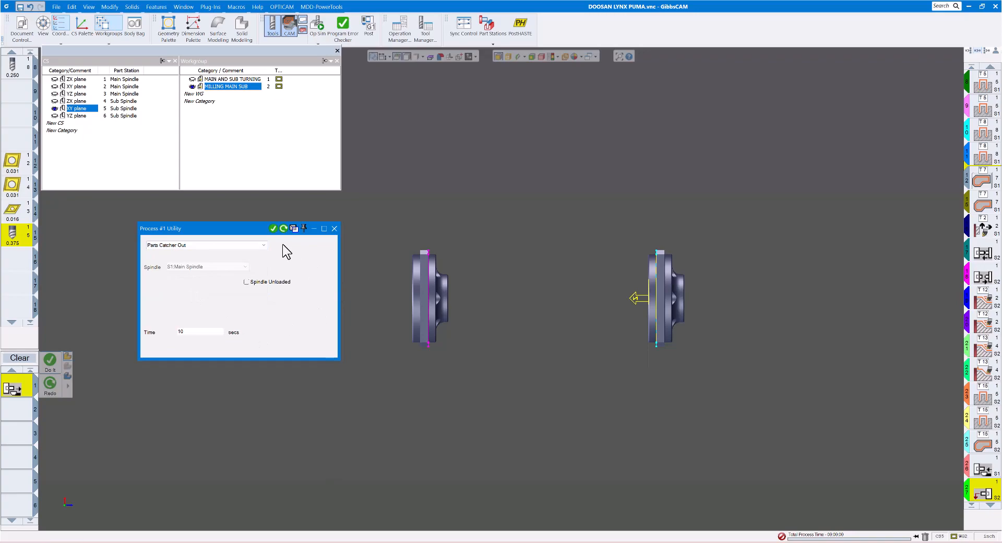
{"action": "left_click", "coordinate": [274, 229]}
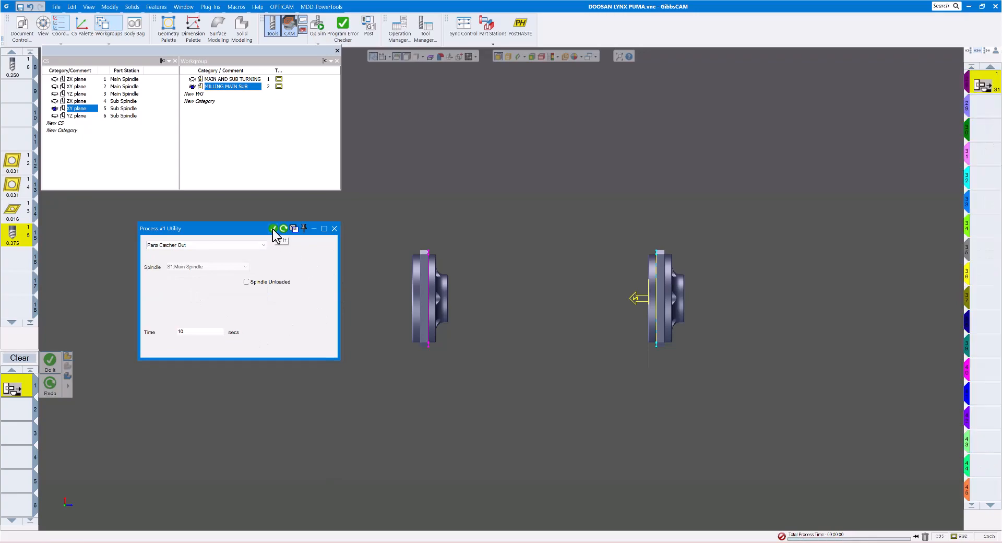
{"action": "left_click", "coordinate": [336, 228]}
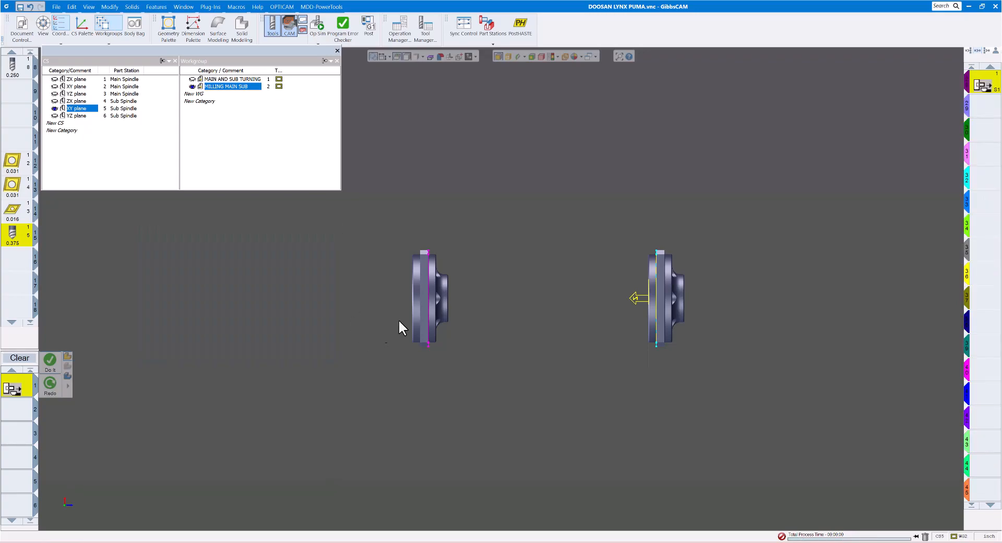
Open the operation simulation and turn off the Stop At Part Load/Unload and Stop Before Operation conditions
{"action": "left_click", "coordinate": [318, 24]}
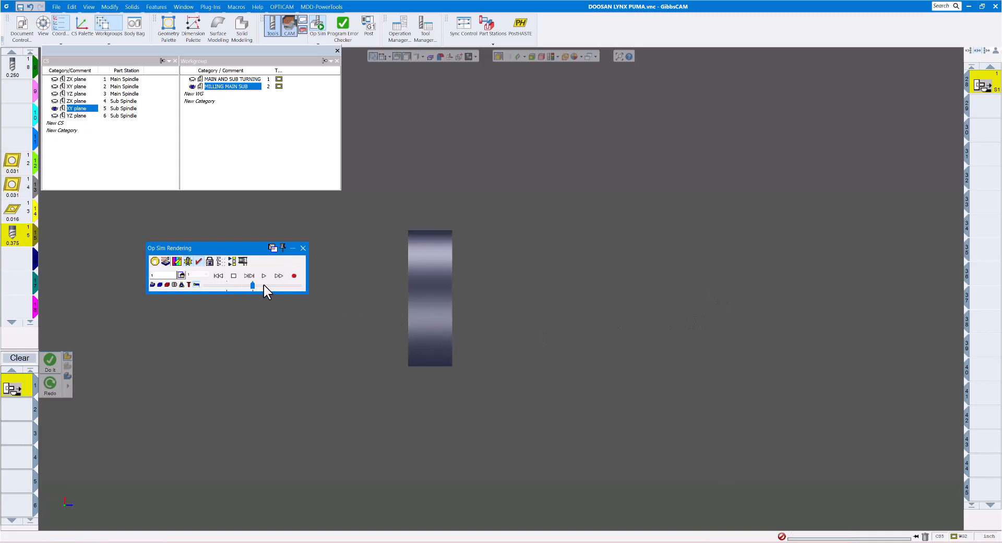
{"action": "left_click", "coordinate": [154, 261]}
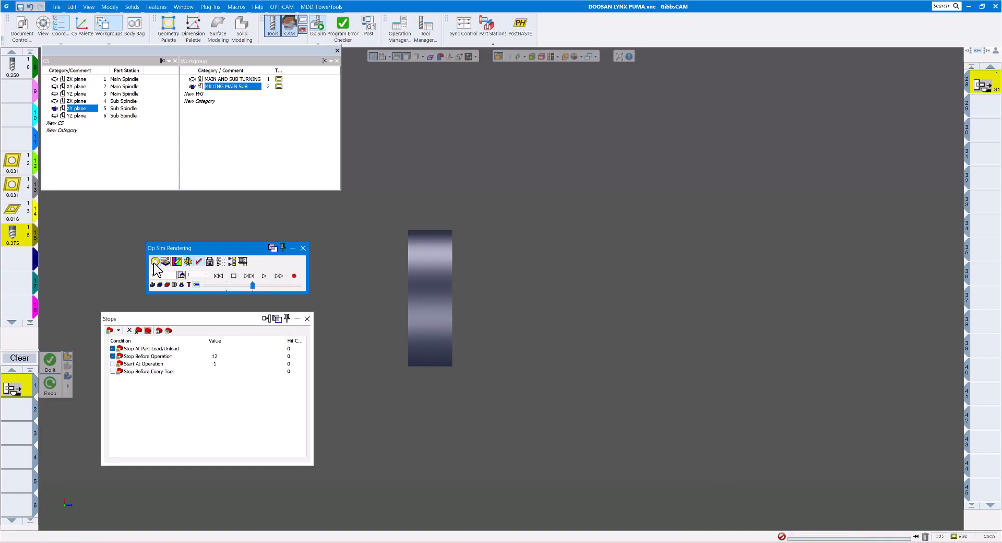
{"action": "left_click", "coordinate": [113, 356]}
{"action": "left_click", "coordinate": [113, 356]}
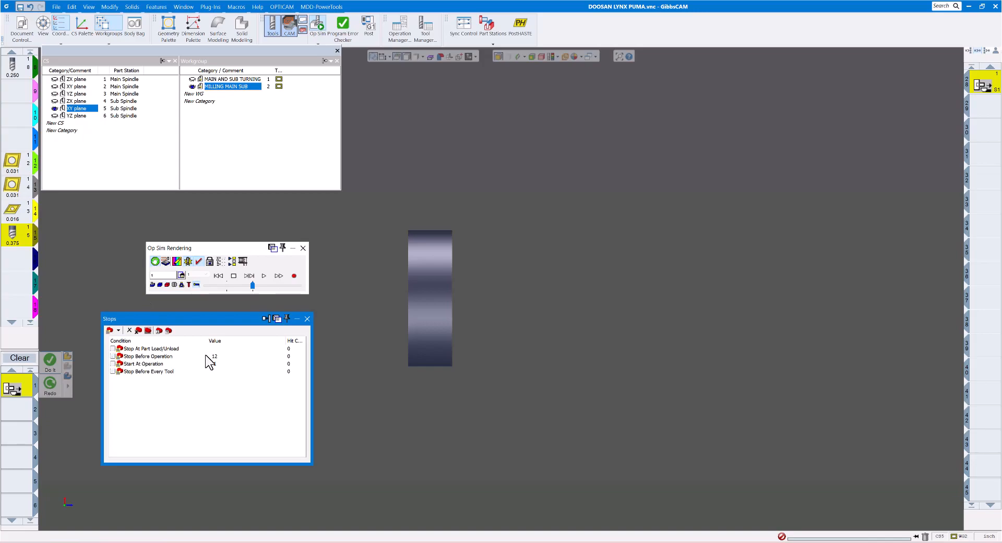
{"action": "left_click", "coordinate": [306, 319]}
Simulate the whole program with the part cut in section and a faster playback speed, and close the simulation
{"action": "left_click", "coordinate": [264, 275]}
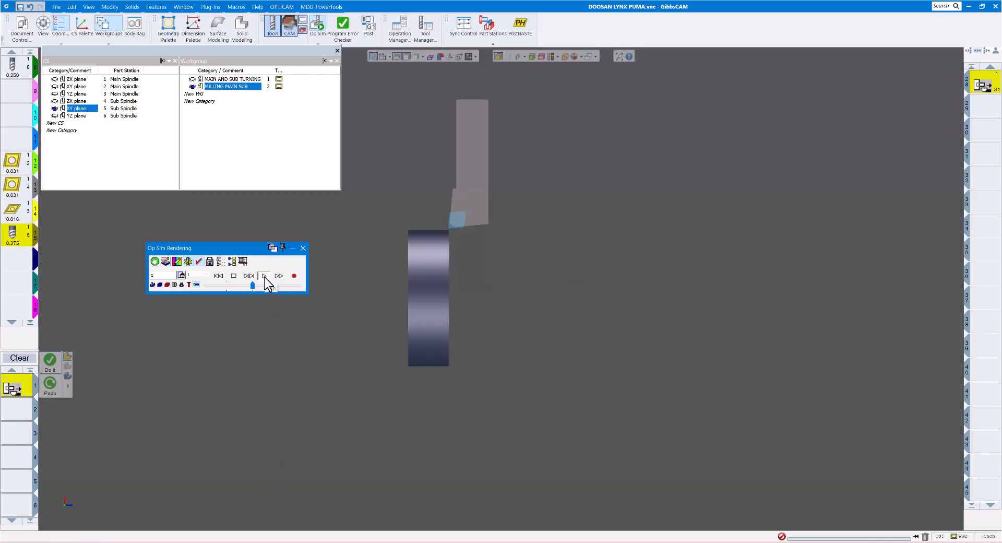
{"action": "scroll", "coordinate": [412, 327], "scroll_direction": "up", "scroll_amount": 4}
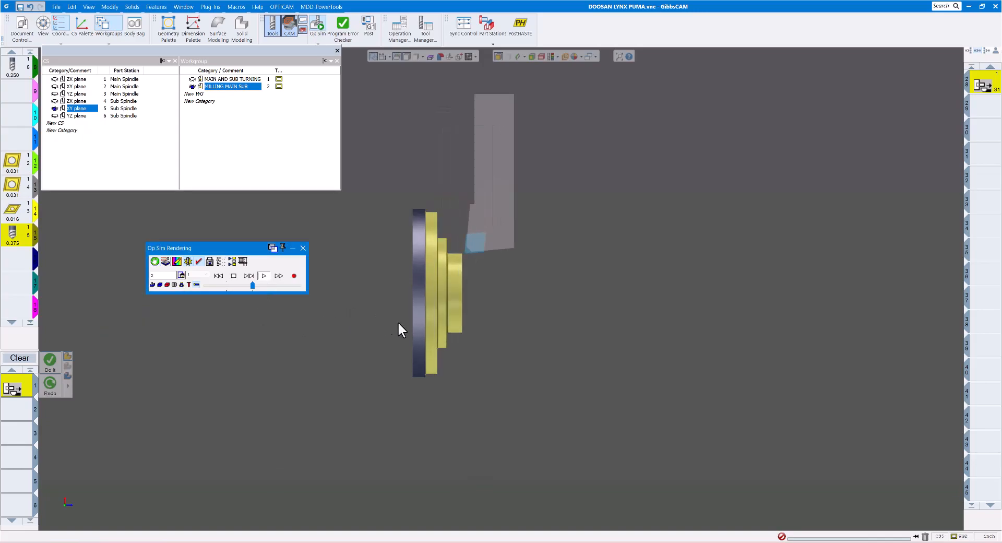
{"action": "left_click", "coordinate": [173, 284]}
{"action": "left_click", "coordinate": [173, 285]}
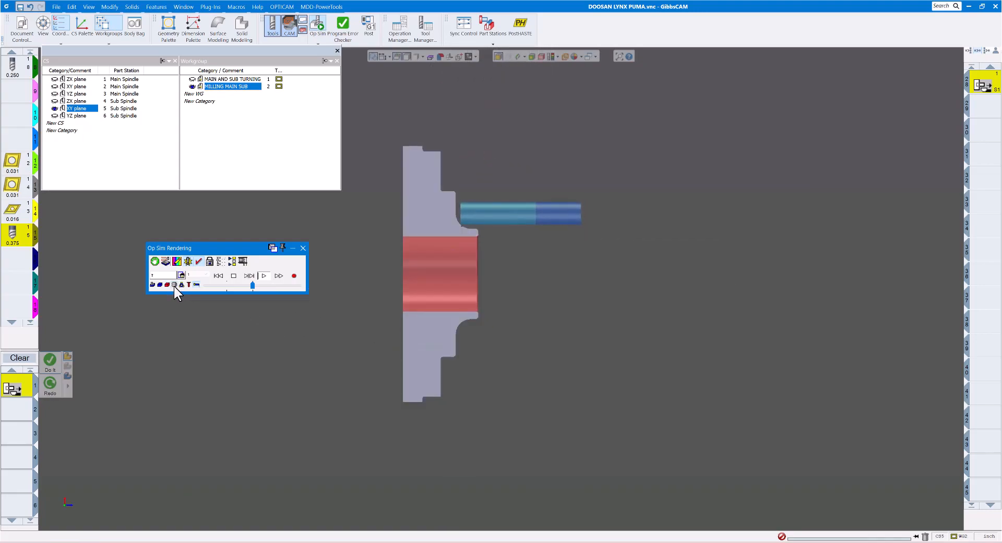
{"action": "left_click_drag", "start_coordinate": [253, 285], "coordinate": [259, 285]}
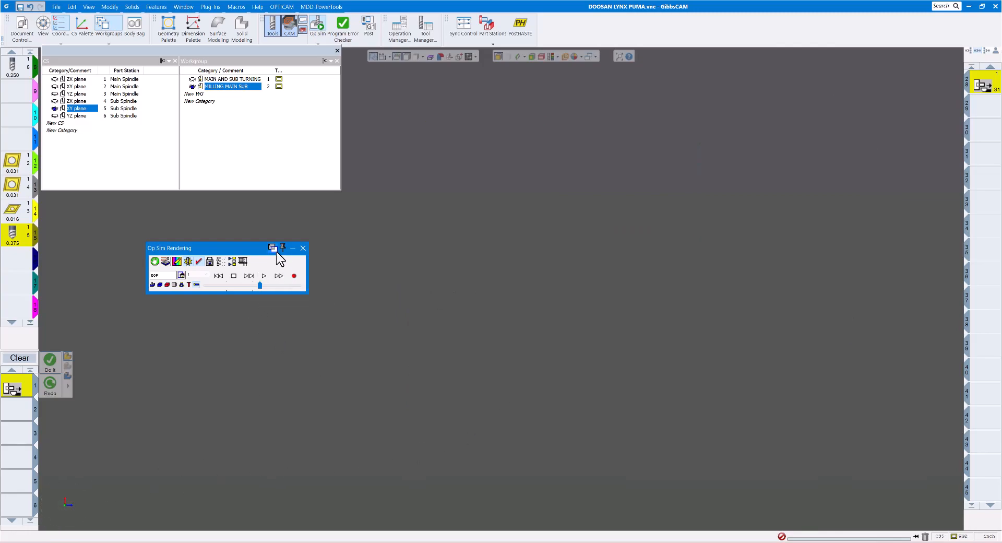
{"action": "left_click", "coordinate": [304, 248]}
{"action": "scroll", "coordinate": [593, 295], "scroll_direction": "down", "scroll_amount": 2}
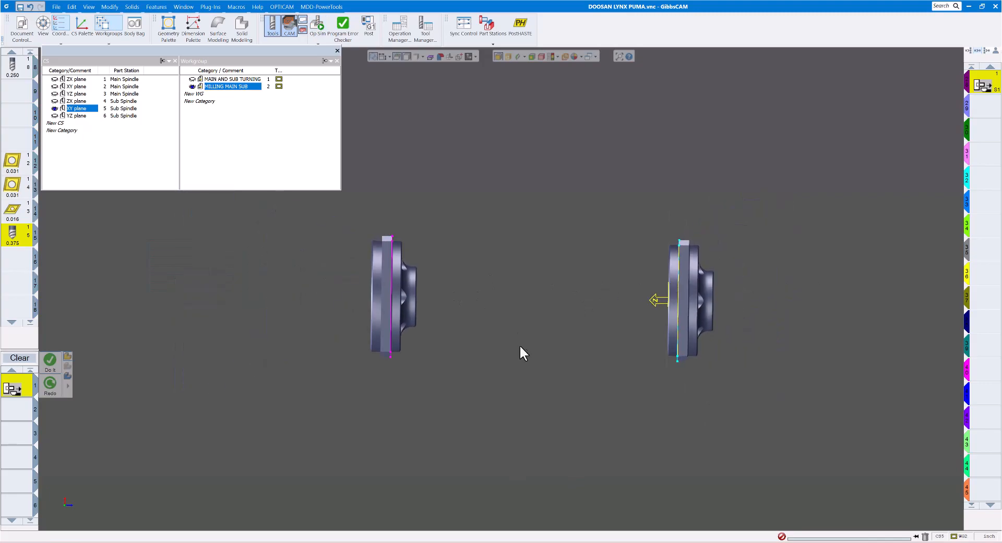
Reopen the operation simulation and enable the Stop Before Operation condition for operation 26
{"action": "scroll", "coordinate": [994, 103], "scroll_direction": "up", "scroll_amount": 3}
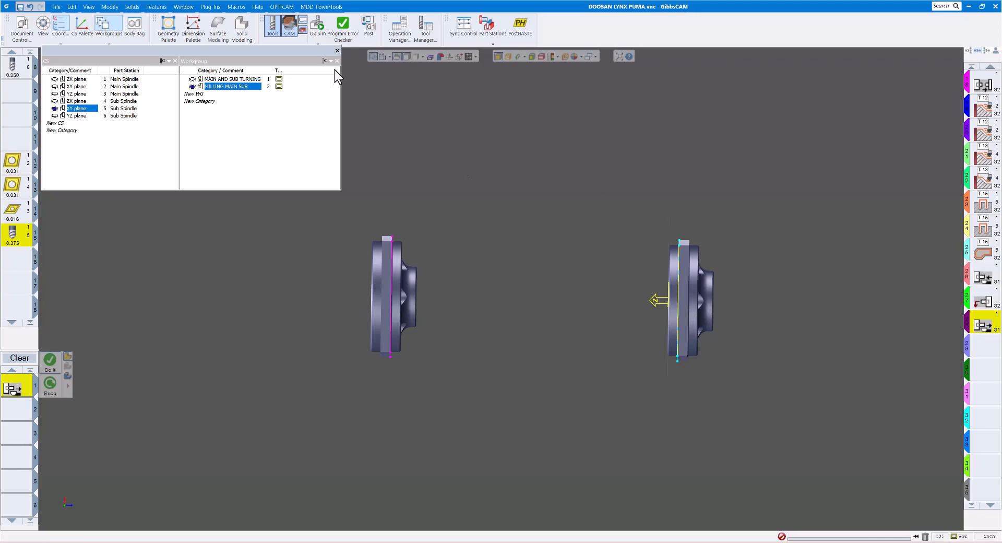
{"action": "left_click", "coordinate": [317, 25]}
{"action": "left_click", "coordinate": [165, 264]}
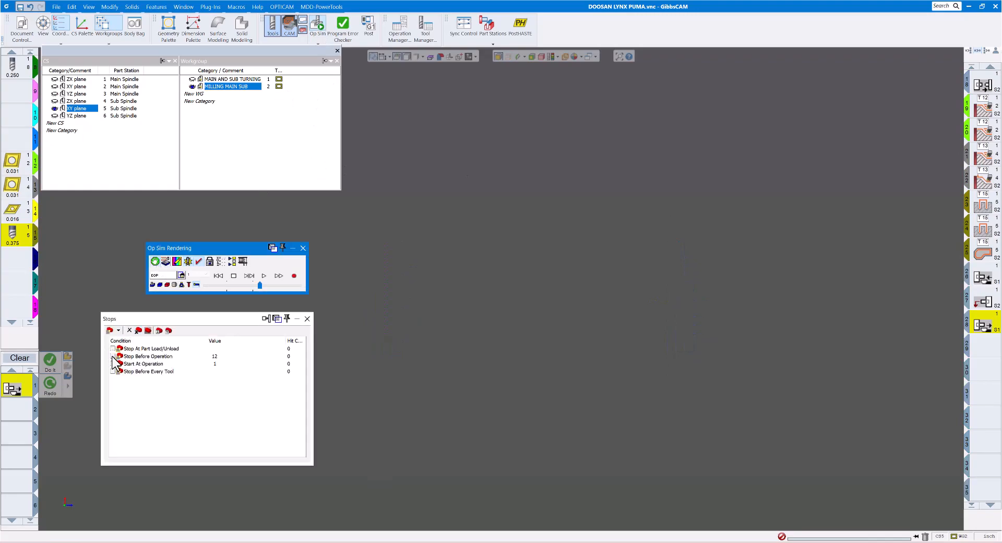
{"action": "left_click", "coordinate": [113, 356]}
{"action": "left_click", "coordinate": [225, 358]}
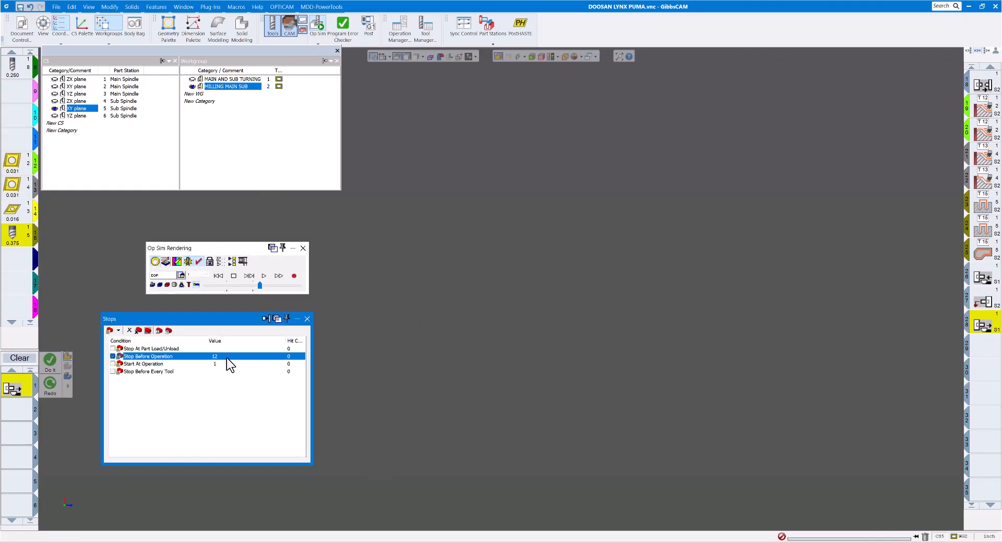
{"action": "double_click", "coordinate": [262, 358]}
{"action": "left_click", "coordinate": [558, 145]}
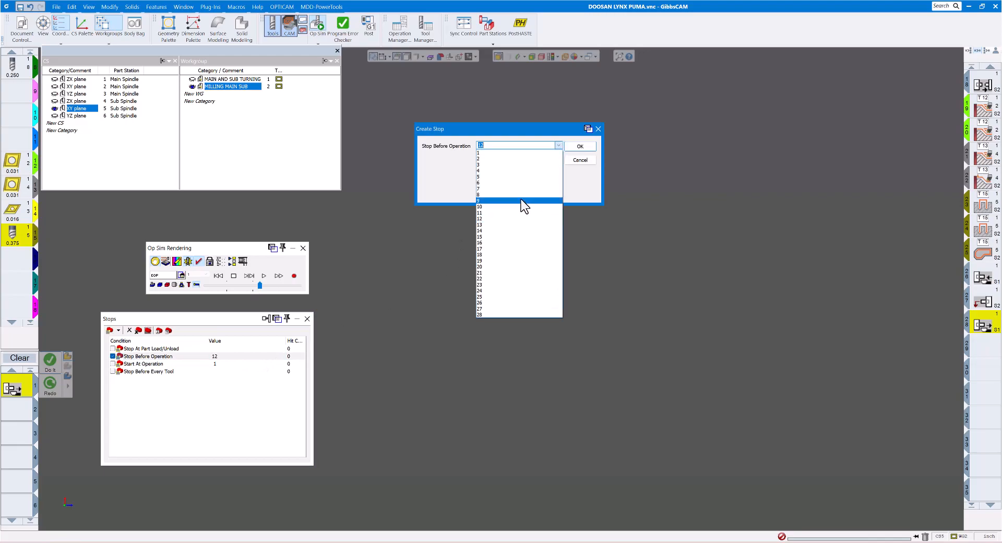
{"action": "left_click", "coordinate": [487, 304]}
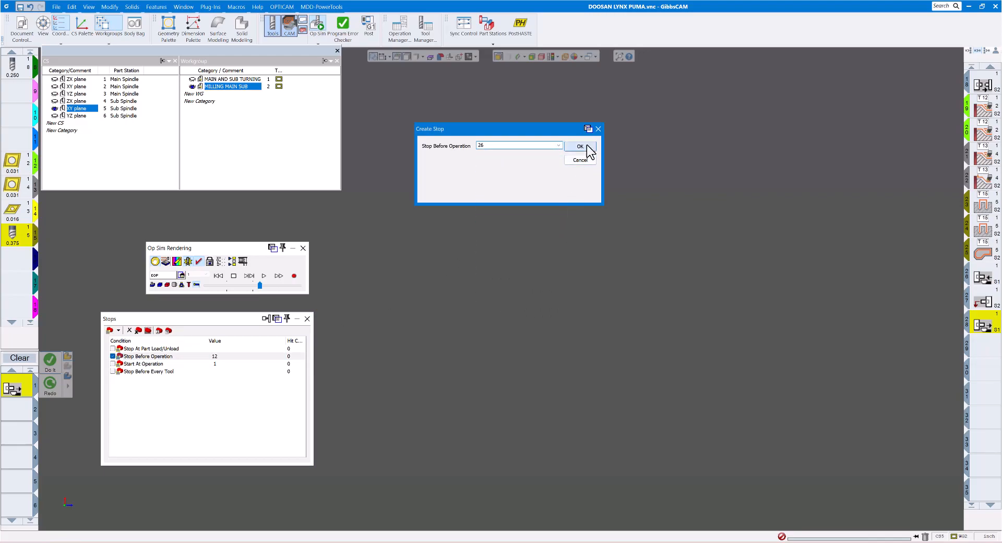
{"action": "left_click", "coordinate": [580, 146]}
{"action": "left_click", "coordinate": [307, 318]}
Simulate to the stop at a higher speed, inspect the uncut sub spindle part, run the remaining operations, and close the simulation
{"action": "left_click", "coordinate": [277, 285]}
{"action": "left_click", "coordinate": [263, 276]}
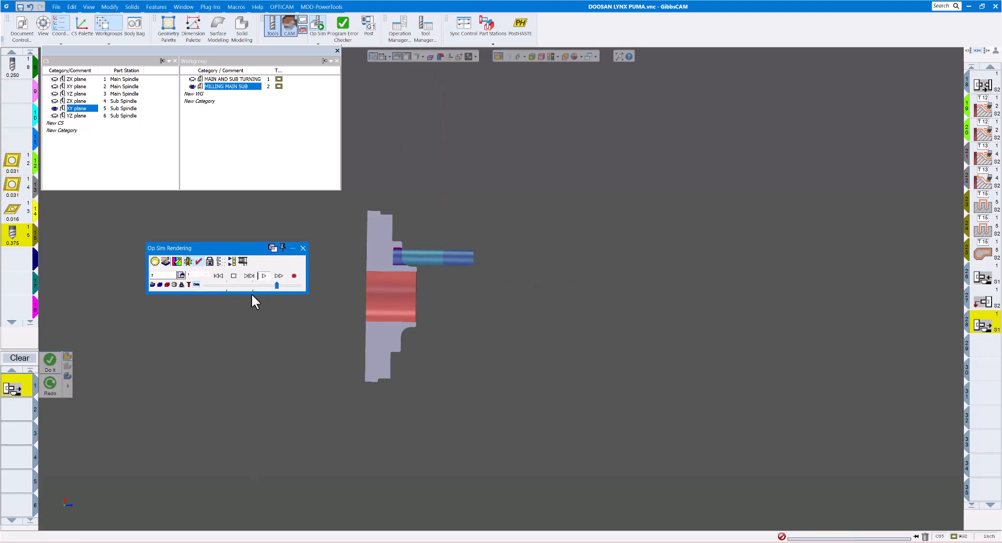
{"action": "left_click", "coordinate": [174, 285]}
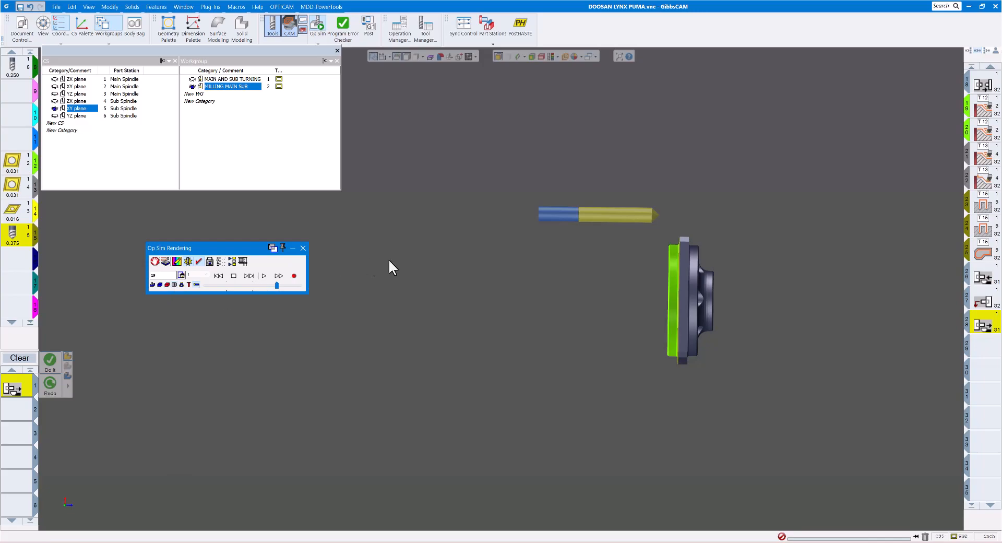
{"action": "middle_click_drag", "start_coordinate": [518, 310], "coordinate": [562, 314]}
{"action": "scroll", "coordinate": [563, 314], "scroll_direction": "up", "scroll_amount": 5}
{"action": "scroll", "coordinate": [563, 315], "scroll_direction": "up", "scroll_amount": 4}
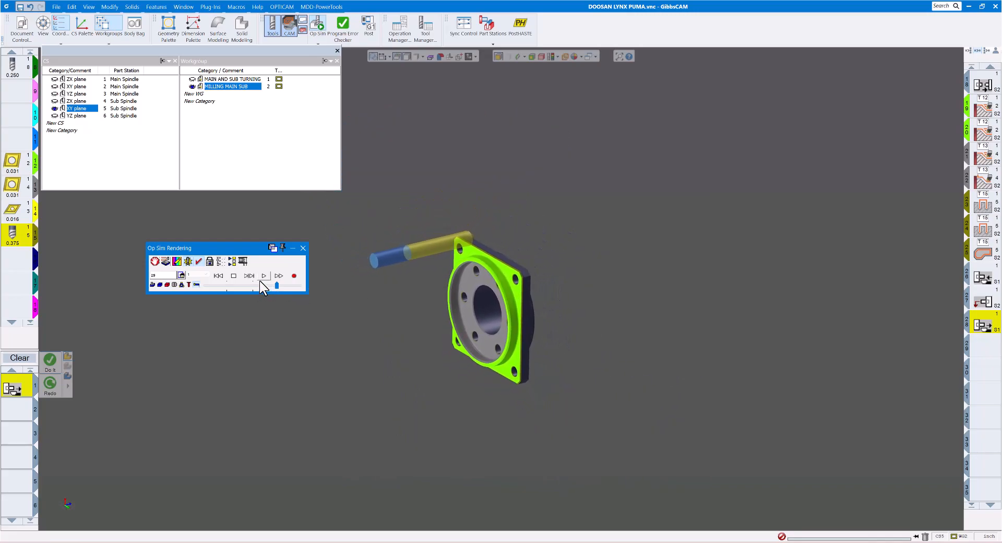
{"action": "left_click", "coordinate": [264, 276]}
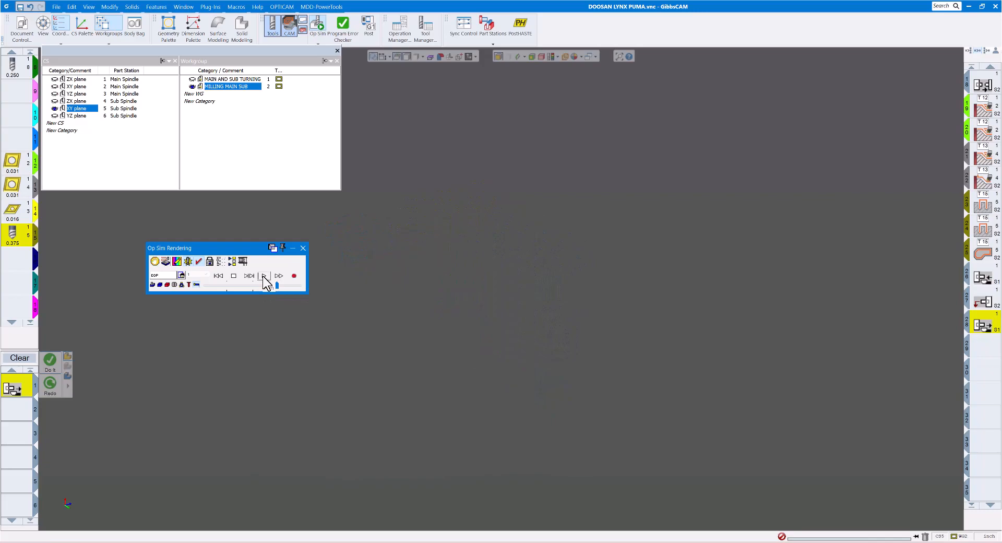
{"action": "left_click", "coordinate": [303, 247]}
Return to the main spindle's ZX plane view and post-process the full program as DOOSAN LYNX PUMA.NCF in inches
{"action": "left_click", "coordinate": [72, 491]}
{"action": "left_click", "coordinate": [50, 498]}
{"action": "scroll", "coordinate": [324, 402], "scroll_direction": "down", "scroll_amount": 2}
{"action": "middle_click_drag", "start_coordinate": [336, 399], "coordinate": [398, 384]}
{"action": "scroll", "coordinate": [391, 392], "scroll_direction": "down", "scroll_amount": 2}
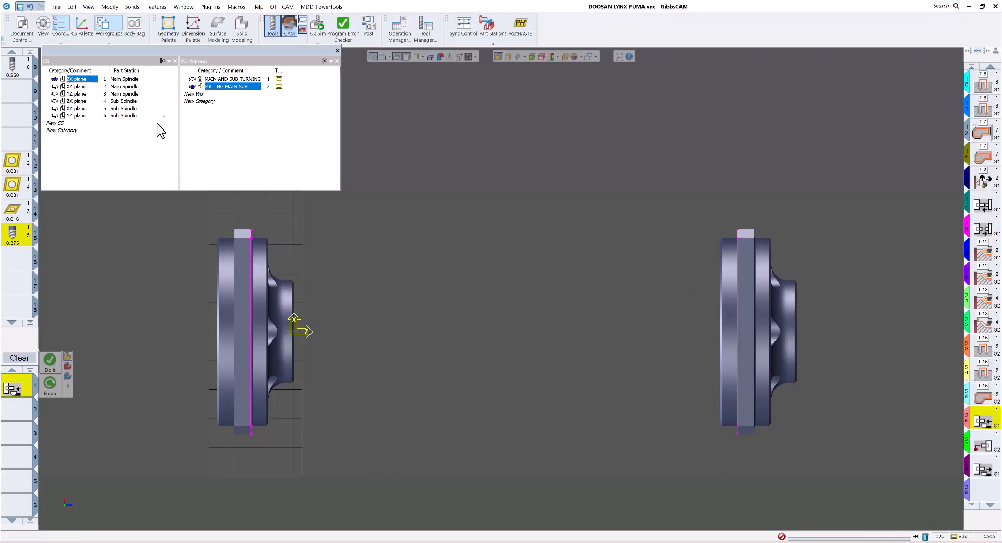
{"action": "left_click", "coordinate": [369, 27]}
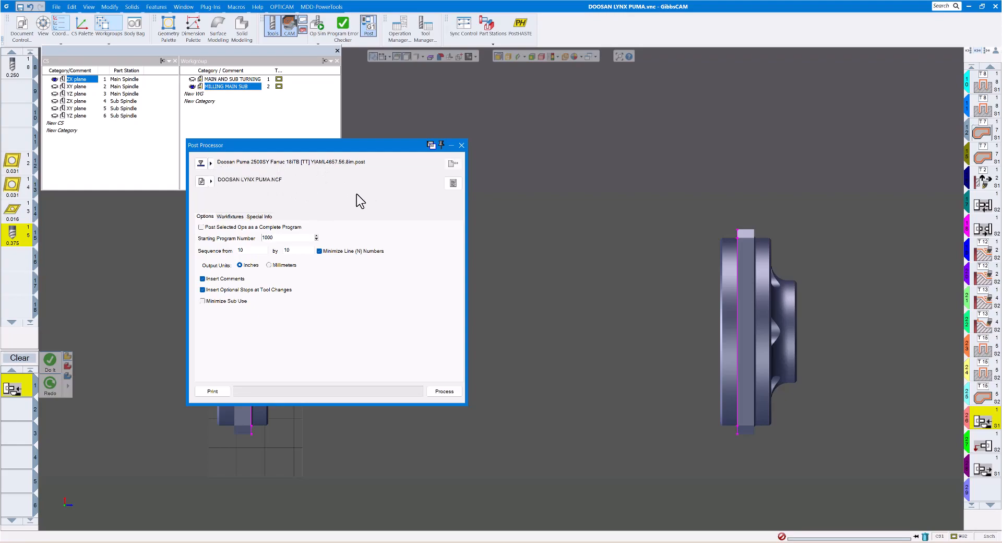
{"action": "left_click", "coordinate": [444, 391]}
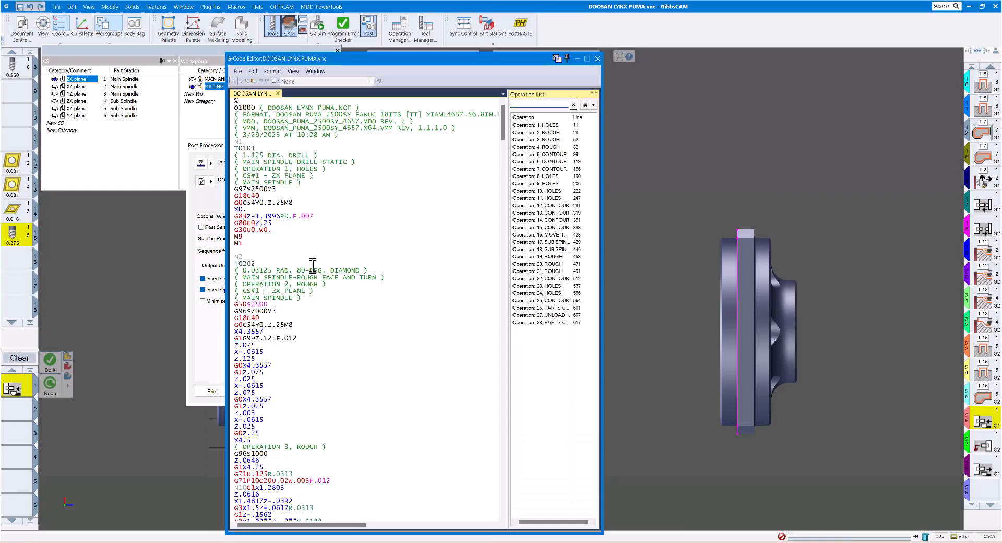
Examine the posted code for roughing operations 2 and 3, highlighting the two G71 cycle lines of operation 3
{"action": "scroll", "coordinate": [316, 266], "scroll_direction": "down", "scroll_amount": 3}
{"action": "scroll", "coordinate": [318, 267], "scroll_direction": "down", "scroll_amount": 2}
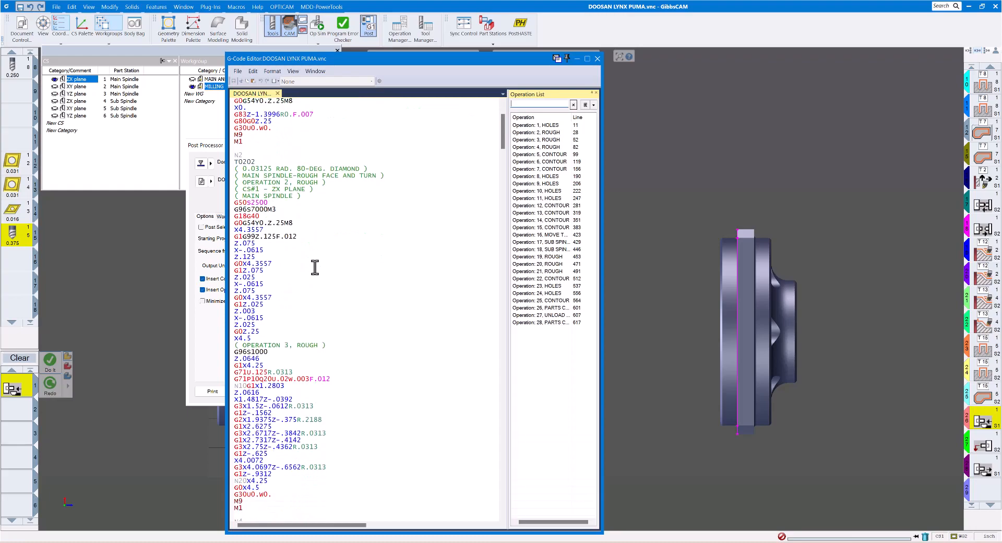
{"action": "scroll", "coordinate": [315, 267], "scroll_direction": "down", "scroll_amount": 2}
{"action": "scroll", "coordinate": [308, 219], "scroll_direction": "down", "scroll_amount": 4}
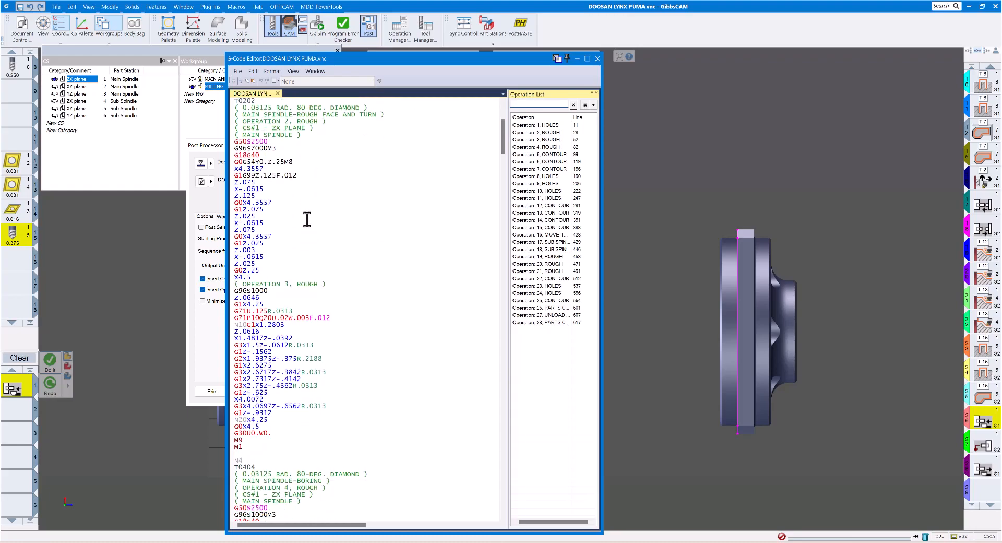
{"action": "scroll", "coordinate": [308, 219], "scroll_direction": "down", "scroll_amount": 2}
{"action": "scroll", "coordinate": [310, 220], "scroll_direction": "up", "scroll_amount": 2}
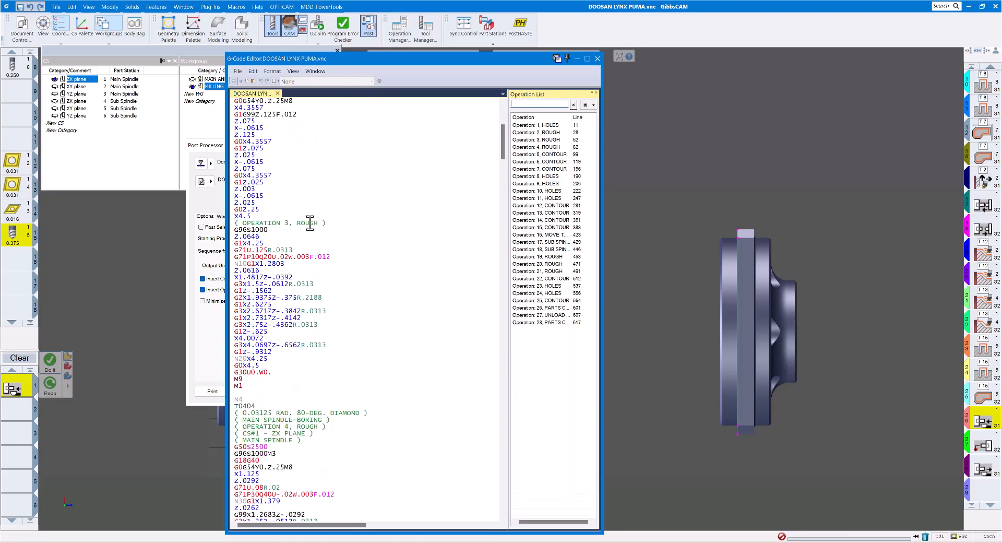
{"action": "scroll", "coordinate": [294, 237], "scroll_direction": "up", "scroll_amount": 2}
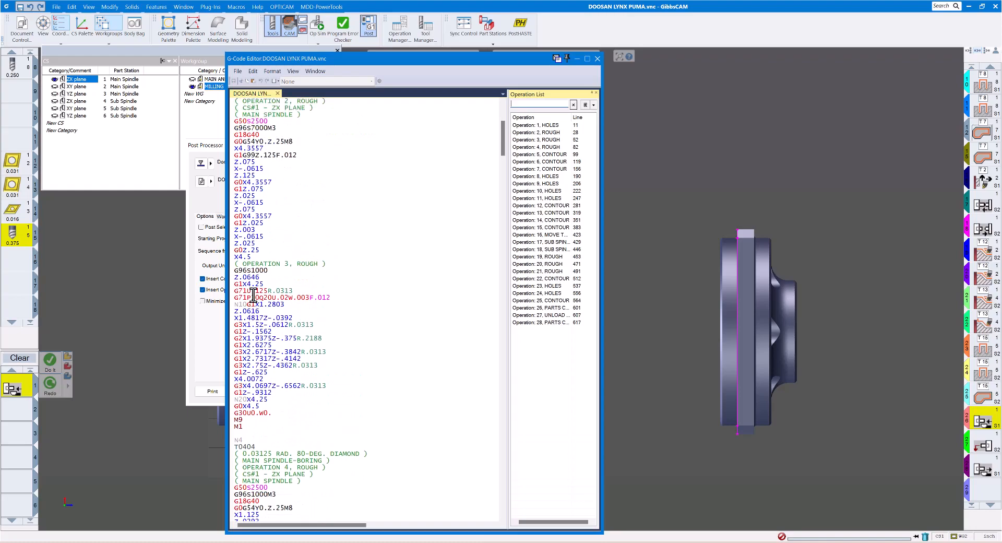
{"action": "scroll", "coordinate": [256, 286], "scroll_direction": "up", "scroll_amount": 3}
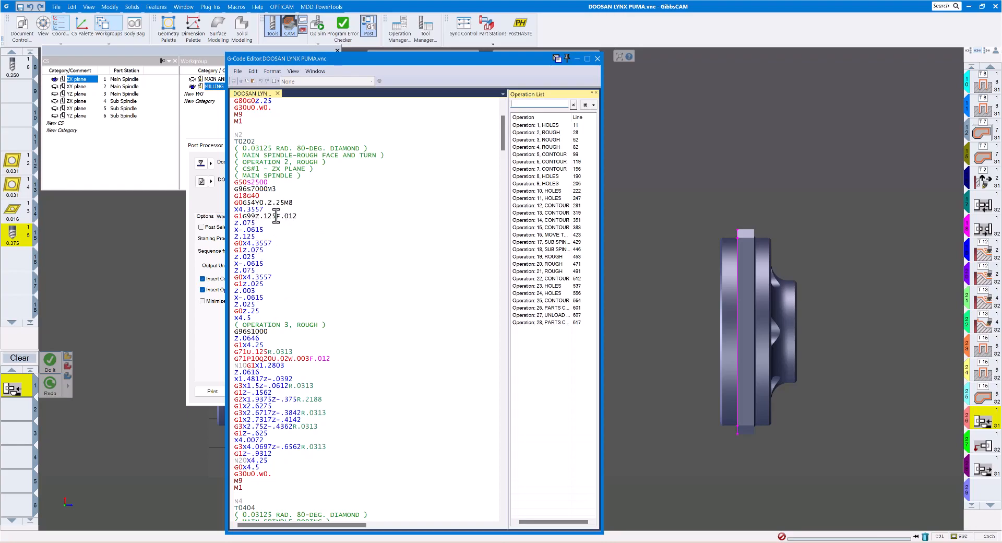
{"action": "scroll", "coordinate": [257, 216], "scroll_direction": "down", "scroll_amount": 7}
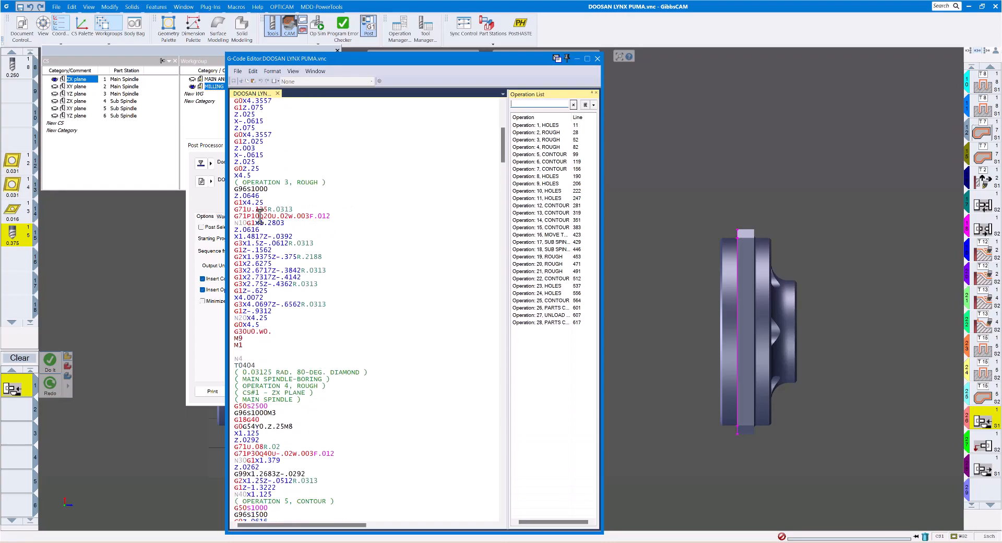
{"action": "left_click_drag", "start_coordinate": [234, 209], "coordinate": [354, 220]}
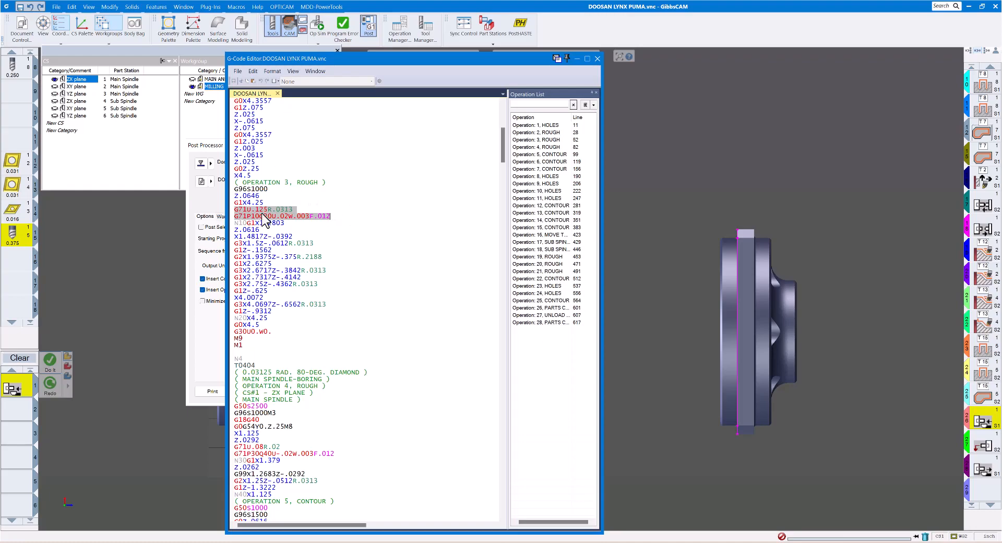
Review the posted main spindle code from the operation 4 boring through the operation 10 and 11 drilling
{"action": "scroll", "coordinate": [297, 245], "scroll_direction": "down", "scroll_amount": 8}
{"action": "scroll", "coordinate": [307, 249], "scroll_direction": "down", "scroll_amount": 4}
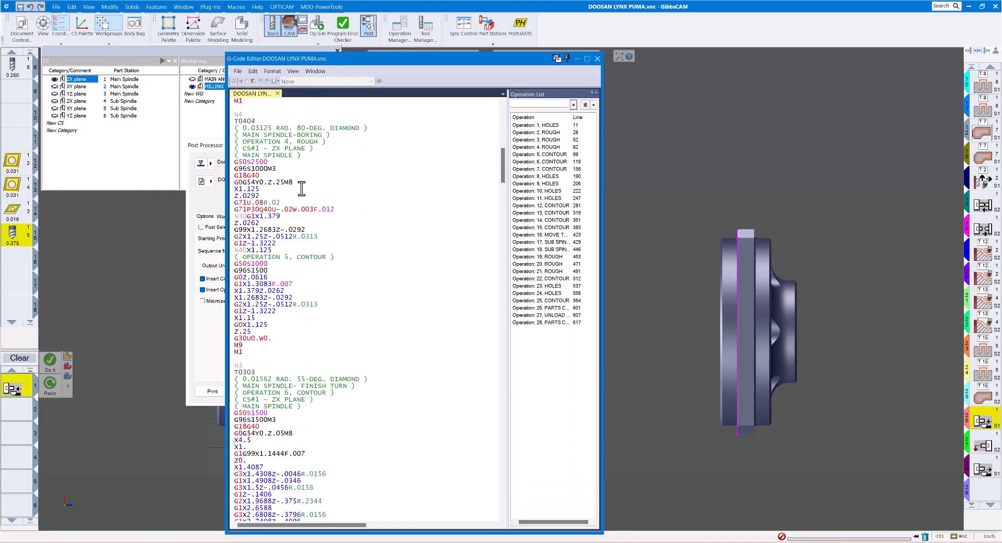
{"action": "scroll", "coordinate": [319, 225], "scroll_direction": "down", "scroll_amount": 20}
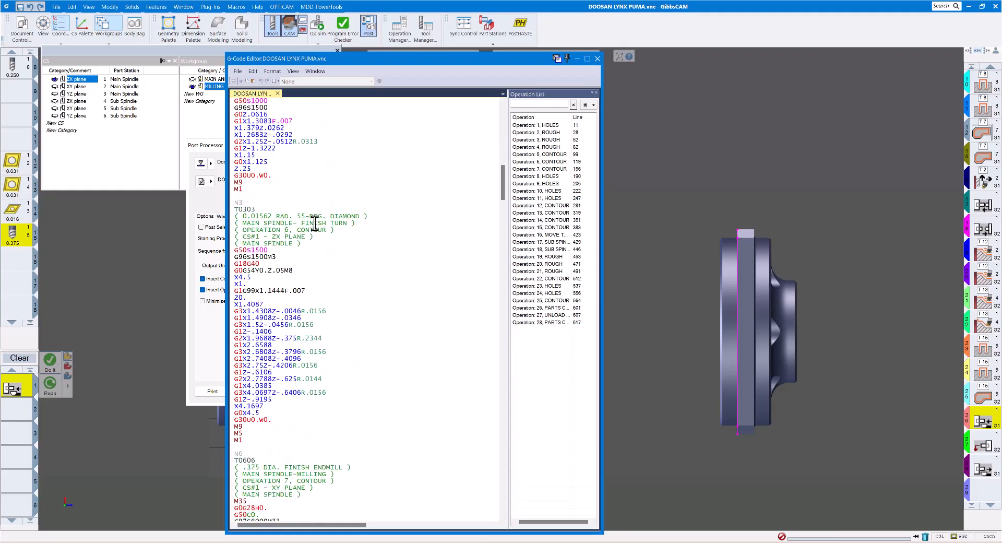
{"action": "scroll", "coordinate": [326, 233], "scroll_direction": "down", "scroll_amount": 13}
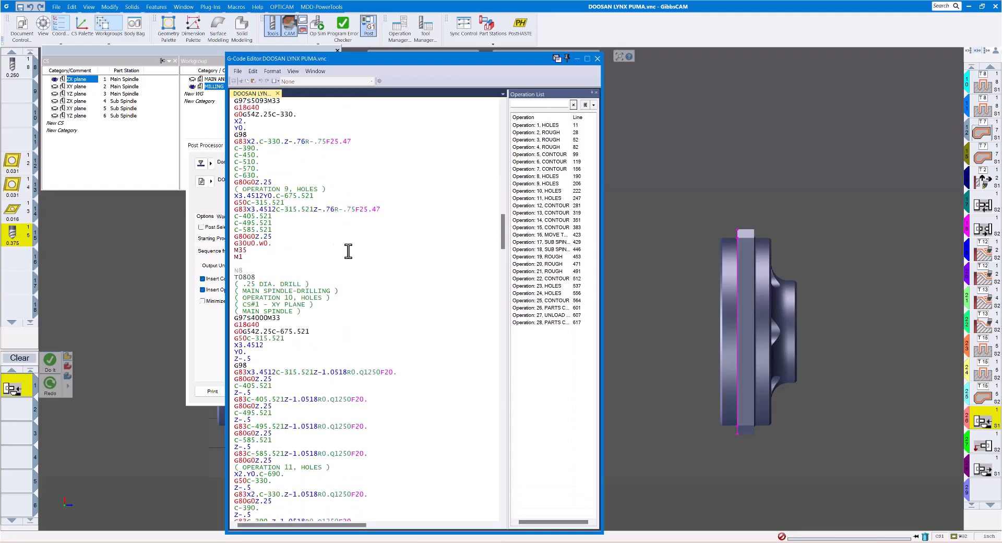
Examine the posted code for the part transfer, from operation 16 through the operation 18 sub spindle return
{"action": "left_click_drag", "start_coordinate": [505, 234], "coordinate": [499, 256]}
{"action": "left_click_drag", "start_coordinate": [498, 267], "coordinate": [515, 356]}
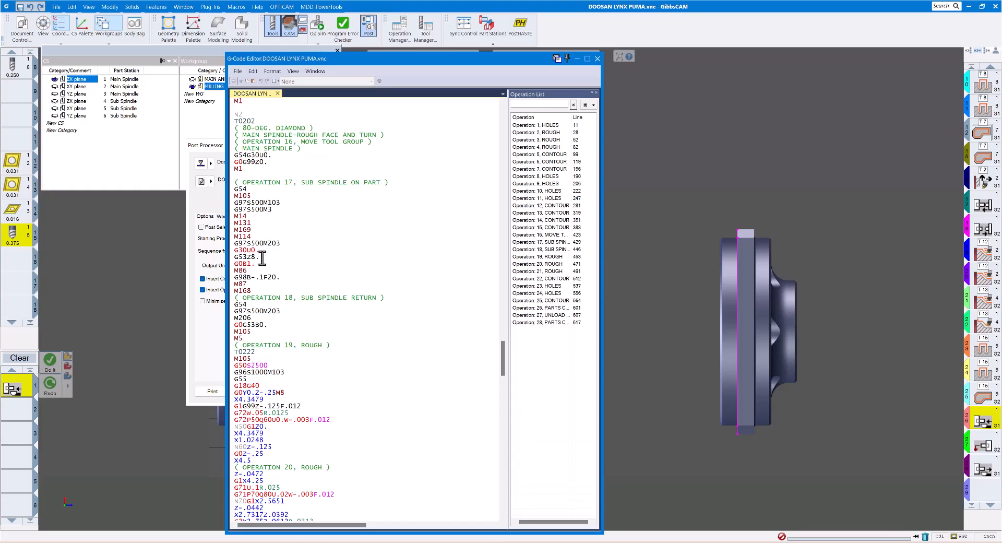
{"action": "scroll", "coordinate": [265, 269], "scroll_direction": "down", "scroll_amount": 2}
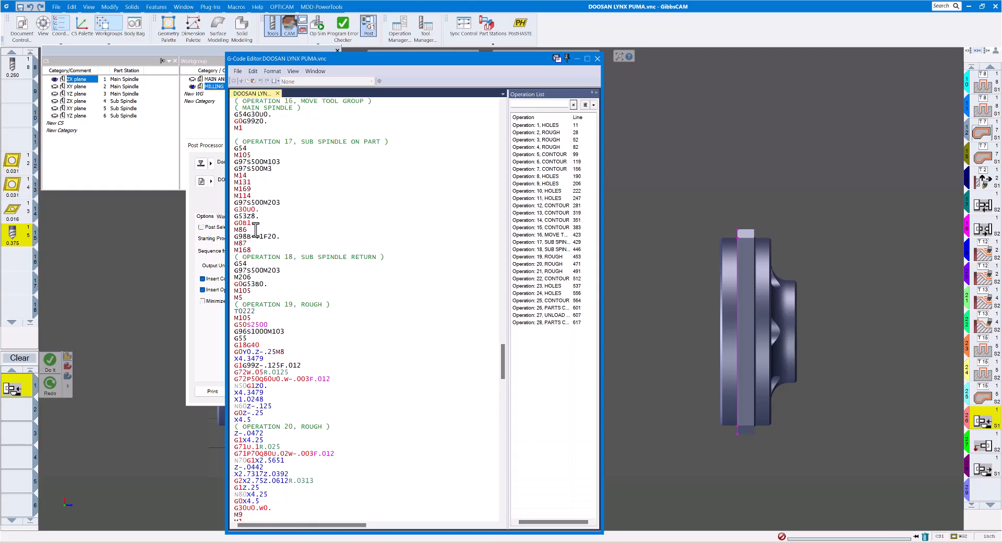
{"action": "scroll", "coordinate": [252, 229], "scroll_direction": "down", "scroll_amount": 1}
{"action": "scroll", "coordinate": [253, 220], "scroll_direction": "down", "scroll_amount": 2}
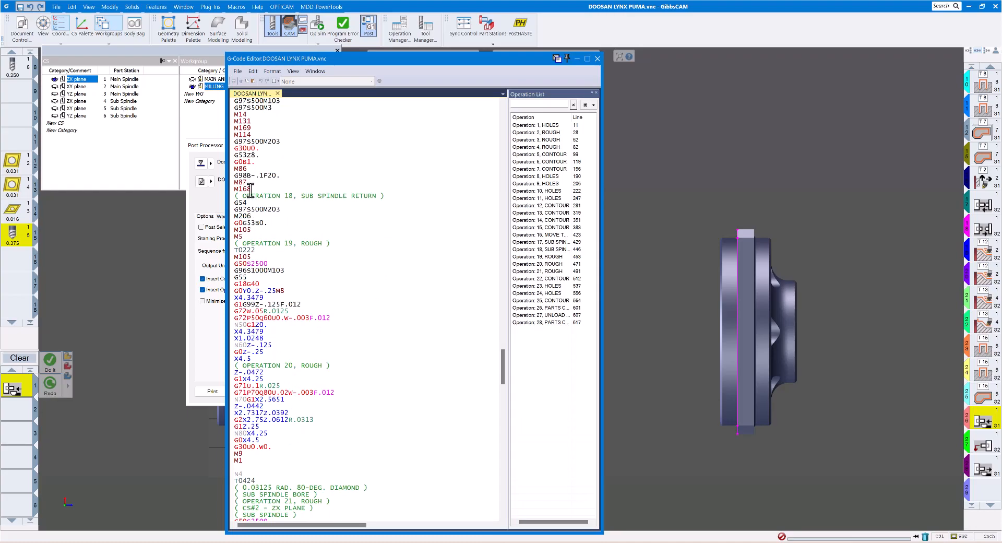
{"action": "scroll", "coordinate": [291, 218], "scroll_direction": "down", "scroll_amount": 1}
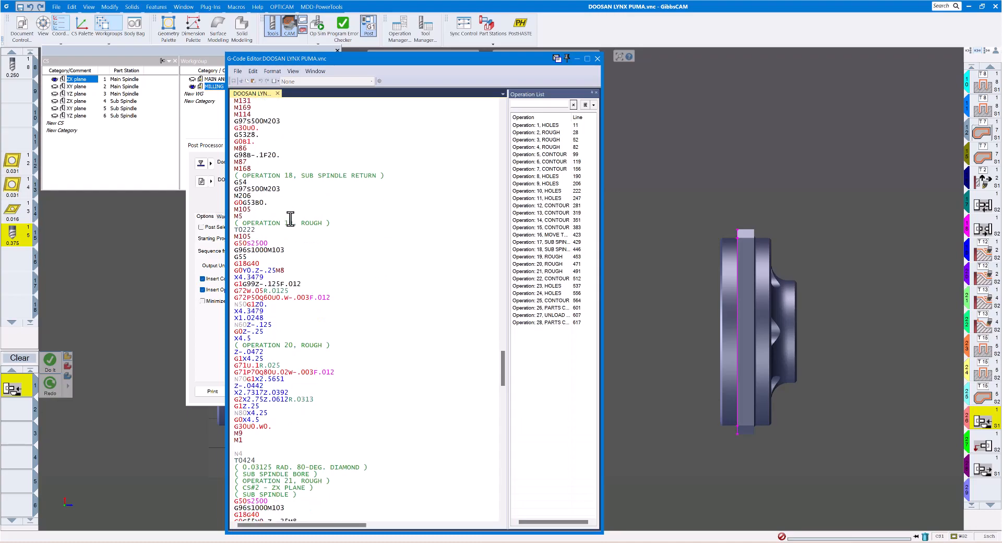
Examine the sub spindle roughing code of operations 19 and 20, highlighting the G55 work offset in operation 19
{"action": "scroll", "coordinate": [277, 214], "scroll_direction": "down", "scroll_amount": 3}
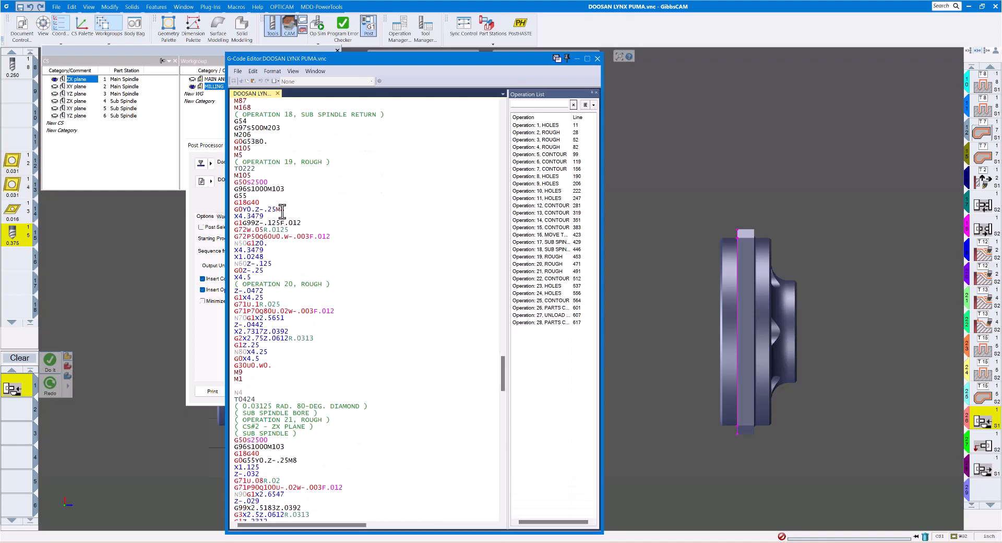
{"action": "scroll", "coordinate": [280, 205], "scroll_direction": "down", "scroll_amount": 2}
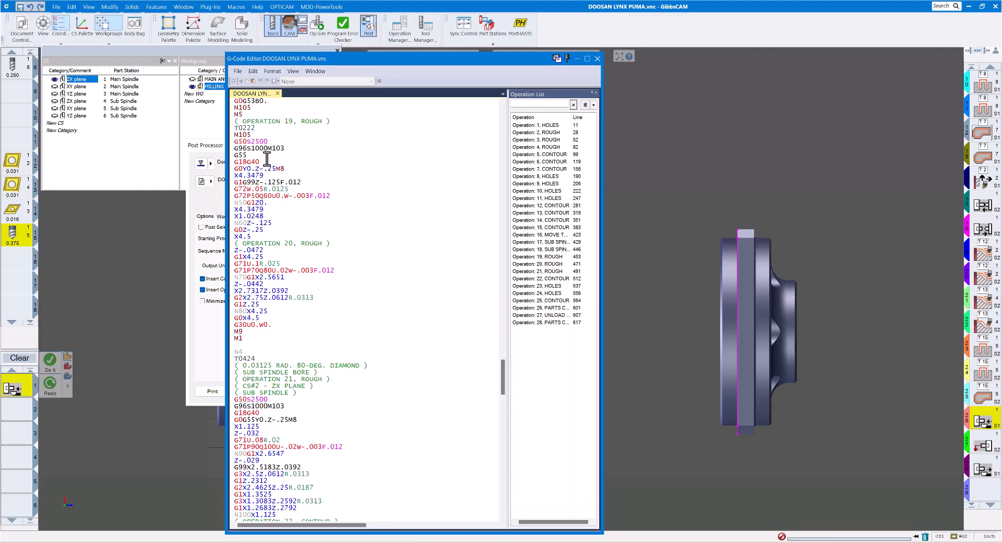
{"action": "scroll", "coordinate": [267, 158], "scroll_direction": "down", "scroll_amount": 1}
{"action": "scroll", "coordinate": [266, 158], "scroll_direction": "up", "scroll_amount": 1}
{"action": "left_click_drag", "start_coordinate": [234, 156], "coordinate": [248, 158]}
{"action": "scroll", "coordinate": [347, 222], "scroll_direction": "down", "scroll_amount": 1}
{"action": "scroll", "coordinate": [292, 193], "scroll_direction": "down", "scroll_amount": 8}
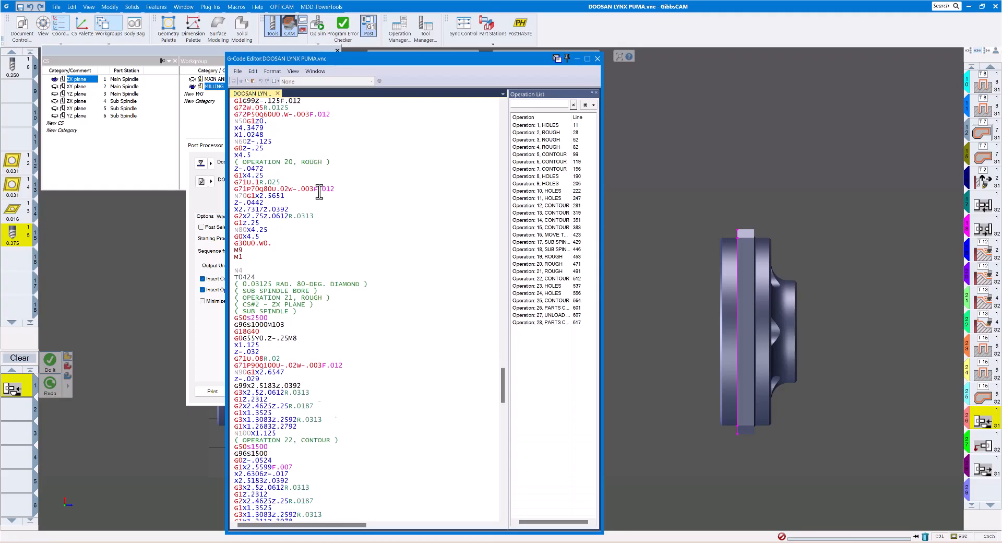
Review the remaining sub spindle code from operation 21 boring through operation 25 contouring, and return to the start of the program
{"action": "scroll", "coordinate": [326, 195], "scroll_direction": "down", "scroll_amount": 15}
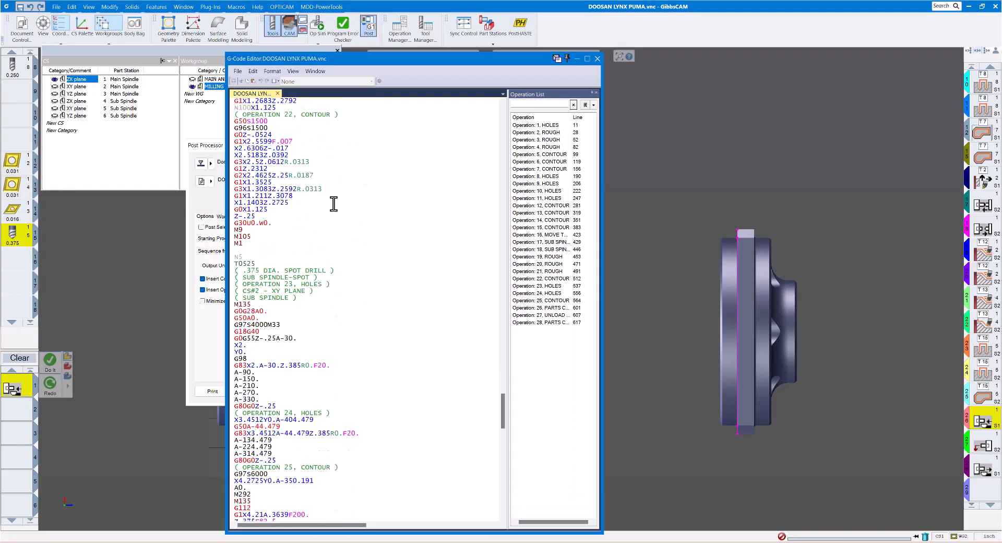
{"action": "scroll", "coordinate": [352, 228], "scroll_direction": "down", "scroll_amount": 13}
{"action": "scroll", "coordinate": [364, 234], "scroll_direction": "up", "scroll_amount": 7}
{"action": "scroll", "coordinate": [364, 233], "scroll_direction": "up", "scroll_amount": 8}
{"action": "left_click_drag", "start_coordinate": [505, 417], "coordinate": [505, 117]}
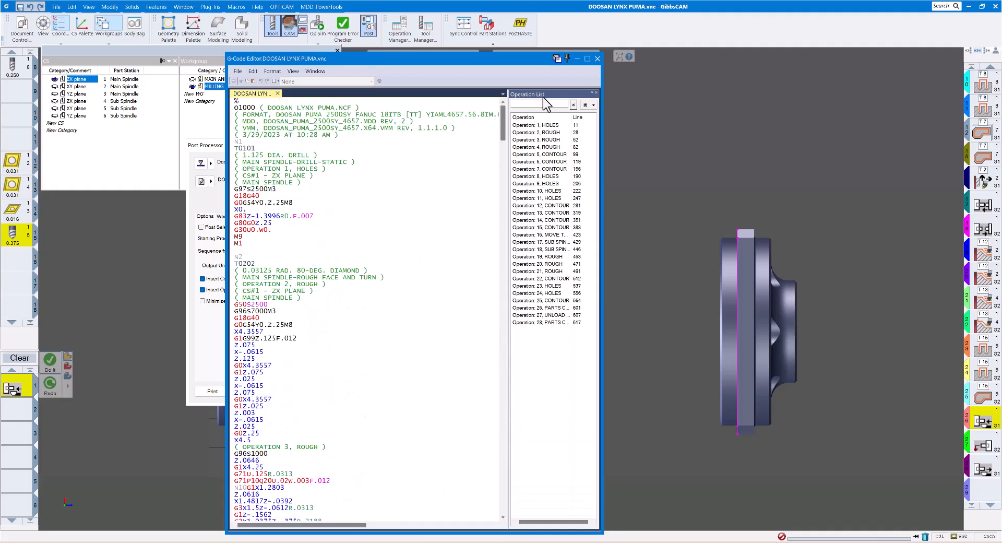
Close the G-code editor, the Post Processor dialog and the coordinate system and workgroup lists to show both parts unobstructed at an angle
{"action": "left_click", "coordinate": [597, 59]}
{"action": "left_click_drag", "start_coordinate": [324, 145], "coordinate": [318, 115]}
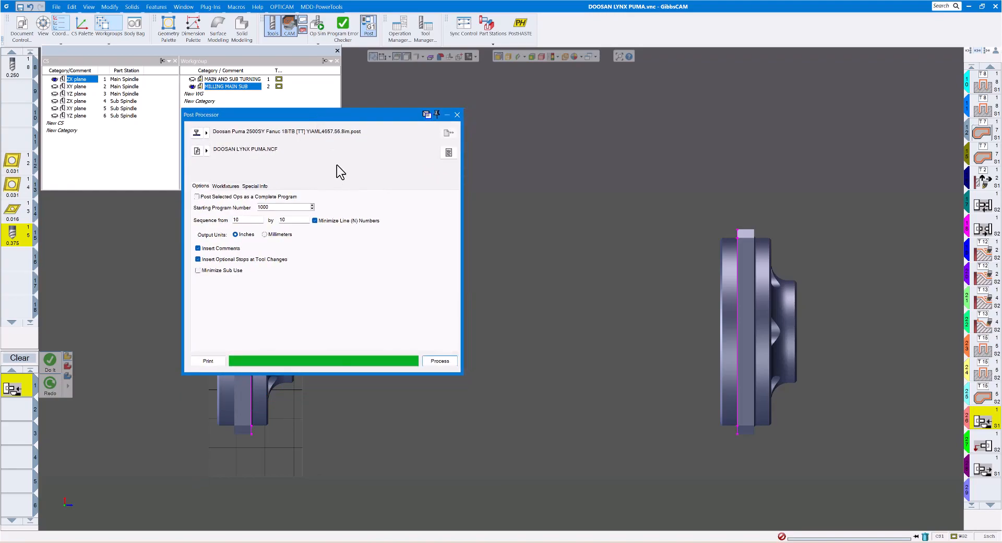
{"action": "left_click_drag", "start_coordinate": [377, 117], "coordinate": [443, 154]}
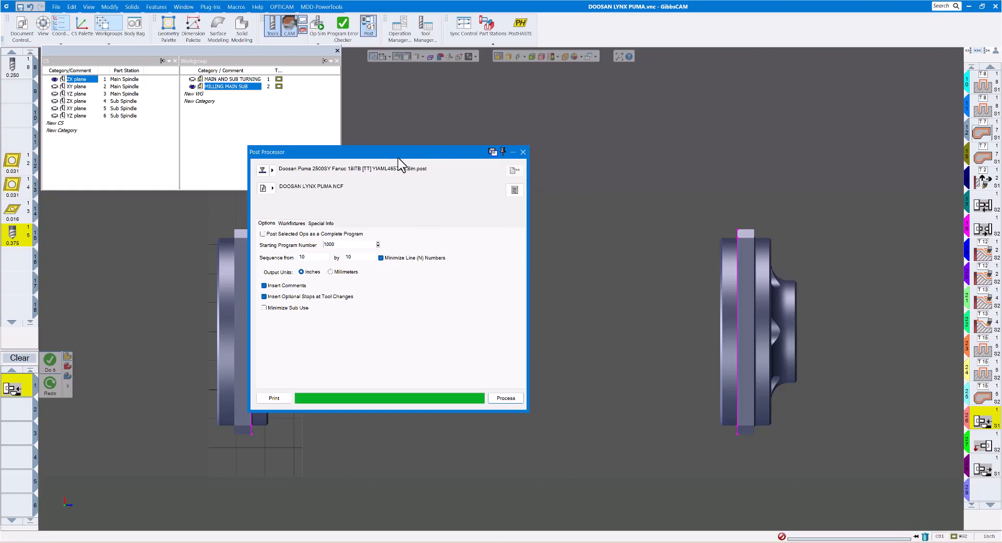
{"action": "left_click_drag", "start_coordinate": [387, 153], "coordinate": [333, 126]}
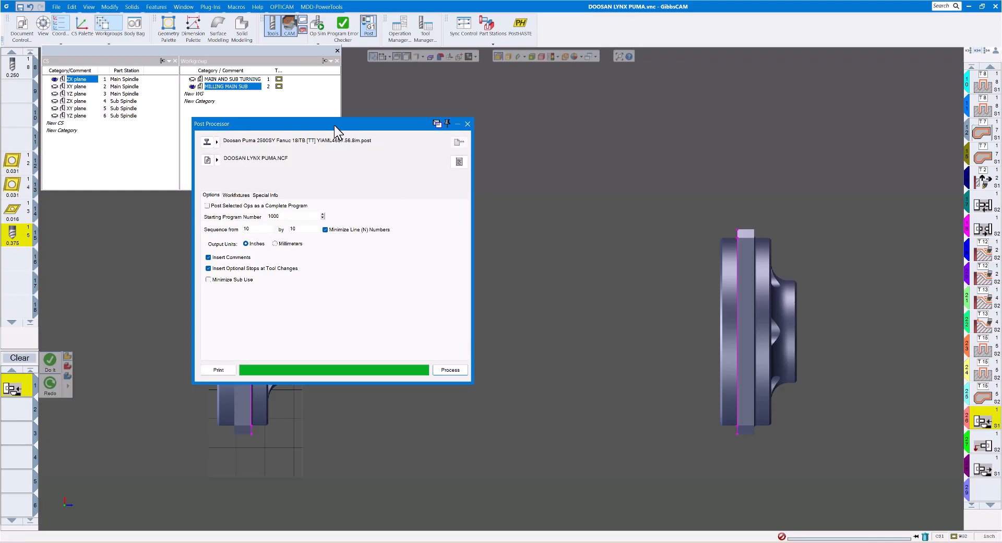
{"action": "left_click_drag", "start_coordinate": [334, 124], "coordinate": [321, 121]}
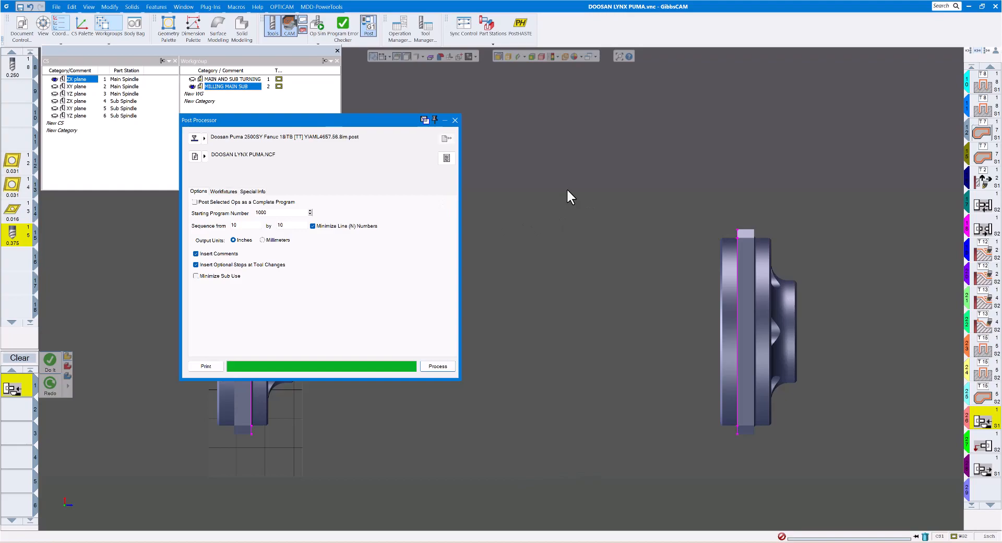
{"action": "left_click", "coordinate": [454, 120]}
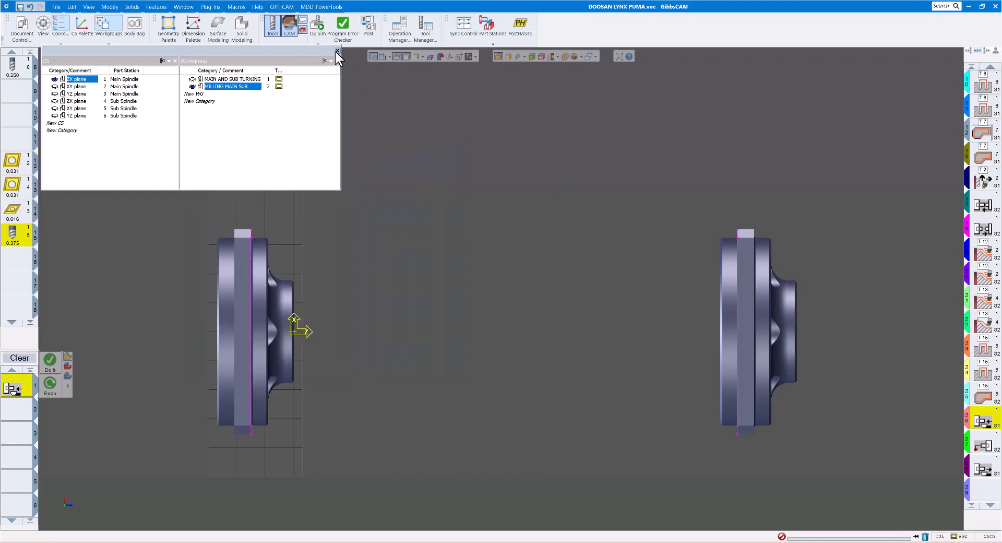
{"action": "left_click", "coordinate": [337, 50]}
{"action": "middle_click_drag", "start_coordinate": [596, 247], "coordinate": [588, 280]}
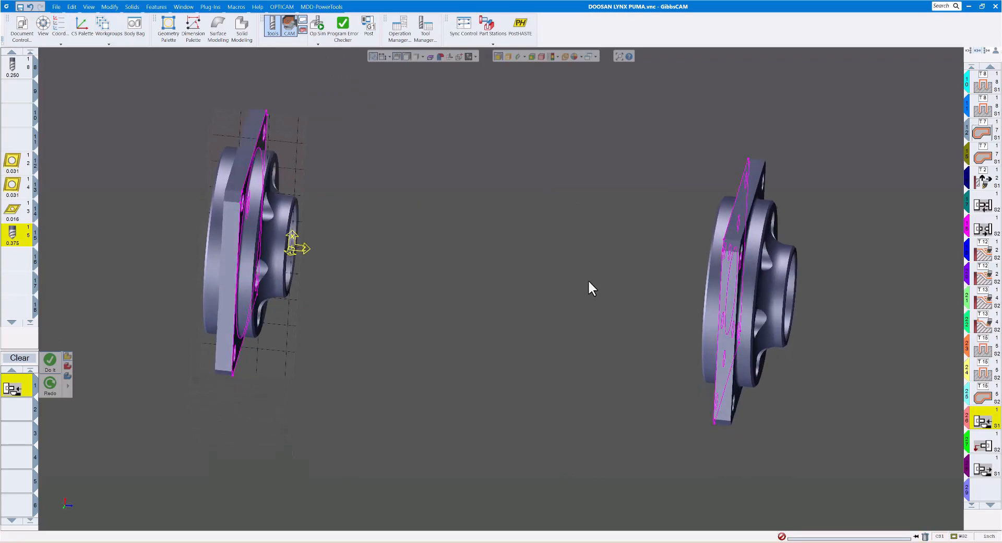